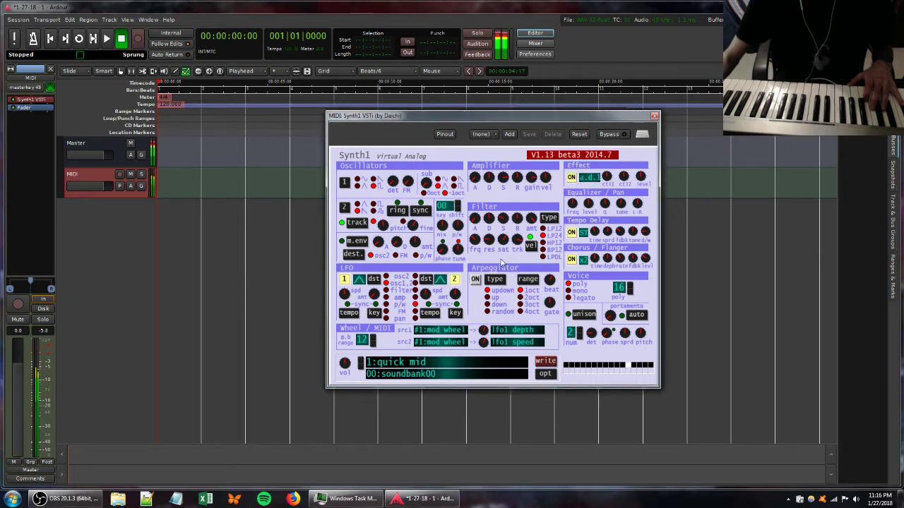
Adjust the filter's release, resonance, tracking and saturation in the MIDI track's Synth1.
{"action": "left_click_drag", "start_coordinate": [519, 242], "coordinate": [514, 207]}
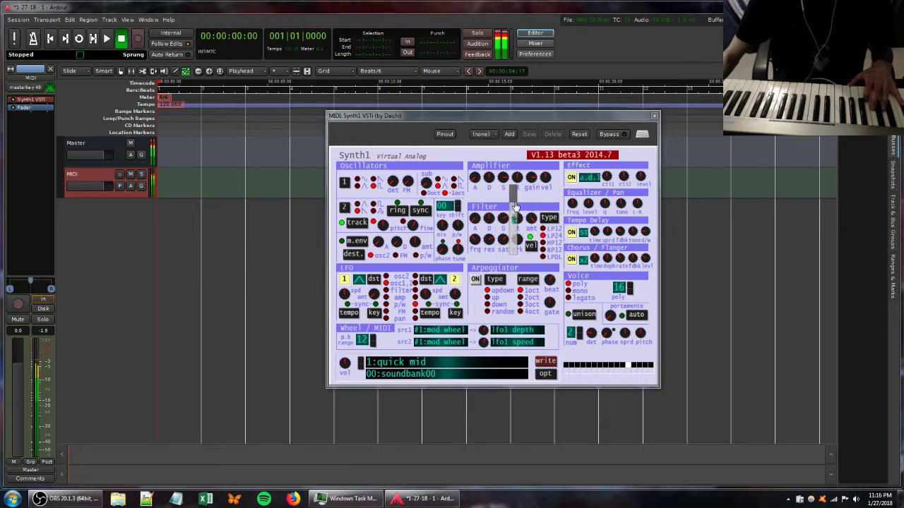
{"action": "left_click_drag", "start_coordinate": [487, 240], "coordinate": [488, 244]}
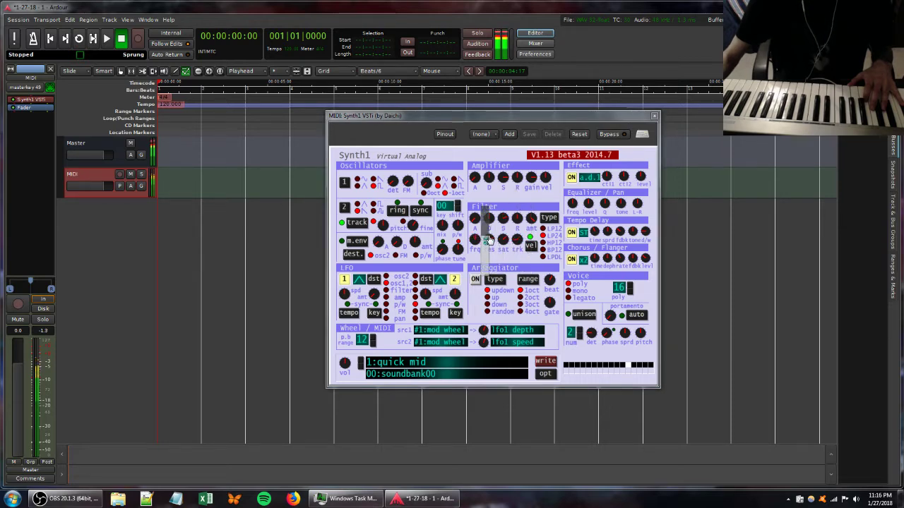
{"action": "mouse_move", "coordinate": [515, 228]}
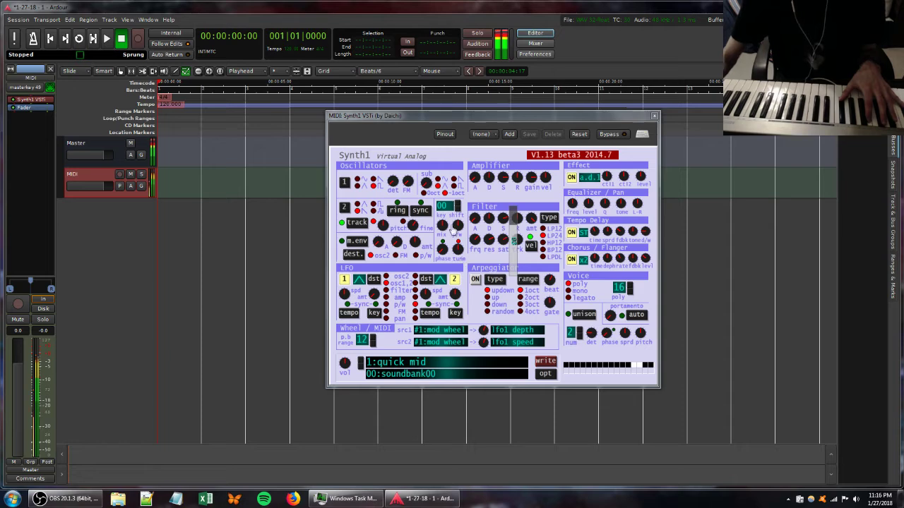
{"action": "mouse_move", "coordinate": [419, 182]}
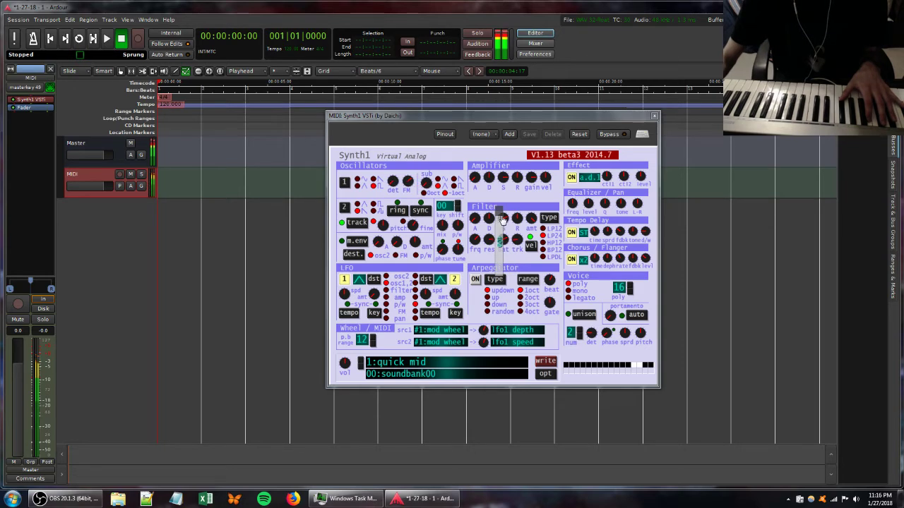
Add the EasyQ plugin to the MIDI track and create a peak band at about 10.6 kHz with about 18 dB gain.
{"action": "right_click", "coordinate": [21, 125]}
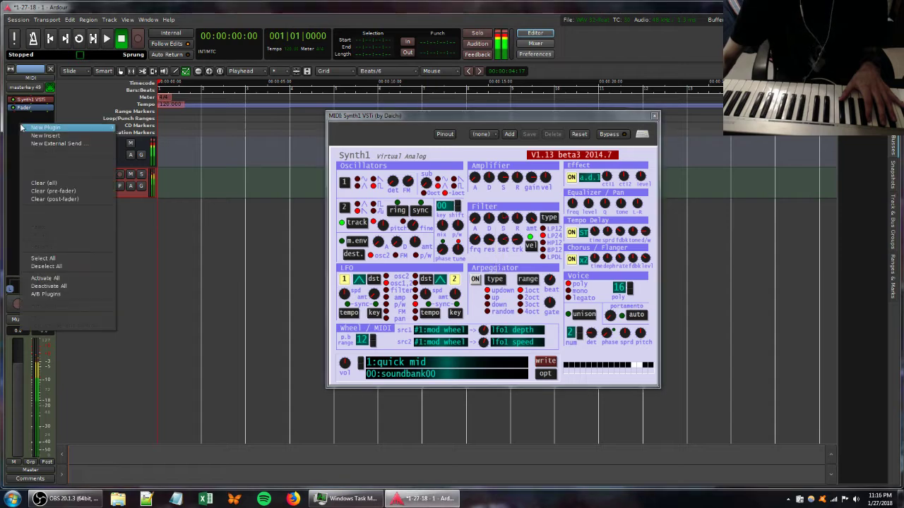
{"action": "mouse_move", "coordinate": [61, 132]}
{"action": "mouse_move", "coordinate": [136, 129]}
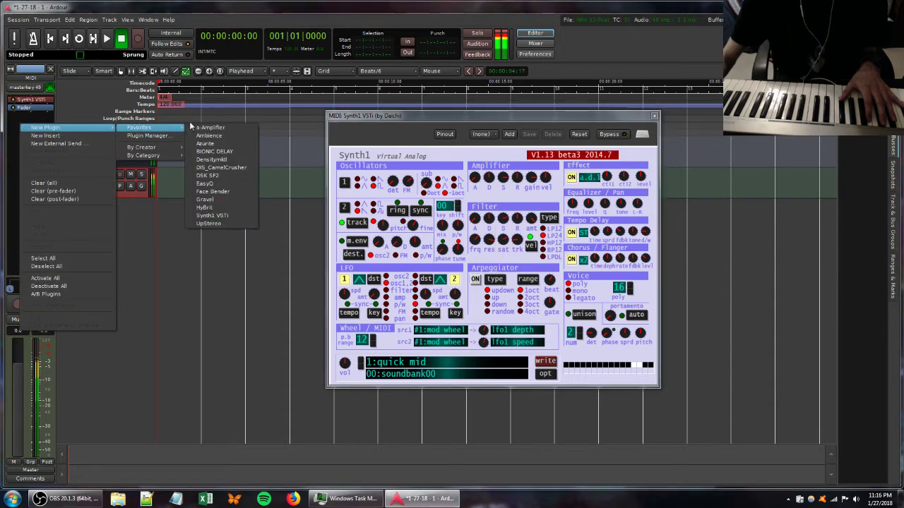
{"action": "left_click", "coordinate": [212, 183]}
{"action": "left_click_drag", "start_coordinate": [213, 197], "coordinate": [261, 177]}
Try to add the Ambience plugin from the favorites to the MIDI track.
{"action": "right_click", "coordinate": [34, 128]}
{"action": "mouse_move", "coordinate": [70, 132]}
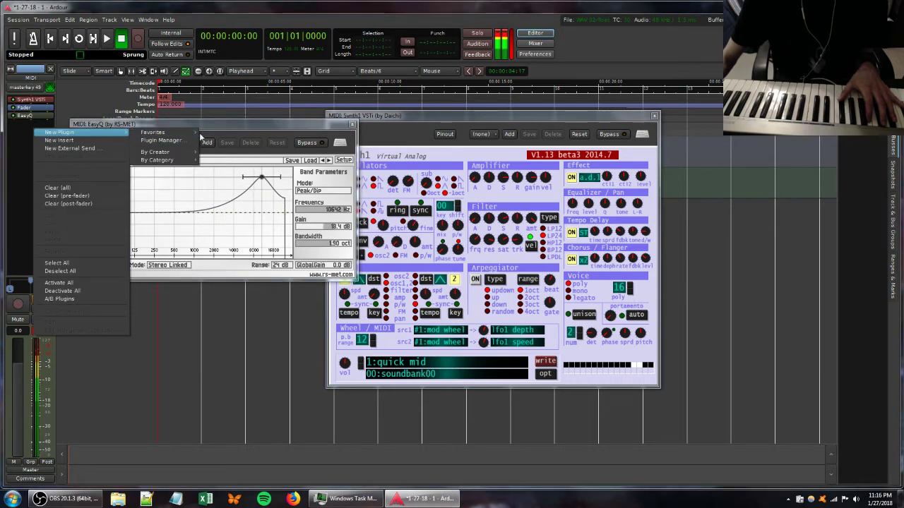
{"action": "mouse_move", "coordinate": [162, 132]}
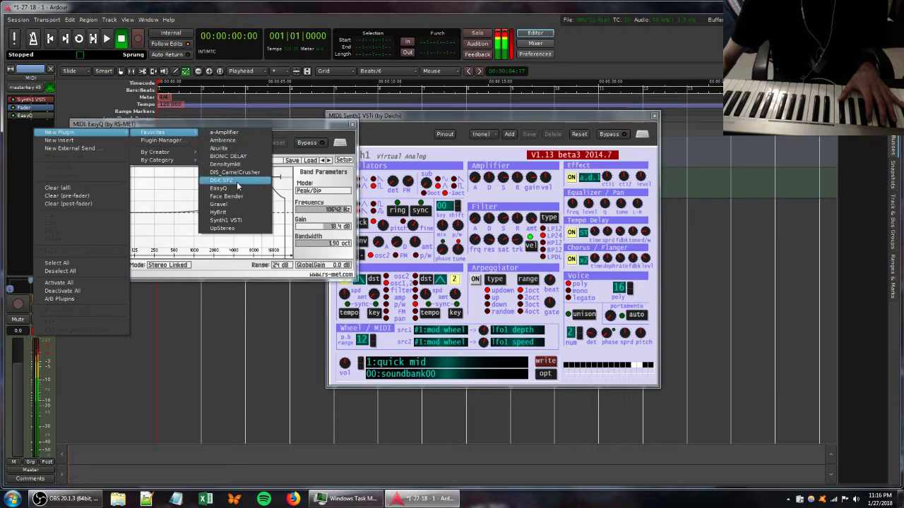
{"action": "left_click", "coordinate": [236, 142]}
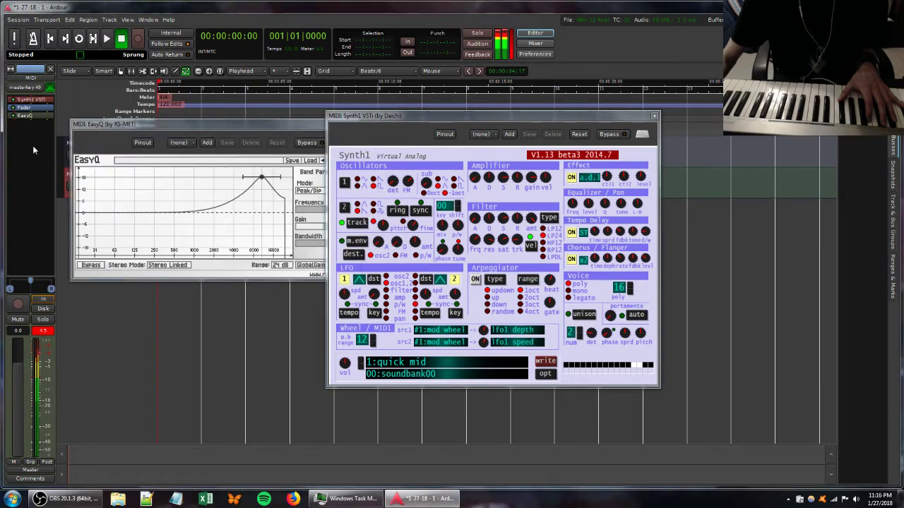
Disconnect the MIDI track's keyboard input and close its EasyQ and Synth1 windows.
{"action": "left_click", "coordinate": [31, 87]}
{"action": "left_click", "coordinate": [32, 98]}
{"action": "left_click", "coordinate": [313, 125]}
{"action": "left_click", "coordinate": [352, 124]}
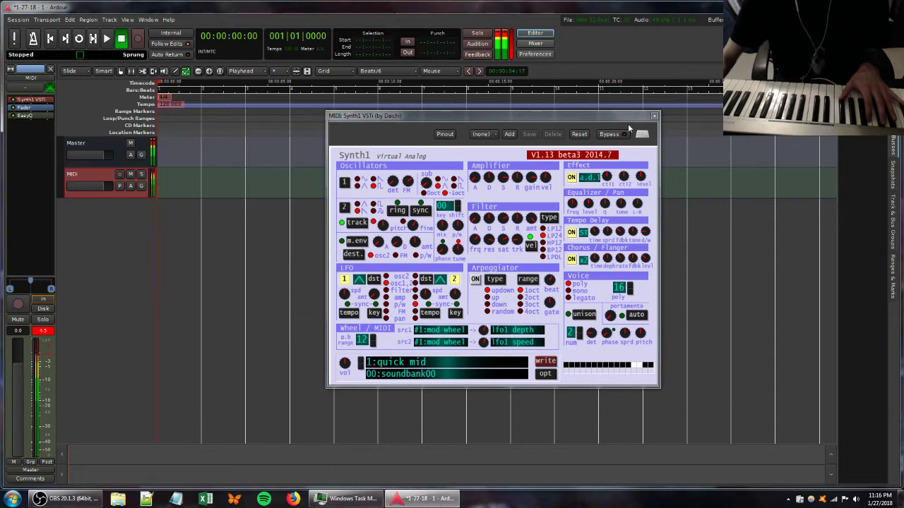
{"action": "left_click", "coordinate": [654, 116]}
Add another MIDI track with Synth1 VSTi as its instrument, and lower the first MIDI track's fader to -3.0 dB.
{"action": "double_click", "coordinate": [115, 210]}
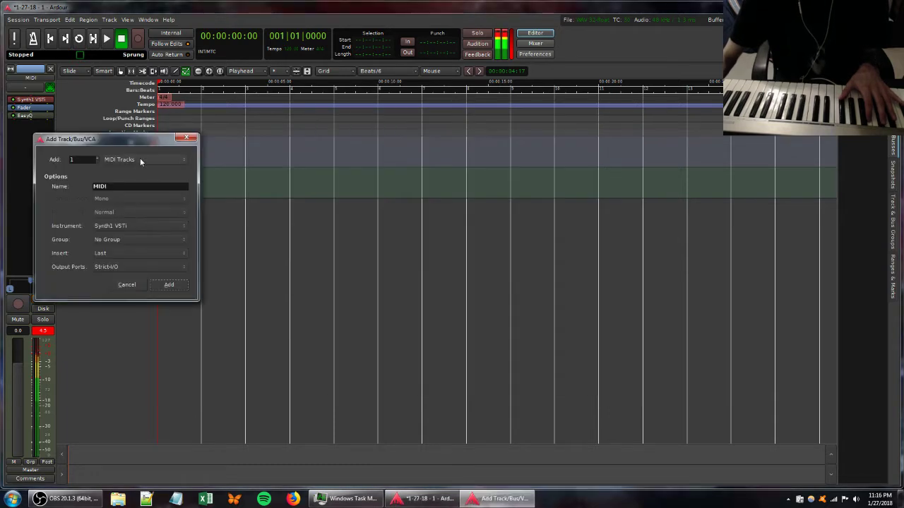
{"action": "left_click", "coordinate": [19, 372]}
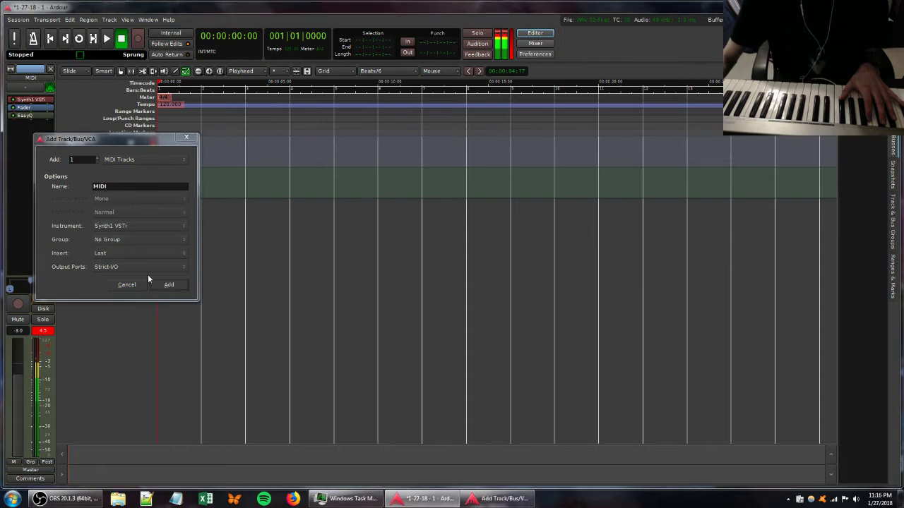
{"action": "left_click", "coordinate": [169, 285]}
Connect the MIDI 1 track's input to masterkey 49 and open its Synth1 over the middle of the editor.
{"action": "left_click", "coordinate": [27, 89]}
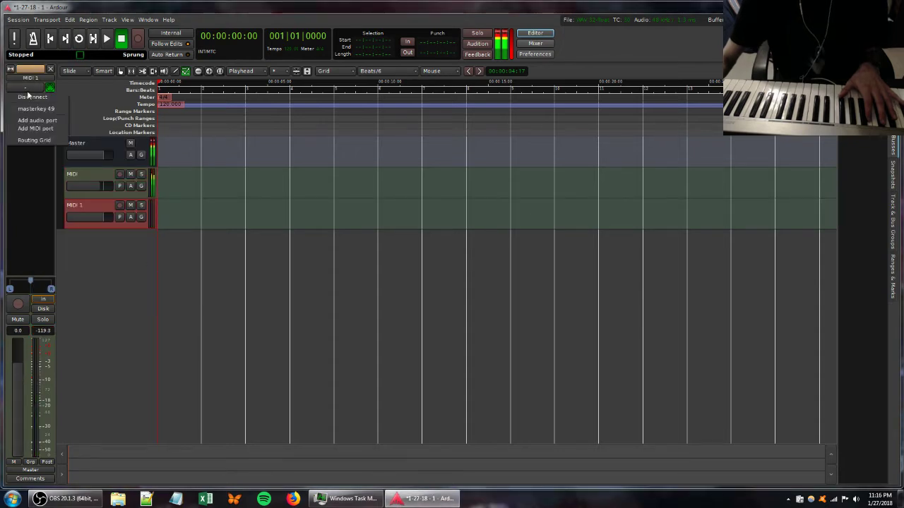
{"action": "left_click", "coordinate": [36, 109]}
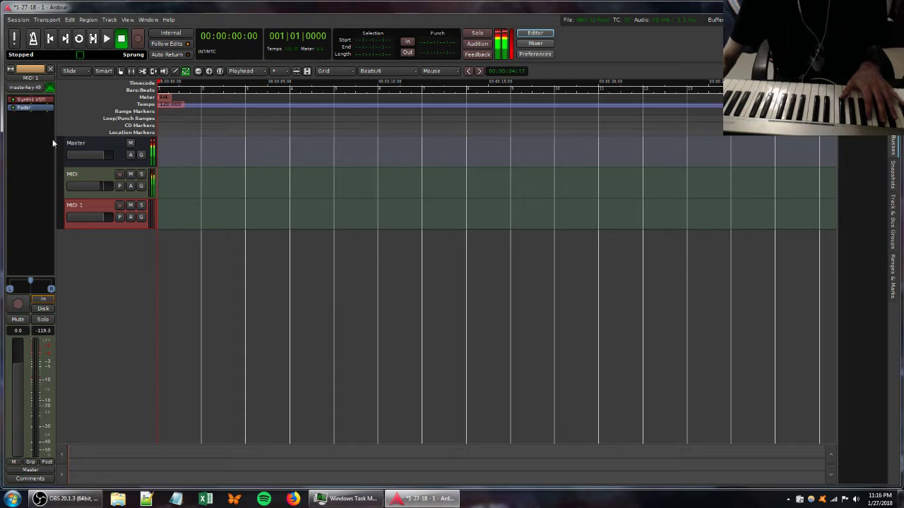
{"action": "double_click", "coordinate": [31, 100]}
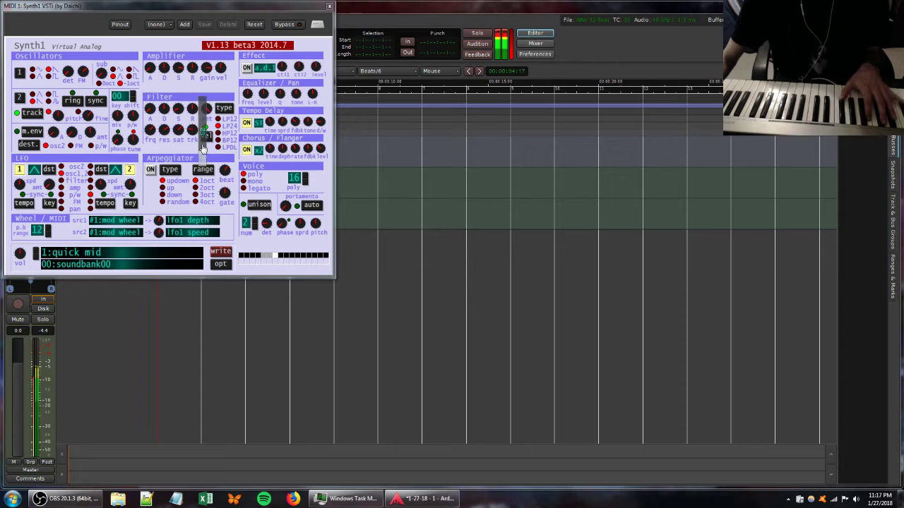
{"action": "left_click_drag", "start_coordinate": [192, 7], "coordinate": [455, 108]}
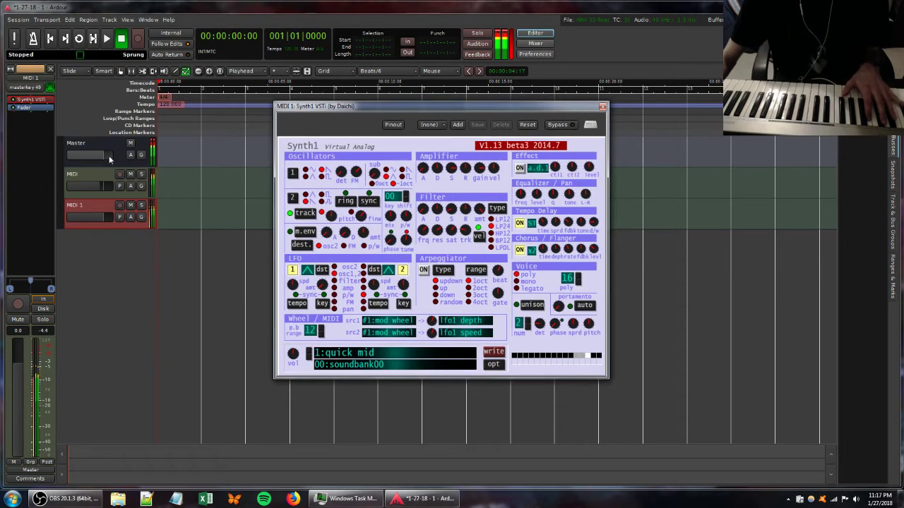
Readjust the filter and the effect's ctl2 knob in the first MIDI track's Synth1, closing its window when done.
{"action": "left_click", "coordinate": [85, 179]}
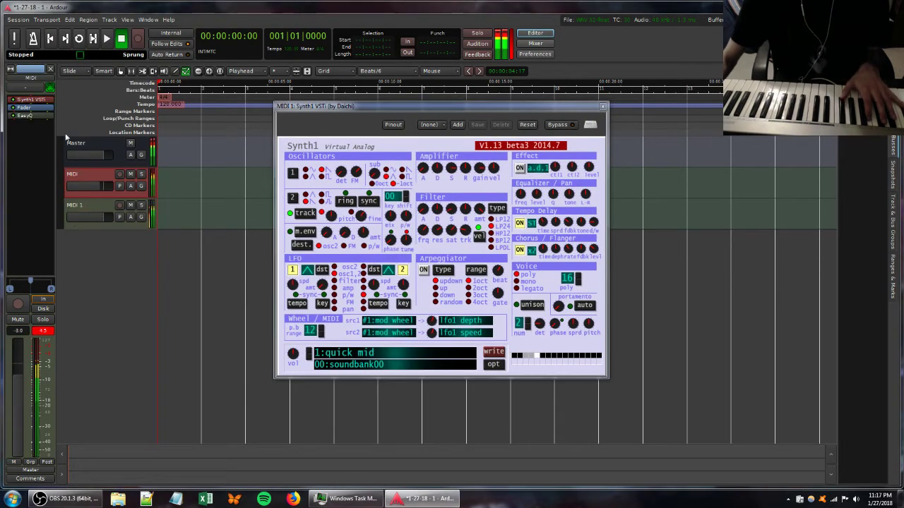
{"action": "double_click", "coordinate": [30, 99]}
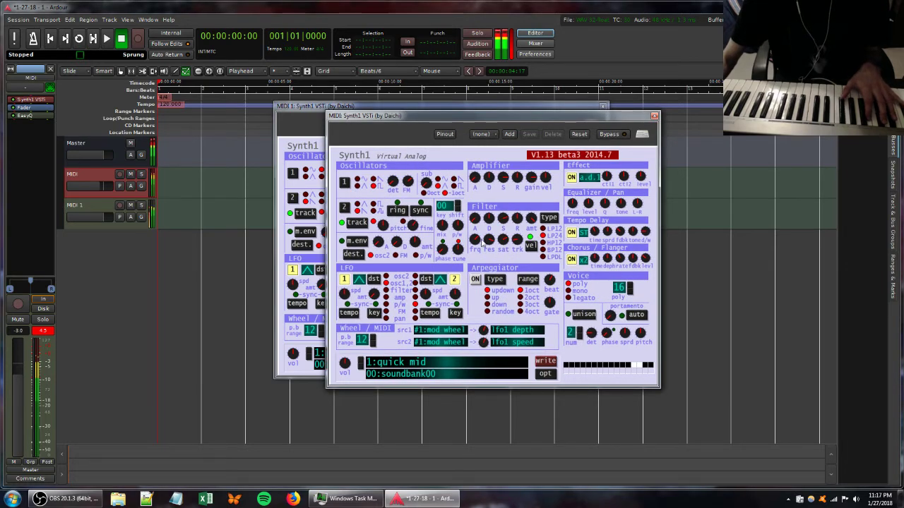
{"action": "left_click_drag", "start_coordinate": [483, 242], "coordinate": [485, 270]}
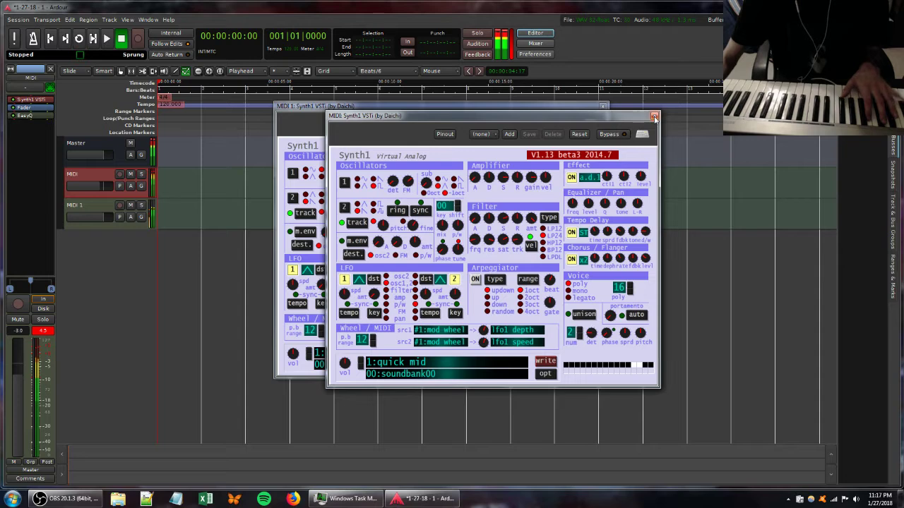
{"action": "left_click", "coordinate": [654, 118]}
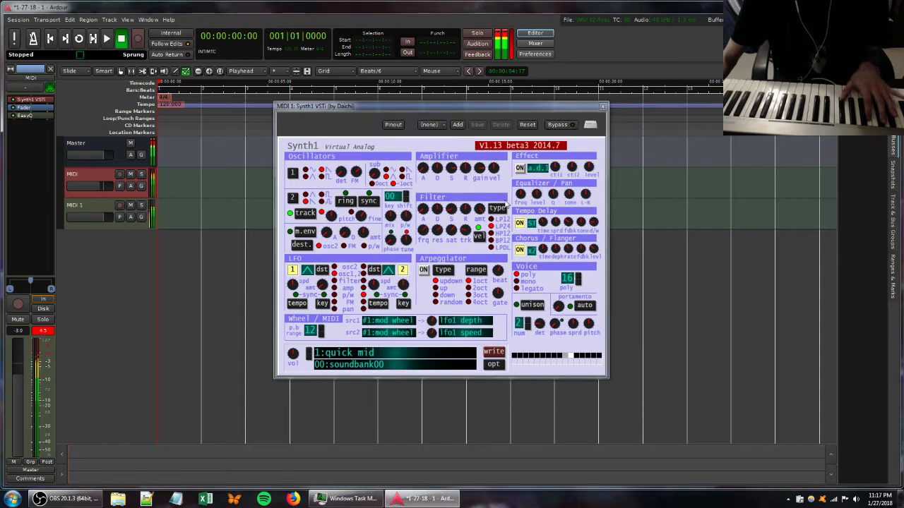
{"action": "double_click", "coordinate": [30, 101]}
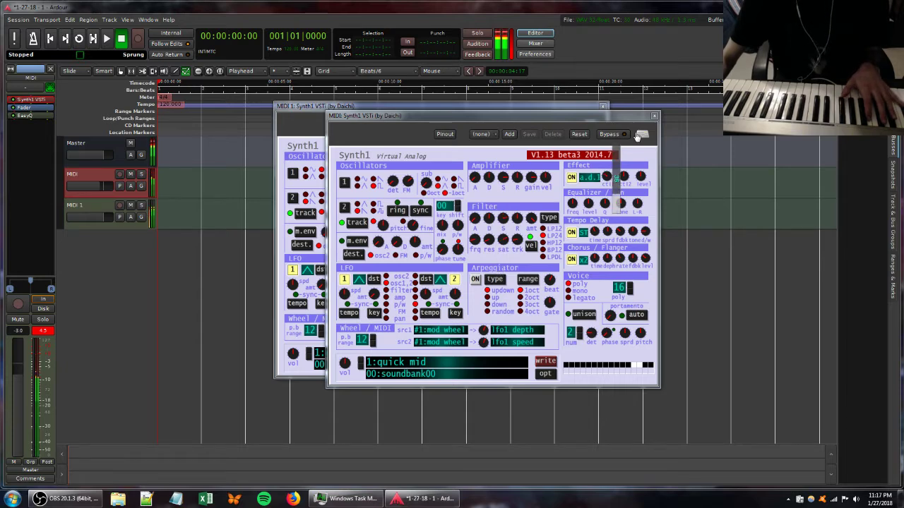
{"action": "left_click", "coordinate": [654, 116]}
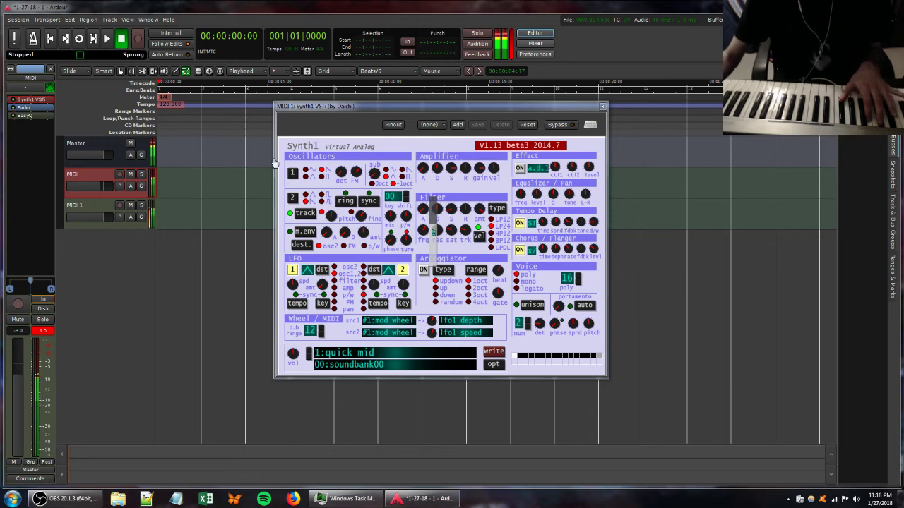
Add the BIONIC DELAY plugin to the MIDI 1 track.
{"action": "left_click", "coordinate": [92, 203]}
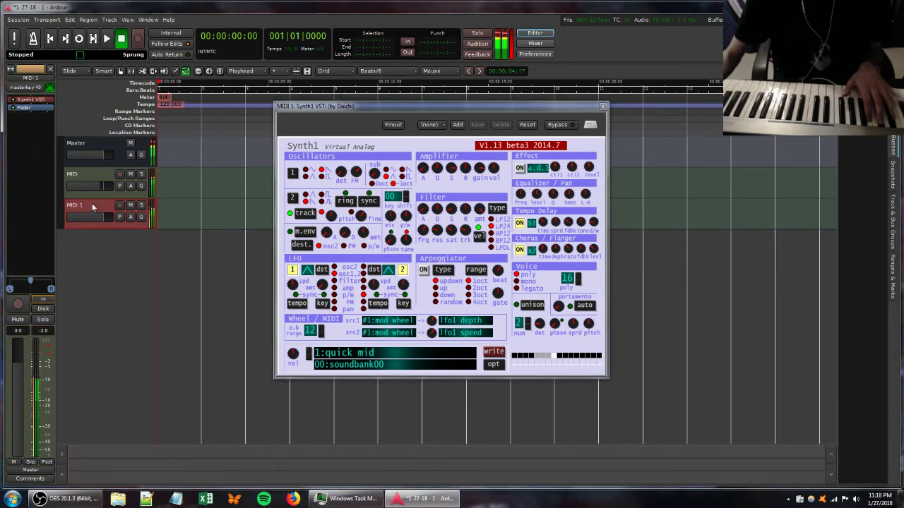
{"action": "right_click", "coordinate": [32, 125]}
{"action": "mouse_move", "coordinate": [46, 130]}
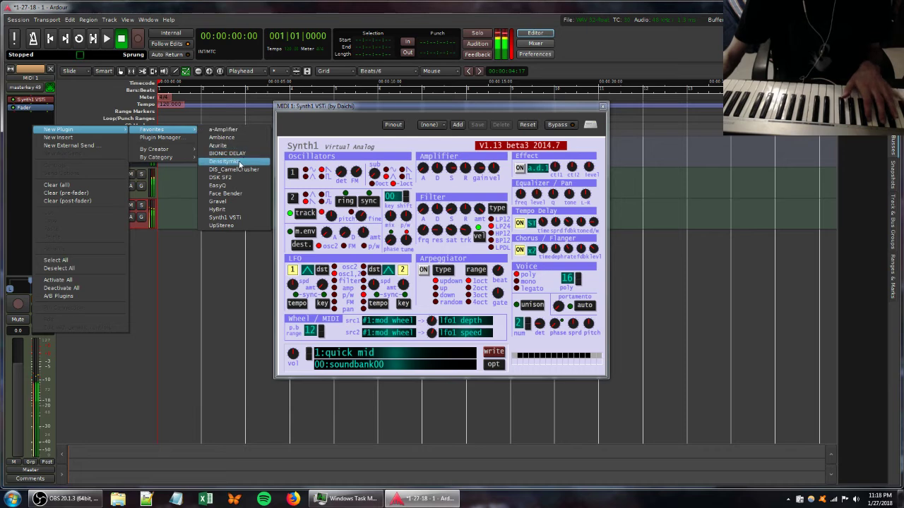
{"action": "left_click", "coordinate": [236, 157]}
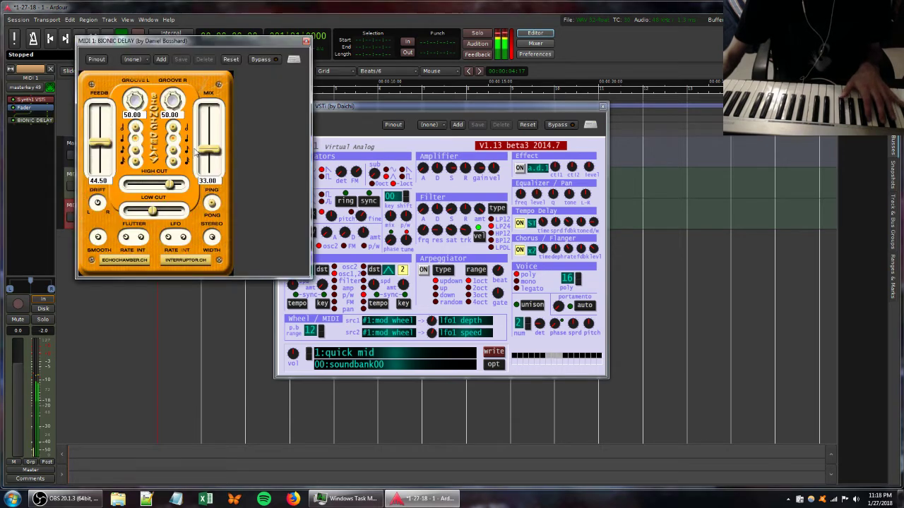
Set the BIONIC DELAY's left and right groove to 75.00 and raise its high cut.
{"action": "left_click", "coordinate": [134, 151]}
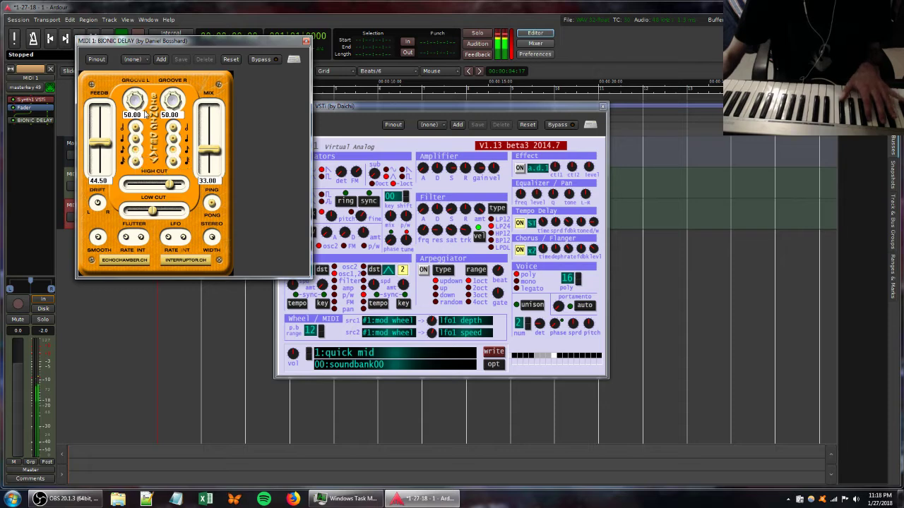
{"action": "left_click_drag", "start_coordinate": [139, 103], "coordinate": [135, 30]}
{"action": "left_click_drag", "start_coordinate": [173, 100], "coordinate": [166, 4]}
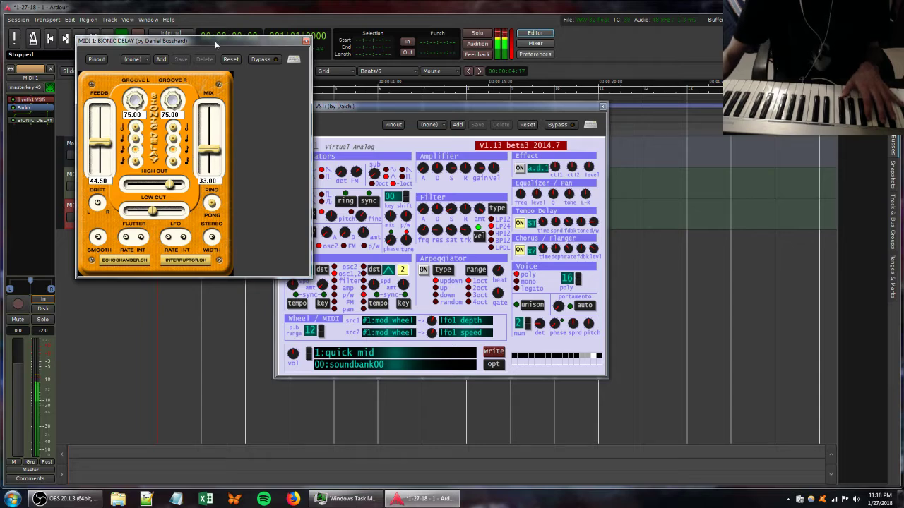
{"action": "left_click_drag", "start_coordinate": [217, 45], "coordinate": [220, 83]}
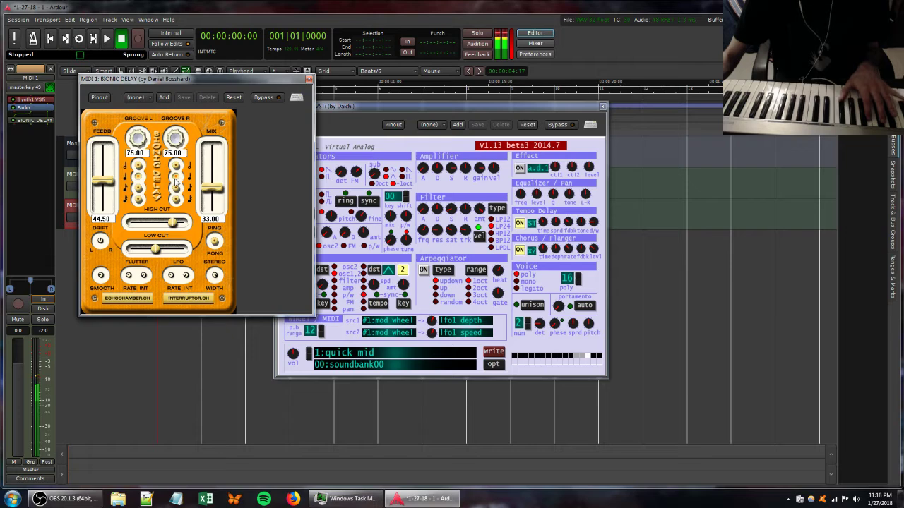
{"action": "left_click_drag", "start_coordinate": [177, 225], "coordinate": [210, 225]}
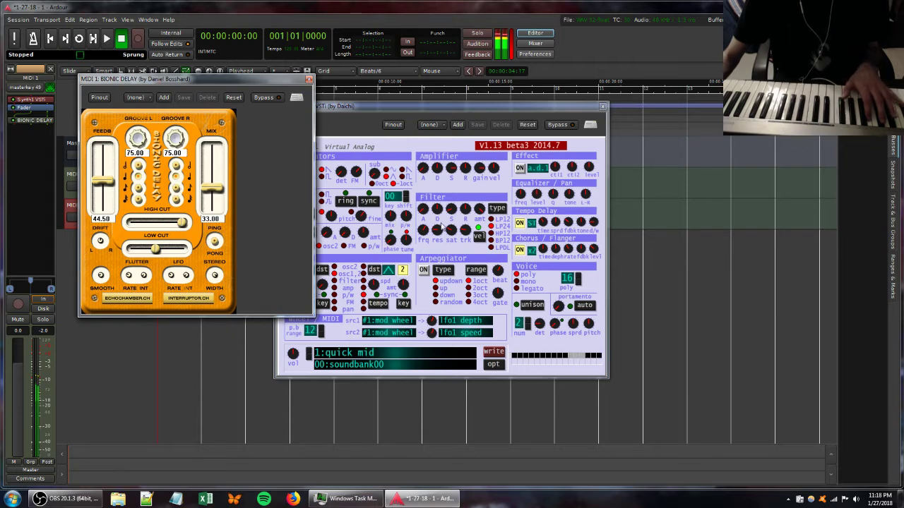
Adjust the filter release and amplifier gain in MIDI 1's Synth1, and close the BIONIC DELAY window.
{"action": "left_click", "coordinate": [466, 240]}
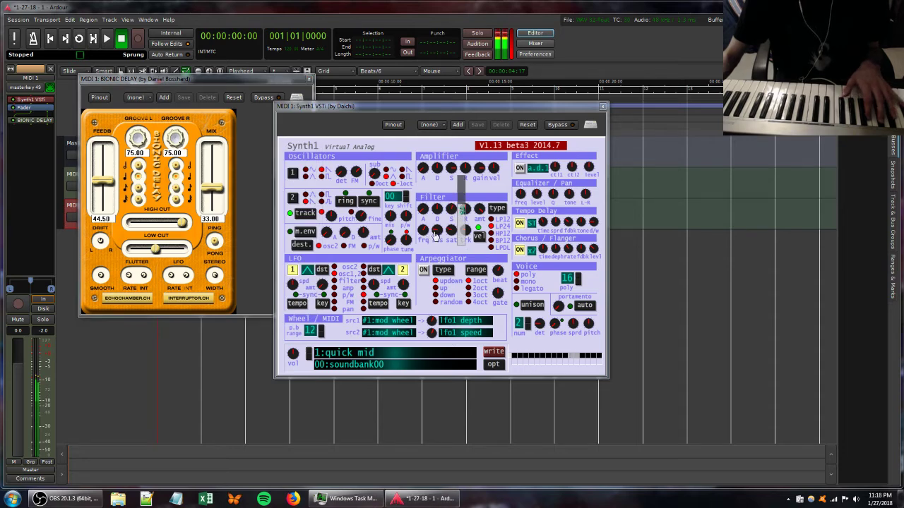
{"action": "left_click", "coordinate": [263, 79]}
{"action": "left_click", "coordinate": [308, 79]}
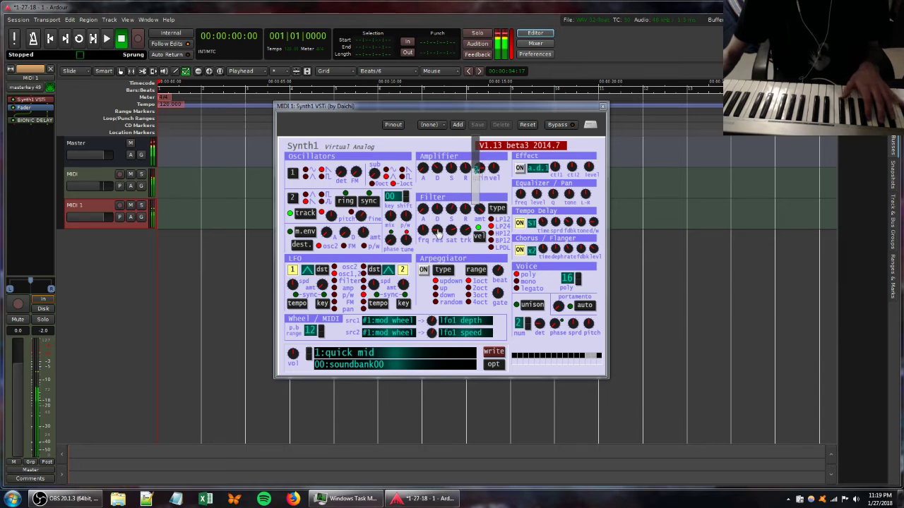
Adjust the filter release in the first MIDI track's Synth1 and close its window.
{"action": "left_click", "coordinate": [80, 174]}
{"action": "double_click", "coordinate": [41, 101]}
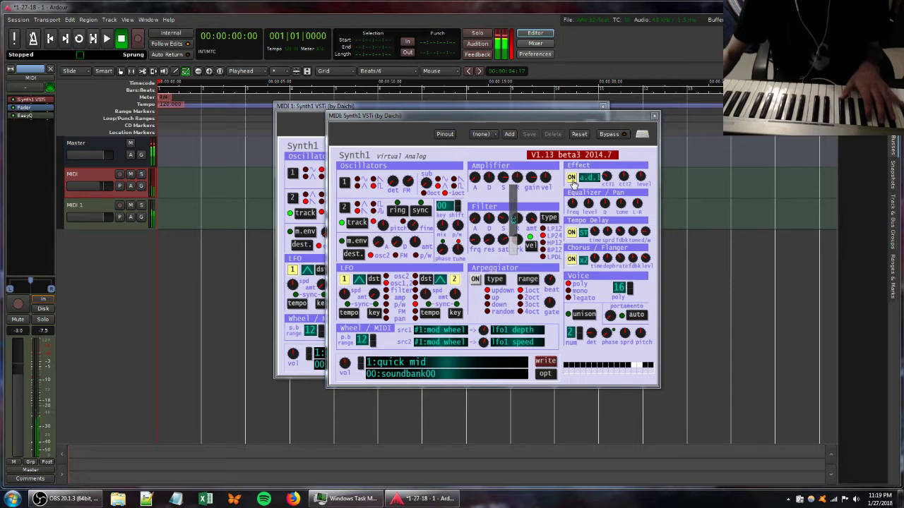
{"action": "left_click", "coordinate": [654, 115]}
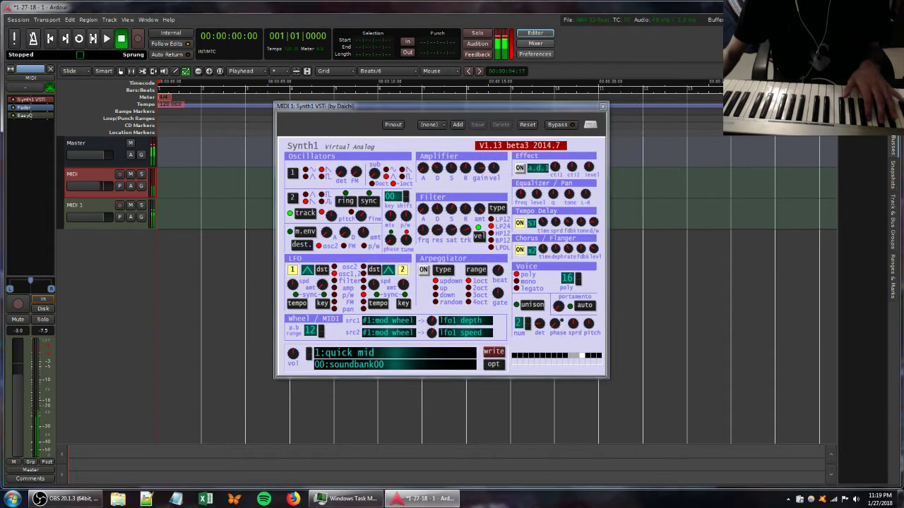
Adjust the filter release and resonance in the MIDI 1 track's Synth1.
{"action": "left_click", "coordinate": [94, 205]}
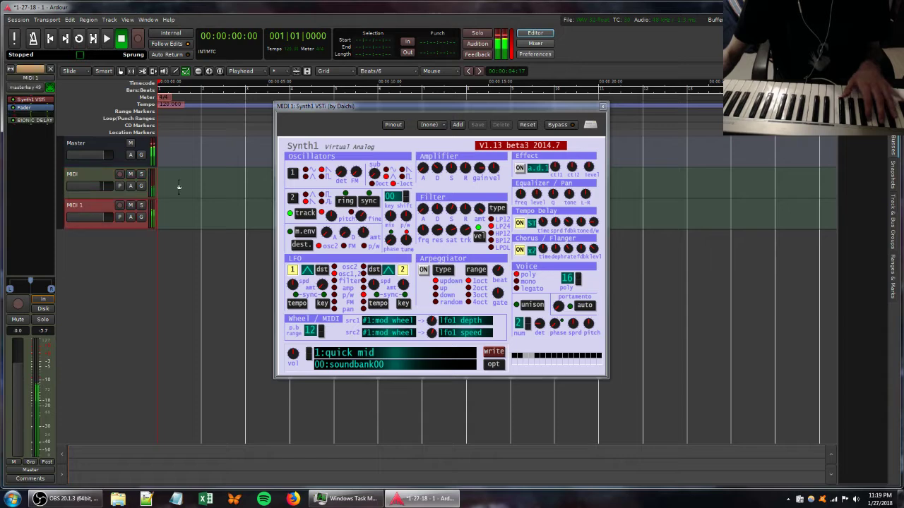
{"action": "left_click_drag", "start_coordinate": [463, 210], "coordinate": [465, 203]}
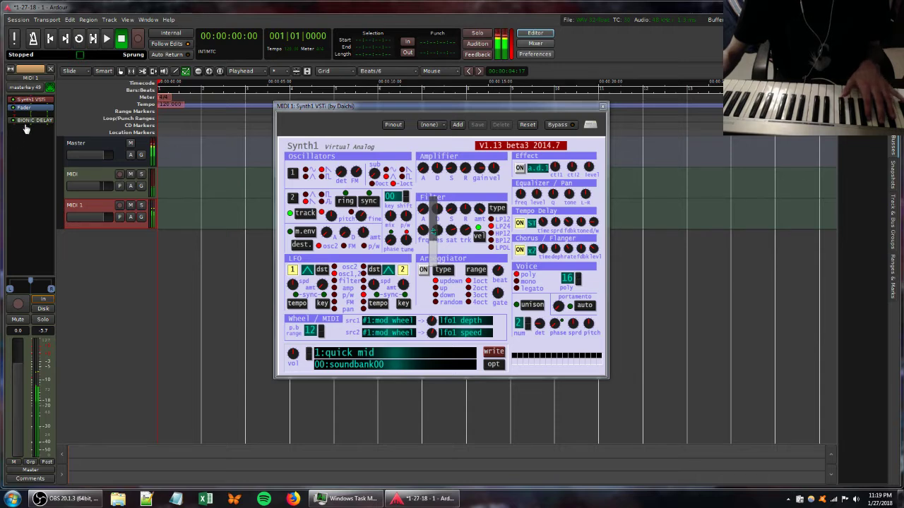
Tap in a new session tempo of about 100 BPM and apply it to the tempo marker.
{"action": "double_click", "coordinate": [168, 104]}
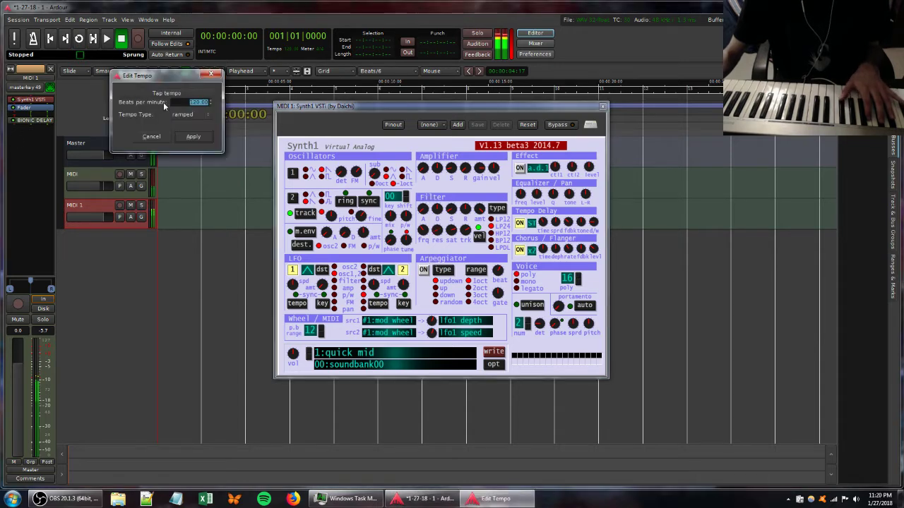
{"action": "left_click", "coordinate": [176, 94]}
{"action": "left_click", "coordinate": [176, 95]}
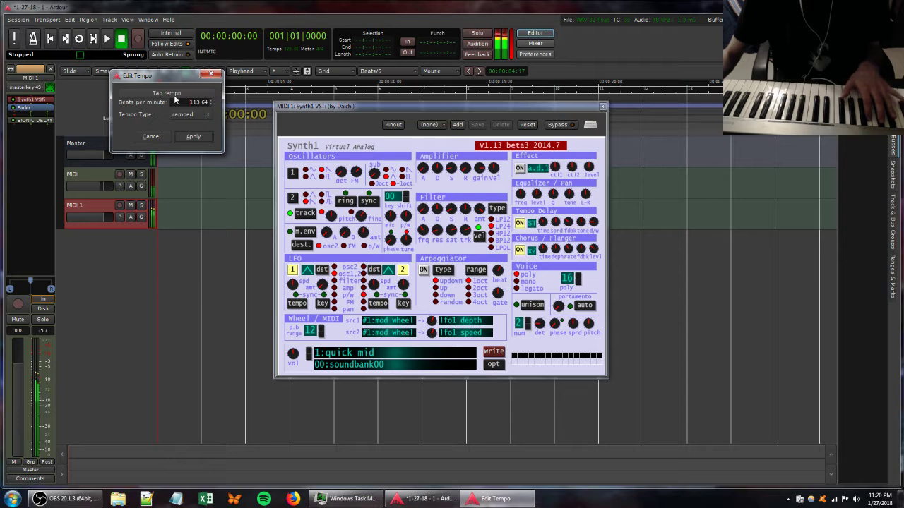
{"action": "left_click", "coordinate": [171, 94]}
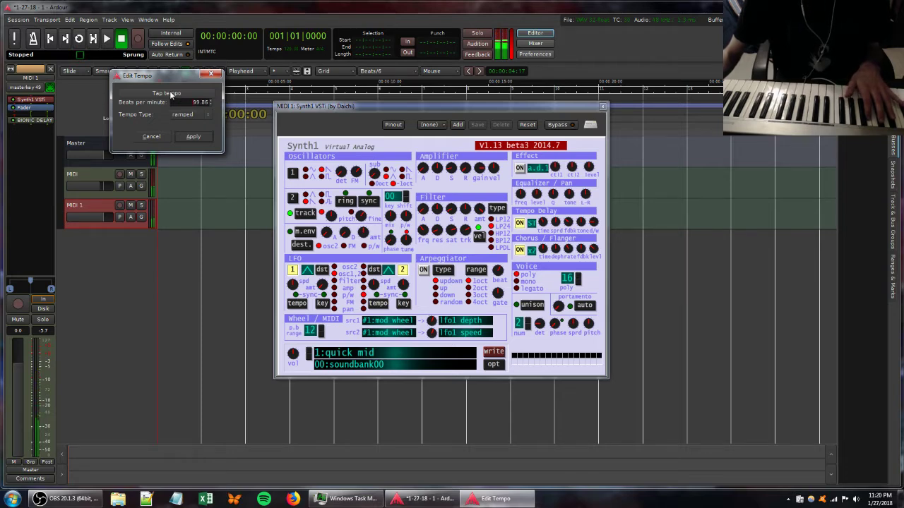
{"action": "left_click", "coordinate": [187, 137]}
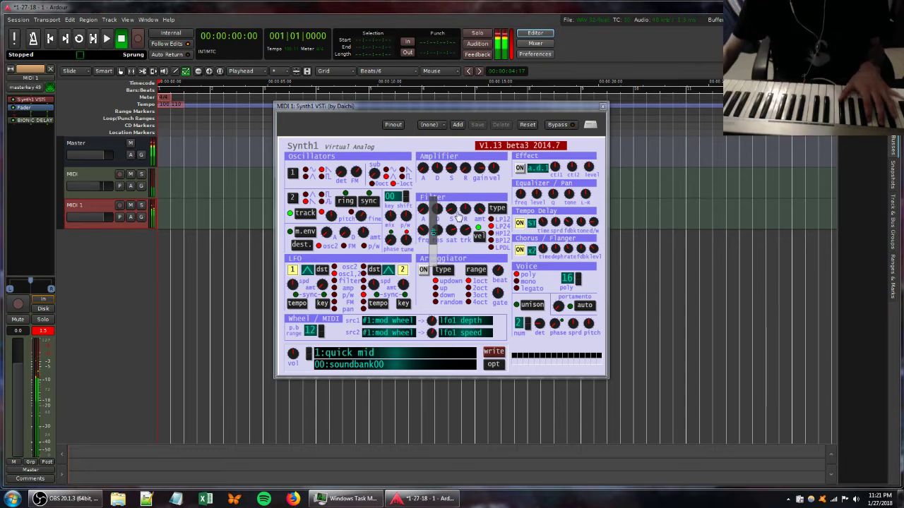
Adjust the filter sustain and filter frequency in MIDI 1's Synth1.
{"action": "left_click_drag", "start_coordinate": [452, 213], "coordinate": [452, 180]}
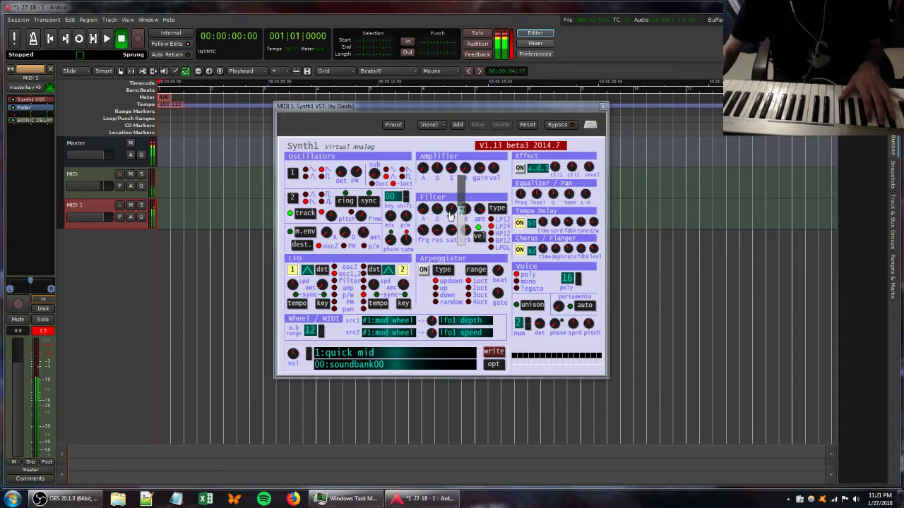
{"action": "left_click_drag", "start_coordinate": [425, 239], "coordinate": [430, 257]}
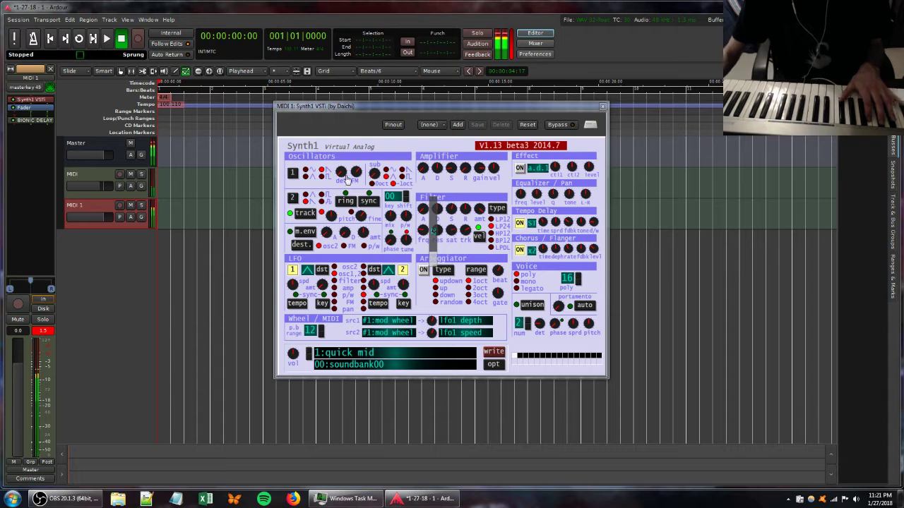
Open the first MIDI track's Synth1 and adjust its filter frequency and key tracking.
{"action": "left_click", "coordinate": [95, 175]}
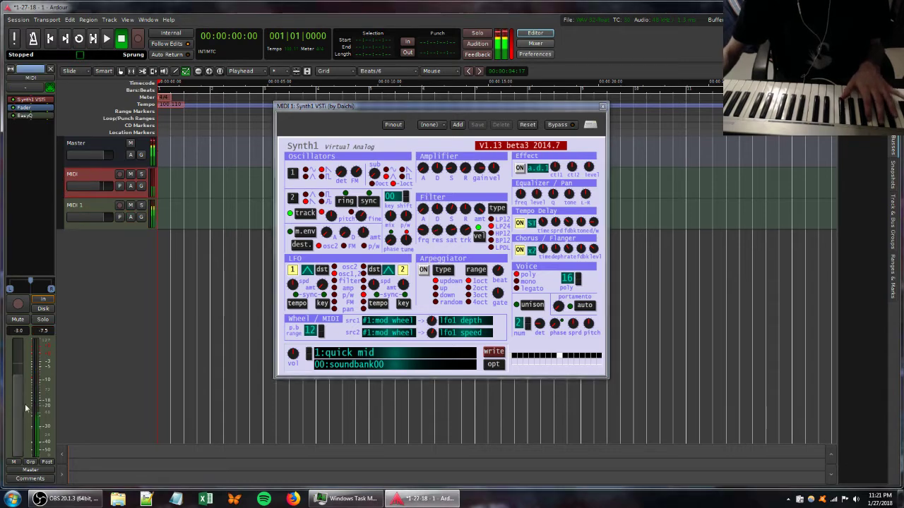
{"action": "double_click", "coordinate": [25, 99]}
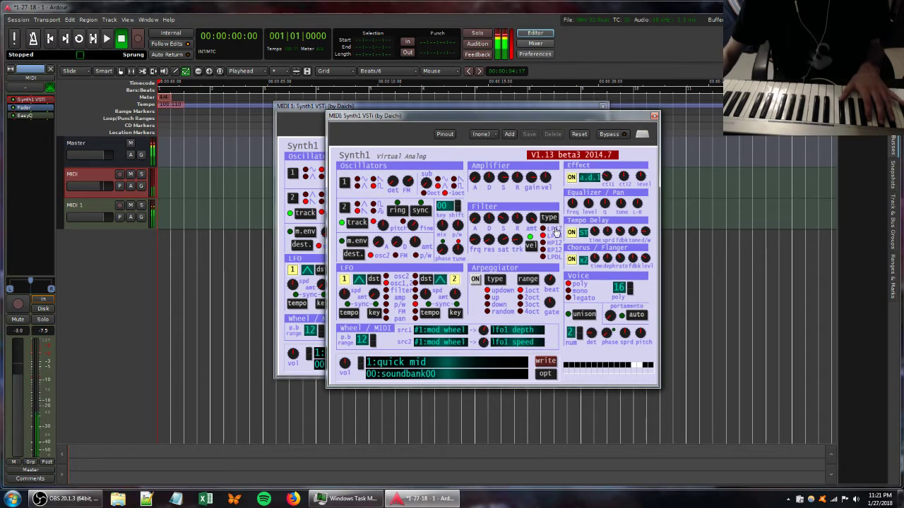
{"action": "left_click_drag", "start_coordinate": [477, 243], "coordinate": [504, 223]}
{"action": "left_click_drag", "start_coordinate": [513, 219], "coordinate": [529, 240]}
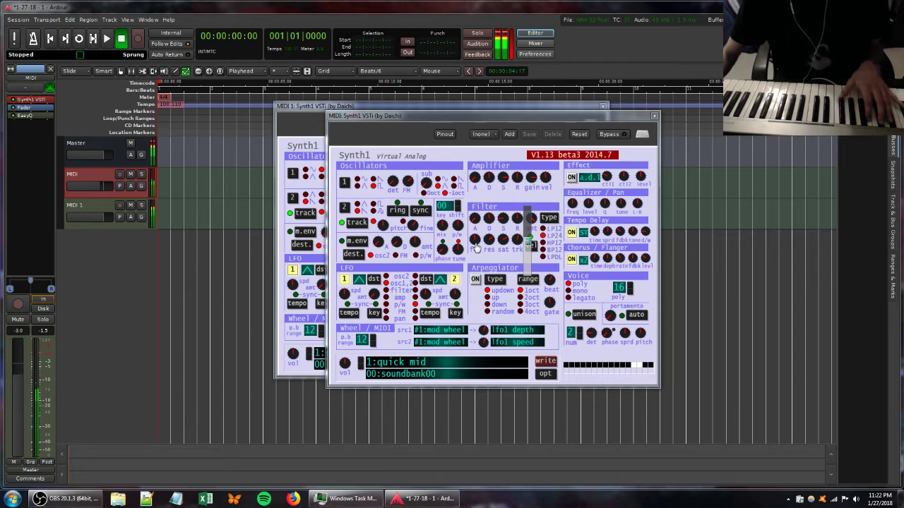
{"action": "left_click_drag", "start_coordinate": [485, 239], "coordinate": [489, 252]}
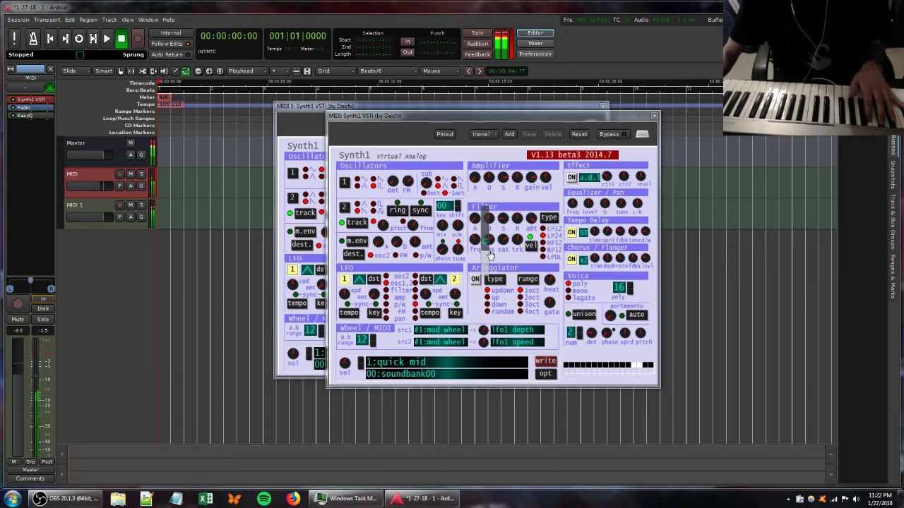
Bring MIDI 1's Synth1 forward and adjust its filter frequency, oscillator detune and filter key tracking.
{"action": "left_click", "coordinate": [473, 108]}
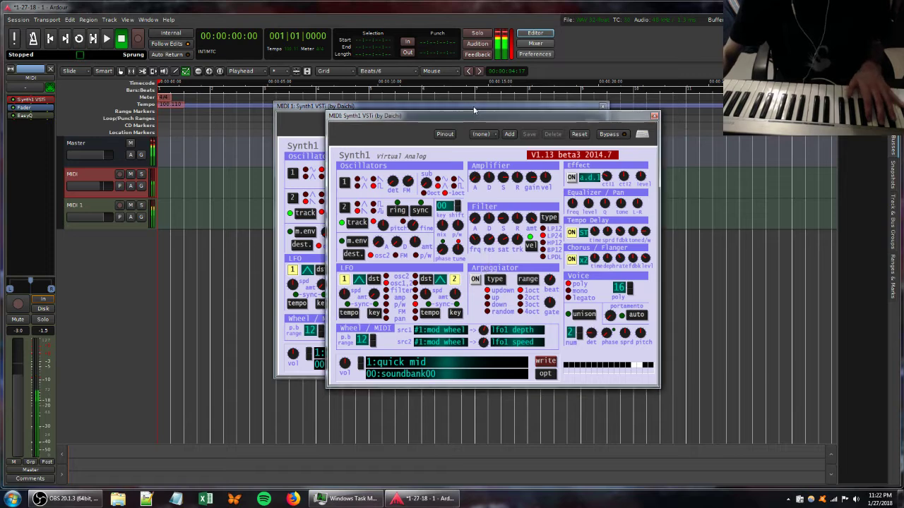
{"action": "mouse_move", "coordinate": [434, 232]}
{"action": "left_mouse_down"}
{"action": "mouse_move", "coordinate": [435, 252]}
{"action": "mouse_move", "coordinate": [435, 240]}
{"action": "left_mouse_up"}
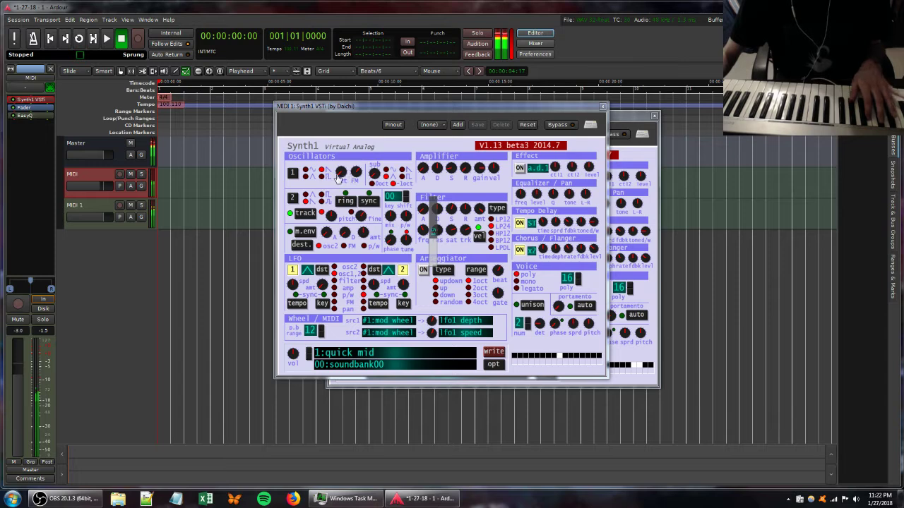
{"action": "mouse_move", "coordinate": [339, 177]}
{"action": "left_mouse_down"}
{"action": "mouse_move", "coordinate": [349, 195]}
{"action": "mouse_move", "coordinate": [348, 187]}
{"action": "left_mouse_up"}
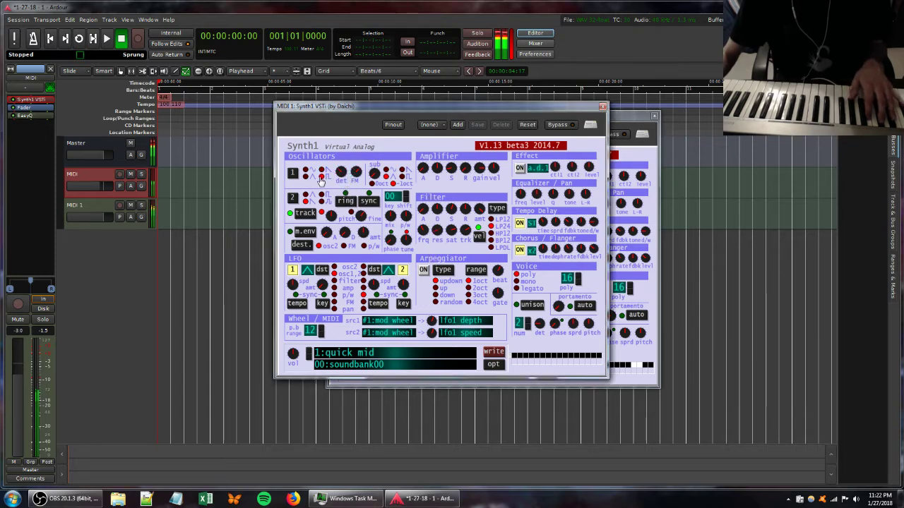
{"action": "left_click_drag", "start_coordinate": [432, 233], "coordinate": [475, 242]}
{"action": "left_click", "coordinate": [454, 233]}
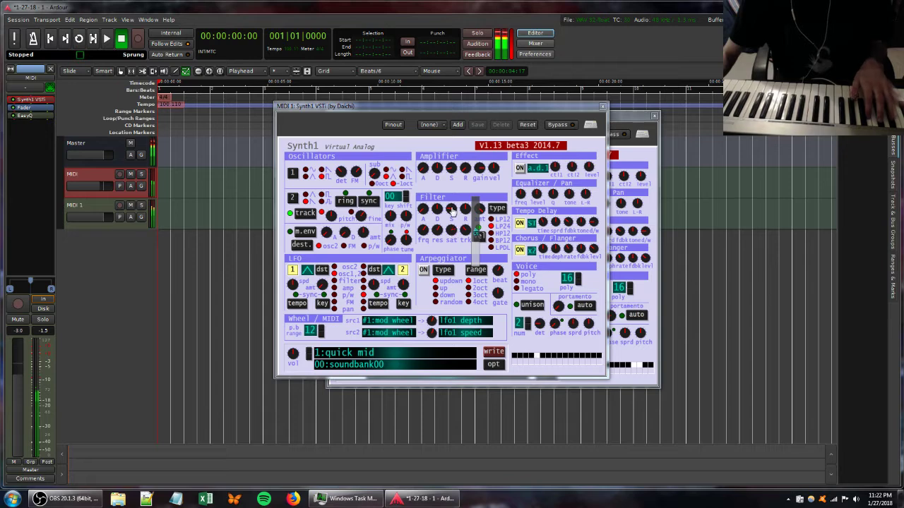
{"action": "left_click", "coordinate": [452, 210]}
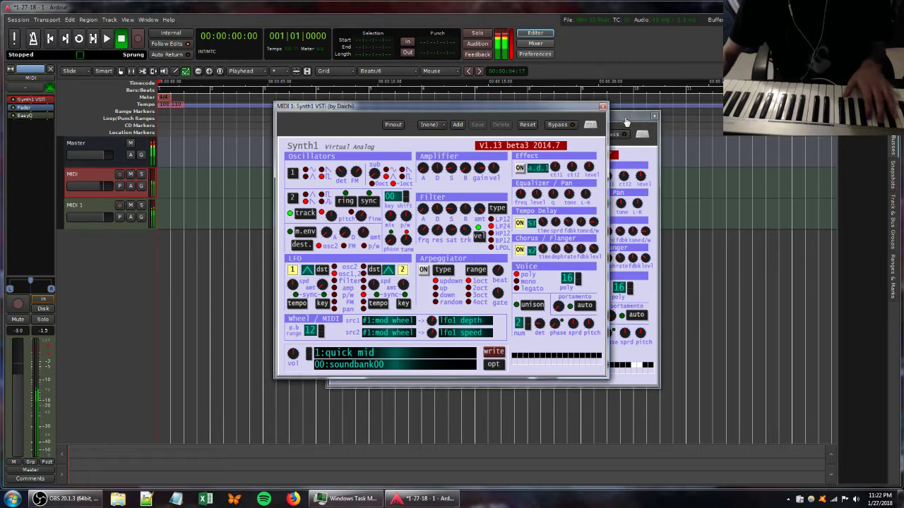
Open the first MIDI track's EasyQ and add a peak band at about 905 Hz with 10.9 dB gain.
{"action": "left_click", "coordinate": [624, 117]}
{"action": "double_click", "coordinate": [36, 115]}
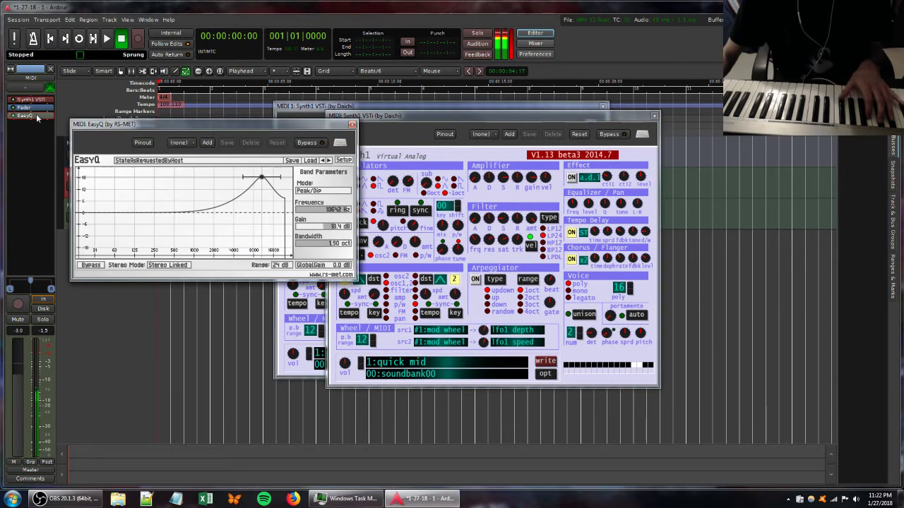
{"action": "left_click_drag", "start_coordinate": [210, 191], "coordinate": [190, 196]}
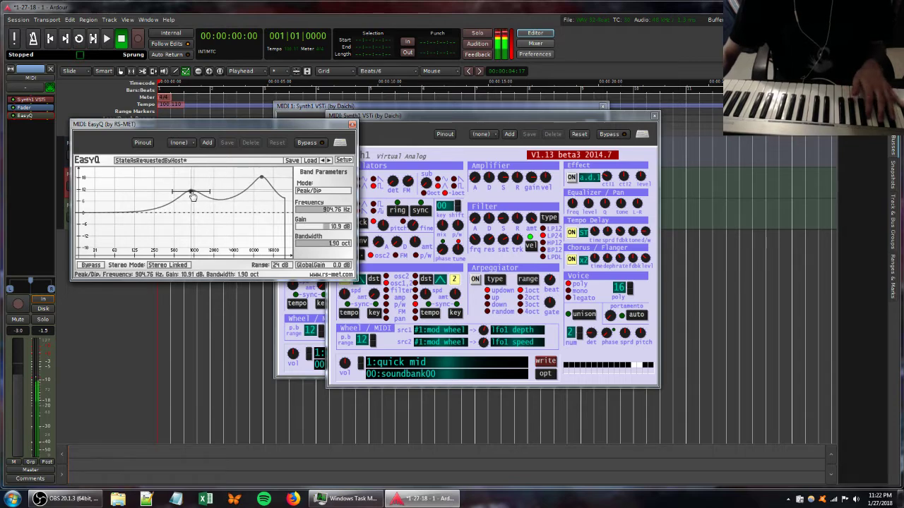
{"action": "left_click_drag", "start_coordinate": [138, 124], "coordinate": [190, 146]}
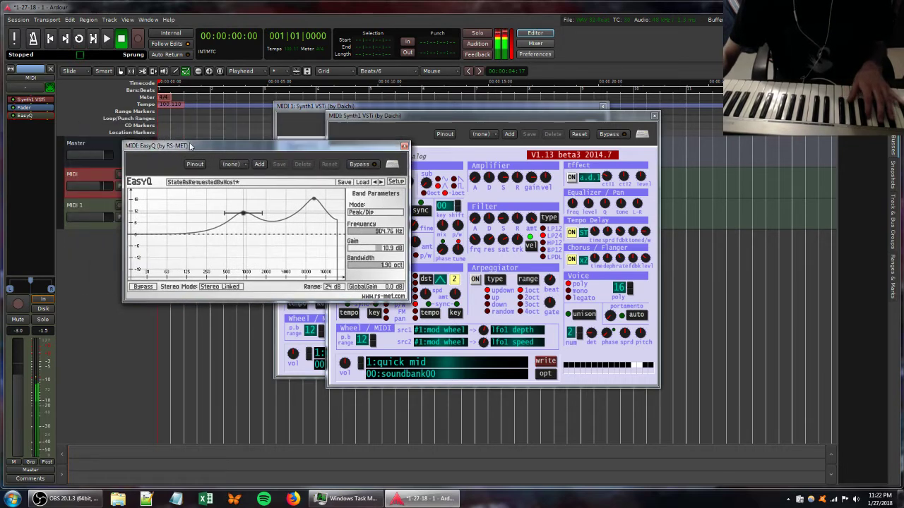
Add EasyQ to the MIDI 1 track after BIONIC DELAY and create a peak band at about 172 Hz with 13.3 dB gain.
{"action": "left_click", "coordinate": [82, 206]}
{"action": "right_click", "coordinate": [26, 149]}
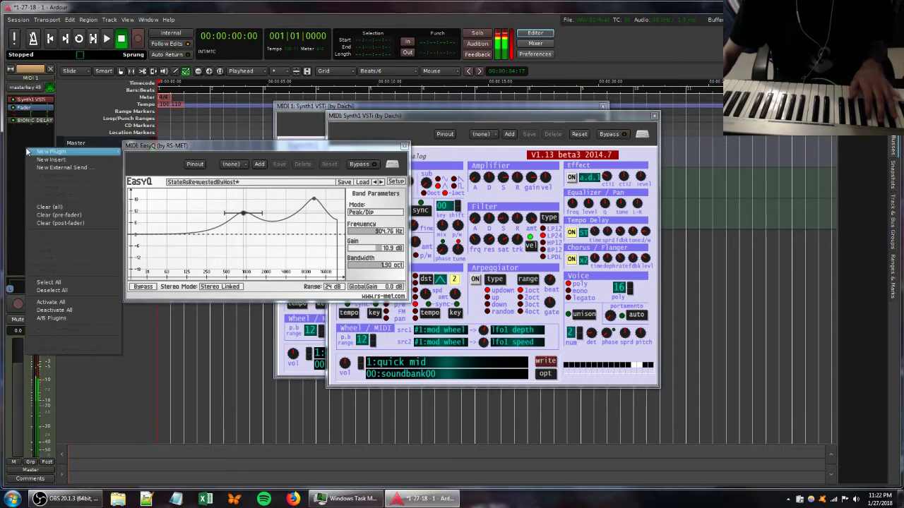
{"action": "mouse_move", "coordinate": [53, 151]}
{"action": "mouse_move", "coordinate": [149, 151]}
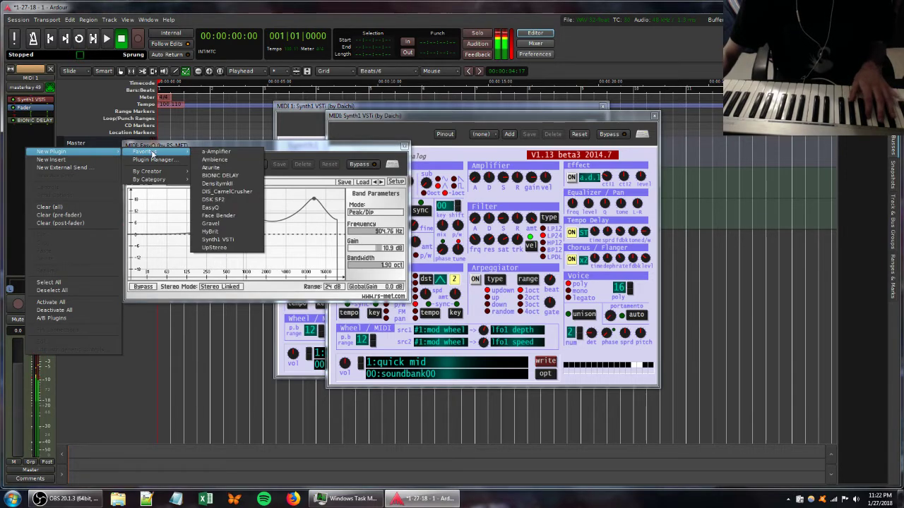
{"action": "left_click", "coordinate": [210, 207]}
{"action": "left_click", "coordinate": [184, 223]}
{"action": "left_click_drag", "start_coordinate": [186, 225], "coordinate": [147, 205]}
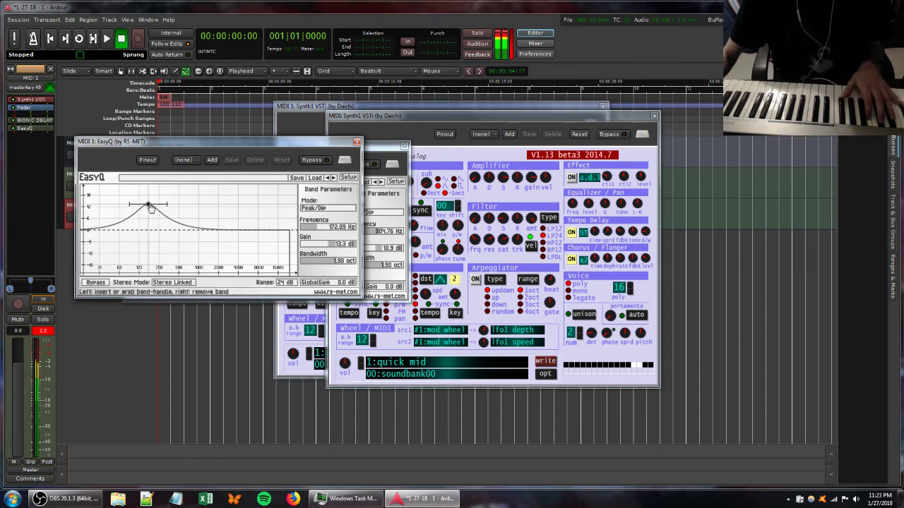
Adjust the filter sustain and saturation in the first MIDI track's Synth1.
{"action": "left_click", "coordinate": [514, 244]}
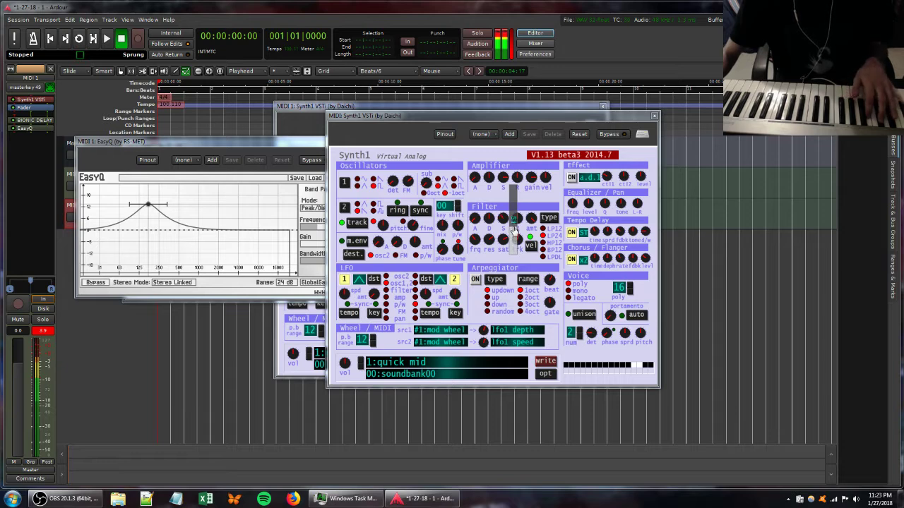
{"action": "left_click_drag", "start_coordinate": [514, 231], "coordinate": [509, 260]}
{"action": "left_click_drag", "start_coordinate": [504, 214], "coordinate": [515, 219]}
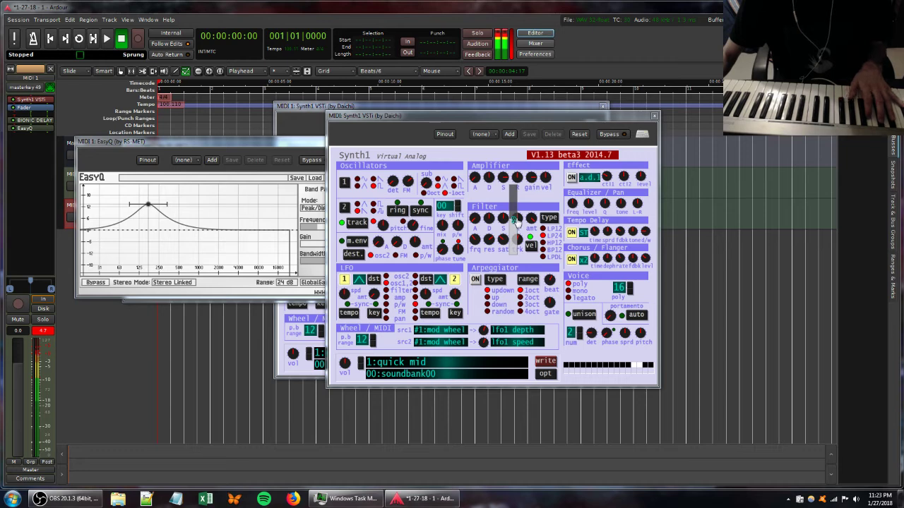
Add the Azurite chorus to the MIDI 1 track, switch it to Stereo and close its window.
{"action": "right_click", "coordinate": [21, 146]}
{"action": "mouse_move", "coordinate": [48, 150]}
{"action": "mouse_move", "coordinate": [155, 151]}
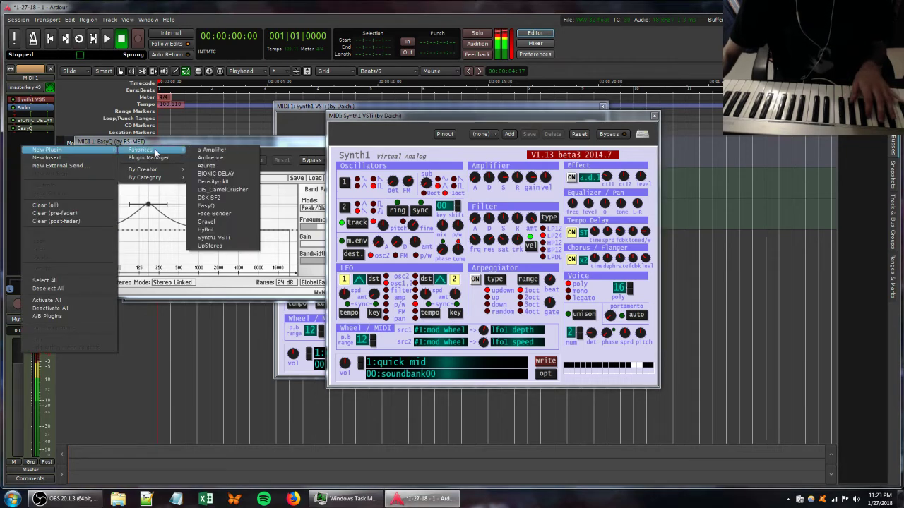
{"action": "left_click", "coordinate": [206, 165]}
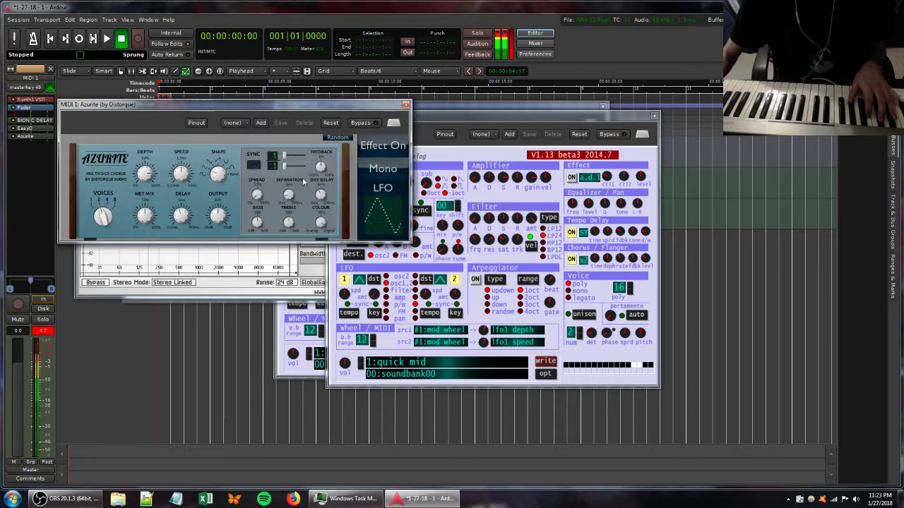
{"action": "left_click", "coordinate": [376, 177]}
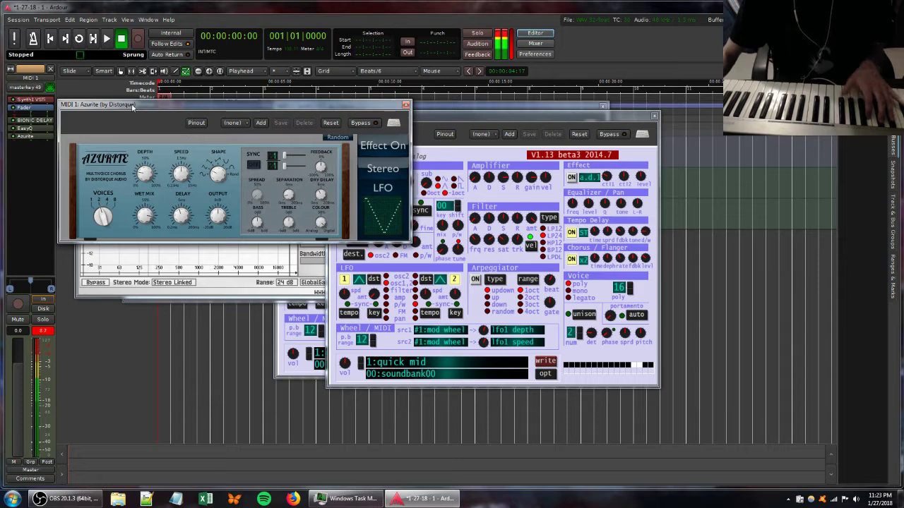
{"action": "left_click", "coordinate": [405, 103]}
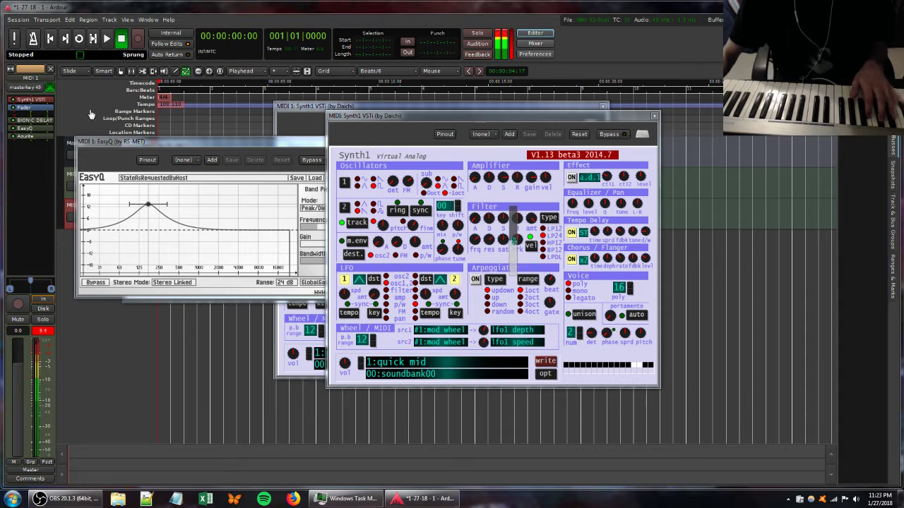
Lower the first MIDI track's fader to -8.4 dB.
{"action": "left_click", "coordinate": [69, 176]}
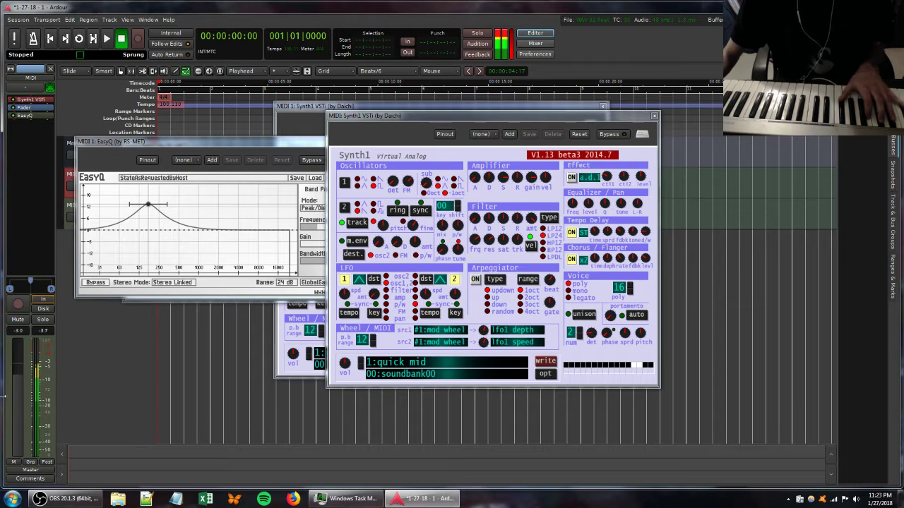
{"action": "scroll", "coordinate": [22, 396], "scroll_direction": "down", "scroll_amount": 5}
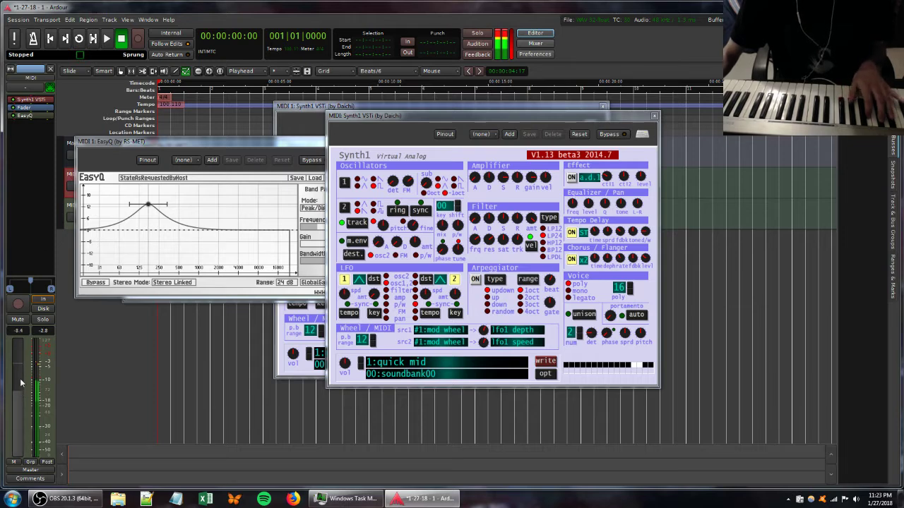
Add Gravel to the first MIDI track, setting its decimation to 0.334 and bit depth to 13.87.
{"action": "right_click", "coordinate": [31, 147]}
{"action": "mouse_move", "coordinate": [76, 152]}
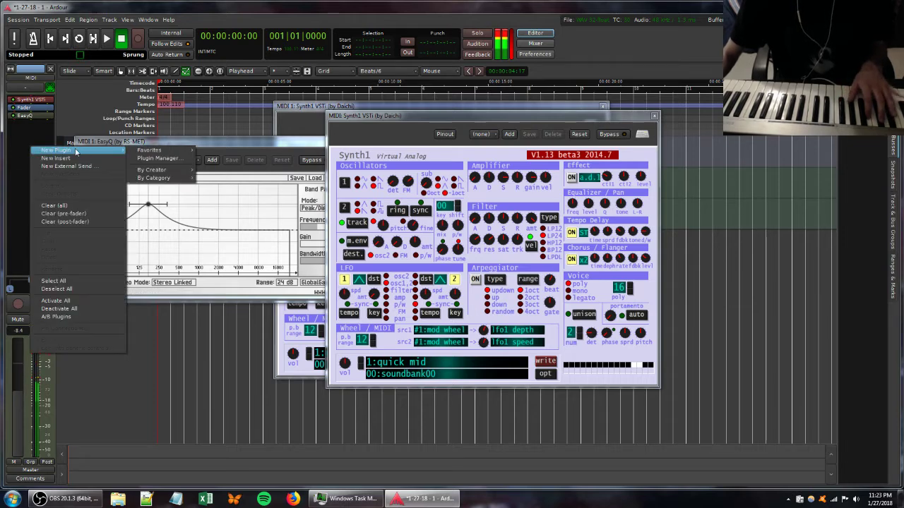
{"action": "mouse_move", "coordinate": [177, 151]}
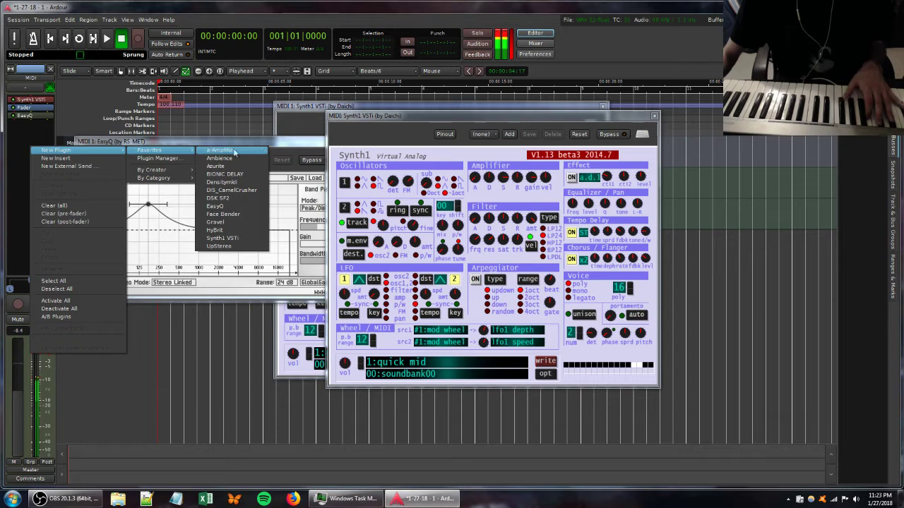
{"action": "left_click", "coordinate": [221, 222]}
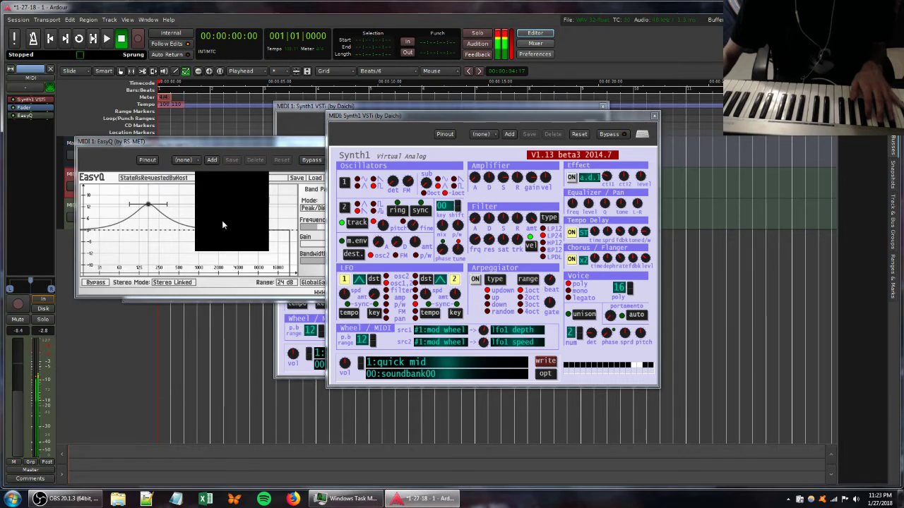
{"action": "left_click_drag", "start_coordinate": [259, 261], "coordinate": [228, 346]}
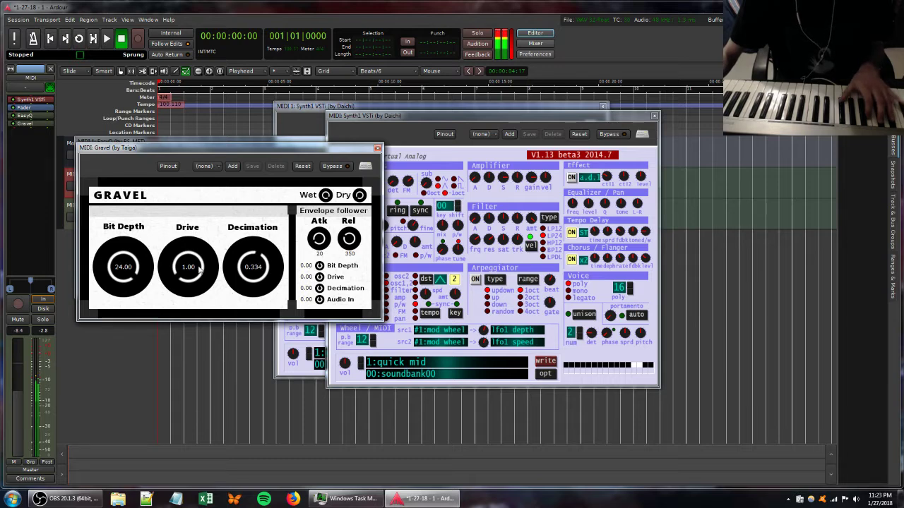
{"action": "mouse_move", "coordinate": [191, 267]}
{"action": "left_mouse_down"}
{"action": "mouse_move", "coordinate": [188, 243]}
{"action": "mouse_move", "coordinate": [184, 261]}
{"action": "left_mouse_up"}
{"action": "left_click_drag", "start_coordinate": [128, 262], "coordinate": [114, 321]}
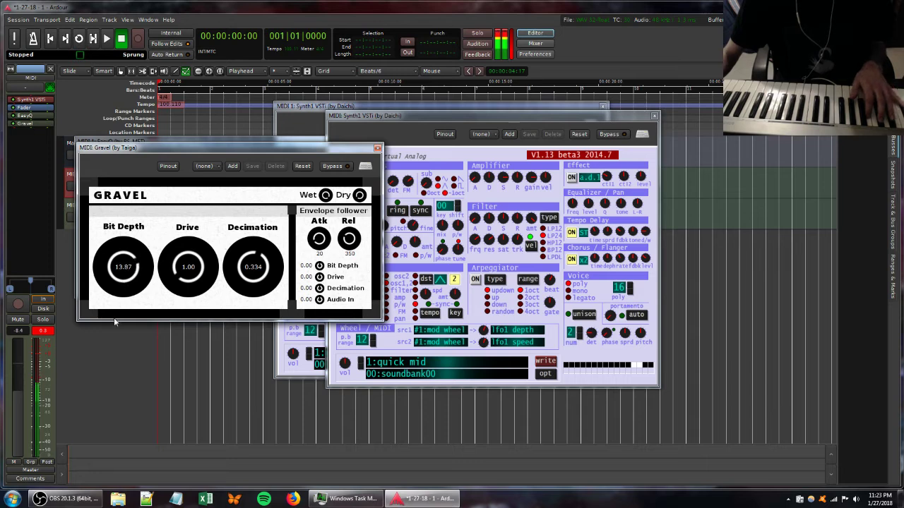
Add the Ambience reverb to the first MIDI track after Gravel.
{"action": "right_click", "coordinate": [37, 156]}
{"action": "mouse_move", "coordinate": [64, 161]}
{"action": "mouse_move", "coordinate": [159, 161]}
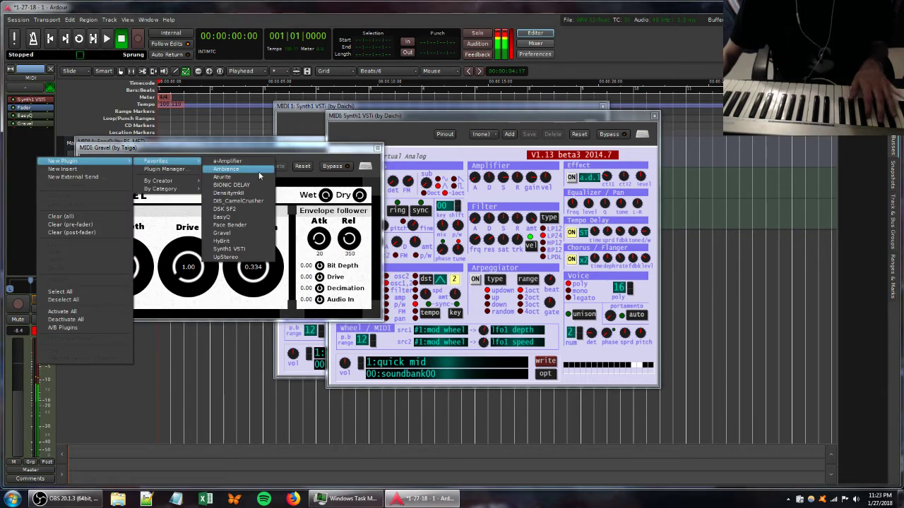
{"action": "left_click", "coordinate": [259, 172]}
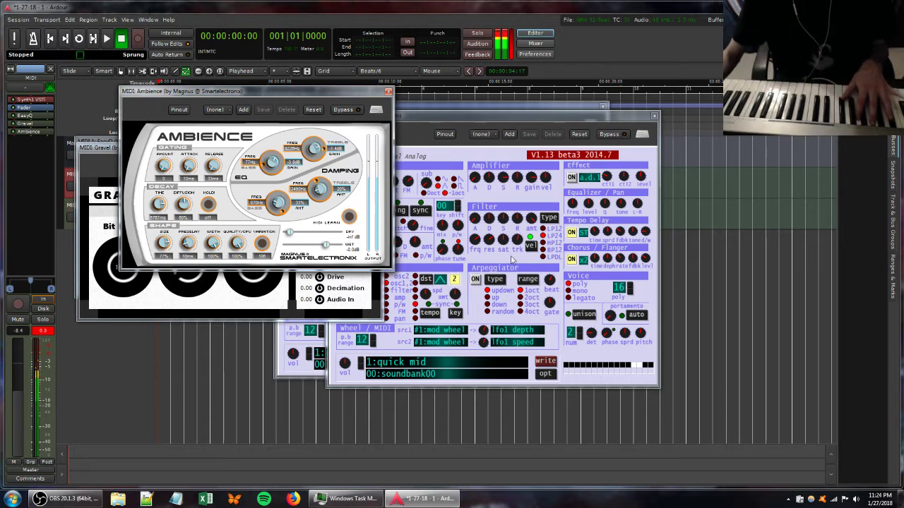
Adjust the filter resonance in the first MIDI track's Synth1, close that window, and adjust the filter saturation in MIDI 1's Synth1.
{"action": "left_click", "coordinate": [477, 247]}
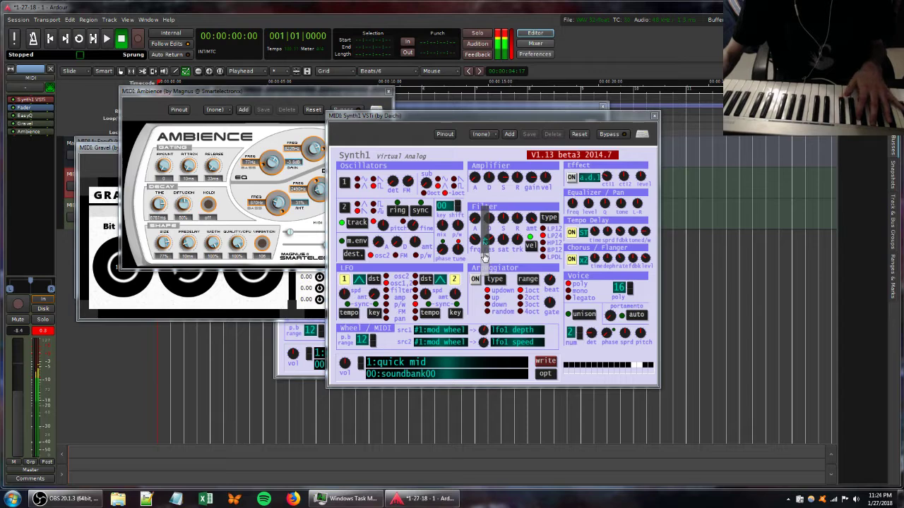
{"action": "left_click", "coordinate": [654, 115]}
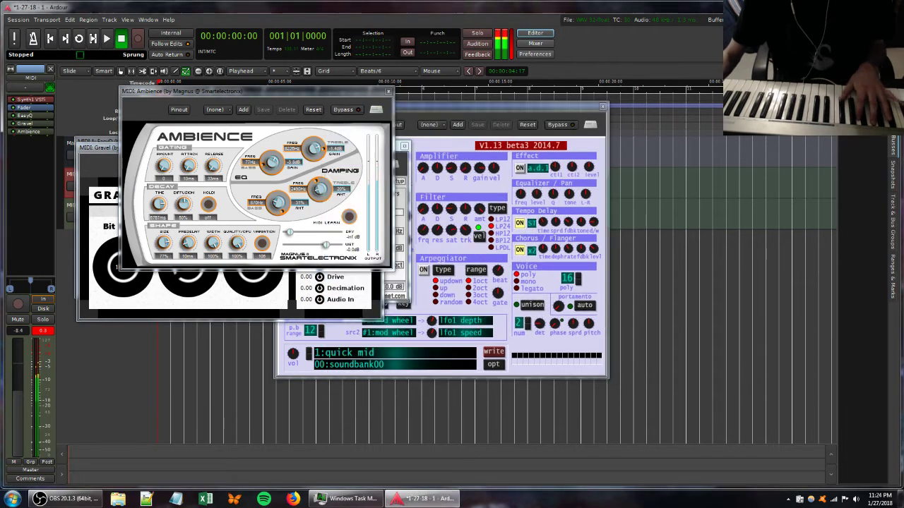
{"action": "left_click_drag", "start_coordinate": [461, 211], "coordinate": [445, 273]}
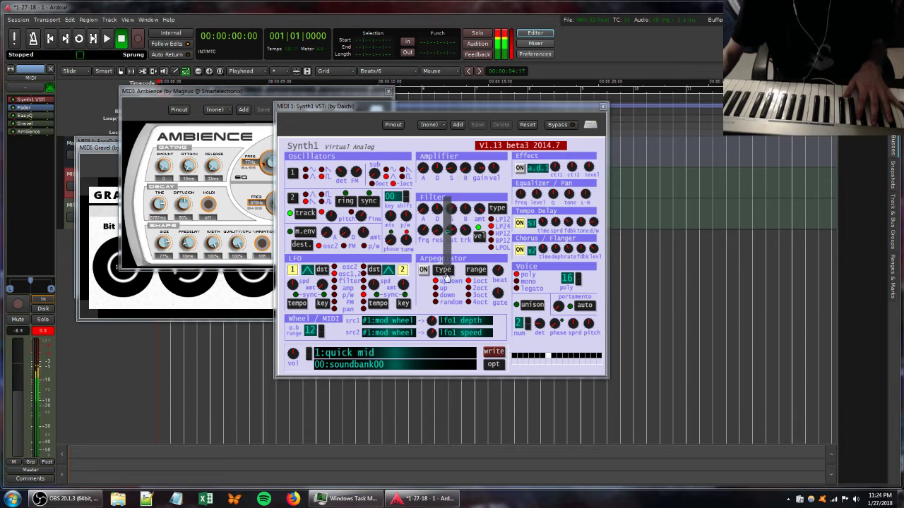
{"action": "left_click", "coordinate": [468, 231]}
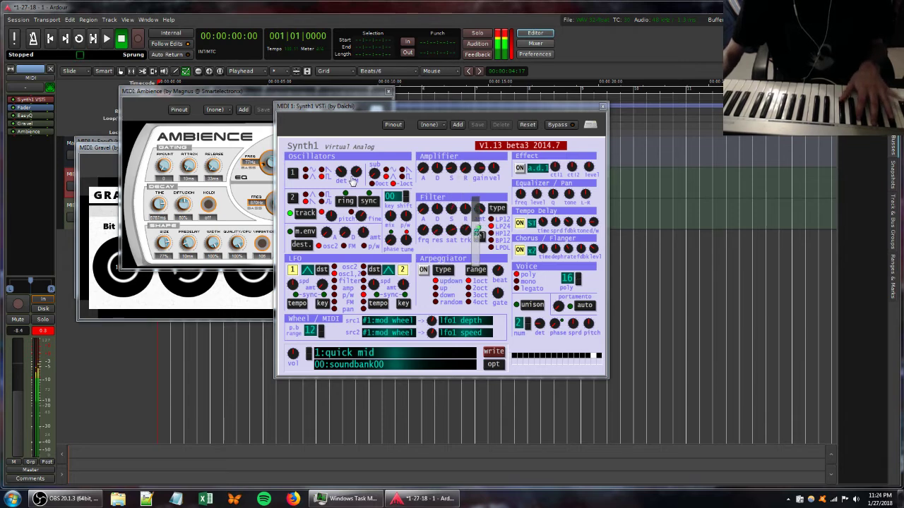
Add DIS_CamelCrusher to the MIDI 1 track and readjust the filter saturation in its Synth1.
{"action": "left_click", "coordinate": [71, 206]}
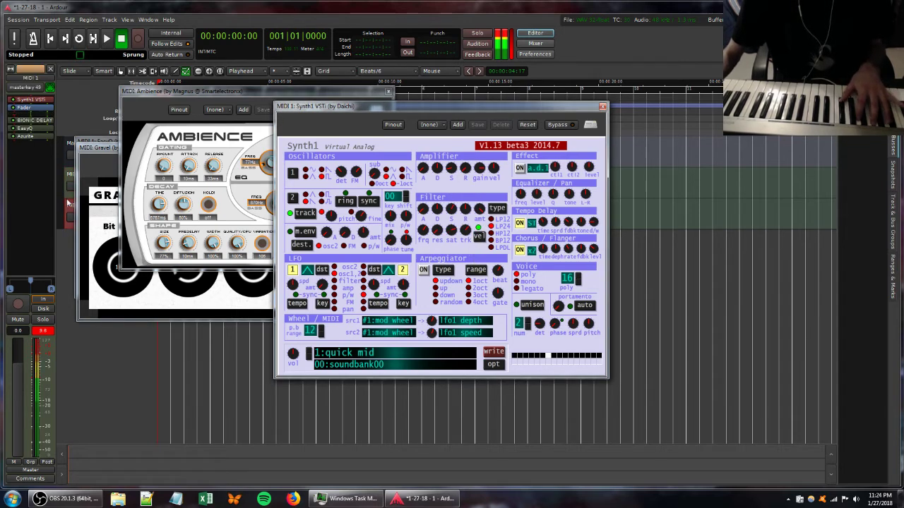
{"action": "right_click", "coordinate": [21, 147]}
{"action": "mouse_move", "coordinate": [38, 153]}
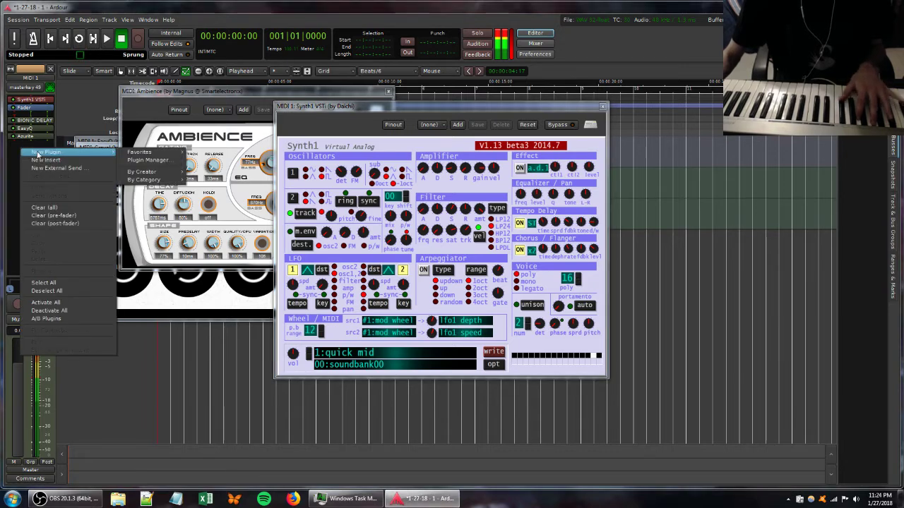
{"action": "mouse_move", "coordinate": [162, 152]}
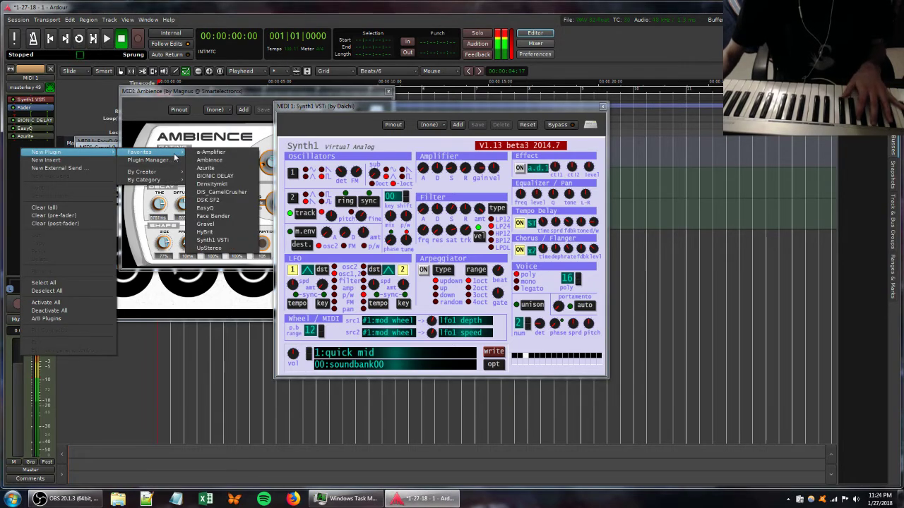
{"action": "left_click", "coordinate": [219, 192]}
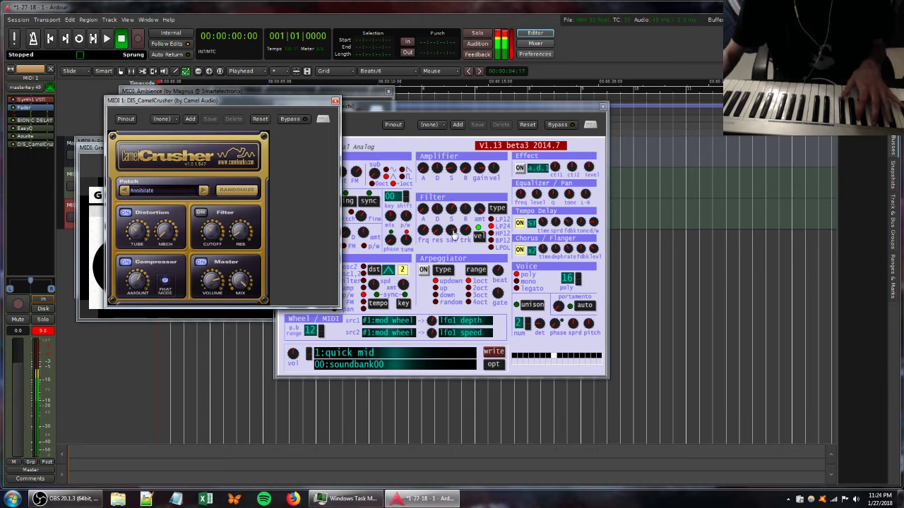
{"action": "mouse_move", "coordinate": [437, 239]}
{"action": "left_mouse_down"}
{"action": "mouse_move", "coordinate": [448, 250]}
{"action": "mouse_move", "coordinate": [448, 237]}
{"action": "left_mouse_up"}
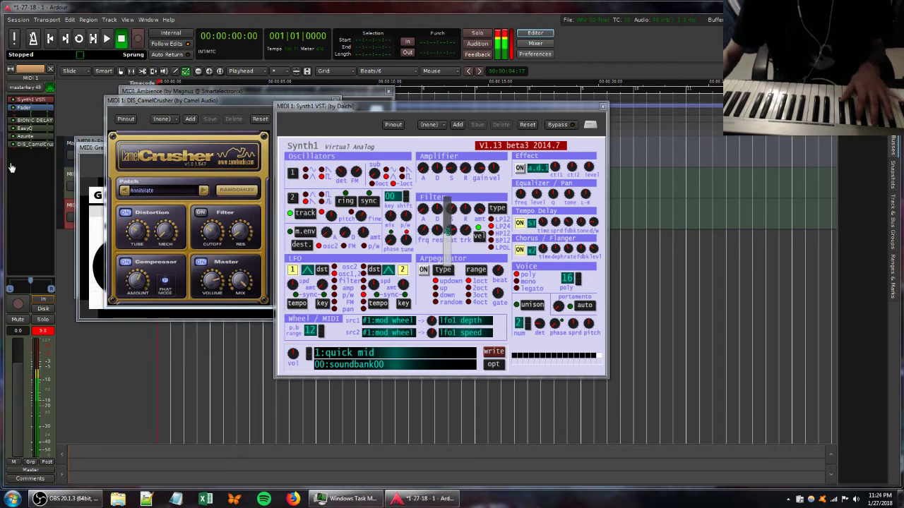
Move the peak in MIDI 1's EasyQ to about 332 Hz at 12.4 dB, and tweak the track's Synth1 filter and amplifier.
{"action": "double_click", "coordinate": [26, 127]}
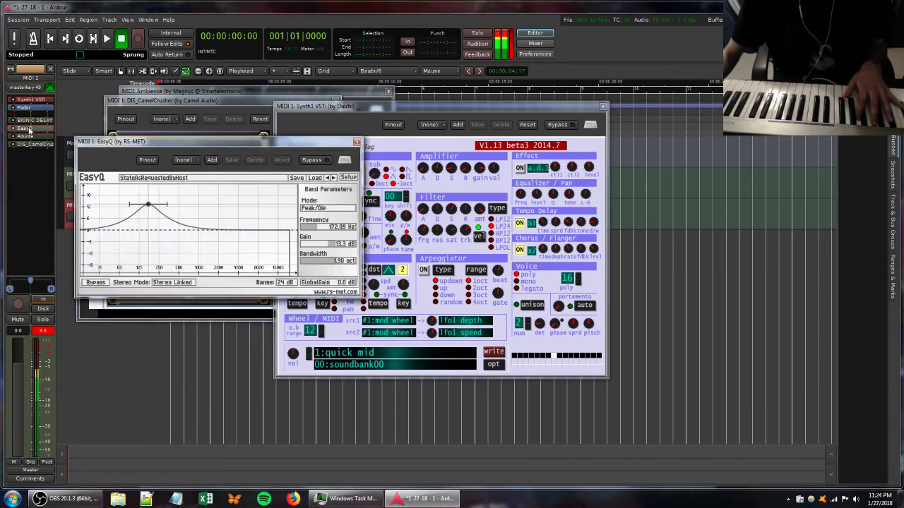
{"action": "left_click_drag", "start_coordinate": [148, 205], "coordinate": [170, 212]}
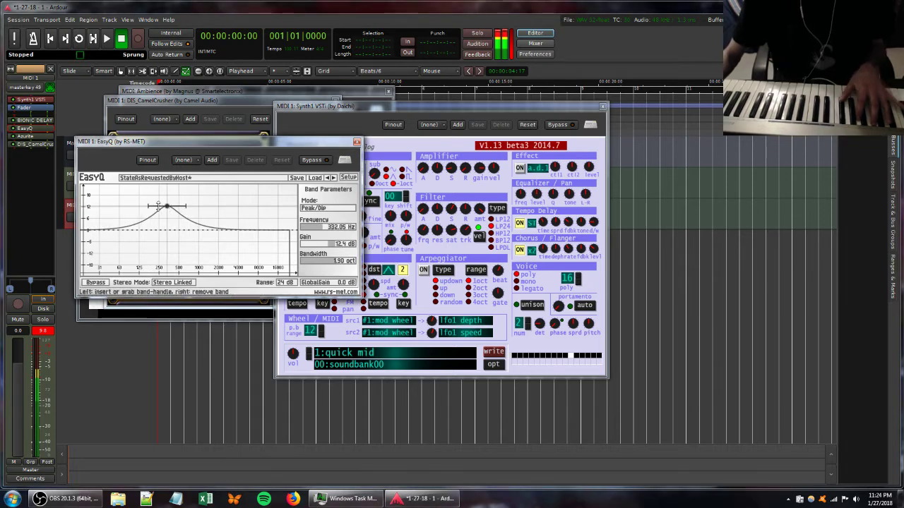
{"action": "left_click", "coordinate": [450, 218]}
{"action": "mouse_move", "coordinate": [450, 215]}
{"action": "left_mouse_down"}
{"action": "mouse_move", "coordinate": [443, 199]}
{"action": "mouse_move", "coordinate": [448, 205]}
{"action": "left_mouse_up"}
{"action": "mouse_move", "coordinate": [464, 171]}
{"action": "left_mouse_down"}
{"action": "mouse_move", "coordinate": [463, 187]}
{"action": "mouse_move", "coordinate": [462, 170]}
{"action": "left_mouse_up"}
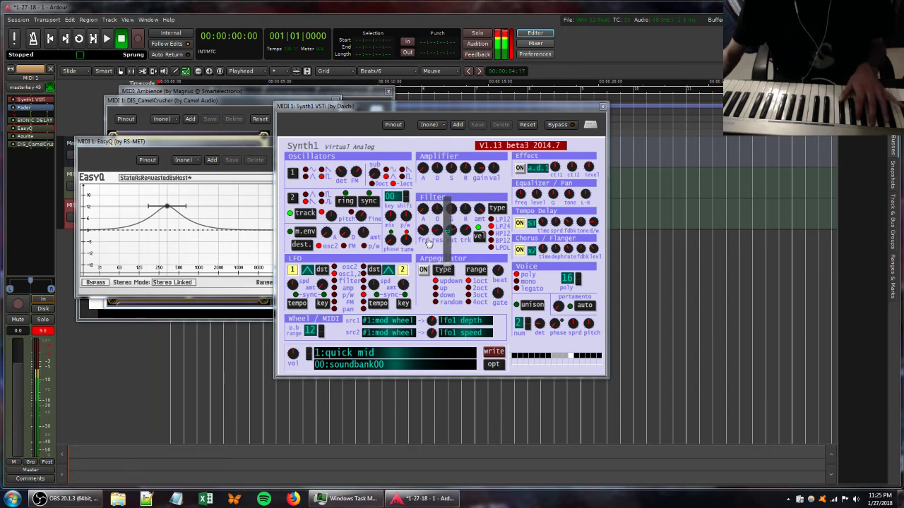
Add a second peak to MIDI 1's EasyQ at about 3424 Hz with 10.2 dB gain.
{"action": "double_click", "coordinate": [212, 212]}
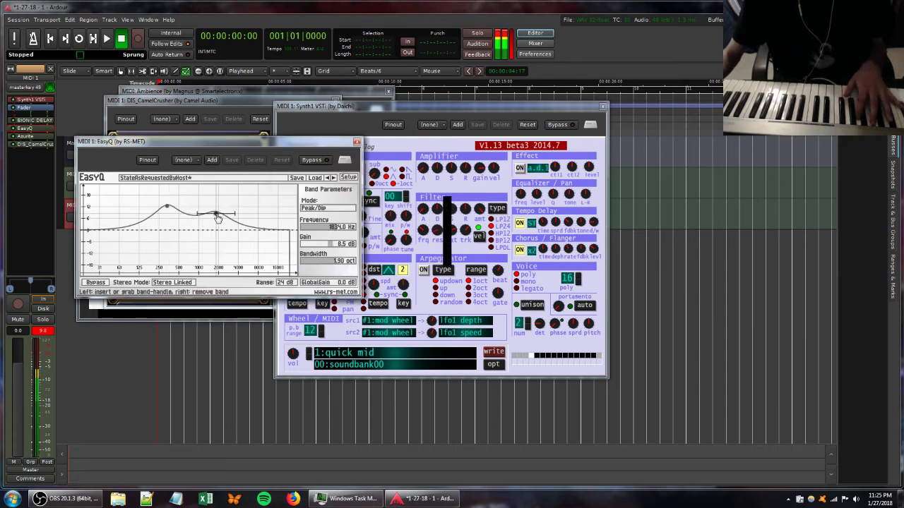
{"action": "left_click_drag", "start_coordinate": [216, 210], "coordinate": [236, 215]}
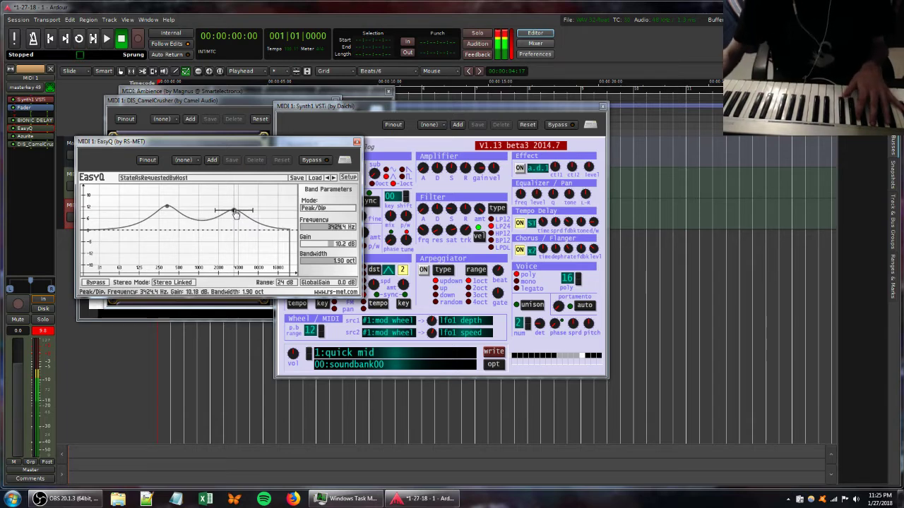
Open MIDI 1's Azurite and DIS_CamelCrusher windows and turn on CamelCrusher's filter.
{"action": "double_click", "coordinate": [24, 135]}
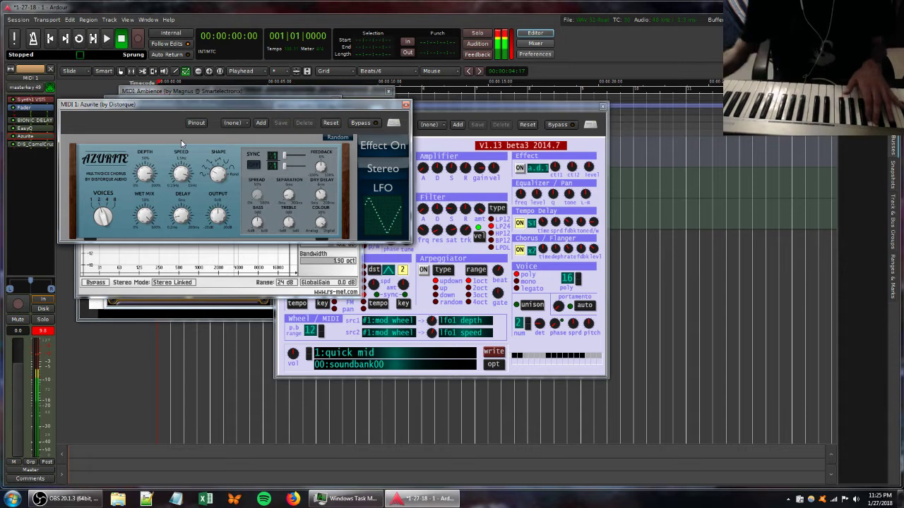
{"action": "left_click", "coordinate": [47, 145]}
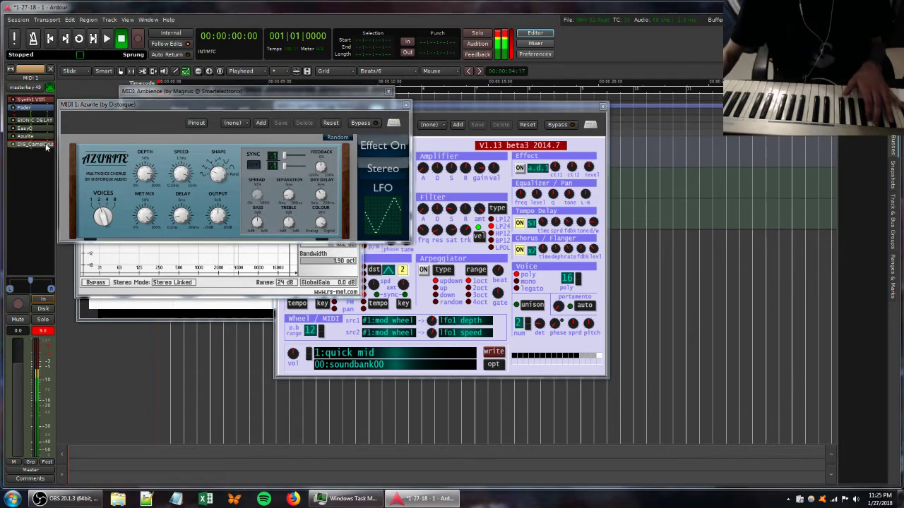
{"action": "double_click", "coordinate": [47, 145]}
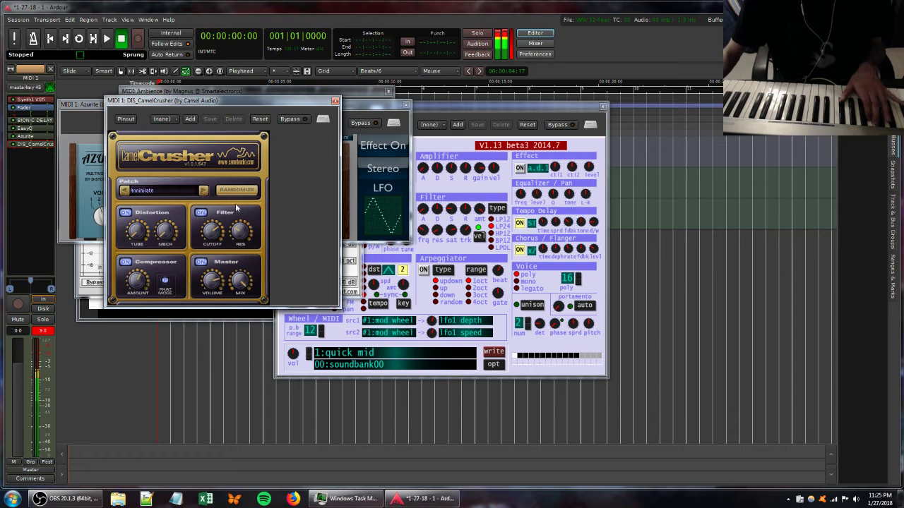
Adjust the filter resonance and envelope in MIDI 1's Synth1.
{"action": "left_click", "coordinate": [438, 240]}
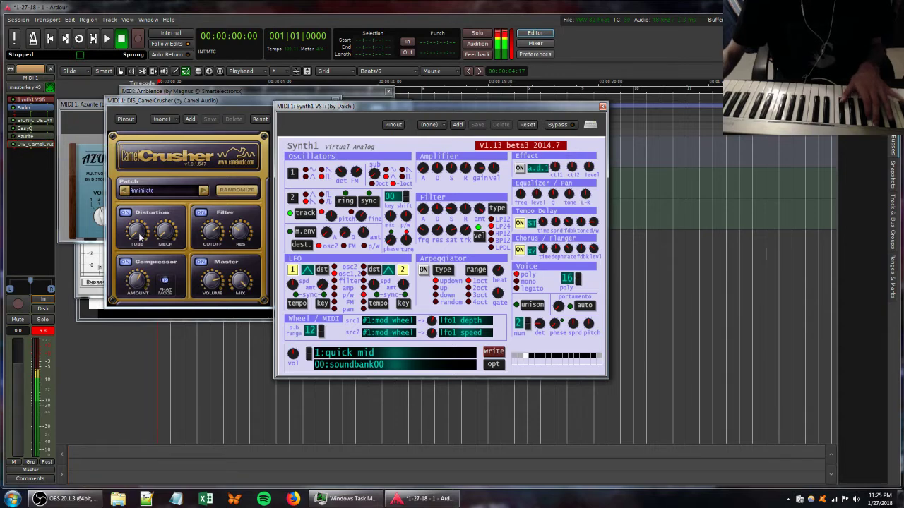
{"action": "left_click_drag", "start_coordinate": [463, 227], "coordinate": [461, 204]}
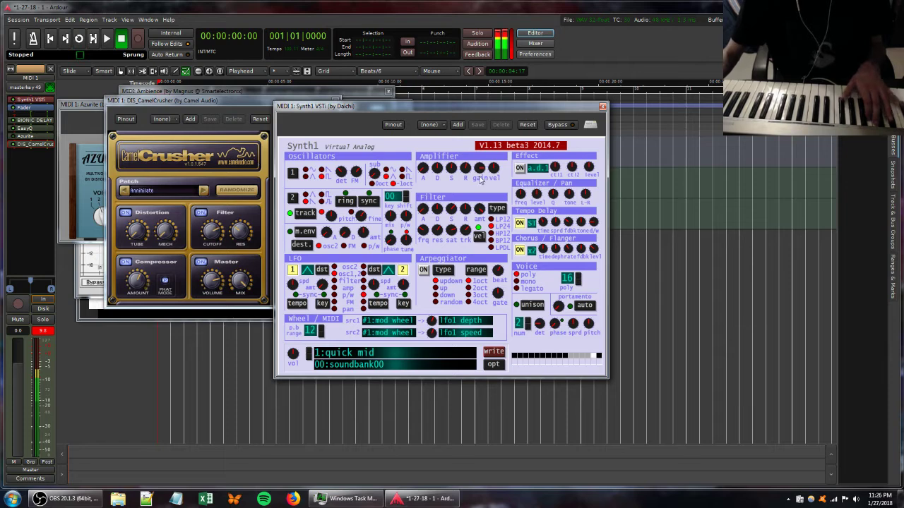
{"action": "left_click", "coordinate": [474, 210]}
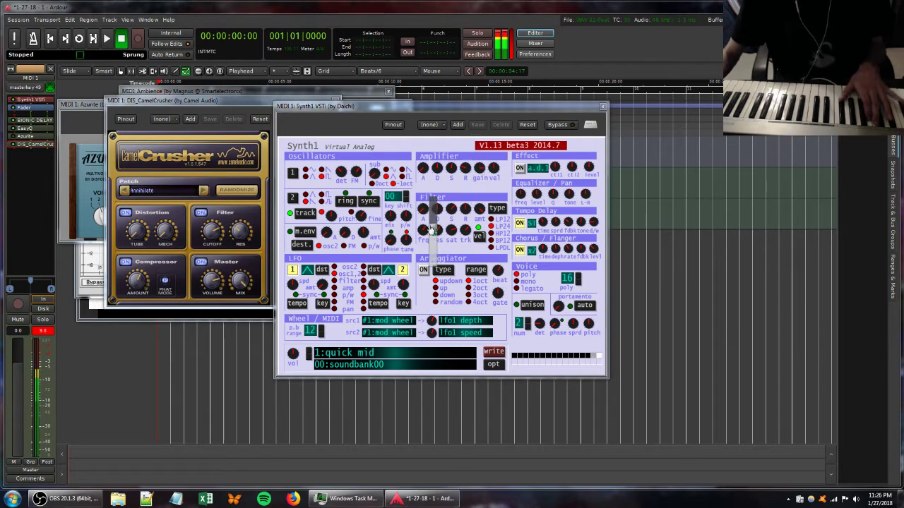
In MIDI 1's EasyQ, lower the first peak and raise the second to about 10818 Hz at 19.9 dB, and adjust Synth1's filter release.
{"action": "left_click", "coordinate": [96, 299]}
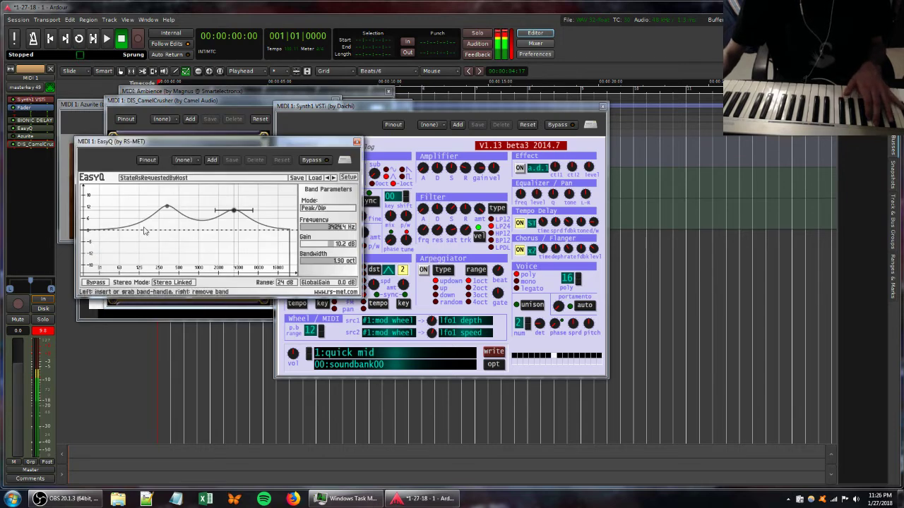
{"action": "left_click_drag", "start_coordinate": [165, 207], "coordinate": [165, 223]}
{"action": "left_click_drag", "start_coordinate": [239, 214], "coordinate": [267, 192]}
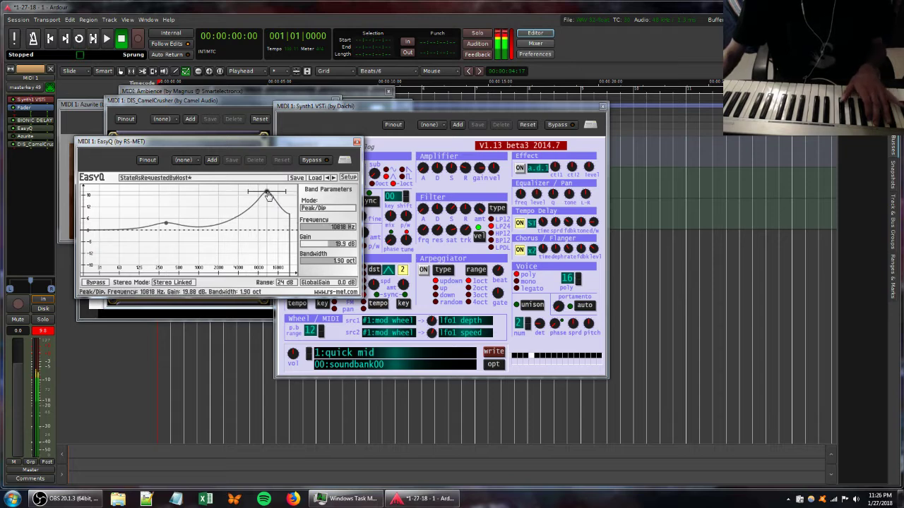
{"action": "left_click", "coordinate": [454, 216]}
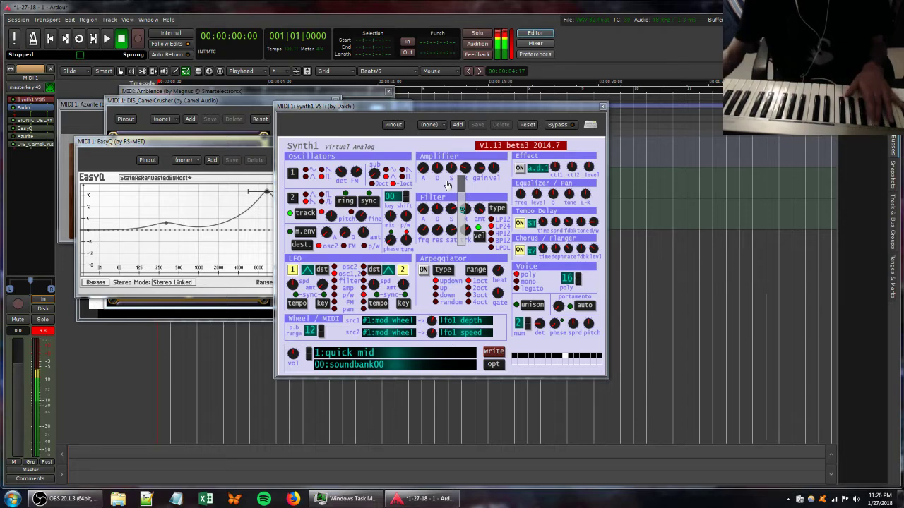
Turn off CamelCrusher's distortion on MIDI 1 and readjust the filter saturation and resonance in its Synth1.
{"action": "left_click", "coordinate": [187, 101]}
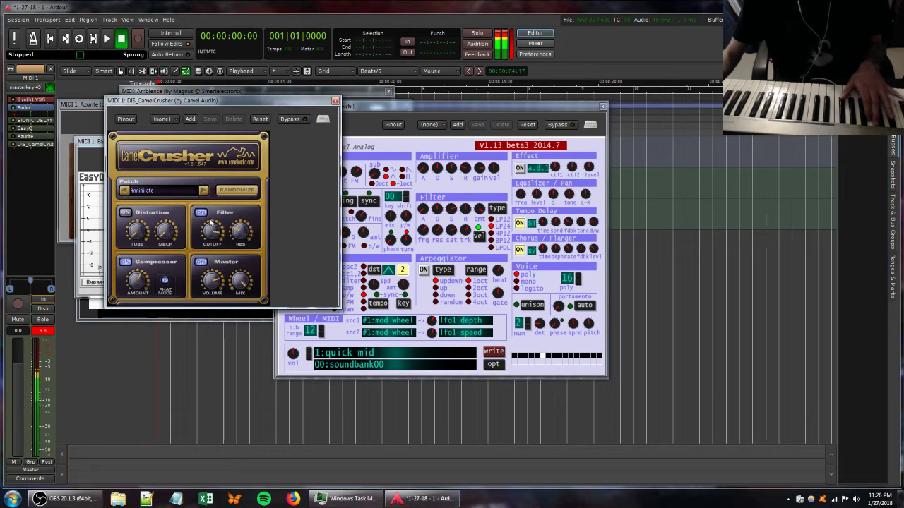
{"action": "left_click", "coordinate": [464, 198]}
{"action": "left_click_drag", "start_coordinate": [464, 194], "coordinate": [438, 231]}
{"action": "left_click_drag", "start_coordinate": [450, 225], "coordinate": [440, 252]}
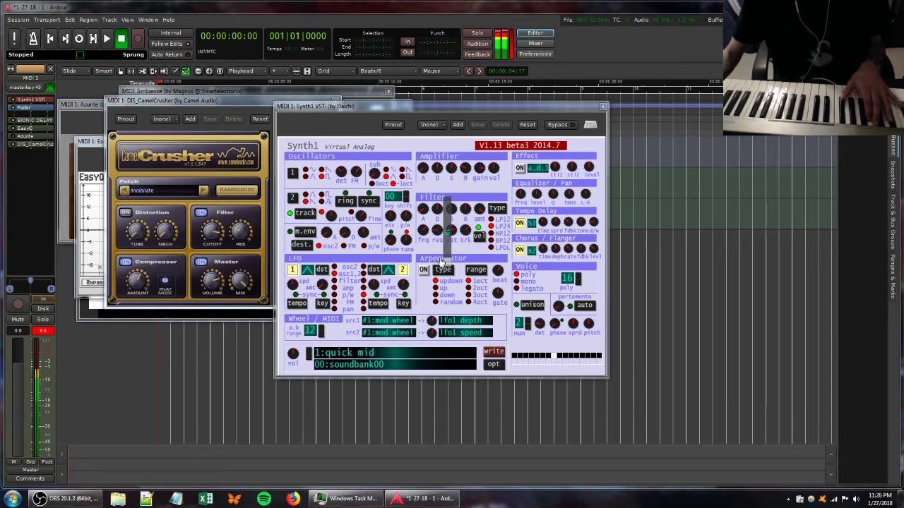
{"action": "left_click", "coordinate": [435, 235]}
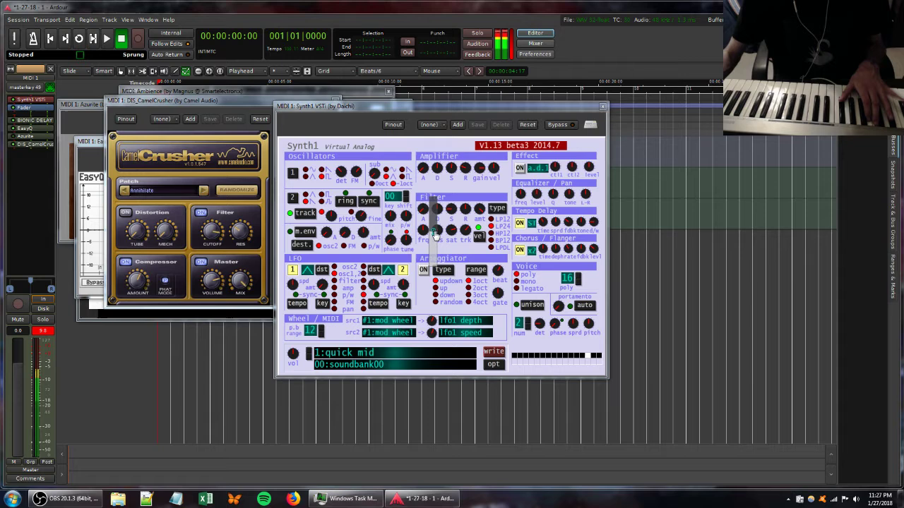
{"action": "left_click", "coordinate": [462, 169]}
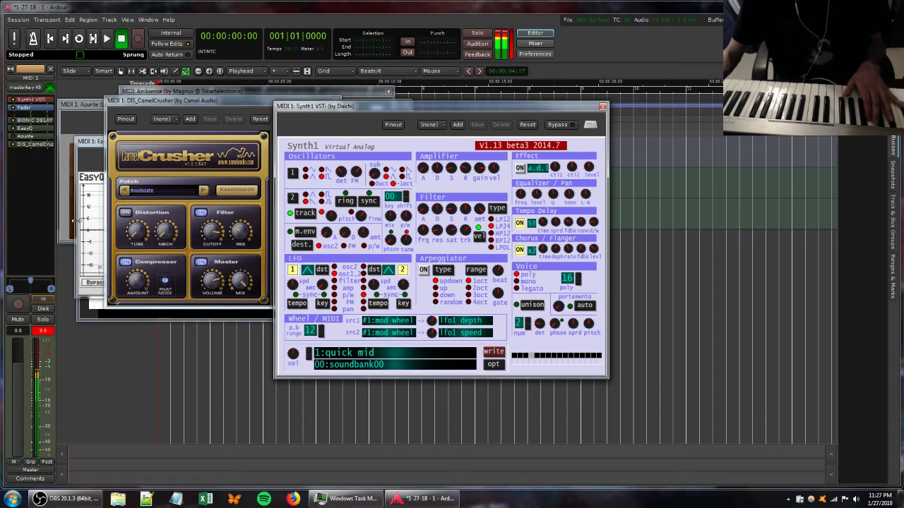
Add a-Amplifier to the MIDI 1 track and set its gain to about 4.948 dB.
{"action": "right_click", "coordinate": [25, 166]}
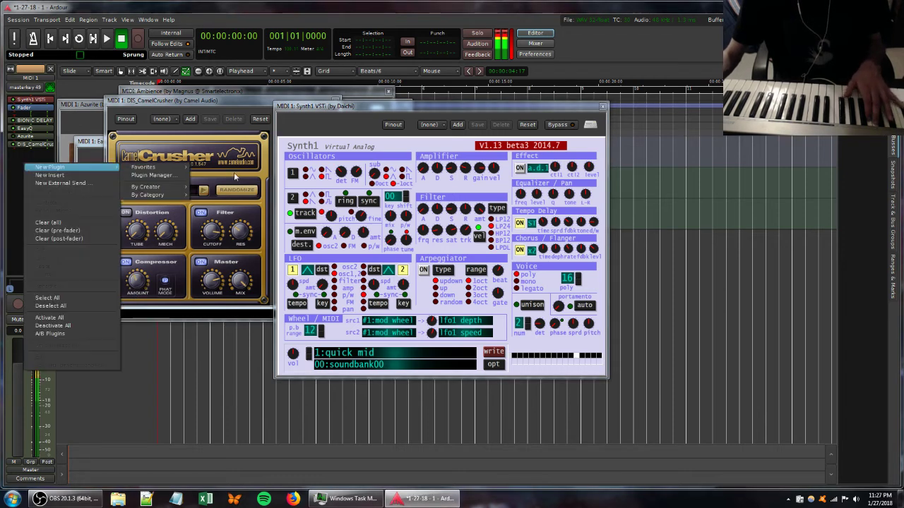
{"action": "mouse_move", "coordinate": [177, 169]}
{"action": "left_click", "coordinate": [216, 168]}
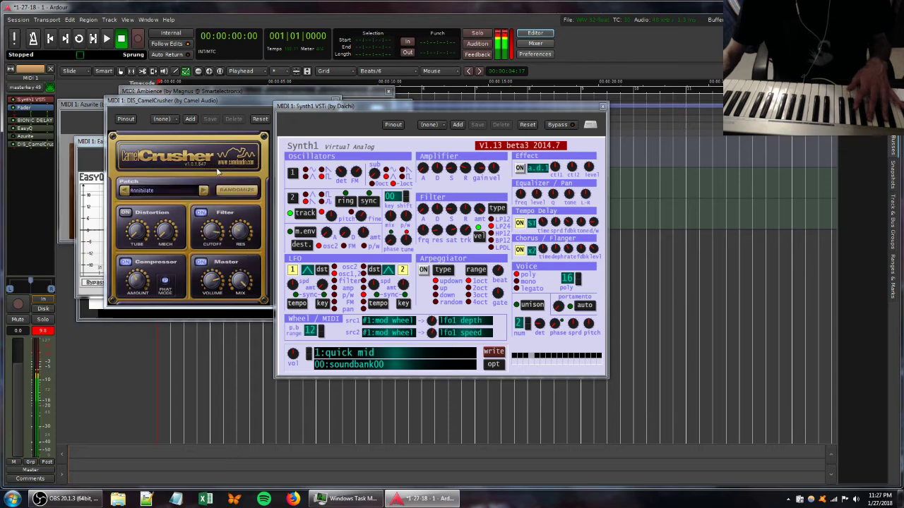
{"action": "left_click_drag", "start_coordinate": [260, 185], "coordinate": [292, 186]}
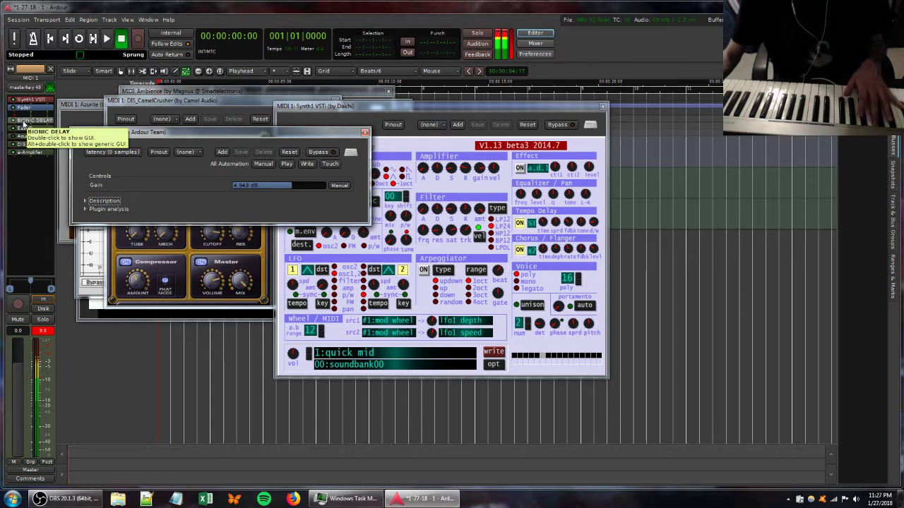
Bring MIDI 1's Synth1 to the front and adjust its amplifier envelope.
{"action": "left_click", "coordinate": [353, 108]}
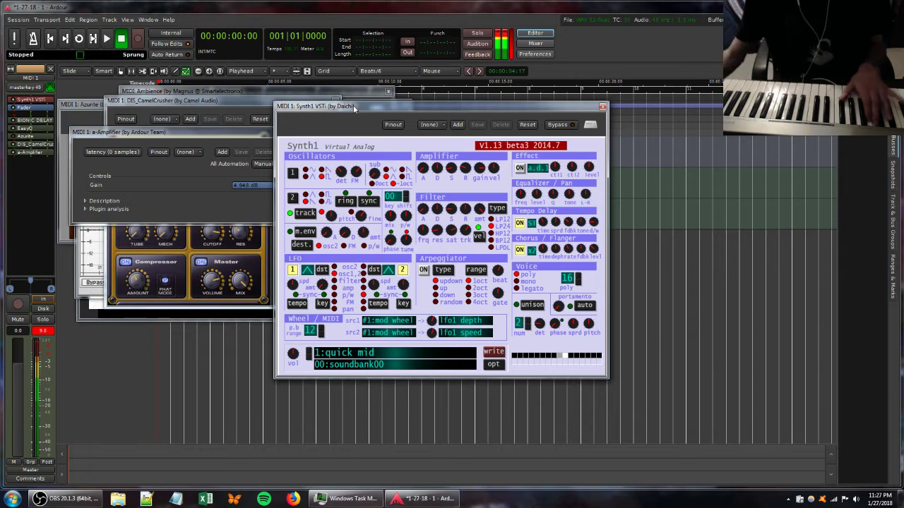
{"action": "left_click_drag", "start_coordinate": [457, 173], "coordinate": [478, 167]}
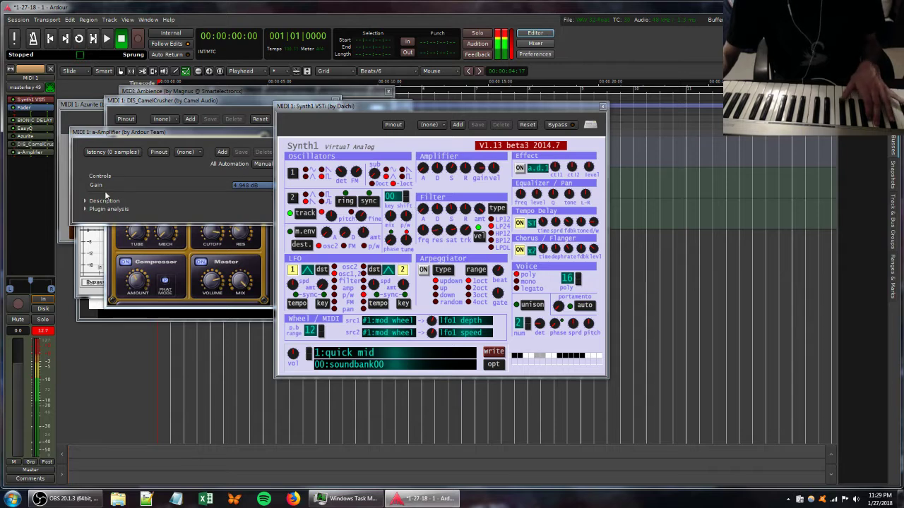
In MIDI 1's EasyQ, reduce the high peak to about 5184 Hz at 8.5 dB and lower the track fader to -12.5 dB.
{"action": "double_click", "coordinate": [23, 129]}
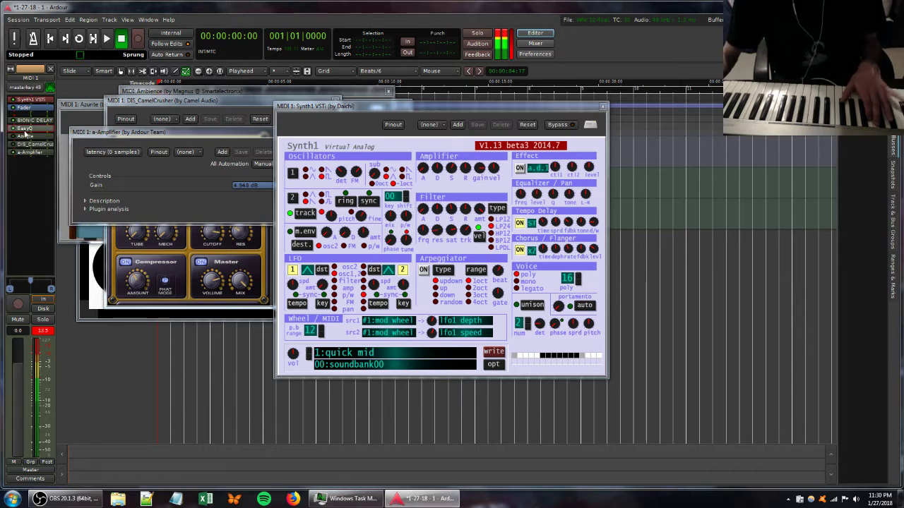
{"action": "left_click_drag", "start_coordinate": [267, 191], "coordinate": [247, 217]}
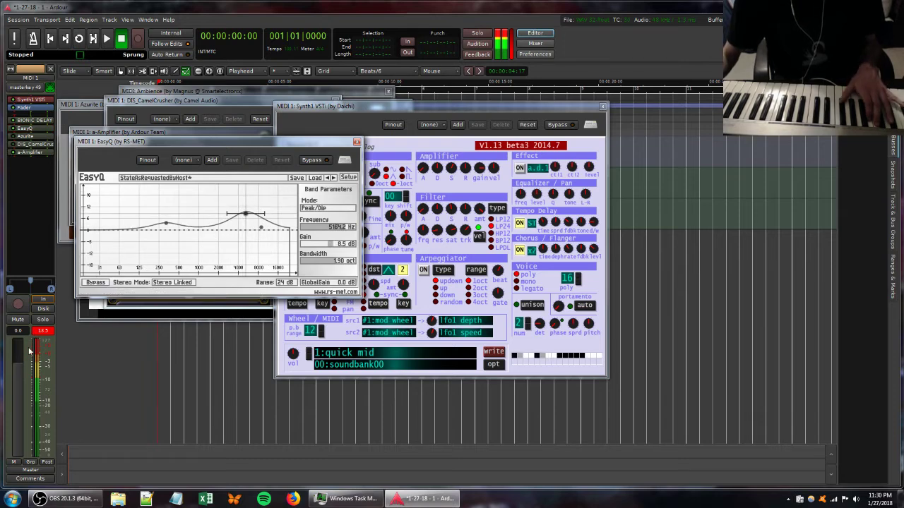
{"action": "left_click_drag", "start_coordinate": [23, 366], "coordinate": [24, 410]}
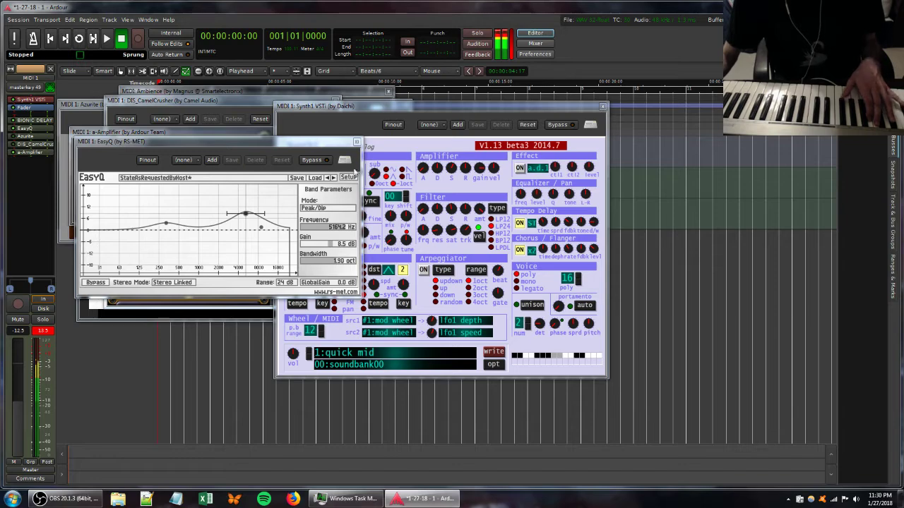
Move MIDI 1's Synth1 window clear of EasyQ and readjust its filter resonance.
{"action": "left_click_drag", "start_coordinate": [385, 108], "coordinate": [454, 160]}
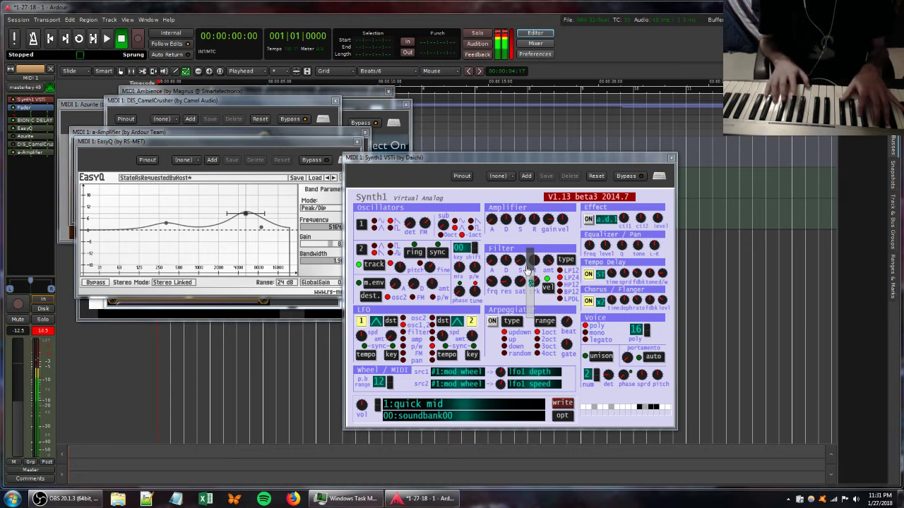
{"action": "mouse_move", "coordinate": [515, 279]}
{"action": "left_mouse_down"}
{"action": "mouse_move", "coordinate": [514, 309]}
{"action": "mouse_move", "coordinate": [515, 268]}
{"action": "left_mouse_up"}
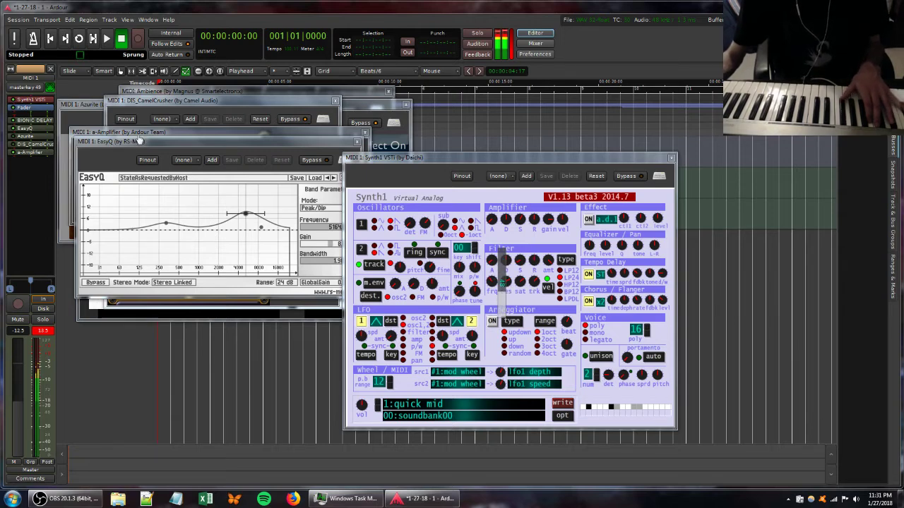
Close all open effect plugin windows, leaving only MIDI 1's Synth1 open.
{"action": "left_click", "coordinate": [212, 101]}
{"action": "left_click", "coordinate": [335, 101]}
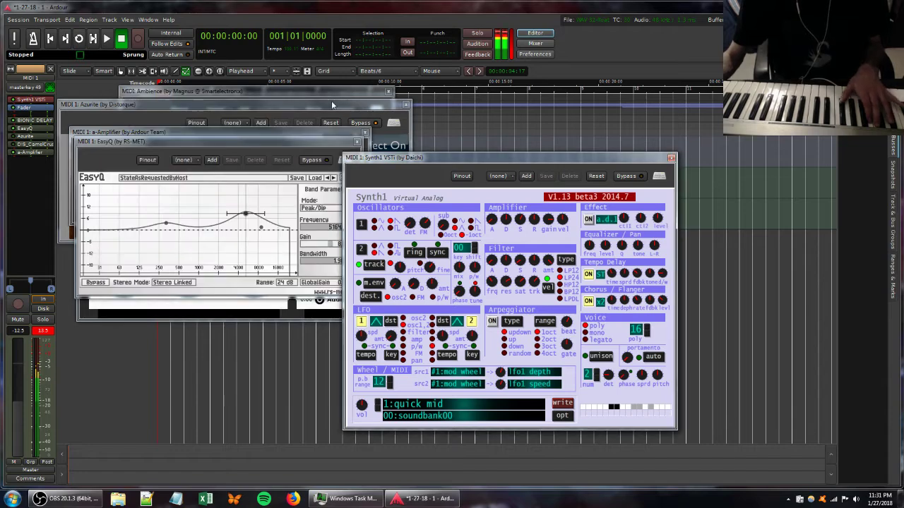
{"action": "left_click", "coordinate": [365, 132]}
{"action": "left_click", "coordinate": [366, 133]}
{"action": "left_click", "coordinate": [365, 133]}
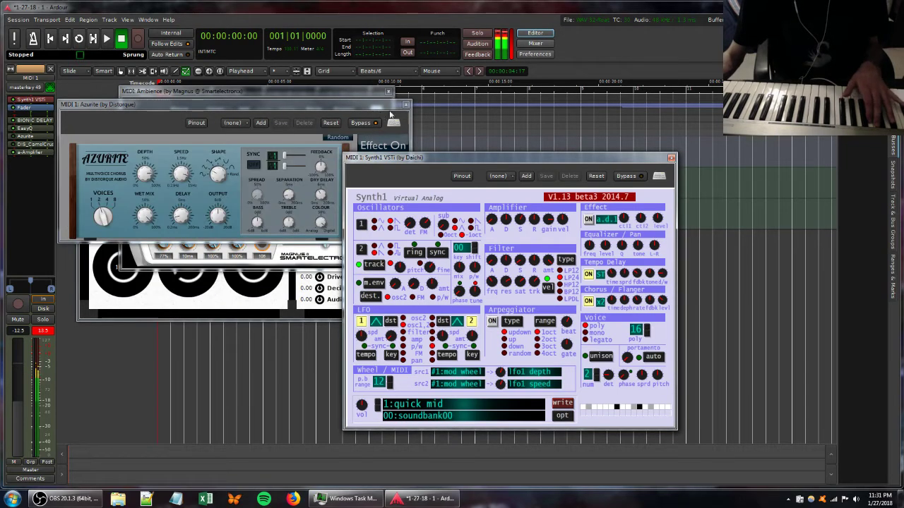
{"action": "left_click", "coordinate": [405, 105]}
{"action": "left_click", "coordinate": [388, 92]}
{"action": "left_click", "coordinate": [404, 146]}
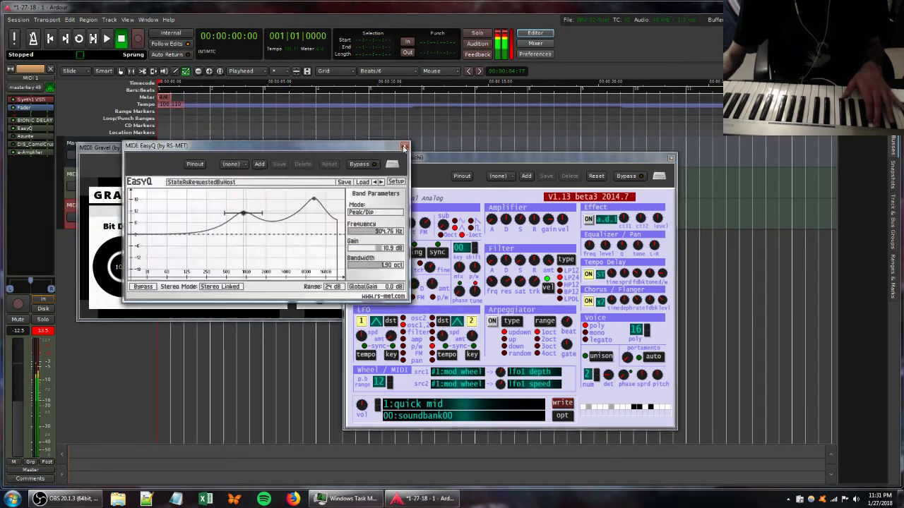
{"action": "left_click", "coordinate": [404, 146]}
{"action": "left_click", "coordinate": [379, 148]}
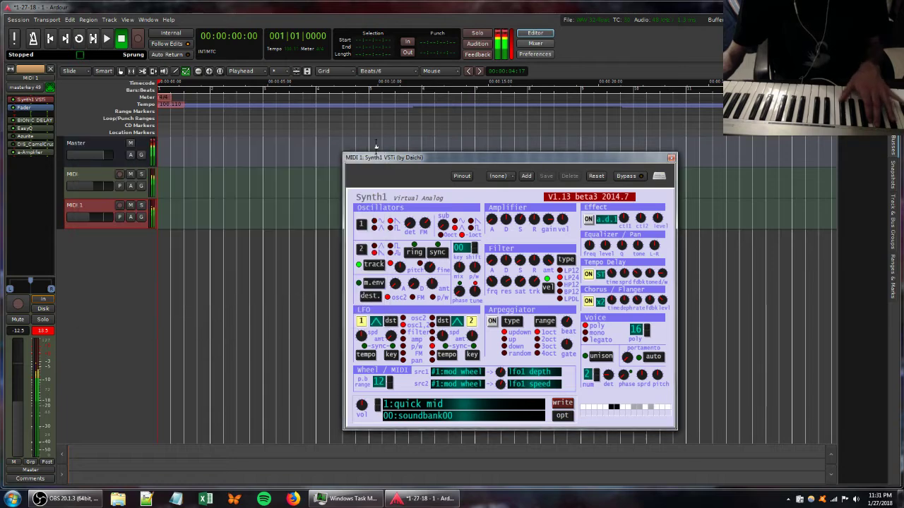
Open Synth1 on the MIDI track and adjust its filter resonance and saturation.
{"action": "left_click", "coordinate": [83, 174]}
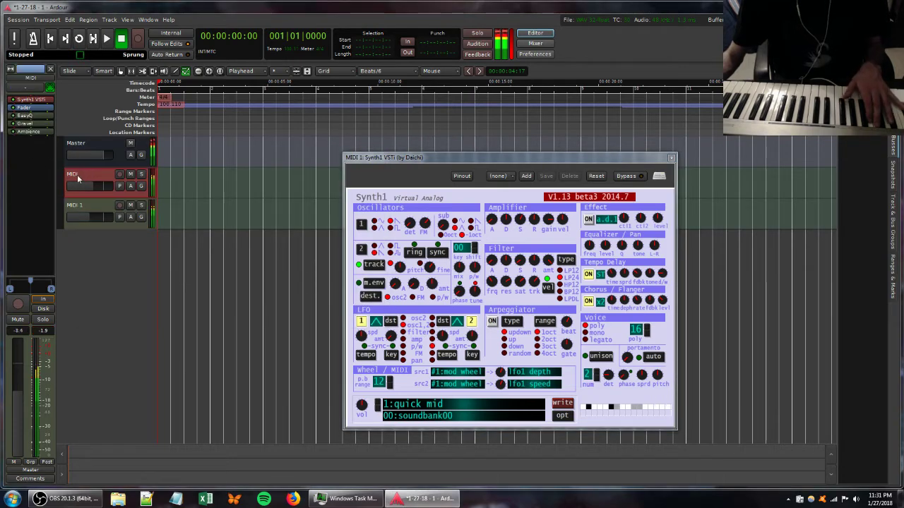
{"action": "double_click", "coordinate": [28, 100]}
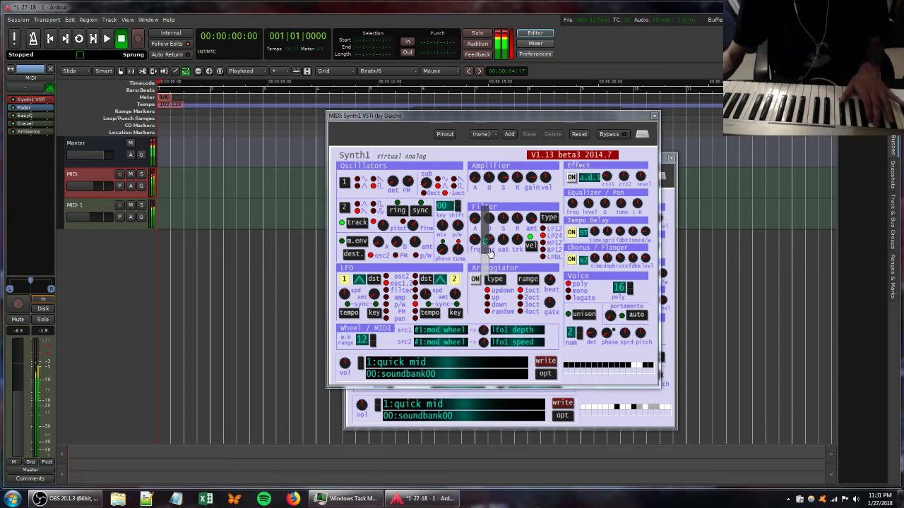
{"action": "left_click_drag", "start_coordinate": [503, 221], "coordinate": [507, 209]}
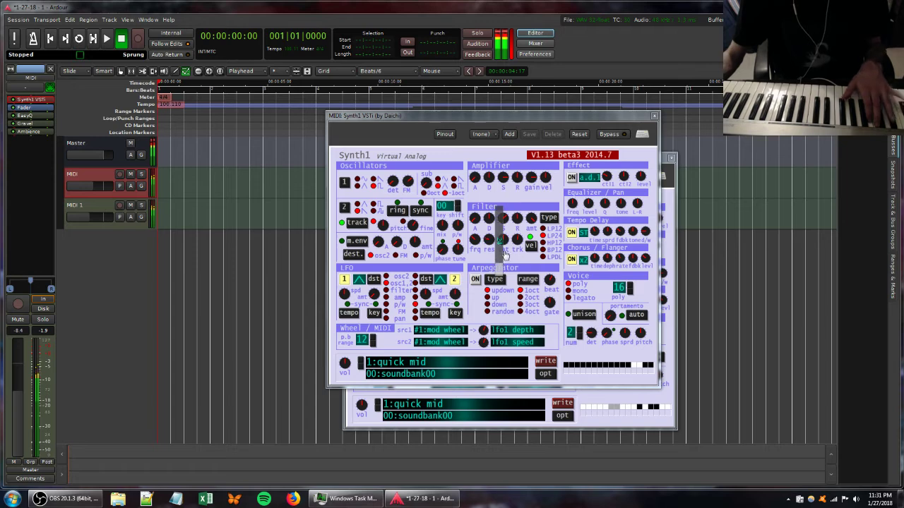
In the MIDI track's Gravel, raise the bit depth to 24.00 and the decimation to 1.000.
{"action": "double_click", "coordinate": [25, 124]}
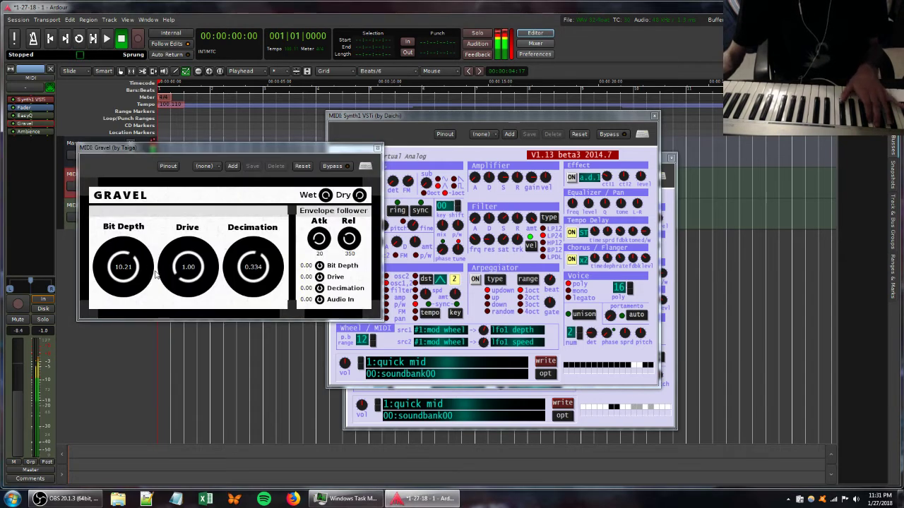
{"action": "left_click_drag", "start_coordinate": [131, 246], "coordinate": [121, 166]}
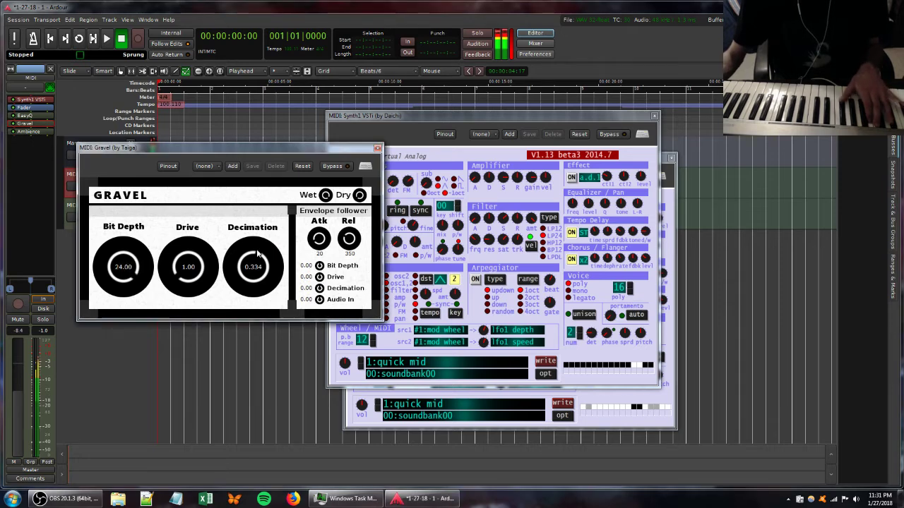
{"action": "left_click_drag", "start_coordinate": [257, 267], "coordinate": [250, 156]}
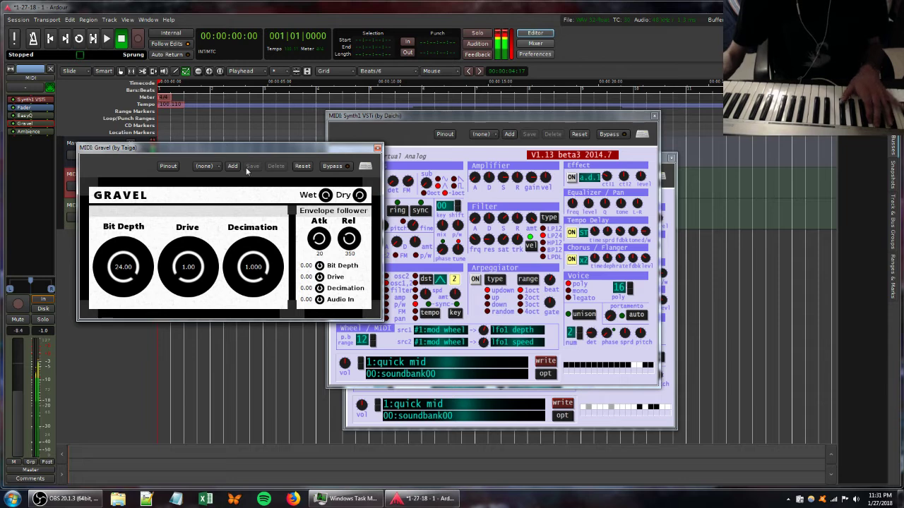
Readjust the filter settings in the MIDI track's Synth1 and the filter resonance in MIDI 1's Synth1.
{"action": "left_click", "coordinate": [478, 244]}
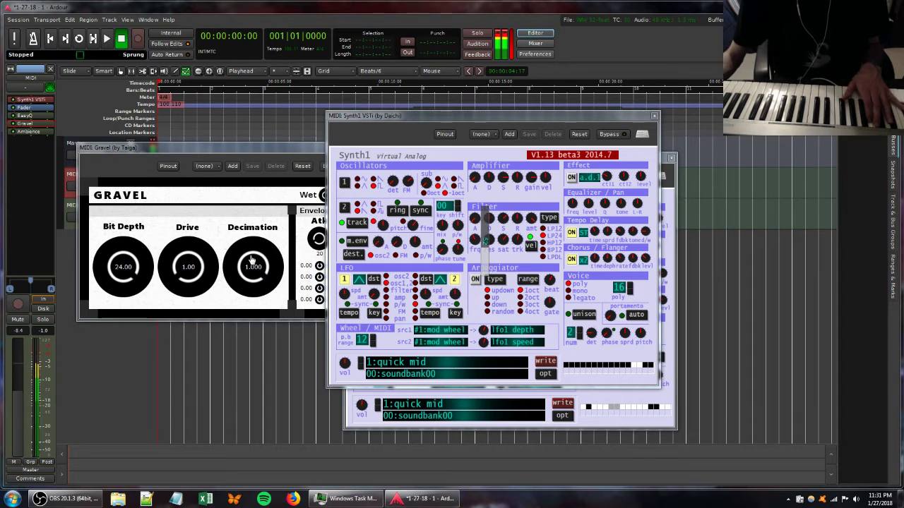
{"action": "left_click_drag", "start_coordinate": [505, 240], "coordinate": [516, 279]}
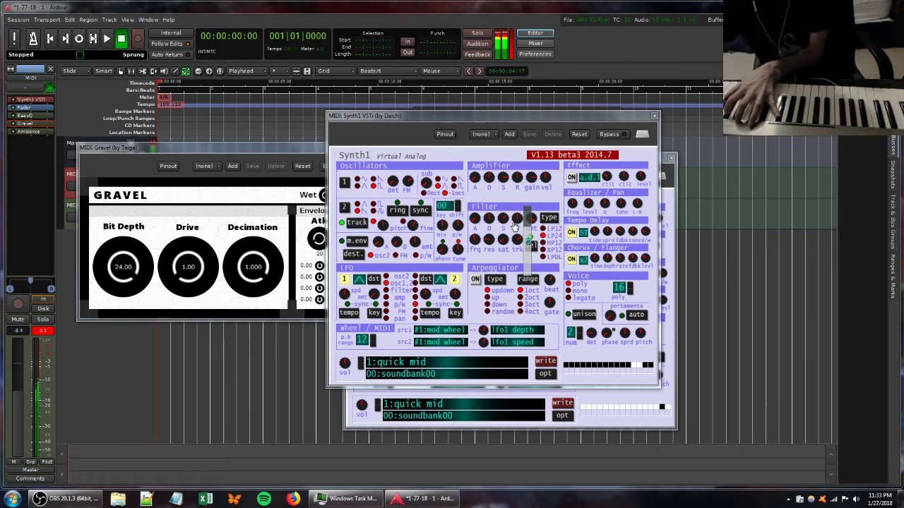
{"action": "left_click", "coordinate": [665, 164]}
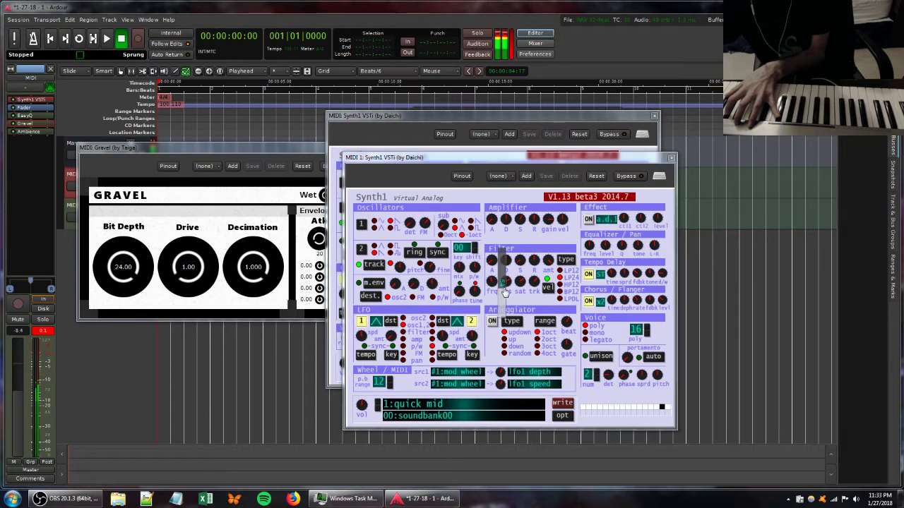
{"action": "left_click_drag", "start_coordinate": [501, 282], "coordinate": [495, 257]}
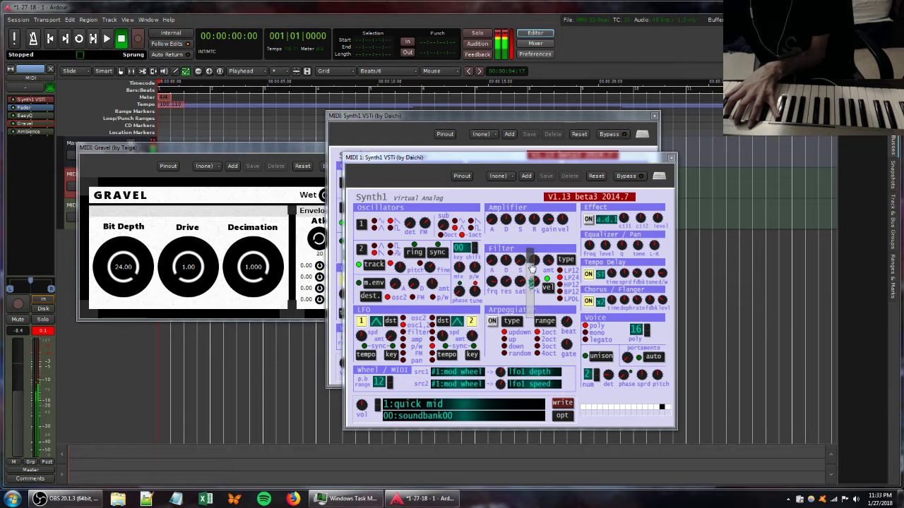
Add Gravel to the MIDI 1 track and close the MIDI track's Gravel window.
{"action": "left_click", "coordinate": [14, 176]}
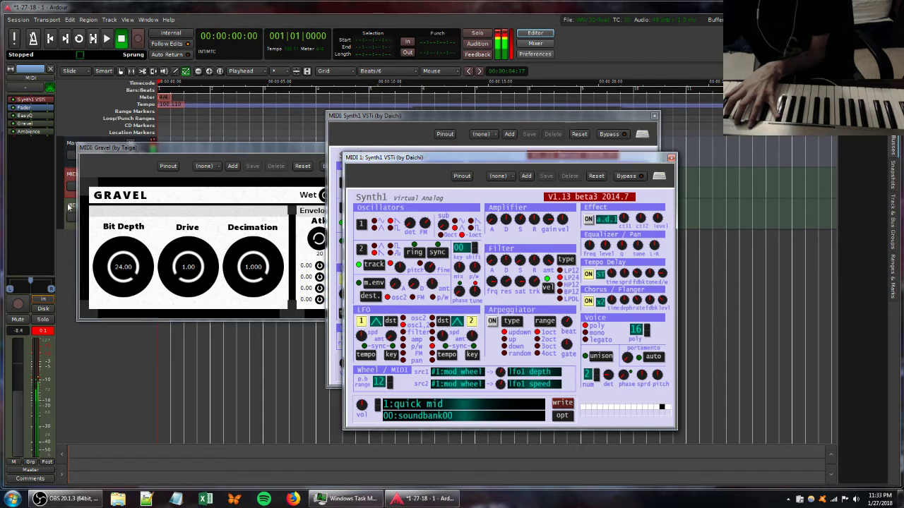
{"action": "right_click", "coordinate": [30, 175]}
{"action": "mouse_move", "coordinate": [55, 182]}
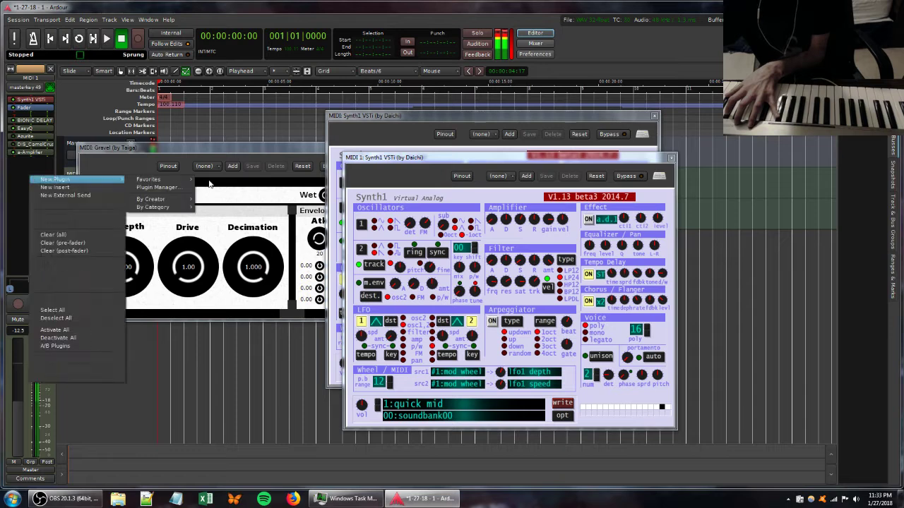
{"action": "mouse_move", "coordinate": [189, 182]}
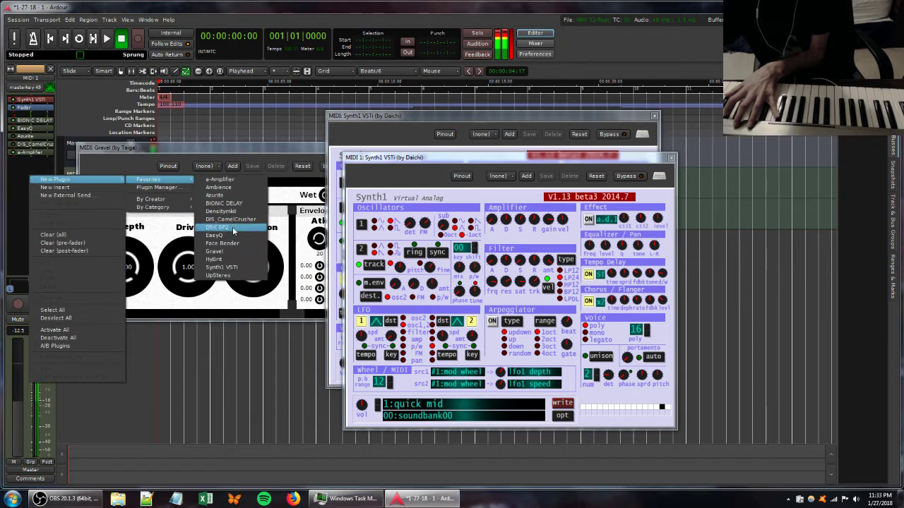
{"action": "left_click", "coordinate": [229, 251]}
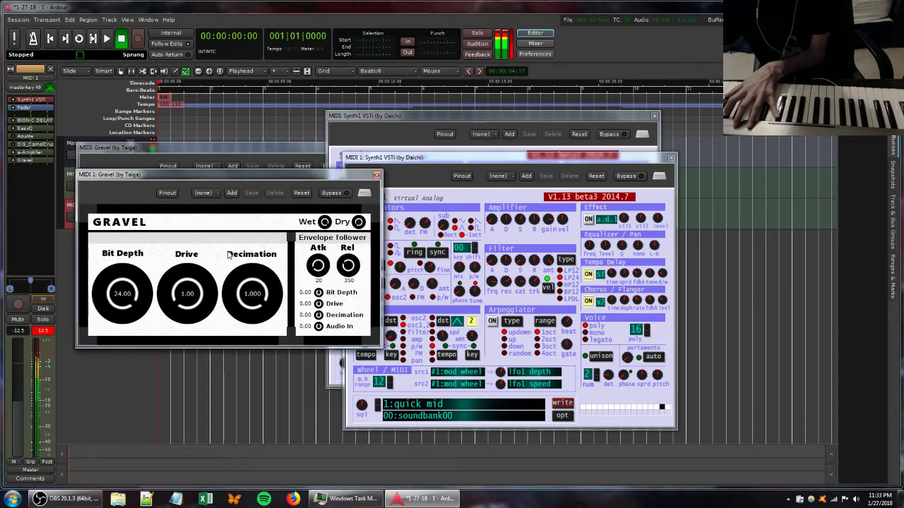
{"action": "left_click", "coordinate": [274, 148]}
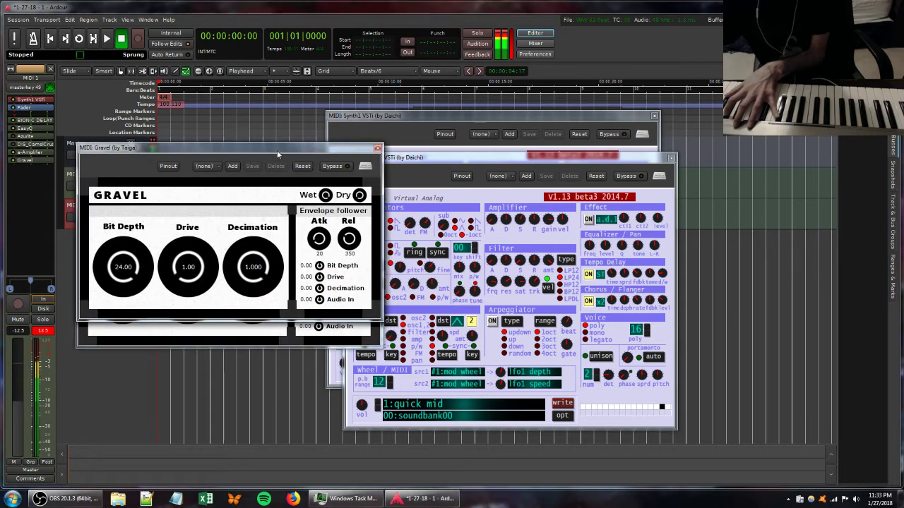
{"action": "left_click", "coordinate": [377, 150]}
Lower the decimation in MIDI 1's Gravel to about 0.137 and fine-tune the filter in its Synth1.
{"action": "left_click", "coordinate": [518, 261]}
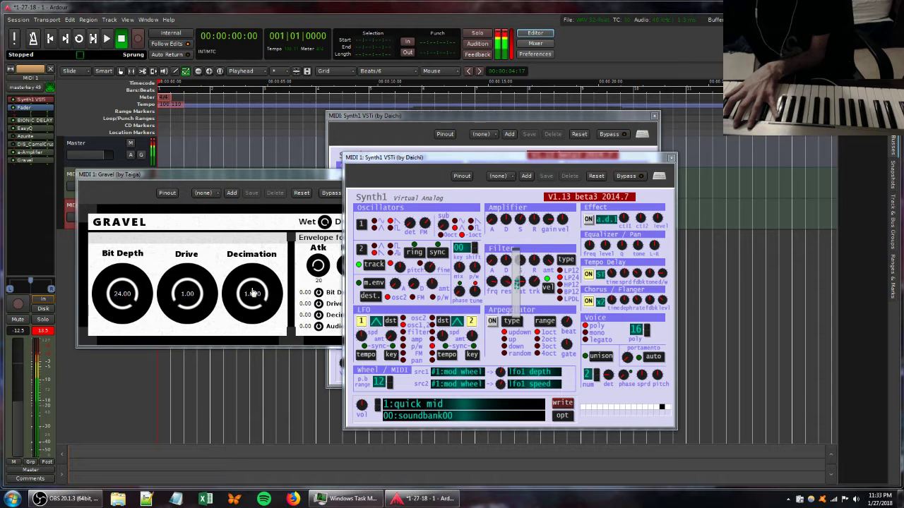
{"action": "left_click_drag", "start_coordinate": [252, 293], "coordinate": [250, 445]}
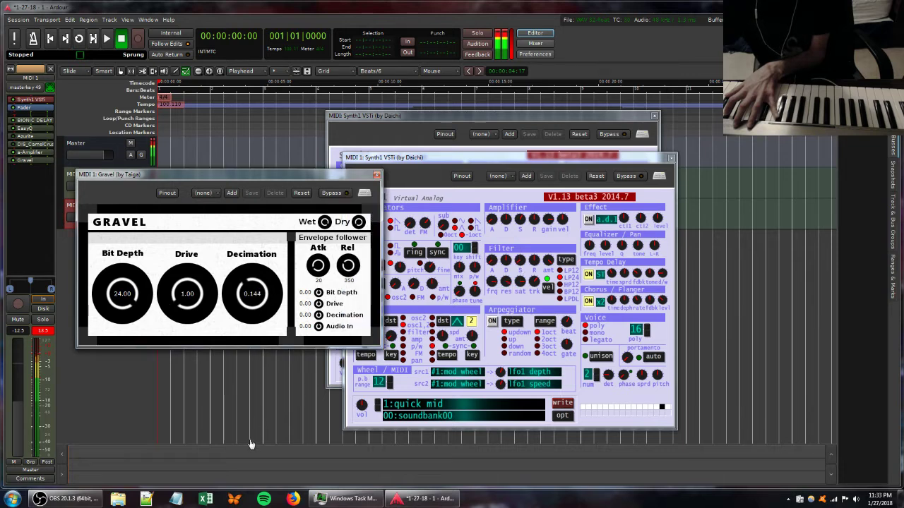
{"action": "left_click", "coordinate": [510, 289]}
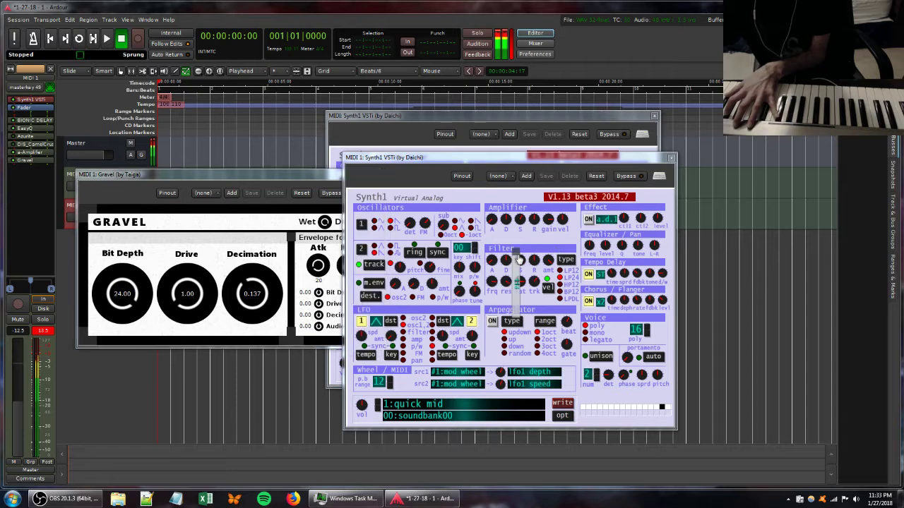
{"action": "mouse_move", "coordinate": [503, 281]}
{"action": "left_mouse_down"}
{"action": "mouse_move", "coordinate": [500, 262]}
{"action": "mouse_move", "coordinate": [500, 274]}
{"action": "left_mouse_up"}
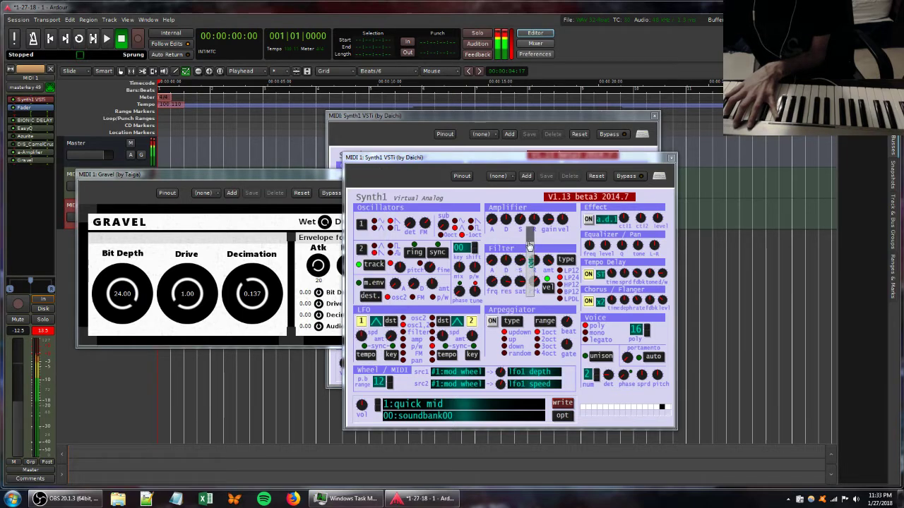
Add a second EasyQ to MIDI 1, after Gravel, and boost one Peak/Dip band in the high frequencies.
{"action": "right_click", "coordinate": [26, 171]}
{"action": "mouse_move", "coordinate": [176, 179]}
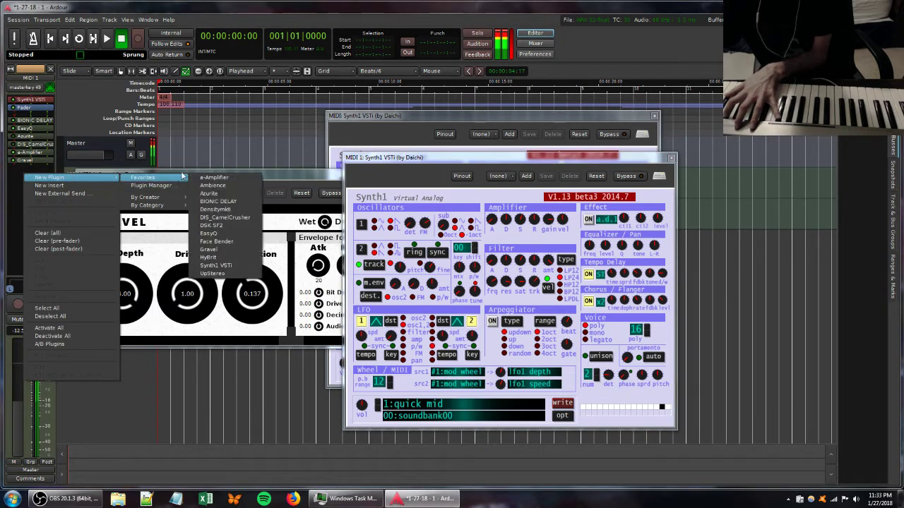
{"action": "left_click", "coordinate": [223, 233]}
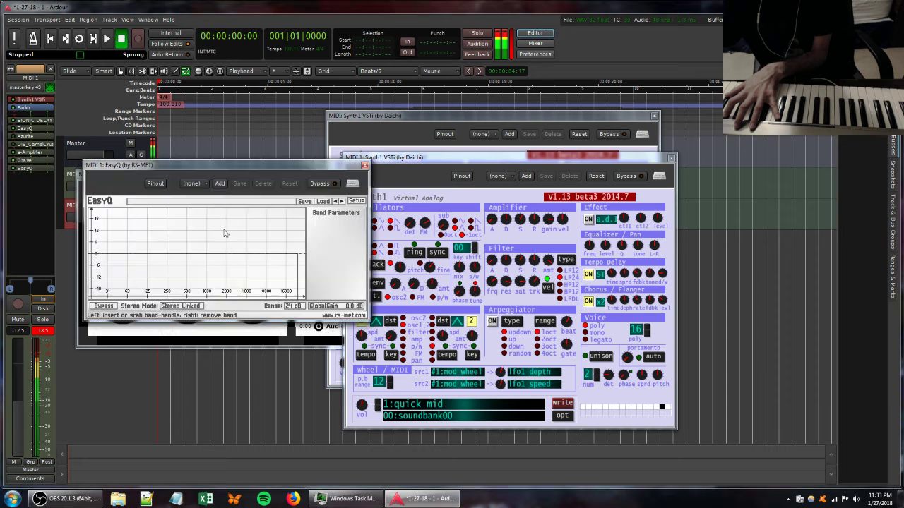
{"action": "left_click_drag", "start_coordinate": [262, 254], "coordinate": [259, 231]}
Adjust the filter saturation and resonance in MIDI 1's Synth1.
{"action": "left_click", "coordinate": [419, 226]}
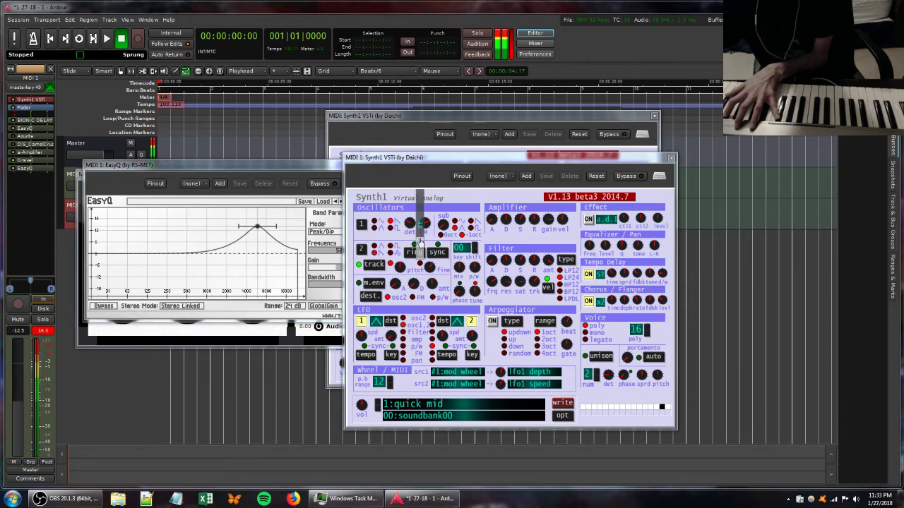
{"action": "left_click_drag", "start_coordinate": [518, 260], "coordinate": [530, 277]}
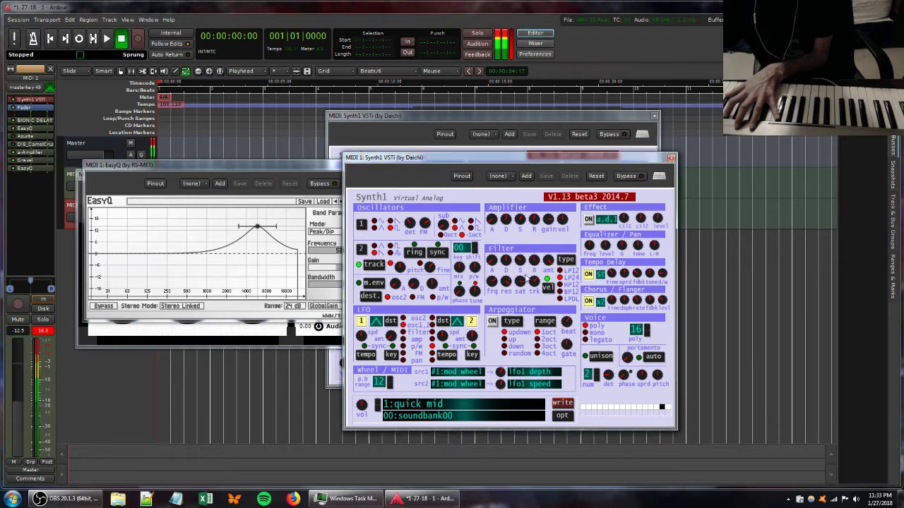
{"action": "left_click_drag", "start_coordinate": [531, 281], "coordinate": [505, 280]}
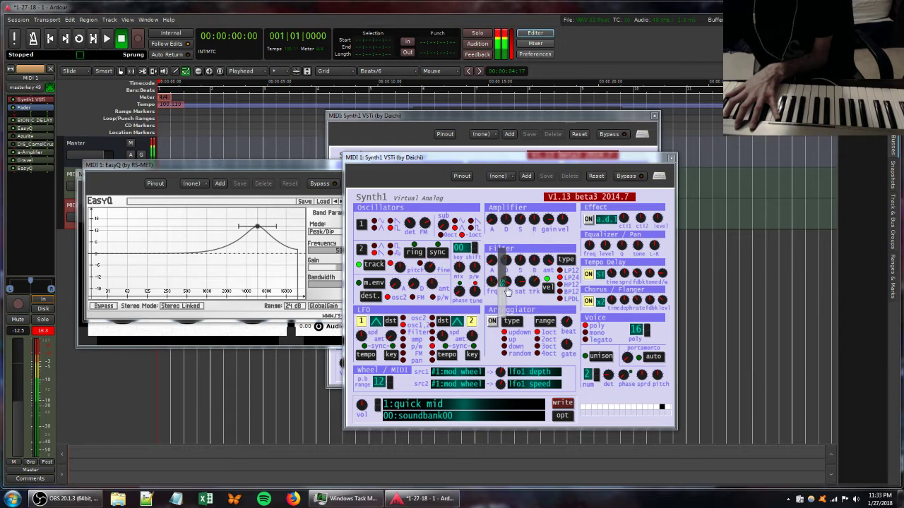
Set MIDI 1's Gravel to a bit depth of about 2.84 and drive of about 8.02, and adjust its Synth1 filter.
{"action": "left_click", "coordinate": [329, 335]}
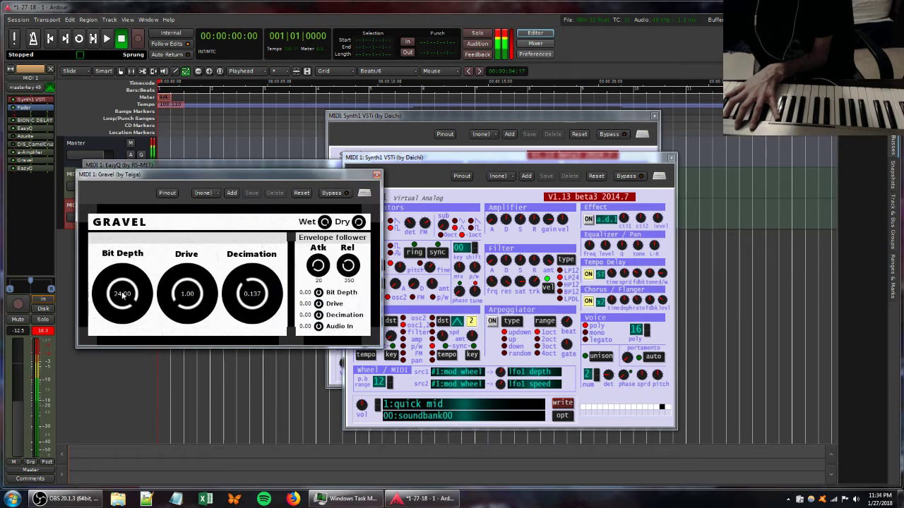
{"action": "left_click_drag", "start_coordinate": [122, 296], "coordinate": [122, 323]}
{"action": "left_click_drag", "start_coordinate": [187, 294], "coordinate": [188, 272]}
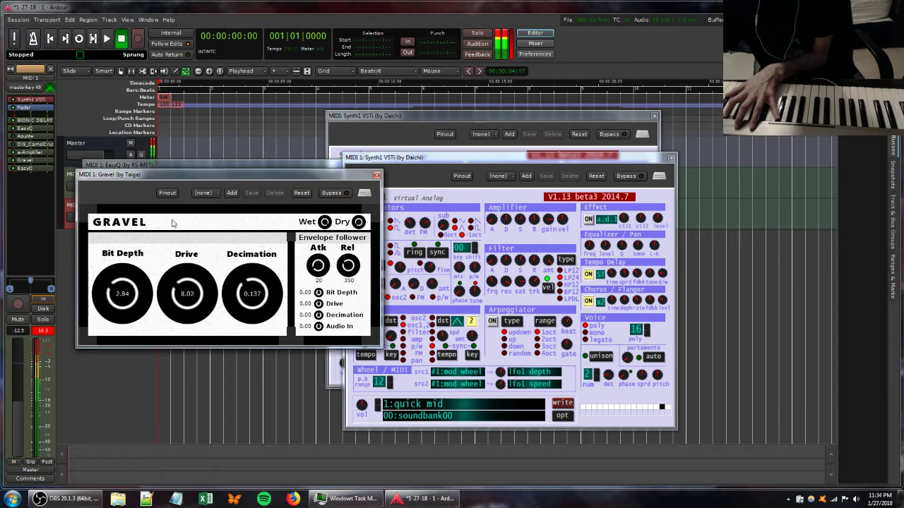
{"action": "left_click_drag", "start_coordinate": [524, 287], "coordinate": [518, 326]}
{"action": "left_click_drag", "start_coordinate": [495, 282], "coordinate": [515, 268]}
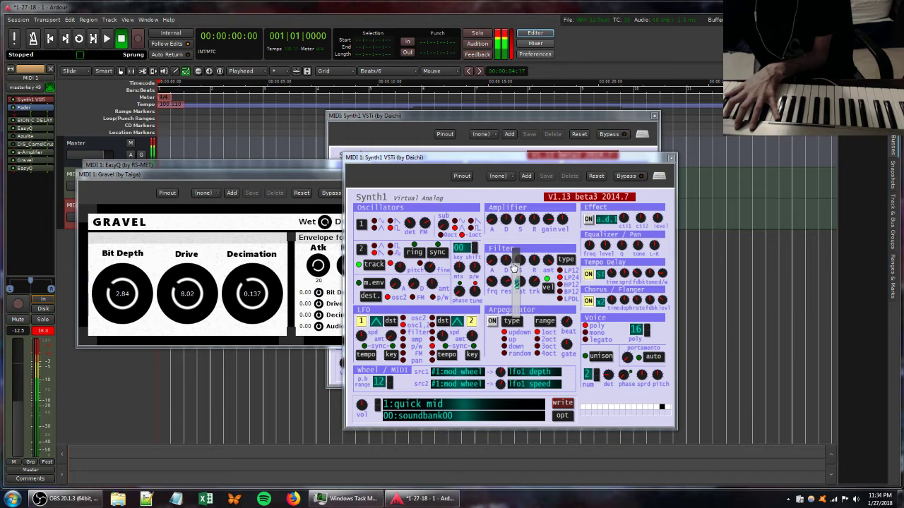
Set the bit depth in MIDI 1's Gravel to about 2.42 and the decimation to 1.000, and tweak its Synth1 filter resonance.
{"action": "left_click", "coordinate": [123, 294]}
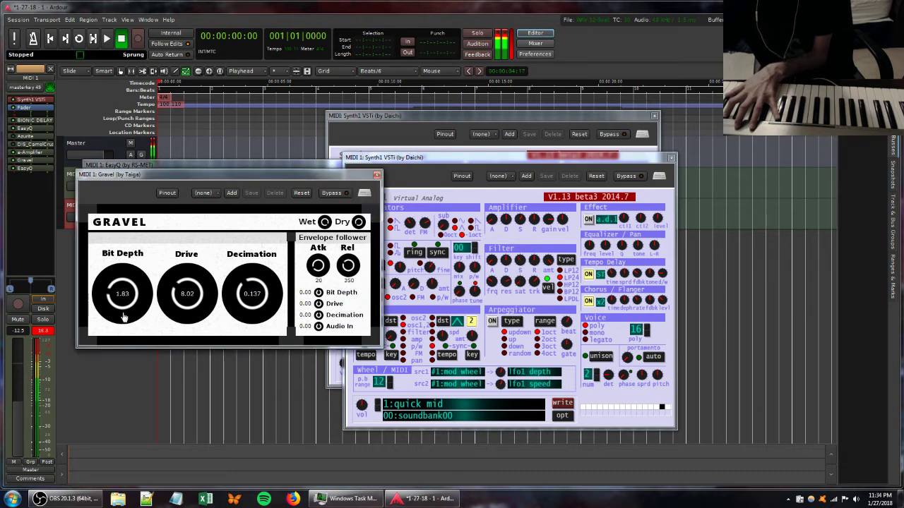
{"action": "left_click_drag", "start_coordinate": [117, 310], "coordinate": [115, 305]}
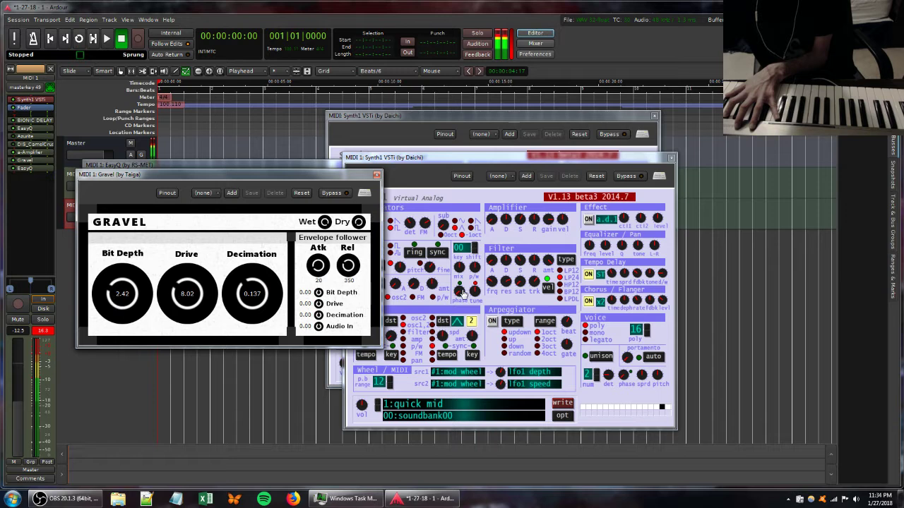
{"action": "left_click", "coordinate": [532, 290]}
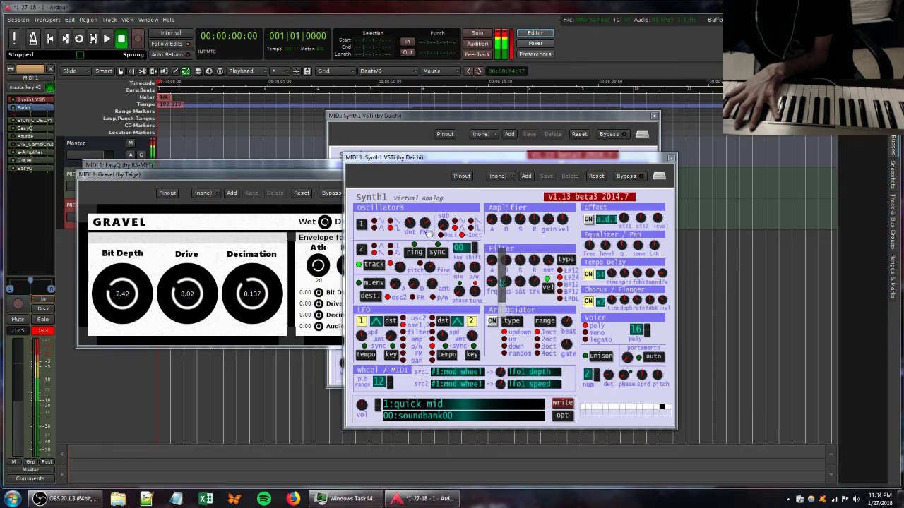
{"action": "left_click_drag", "start_coordinate": [268, 296], "coordinate": [240, 126]}
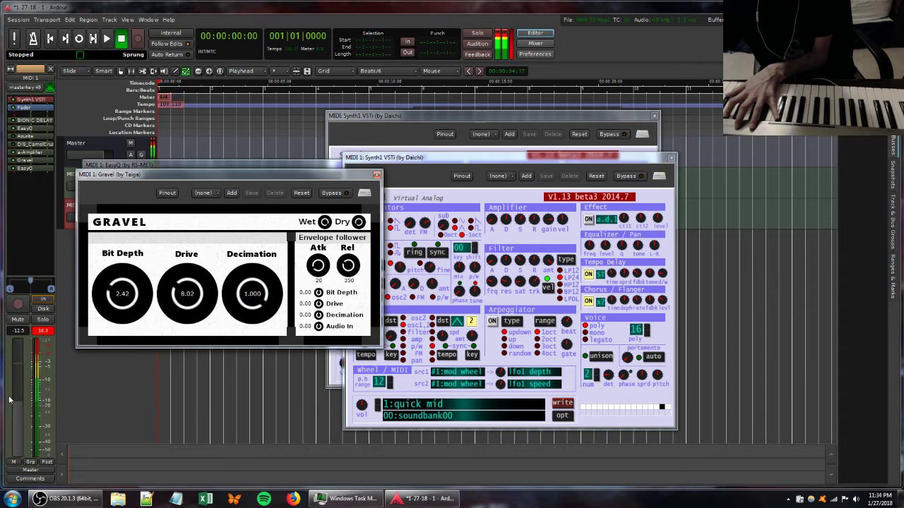
Set the drive in MIDI 1's Gravel to about 9.72 and the track's fader to about -1.7 dB.
{"action": "left_click_drag", "start_coordinate": [19, 394], "coordinate": [18, 422]}
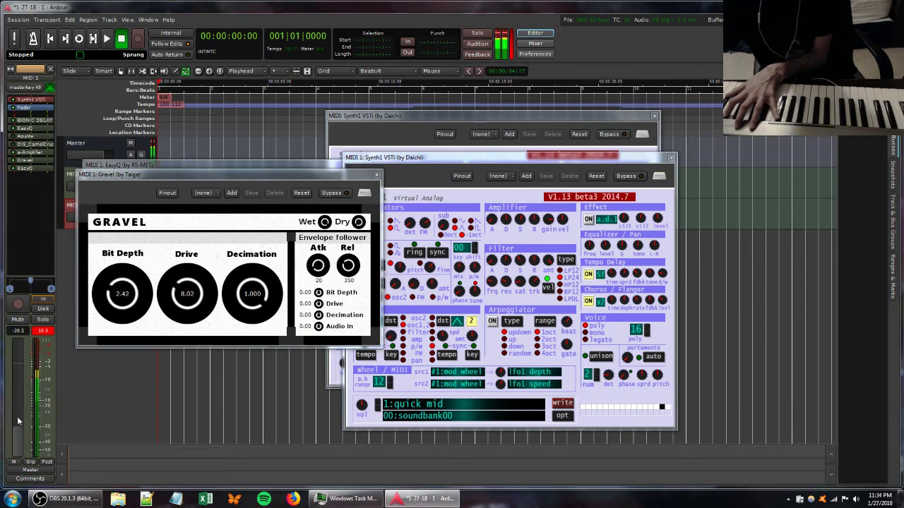
{"action": "left_click", "coordinate": [498, 297]}
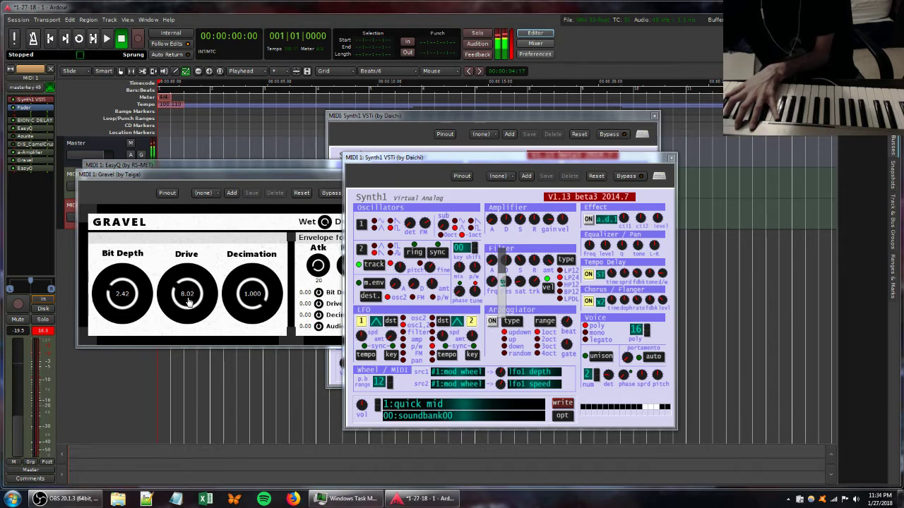
{"action": "left_click", "coordinate": [187, 295]}
{"action": "left_click_drag", "start_coordinate": [187, 294], "coordinate": [187, 285]}
{"action": "left_click_drag", "start_coordinate": [15, 426], "coordinate": [17, 400]}
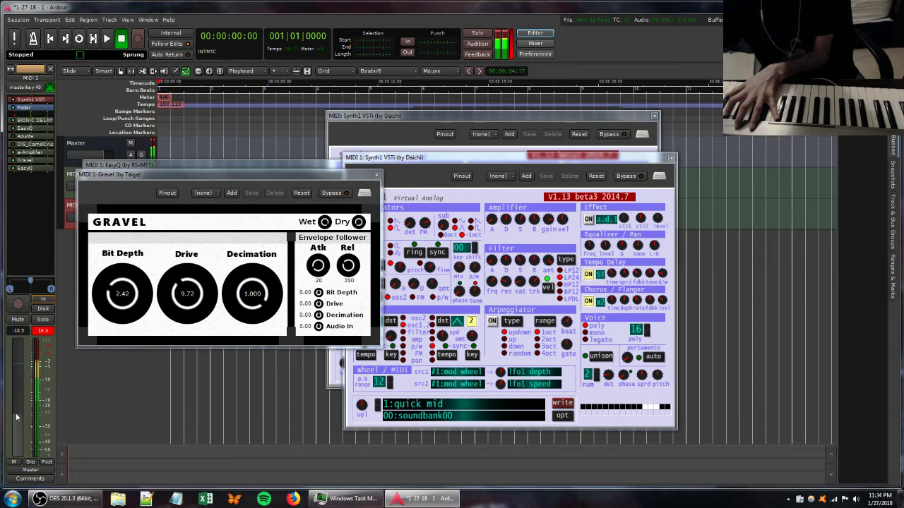
{"action": "scroll", "coordinate": [17, 416], "scroll_direction": "up", "scroll_amount": 2}
{"action": "left_click_drag", "start_coordinate": [17, 415], "coordinate": [28, 374]}
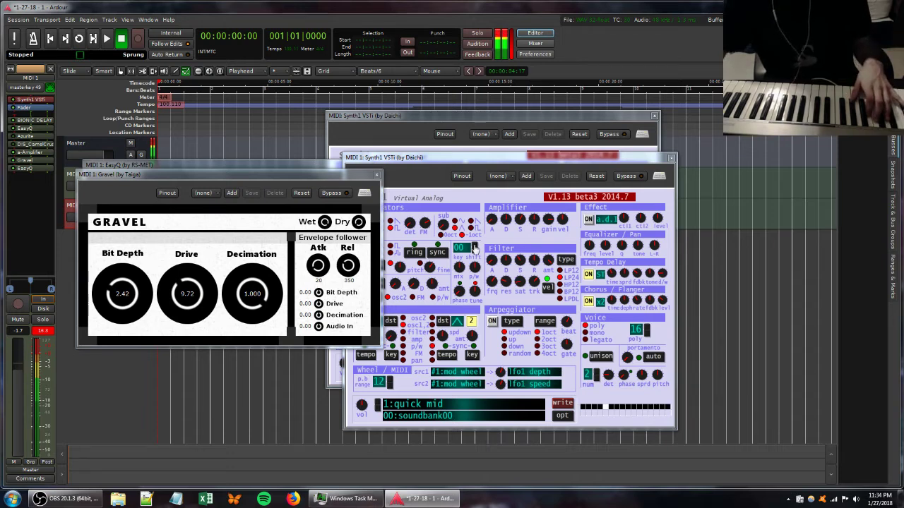
Set MIDI 1's Gravel drive to about 2.43 and bit depth to about 15.93, and lower the track's fader to -18.0 dB.
{"action": "left_click_drag", "start_coordinate": [187, 293], "coordinate": [183, 363]}
{"action": "left_click_drag", "start_coordinate": [119, 291], "coordinate": [226, 164]}
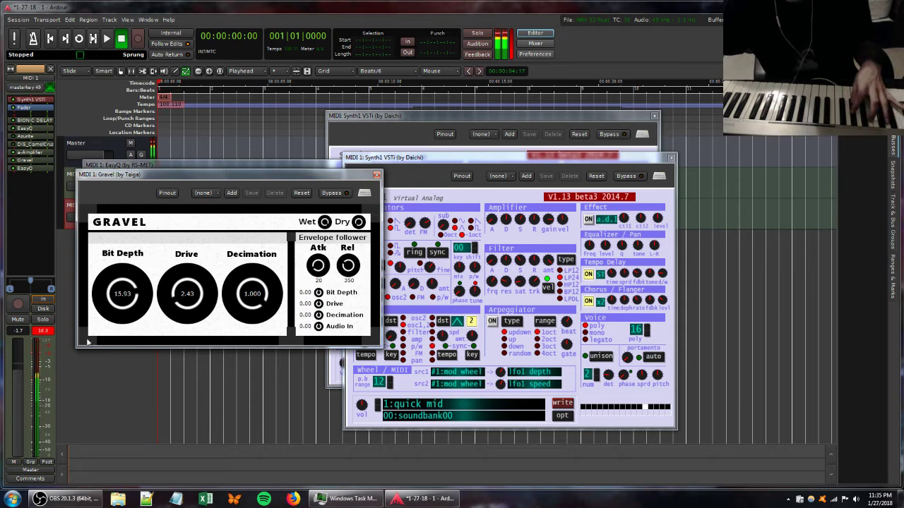
{"action": "left_click_drag", "start_coordinate": [12, 374], "coordinate": [15, 416]}
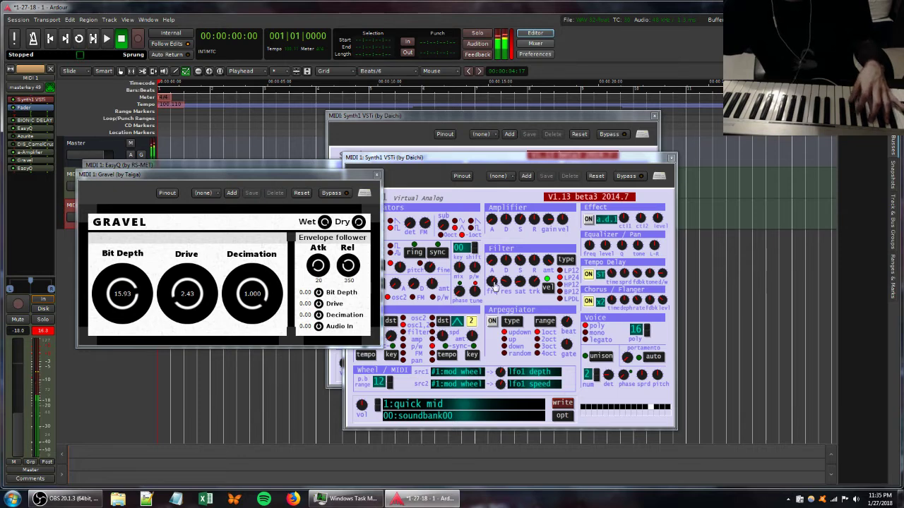
Adjust the filter key tracking, sub oscillator level and filter envelope release in MIDI 1's Synth1.
{"action": "mouse_move", "coordinate": [531, 283]}
{"action": "left_mouse_down"}
{"action": "mouse_move", "coordinate": [532, 299]}
{"action": "mouse_move", "coordinate": [527, 281]}
{"action": "left_mouse_up"}
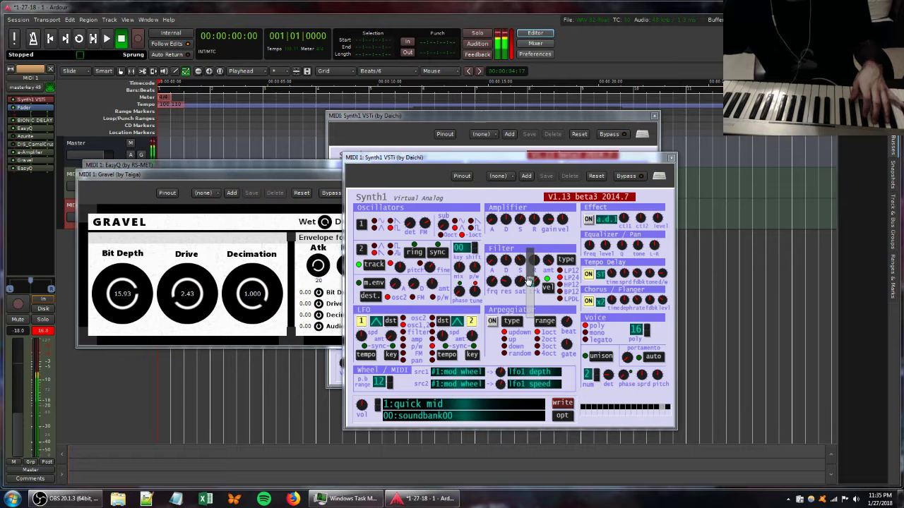
{"action": "left_click_drag", "start_coordinate": [436, 224], "coordinate": [439, 292]}
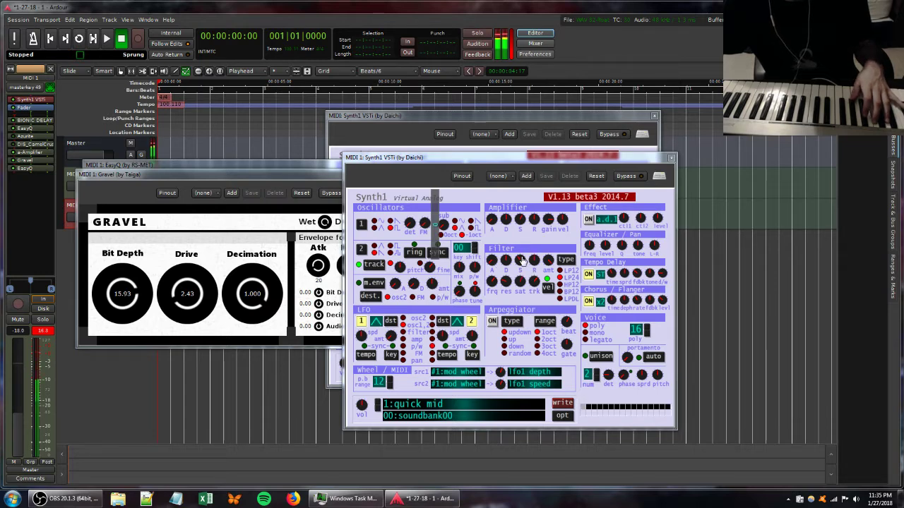
{"action": "left_click_drag", "start_coordinate": [522, 258], "coordinate": [529, 296]}
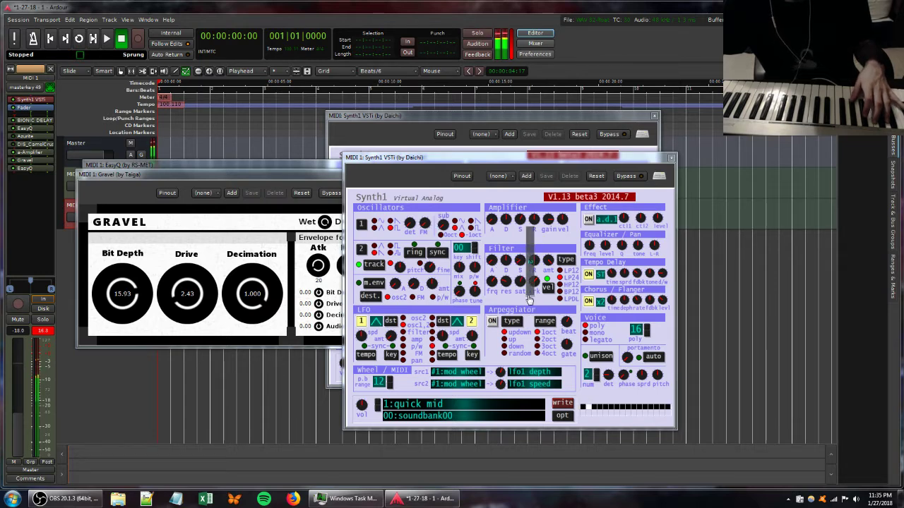
Move the peak in MIDI 1's EasyQ to about 806 Hz at 14.5 dB and readjust its Synth1 filter saturation, resonance and release.
{"action": "left_click", "coordinate": [235, 168]}
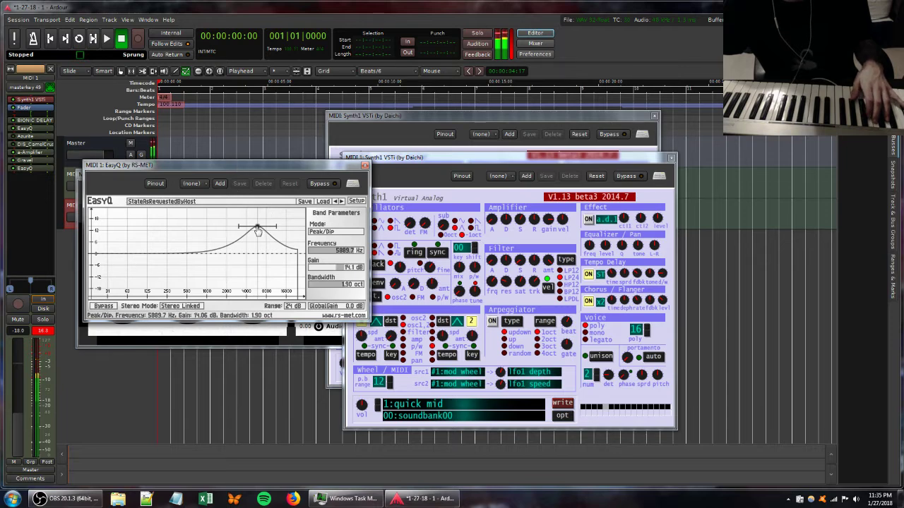
{"action": "left_click_drag", "start_coordinate": [258, 232], "coordinate": [202, 229]}
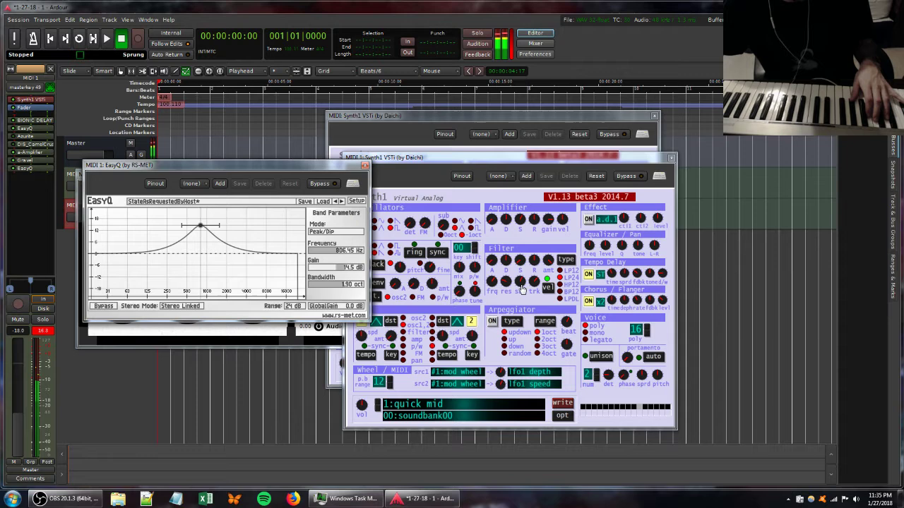
{"action": "left_click", "coordinate": [520, 286]}
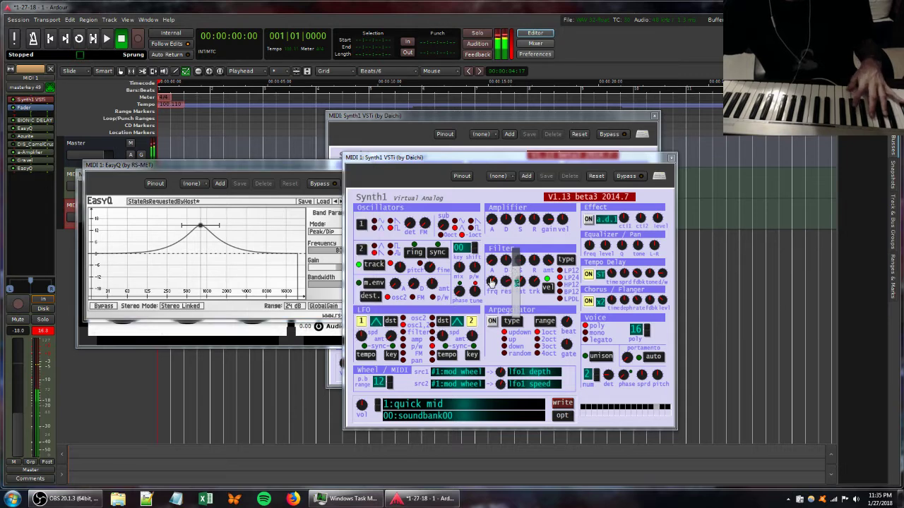
{"action": "left_click", "coordinate": [505, 278]}
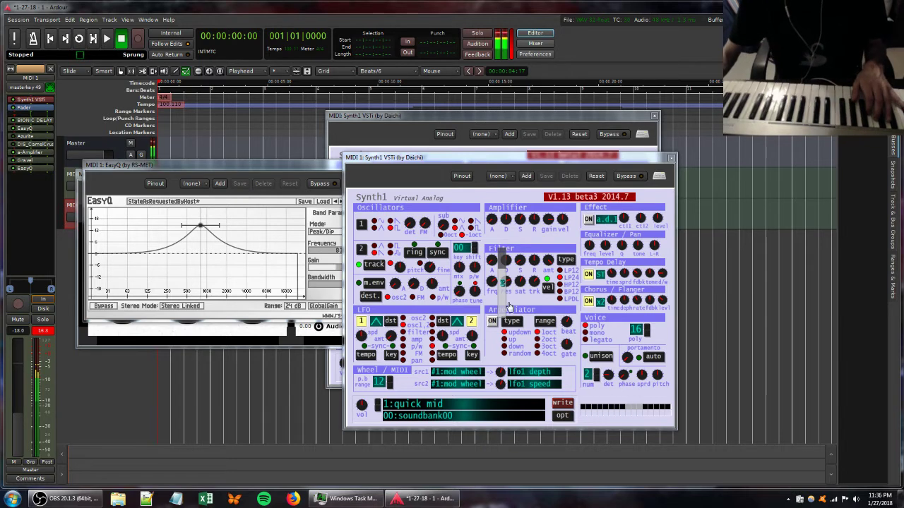
{"action": "left_click_drag", "start_coordinate": [504, 288], "coordinate": [533, 265]}
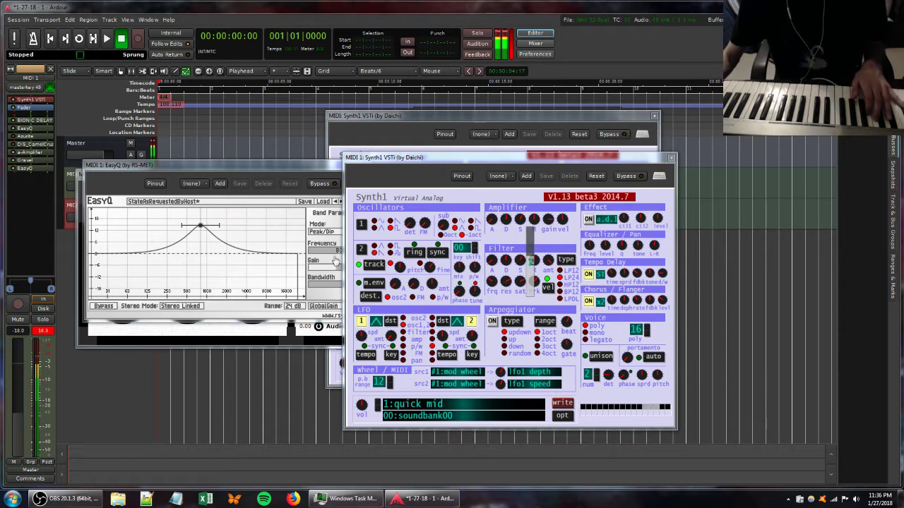
Lower the bit depth in MIDI 1's Gravel to about 10.83 and adjust the filter key tracking in its Synth1.
{"action": "left_click", "coordinate": [264, 346]}
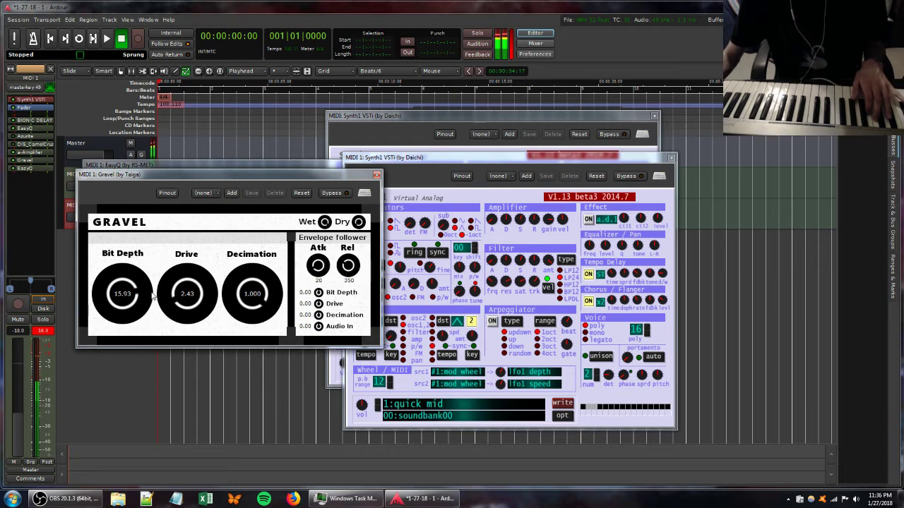
{"action": "left_click_drag", "start_coordinate": [127, 296], "coordinate": [125, 330]}
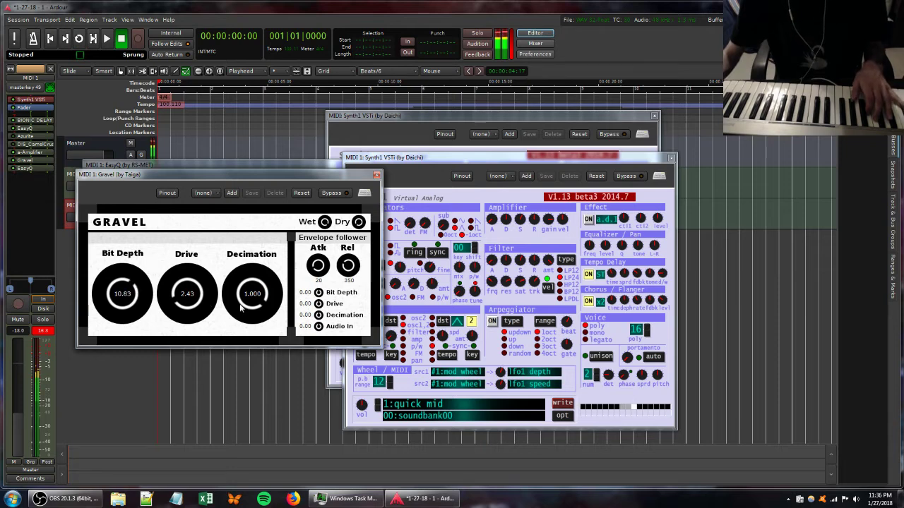
{"action": "left_click", "coordinate": [534, 273]}
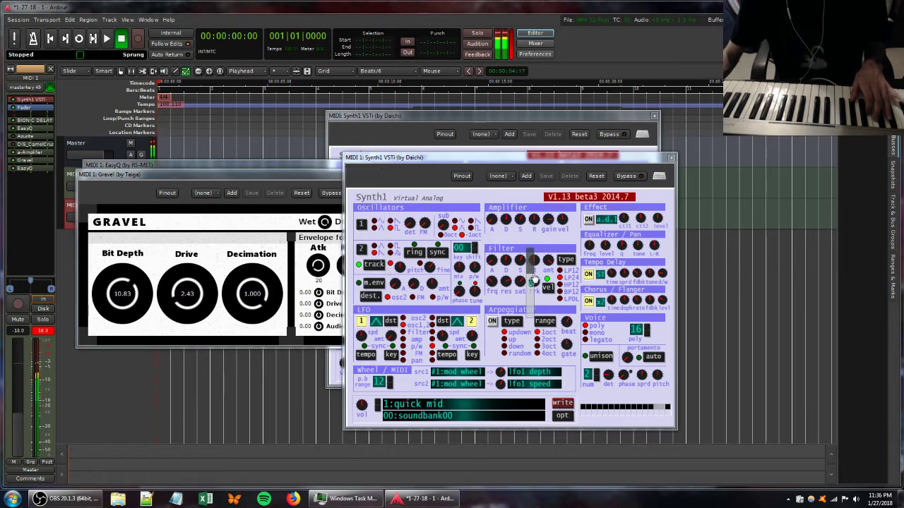
Move MIDI 1's EasyQ peak to about 291 Hz at 15.5 dB and adjust its Synth1 filter release, resonance and sub oscillator.
{"action": "left_click", "coordinate": [194, 165]}
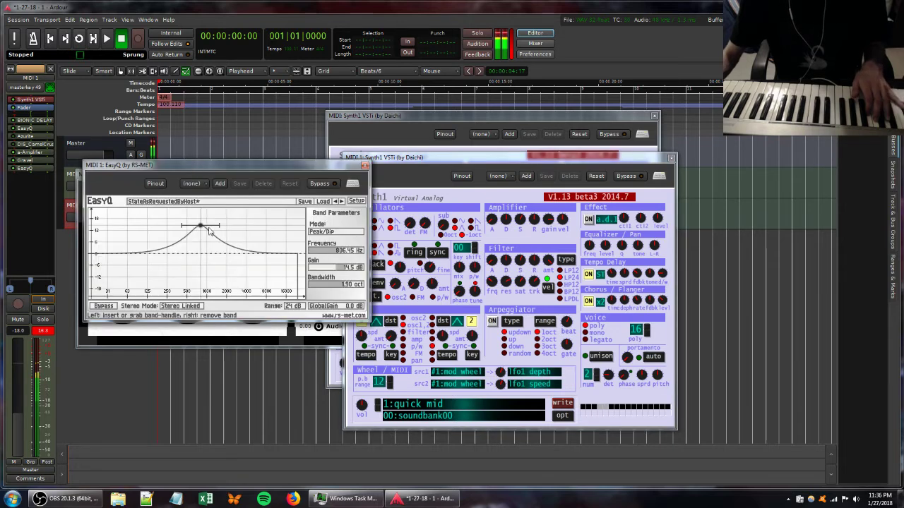
{"action": "left_click_drag", "start_coordinate": [200, 226], "coordinate": [172, 224]}
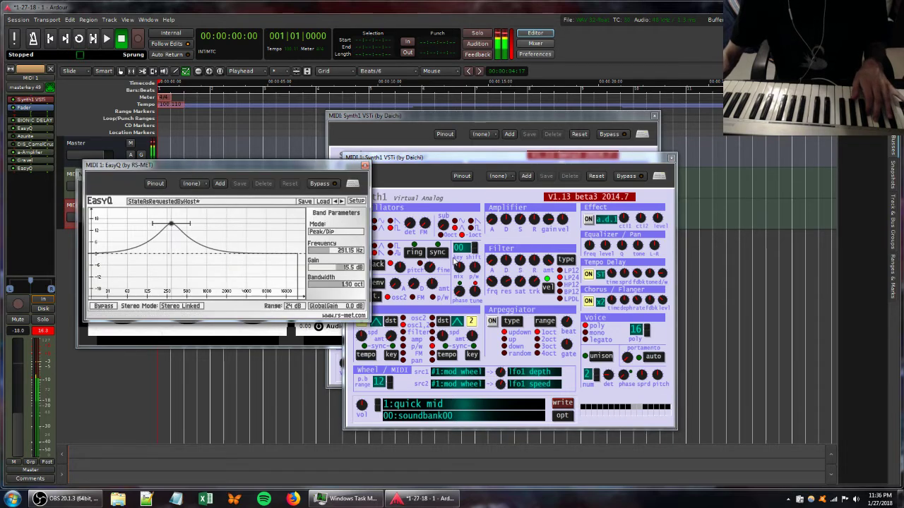
{"action": "left_click_drag", "start_coordinate": [520, 262], "coordinate": [528, 249]}
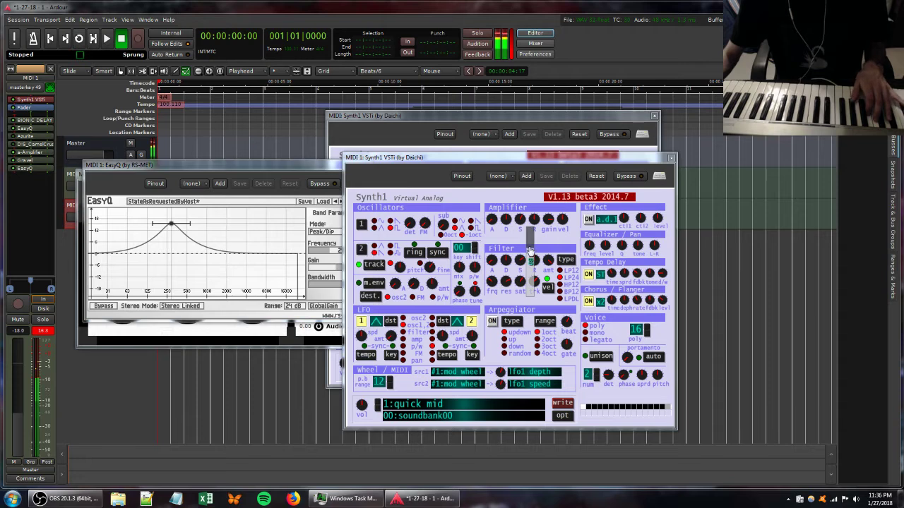
{"action": "mouse_move", "coordinate": [507, 283]}
{"action": "left_mouse_down"}
{"action": "mouse_move", "coordinate": [505, 274]}
{"action": "mouse_move", "coordinate": [514, 282]}
{"action": "mouse_move", "coordinate": [505, 287]}
{"action": "left_mouse_up"}
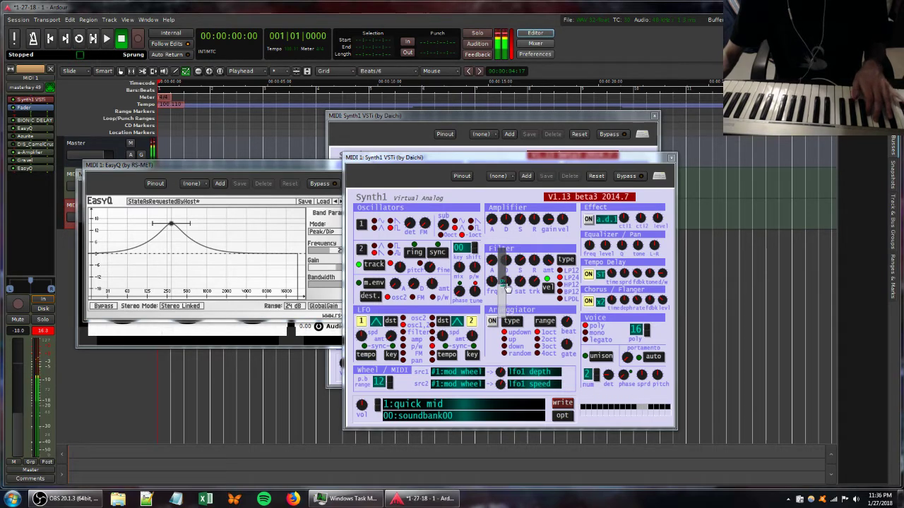
{"action": "mouse_move", "coordinate": [436, 227]}
{"action": "left_mouse_down"}
{"action": "mouse_move", "coordinate": [436, 217]}
{"action": "mouse_move", "coordinate": [437, 226]}
{"action": "left_mouse_up"}
{"action": "mouse_move", "coordinate": [503, 283]}
{"action": "left_mouse_down"}
{"action": "mouse_move", "coordinate": [503, 304]}
{"action": "mouse_move", "coordinate": [510, 294]}
{"action": "left_mouse_up"}
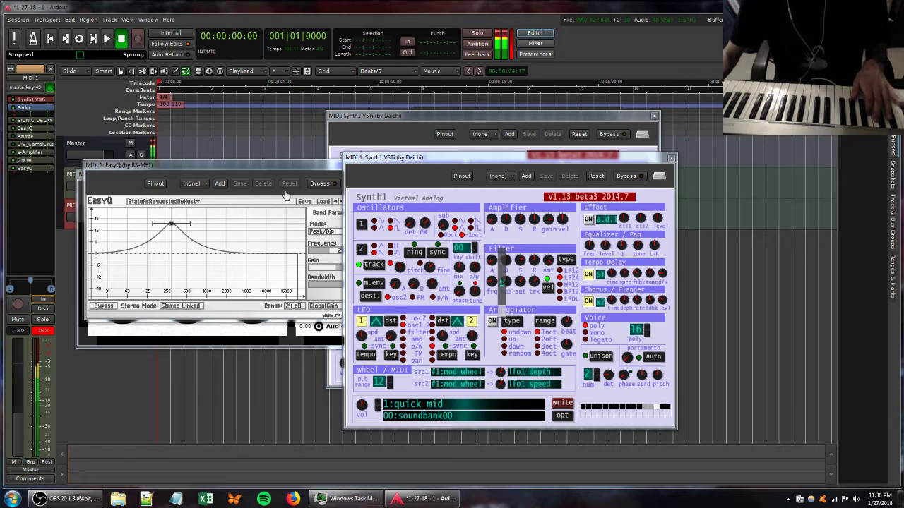
Move the EasyQ window off MIDI 1's Gravel and set Gravel's drive to about 4.60 and decimation to about 0.532.
{"action": "left_click_drag", "start_coordinate": [272, 167], "coordinate": [360, 234]}
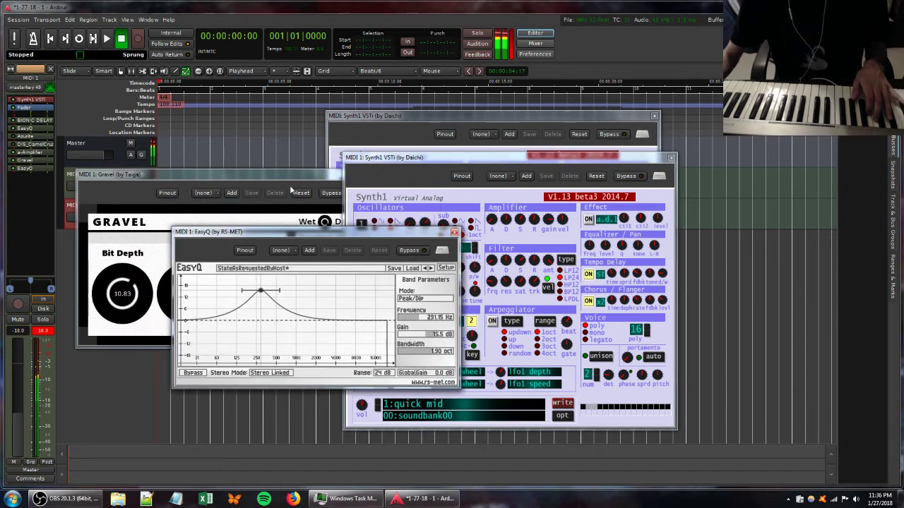
{"action": "left_click", "coordinate": [224, 283]}
{"action": "left_click_drag", "start_coordinate": [190, 303], "coordinate": [185, 280]}
{"action": "mouse_move", "coordinate": [255, 292]}
{"action": "left_mouse_down"}
{"action": "mouse_move", "coordinate": [245, 356]}
{"action": "mouse_move", "coordinate": [257, 308]}
{"action": "left_mouse_up"}
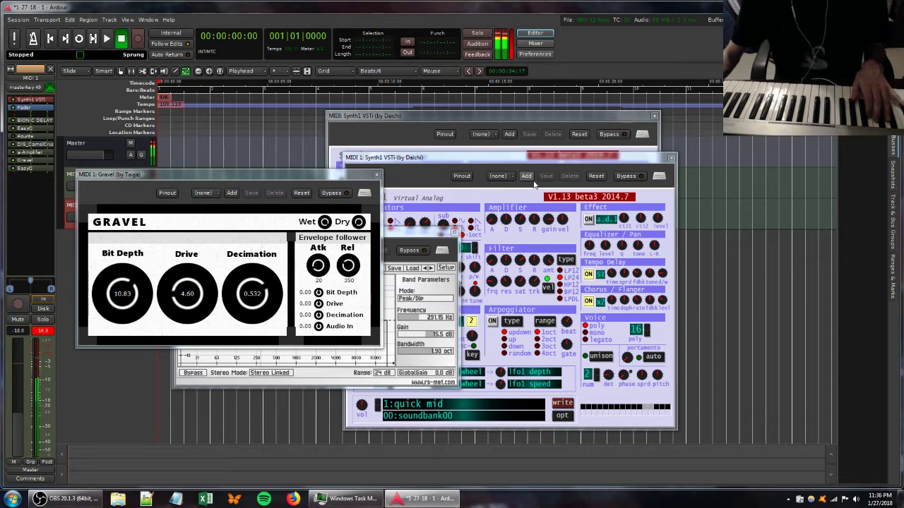
Adjust the filter saturation in both tracks' Synth1 instruments and the oscillator FM amount in MIDI 1's.
{"action": "left_click", "coordinate": [494, 113]}
{"action": "mouse_move", "coordinate": [502, 242]}
{"action": "left_mouse_down"}
{"action": "mouse_move", "coordinate": [515, 270]}
{"action": "mouse_move", "coordinate": [513, 243]}
{"action": "left_mouse_up"}
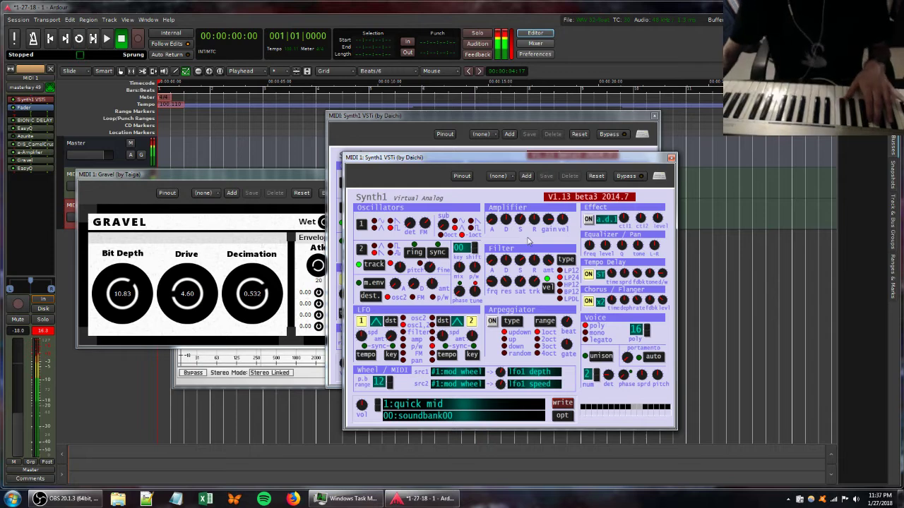
{"action": "mouse_move", "coordinate": [501, 282]}
{"action": "left_mouse_down"}
{"action": "mouse_move", "coordinate": [502, 295]}
{"action": "mouse_move", "coordinate": [502, 273]}
{"action": "mouse_move", "coordinate": [518, 275]}
{"action": "left_mouse_up"}
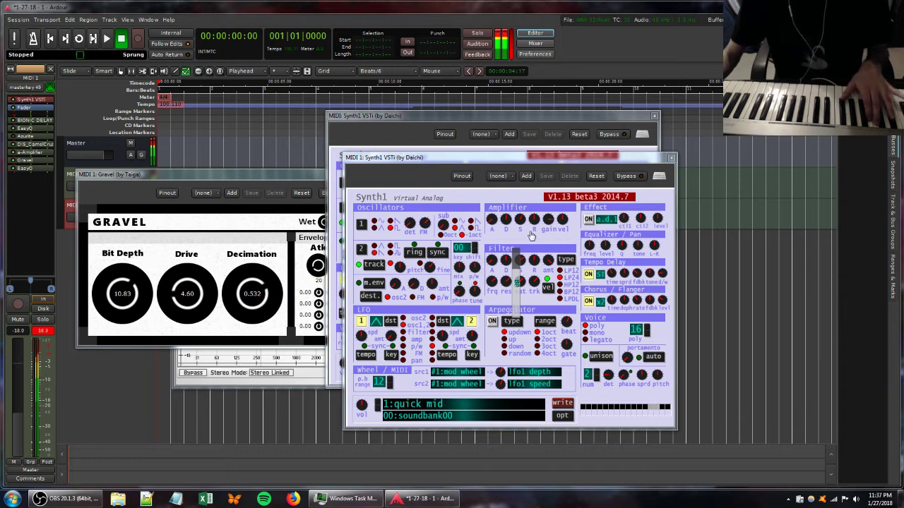
{"action": "left_click_drag", "start_coordinate": [421, 224], "coordinate": [417, 242]}
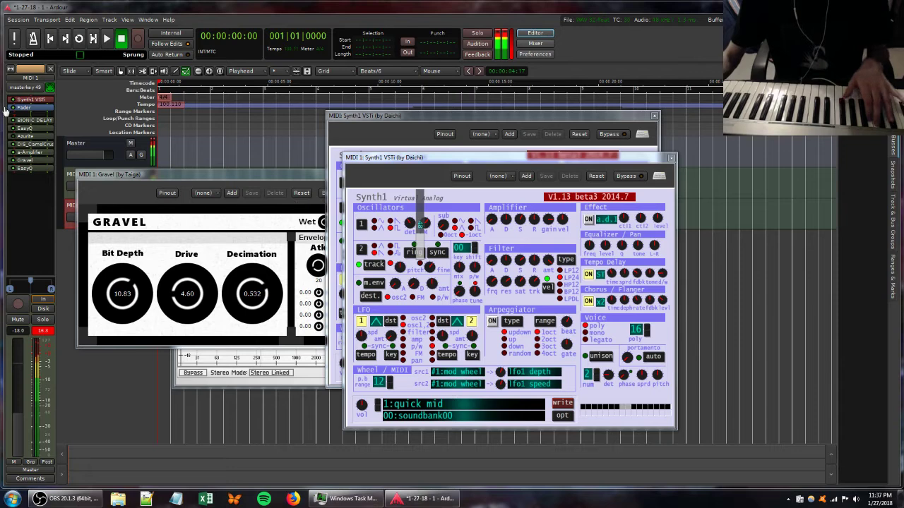
Open the CamelCrusher effect on the MIDI 1 track.
{"action": "double_click", "coordinate": [26, 146]}
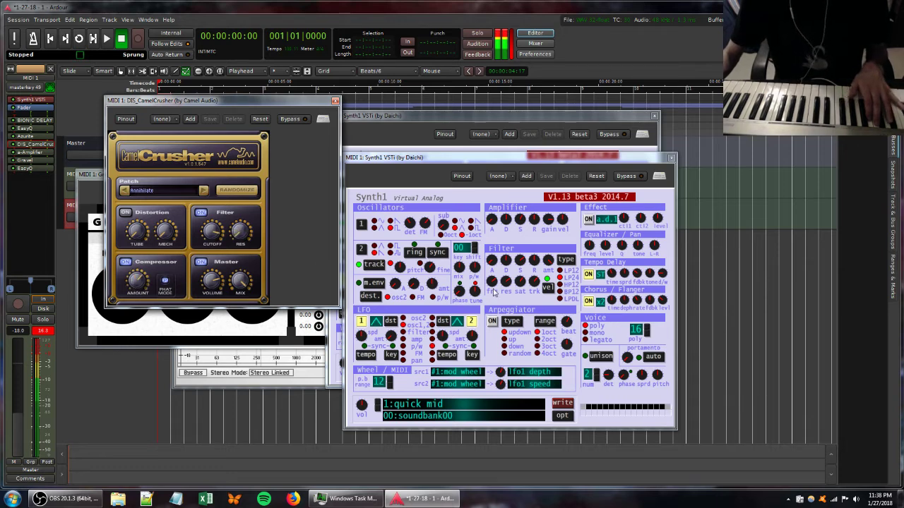
Adjust the filter saturation, resonance and oscillator FM amount in MIDI 1's Synth1 and switch oscillator 1 to the sawtooth waveform.
{"action": "left_click_drag", "start_coordinate": [522, 280], "coordinate": [523, 291]}
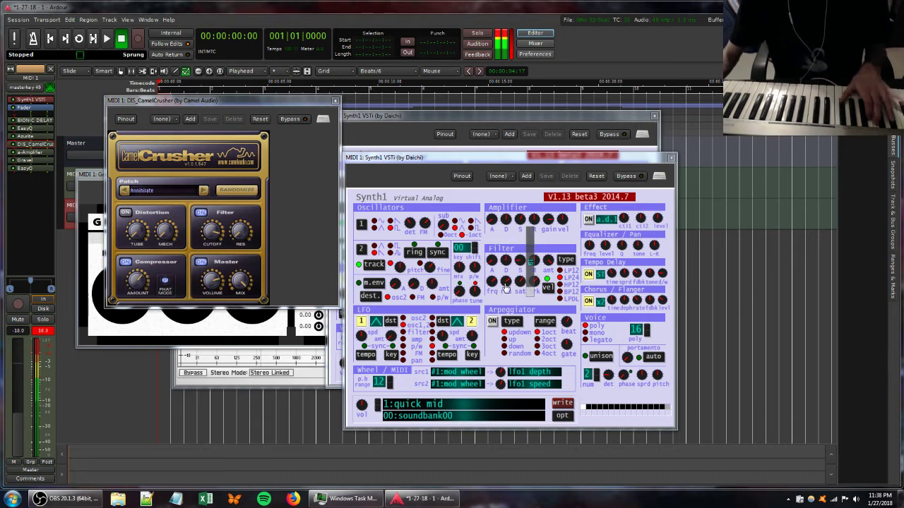
{"action": "left_click_drag", "start_coordinate": [506, 285], "coordinate": [517, 266]}
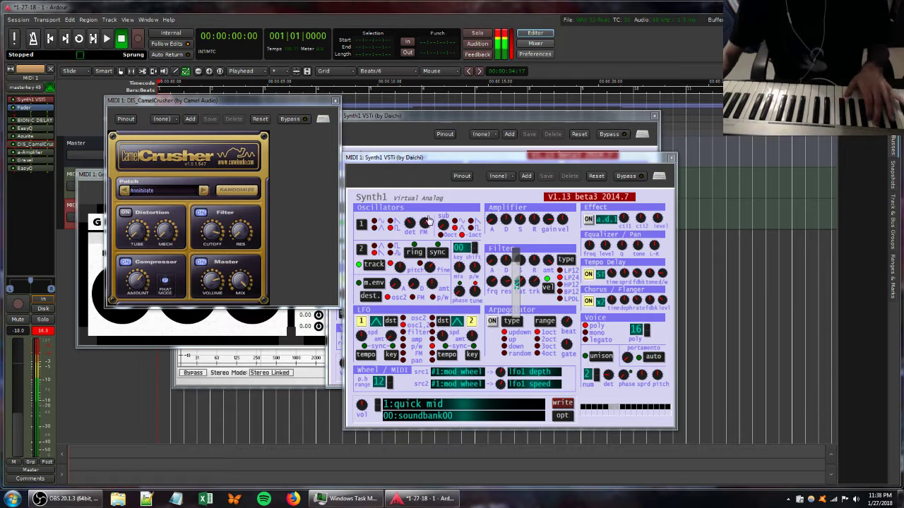
{"action": "left_click_drag", "start_coordinate": [420, 225], "coordinate": [423, 302]}
{"action": "left_click", "coordinate": [391, 221]}
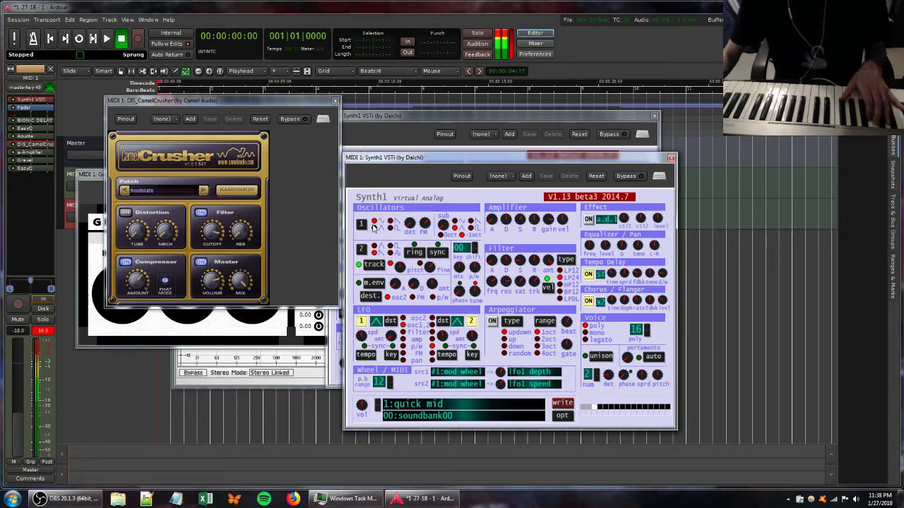
{"action": "left_click", "coordinate": [392, 221]}
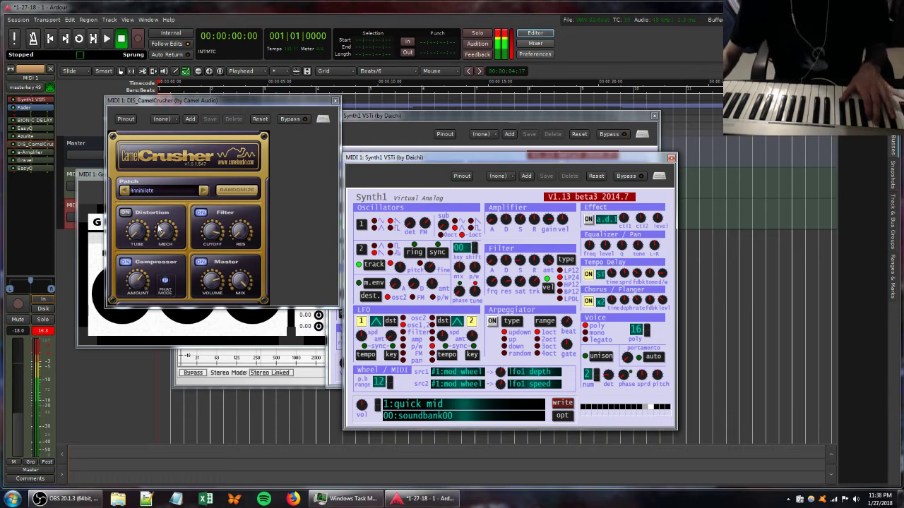
Turn on the distortion section of MIDI 1's CamelCrusher and lower Gravel's drive to 1.00.
{"action": "left_click", "coordinate": [125, 210]}
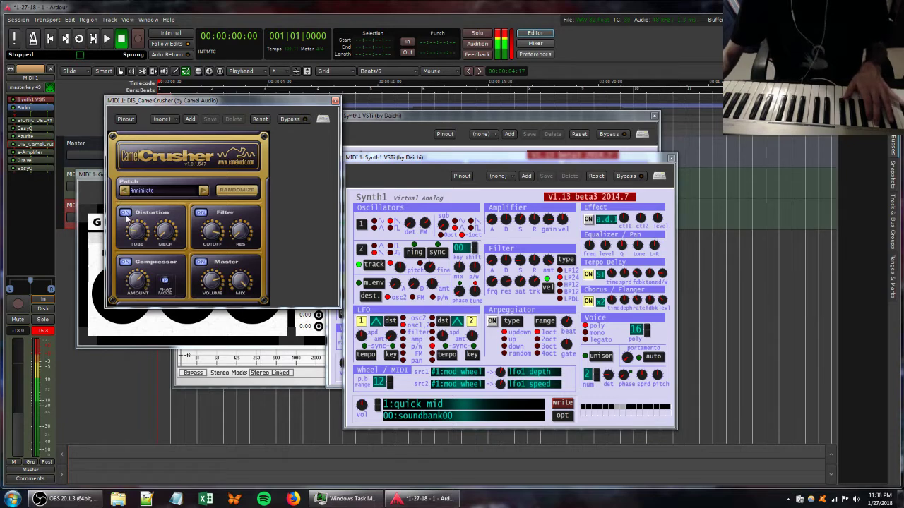
{"action": "left_click", "coordinate": [99, 178]}
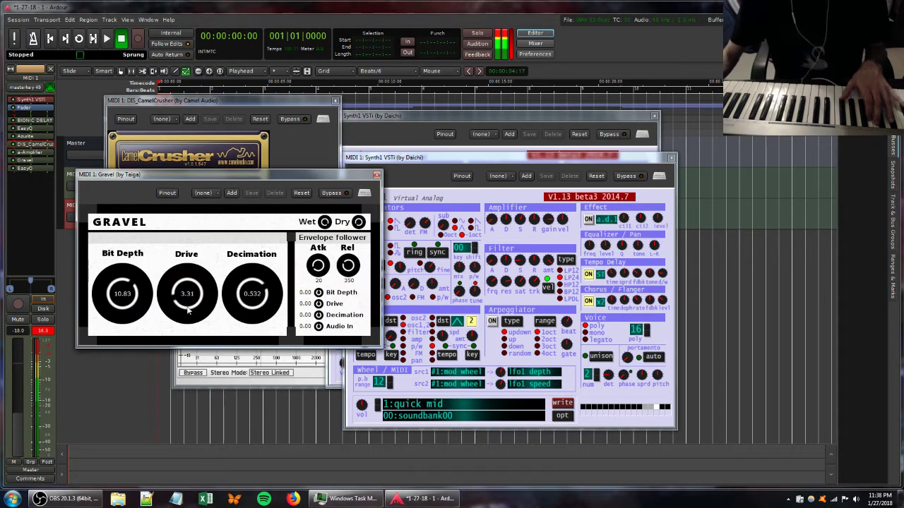
{"action": "left_click_drag", "start_coordinate": [187, 308], "coordinate": [191, 339]}
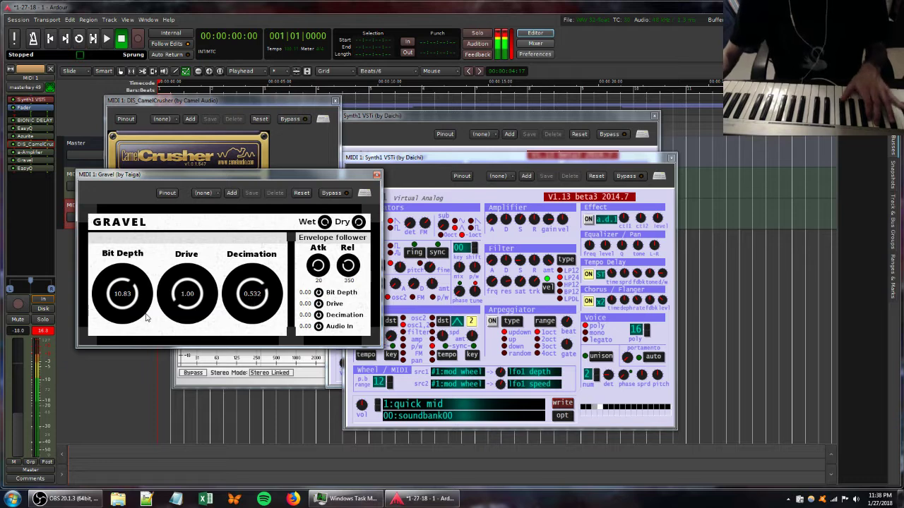
Turn off CamelCrusher's compressor, raise the MIDI 1 fader to -1.7 dB and adjust the Synth1 filter resonance.
{"action": "left_click_drag", "start_coordinate": [18, 411], "coordinate": [16, 390]}
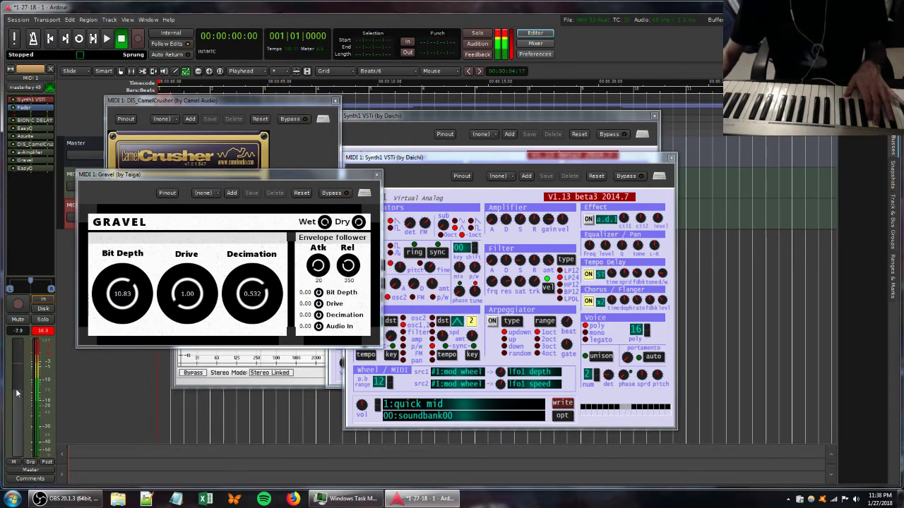
{"action": "left_click", "coordinate": [221, 103]}
{"action": "left_click", "coordinate": [126, 262]}
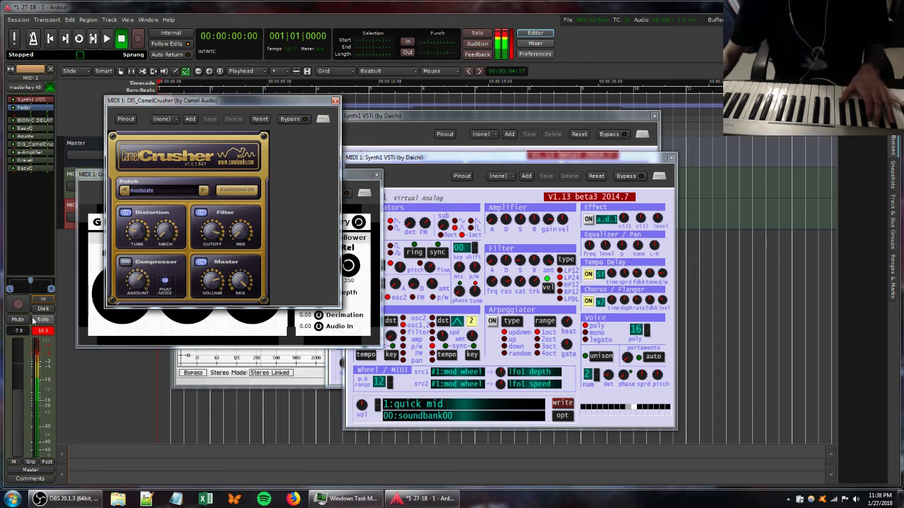
{"action": "left_click_drag", "start_coordinate": [22, 393], "coordinate": [22, 374]}
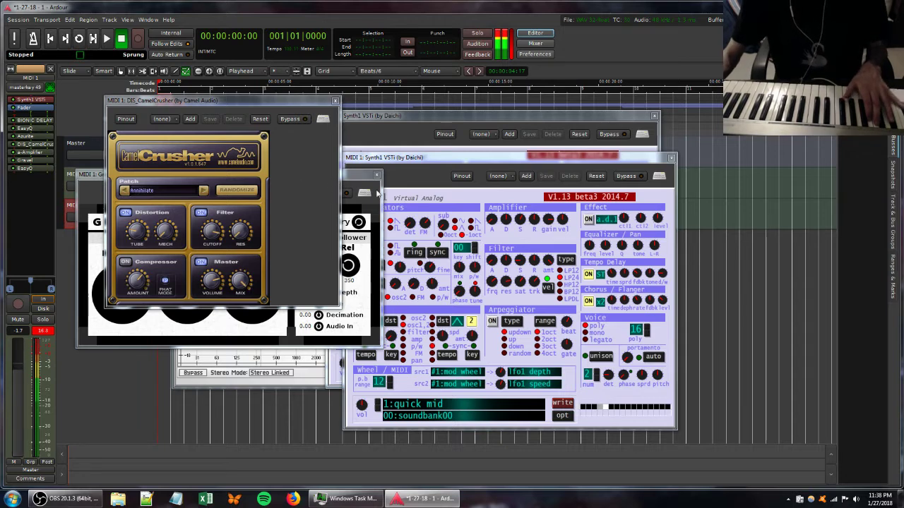
{"action": "left_click", "coordinate": [508, 311]}
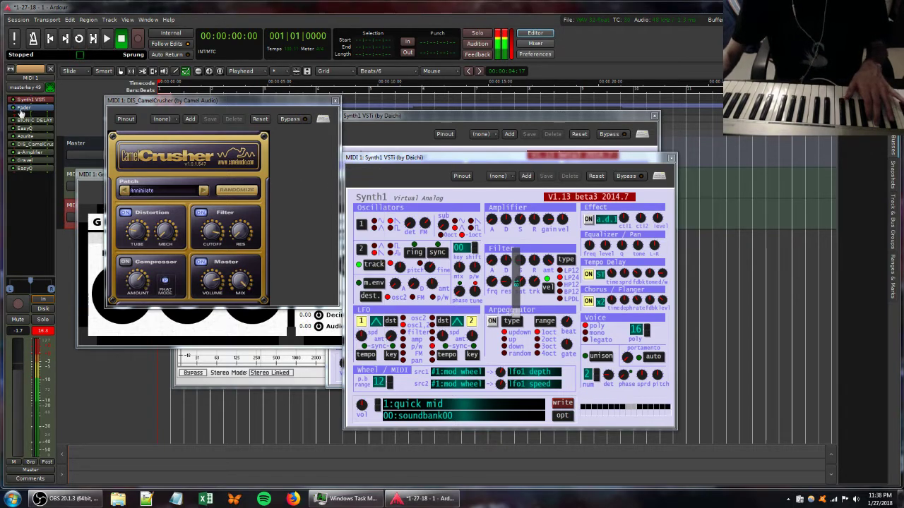
In MIDI 1's last EasyQ, shift the main peak higher in frequency and add peaks at about 102 Hz, 10.9 dB and 8882 Hz, 6.5 dB.
{"action": "double_click", "coordinate": [26, 170]}
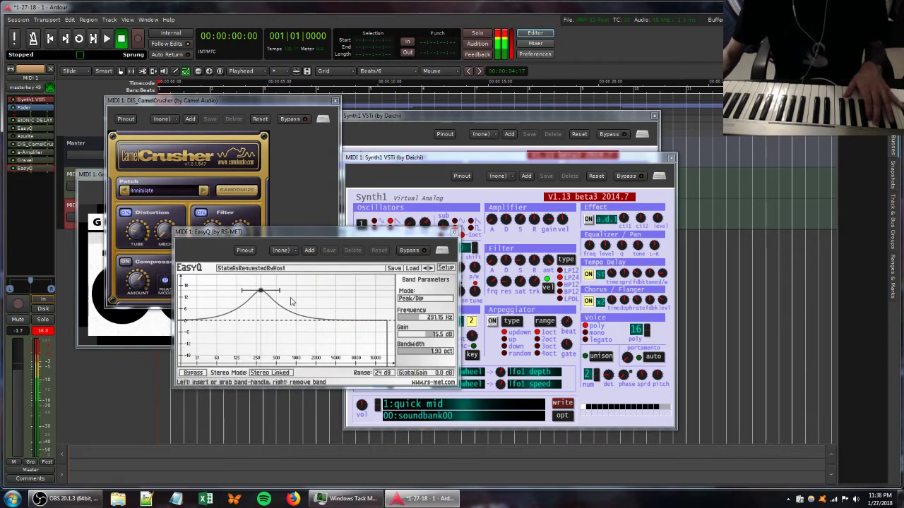
{"action": "left_click_drag", "start_coordinate": [261, 291], "coordinate": [233, 304]}
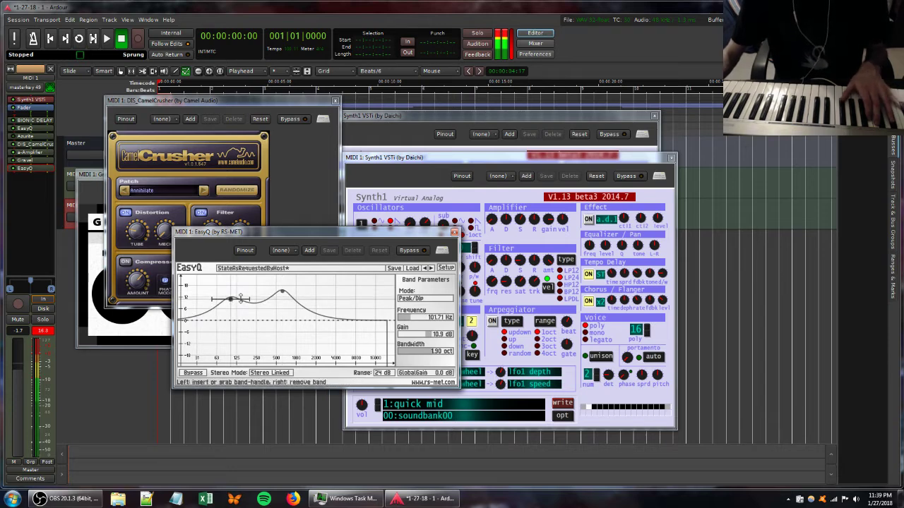
{"action": "left_click_drag", "start_coordinate": [358, 312], "coordinate": [358, 312]}
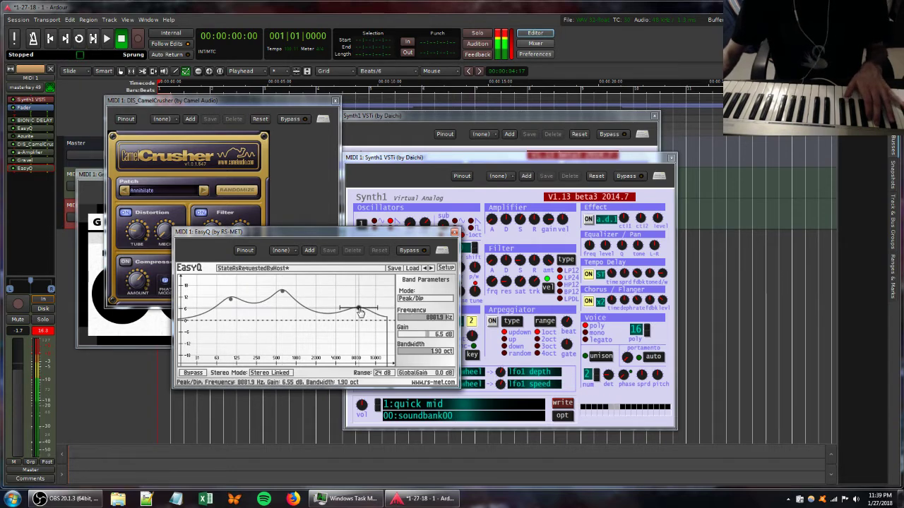
Open BIONIC DELAY on MIDI 1, set its mix to 48.50 and feedback to 19.50, and adjust Synth1's filter envelope.
{"action": "double_click", "coordinate": [16, 120]}
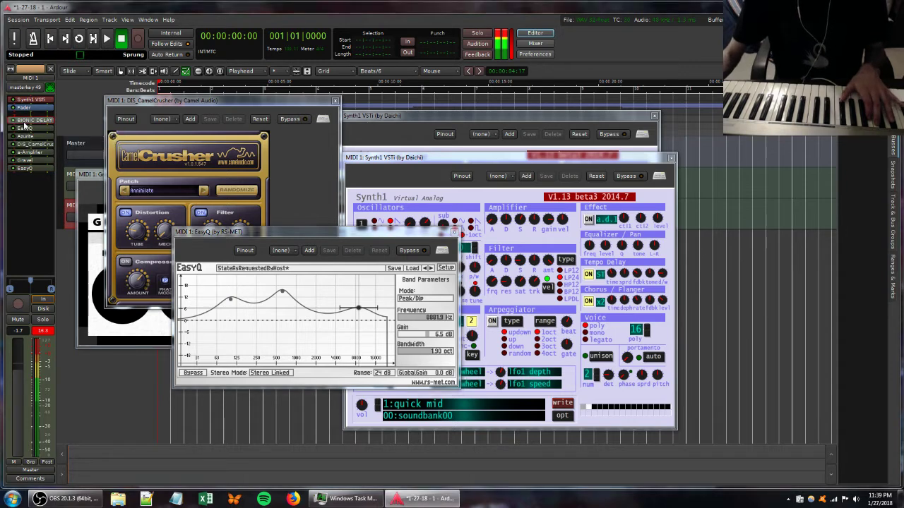
{"action": "left_click_drag", "start_coordinate": [214, 190], "coordinate": [218, 178]}
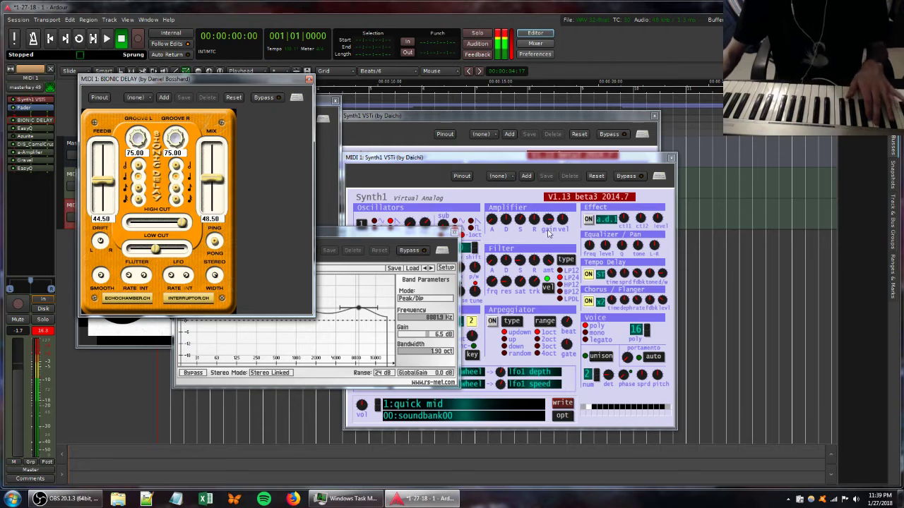
{"action": "left_click_drag", "start_coordinate": [520, 261], "coordinate": [519, 279]}
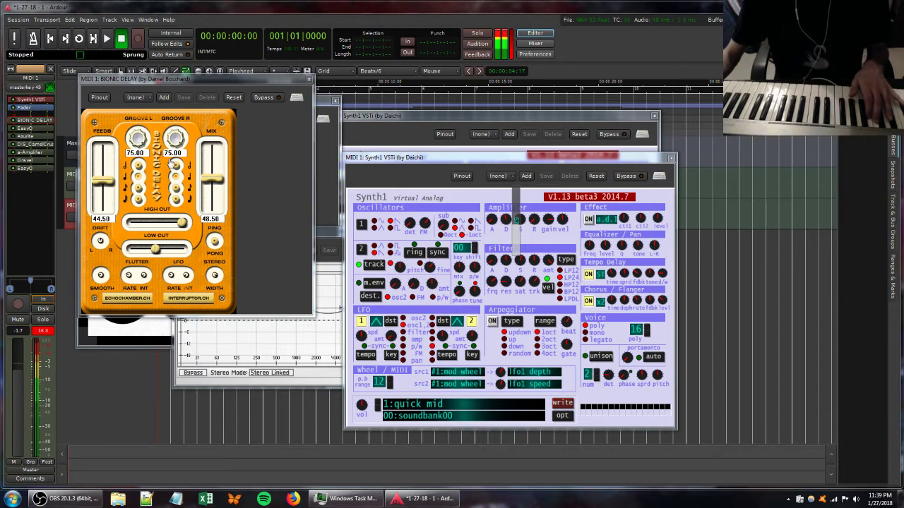
{"action": "left_click_drag", "start_coordinate": [103, 182], "coordinate": [102, 202]}
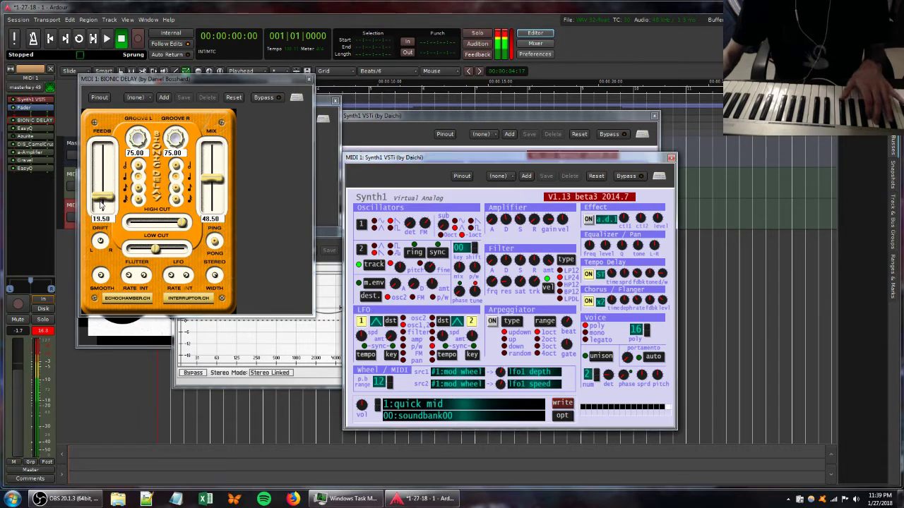
{"action": "left_click", "coordinate": [214, 243]}
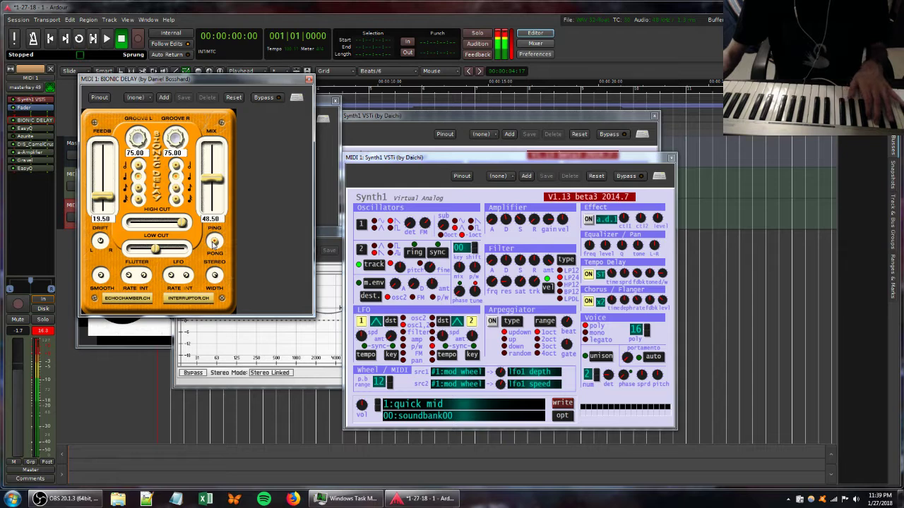
Add a peak at about 1139 Hz, 9.7 dB in MIDI 1's EasyQ and move the MIDI track's highest EasyQ peak to about 47 Hz, 17.0 dB.
{"action": "left_click", "coordinate": [319, 235]}
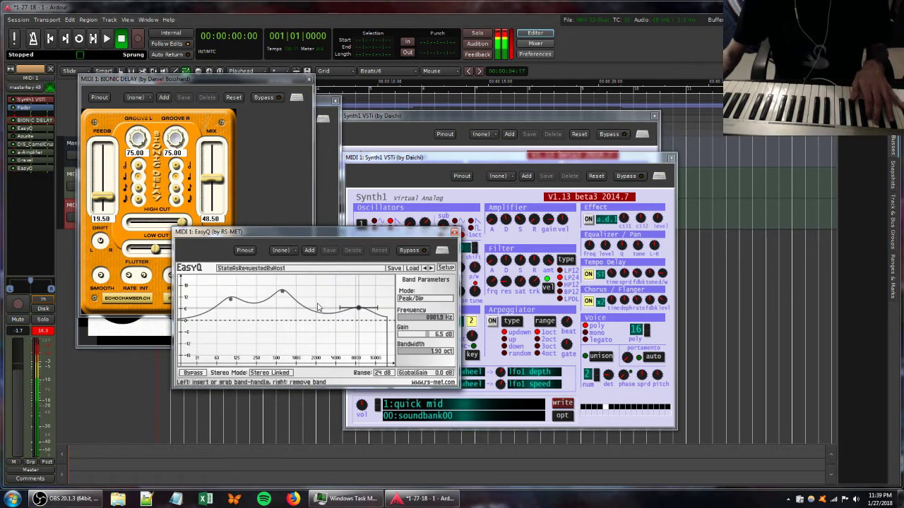
{"action": "left_click_drag", "start_coordinate": [317, 308], "coordinate": [300, 304]}
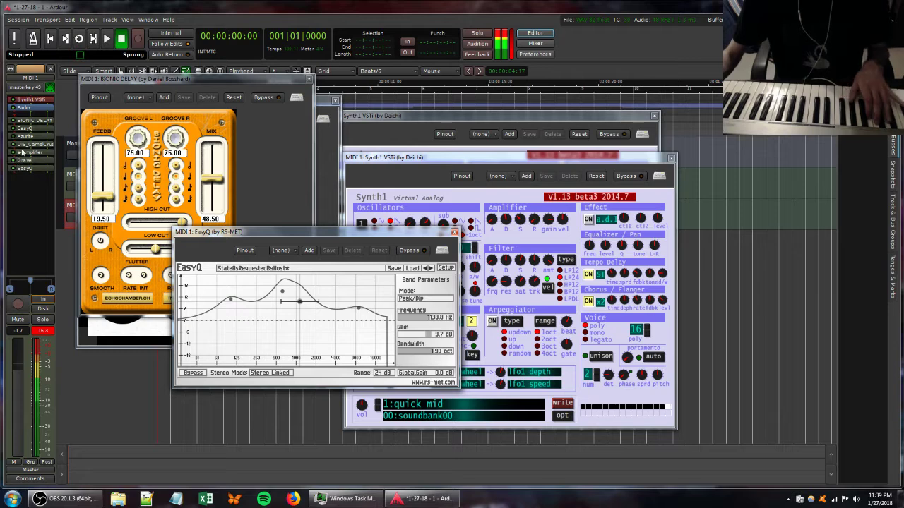
{"action": "left_click", "coordinate": [74, 175]}
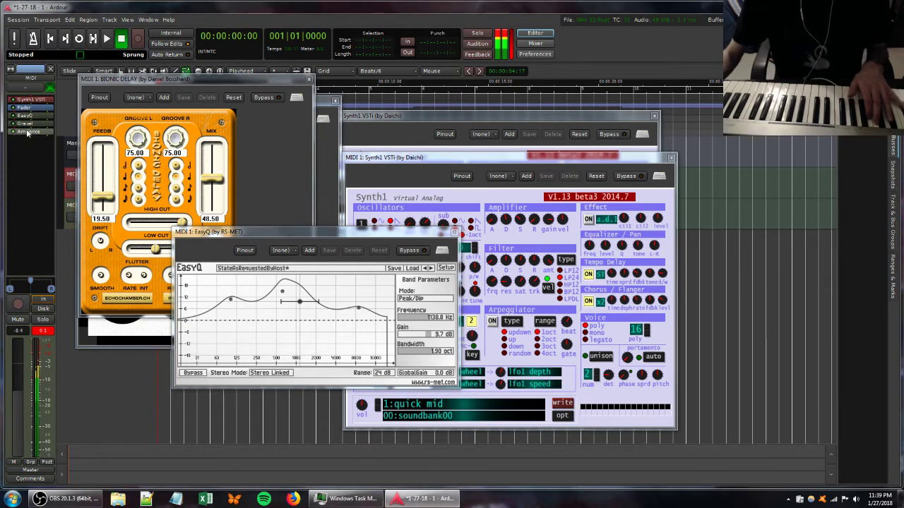
{"action": "double_click", "coordinate": [25, 116]}
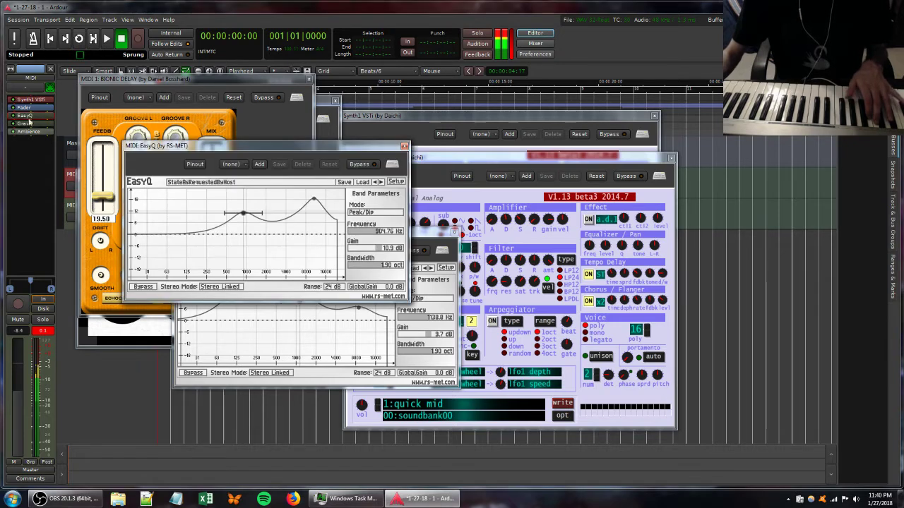
{"action": "left_click_drag", "start_coordinate": [315, 202], "coordinate": [160, 202]}
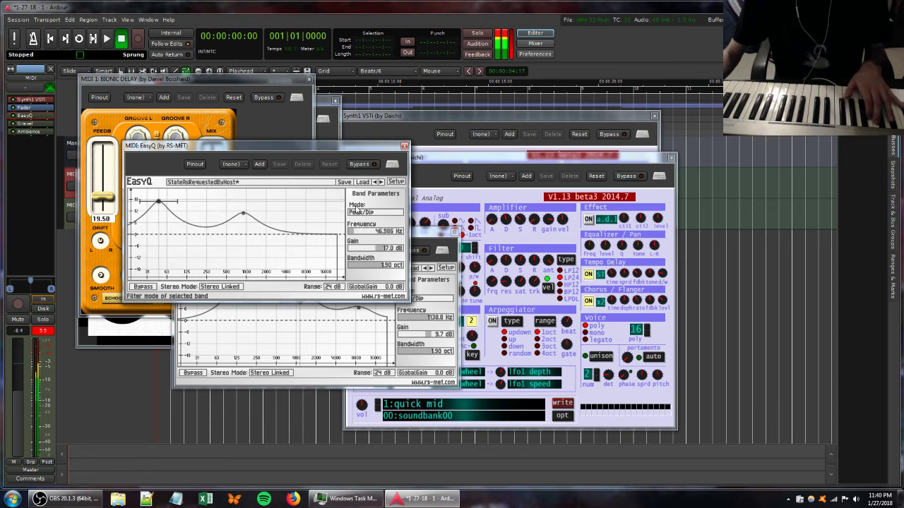
Adjust the filter frequency in MIDI 1's Synth1, then reposition the BIONIC DELAY window and lower its mix to 13.50.
{"action": "left_click", "coordinate": [450, 162]}
{"action": "left_click_drag", "start_coordinate": [492, 281], "coordinate": [497, 309]}
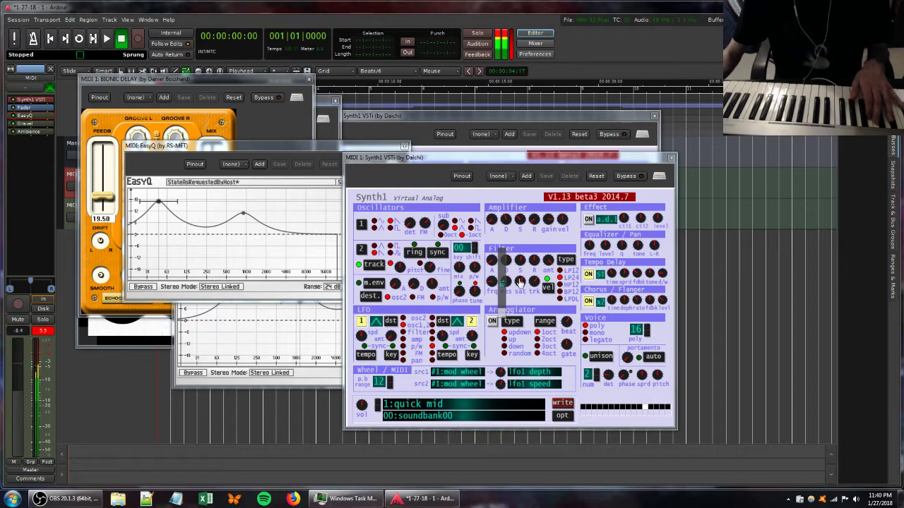
{"action": "left_click", "coordinate": [194, 79]}
{"action": "left_click_drag", "start_coordinate": [194, 79], "coordinate": [219, 100]}
{"action": "left_click_drag", "start_coordinate": [236, 209], "coordinate": [234, 239]}
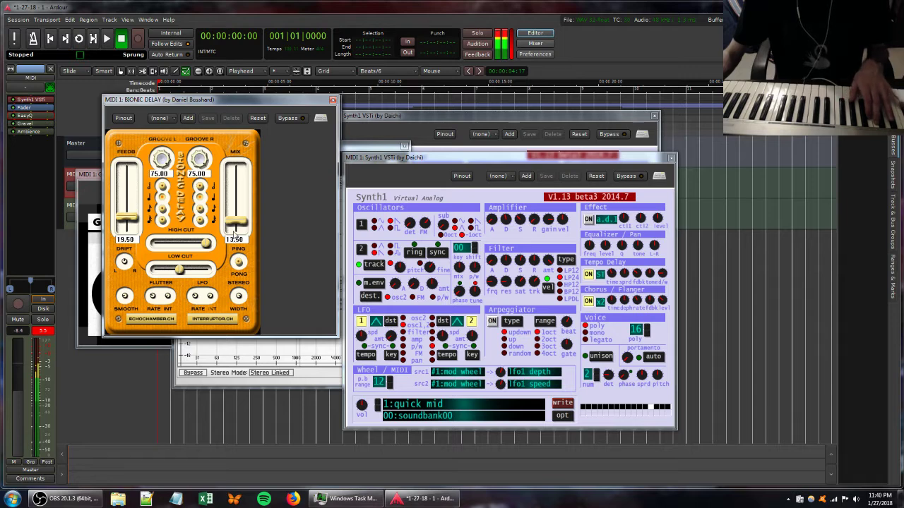
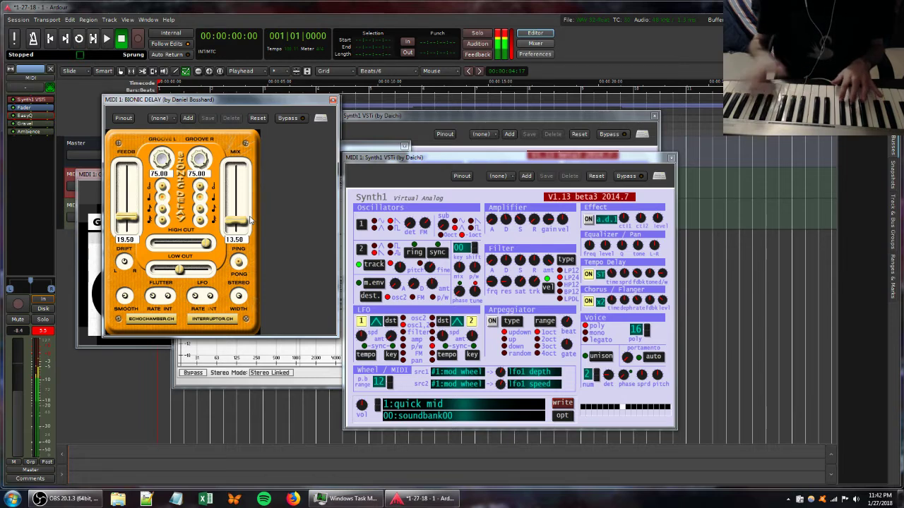
Lower MIDI 1's Gravel decimation to about 0.167, set BIONIC DELAY's mix to 0 and lower its feedback.
{"action": "left_click", "coordinate": [86, 182]}
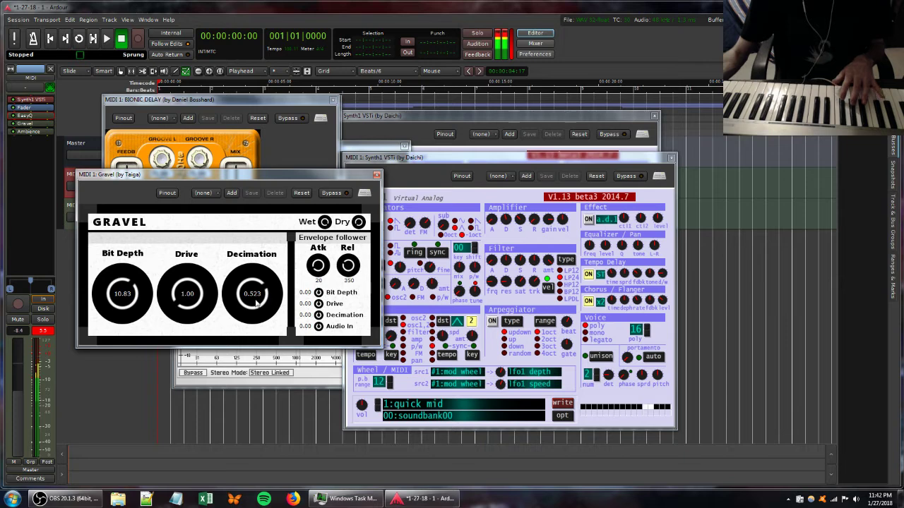
{"action": "left_click_drag", "start_coordinate": [257, 302], "coordinate": [231, 380]}
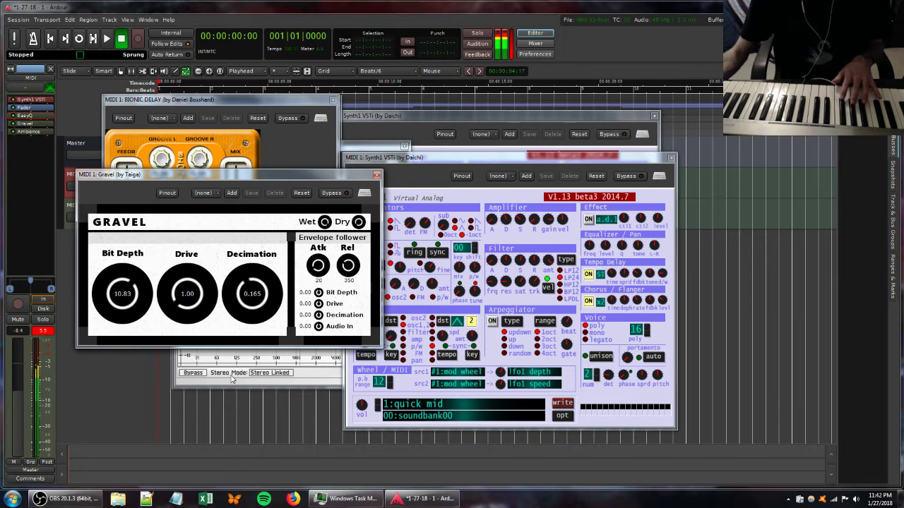
{"action": "left_click", "coordinate": [235, 105]}
{"action": "left_click_drag", "start_coordinate": [235, 224], "coordinate": [235, 233]}
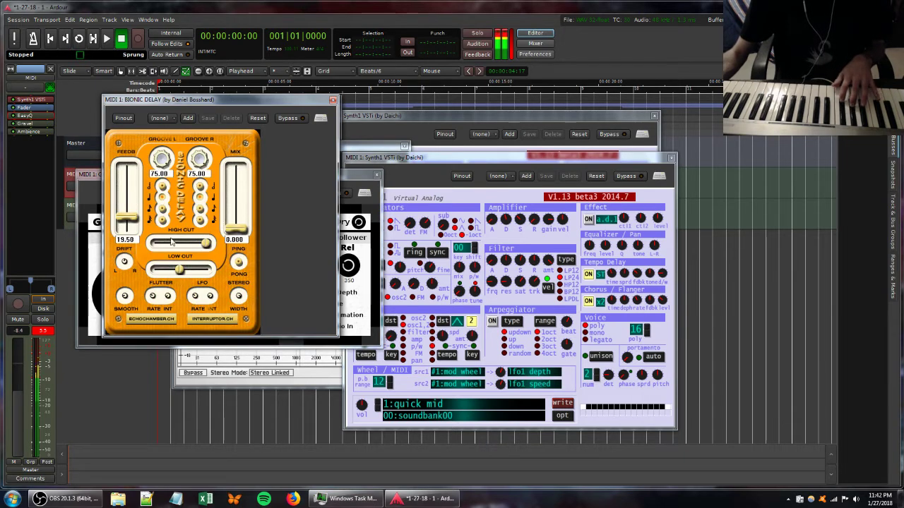
{"action": "left_click_drag", "start_coordinate": [124, 221], "coordinate": [121, 272]}
Set MIDI 1's Gravel to about 4.14 bit depth, 0.203 decimation and 5.94 drive, and adjust the Synth1 filter frequency.
{"action": "left_click", "coordinate": [354, 175]}
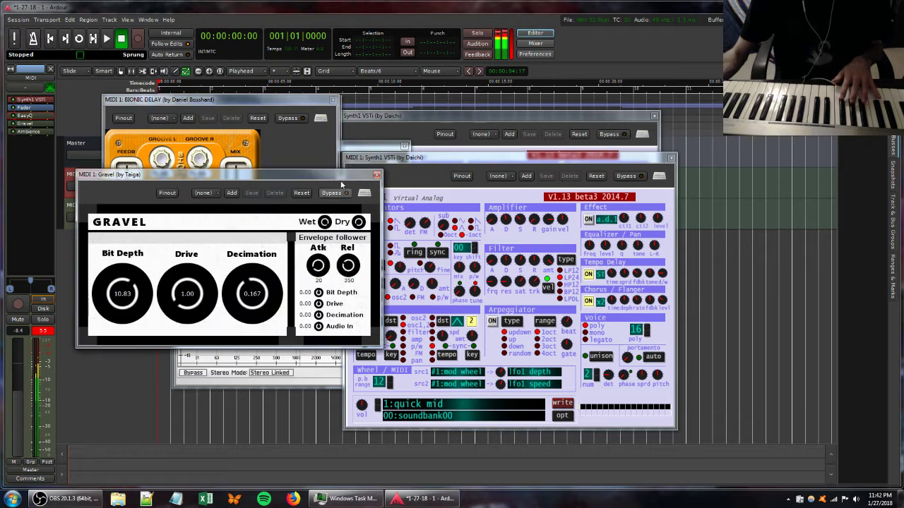
{"action": "left_click_drag", "start_coordinate": [122, 297], "coordinate": [110, 369]}
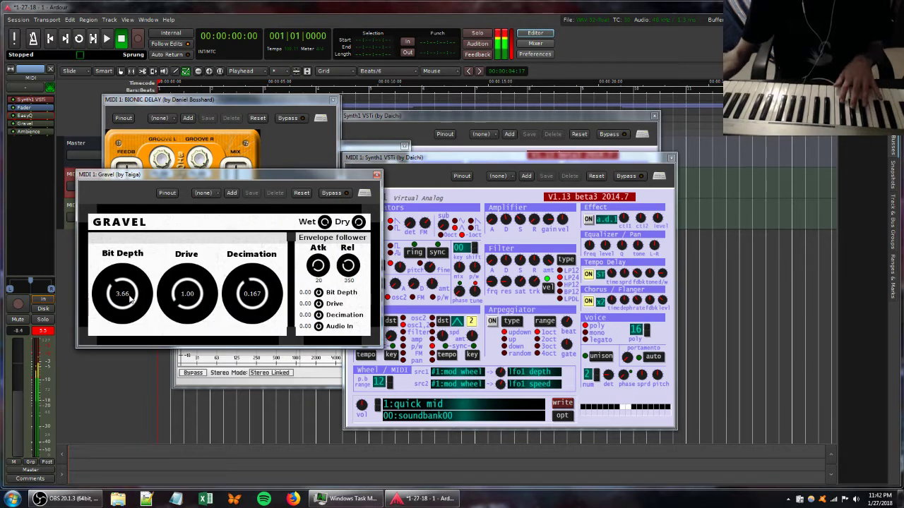
{"action": "left_click", "coordinate": [492, 290]}
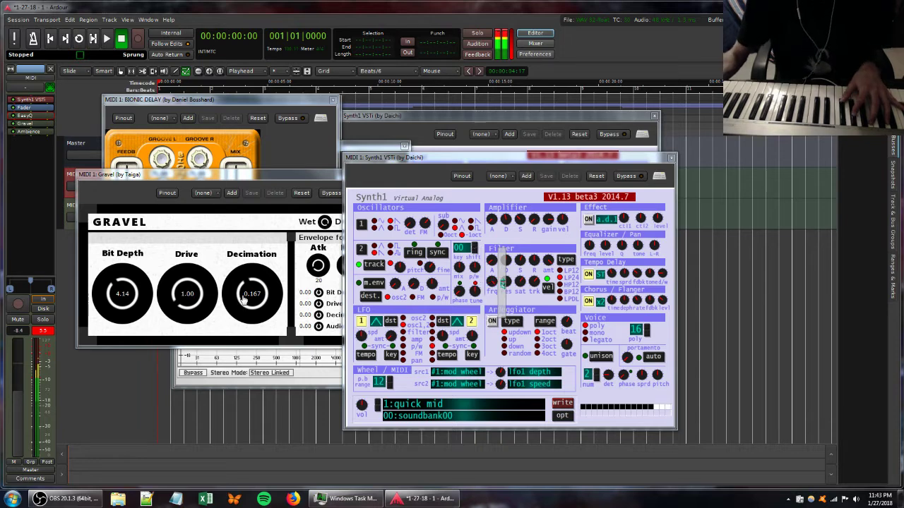
{"action": "left_click_drag", "start_coordinate": [245, 300], "coordinate": [248, 294]}
{"action": "left_click_drag", "start_coordinate": [187, 286], "coordinate": [185, 261]}
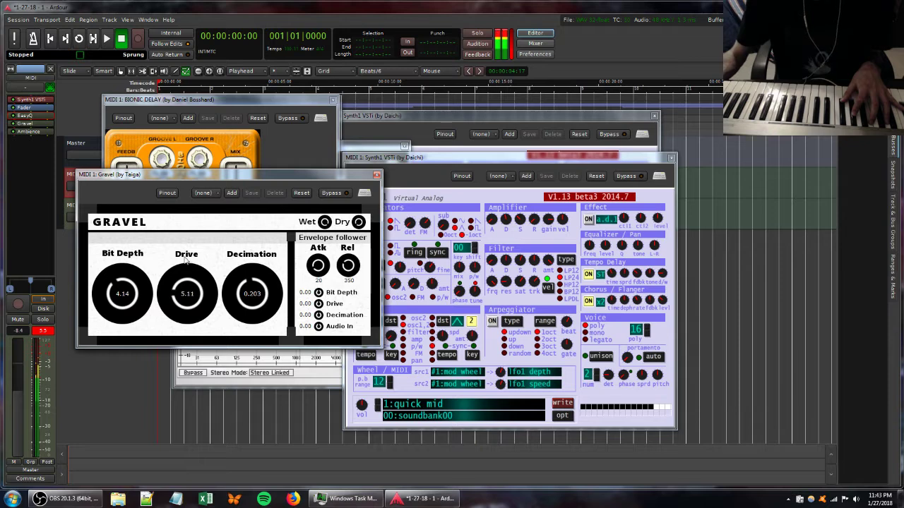
{"action": "left_click", "coordinate": [69, 180]}
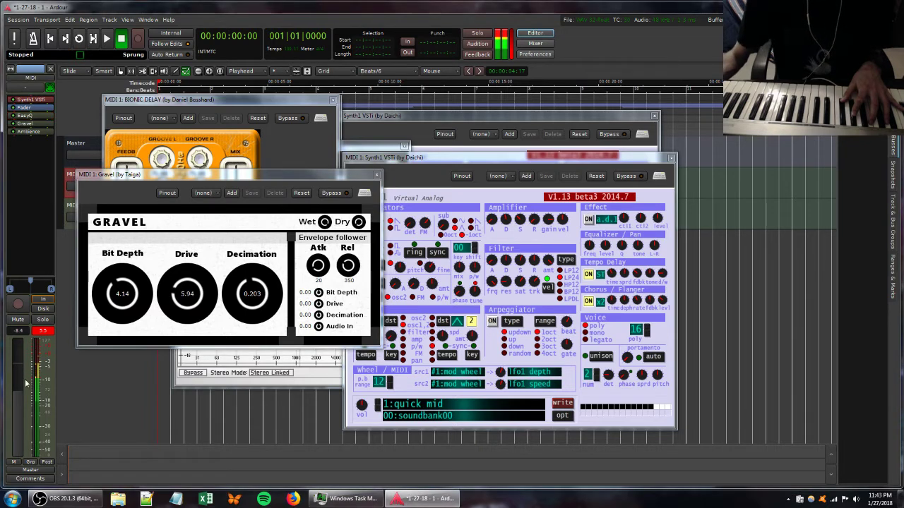
Lower the MIDI track's fader to -56.4 dB and adjust the filter resonance in MIDI 1's Synth1.
{"action": "left_click_drag", "start_coordinate": [18, 385], "coordinate": [12, 453]}
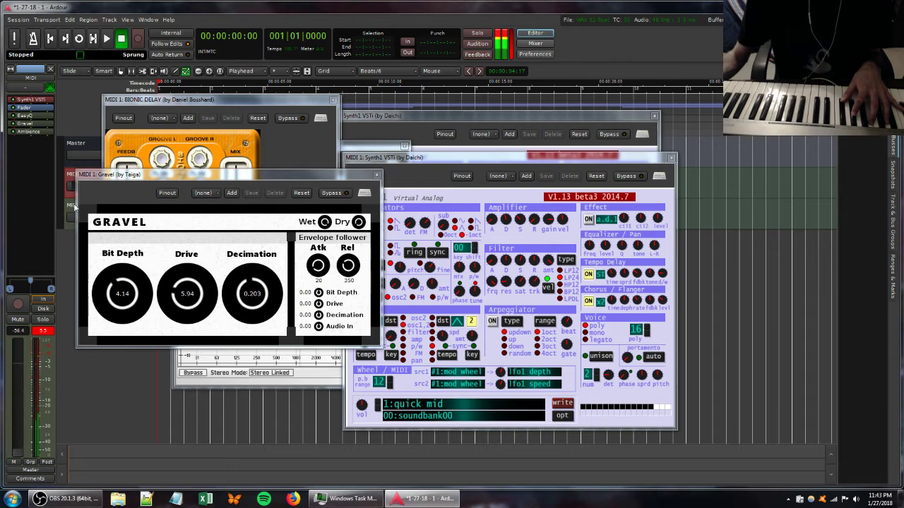
{"action": "left_click", "coordinate": [74, 207]}
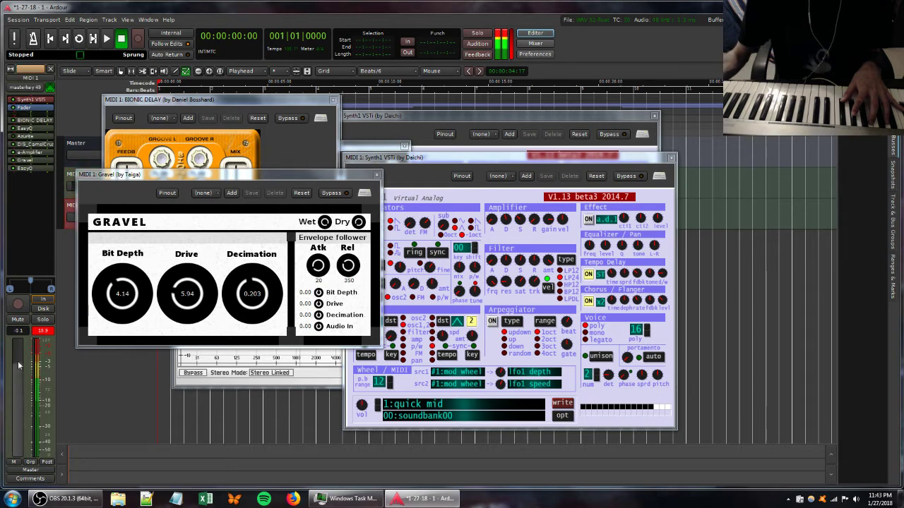
{"action": "left_click", "coordinate": [503, 249]}
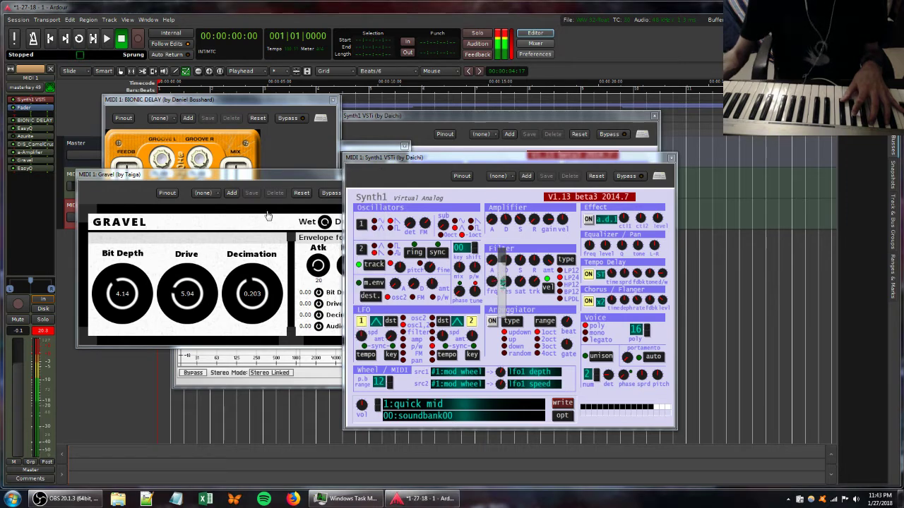
Add the Ambience plugin to MIDI 1 and balance it to about -1 dB dry and -13 dB wet.
{"action": "right_click", "coordinate": [31, 182]}
{"action": "mouse_move", "coordinate": [84, 187]}
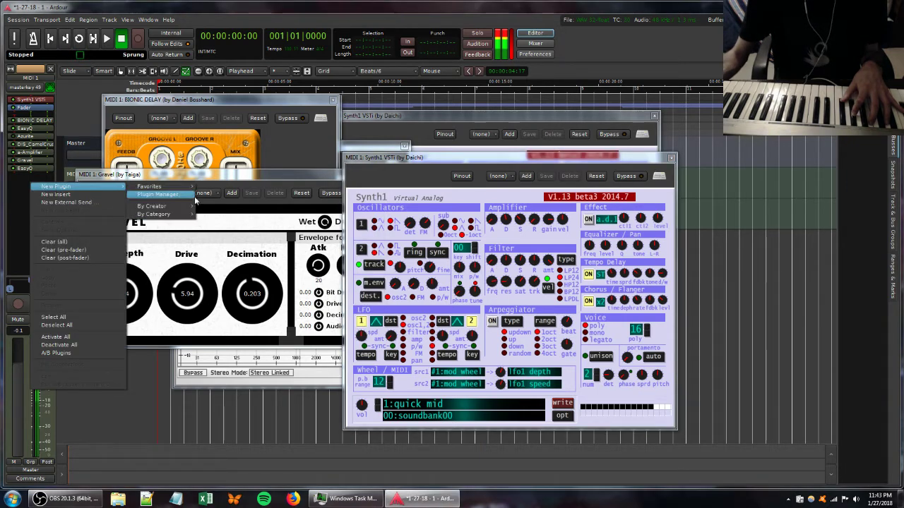
{"action": "left_click", "coordinate": [233, 197]}
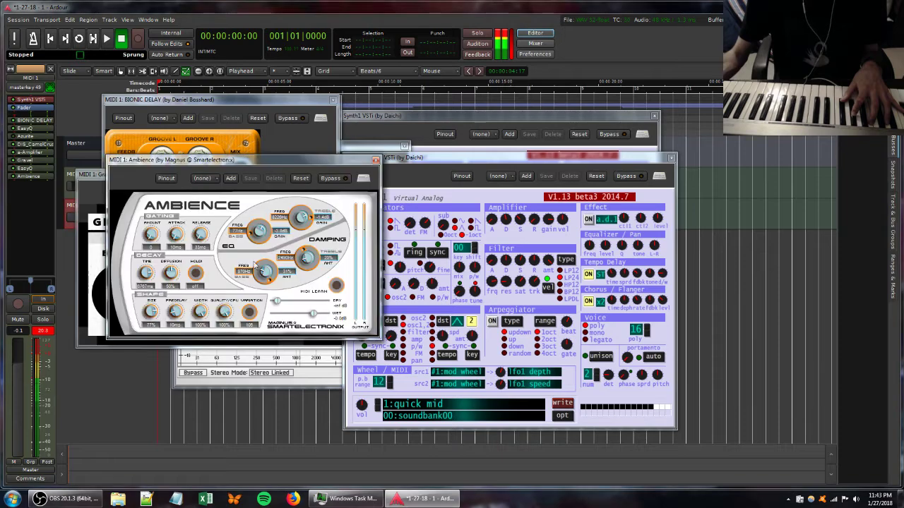
{"action": "left_click_drag", "start_coordinate": [277, 301], "coordinate": [294, 313]}
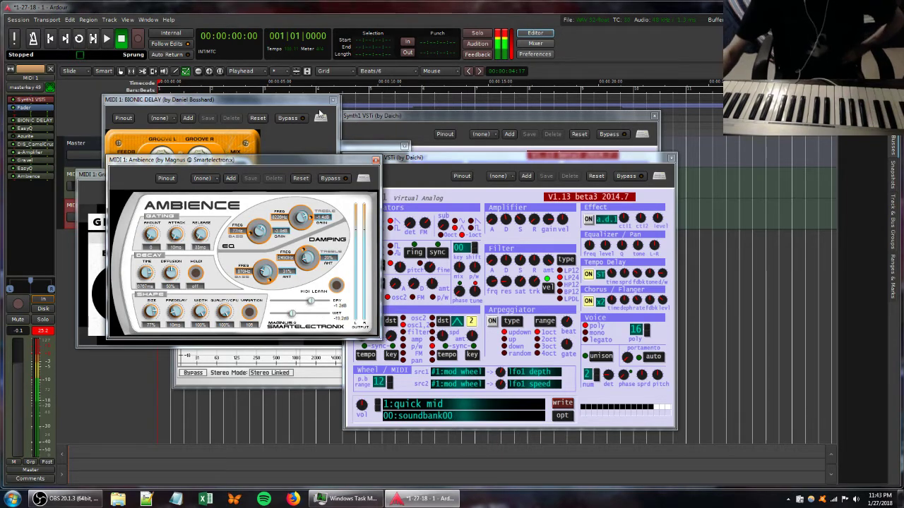
Close all open plugin windows of both MIDI tracks.
{"action": "left_click", "coordinate": [333, 101]}
{"action": "left_click", "coordinate": [609, 116]}
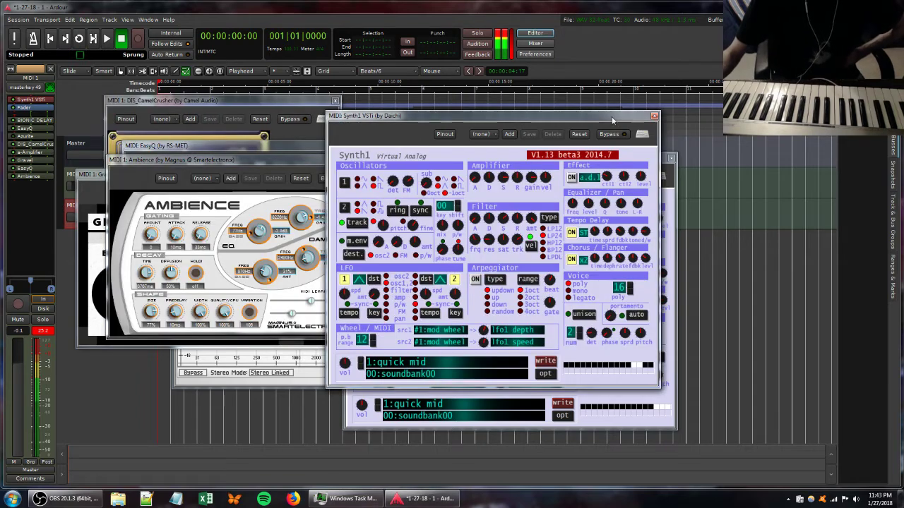
{"action": "left_click", "coordinate": [654, 116]}
{"action": "left_click", "coordinate": [672, 158]}
{"action": "left_click", "coordinate": [375, 161]}
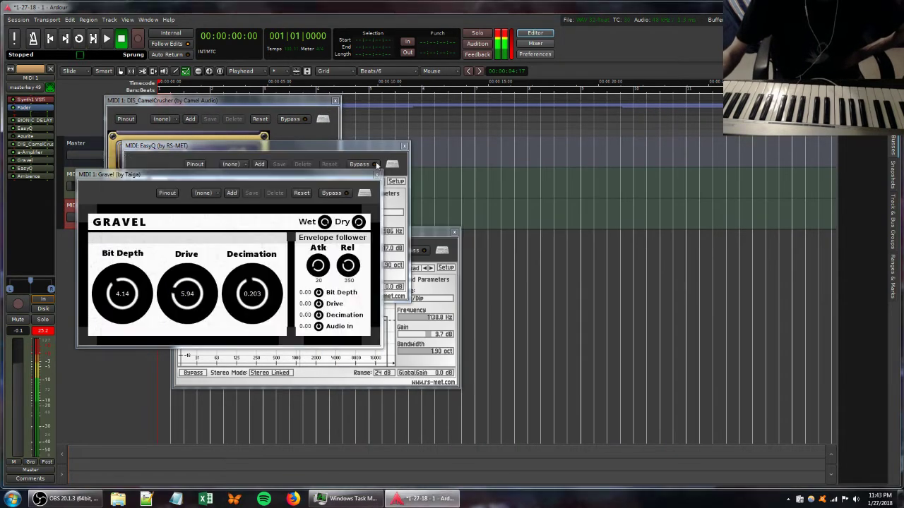
{"action": "left_click", "coordinate": [404, 147]}
{"action": "left_click", "coordinate": [385, 171]}
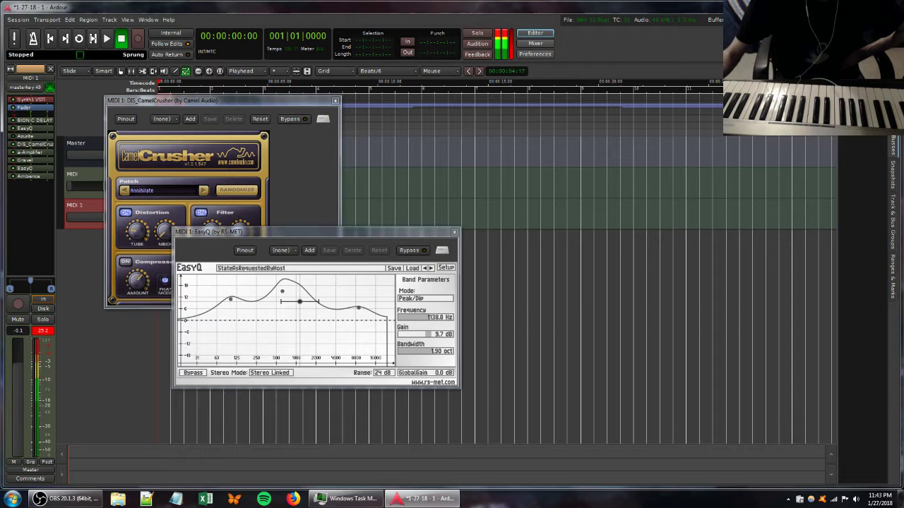
{"action": "left_click", "coordinate": [335, 101]}
{"action": "left_click", "coordinate": [454, 231]}
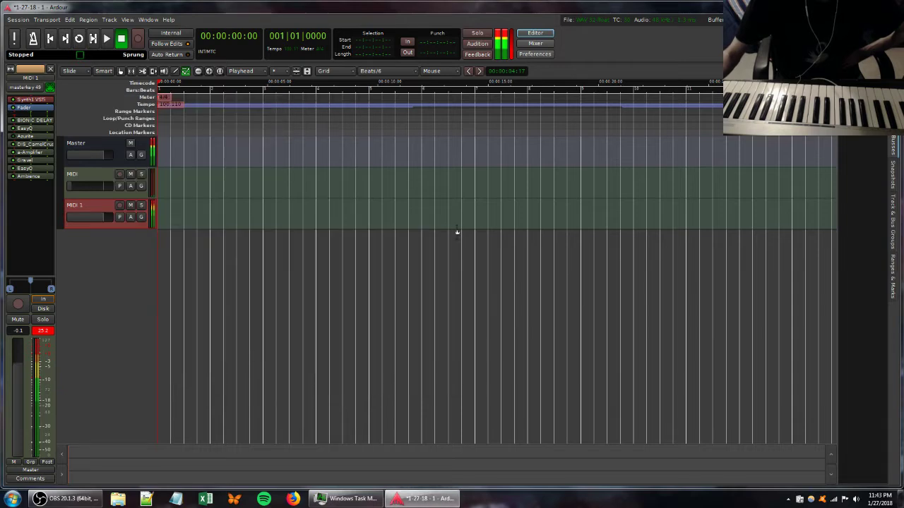
Remove the MIDI track from the session and disconnect the masterkey 49 input from MIDI 1.
{"action": "right_click", "coordinate": [91, 172]}
{"action": "left_click", "coordinate": [113, 353]}
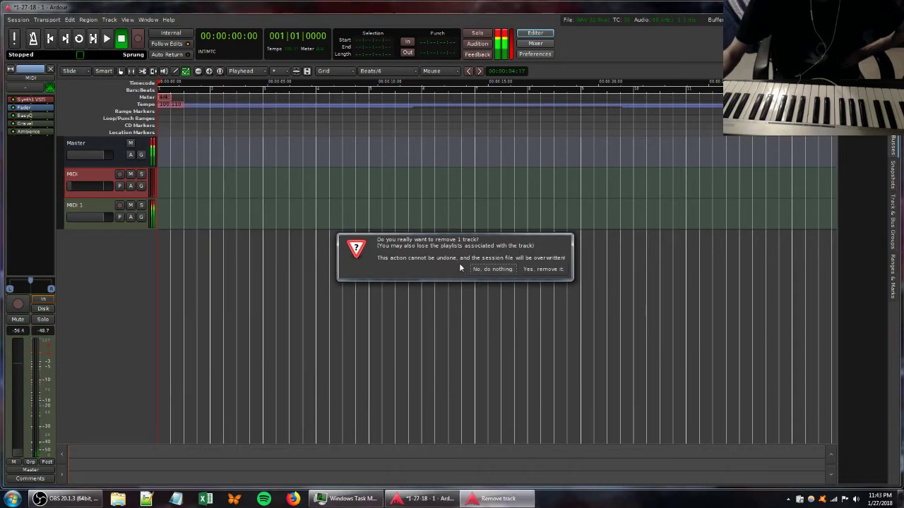
{"action": "left_click", "coordinate": [526, 269]}
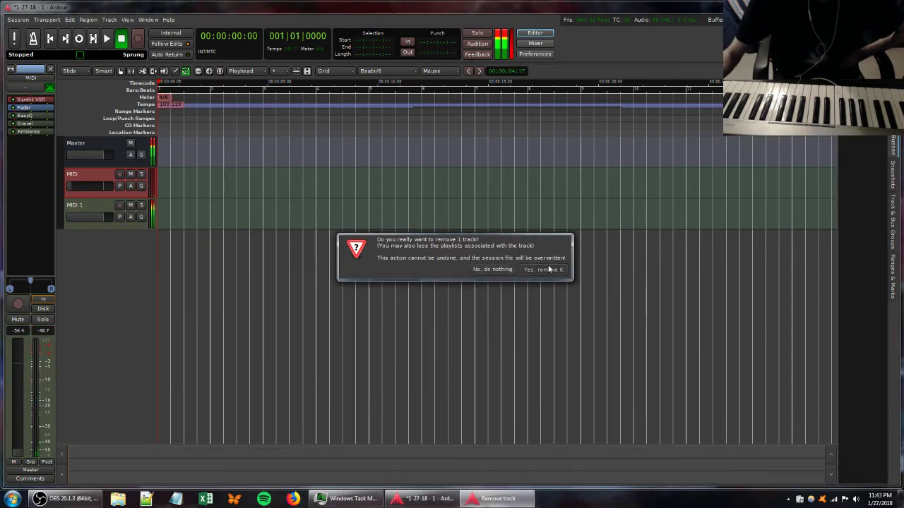
{"action": "left_click", "coordinate": [26, 91]}
{"action": "left_click", "coordinate": [28, 96]}
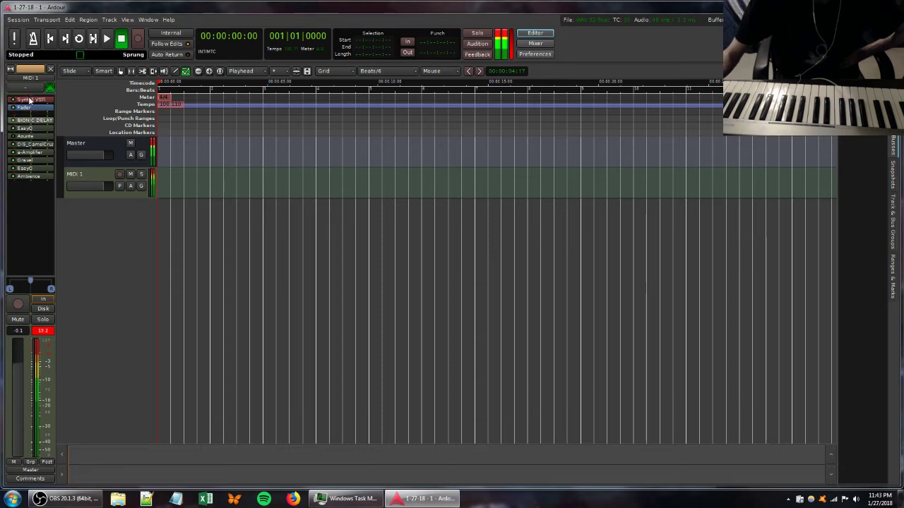
Open MIDI 1's CamelCrusher, review the curves of both EasyQ plugins, and close the EasyQ windows.
{"action": "double_click", "coordinate": [42, 144]}
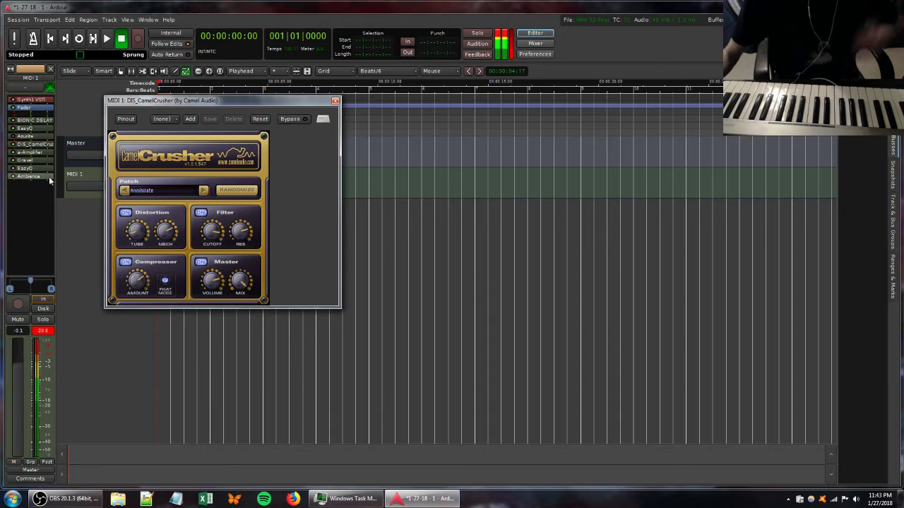
{"action": "double_click", "coordinate": [25, 168]}
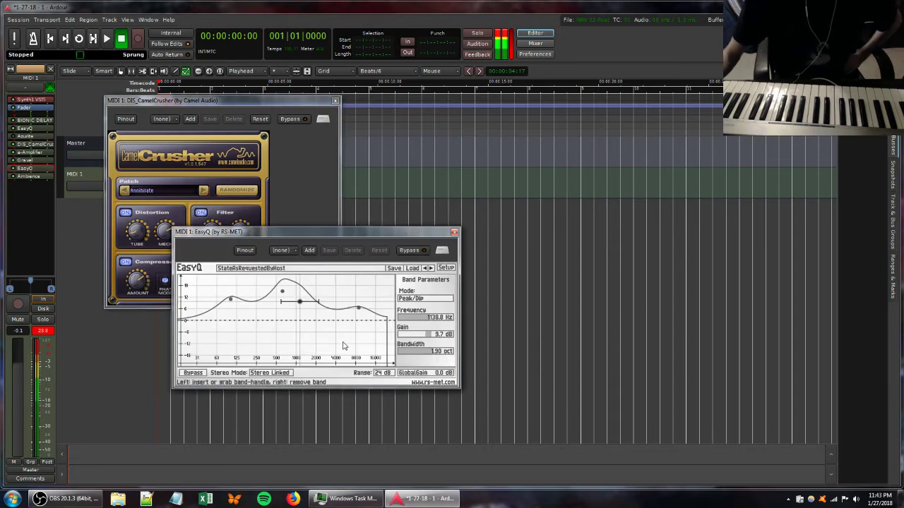
{"action": "double_click", "coordinate": [24, 129]}
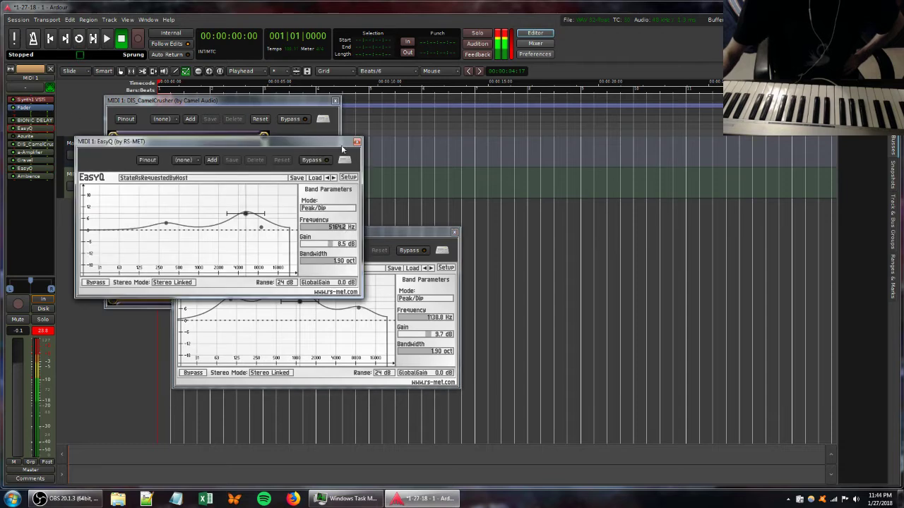
{"action": "left_click", "coordinate": [357, 142]}
{"action": "left_click", "coordinate": [454, 231]}
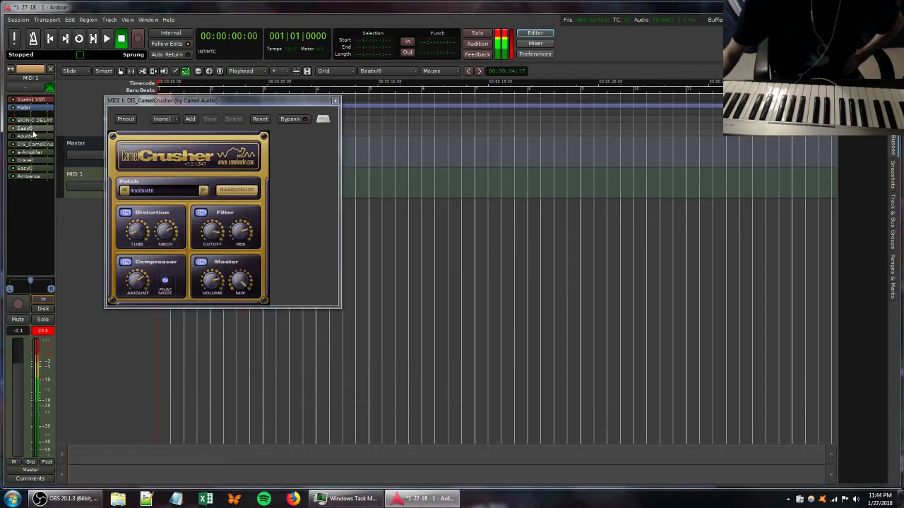
Adjust the filter saturation in MIDI 1's Synth1 and fine-tune the Ambience wet level.
{"action": "double_click", "coordinate": [30, 99]}
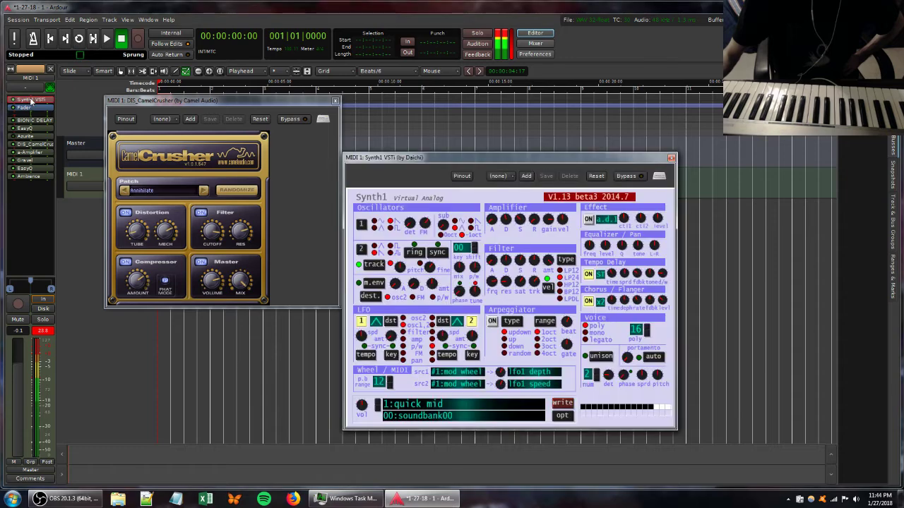
{"action": "mouse_move", "coordinate": [519, 280]}
{"action": "left_mouse_down"}
{"action": "mouse_move", "coordinate": [534, 261]}
{"action": "mouse_move", "coordinate": [528, 277]}
{"action": "mouse_move", "coordinate": [505, 269]}
{"action": "mouse_move", "coordinate": [504, 281]}
{"action": "mouse_move", "coordinate": [505, 268]}
{"action": "mouse_move", "coordinate": [535, 287]}
{"action": "mouse_move", "coordinate": [518, 280]}
{"action": "mouse_move", "coordinate": [520, 299]}
{"action": "mouse_move", "coordinate": [520, 282]}
{"action": "left_mouse_up"}
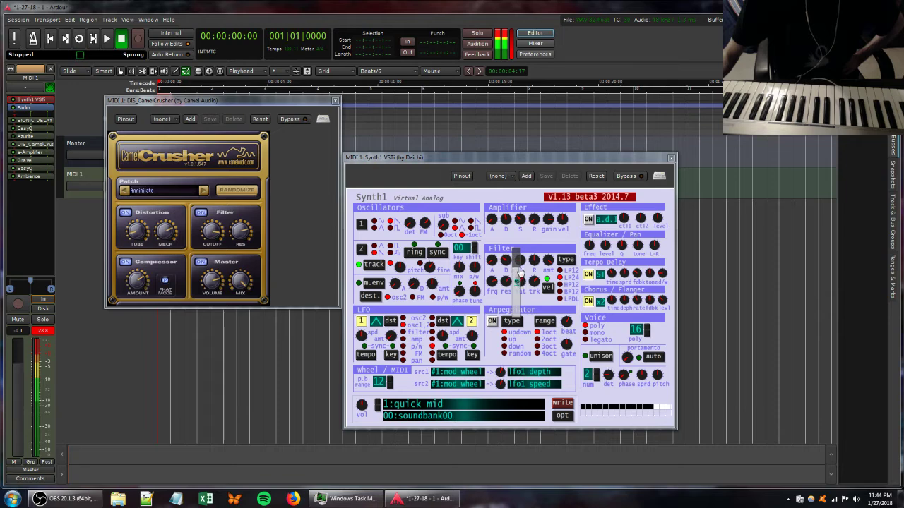
{"action": "double_click", "coordinate": [28, 176]}
{"action": "mouse_move", "coordinate": [292, 315]}
{"action": "left_mouse_down"}
{"action": "mouse_move", "coordinate": [301, 317]}
{"action": "mouse_move", "coordinate": [292, 315]}
{"action": "left_mouse_up"}
Move Azurite to the end of MIDI 1's plugin chain, open it, and adjust the Synth1 filter.
{"action": "left_click_drag", "start_coordinate": [28, 136], "coordinate": [14, 178]}
{"action": "double_click", "coordinate": [25, 178]}
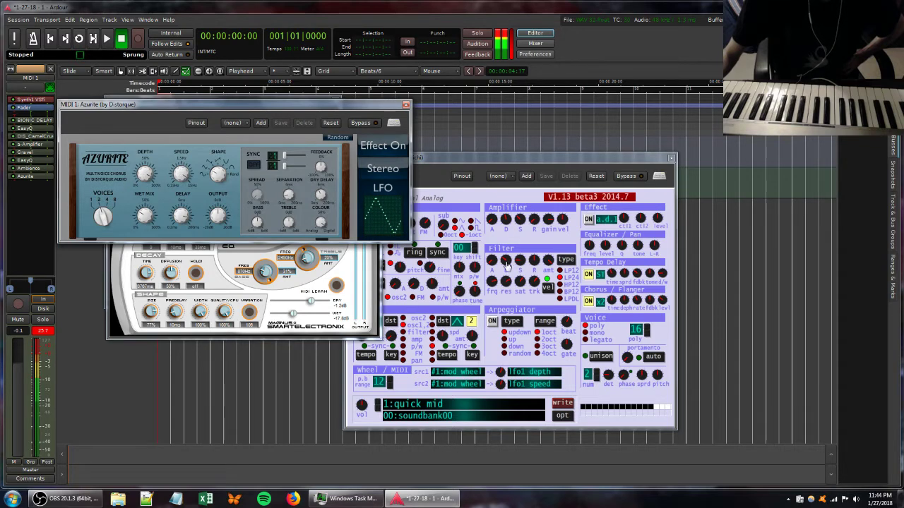
{"action": "left_click", "coordinate": [533, 282]}
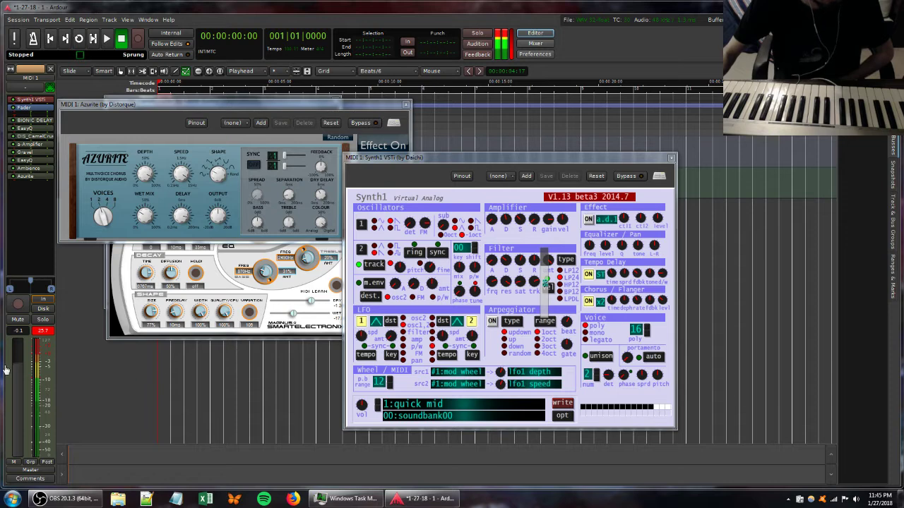
{"action": "mouse_move", "coordinate": [21, 367]}
{"action": "left_mouse_down"}
{"action": "mouse_move", "coordinate": [23, 413]}
{"action": "mouse_move", "coordinate": [21, 368]}
{"action": "left_mouse_up"}
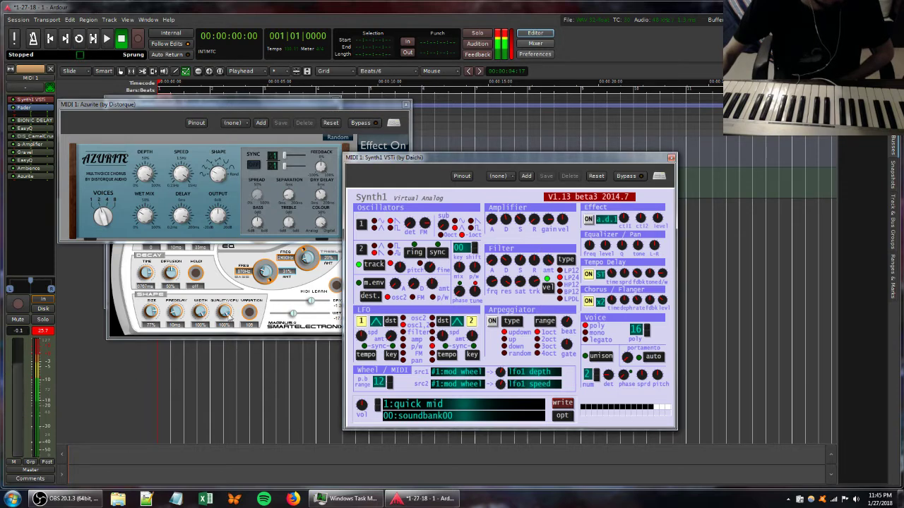
Add an a-Amplifier after Azurite on MIDI 1 and set its gain to about -13.814 dB.
{"action": "right_click", "coordinate": [19, 192]}
{"action": "mouse_move", "coordinate": [37, 193]}
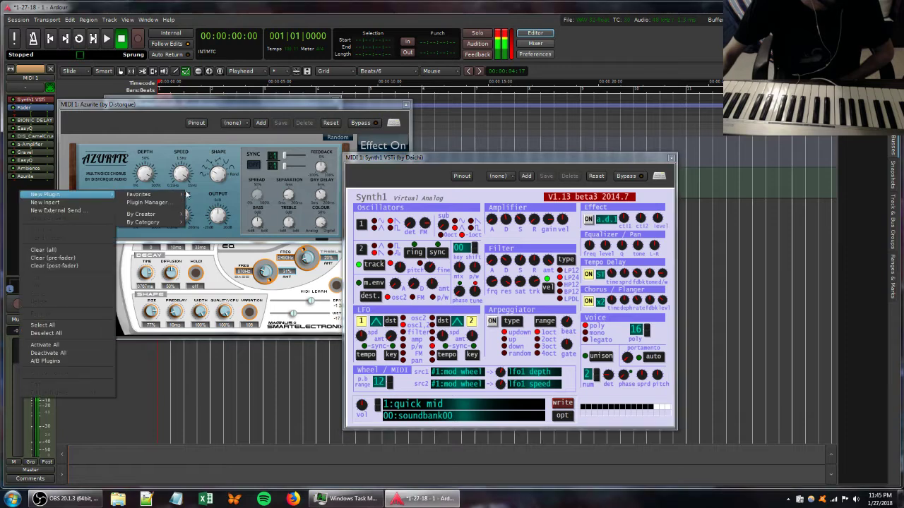
{"action": "mouse_move", "coordinate": [183, 195]}
{"action": "left_click", "coordinate": [214, 197]}
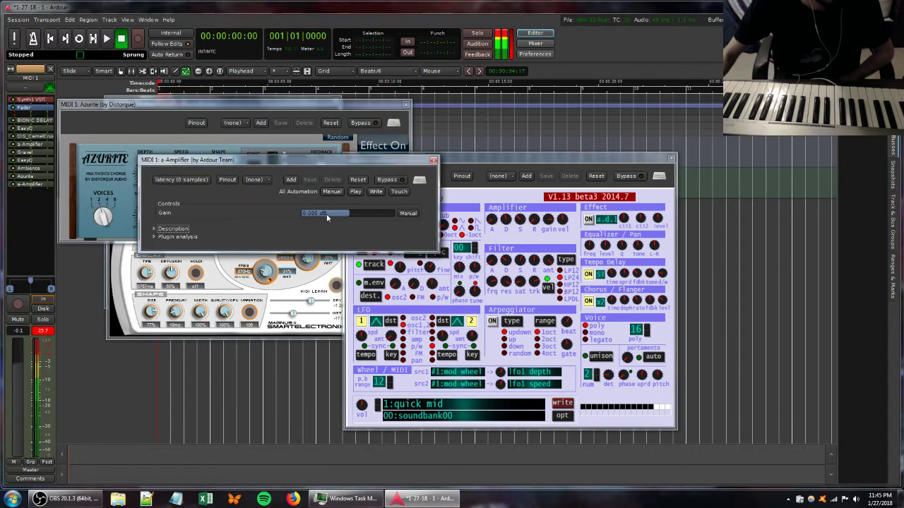
{"action": "mouse_move", "coordinate": [308, 218]}
{"action": "left_mouse_down"}
{"action": "mouse_move", "coordinate": [281, 220]}
{"action": "mouse_move", "coordinate": [294, 220]}
{"action": "left_mouse_up"}
Add another a-Amplifier to MIDI 1 with about -18.557 dB gain, and adjust Synth1's filter release.
{"action": "right_click", "coordinate": [20, 201]}
{"action": "mouse_move", "coordinate": [69, 205]}
{"action": "mouse_move", "coordinate": [139, 204]}
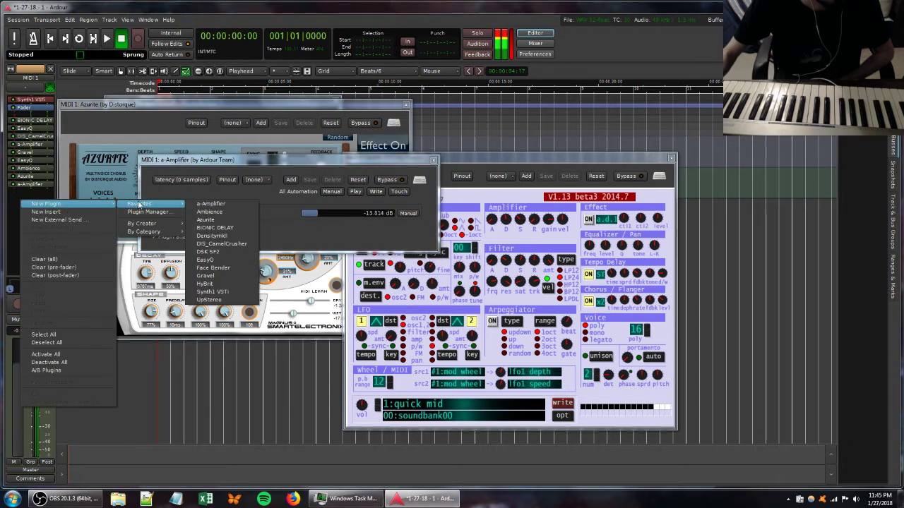
{"action": "left_click", "coordinate": [200, 203]}
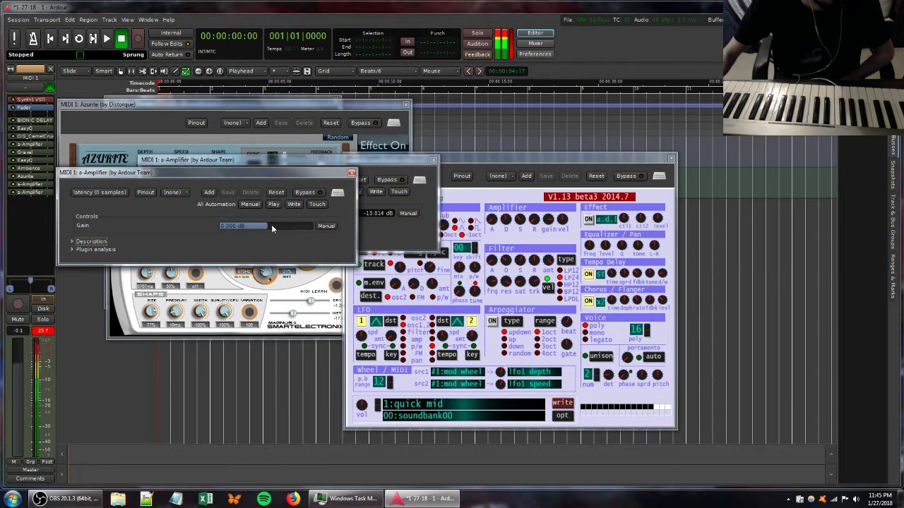
{"action": "left_click_drag", "start_coordinate": [254, 226], "coordinate": [223, 234]}
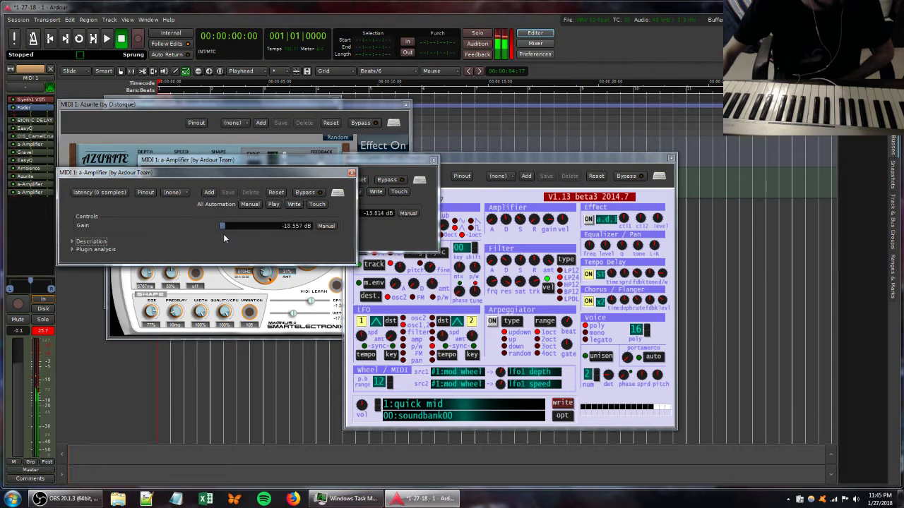
{"action": "left_click", "coordinate": [533, 262]}
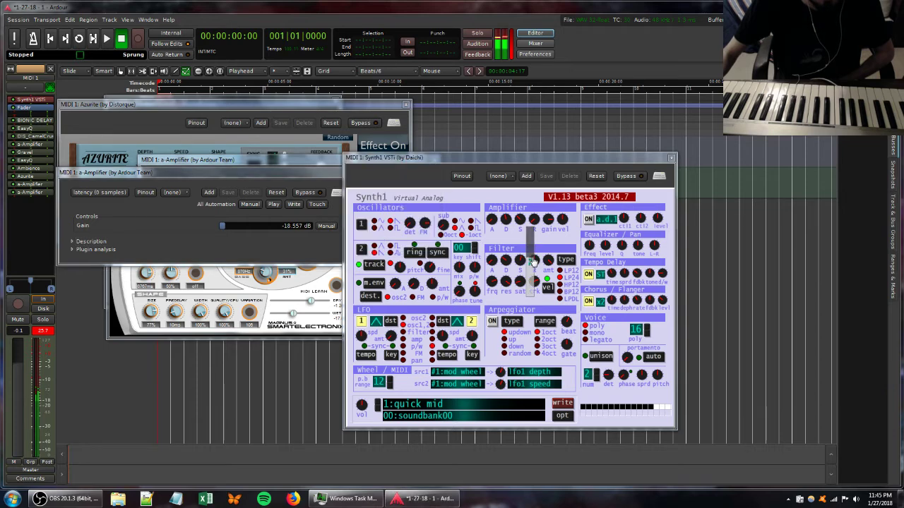
Add one more a-Amplifier at the end of MIDI 1's plugin chain and lower its gain.
{"action": "right_click", "coordinate": [21, 214]}
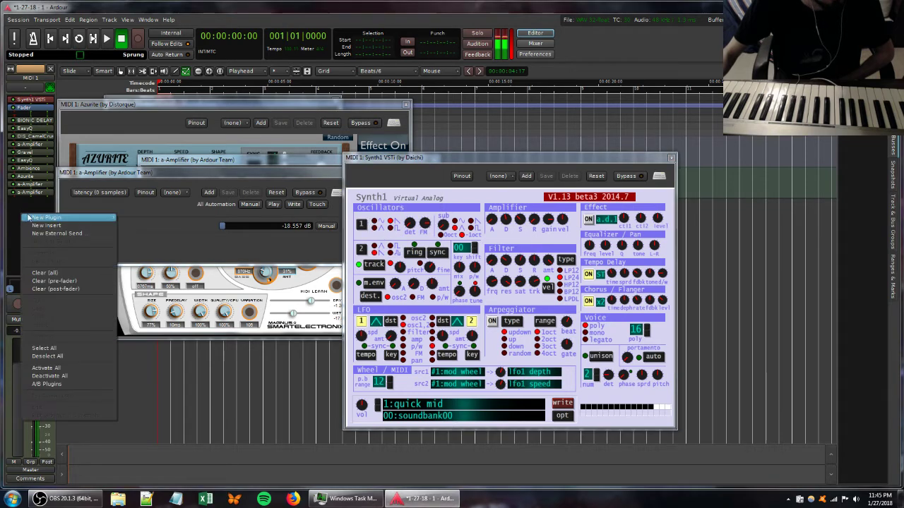
{"action": "mouse_move", "coordinate": [59, 219]}
{"action": "mouse_move", "coordinate": [185, 219]}
{"action": "left_click", "coordinate": [224, 218]}
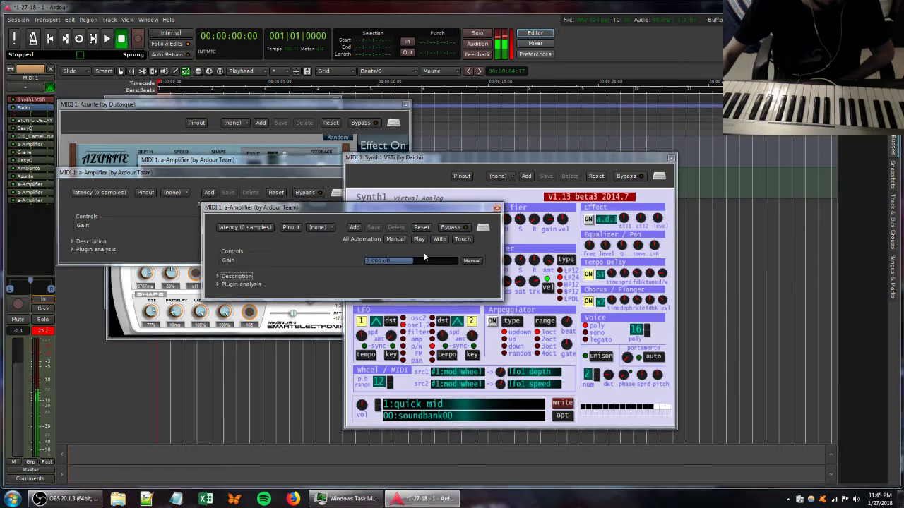
{"action": "left_click_drag", "start_coordinate": [412, 260], "coordinate": [392, 263]}
Adjust the filter tracking, release and resonance in MIDI 1's Synth1, and select Azurite in the plugin chain.
{"action": "left_click", "coordinate": [515, 281]}
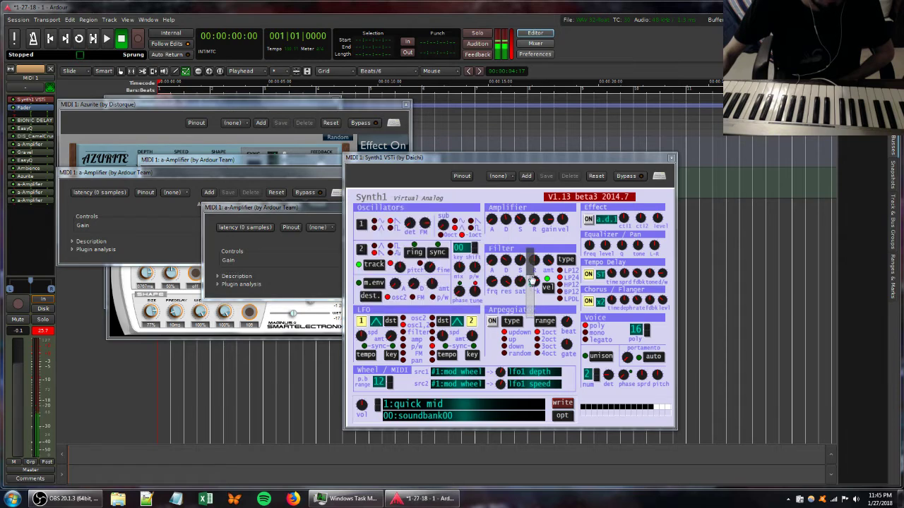
{"action": "left_click_drag", "start_coordinate": [524, 266], "coordinate": [532, 261]}
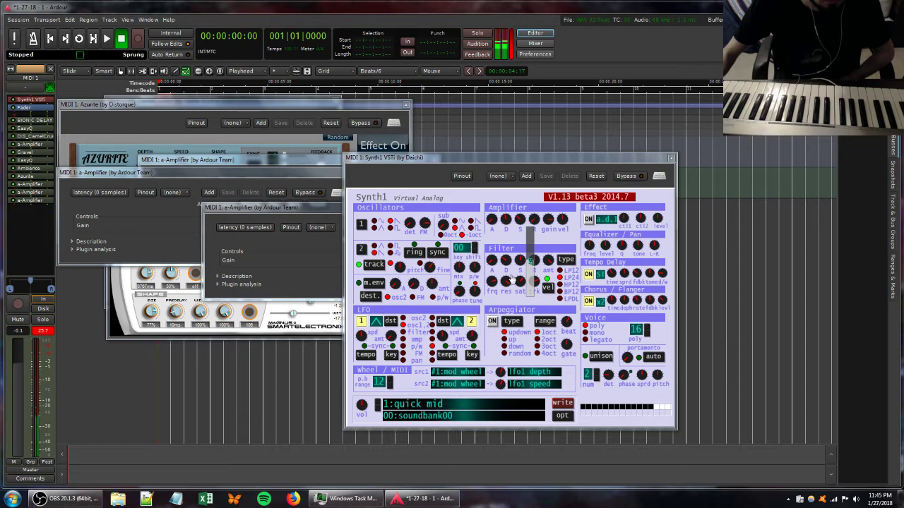
{"action": "left_click_drag", "start_coordinate": [507, 283], "coordinate": [505, 270]}
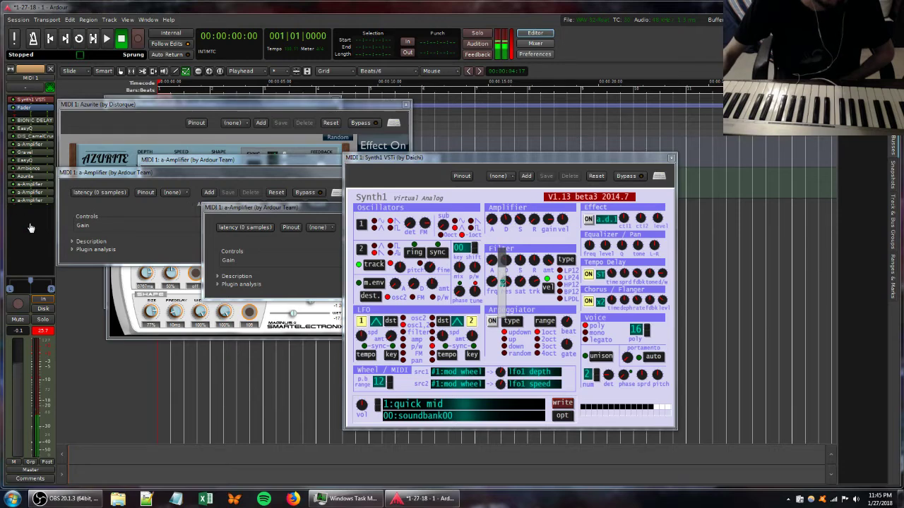
{"action": "mouse_move", "coordinate": [408, 225]}
{"action": "left_mouse_down"}
{"action": "mouse_move", "coordinate": [419, 258]}
{"action": "mouse_move", "coordinate": [418, 241]}
{"action": "mouse_move", "coordinate": [394, 227]}
{"action": "mouse_move", "coordinate": [394, 235]}
{"action": "left_mouse_up"}
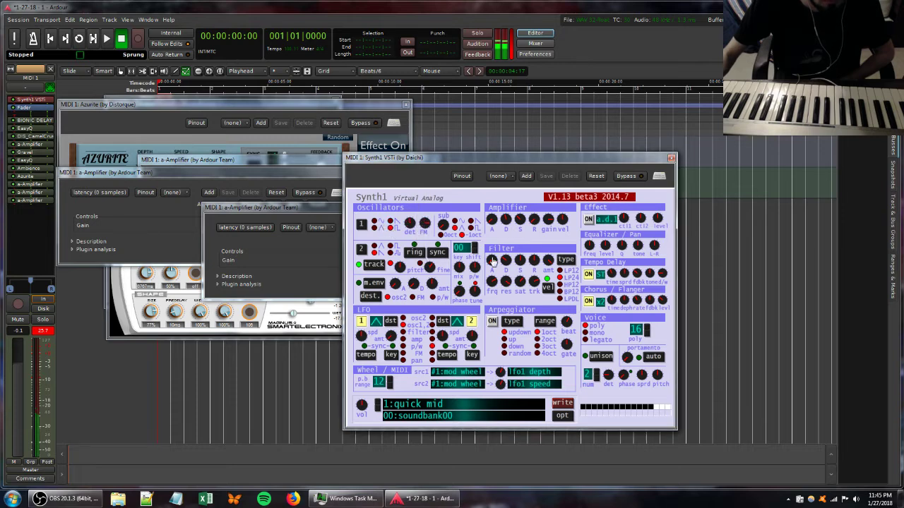
{"action": "left_click", "coordinate": [32, 177]}
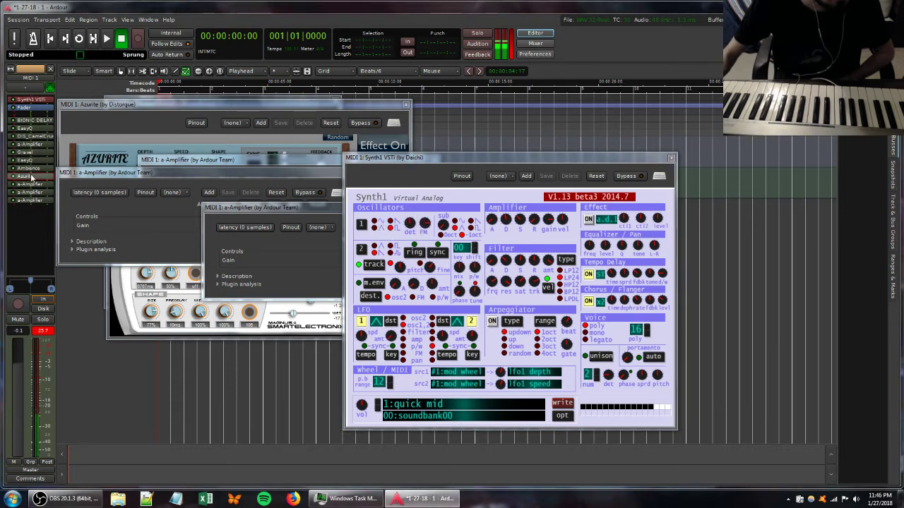
Open Azurite from MIDI 1's plugin chain and adjust the filter tracking in Synth1.
{"action": "double_click", "coordinate": [31, 176]}
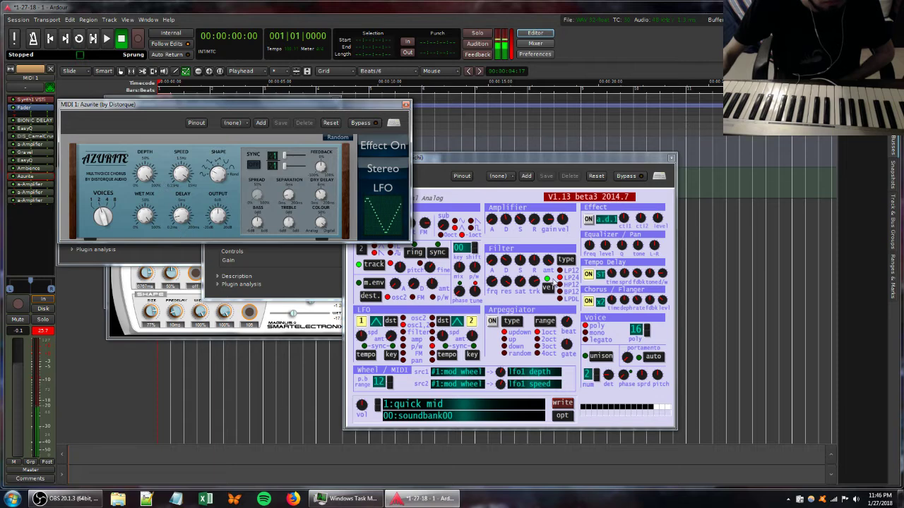
{"action": "mouse_move", "coordinate": [531, 283]}
{"action": "left_mouse_down"}
{"action": "mouse_move", "coordinate": [534, 261]}
{"action": "mouse_move", "coordinate": [531, 275]}
{"action": "left_mouse_up"}
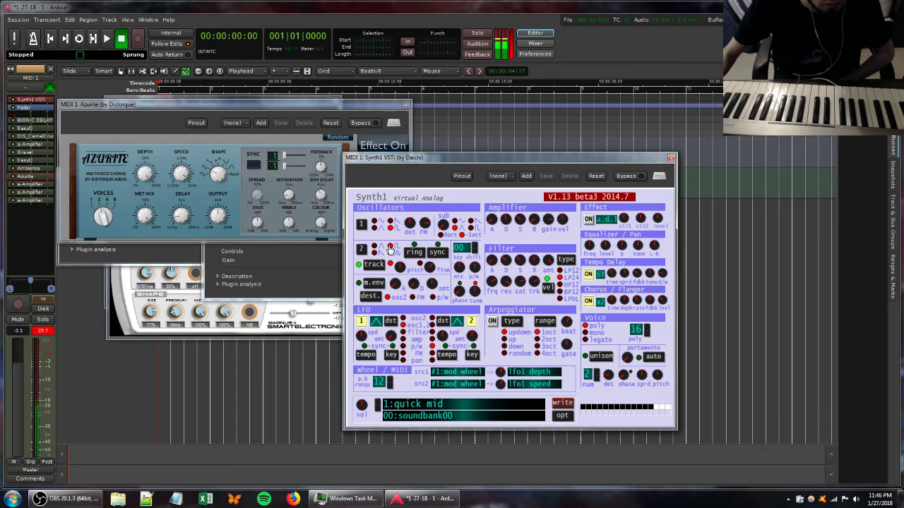
Open Gravel on MIDI 1 and set Decimation to 0.098, Drive to 14.71 and Bit Depth to 1.78.
{"action": "double_click", "coordinate": [26, 152]}
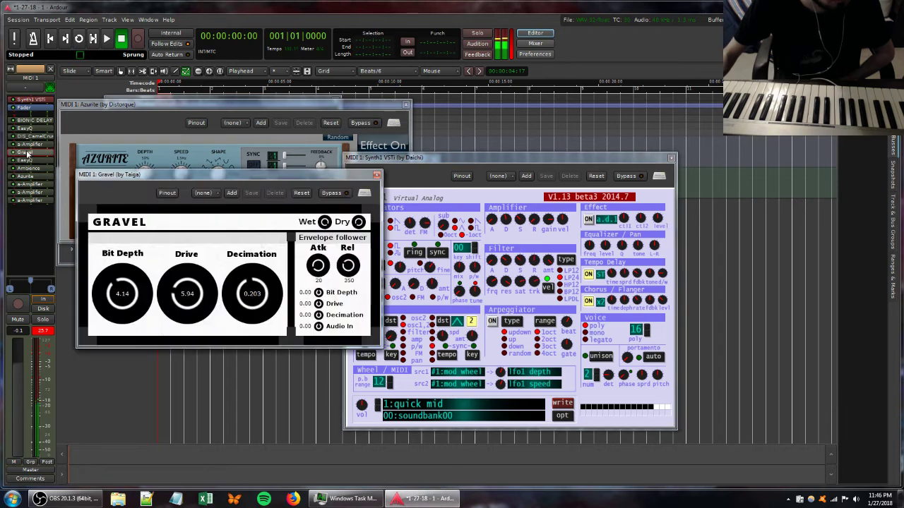
{"action": "left_click_drag", "start_coordinate": [252, 295], "coordinate": [245, 306]}
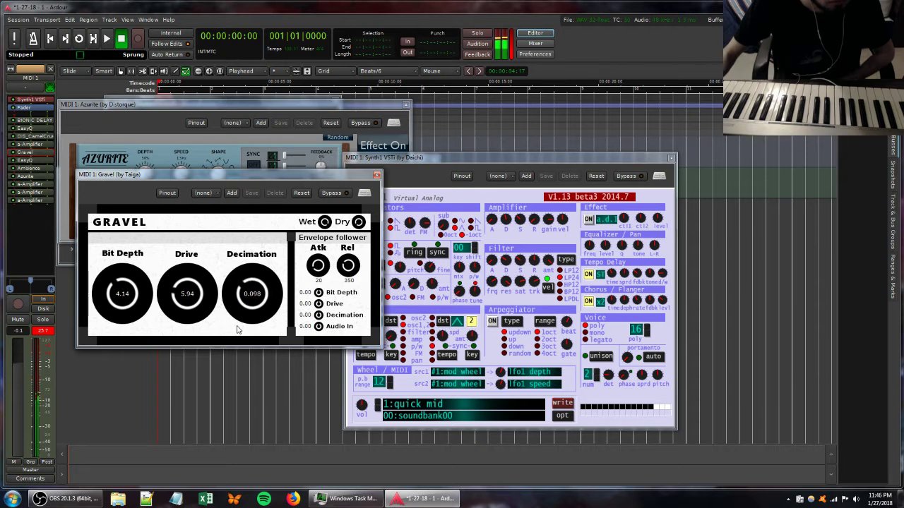
{"action": "left_click_drag", "start_coordinate": [187, 297], "coordinate": [167, 219]}
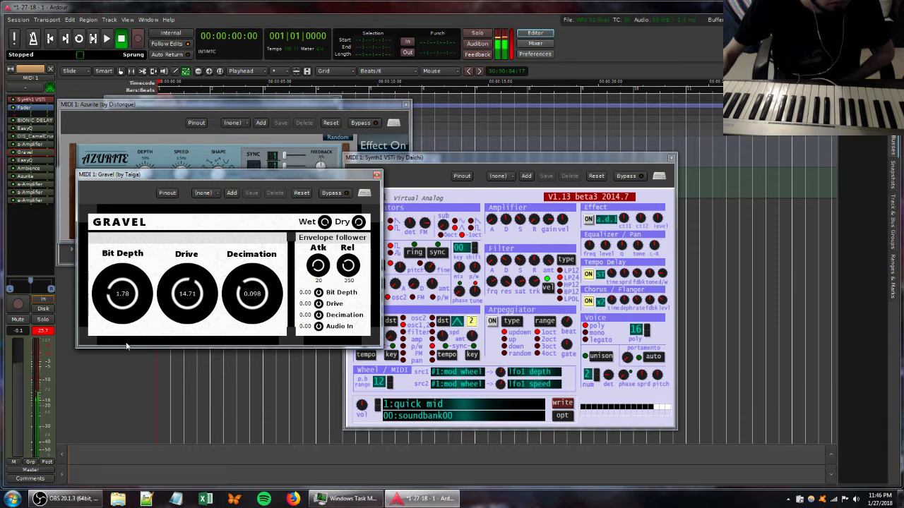
Adjust the filter release, saturation and tracking in MIDI 1's Synth1, and bring the Azurite window forward.
{"action": "left_click_drag", "start_coordinate": [521, 264], "coordinate": [531, 282]}
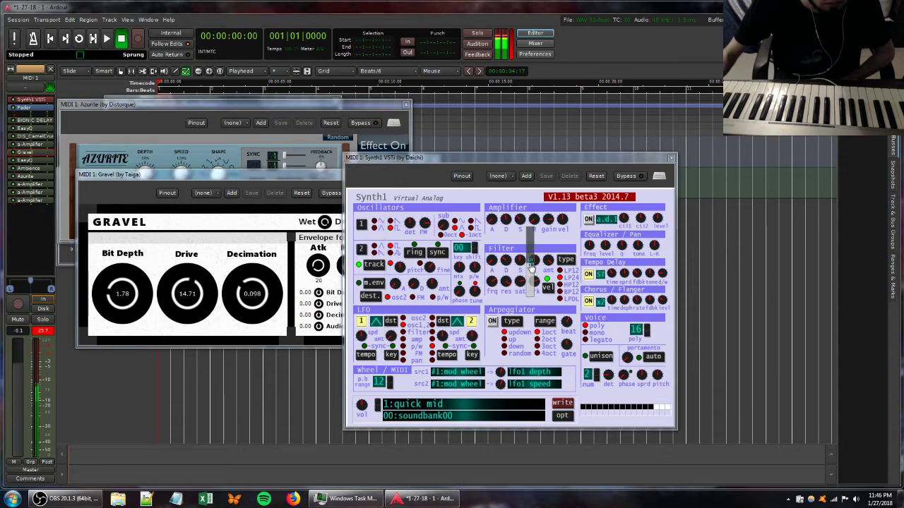
{"action": "left_click_drag", "start_coordinate": [532, 271], "coordinate": [518, 258]}
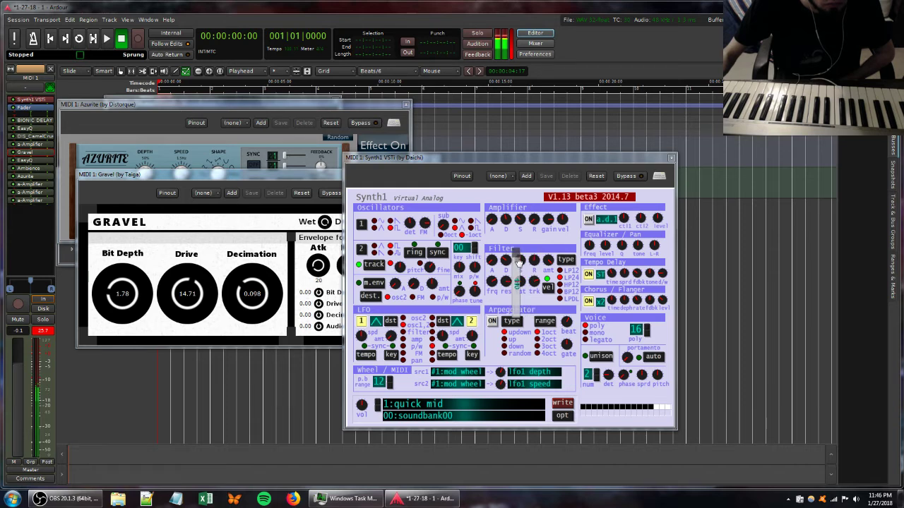
{"action": "left_click", "coordinate": [159, 163]}
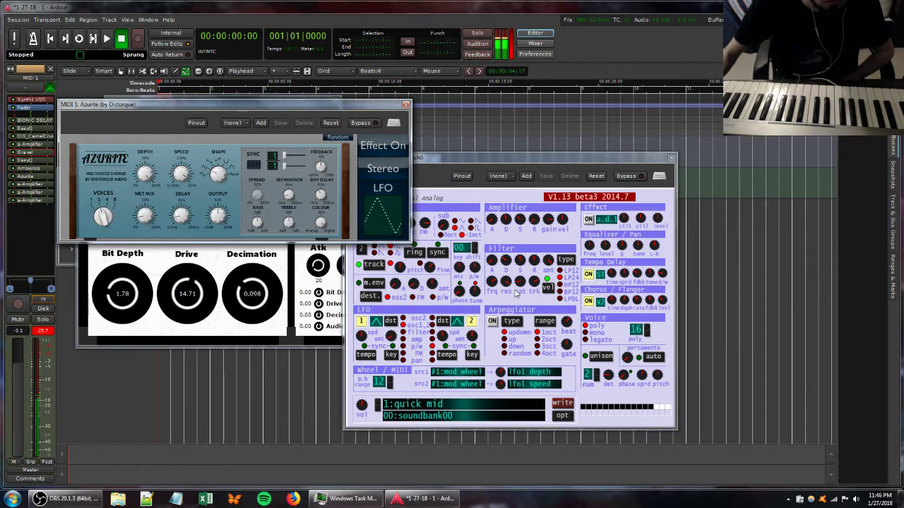
{"action": "left_click", "coordinate": [520, 259]}
{"action": "left_click_drag", "start_coordinate": [517, 259], "coordinate": [510, 285]}
{"action": "mouse_move", "coordinate": [534, 282]}
{"action": "left_mouse_down"}
{"action": "mouse_move", "coordinate": [533, 305]}
{"action": "mouse_move", "coordinate": [534, 281]}
{"action": "left_mouse_up"}
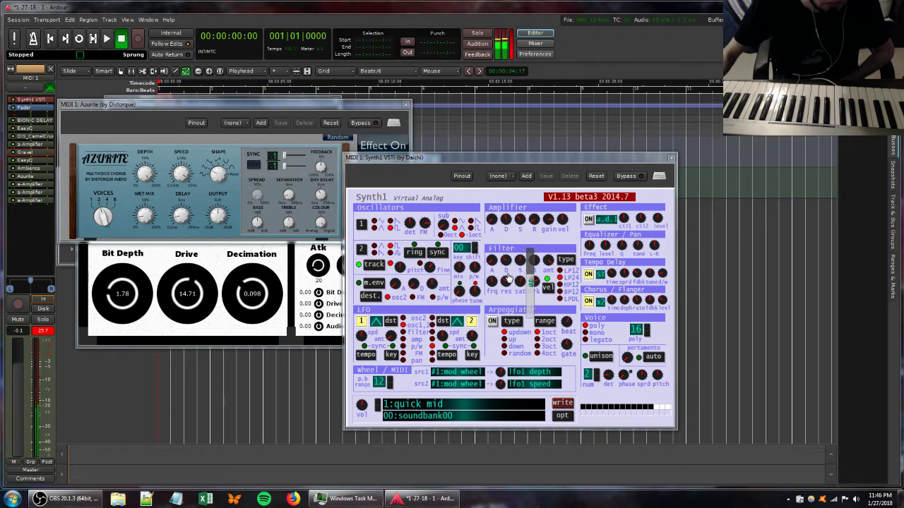
Set Gravel's Drive to 3.68, Decimation to 0.150 and Bit Depth to 24.00.
{"action": "left_click_drag", "start_coordinate": [199, 301], "coordinate": [261, 424]}
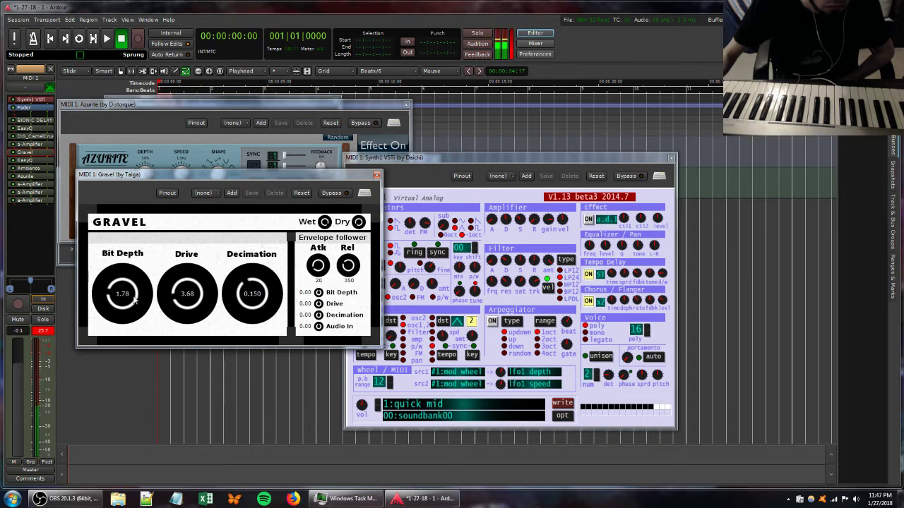
{"action": "left_click_drag", "start_coordinate": [134, 300], "coordinate": [148, 71]}
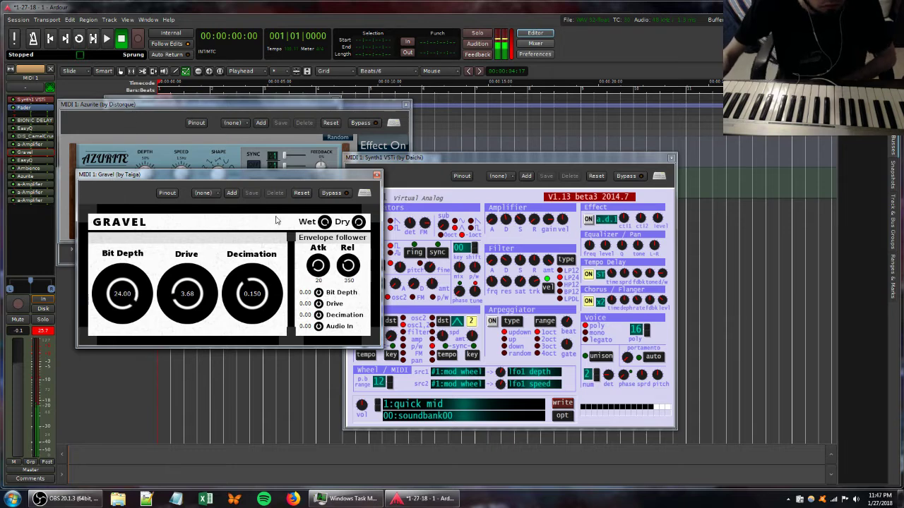
Set the gain of the last a-Amplifier on MIDI 1 to about -4.536 dB and close its window.
{"action": "double_click", "coordinate": [37, 200]}
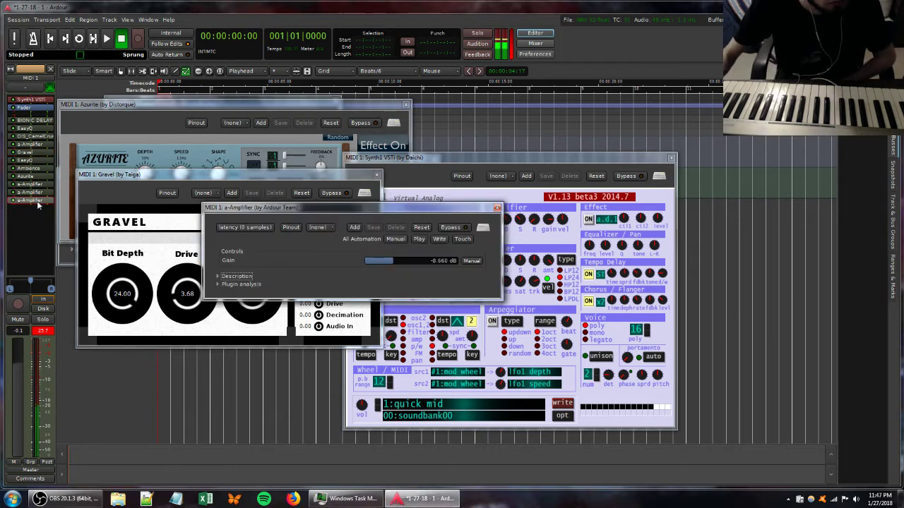
{"action": "left_click_drag", "start_coordinate": [396, 264], "coordinate": [404, 262]}
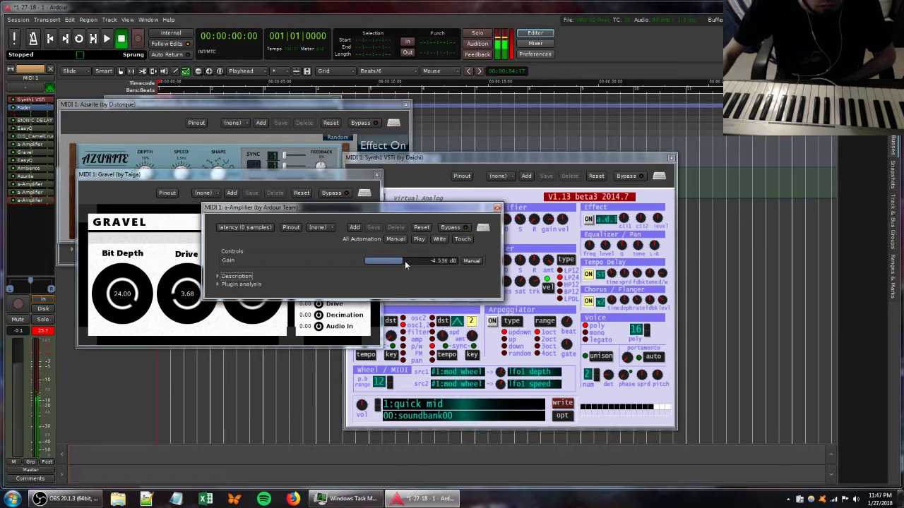
{"action": "left_click", "coordinate": [498, 209]}
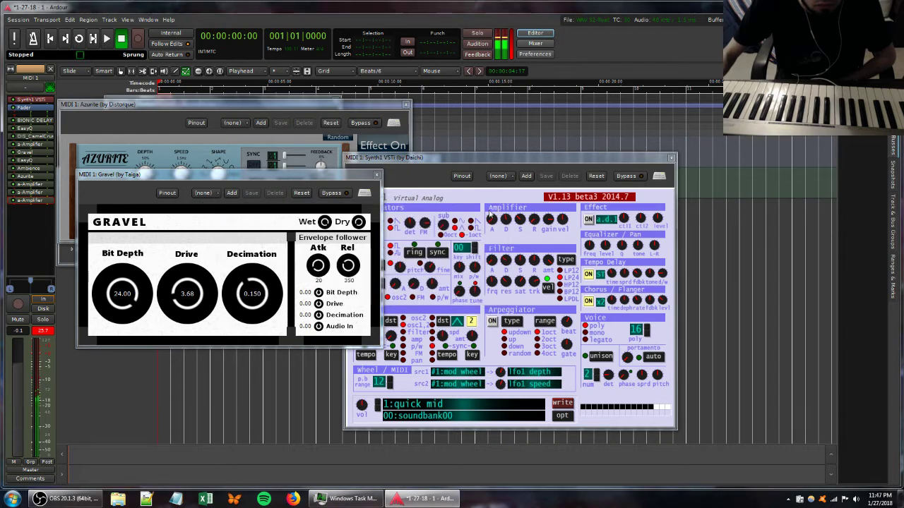
Set Gravel's Decimation to 1.000.
{"action": "left_click", "coordinate": [525, 223]}
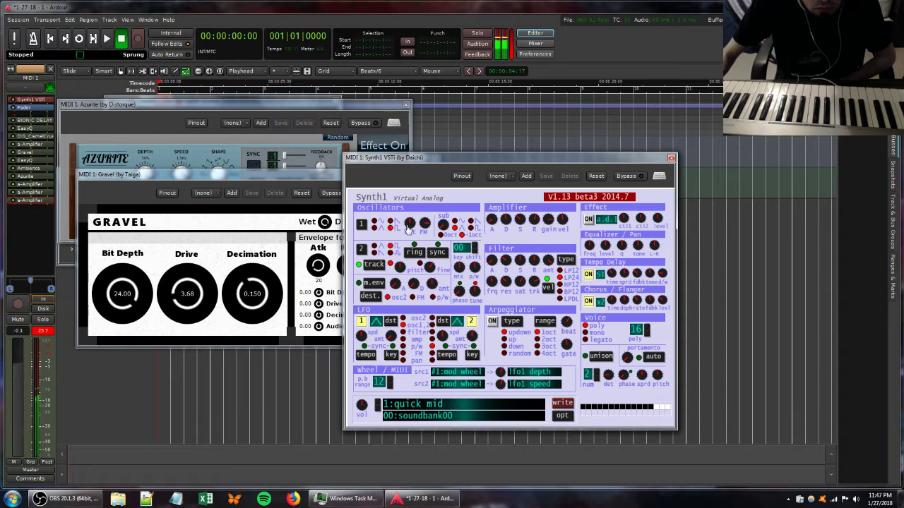
{"action": "left_click_drag", "start_coordinate": [254, 297], "coordinate": [240, 150]}
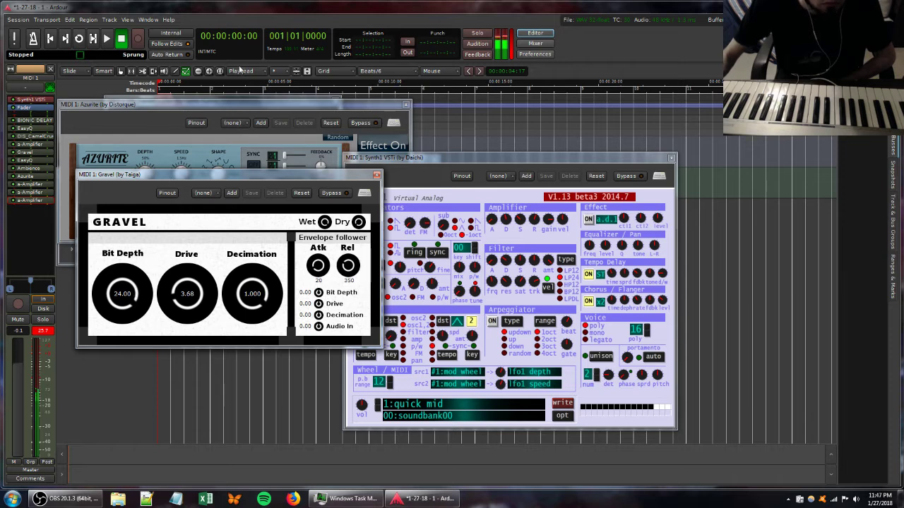
Bypass Azurite on MIDI 1 and adjust the filter resonance and tracking in Synth1.
{"action": "left_click", "coordinate": [227, 105]}
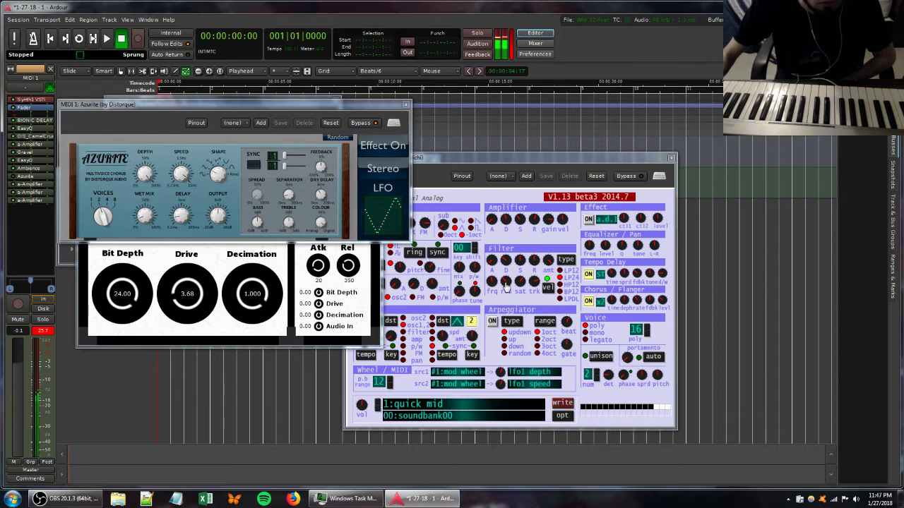
{"action": "left_click_drag", "start_coordinate": [506, 286], "coordinate": [532, 281]}
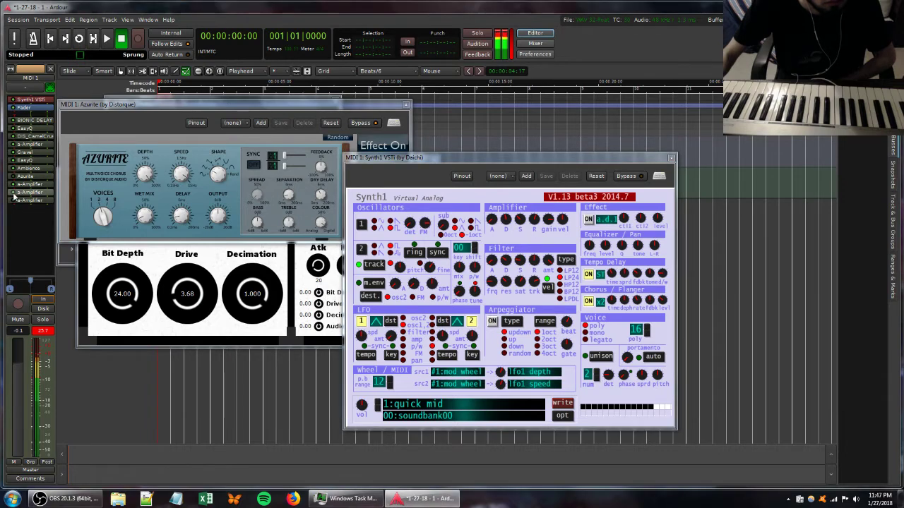
Raise the gain of the second a-Amplifier after Azurite and set Gravel's Drive to 4.51.
{"action": "double_click", "coordinate": [14, 192]}
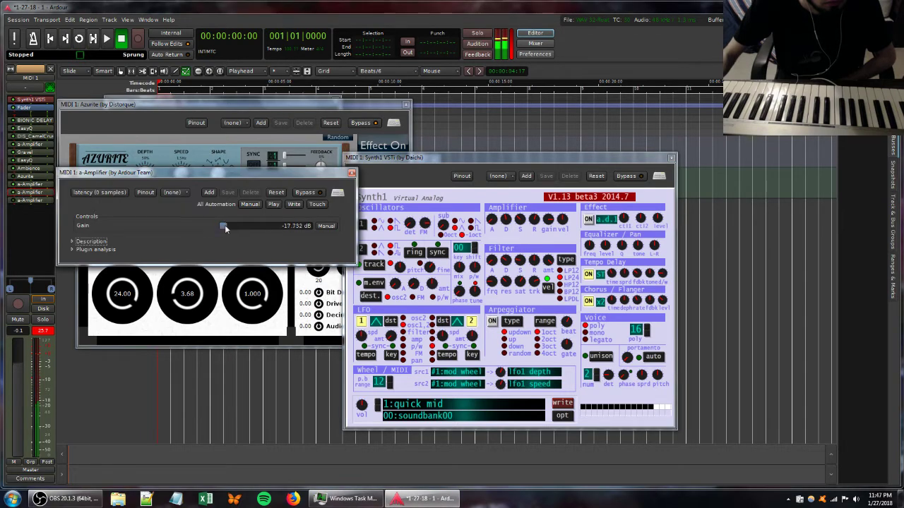
{"action": "left_click_drag", "start_coordinate": [225, 228], "coordinate": [246, 226]}
{"action": "left_click_drag", "start_coordinate": [187, 303], "coordinate": [179, 312]}
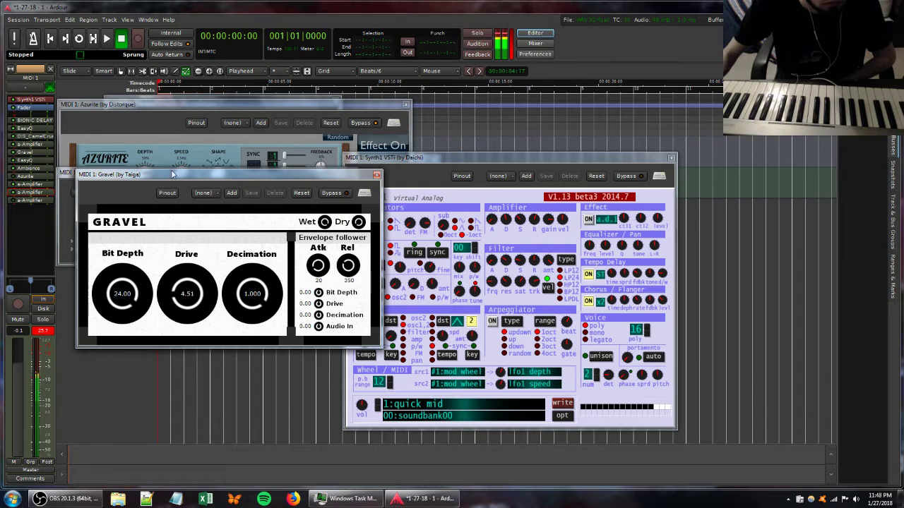
Close the Azurite window and move Ambience to the end of MIDI 1's plugin chain.
{"action": "left_click", "coordinate": [253, 107]}
{"action": "left_click", "coordinate": [405, 105]}
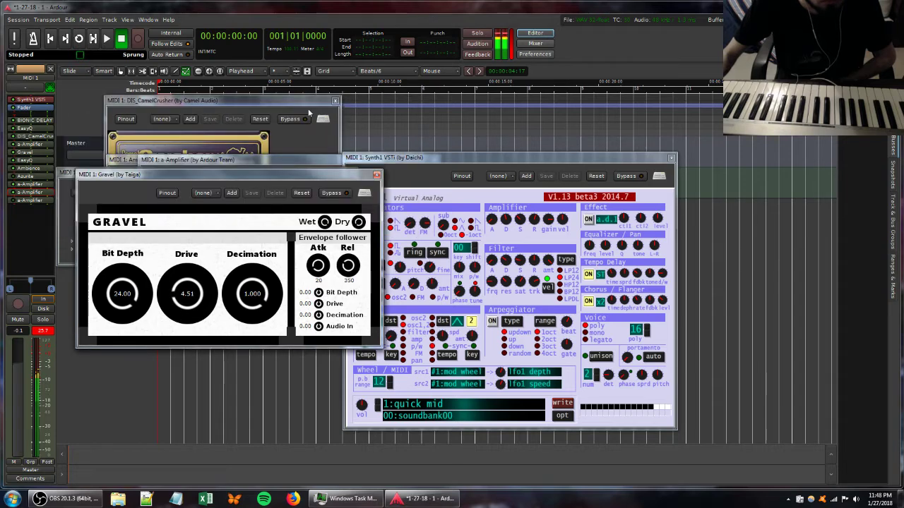
{"action": "left_click_drag", "start_coordinate": [28, 168], "coordinate": [30, 224]}
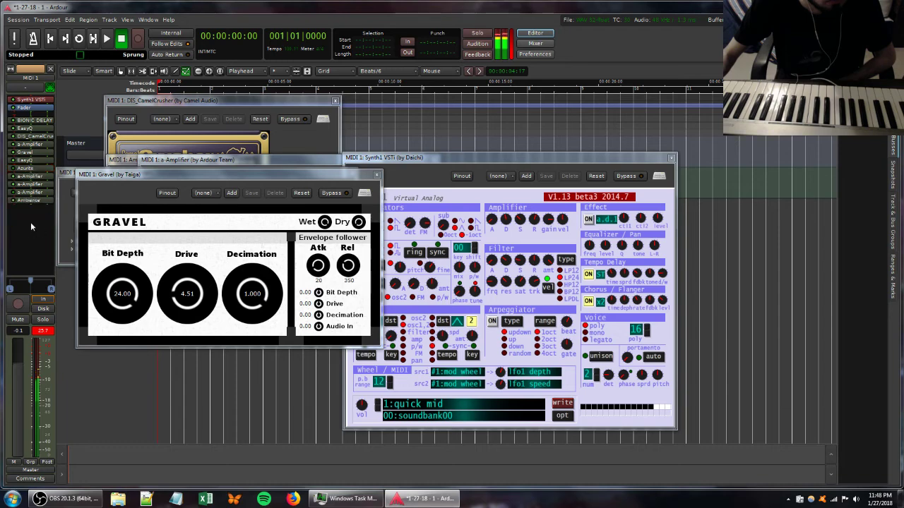
Open Ambience and set its Dry level to about -20.4 dB and Wet level to about 1.0 dB.
{"action": "double_click", "coordinate": [34, 202]}
{"action": "double_click", "coordinate": [29, 200]}
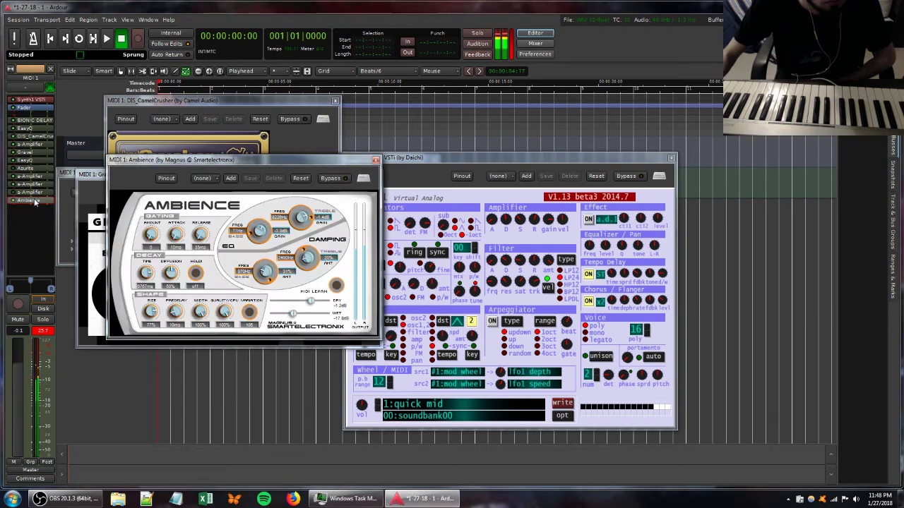
{"action": "left_click_drag", "start_coordinate": [300, 318], "coordinate": [295, 300]}
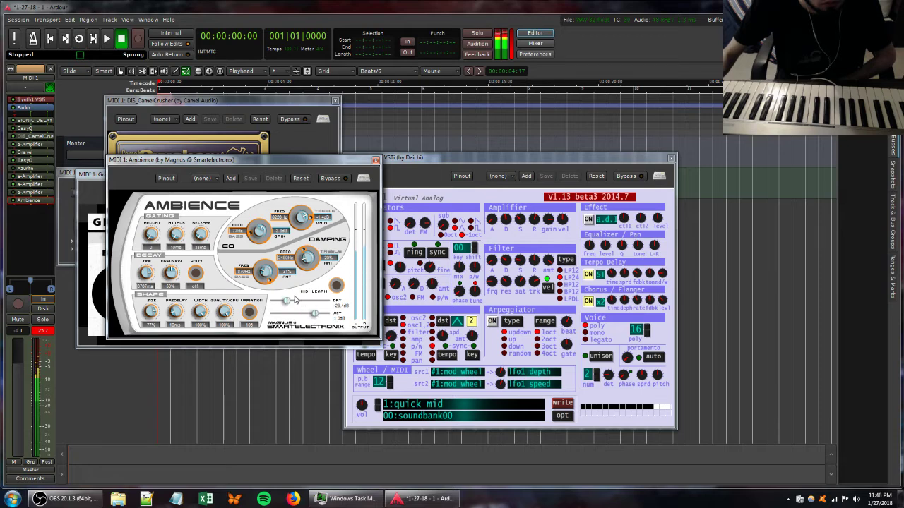
Adjust the filter resonance and release in Synth1, and lower Ambience's Dry level further.
{"action": "left_click", "coordinate": [494, 284]}
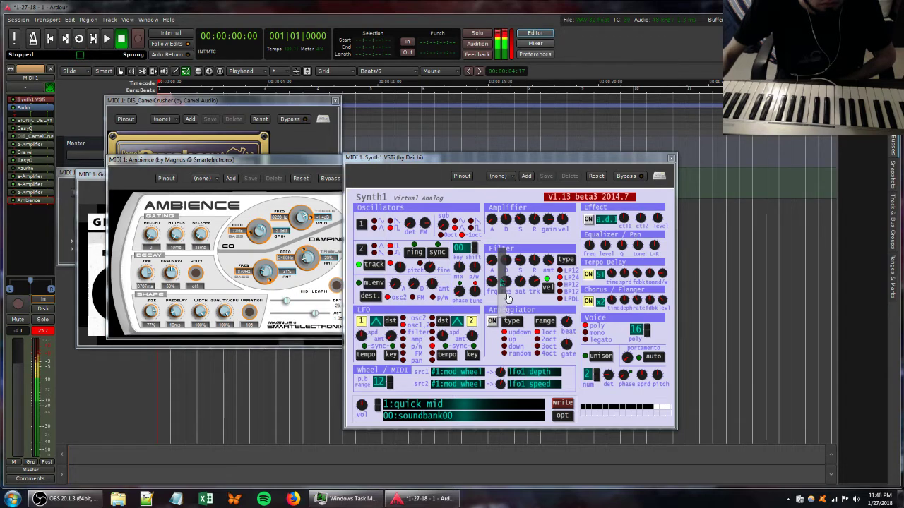
{"action": "left_click_drag", "start_coordinate": [506, 295], "coordinate": [507, 286]}
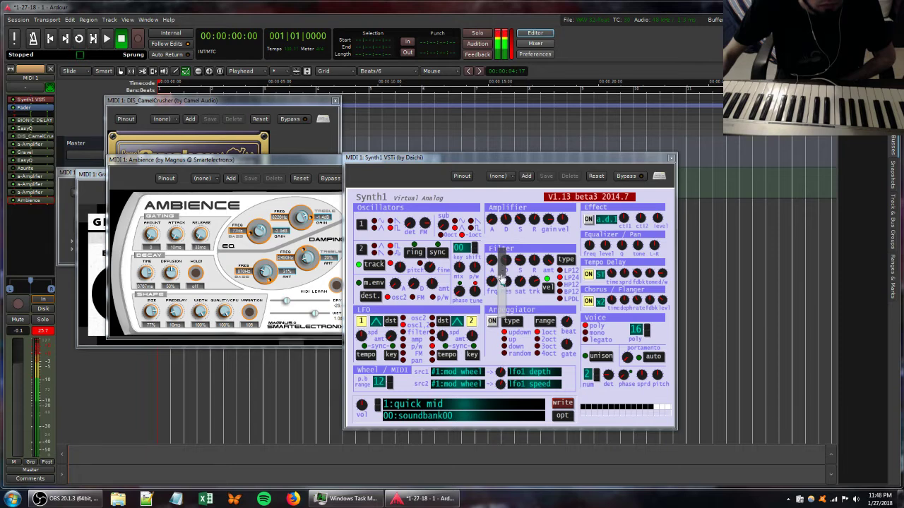
{"action": "left_click_drag", "start_coordinate": [533, 261], "coordinate": [532, 288]}
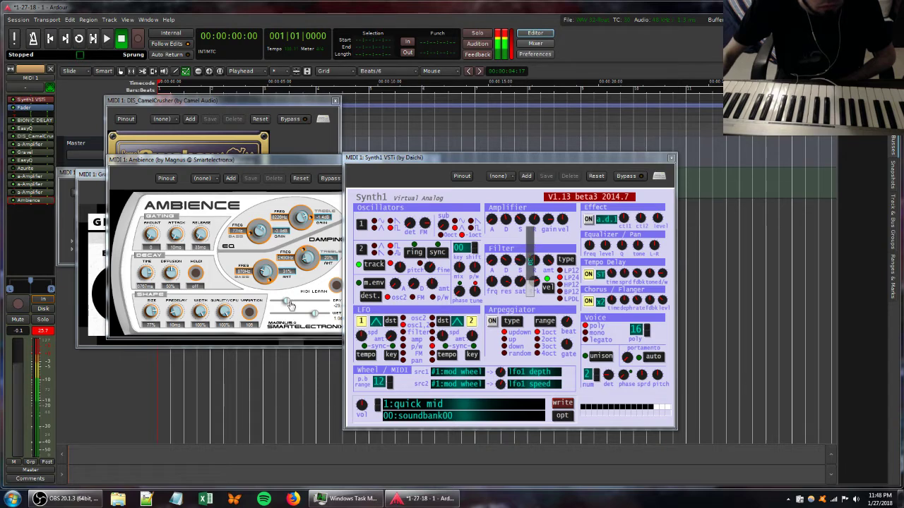
{"action": "left_click_drag", "start_coordinate": [289, 302], "coordinate": [278, 302]}
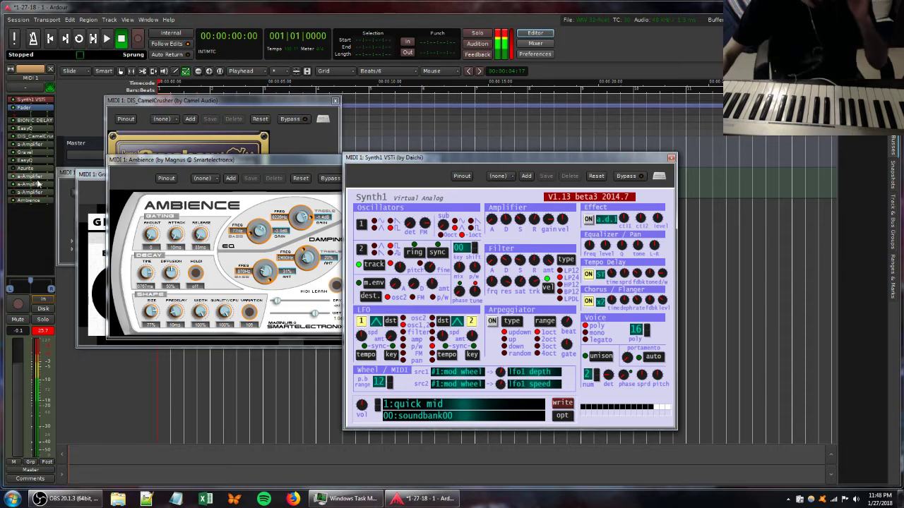
In the EasyQ after Gravel, move the 620 Hz band to 220.19 Hz at 4.1 dB and add a 3657.1 Hz peak at 14.3 dB, 3.37 oct.
{"action": "double_click", "coordinate": [31, 161]}
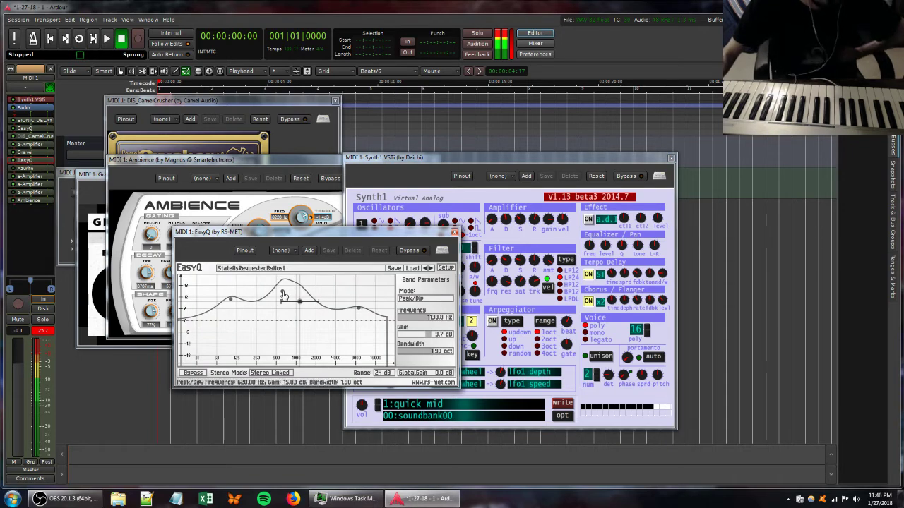
{"action": "left_click_drag", "start_coordinate": [282, 295], "coordinate": [254, 316]}
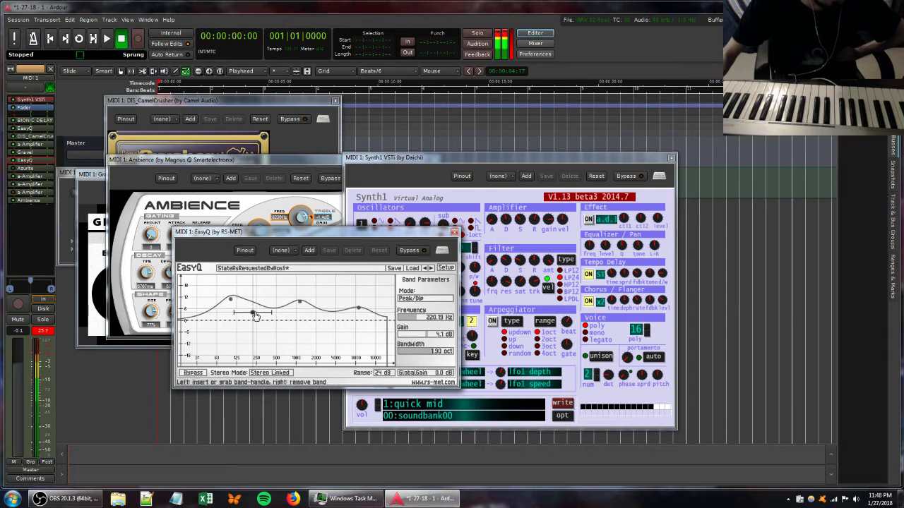
{"action": "left_click_drag", "start_coordinate": [336, 311], "coordinate": [365, 293]}
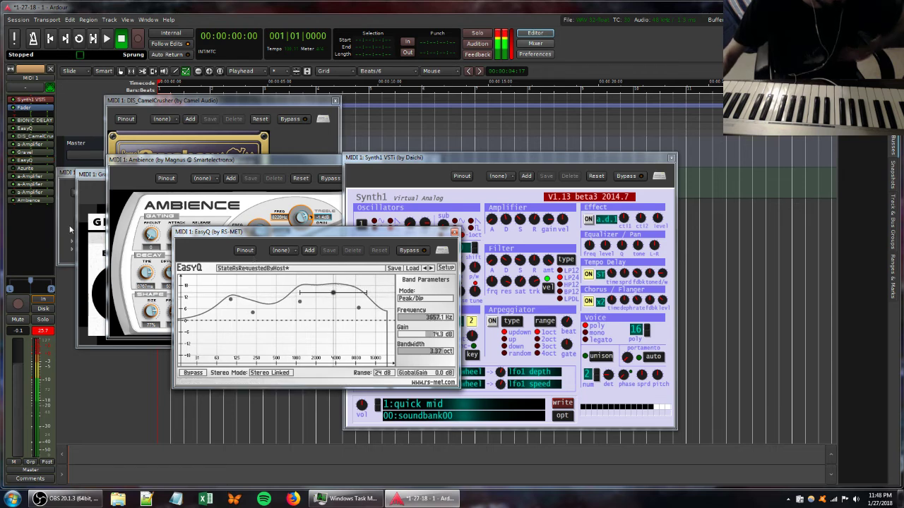
Reopen Gravel on MIDI 1 and set its Bit Depth to 2.74.
{"action": "double_click", "coordinate": [24, 152]}
{"action": "double_click", "coordinate": [23, 153]}
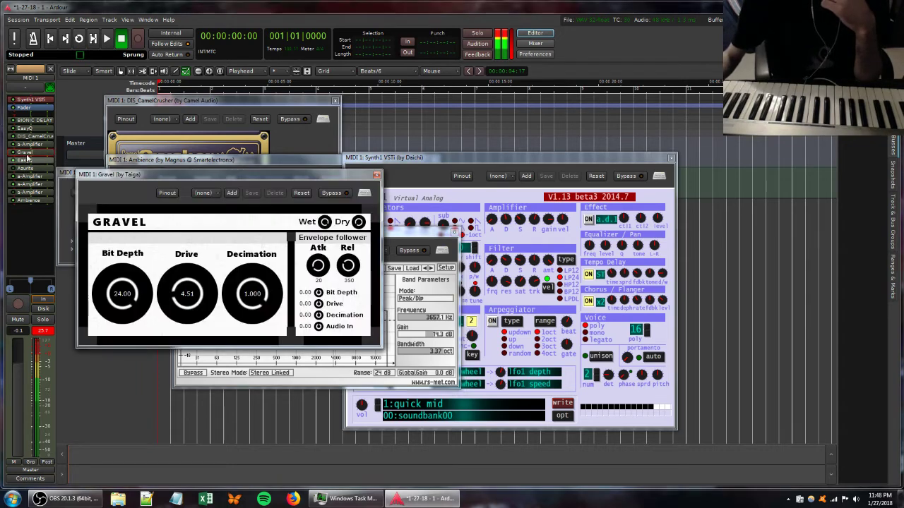
{"action": "left_click_drag", "start_coordinate": [120, 338], "coordinate": [121, 435]}
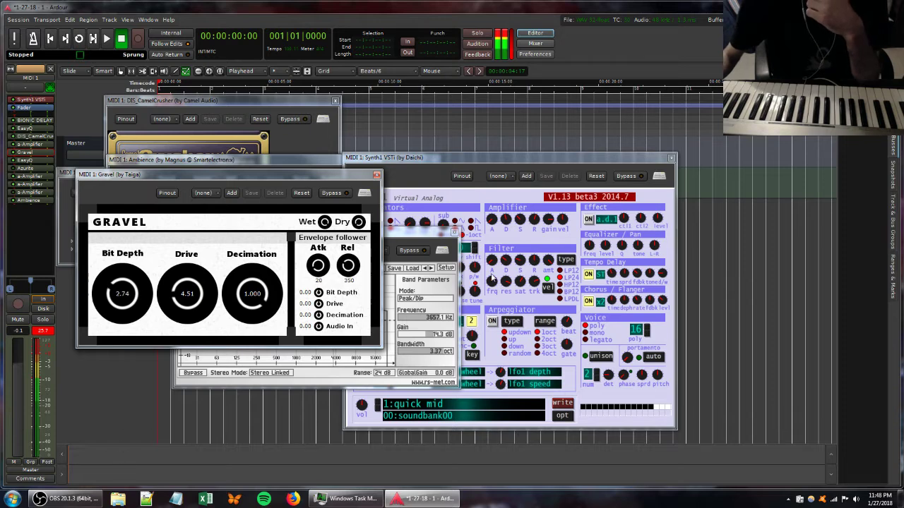
Adjust the filter tracking in Synth1 and change oscillator 1's waveform.
{"action": "left_click", "coordinate": [506, 286]}
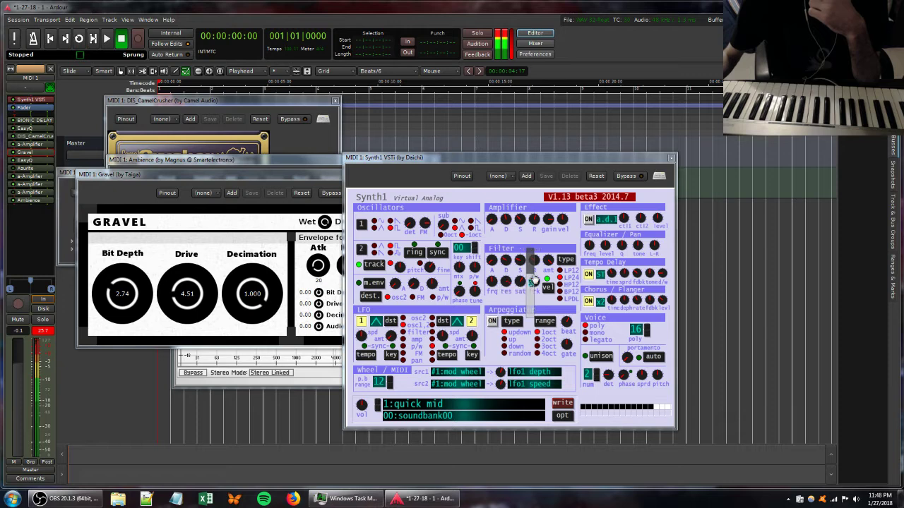
{"action": "left_click_drag", "start_coordinate": [529, 293], "coordinate": [528, 320]}
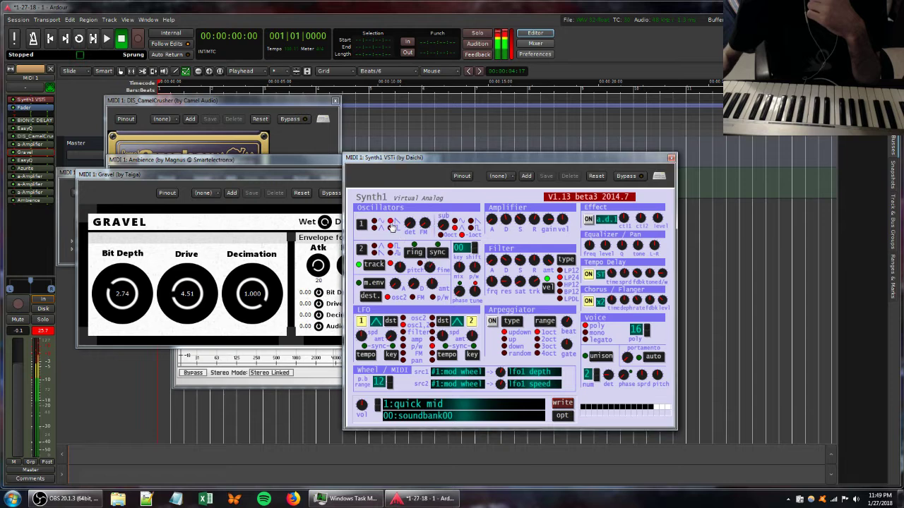
Lower Gravel's Drive to 1.00 and adjust the filter tracking, release and resonance in Synth1.
{"action": "left_click", "coordinate": [203, 300]}
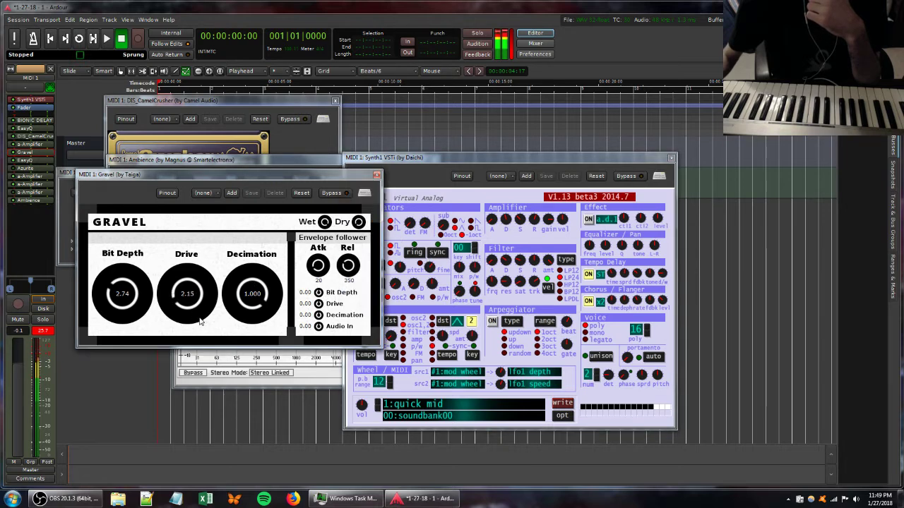
{"action": "left_click_drag", "start_coordinate": [201, 322], "coordinate": [204, 335]}
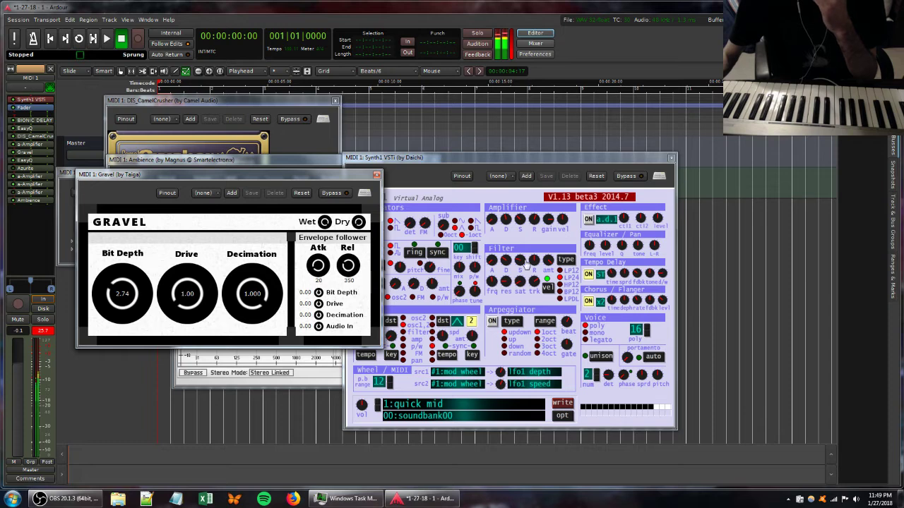
{"action": "left_click", "coordinate": [534, 282]}
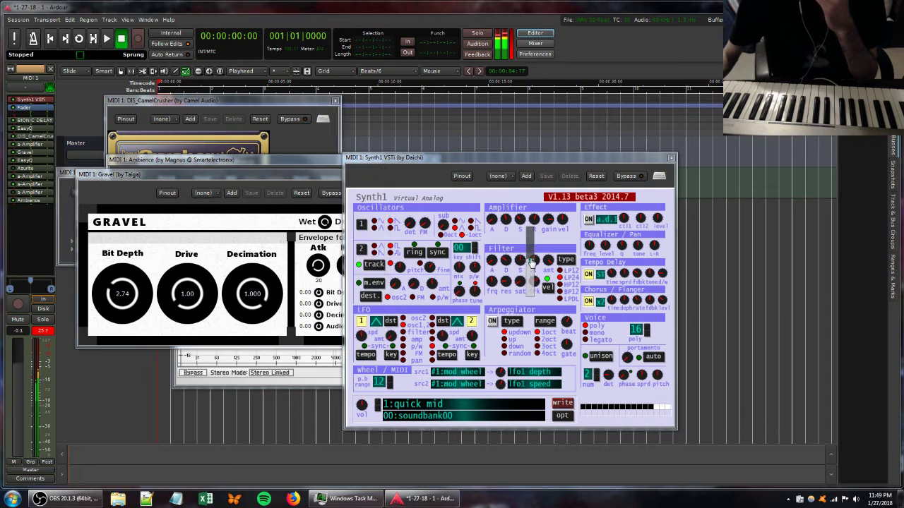
{"action": "left_click_drag", "start_coordinate": [532, 260], "coordinate": [507, 284]}
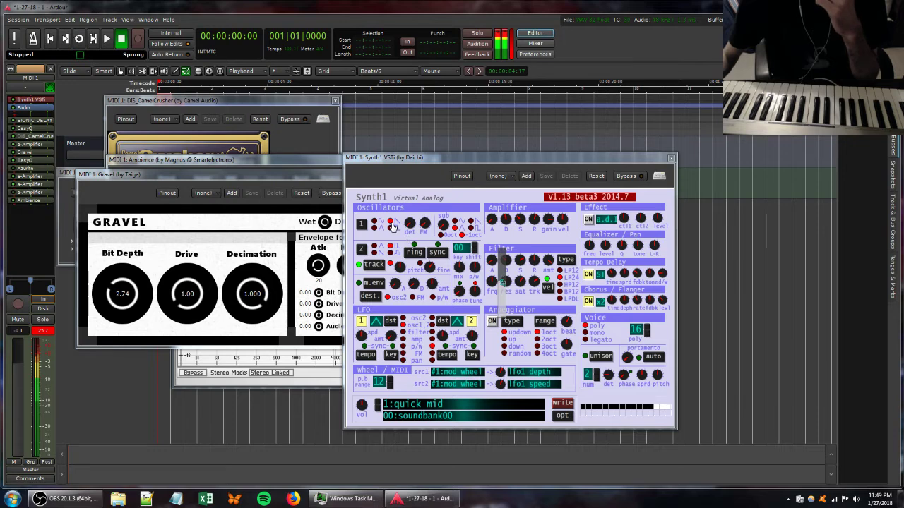
In the EasyQ after Gravel, move the 3657.1 Hz peak to 4310.2 Hz at 0.2 dB.
{"action": "left_click", "coordinate": [230, 385]}
{"action": "left_click_drag", "start_coordinate": [332, 293], "coordinate": [339, 323]}
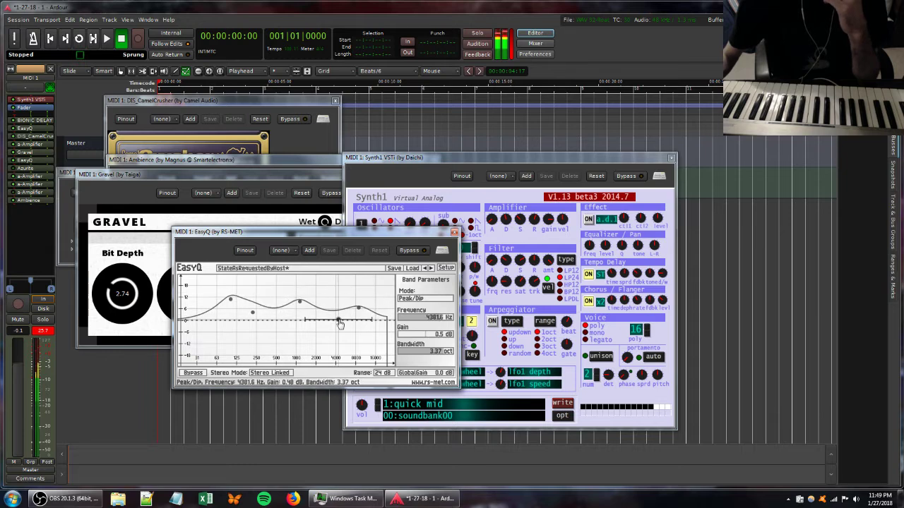
In the EasyQ before CamelCrusher, flatten the 5164.2 Hz peak and add a 174.11 Hz peak at 11.4 dB, 3.56 oct.
{"action": "double_click", "coordinate": [24, 161]}
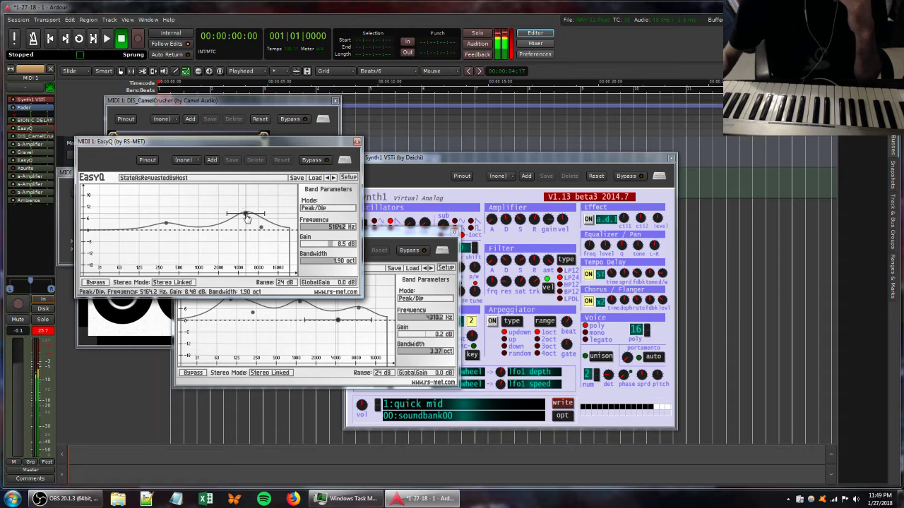
{"action": "left_click_drag", "start_coordinate": [245, 215], "coordinate": [242, 232]}
{"action": "left_click_drag", "start_coordinate": [152, 231], "coordinate": [137, 207]}
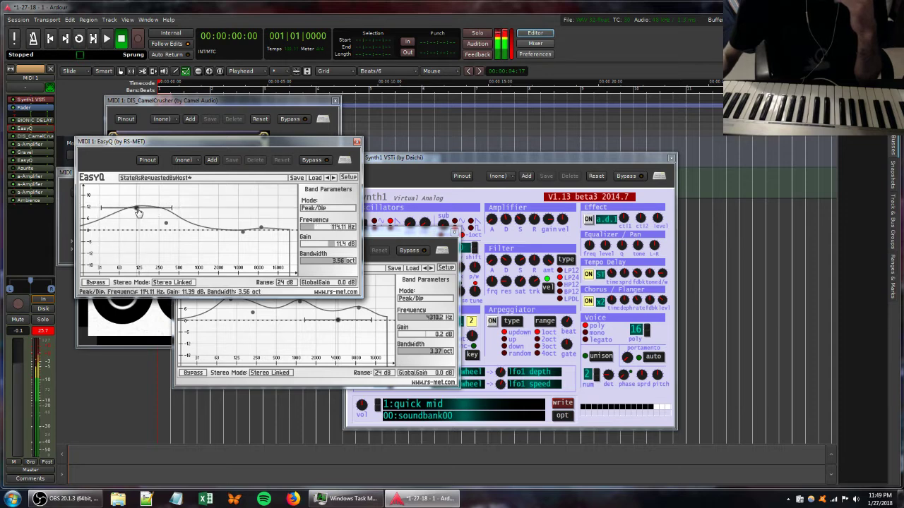
Adjust the filter resonance and saturation in Synth1, and set the middle a-Amplifier before Ambience to -4.536 dB gain.
{"action": "left_click", "coordinate": [497, 286]}
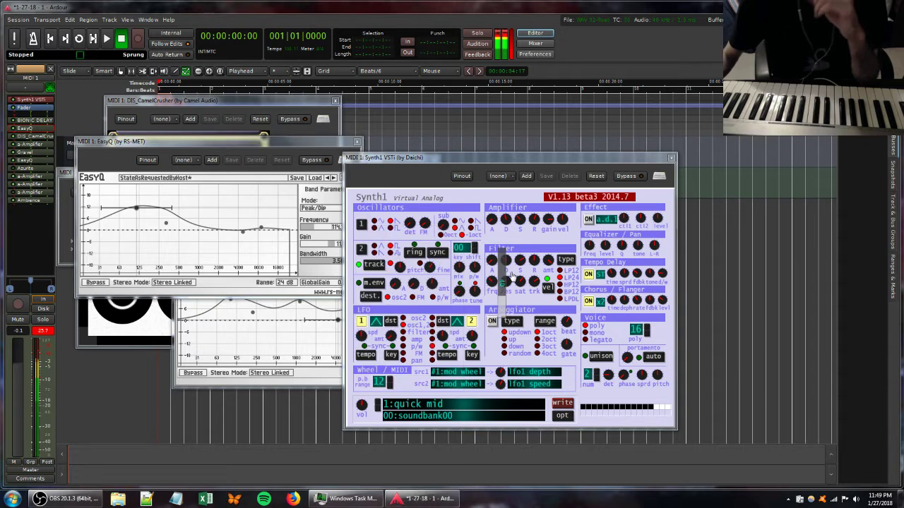
{"action": "mouse_move", "coordinate": [520, 260]}
{"action": "left_mouse_down"}
{"action": "mouse_move", "coordinate": [531, 248]}
{"action": "mouse_move", "coordinate": [518, 277]}
{"action": "left_mouse_up"}
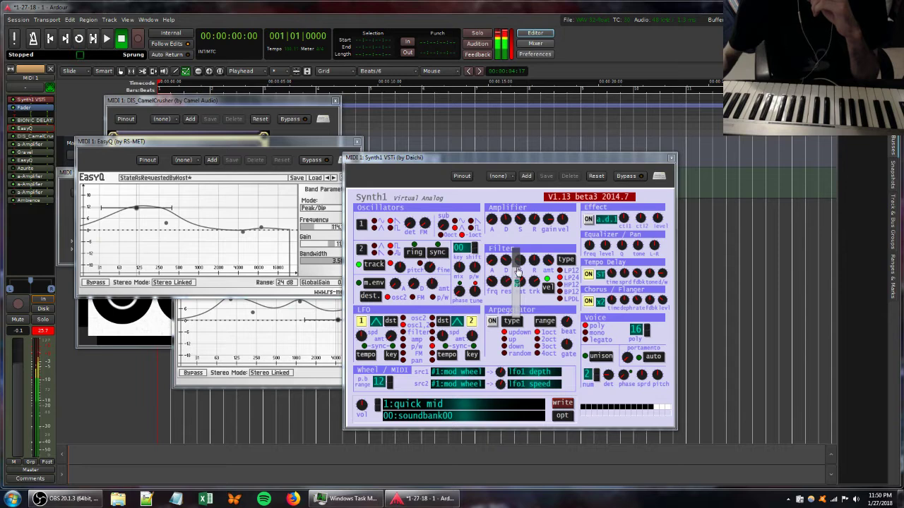
{"action": "left_click", "coordinate": [26, 186]}
{"action": "double_click", "coordinate": [26, 187]}
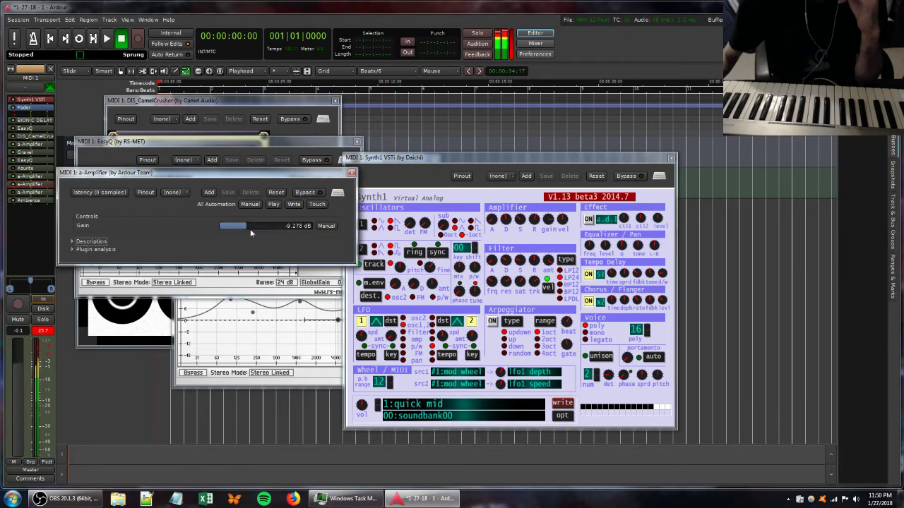
{"action": "left_click_drag", "start_coordinate": [248, 228], "coordinate": [258, 226]}
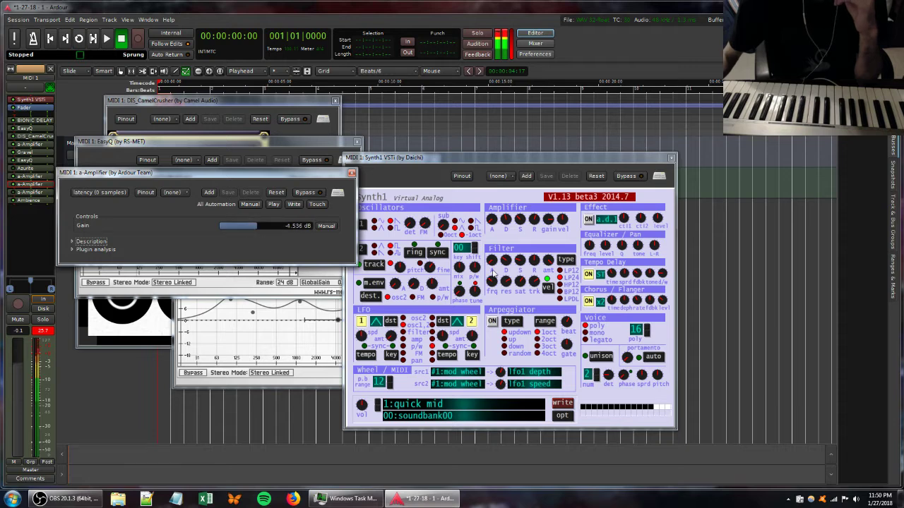
Adjust the filter tracking in Synth1 and set Gravel's Bit Depth to 9.49.
{"action": "left_click", "coordinate": [533, 288]}
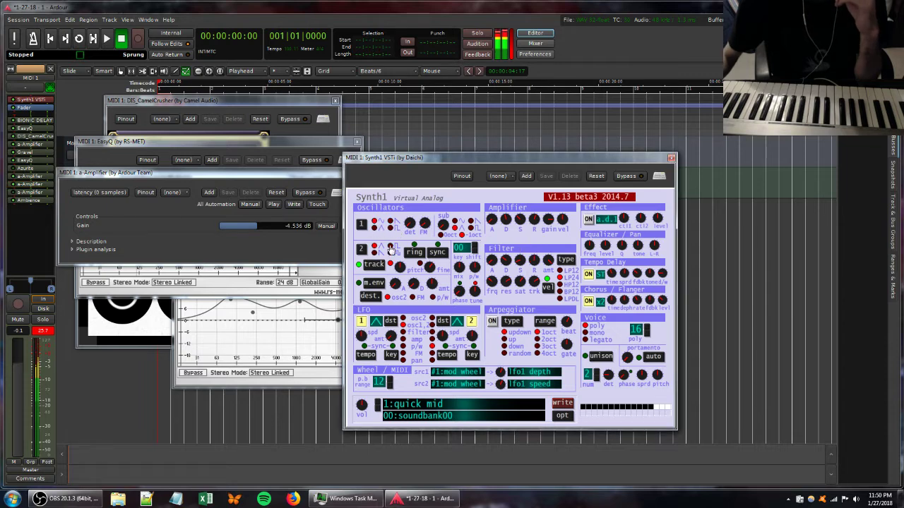
{"action": "left_click", "coordinate": [111, 344]}
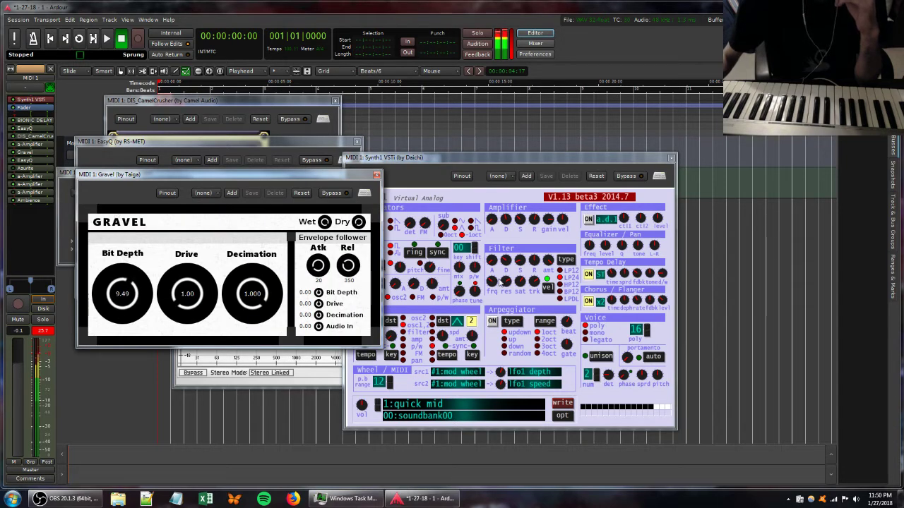
Raise the gain of the middle a-Amplifier between Azurite and Ambience to 1.051 dB.
{"action": "double_click", "coordinate": [28, 184]}
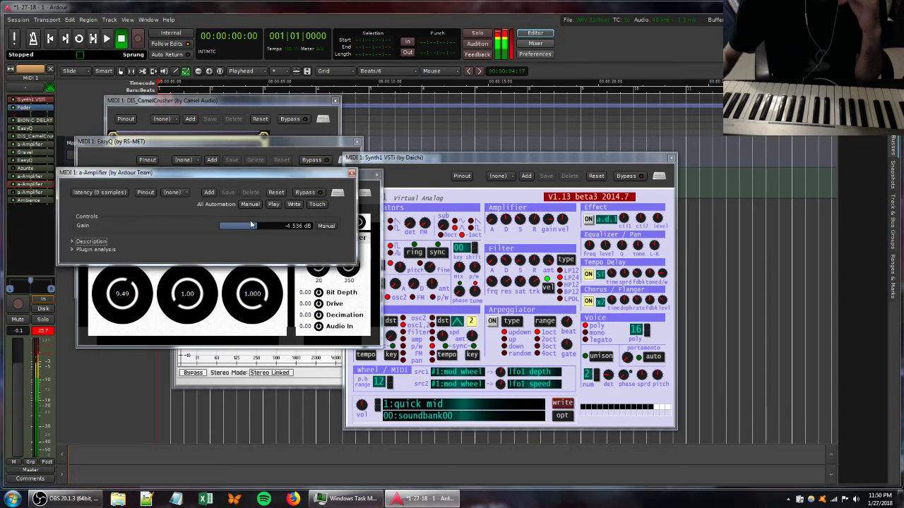
{"action": "left_click_drag", "start_coordinate": [252, 225], "coordinate": [267, 225]}
In the EasyQ before CamelCrusher, move the low-mid band to 1031.5 Hz at 10.2 dB and raise the flattened band to 8.2 dB near 3300 Hz.
{"action": "left_click", "coordinate": [284, 139]}
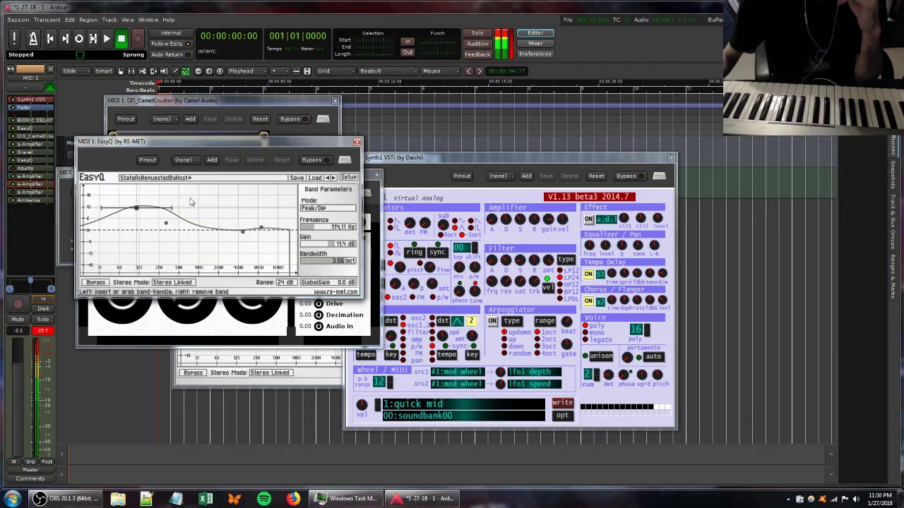
{"action": "left_click_drag", "start_coordinate": [167, 226], "coordinate": [201, 211]}
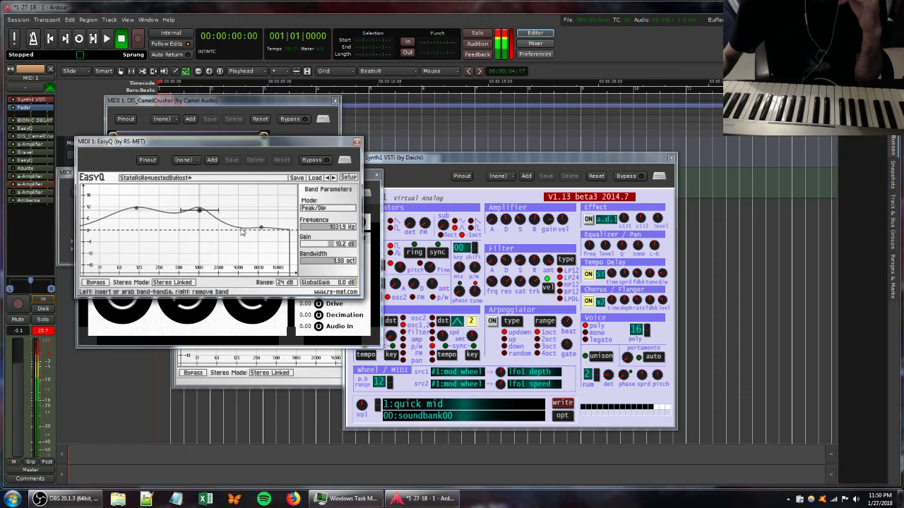
{"action": "left_click_drag", "start_coordinate": [242, 233], "coordinate": [232, 214]}
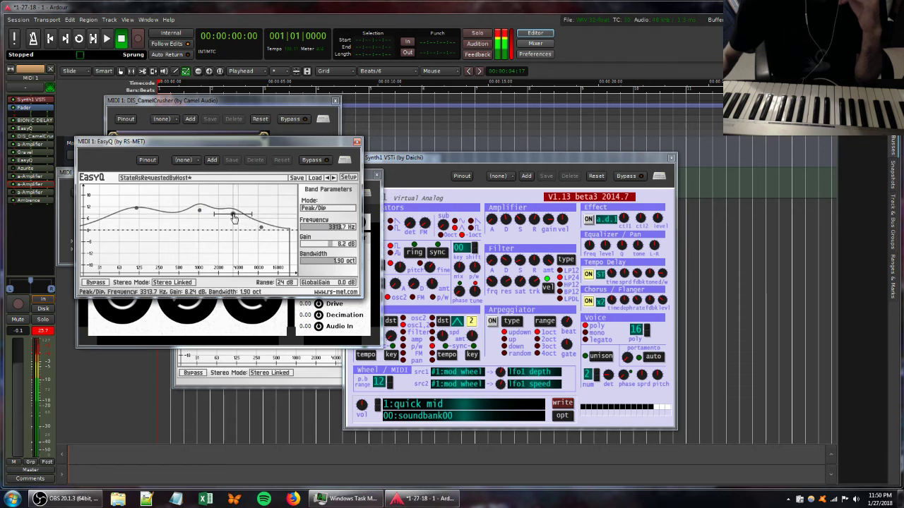
Open CamelCrusher on MIDI 1 and adjust the filter resonance in Synth1.
{"action": "double_click", "coordinate": [14, 136]}
{"action": "double_click", "coordinate": [21, 137]}
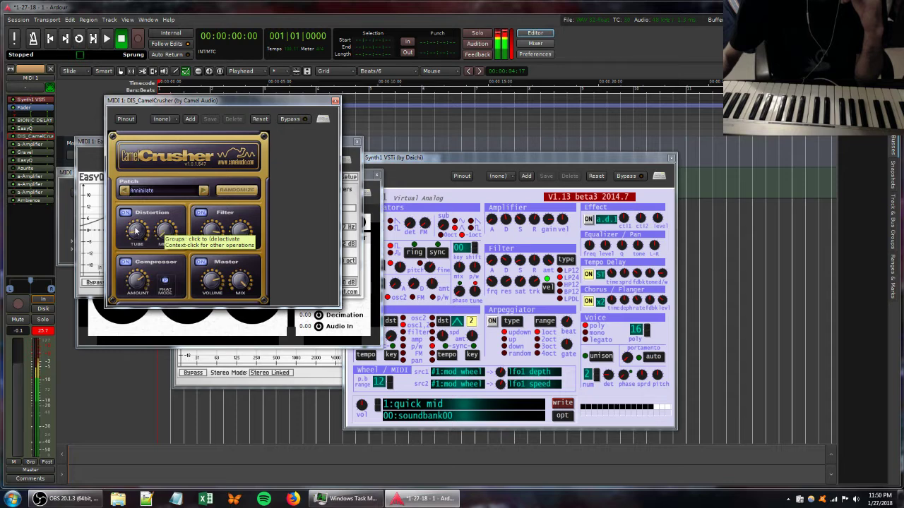
{"action": "left_click", "coordinate": [506, 300]}
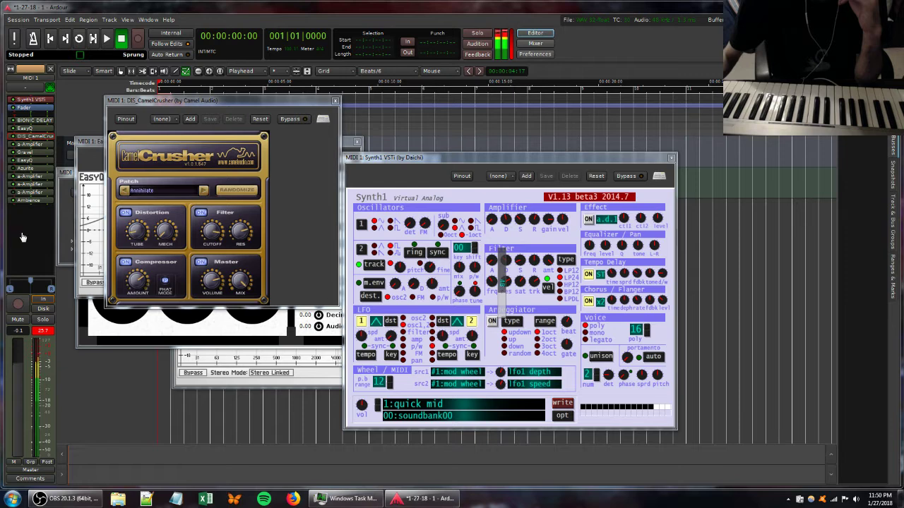
Raise the gain of the last a-Amplifier before Ambience to 3.918 dB.
{"action": "double_click", "coordinate": [19, 193]}
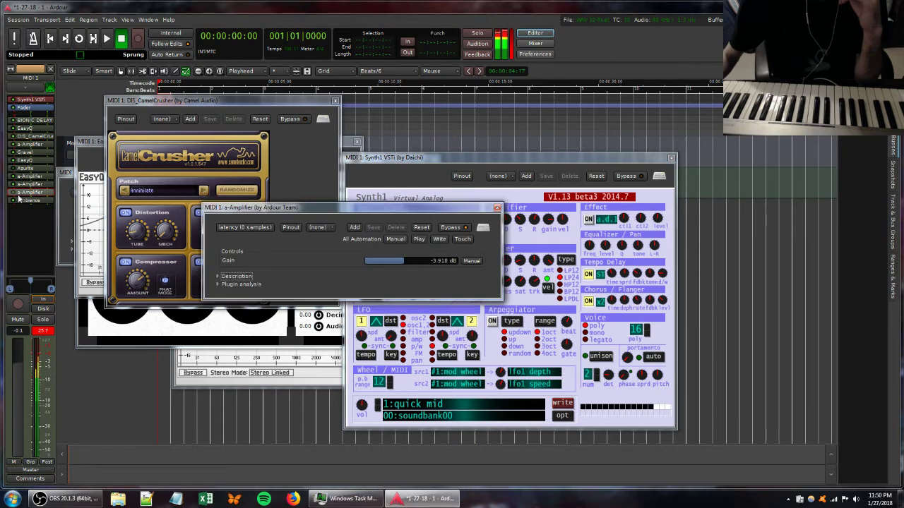
{"action": "left_click_drag", "start_coordinate": [401, 260], "coordinate": [422, 259]}
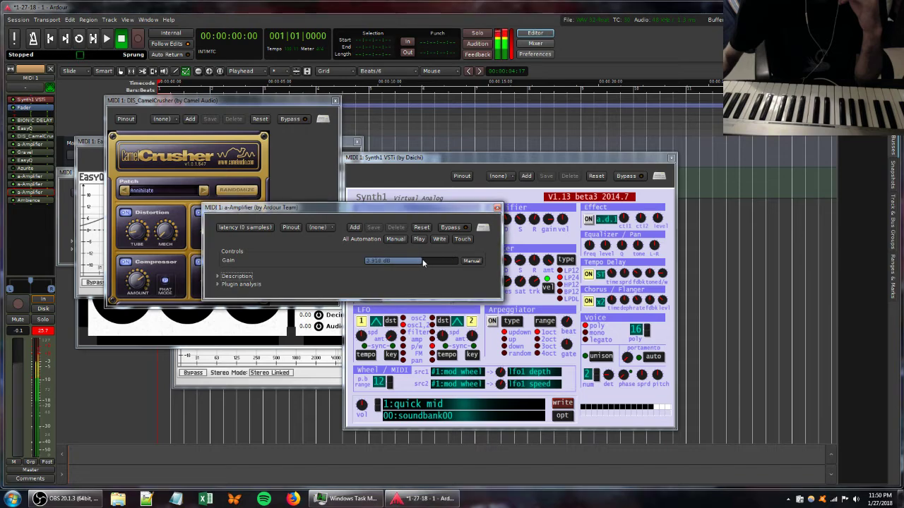
In Ambience, raise the Dry level to about 2 dB and lower the Wet level to about -5 dB.
{"action": "left_click", "coordinate": [34, 202]}
{"action": "double_click", "coordinate": [35, 202]}
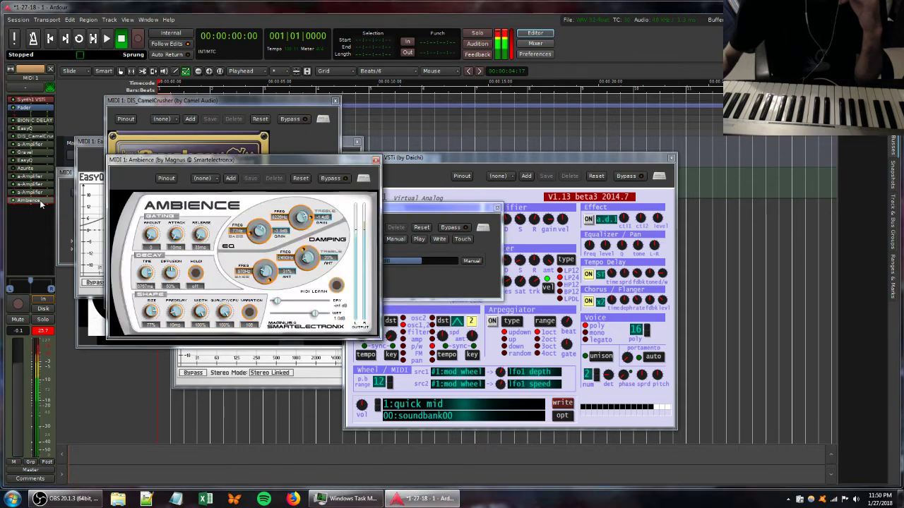
{"action": "mouse_move", "coordinate": [315, 317]}
{"action": "left_mouse_down"}
{"action": "mouse_move", "coordinate": [288, 309]}
{"action": "mouse_move", "coordinate": [317, 301]}
{"action": "mouse_move", "coordinate": [284, 314]}
{"action": "mouse_move", "coordinate": [305, 315]}
{"action": "left_mouse_up"}
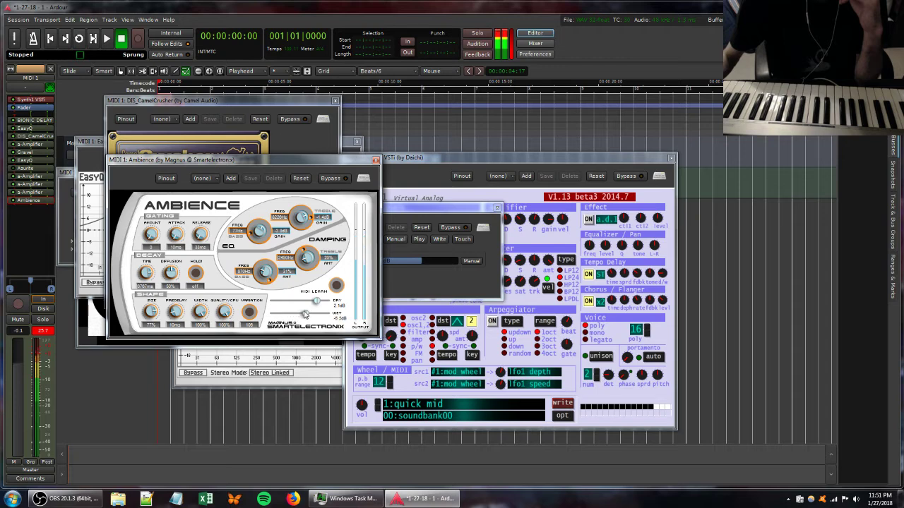
Raise Gravel's Bit Depth to 24.00, and delete Gravel from the MIDI 1 plugin chain.
{"action": "left_click", "coordinate": [99, 336]}
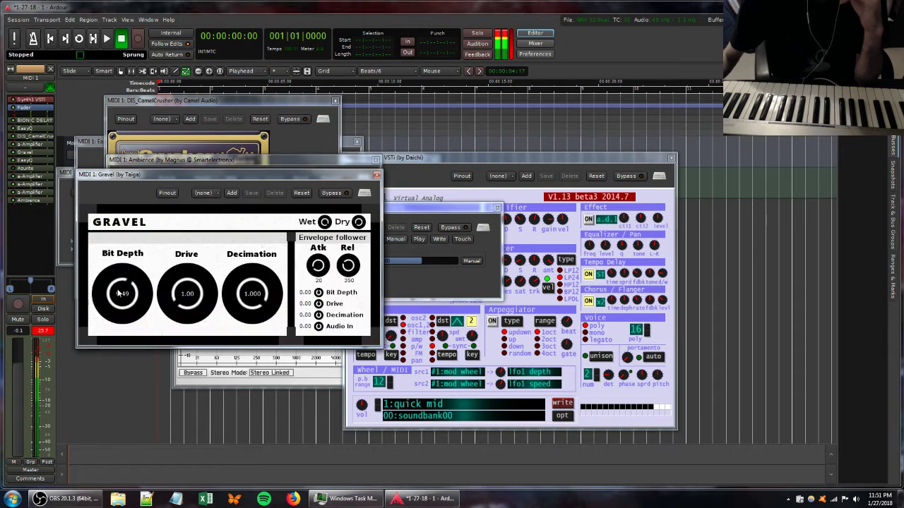
{"action": "left_click_drag", "start_coordinate": [121, 294], "coordinate": [122, 288]}
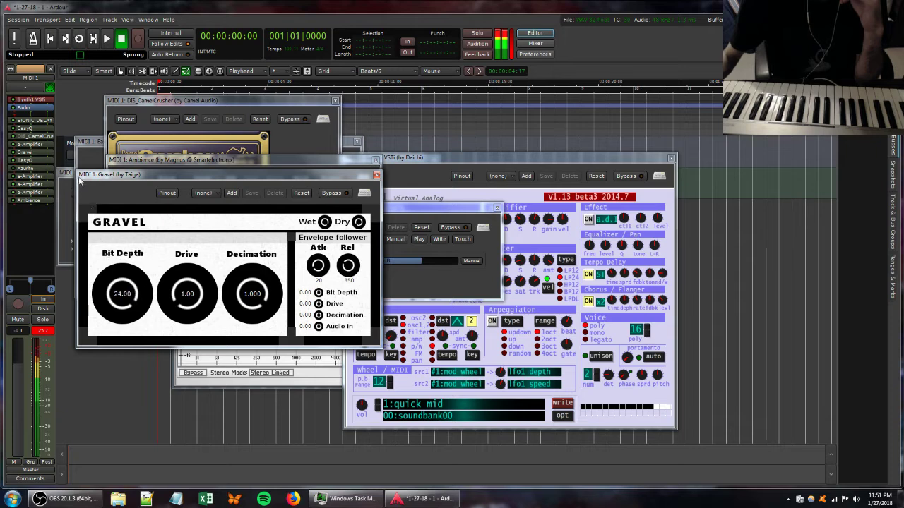
{"action": "right_click", "coordinate": [23, 155]}
{"action": "left_click", "coordinate": [55, 264]}
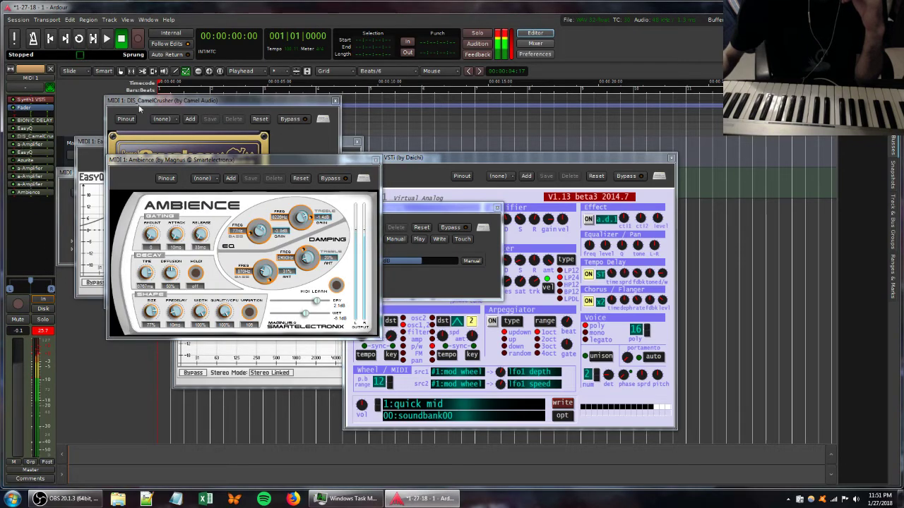
Bring up CamelCrusher and delete it from the MIDI 1 plugin chain.
{"action": "left_click", "coordinate": [148, 152]}
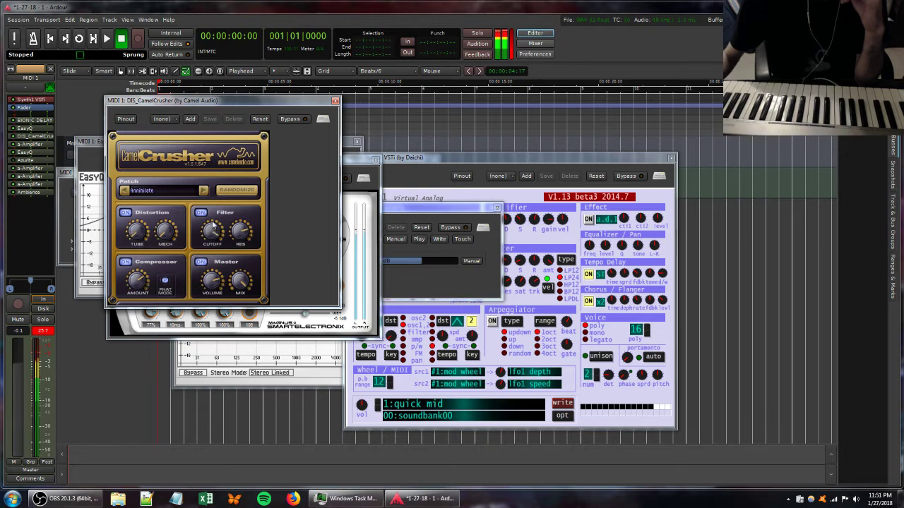
{"action": "right_click", "coordinate": [25, 139]}
{"action": "left_click", "coordinate": [49, 248]}
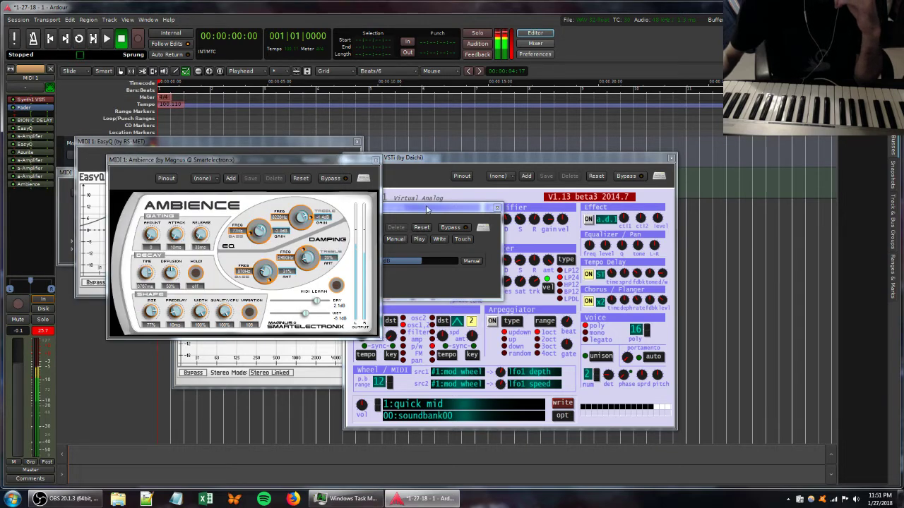
Open the three a-Amplifiers before Ambience and set the gain of the first one, right after Azurite, to 2.268 dB.
{"action": "double_click", "coordinate": [26, 177]}
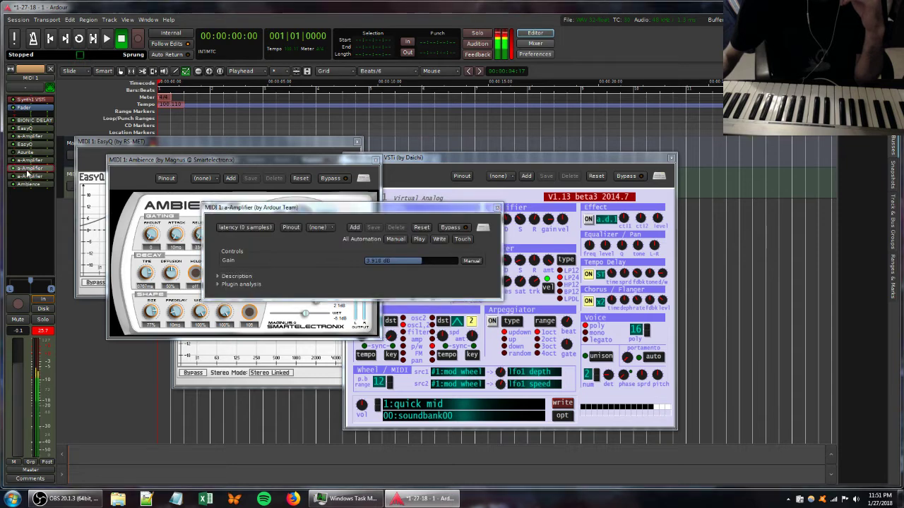
{"action": "double_click", "coordinate": [26, 169]}
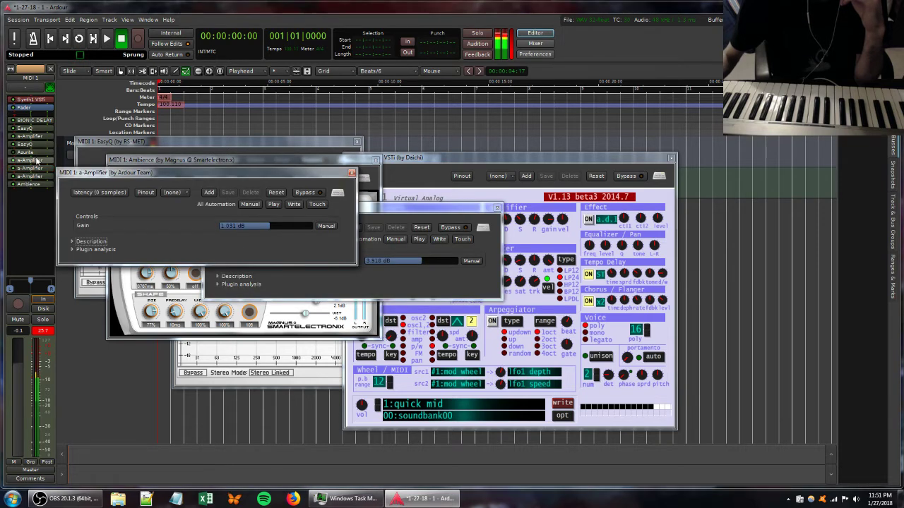
{"action": "double_click", "coordinate": [37, 161]}
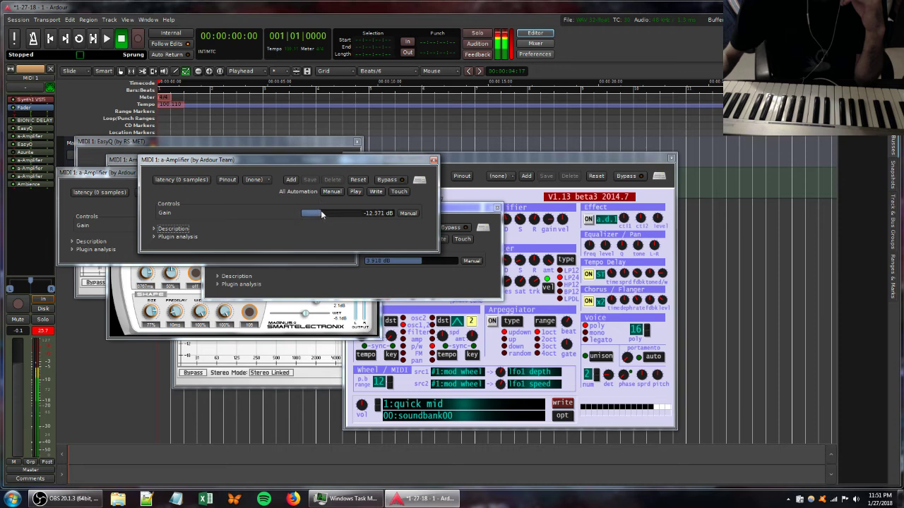
{"action": "left_click_drag", "start_coordinate": [332, 212], "coordinate": [351, 213]}
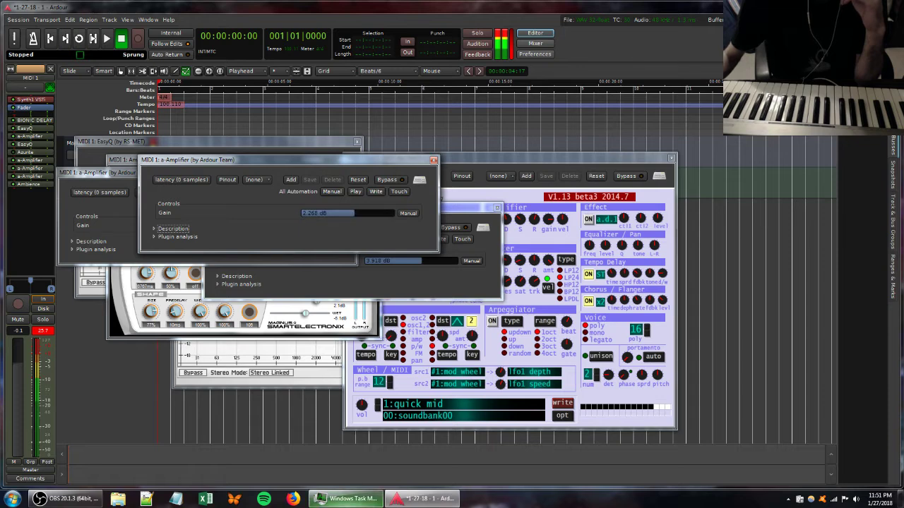
Close the Windows Task Manager running in the background.
{"action": "right_click", "coordinate": [351, 498]}
{"action": "left_click", "coordinate": [352, 476]}
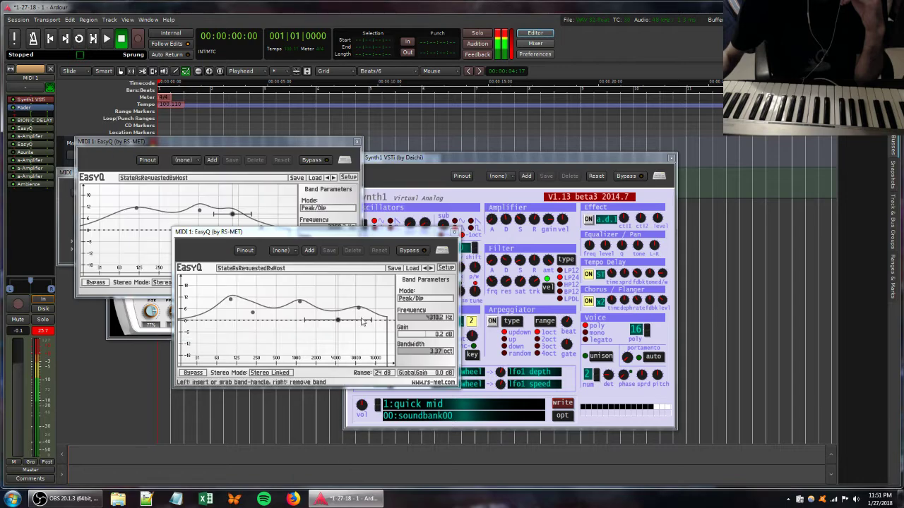
Move EasyQ aside and lower the dry level of Ambience on MIDI 1.
{"action": "left_click_drag", "start_coordinate": [286, 142], "coordinate": [283, 238]}
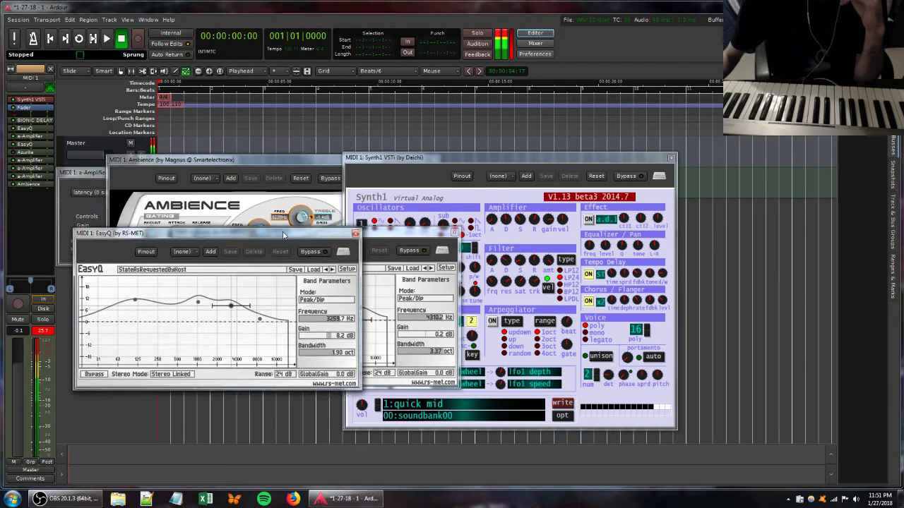
{"action": "left_click", "coordinate": [266, 166]}
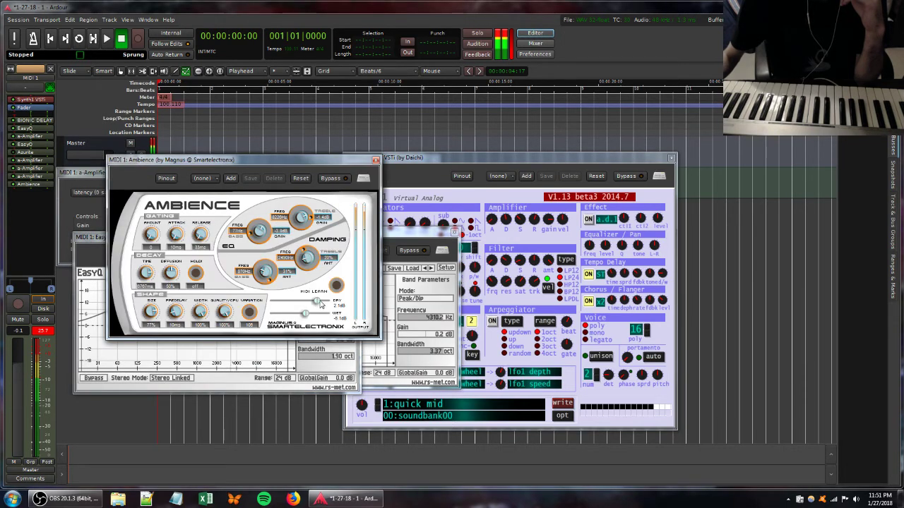
{"action": "left_click_drag", "start_coordinate": [319, 303], "coordinate": [299, 303]}
Tweak the filter of Synth1 on MIDI 1, adjusting its resonance and envelope release.
{"action": "left_click", "coordinate": [497, 286]}
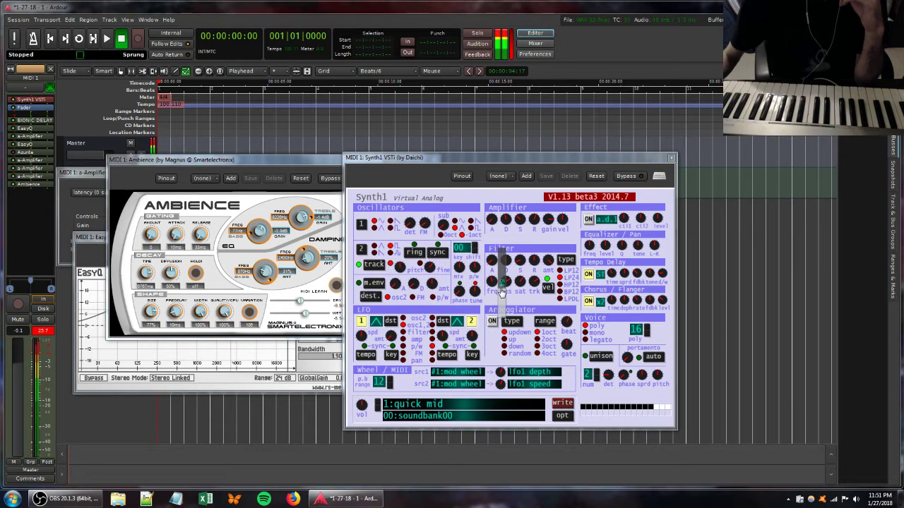
{"action": "left_click_drag", "start_coordinate": [510, 284], "coordinate": [516, 308]}
{"action": "left_click_drag", "start_coordinate": [524, 266], "coordinate": [532, 281]}
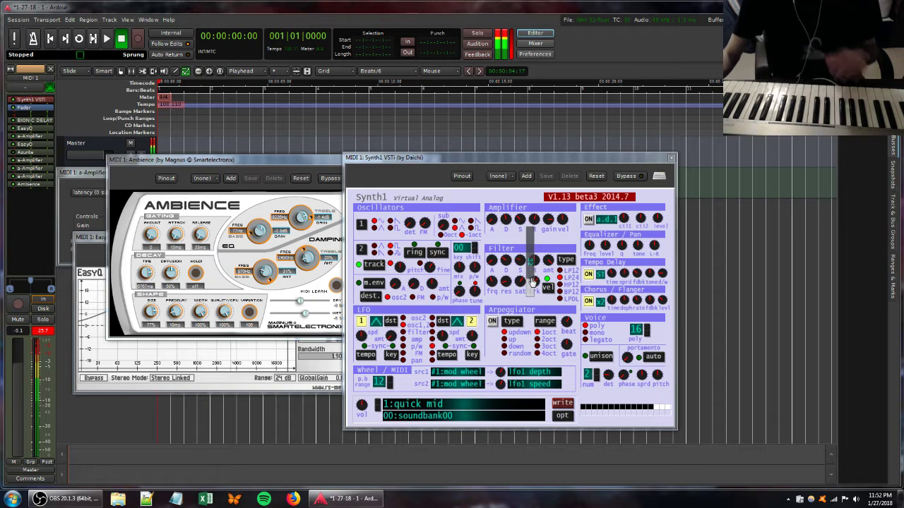
Close all open MIDI 1 plugin windows: Synth1, Ambience, the a-Amplifiers and both EasyQs.
{"action": "left_click", "coordinate": [671, 157]}
{"action": "left_click", "coordinate": [432, 159]}
{"action": "left_click", "coordinate": [375, 160]}
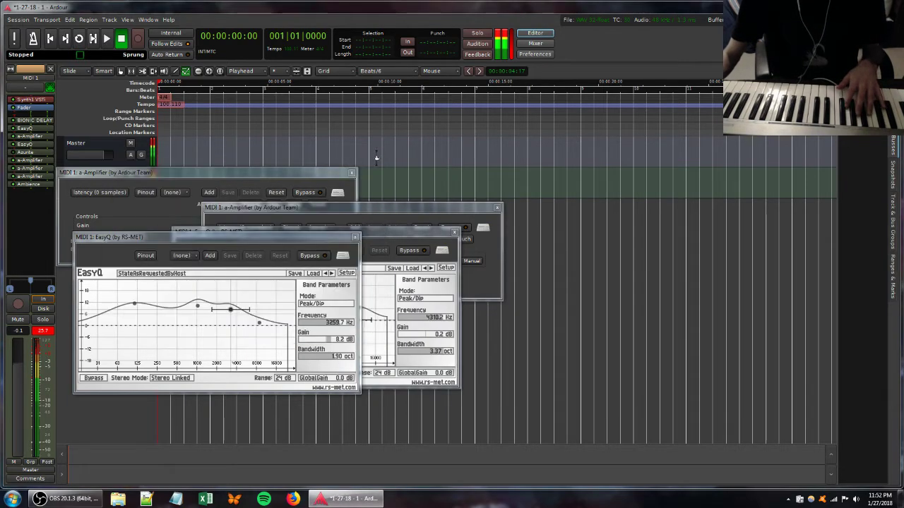
{"action": "left_click", "coordinate": [496, 208]}
{"action": "left_click", "coordinate": [453, 232]}
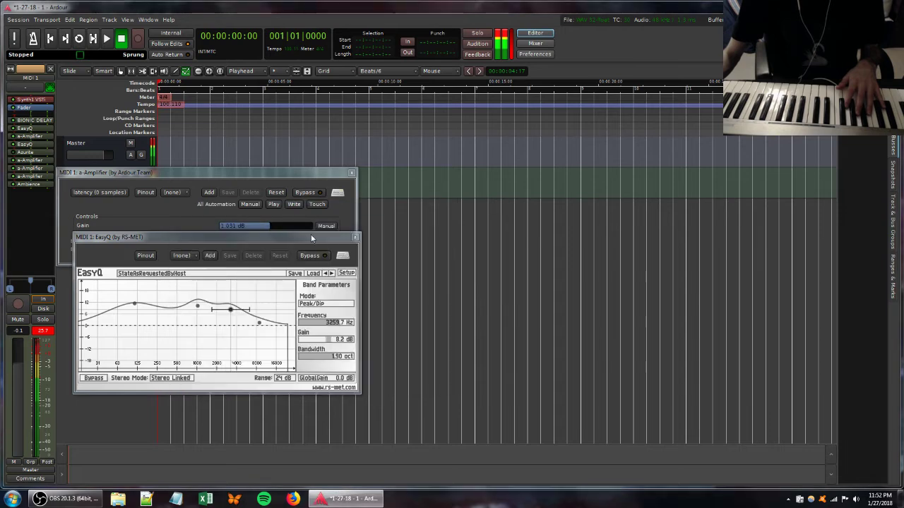
{"action": "left_click", "coordinate": [354, 238]}
{"action": "left_click", "coordinate": [350, 173]}
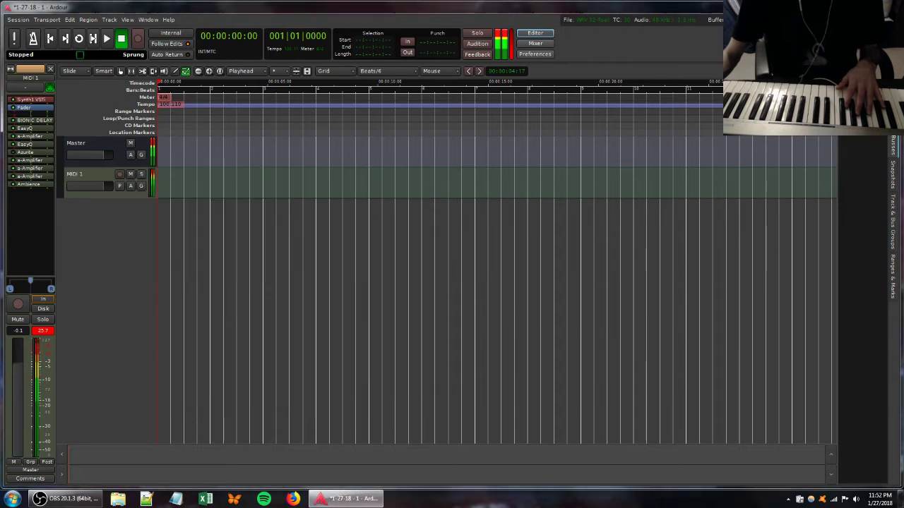
Add a second MIDI track with Synth1 as its instrument and connect its input to masterkey 49.
{"action": "double_click", "coordinate": [110, 215]}
{"action": "left_click", "coordinate": [164, 289]}
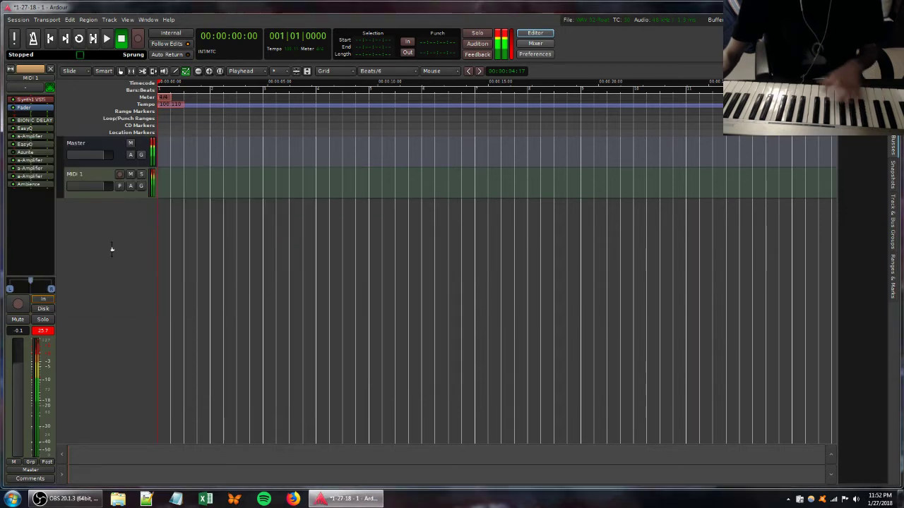
{"action": "left_click", "coordinate": [28, 87]}
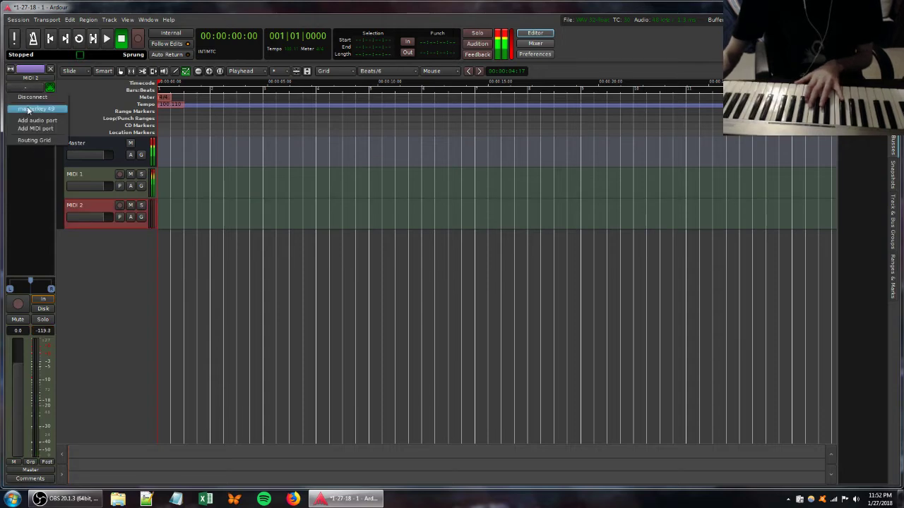
{"action": "left_click", "coordinate": [30, 109]}
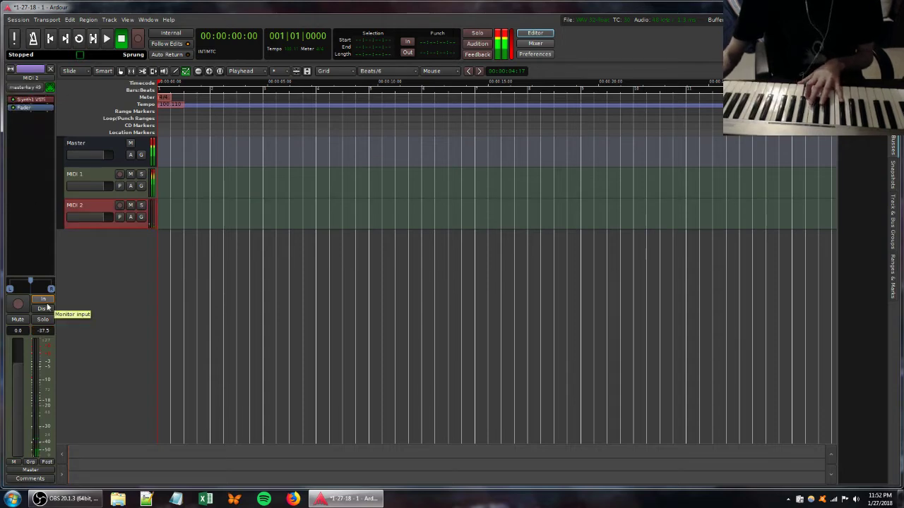
Open the Synth1 interface on MIDI 2, and lower the MIDI 1 fader to -7.7 dB.
{"action": "double_click", "coordinate": [29, 101]}
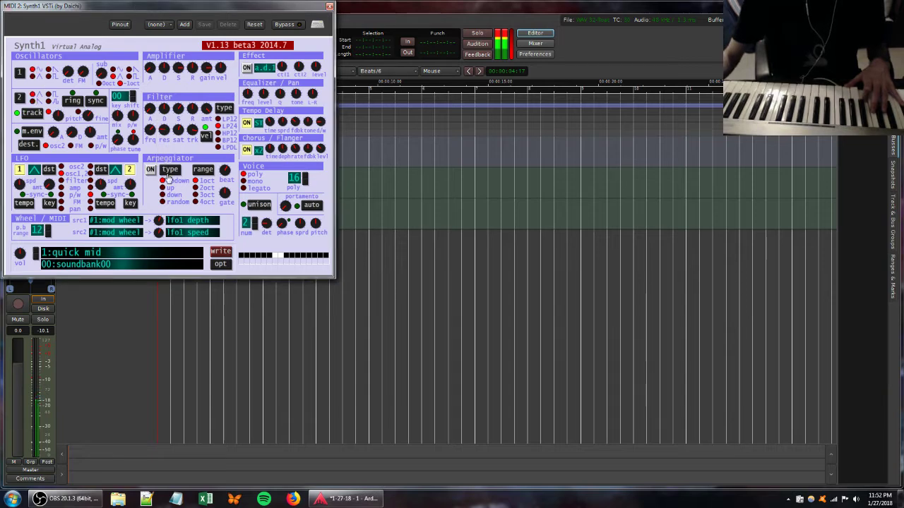
{"action": "left_click_drag", "start_coordinate": [169, 11], "coordinate": [425, 151]}
{"action": "left_click", "coordinate": [84, 177]}
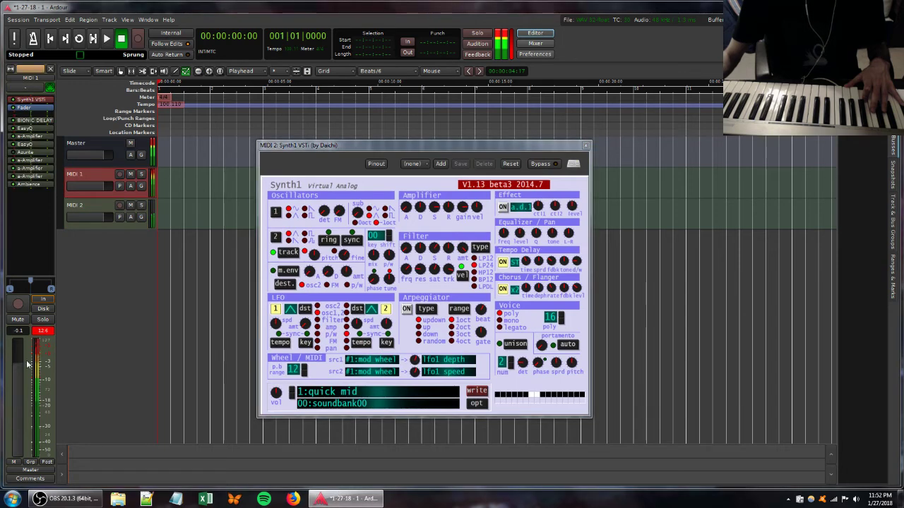
{"action": "left_click_drag", "start_coordinate": [19, 361], "coordinate": [20, 379]}
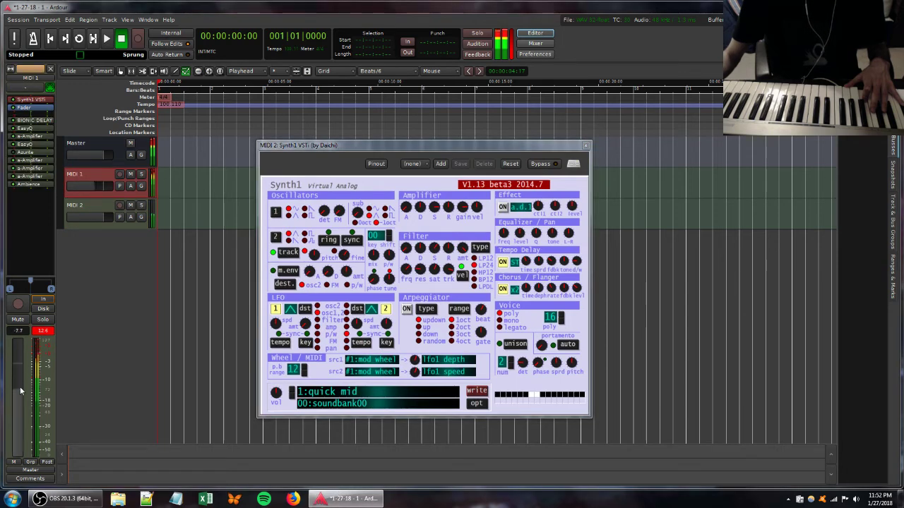
Insert an a-Amplifier after the fader on MIDI 2 with about 12.2 dB of gain, and tweak that track's Synth1 filter.
{"action": "left_click", "coordinate": [88, 205]}
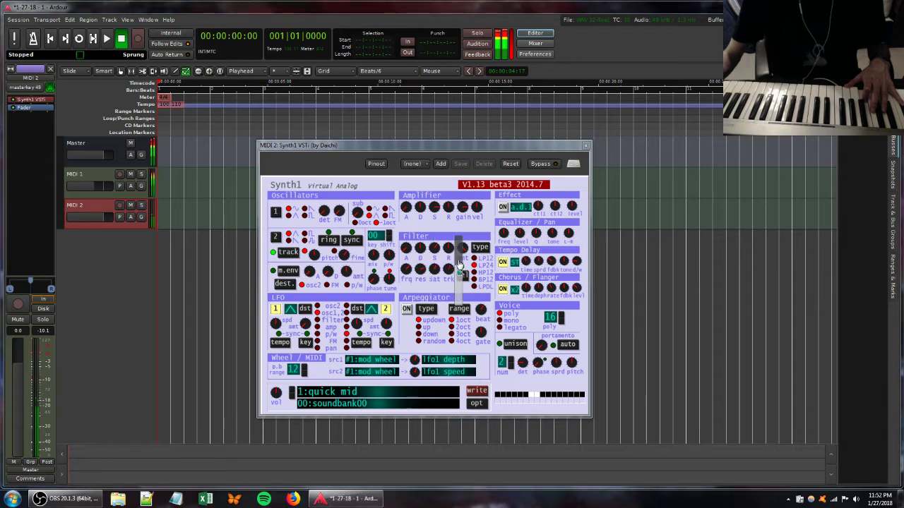
{"action": "right_click", "coordinate": [29, 122]}
{"action": "mouse_move", "coordinate": [88, 126]}
{"action": "mouse_move", "coordinate": [152, 127]}
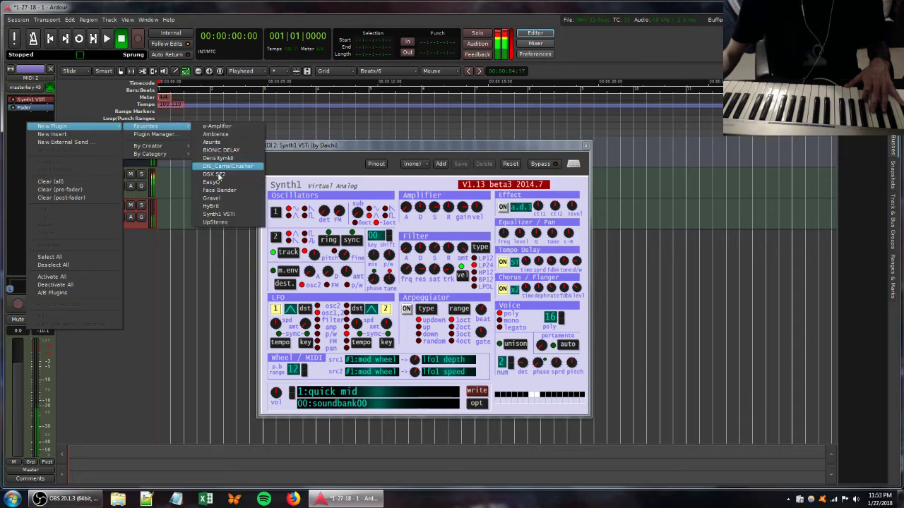
{"action": "left_click", "coordinate": [221, 126]}
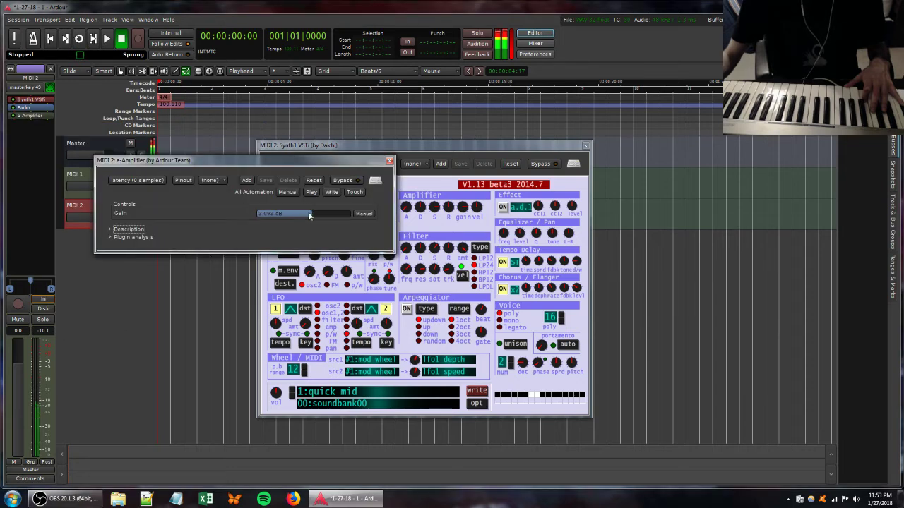
{"action": "left_click_drag", "start_coordinate": [309, 215], "coordinate": [330, 215]}
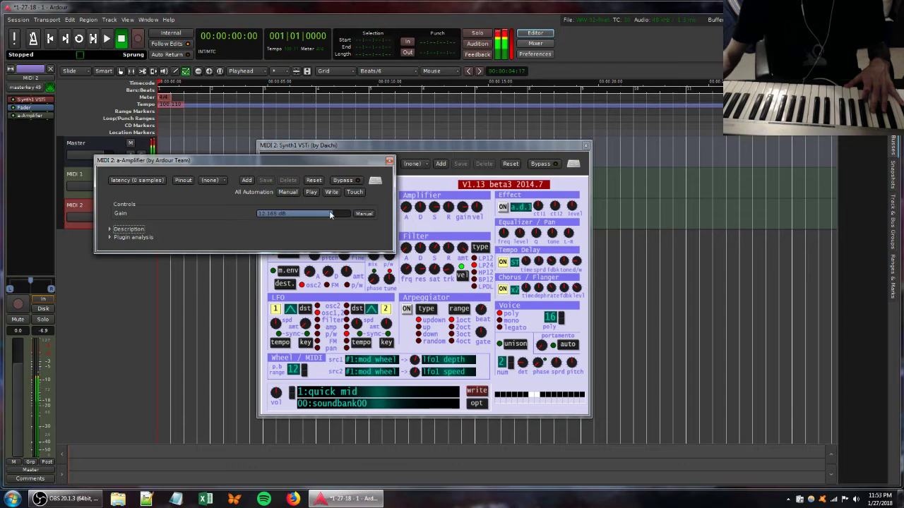
{"action": "left_click", "coordinate": [410, 269]}
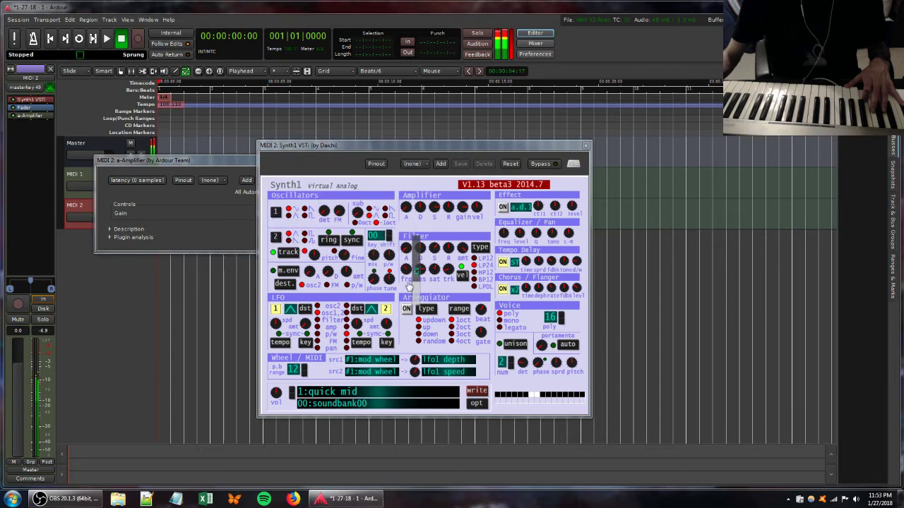
Add EasyQ after the a-Amplifier on MIDI 2 with a Peak/Dip band at 552.63 Hz, 11.4 dB gain and 4.55 oct bandwidth.
{"action": "right_click", "coordinate": [22, 133]}
{"action": "mouse_move", "coordinate": [85, 140]}
{"action": "mouse_move", "coordinate": [145, 141]}
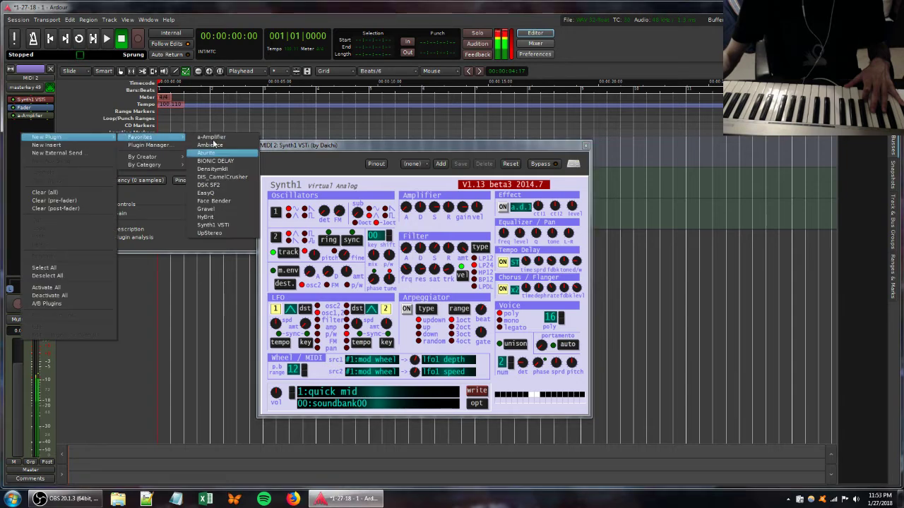
{"action": "left_click", "coordinate": [202, 197]}
{"action": "left_click_drag", "start_coordinate": [162, 213], "coordinate": [212, 191]}
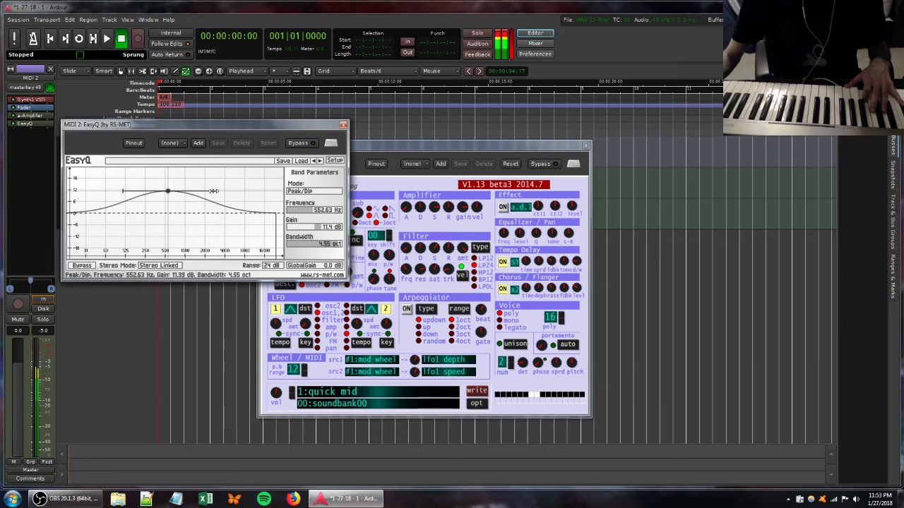
Add Ambience after EasyQ on MIDI 2, raise its dry level to about -9 dB, and move EasyQ clear of it.
{"action": "right_click", "coordinate": [24, 138]}
{"action": "mouse_move", "coordinate": [49, 142]}
{"action": "mouse_move", "coordinate": [141, 142]}
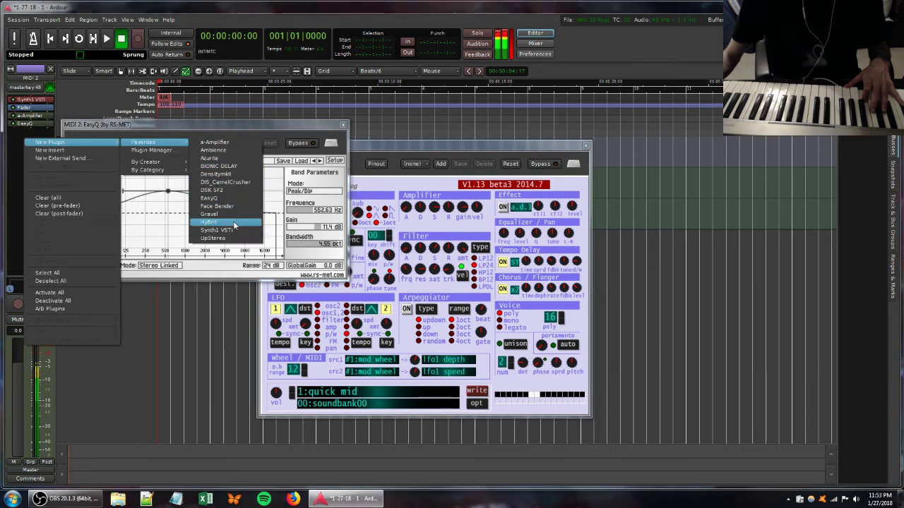
{"action": "left_click", "coordinate": [226, 151]}
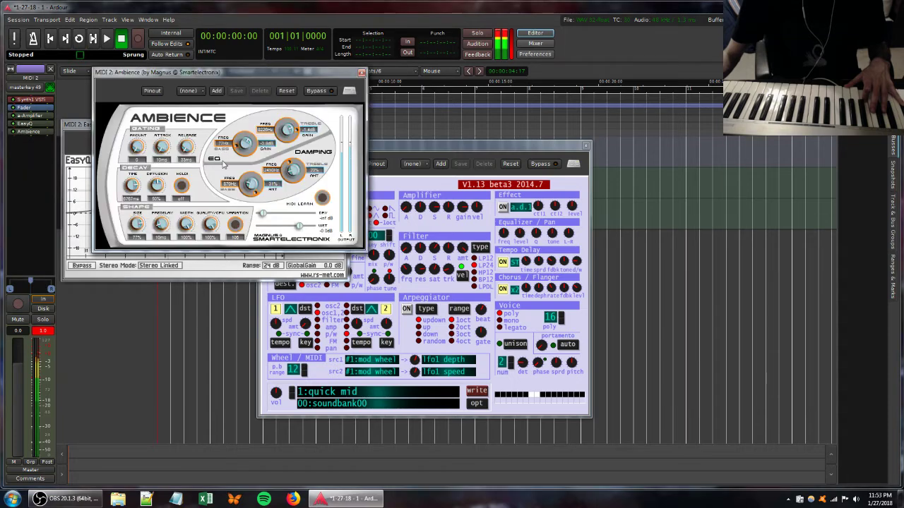
{"action": "left_click_drag", "start_coordinate": [263, 215], "coordinate": [286, 219]}
{"action": "left_click_drag", "start_coordinate": [84, 127], "coordinate": [228, 191]}
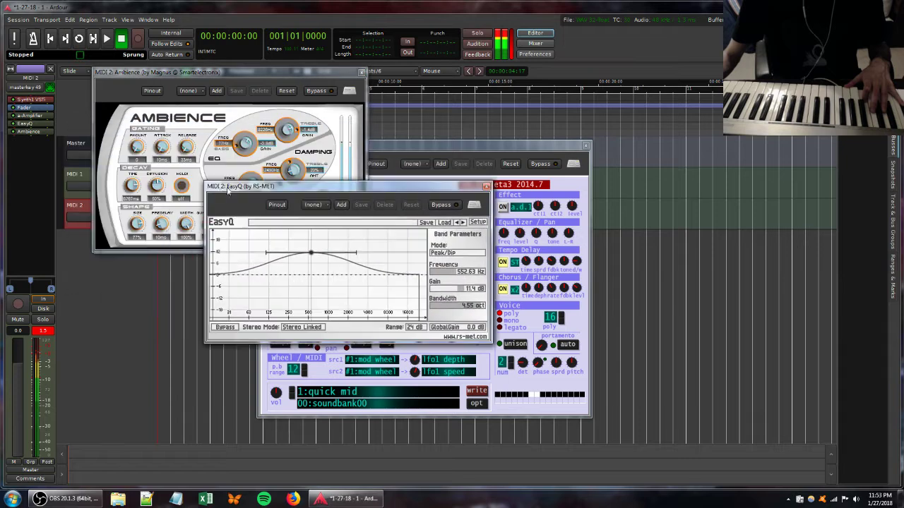
Lower the MIDI 1 fader to -29.5 dB, and set the dry level of MIDI 2's Ambience to -inf dB.
{"action": "left_click", "coordinate": [74, 175]}
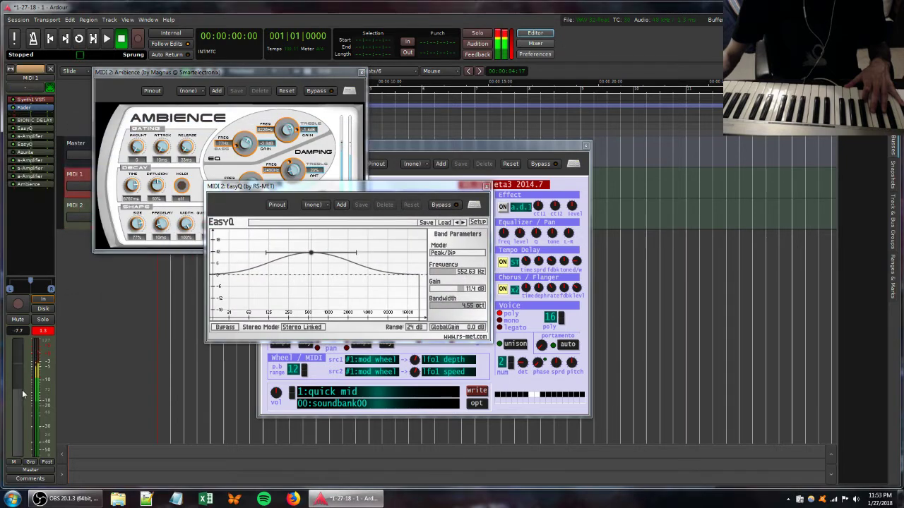
{"action": "left_click_drag", "start_coordinate": [22, 400], "coordinate": [21, 425]}
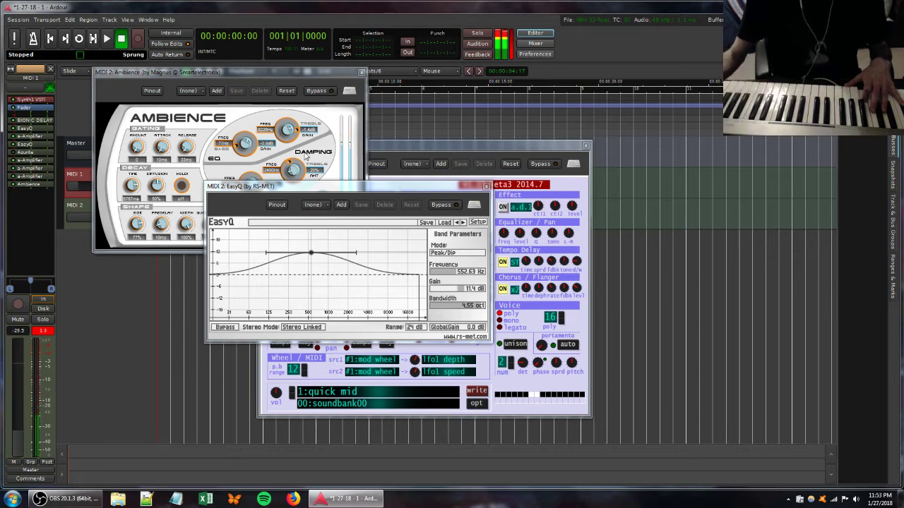
{"action": "left_click", "coordinate": [399, 148]}
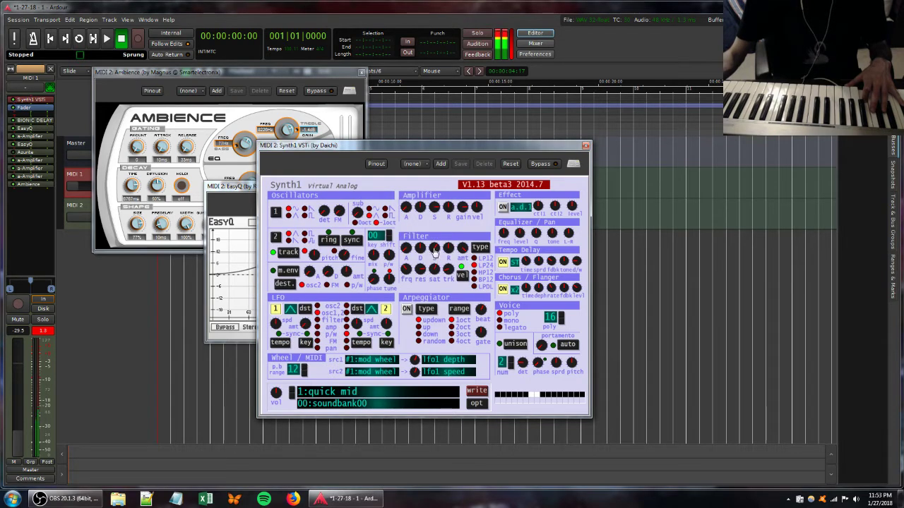
{"action": "left_click", "coordinate": [248, 73]}
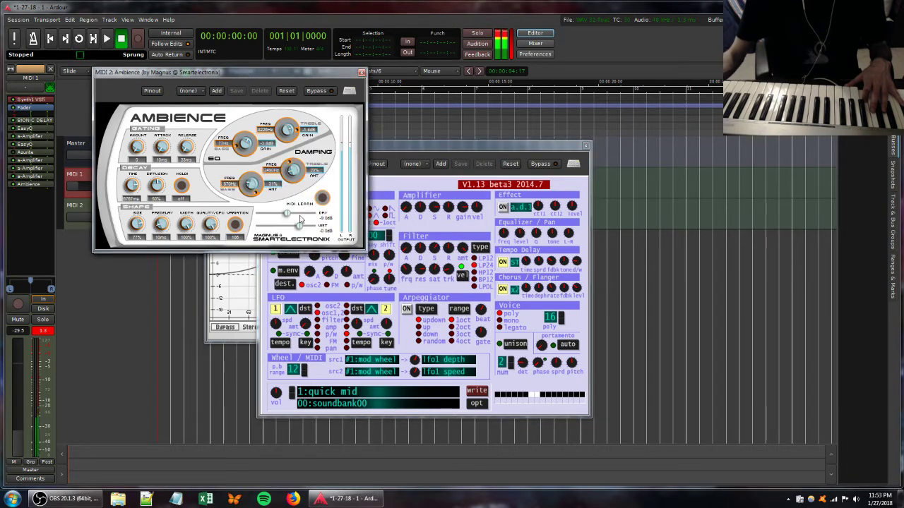
{"action": "left_click_drag", "start_coordinate": [287, 214], "coordinate": [258, 214]}
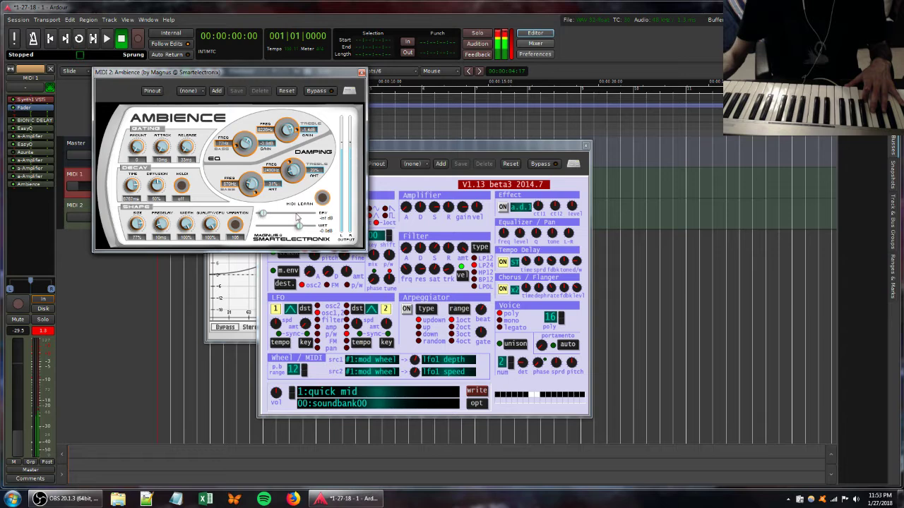
Tweak the filter of MIDI 2's Synth1, including envelope release and saturation, and select the MIDI 2 track.
{"action": "left_click", "coordinate": [433, 251]}
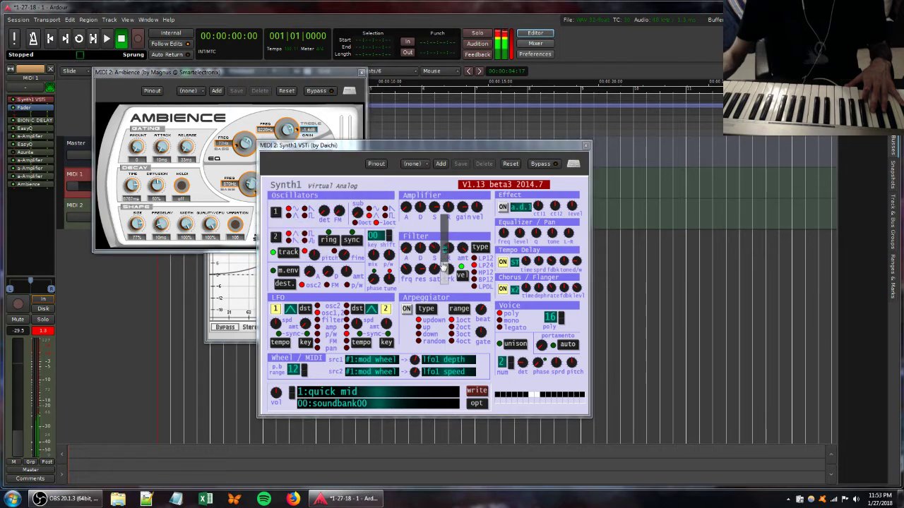
{"action": "left_click_drag", "start_coordinate": [442, 267], "coordinate": [463, 258]}
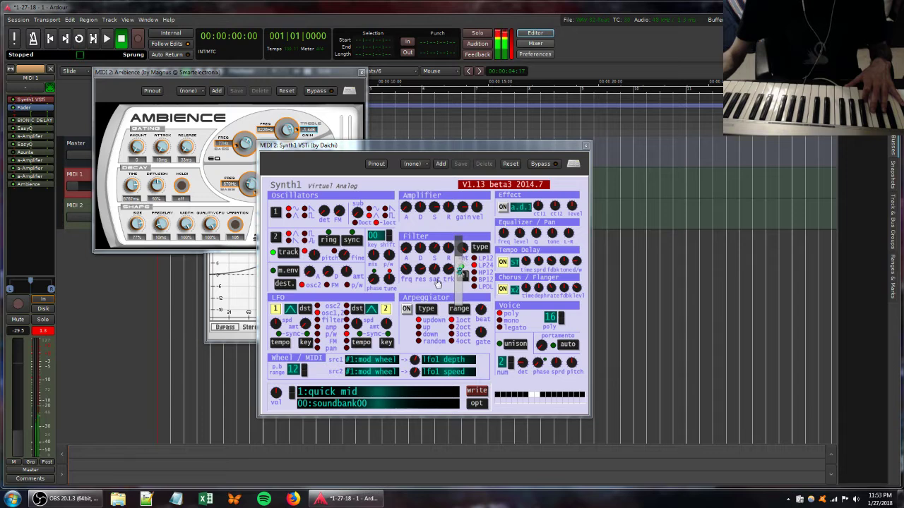
{"action": "left_click_drag", "start_coordinate": [437, 275], "coordinate": [443, 286]}
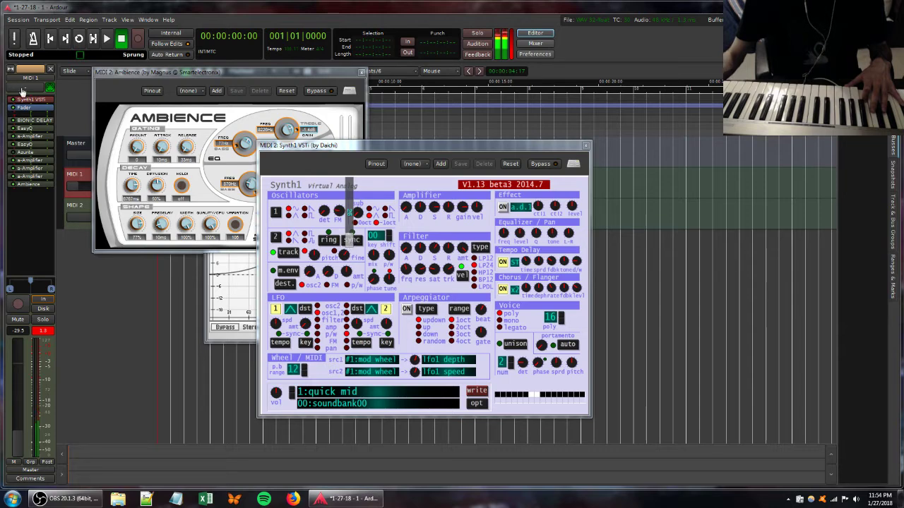
{"action": "left_click", "coordinate": [81, 204]}
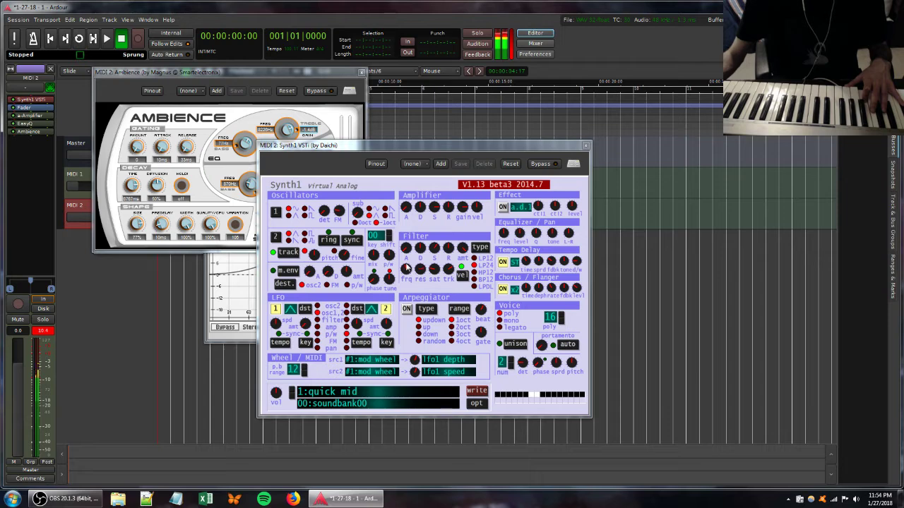
Adjust Synth1's filter sustain and set EasyQ's upper peak band to about 4.4 kHz with 2.2 dB gain.
{"action": "left_click_drag", "start_coordinate": [422, 271], "coordinate": [446, 233]}
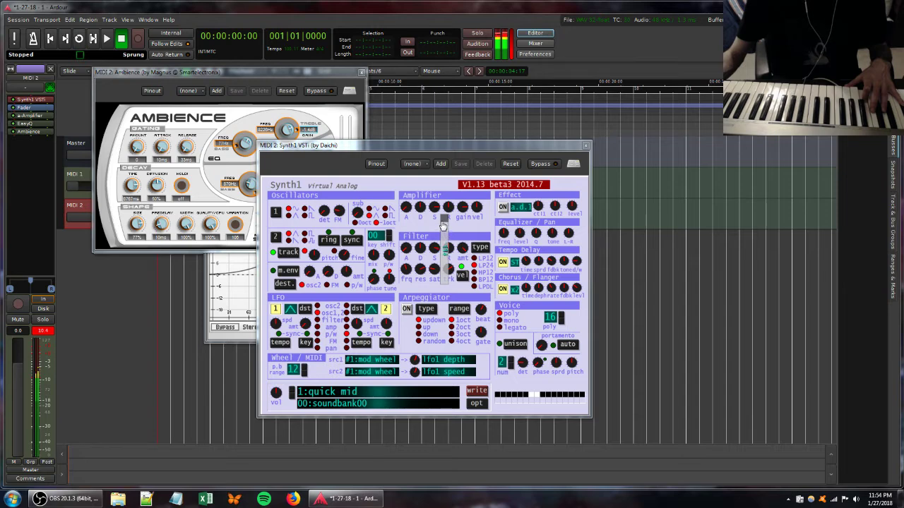
{"action": "left_click", "coordinate": [206, 299]}
{"action": "mouse_move", "coordinate": [384, 269]}
{"action": "left_mouse_down"}
{"action": "mouse_move", "coordinate": [393, 255]}
{"action": "mouse_move", "coordinate": [378, 235]}
{"action": "mouse_move", "coordinate": [349, 249]}
{"action": "mouse_move", "coordinate": [362, 277]}
{"action": "mouse_move", "coordinate": [371, 270]}
{"action": "left_mouse_up"}
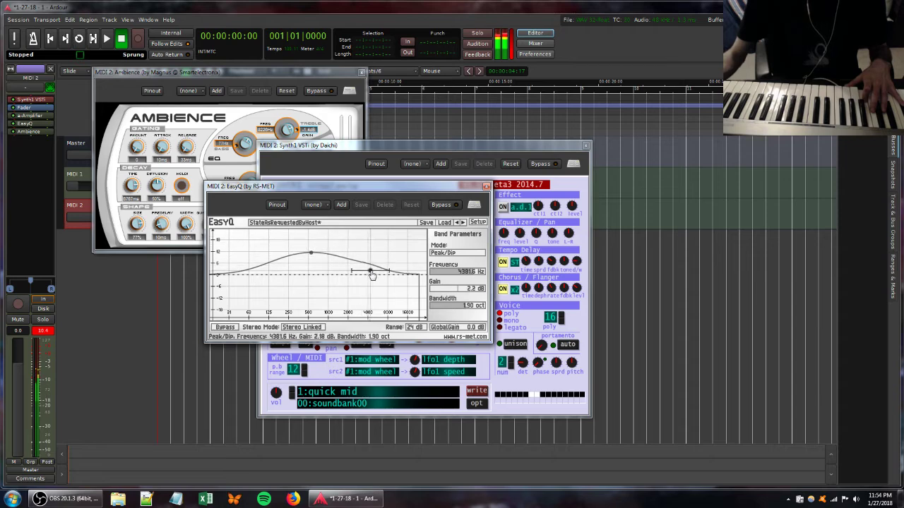
Adjust the filter tracking, oscillator FM, filter sustain and filter frequency in Synth1.
{"action": "left_click", "coordinate": [443, 150]}
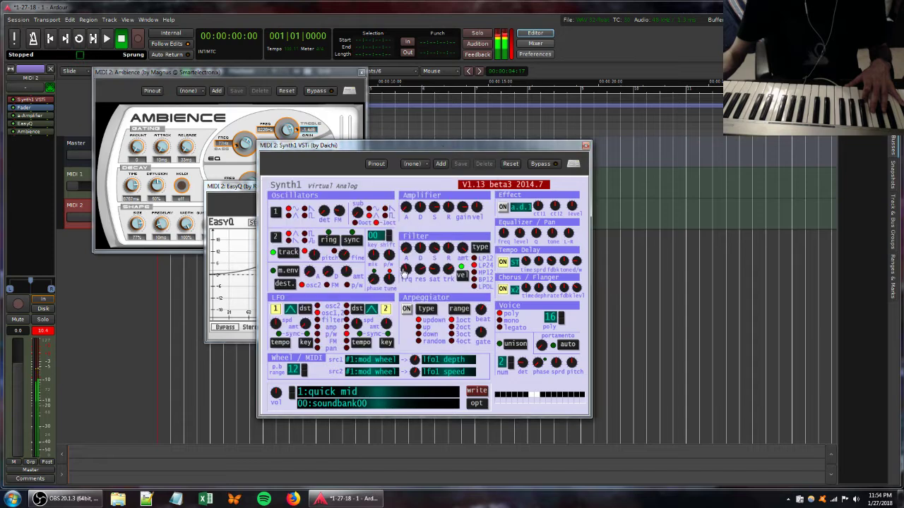
{"action": "left_click_drag", "start_coordinate": [461, 256], "coordinate": [459, 248]}
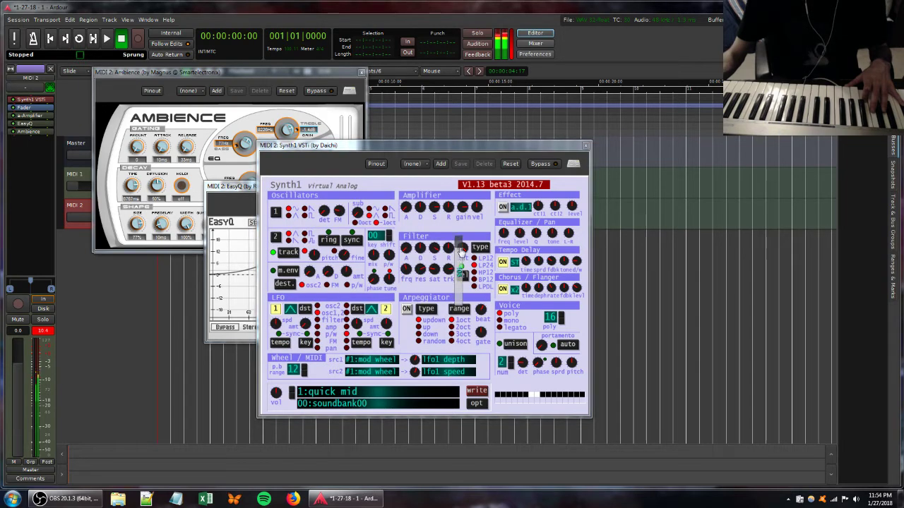
{"action": "left_click_drag", "start_coordinate": [339, 214], "coordinate": [344, 246]}
{"action": "left_click_drag", "start_coordinate": [434, 247], "coordinate": [443, 226]}
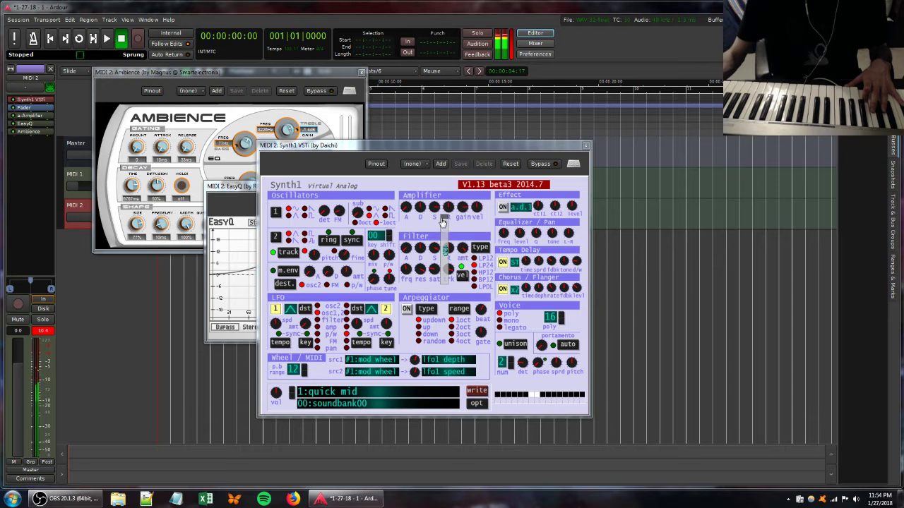
{"action": "left_click_drag", "start_coordinate": [420, 270], "coordinate": [420, 278]}
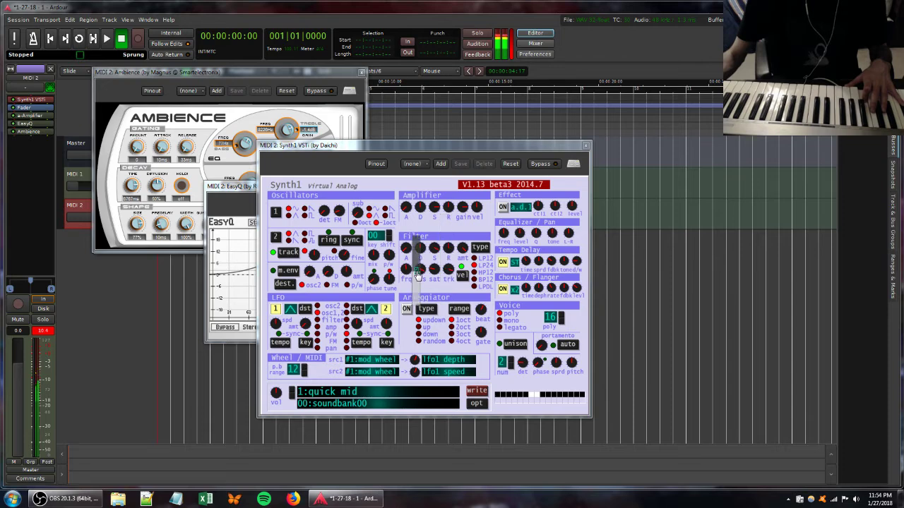
Fine-tune Synth1's filter saturation, sustain and frequency.
{"action": "left_click_drag", "start_coordinate": [448, 269], "coordinate": [447, 291]}
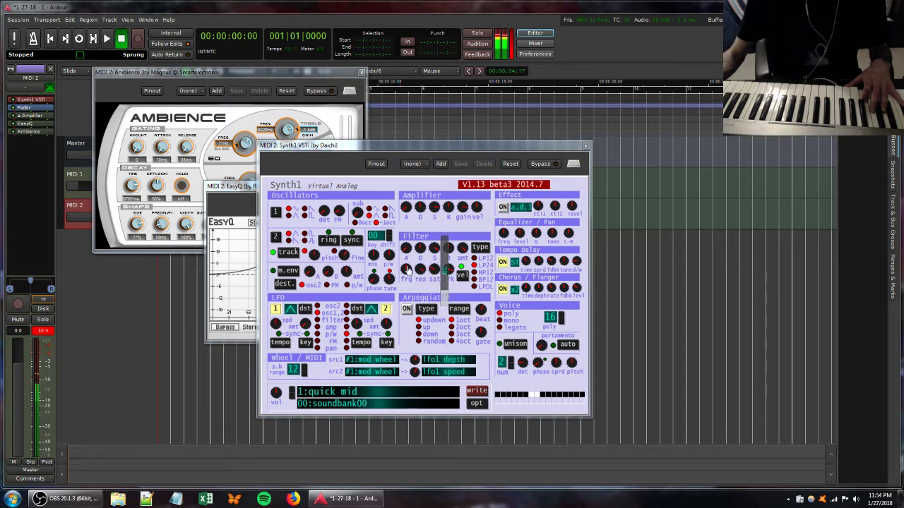
{"action": "left_click_drag", "start_coordinate": [420, 270], "coordinate": [424, 280]}
{"action": "left_click_drag", "start_coordinate": [448, 208], "coordinate": [446, 231]}
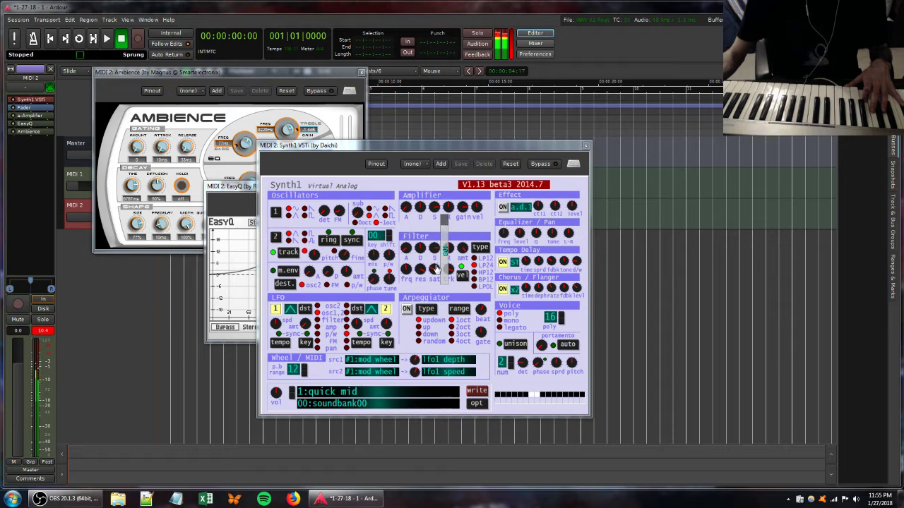
{"action": "left_click_drag", "start_coordinate": [437, 269], "coordinate": [447, 294]}
{"action": "left_click_drag", "start_coordinate": [433, 244], "coordinate": [418, 273]}
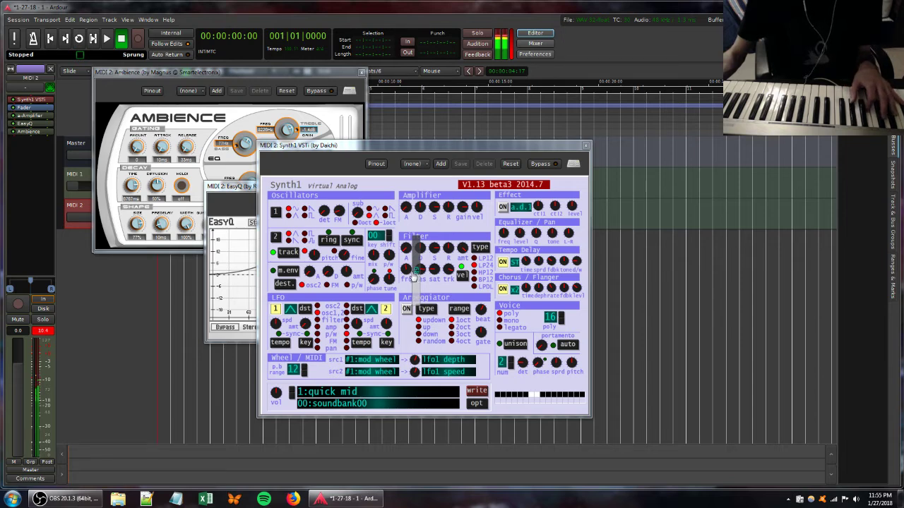
Set the MIDI 2 track's input to the masterkey 49 keyboard.
{"action": "left_click", "coordinate": [27, 87]}
{"action": "left_click", "coordinate": [33, 108]}
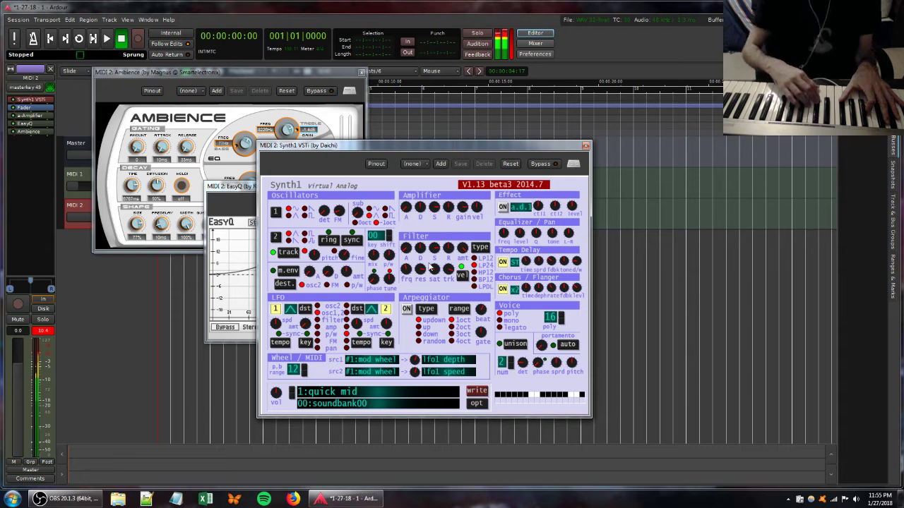
Add the Azurite chorus plugin to the MIDI 2 track and place it before Ambience in the processor chain.
{"action": "left_click", "coordinate": [309, 73]}
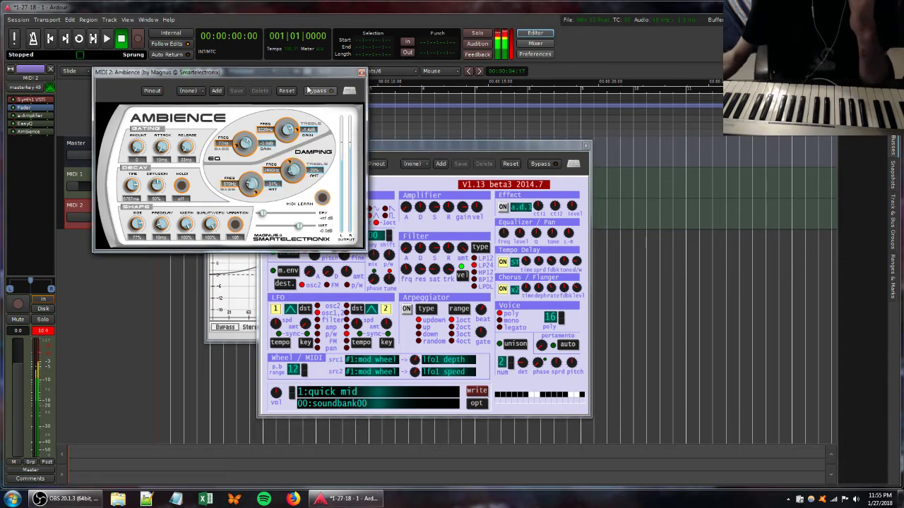
{"action": "right_click", "coordinate": [22, 151]}
{"action": "mouse_move", "coordinate": [70, 154]}
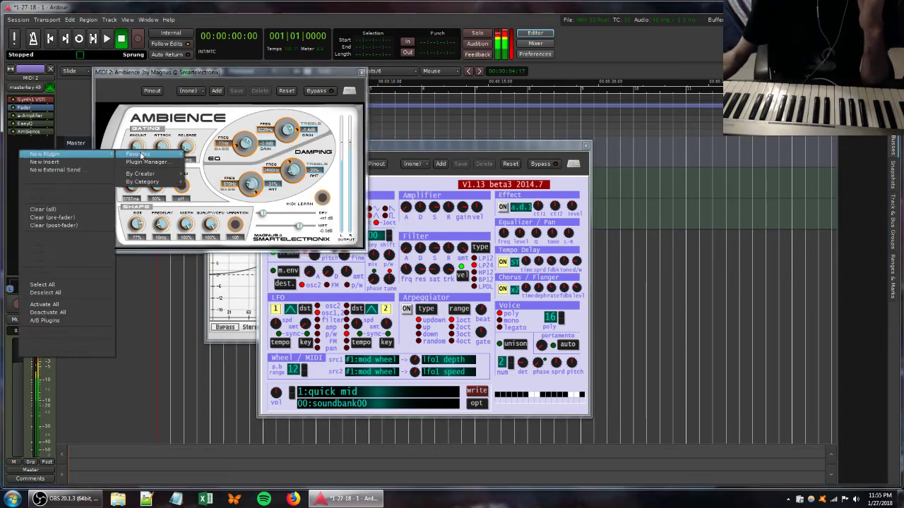
{"action": "mouse_move", "coordinate": [141, 154]}
{"action": "left_click", "coordinate": [221, 169]}
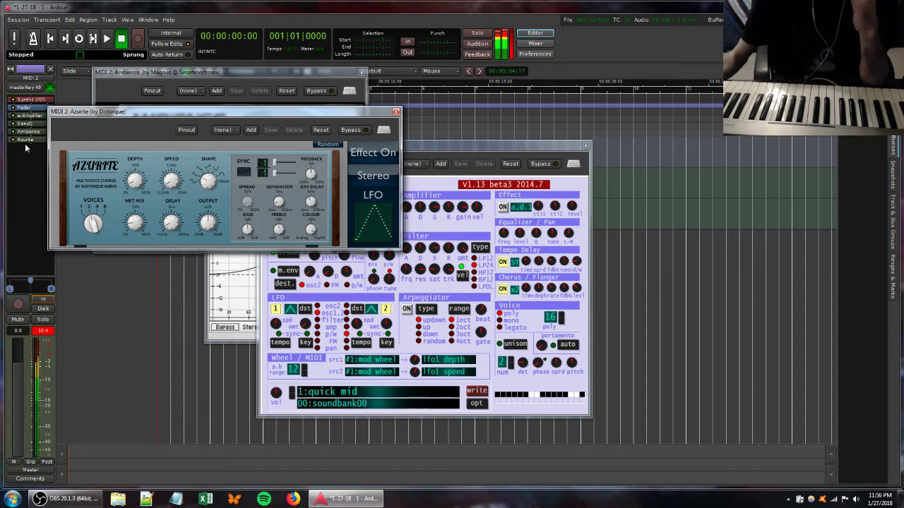
{"action": "left_click_drag", "start_coordinate": [25, 139], "coordinate": [39, 162]}
{"action": "left_click", "coordinate": [133, 219]}
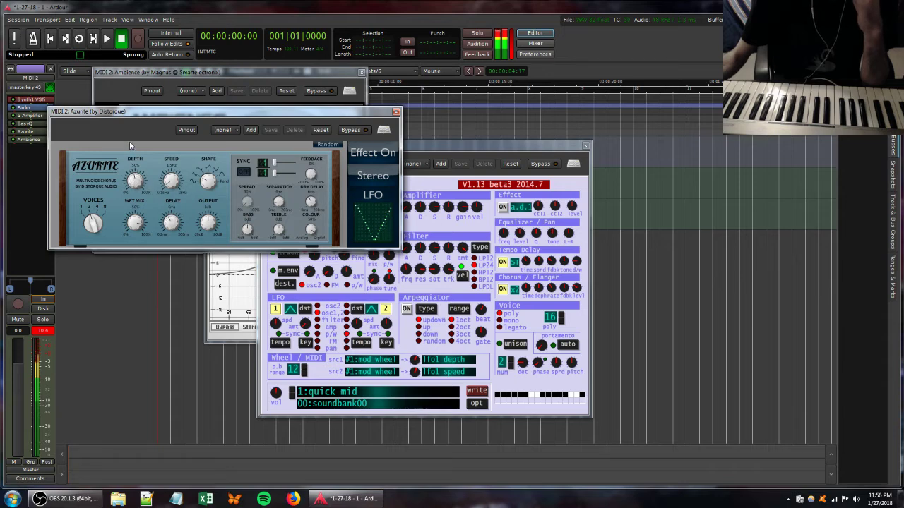
Readjust the filter frequency, saturation and sustain in Synth1 with the Azurite chorus in the chain.
{"action": "left_click", "coordinate": [409, 277]}
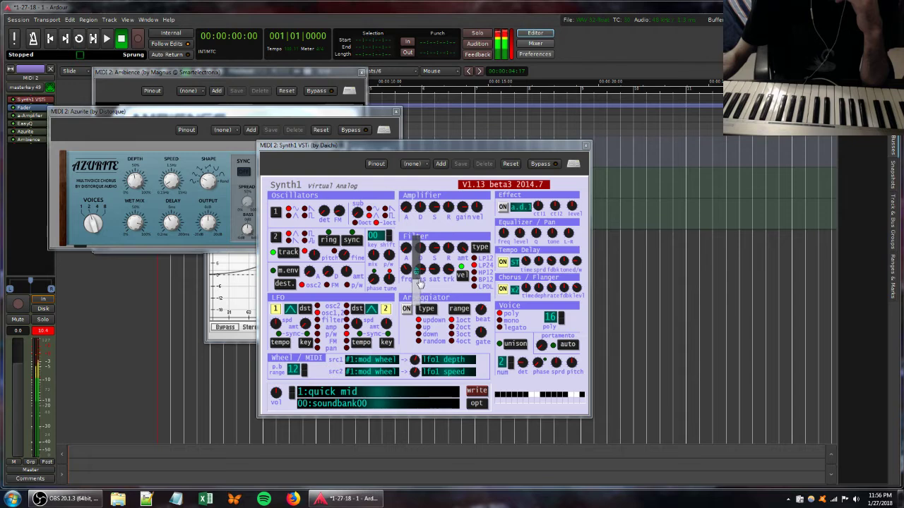
{"action": "left_click_drag", "start_coordinate": [447, 272], "coordinate": [446, 295]}
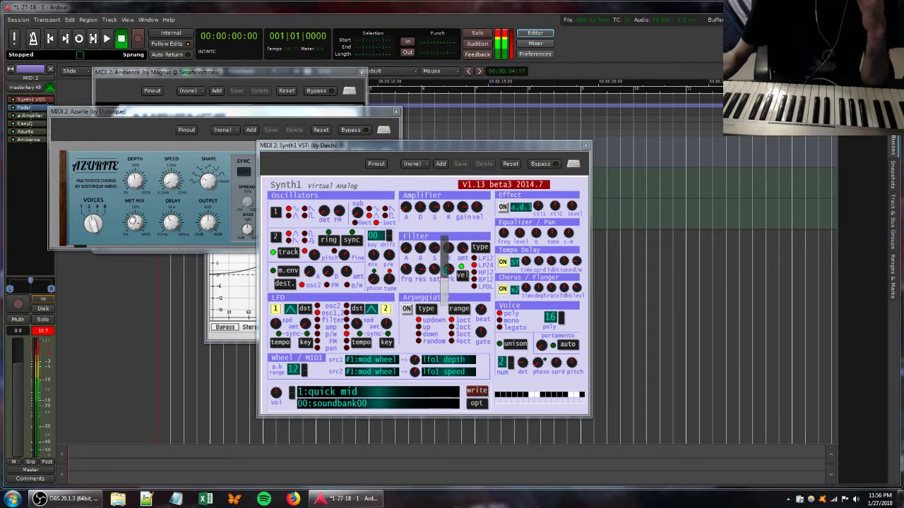
{"action": "left_click", "coordinate": [137, 235]}
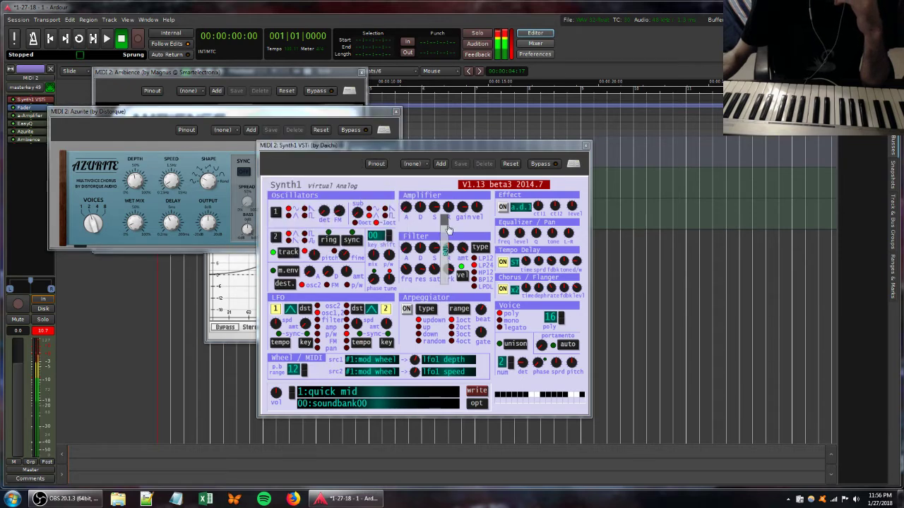
{"action": "left_click", "coordinate": [446, 240]}
{"action": "left_click_drag", "start_coordinate": [443, 240], "coordinate": [416, 265]}
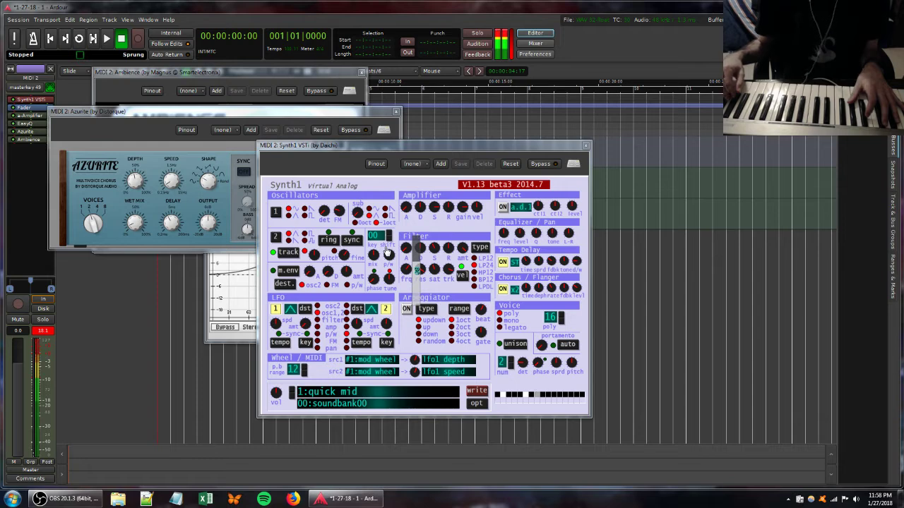
Add a peak/dip band in EasyQ at about 18.3 kHz with a gain of about -15.3 dB.
{"action": "left_click", "coordinate": [204, 286]}
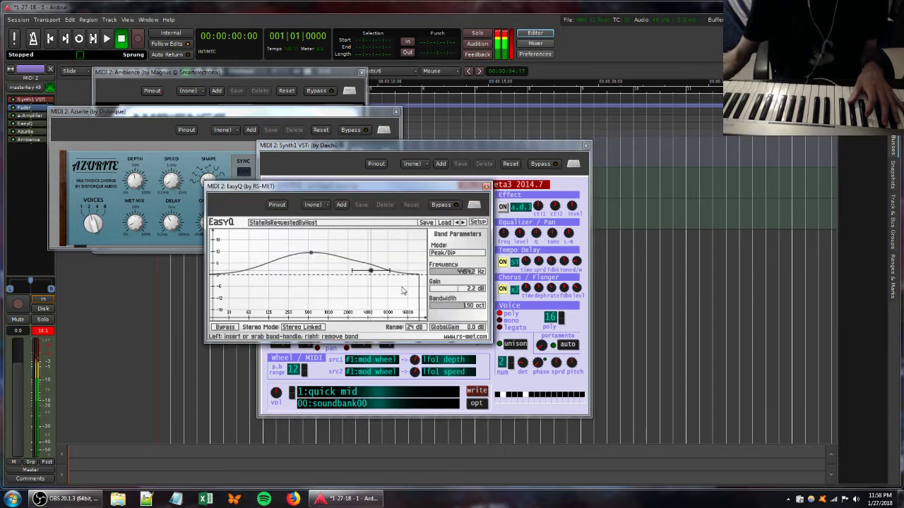
{"action": "left_click_drag", "start_coordinate": [371, 271], "coordinate": [411, 304]}
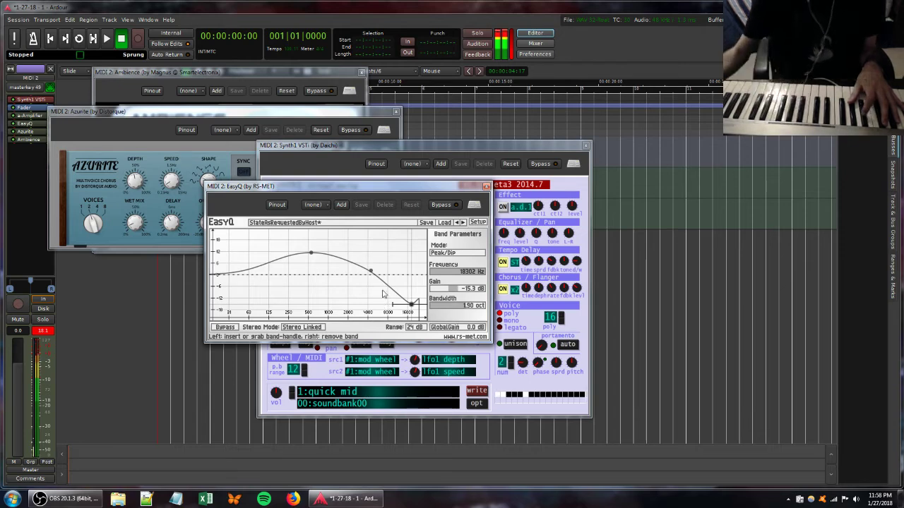
Change oscillator 1's waveform in Synth1 and set the MIDI 2 fader to -1.8 dB.
{"action": "left_click", "coordinate": [413, 159]}
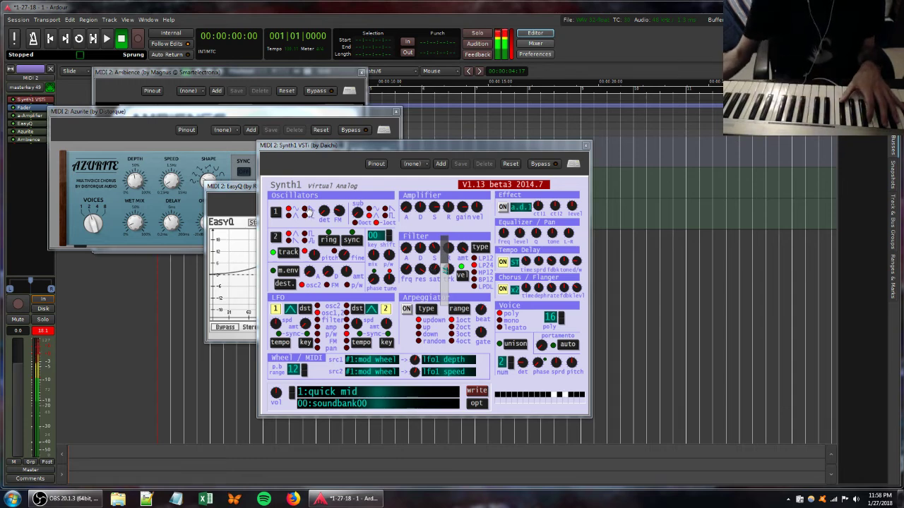
{"action": "left_click", "coordinate": [305, 211]}
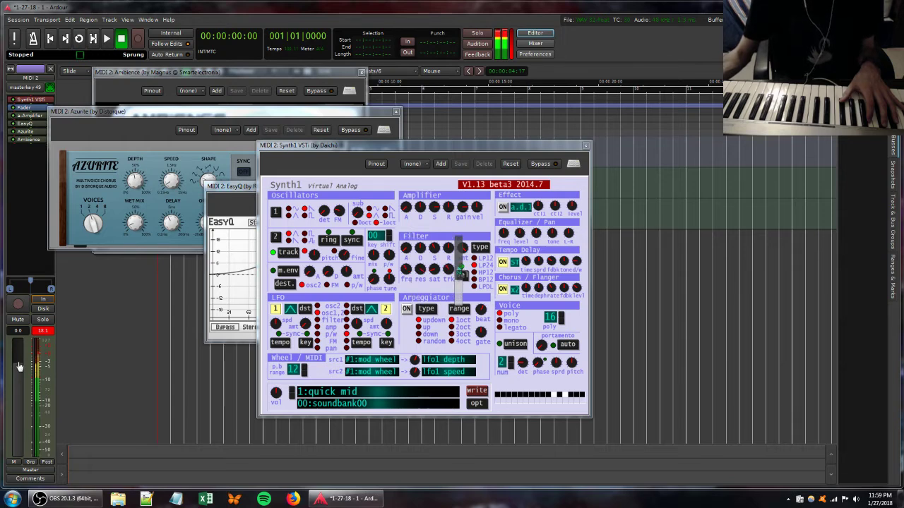
{"action": "left_click_drag", "start_coordinate": [19, 366], "coordinate": [19, 371]}
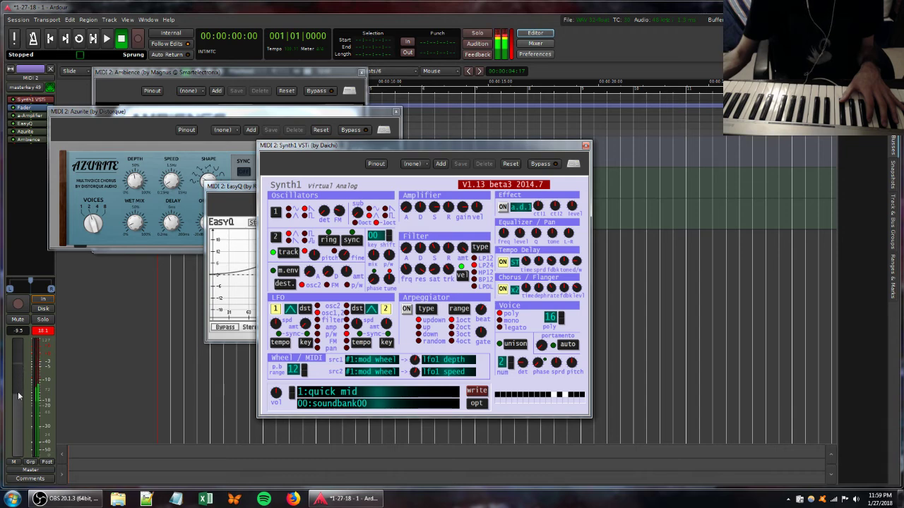
{"action": "left_click", "coordinate": [139, 228]}
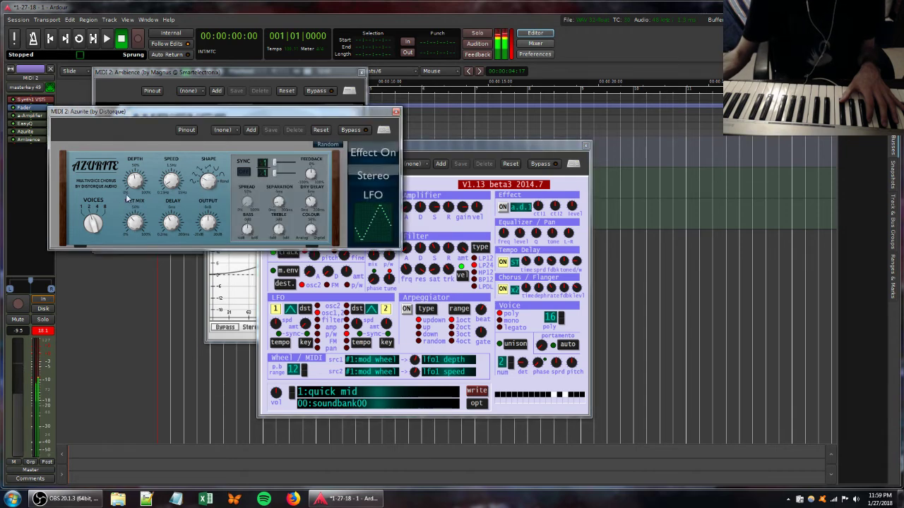
{"action": "left_click_drag", "start_coordinate": [18, 391], "coordinate": [18, 369]}
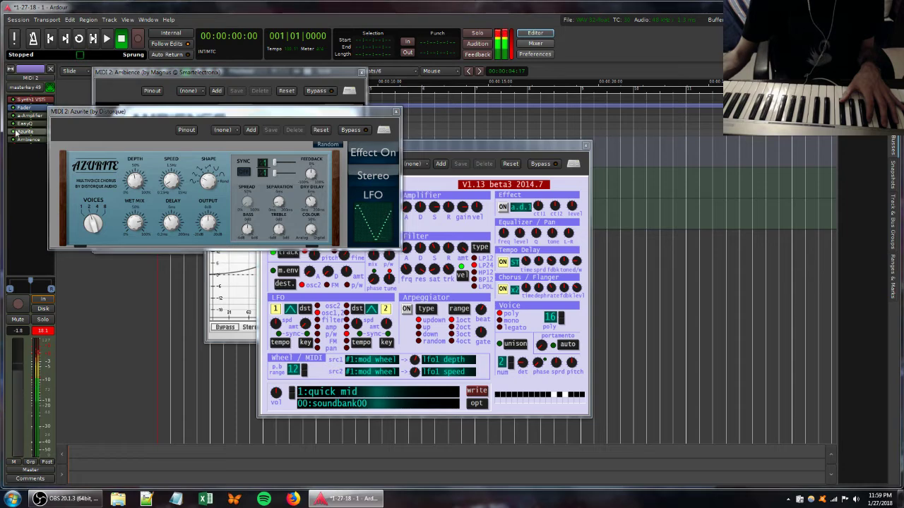
Move EasyQ's high-frequency cut band to about 1216 Hz with a gain of about 3.4 dB.
{"action": "double_click", "coordinate": [23, 124]}
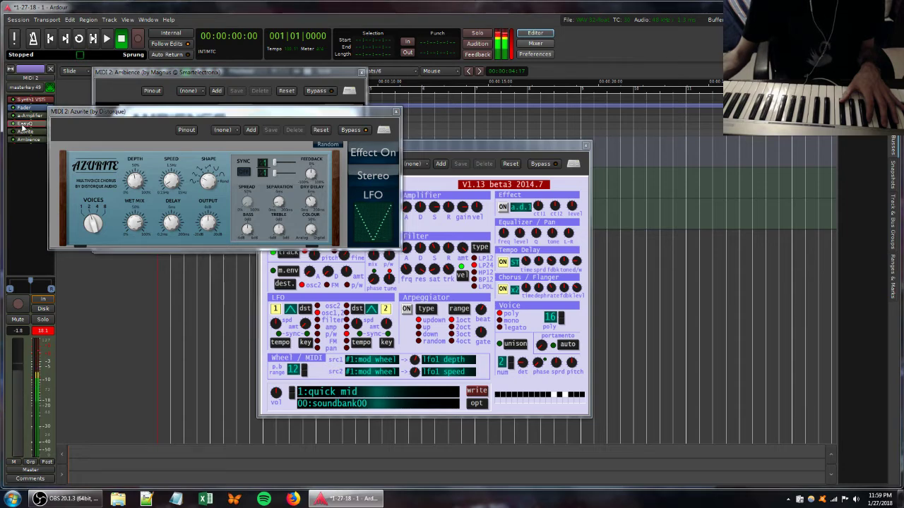
{"action": "double_click", "coordinate": [23, 124]}
{"action": "left_click_drag", "start_coordinate": [411, 305], "coordinate": [398, 289]}
{"action": "left_click_drag", "start_coordinate": [391, 273], "coordinate": [335, 272]}
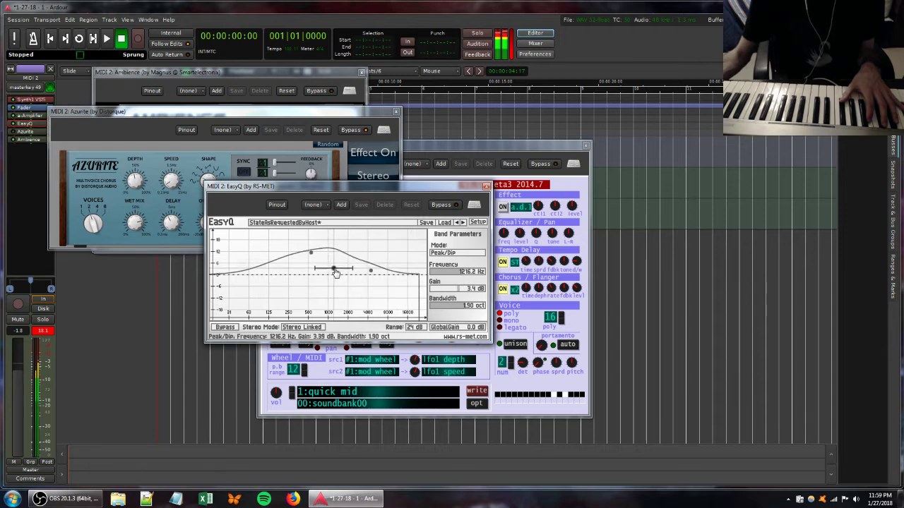
Adjust Synth1's filter sustain, oscillator FM and filter frequency.
{"action": "left_click", "coordinate": [468, 153]}
{"action": "left_click_drag", "start_coordinate": [442, 245], "coordinate": [443, 247]}
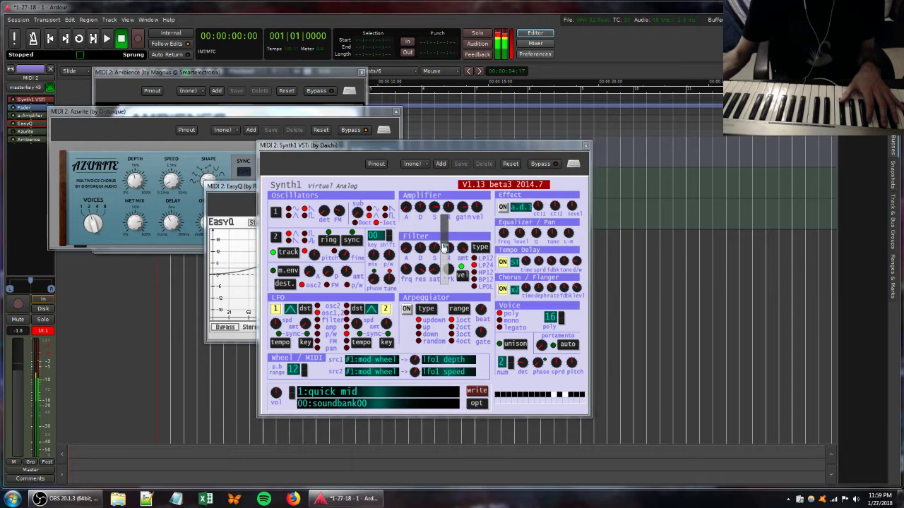
{"action": "mouse_move", "coordinate": [354, 217]}
{"action": "left_mouse_down"}
{"action": "mouse_move", "coordinate": [353, 229]}
{"action": "mouse_move", "coordinate": [351, 213]}
{"action": "left_mouse_up"}
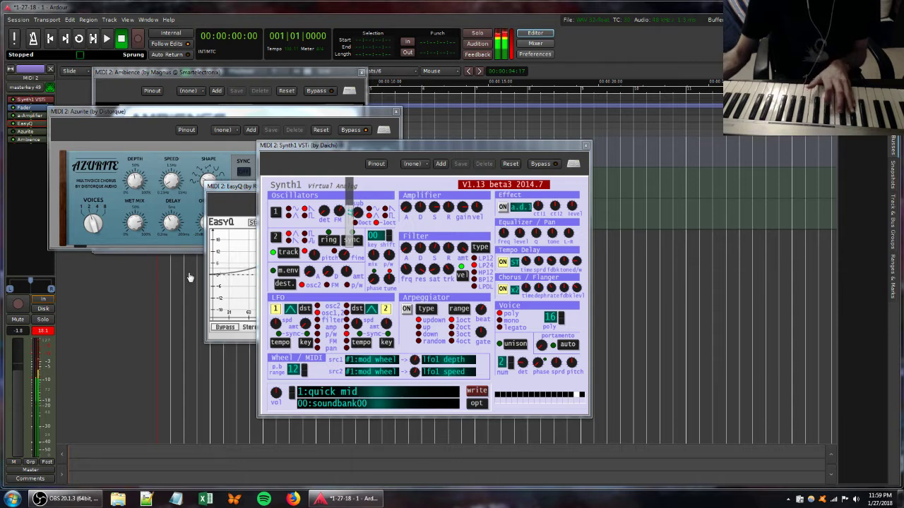
{"action": "left_click", "coordinate": [246, 187]}
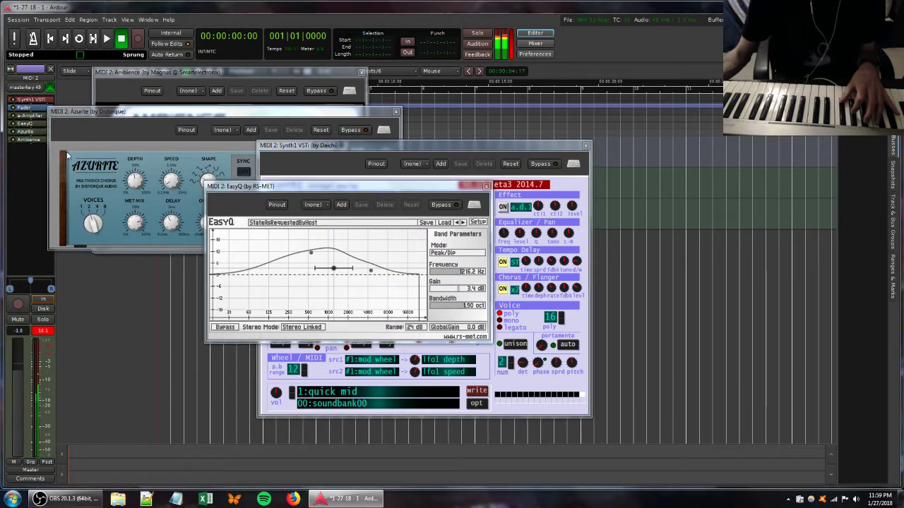
{"action": "left_click", "coordinate": [351, 146]}
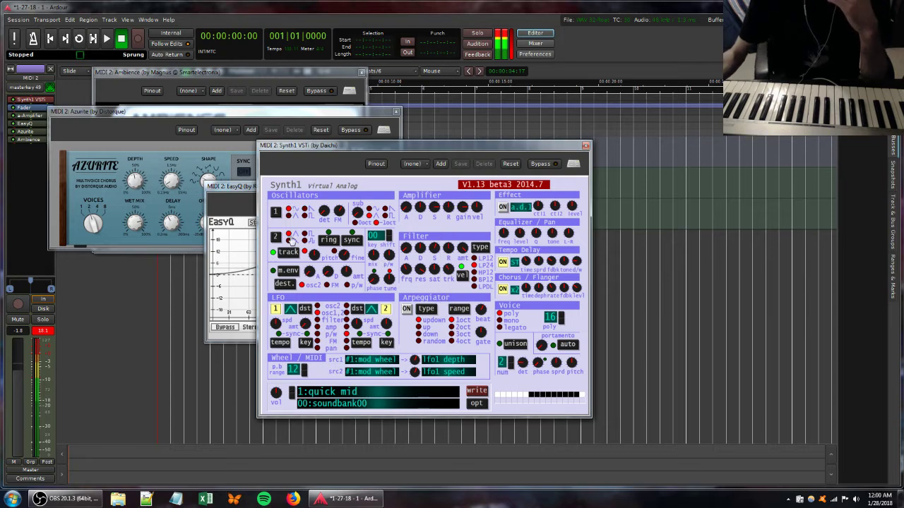
{"action": "left_click_drag", "start_coordinate": [416, 272], "coordinate": [417, 275]}
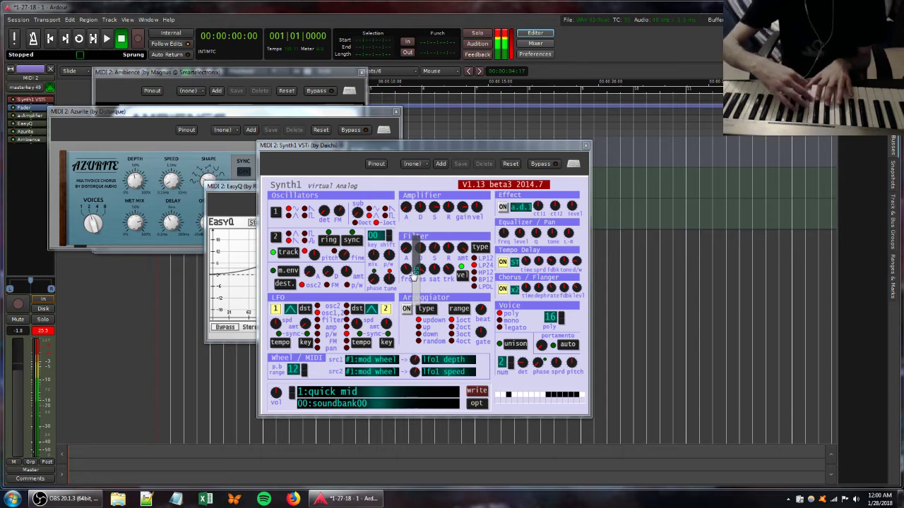
Set Synth1's polyphony to 27 voices and readjust the filter saturation and sustain.
{"action": "left_click", "coordinate": [560, 316]}
{"action": "left_click", "coordinate": [561, 316]}
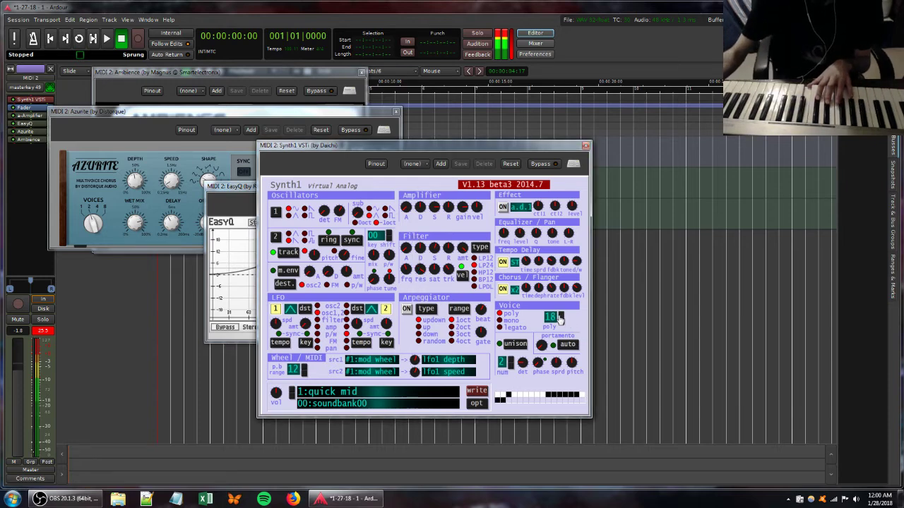
{"action": "left_click", "coordinate": [561, 317]}
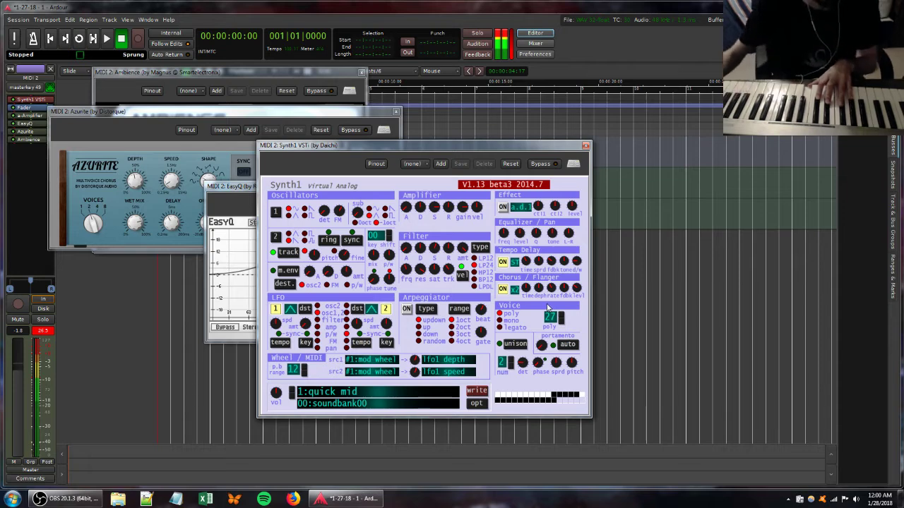
{"action": "left_click_drag", "start_coordinate": [444, 271], "coordinate": [459, 278]}
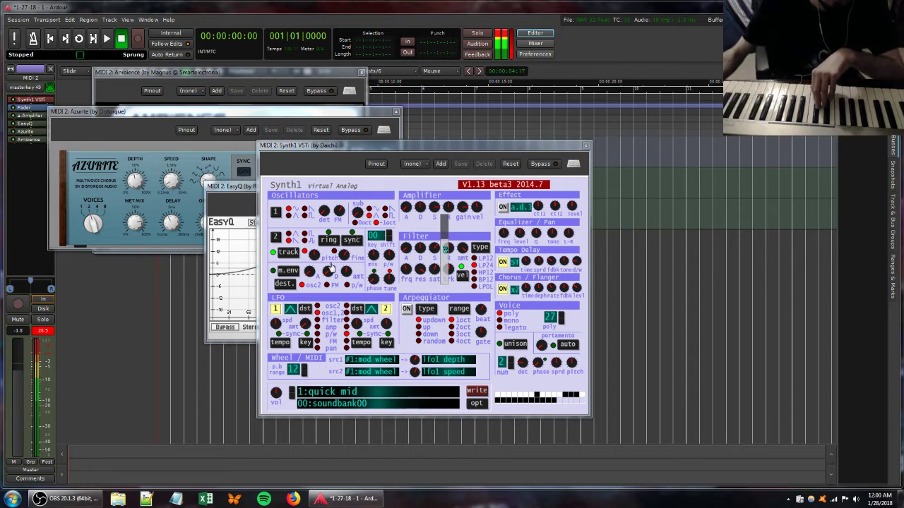
Adjust Synth1's filter frequency and add the Gravel plugin to the MIDI 2 track.
{"action": "left_click_drag", "start_coordinate": [418, 270], "coordinate": [419, 279]}
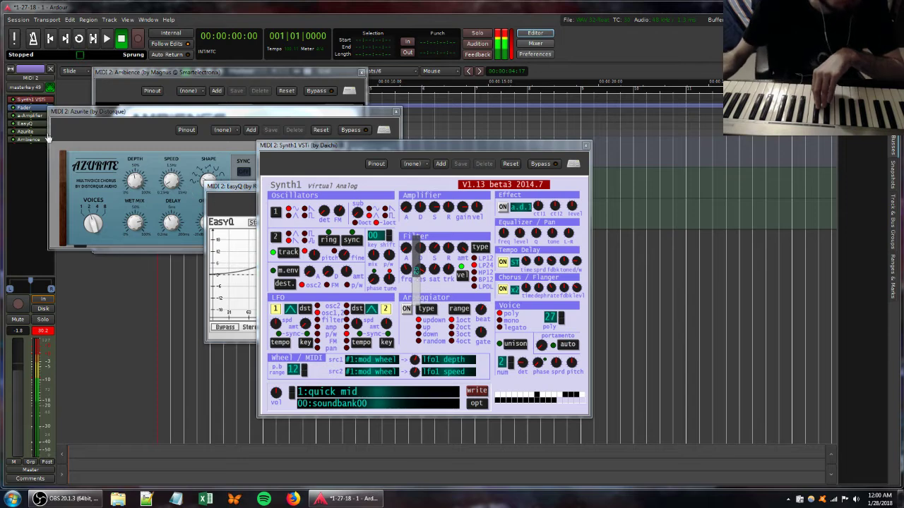
{"action": "right_click", "coordinate": [30, 159]}
{"action": "mouse_move", "coordinate": [106, 163]}
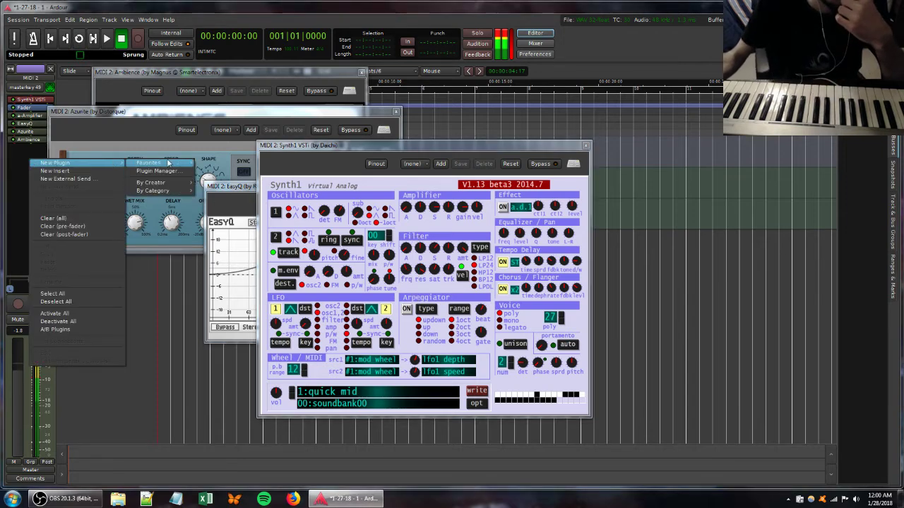
{"action": "mouse_move", "coordinate": [168, 163]}
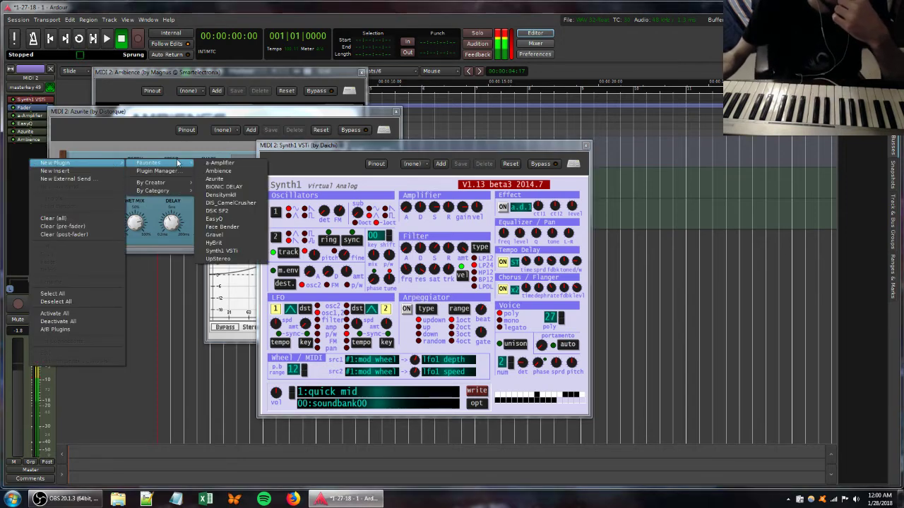
{"action": "left_click", "coordinate": [220, 235]}
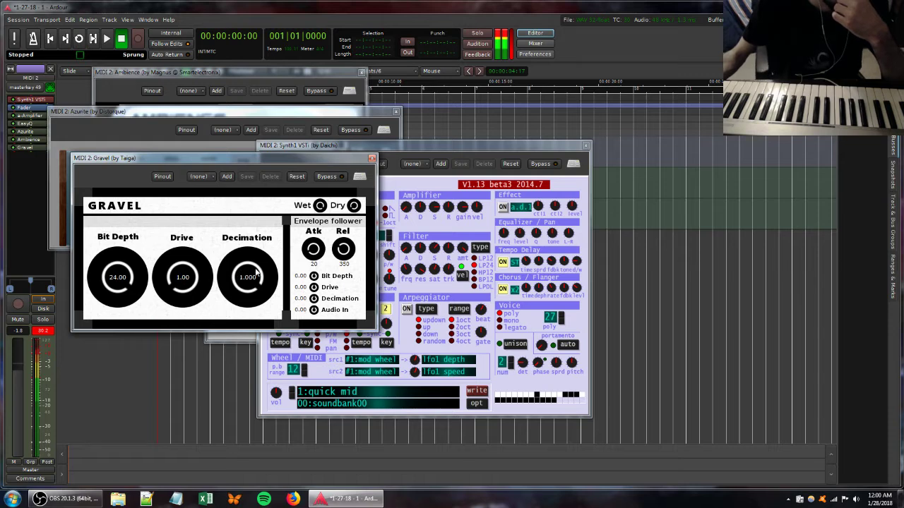
Readjust Synth1's filter saturation and set Gravel's decimation to 0.284, drive to 10.42 and bit depth to 4.86.
{"action": "left_click", "coordinate": [433, 267]}
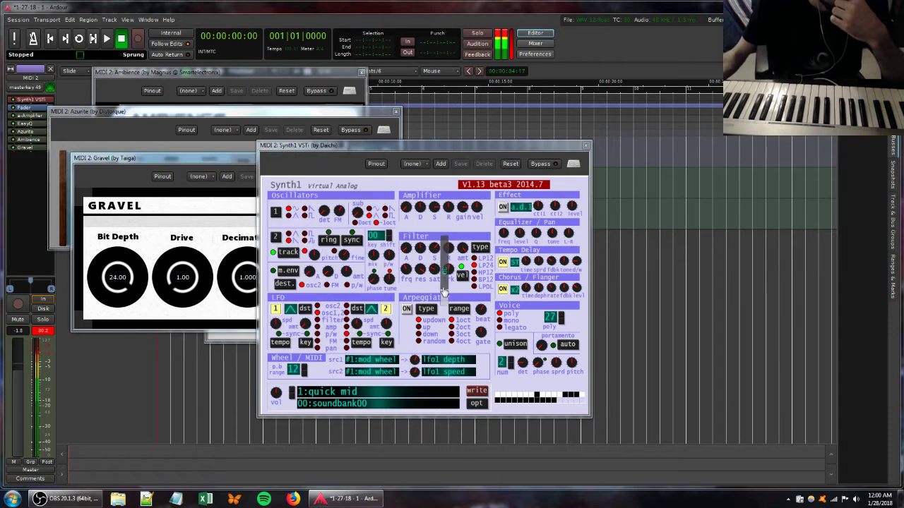
{"action": "left_click", "coordinate": [176, 283]}
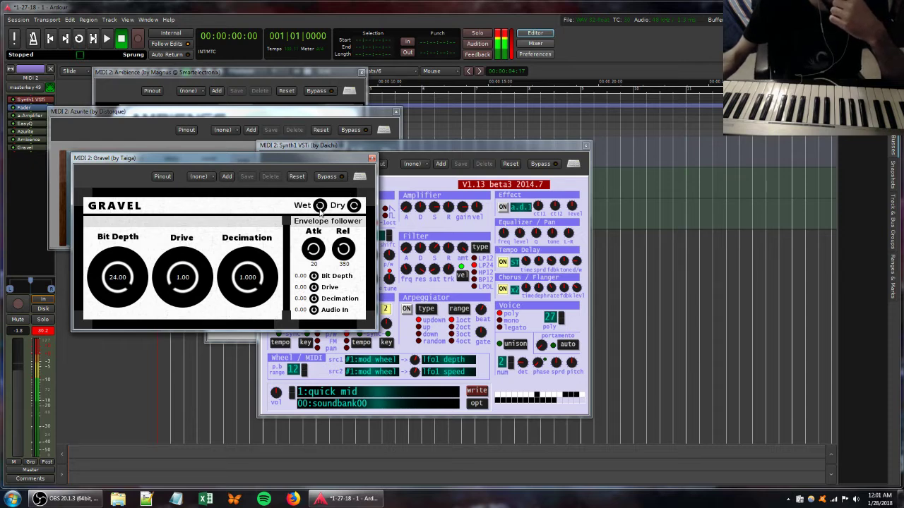
{"action": "left_click_drag", "start_coordinate": [242, 275], "coordinate": [238, 390]}
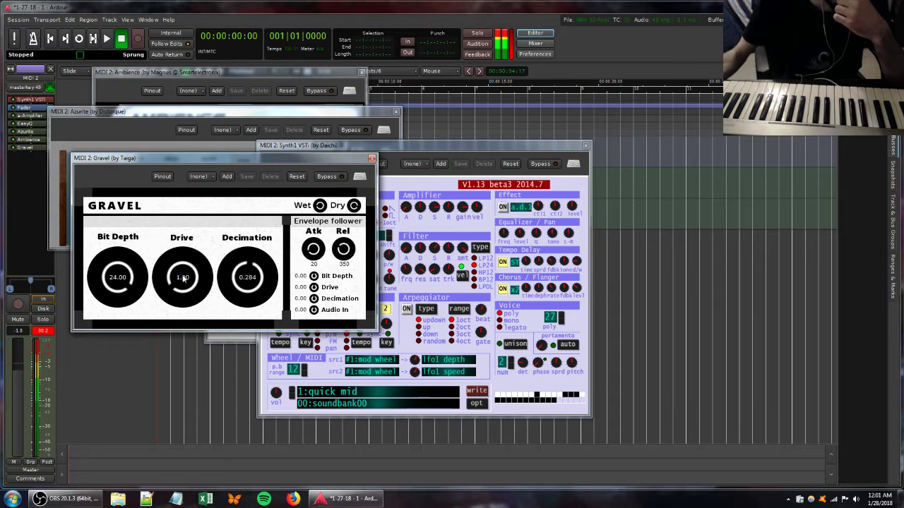
{"action": "left_click_drag", "start_coordinate": [183, 277], "coordinate": [192, 182]}
{"action": "left_click_drag", "start_coordinate": [136, 267], "coordinate": [123, 373]}
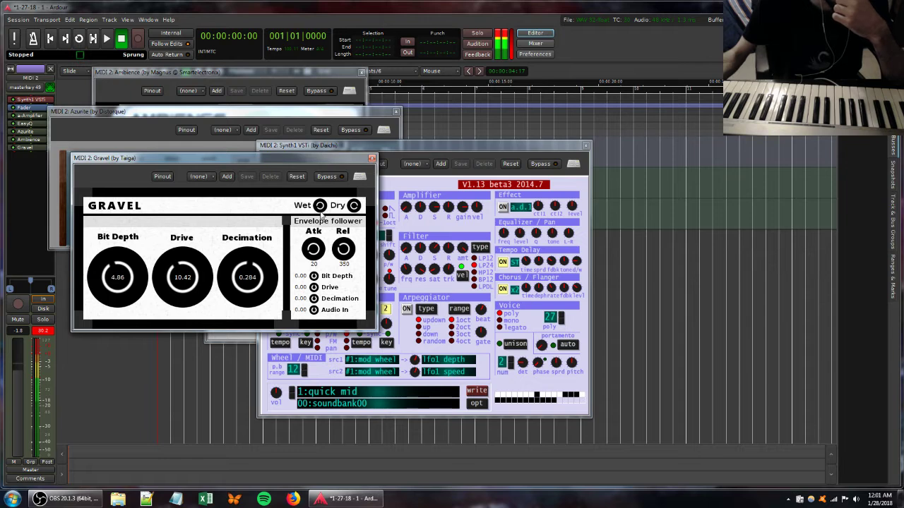
Set Ambience's dry level to -3.4 dB and its wet level to -12.2 dB.
{"action": "left_click", "coordinate": [417, 280]}
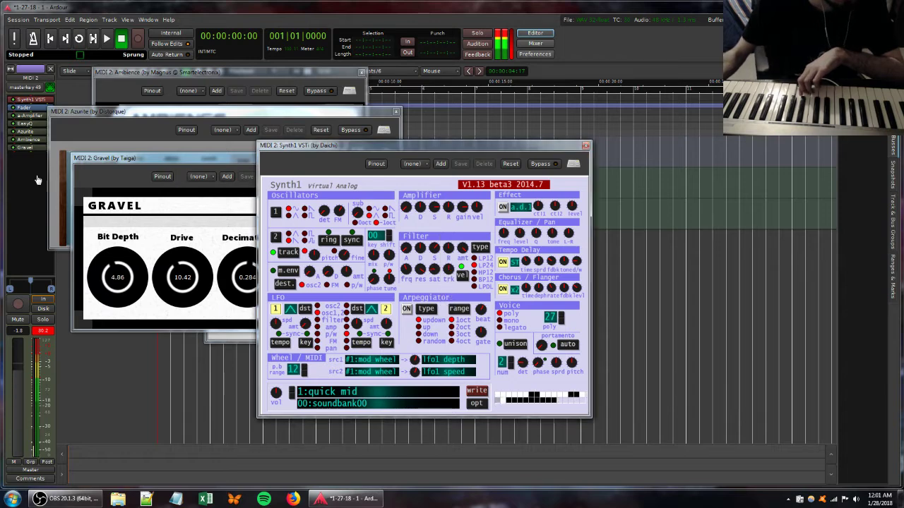
{"action": "left_click", "coordinate": [228, 71]}
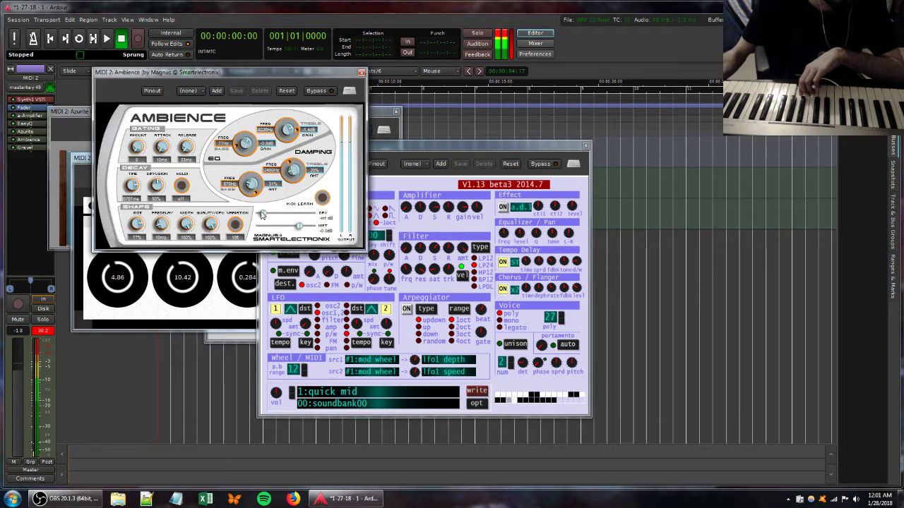
{"action": "left_click_drag", "start_coordinate": [261, 212], "coordinate": [292, 227]}
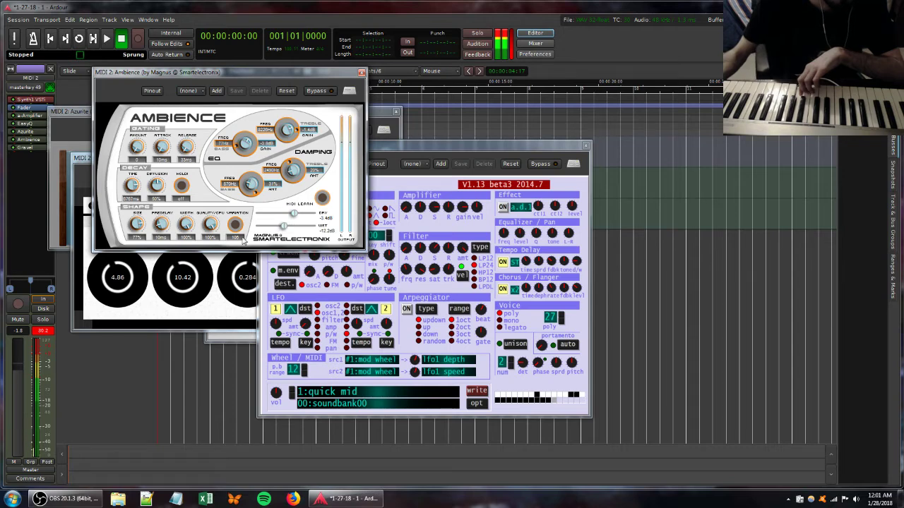
Readjust the decay and sustain of Synth1's filter envelope and return to the Gravel window.
{"action": "left_click", "coordinate": [188, 325]}
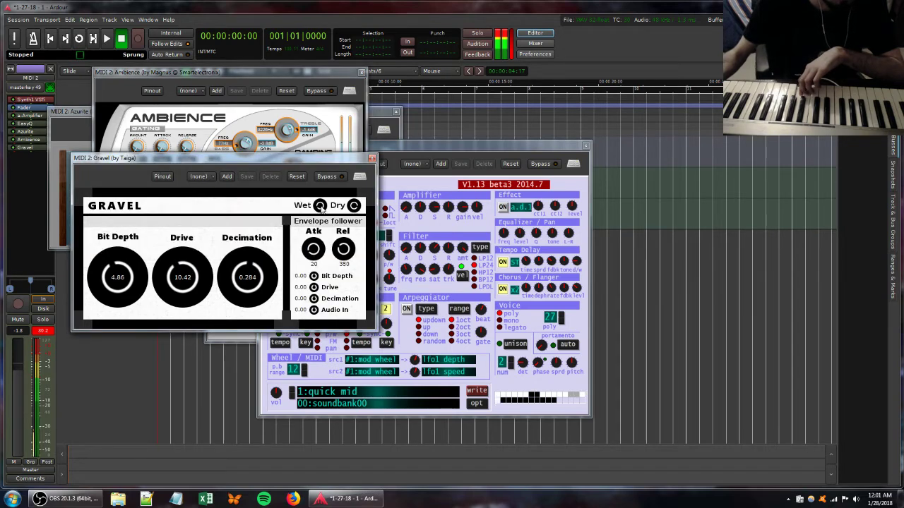
{"action": "left_click", "coordinate": [432, 254]}
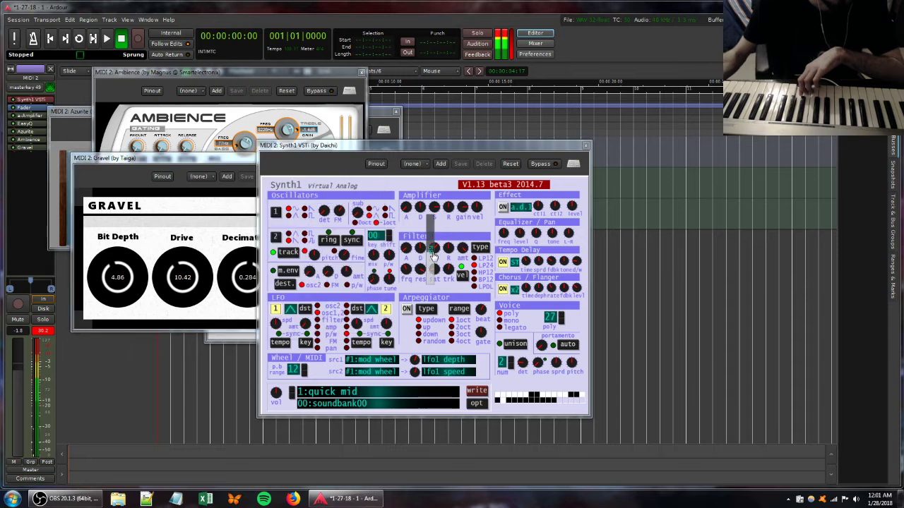
{"action": "left_click_drag", "start_coordinate": [446, 241], "coordinate": [443, 258]}
{"action": "left_click", "coordinate": [234, 158]}
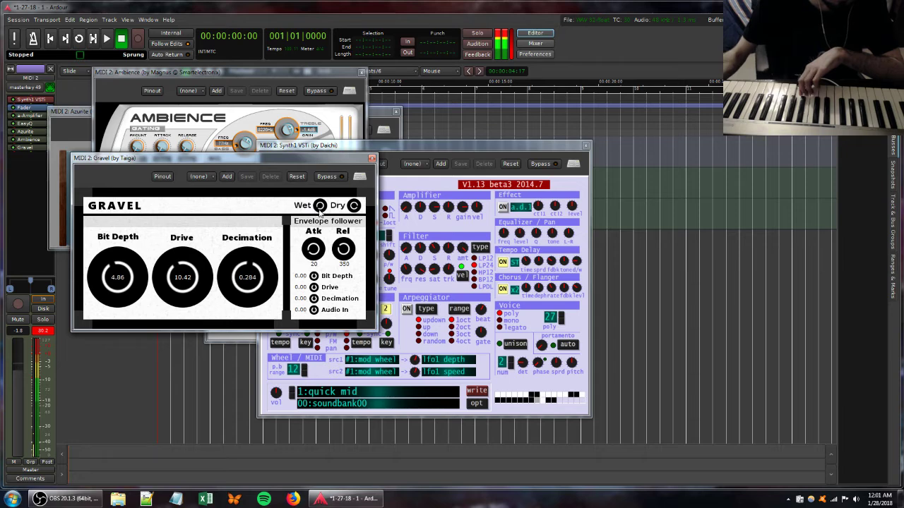
Adjust Synth1's filter frequency, filter sustain and filter key tracking.
{"action": "left_click", "coordinate": [410, 272]}
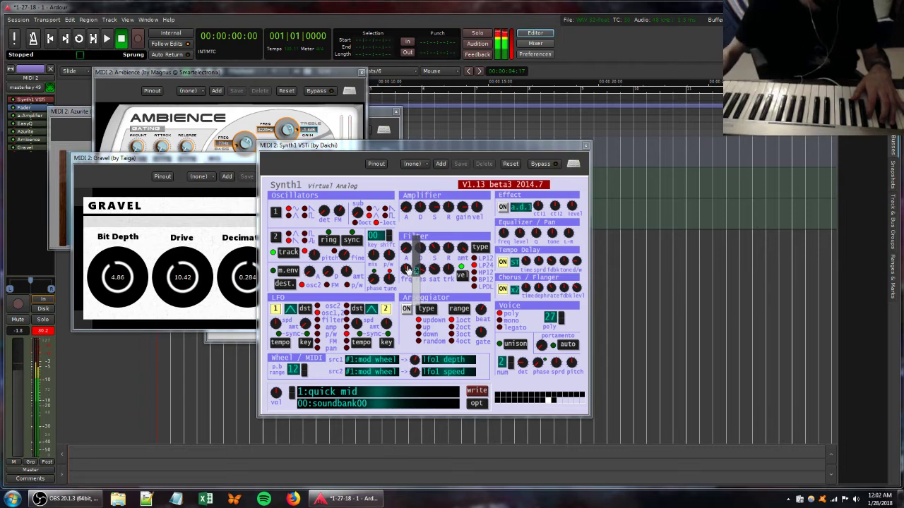
{"action": "left_click_drag", "start_coordinate": [415, 267], "coordinate": [416, 259]}
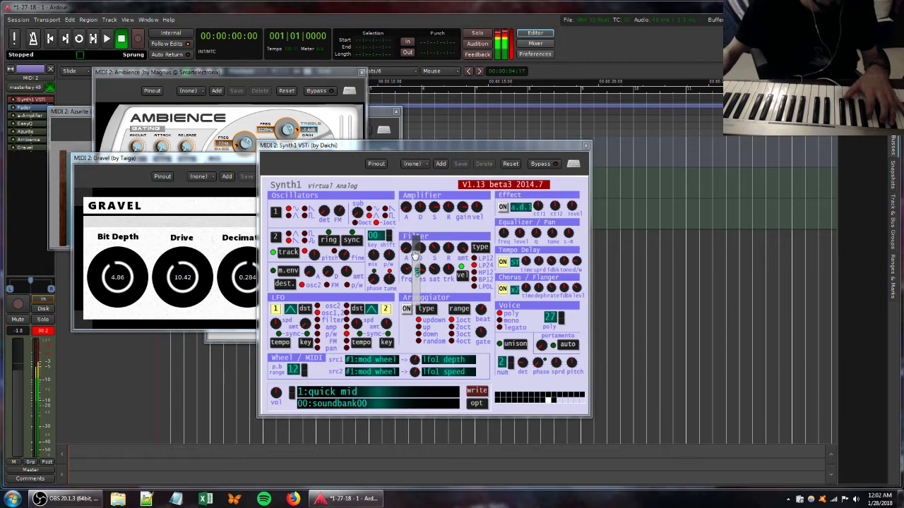
{"action": "left_click_drag", "start_coordinate": [433, 269], "coordinate": [443, 234]}
{"action": "left_click", "coordinate": [445, 257]}
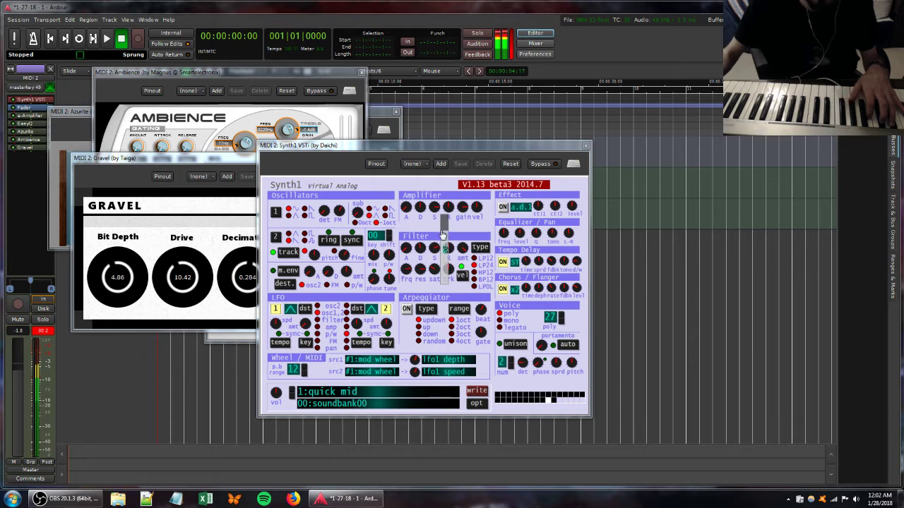
{"action": "left_click", "coordinate": [459, 254]}
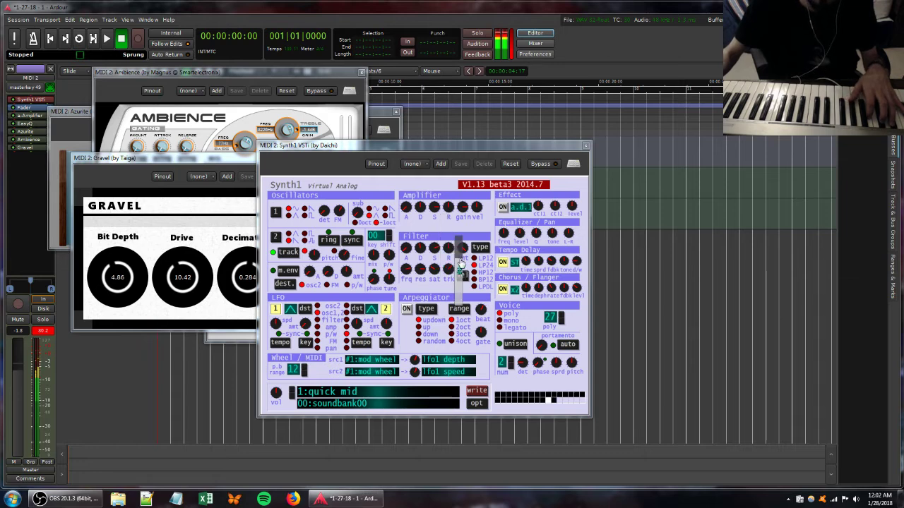
Raise Ambience's wet level to about -1.2 dB and lower its dry level.
{"action": "left_click", "coordinate": [238, 70]}
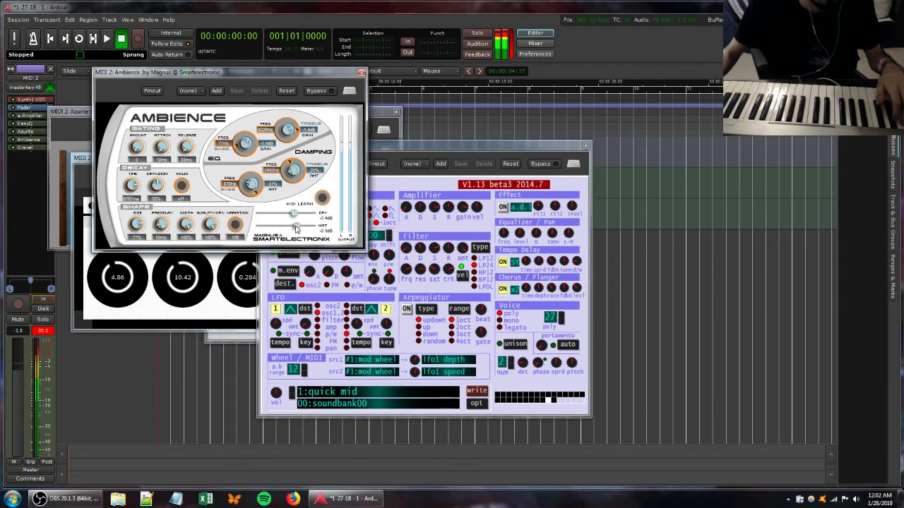
{"action": "mouse_move", "coordinate": [293, 214]}
{"action": "left_mouse_down"}
{"action": "mouse_move", "coordinate": [272, 215]}
{"action": "mouse_move", "coordinate": [286, 214]}
{"action": "left_mouse_up"}
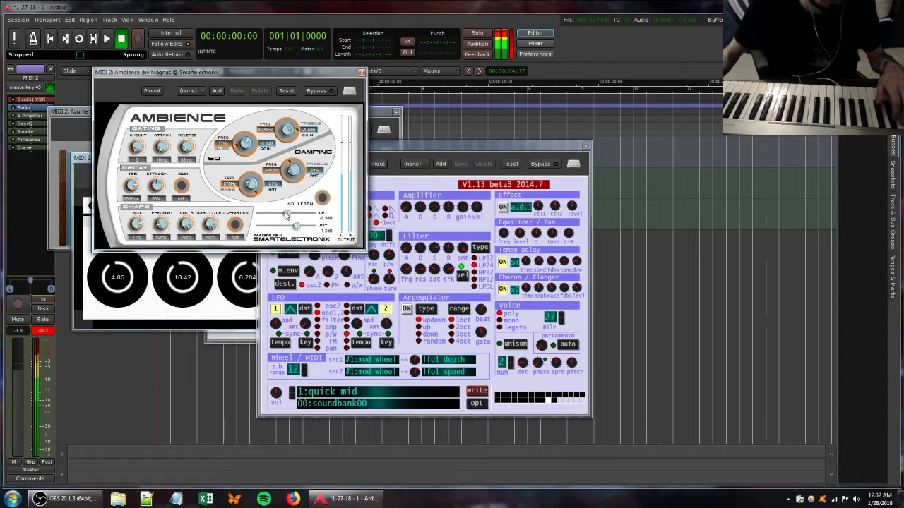
Set Gravel's bit depth to 24.00, decimation to 0.746 and drive to 8.38.
{"action": "left_click", "coordinate": [207, 324]}
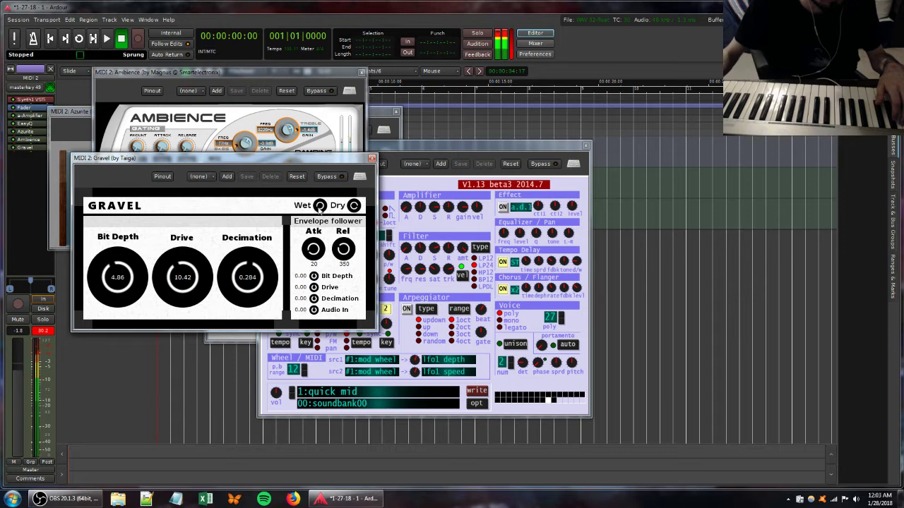
{"action": "left_click_drag", "start_coordinate": [129, 286], "coordinate": [153, 218]}
{"action": "left_click_drag", "start_coordinate": [120, 285], "coordinate": [141, 219]}
{"action": "scroll", "coordinate": [249, 280], "scroll_direction": "up", "scroll_amount": 5}
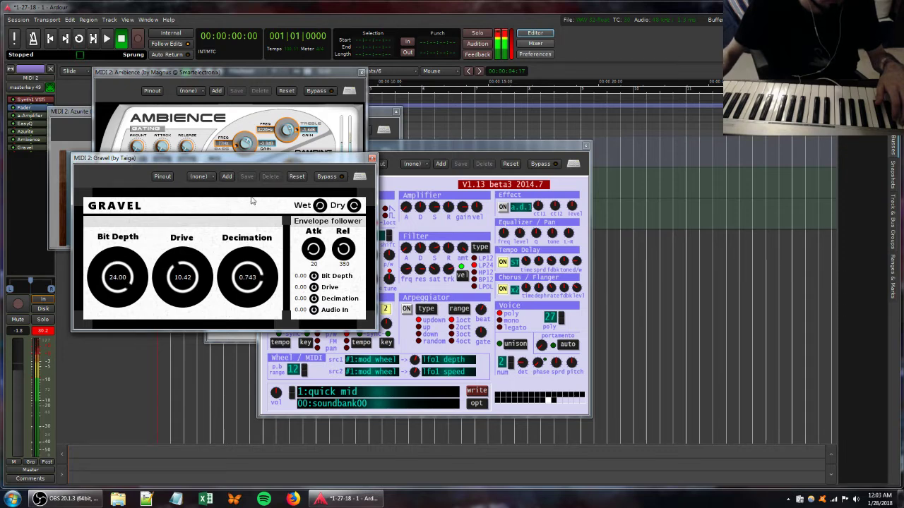
{"action": "scroll", "coordinate": [181, 300], "scroll_direction": "down", "scroll_amount": 3}
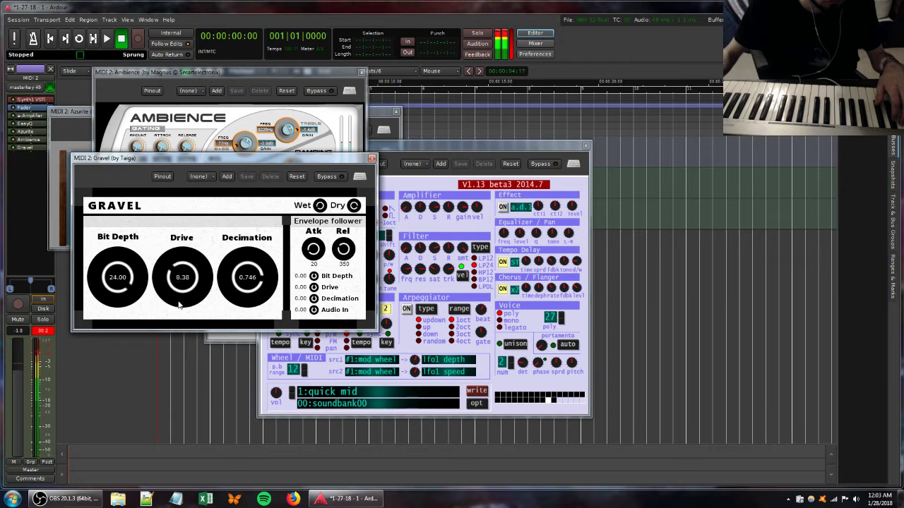
{"action": "scroll", "coordinate": [123, 302], "scroll_direction": "up", "scroll_amount": 2}
Readjust Synth1's filter saturation and frequency, and lower the MIDI 2 fader to -6.9 dB.
{"action": "left_click", "coordinate": [431, 274]}
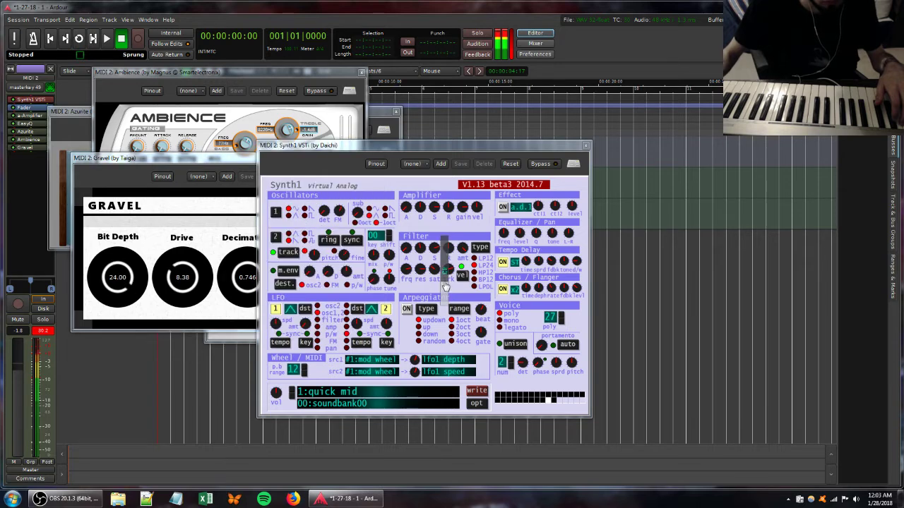
{"action": "left_click_drag", "start_coordinate": [443, 278], "coordinate": [420, 260]}
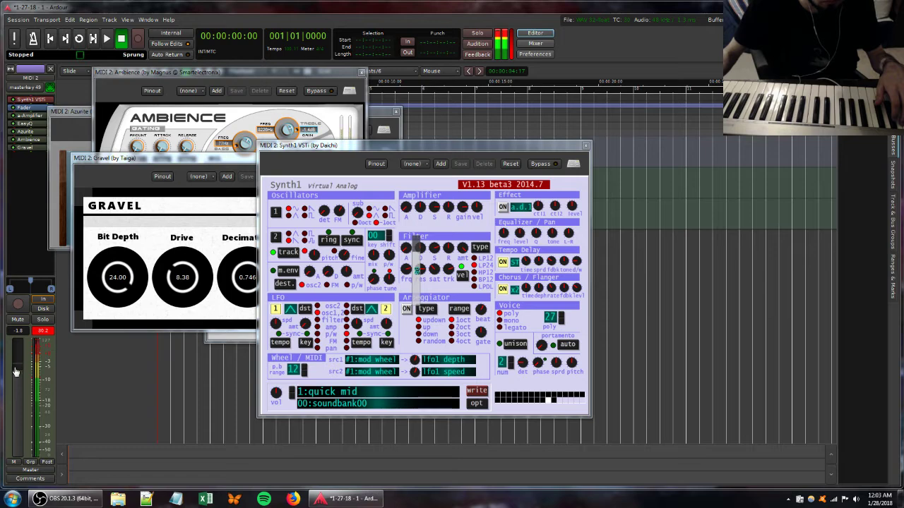
Rebalance Ambience to a dry level of about -7.8 dB and a wet level of about -10.8 dB.
{"action": "left_click", "coordinate": [277, 72]}
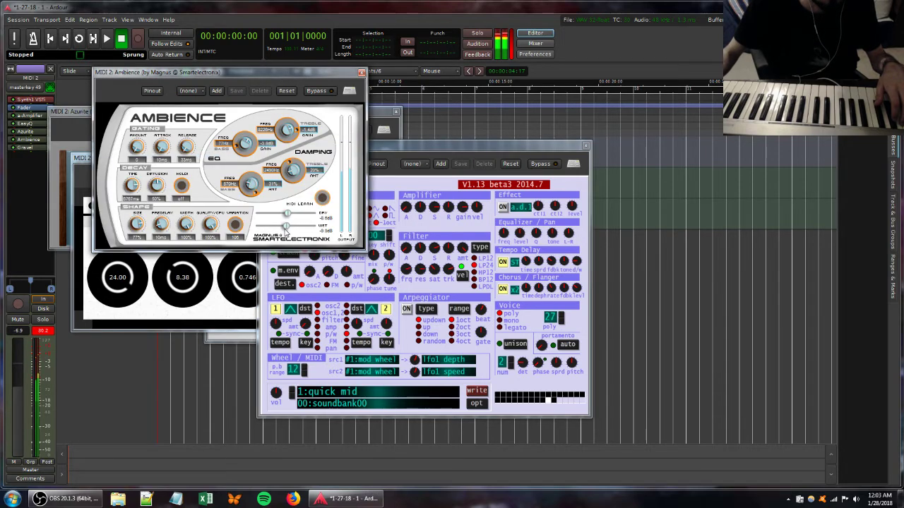
{"action": "mouse_move", "coordinate": [287, 227]}
{"action": "left_mouse_down"}
{"action": "mouse_move", "coordinate": [278, 226]}
{"action": "mouse_move", "coordinate": [286, 215]}
{"action": "left_mouse_up"}
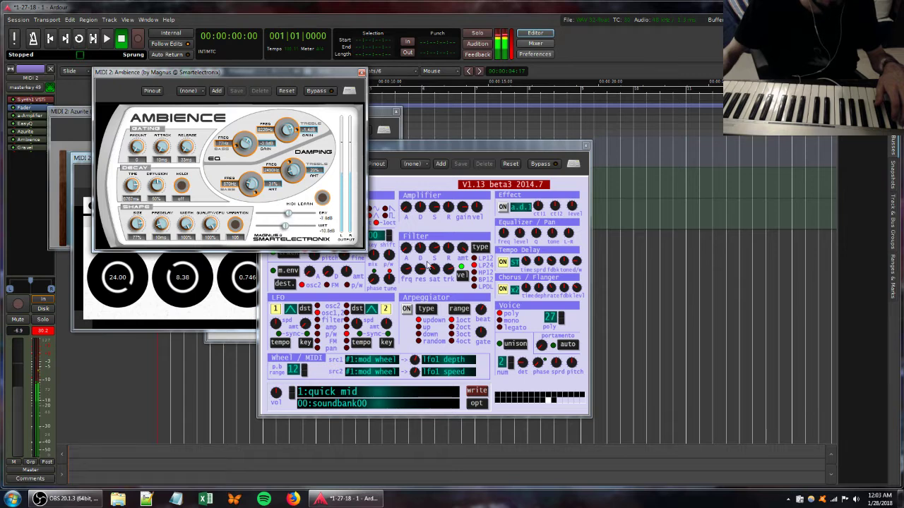
Adjust the resonance of Synth1's filter.
{"action": "left_click_drag", "start_coordinate": [427, 265], "coordinate": [434, 251]}
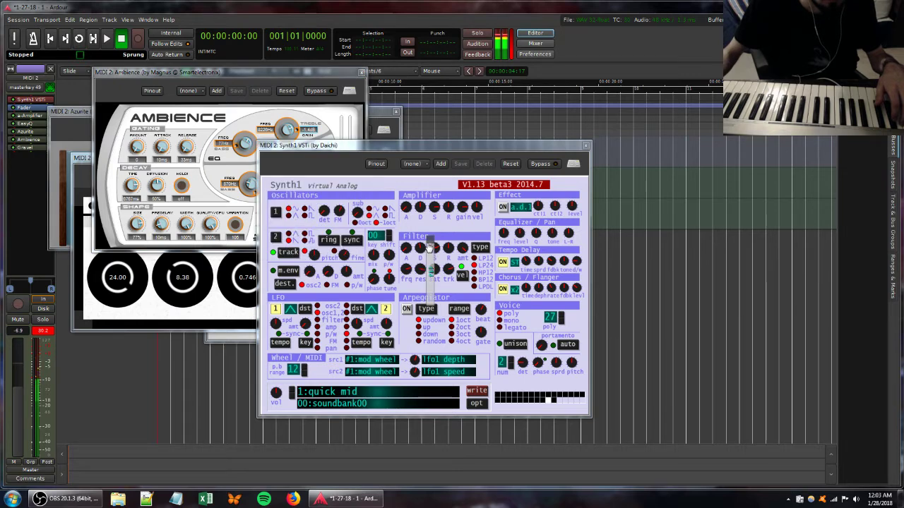
{"action": "left_click", "coordinate": [185, 316]}
{"action": "left_click_drag", "start_coordinate": [426, 272], "coordinate": [434, 248]}
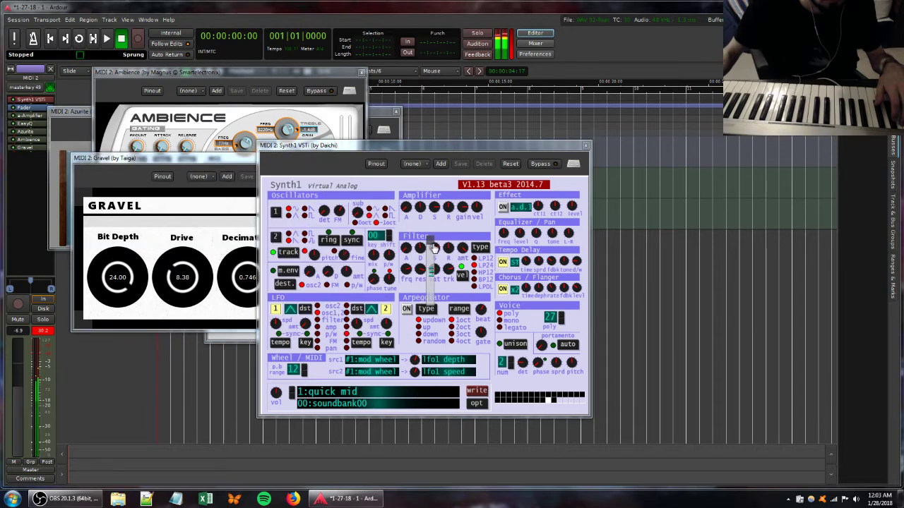
Set Gravel's drive to 9.40 and decimation to 0.729, trying a bit depth of 13.67 before restoring it to 24.00.
{"action": "left_click_drag", "start_coordinate": [181, 269], "coordinate": [185, 261]}
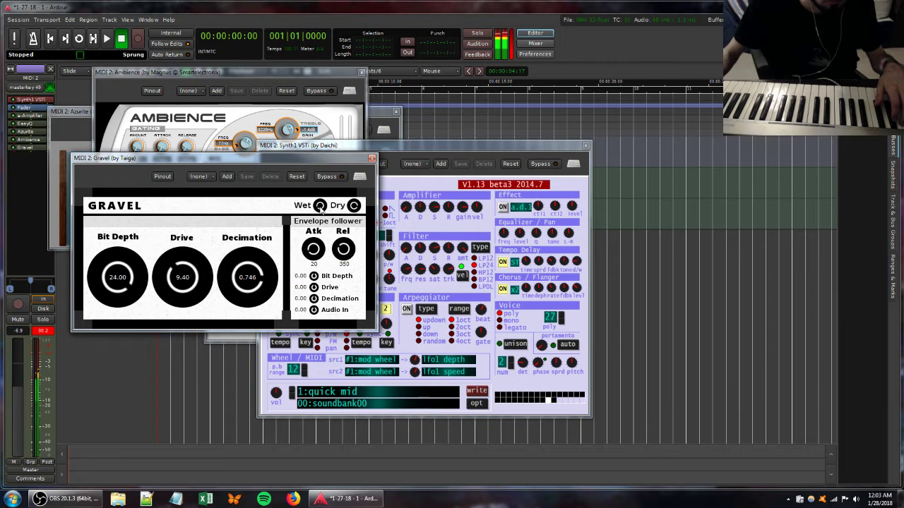
{"action": "left_click_drag", "start_coordinate": [255, 281], "coordinate": [252, 298]}
{"action": "left_click_drag", "start_coordinate": [127, 299], "coordinate": [126, 341]}
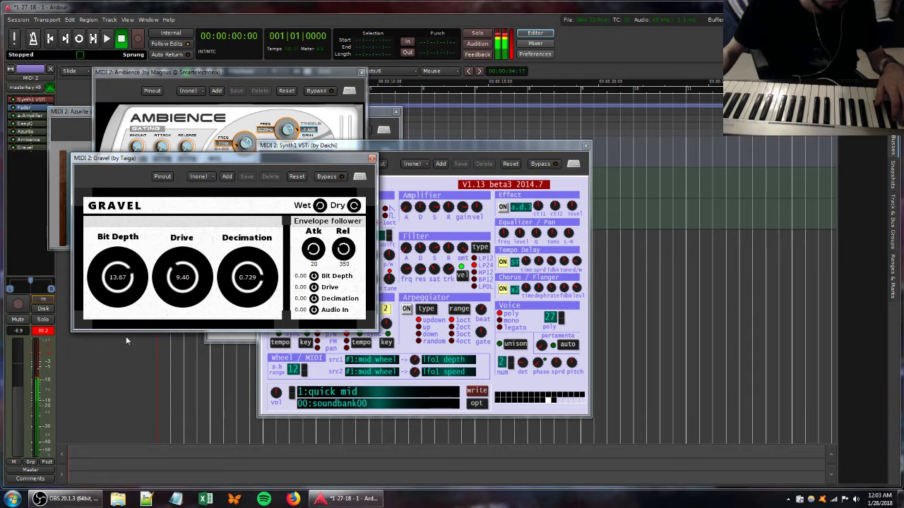
{"action": "left_click_drag", "start_coordinate": [120, 373], "coordinate": [110, 263]}
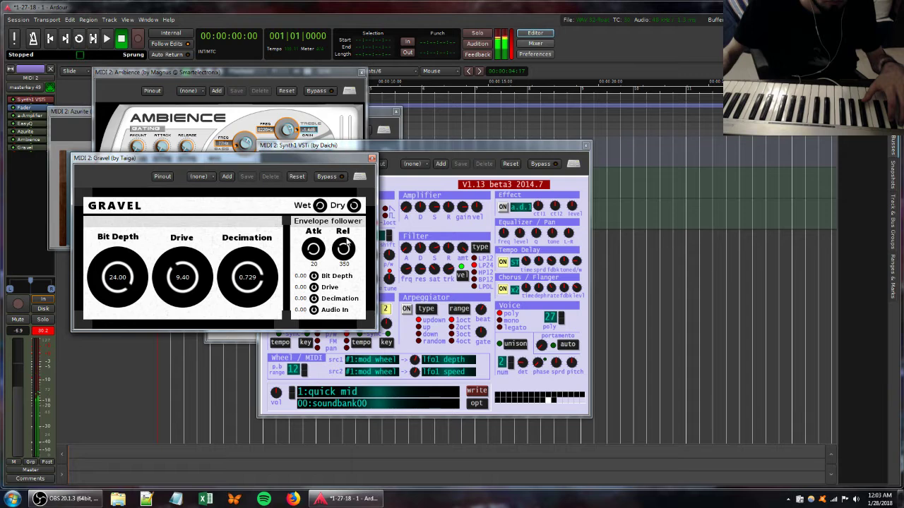
Adjust the oscillator FM amount in Synth1.
{"action": "left_click", "coordinate": [433, 271]}
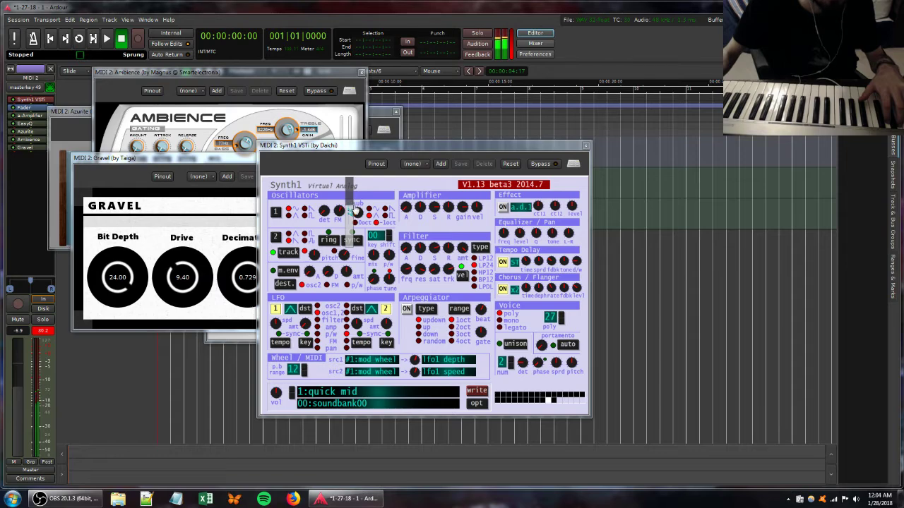
Close the Azurite window and move the Ambience window over Synth1.
{"action": "left_click", "coordinate": [396, 110]}
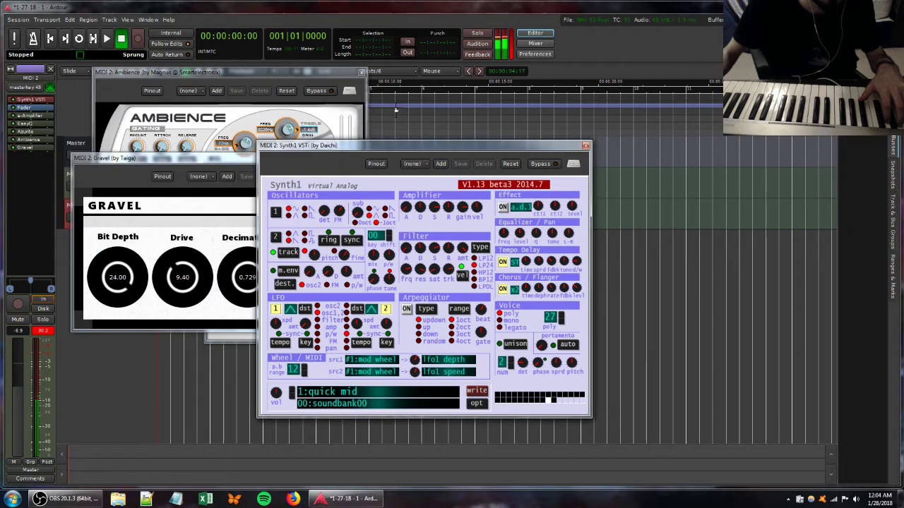
{"action": "left_click_drag", "start_coordinate": [220, 72], "coordinate": [315, 143]}
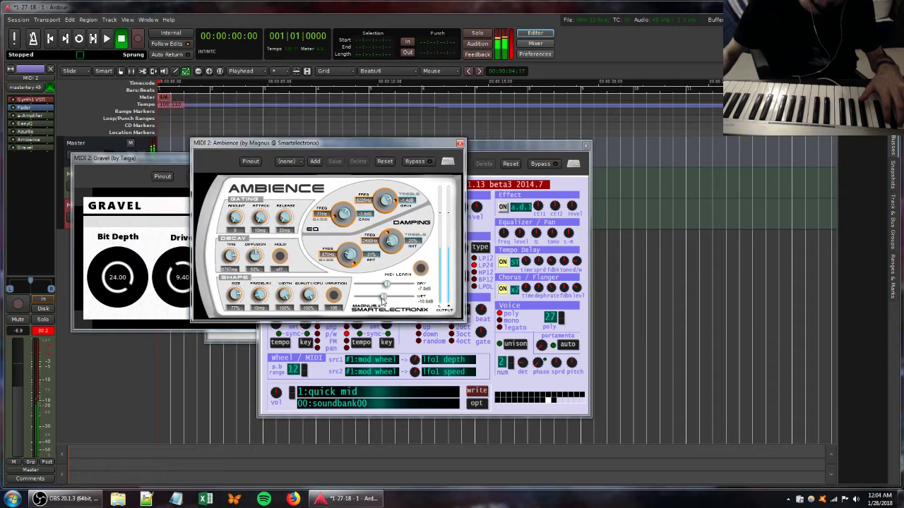
Set Ambience's dry level to about -6.2 dB and its wet level to about -21.3 dB.
{"action": "mouse_move", "coordinate": [382, 301]}
{"action": "left_mouse_down"}
{"action": "mouse_move", "coordinate": [387, 288]}
{"action": "mouse_move", "coordinate": [370, 288]}
{"action": "mouse_move", "coordinate": [388, 299]}
{"action": "mouse_move", "coordinate": [379, 300]}
{"action": "mouse_move", "coordinate": [375, 285]}
{"action": "mouse_move", "coordinate": [385, 289]}
{"action": "left_mouse_up"}
In EasyQ, lower the low-mid band close to 0 dB and add a peak band at 7413.1 Hz with 18.2 dB gain.
{"action": "left_click", "coordinate": [254, 340]}
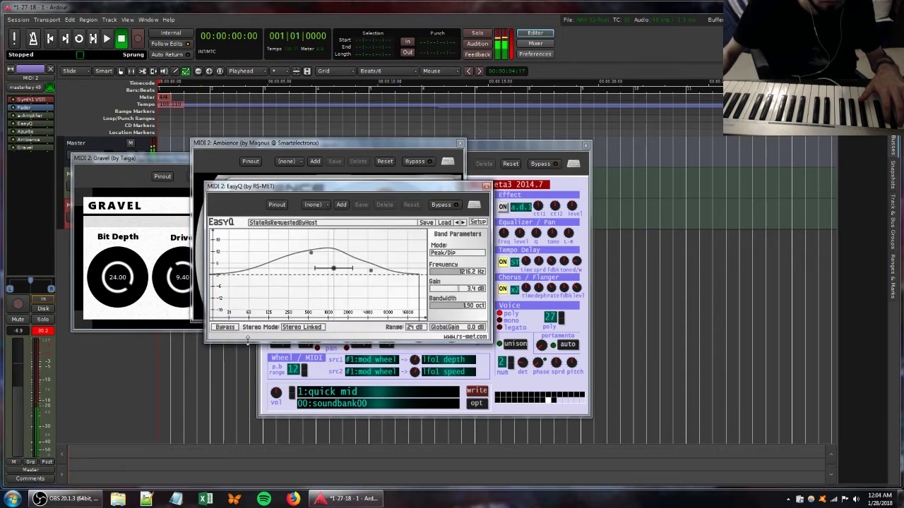
{"action": "left_click", "coordinate": [312, 256]}
{"action": "left_click_drag", "start_coordinate": [313, 260], "coordinate": [315, 273]}
{"action": "left_click_drag", "start_coordinate": [386, 274], "coordinate": [387, 243]}
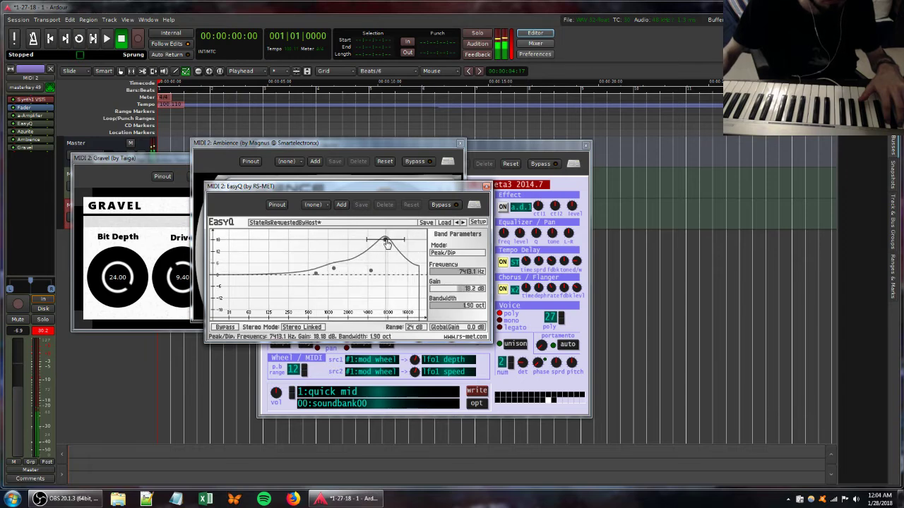
Set Gravel's bit depth to 9.82.
{"action": "left_click", "coordinate": [131, 159]}
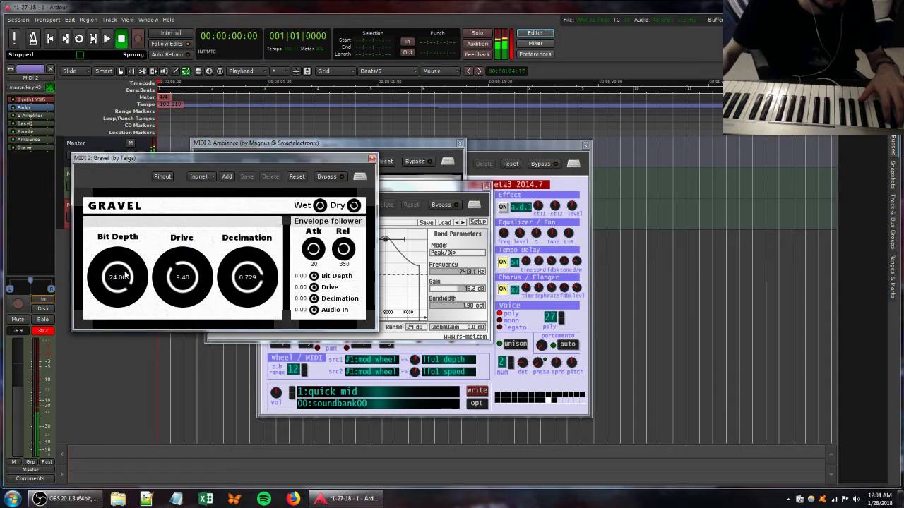
{"action": "left_click_drag", "start_coordinate": [126, 275], "coordinate": [113, 367]}
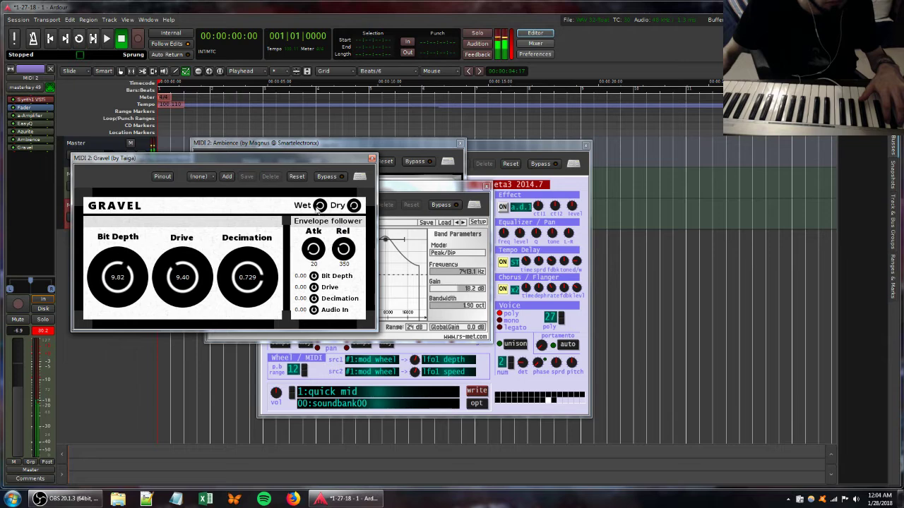
In EasyQ, move the high peak to 10818 Hz at 17.5 dB and set the 780.38 Hz band to 1.2 dB with 4.55-octave bandwidth.
{"action": "left_click", "coordinate": [386, 243]}
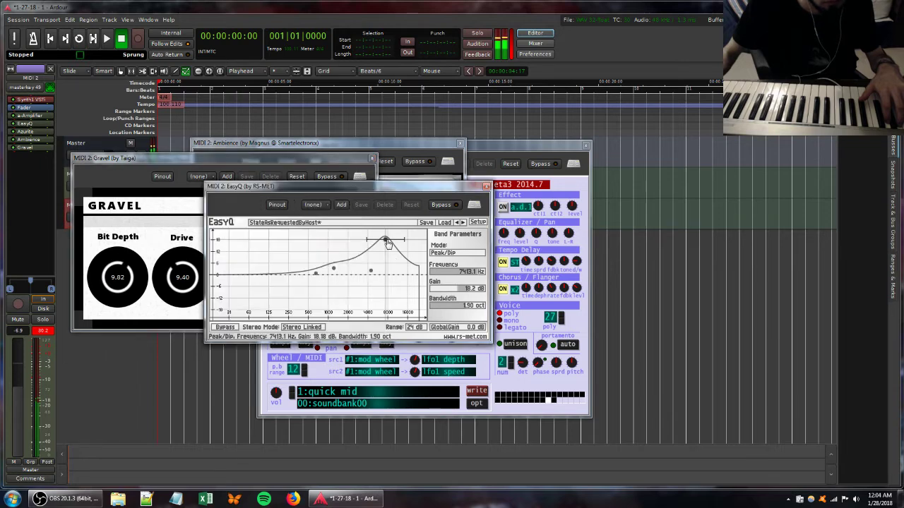
{"action": "mouse_move", "coordinate": [387, 243]}
{"action": "left_mouse_down"}
{"action": "mouse_move", "coordinate": [401, 255]}
{"action": "mouse_move", "coordinate": [402, 243]}
{"action": "mouse_move", "coordinate": [394, 244]}
{"action": "left_mouse_up"}
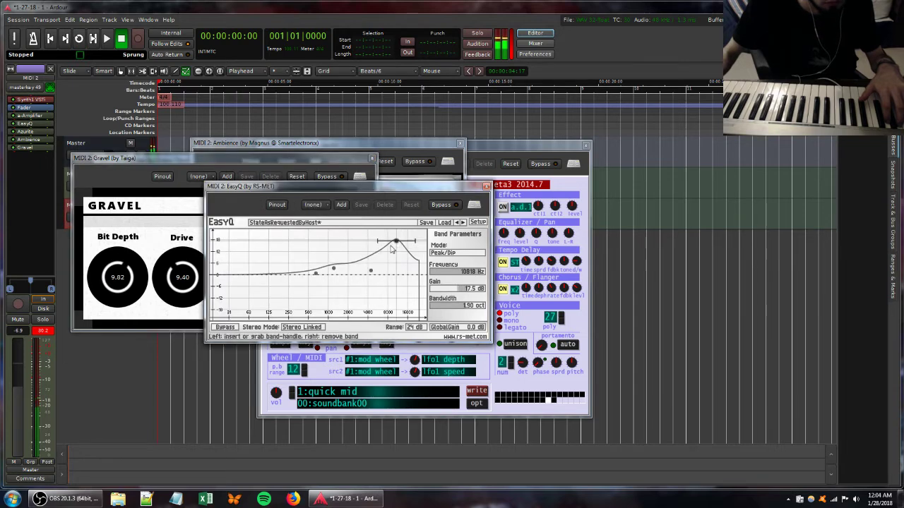
{"action": "left_click_drag", "start_coordinate": [374, 278], "coordinate": [321, 272]}
Adjust the key tracking and resonance of Synth1's filter.
{"action": "left_click", "coordinate": [498, 276]}
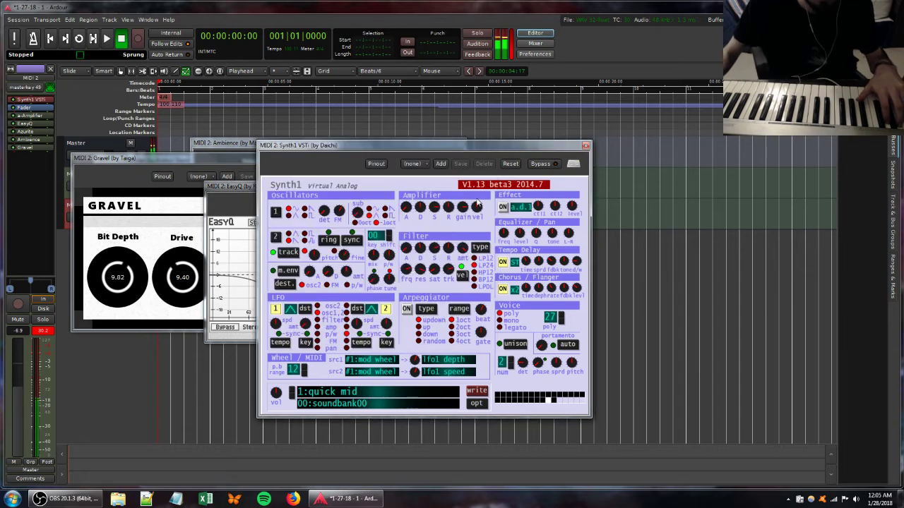
{"action": "left_click_drag", "start_coordinate": [426, 272], "coordinate": [442, 237]}
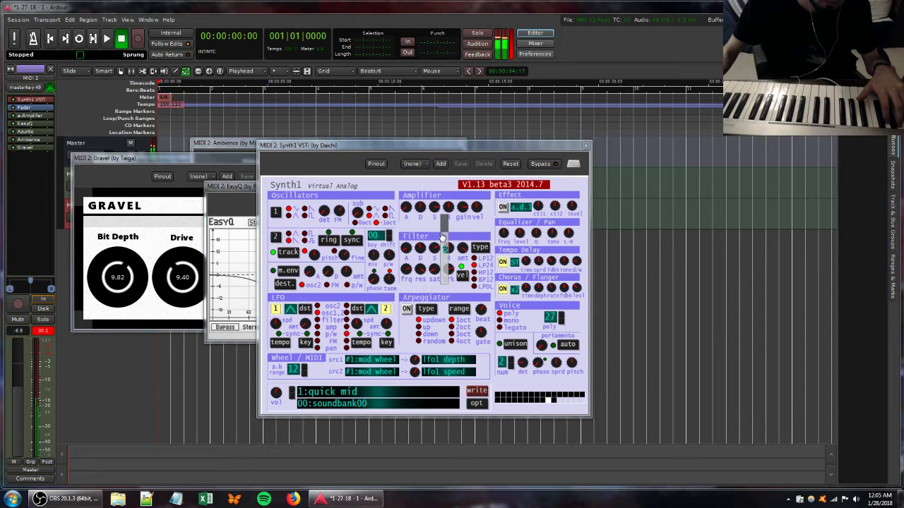
{"action": "left_click_drag", "start_coordinate": [453, 271], "coordinate": [459, 303]}
{"action": "mouse_move", "coordinate": [411, 271]}
{"action": "left_mouse_down"}
{"action": "mouse_move", "coordinate": [418, 254]}
{"action": "mouse_move", "coordinate": [428, 289]}
{"action": "mouse_move", "coordinate": [429, 267]}
{"action": "mouse_move", "coordinate": [419, 255]}
{"action": "left_mouse_up"}
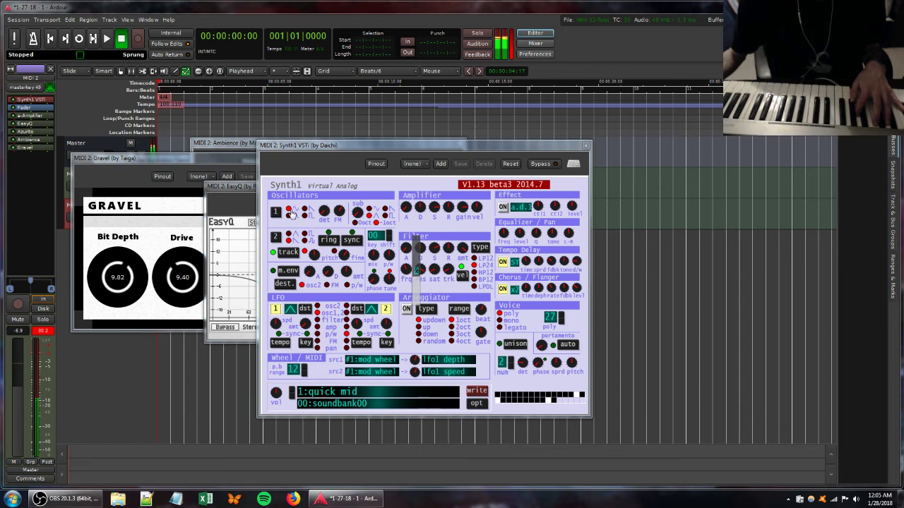
Set Gravel's bit depth to 24.00 and open the Azurite chorus from the MIDI 2 plugin chain.
{"action": "left_click", "coordinate": [192, 165]}
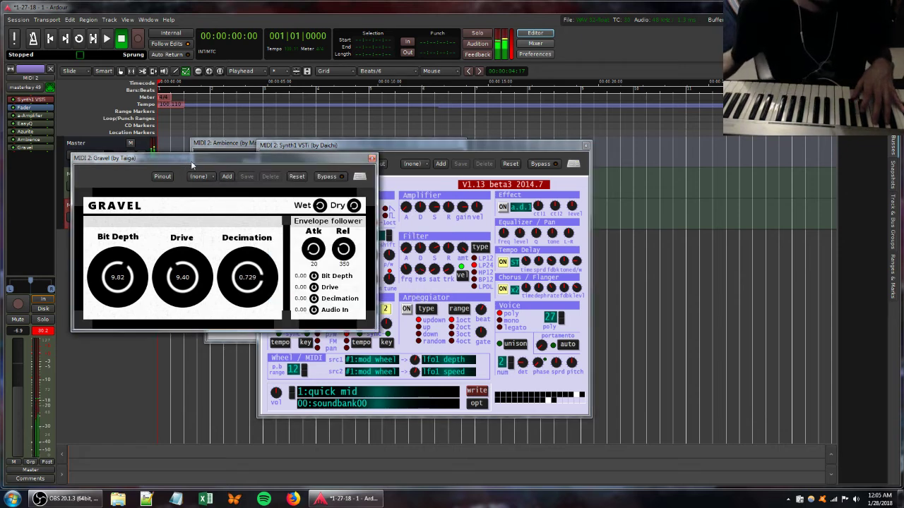
{"action": "left_click_drag", "start_coordinate": [109, 262], "coordinate": [129, 149]}
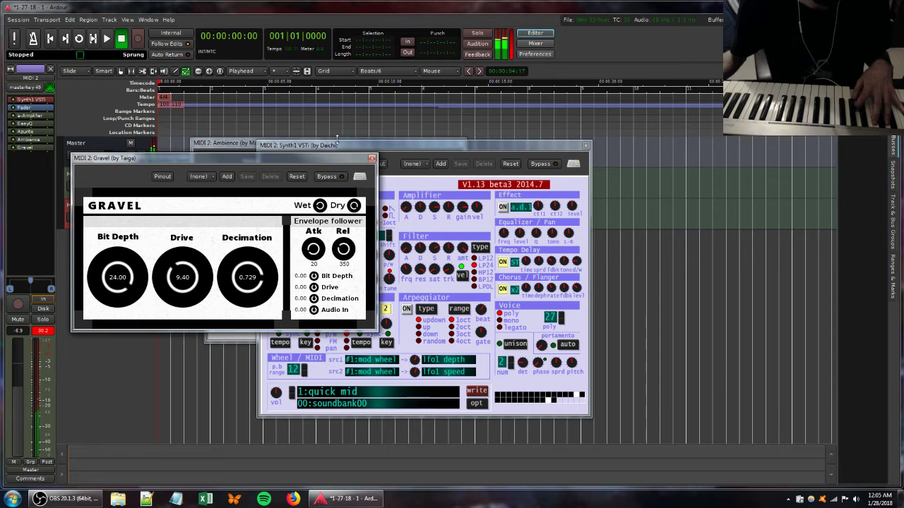
{"action": "double_click", "coordinate": [27, 132]}
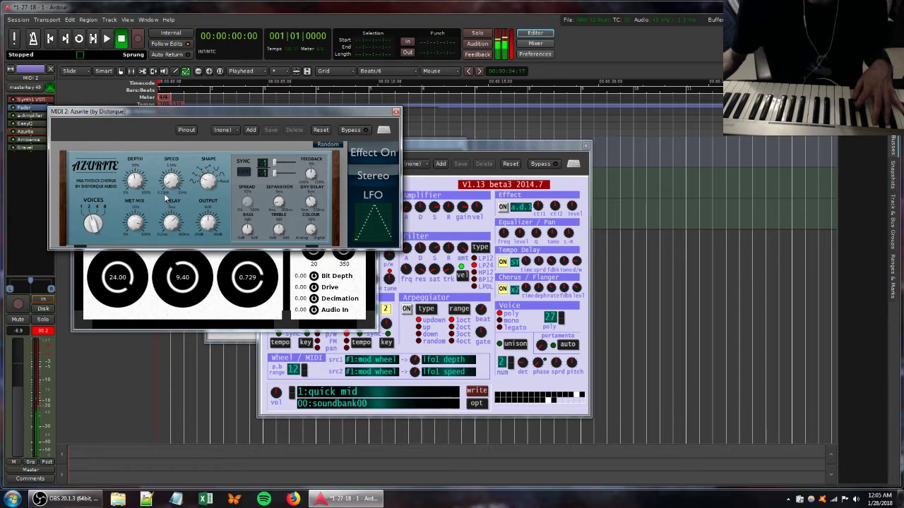
Set Gravel's drive to 2.75 and readjust the resonance and key tracking of Synth1's filter.
{"action": "left_click", "coordinate": [417, 279]}
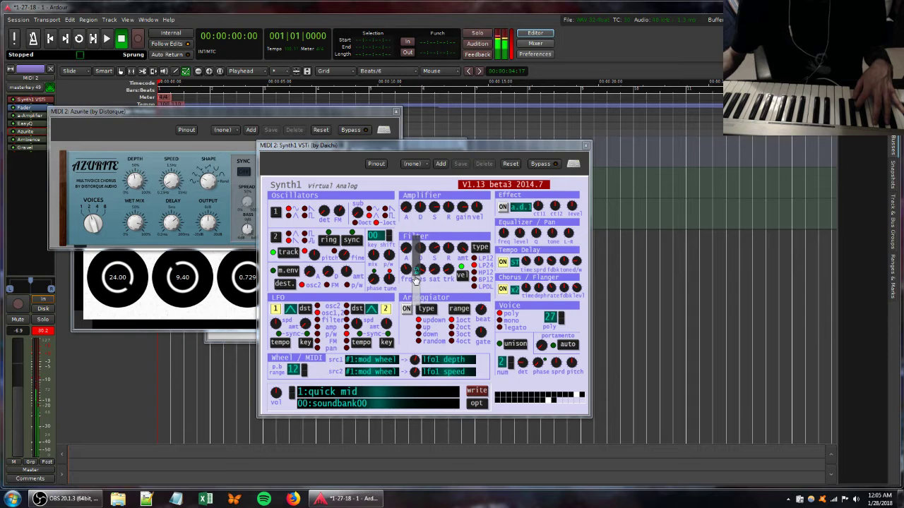
{"action": "left_click_drag", "start_coordinate": [182, 277], "coordinate": [188, 344]}
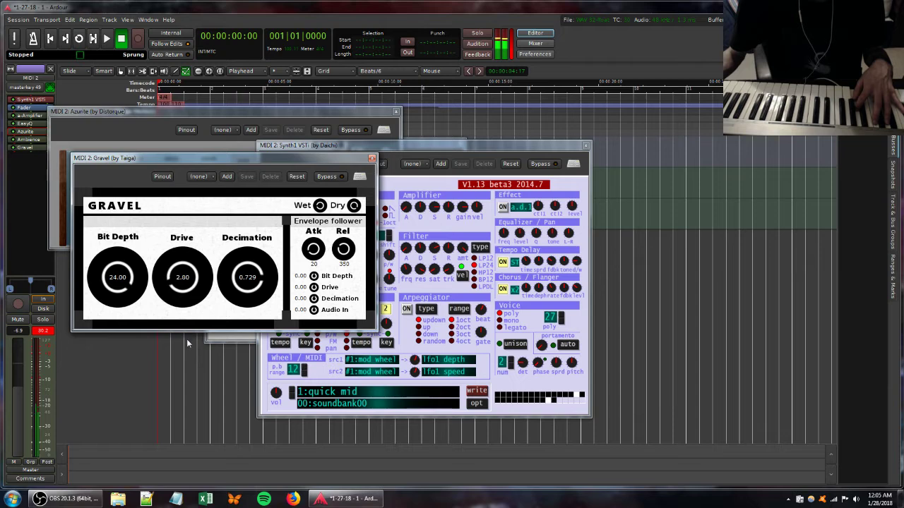
{"action": "left_click", "coordinate": [436, 278]}
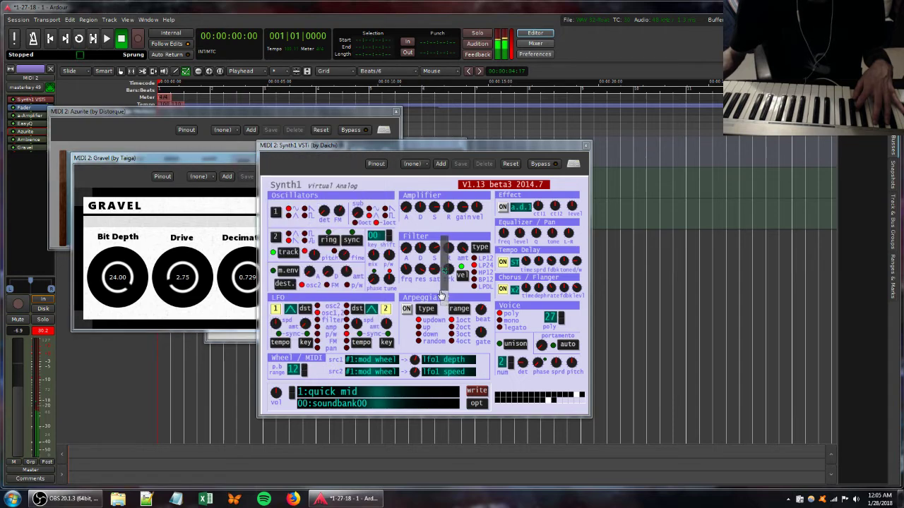
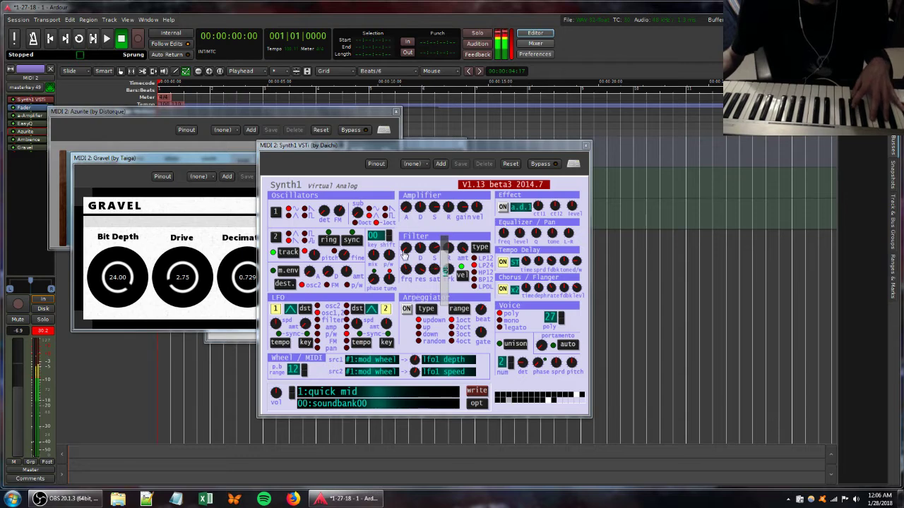
{"action": "left_click", "coordinate": [407, 311]}
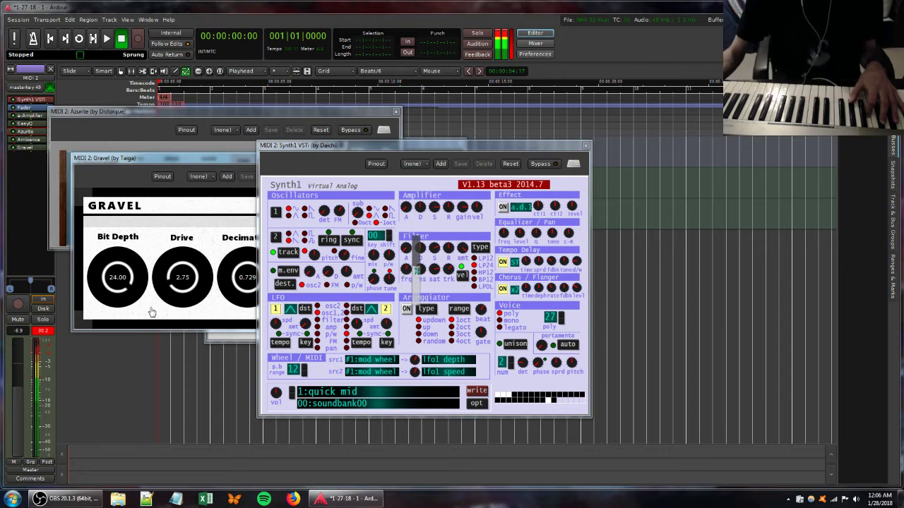
Set Gravel's bit depth to 3.58, and rebalance Ambience to about -34.2 dB dry and -6.2 dB wet.
{"action": "left_click", "coordinate": [124, 281]}
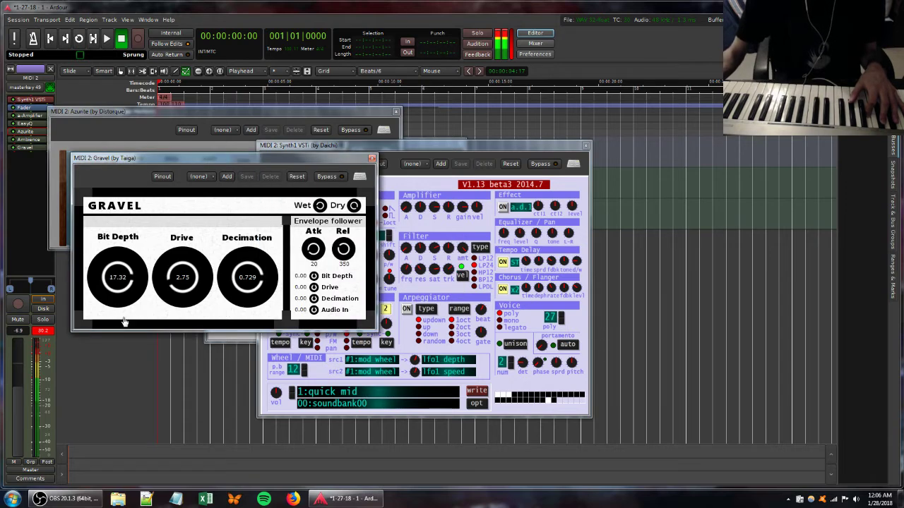
{"action": "left_click_drag", "start_coordinate": [124, 322], "coordinate": [111, 444]}
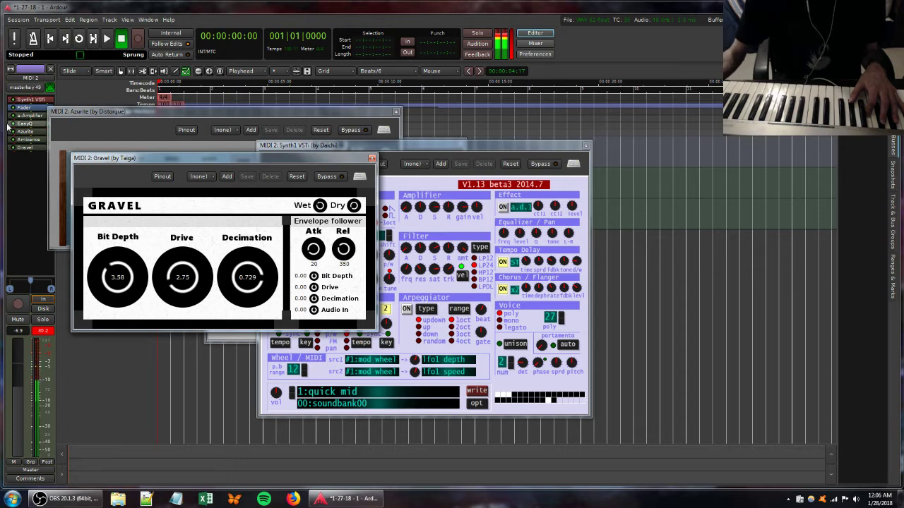
{"action": "double_click", "coordinate": [27, 139]}
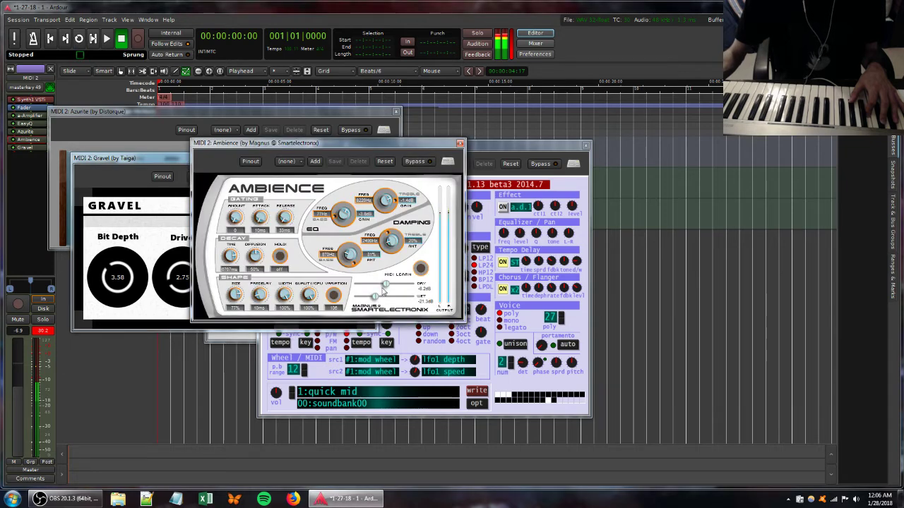
{"action": "mouse_move", "coordinate": [375, 300]}
{"action": "left_mouse_down"}
{"action": "mouse_move", "coordinate": [388, 301]}
{"action": "mouse_move", "coordinate": [368, 289]}
{"action": "left_mouse_up"}
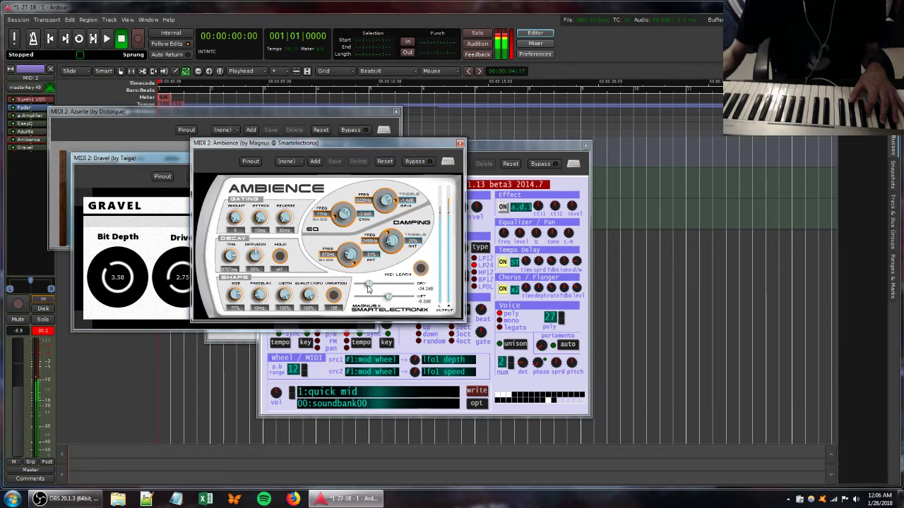
Adjust the filter resonance, filter amount and sub-oscillator level in Synth1.
{"action": "left_click", "coordinate": [529, 147]}
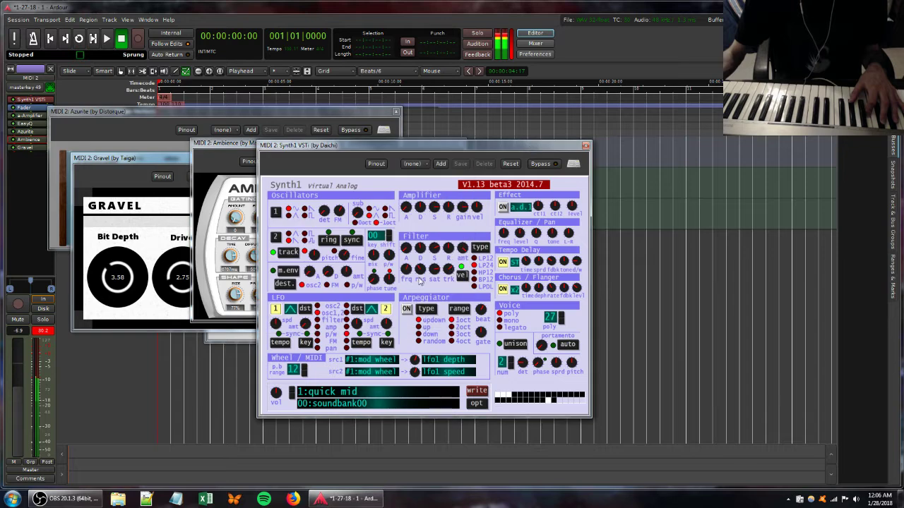
{"action": "left_click_drag", "start_coordinate": [419, 271], "coordinate": [429, 259]}
{"action": "left_click", "coordinate": [460, 254]}
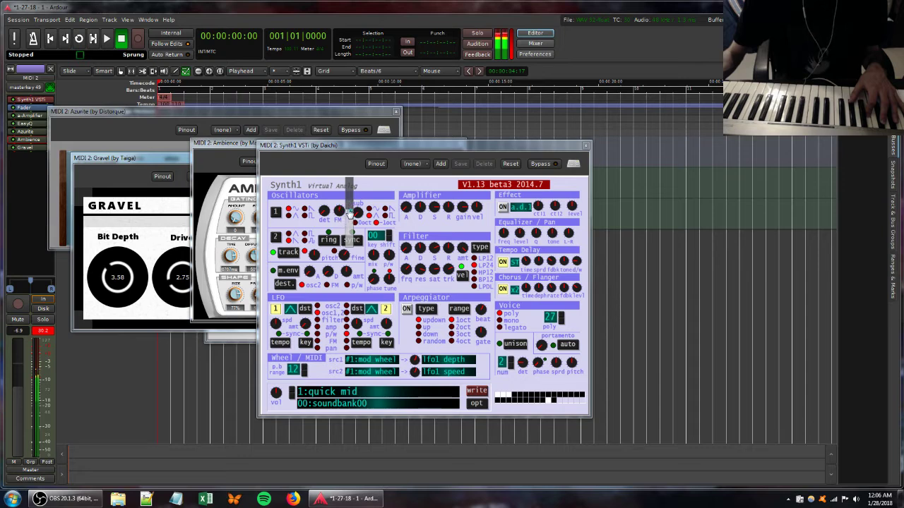
Set Gravel's bit depth to 4.04, decimation to 0.589 and drive to 5.98.
{"action": "left_click_drag", "start_coordinate": [134, 290], "coordinate": [112, 267]}
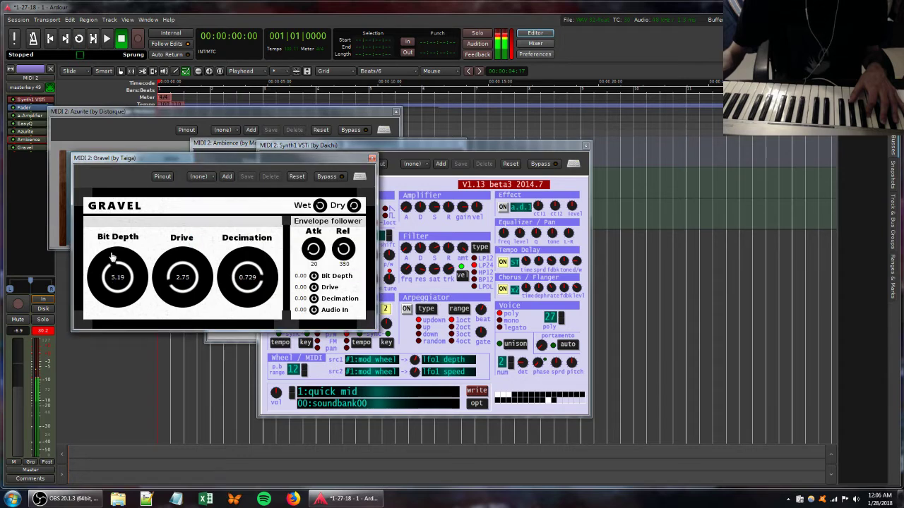
{"action": "mouse_move", "coordinate": [248, 294]}
{"action": "left_mouse_down"}
{"action": "mouse_move", "coordinate": [244, 330]}
{"action": "mouse_move", "coordinate": [242, 279]}
{"action": "left_mouse_up"}
{"action": "left_click_drag", "start_coordinate": [187, 280], "coordinate": [184, 269]}
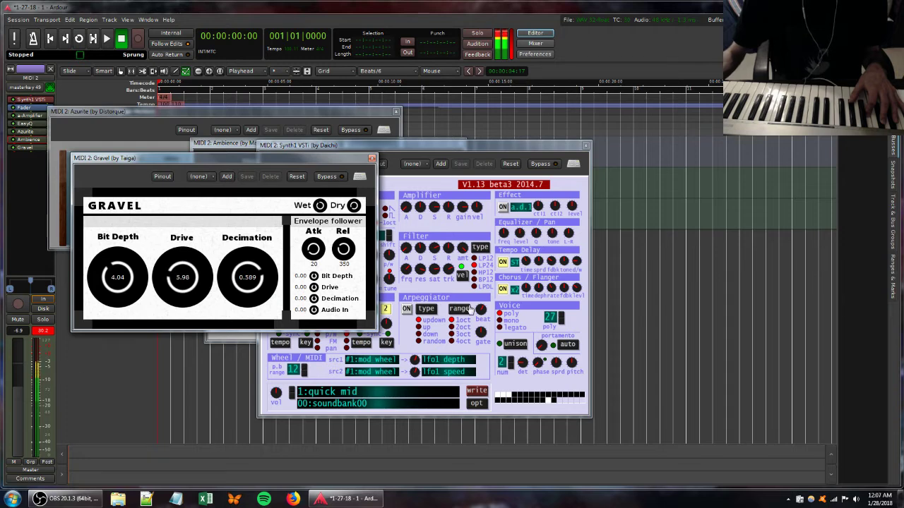
Adjust the key tracking and saturation of Synth1's filter.
{"action": "left_click", "coordinate": [444, 270]}
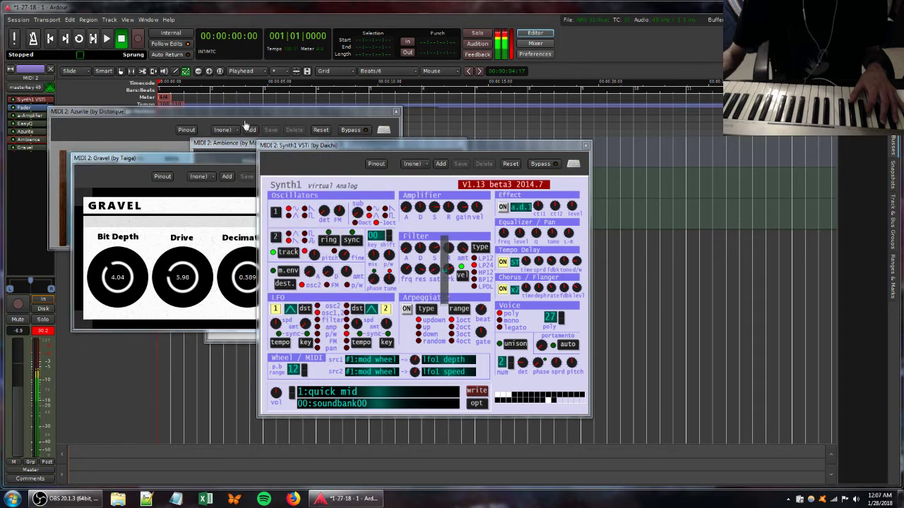
{"action": "left_click_drag", "start_coordinate": [420, 274], "coordinate": [432, 242]}
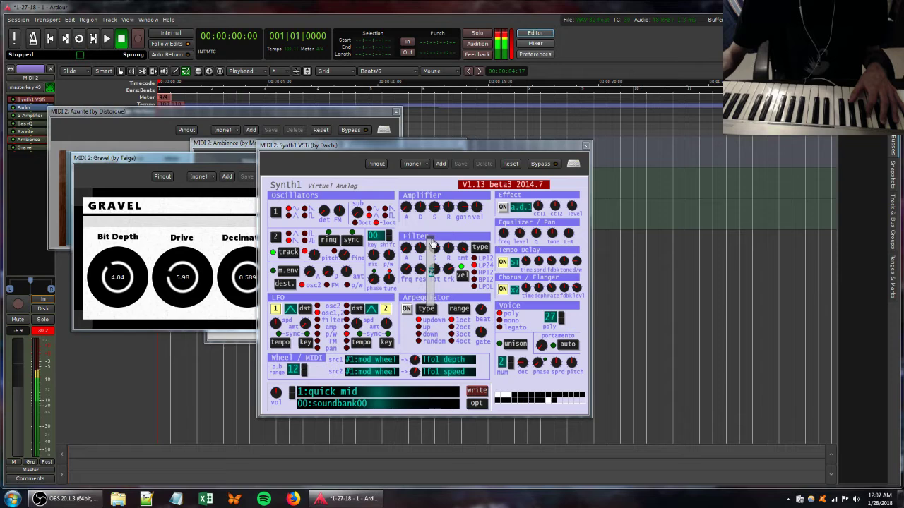
Set Gravel's decimation to 0.456 and close the Synth1 window.
{"action": "left_click", "coordinate": [188, 113]}
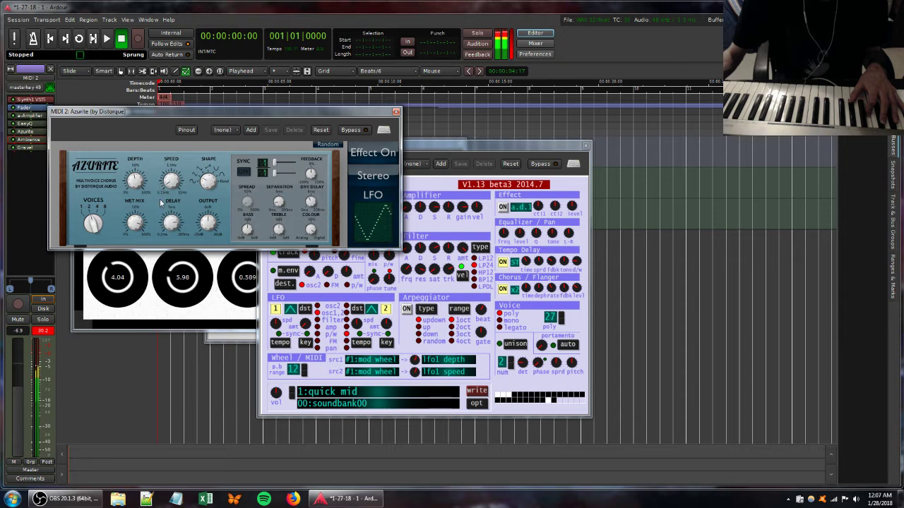
{"action": "left_click_drag", "start_coordinate": [237, 275], "coordinate": [238, 298]}
{"action": "left_click", "coordinate": [441, 150]}
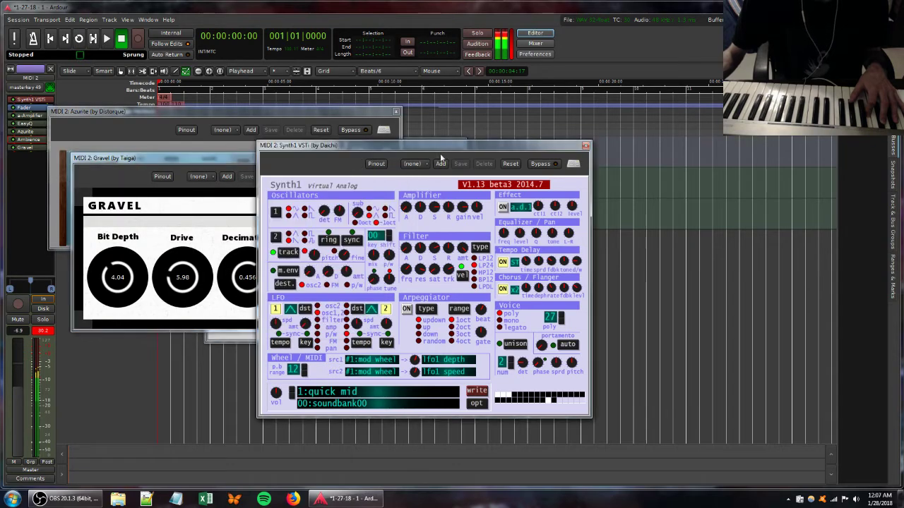
{"action": "left_click", "coordinate": [585, 146]}
Set Ambience's dry level to -2.8 dB and wet level to -0.1 dB, and bring the EasyQ window to the front.
{"action": "left_click", "coordinate": [425, 141]}
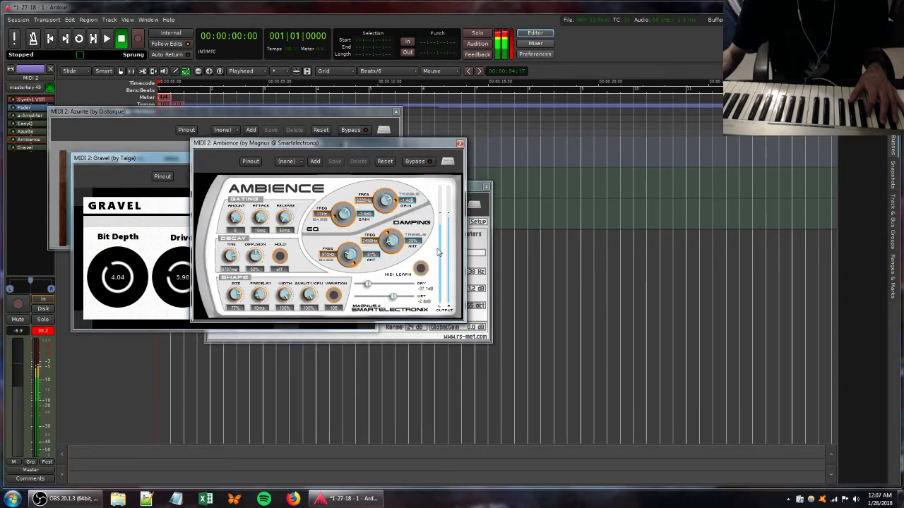
{"action": "mouse_move", "coordinate": [397, 299]}
{"action": "left_mouse_down"}
{"action": "mouse_move", "coordinate": [380, 286]}
{"action": "mouse_move", "coordinate": [388, 285]}
{"action": "left_mouse_up"}
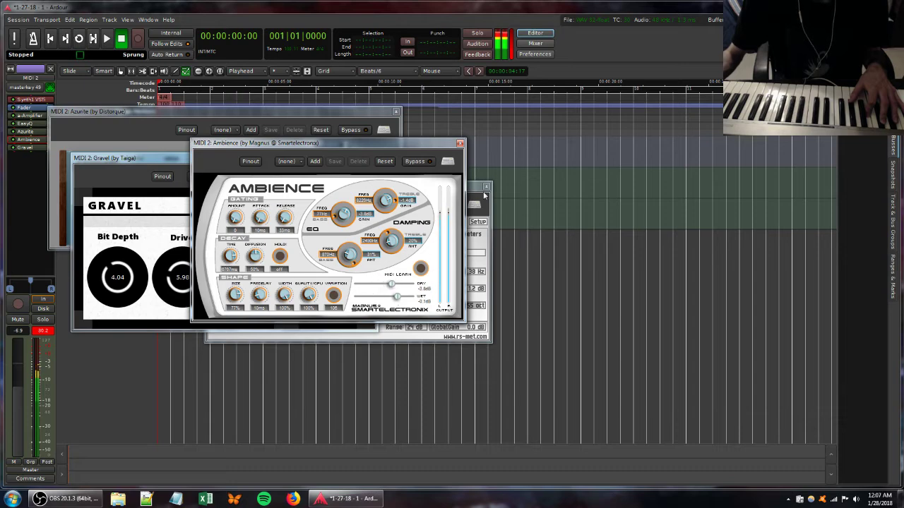
{"action": "left_click", "coordinate": [485, 196]}
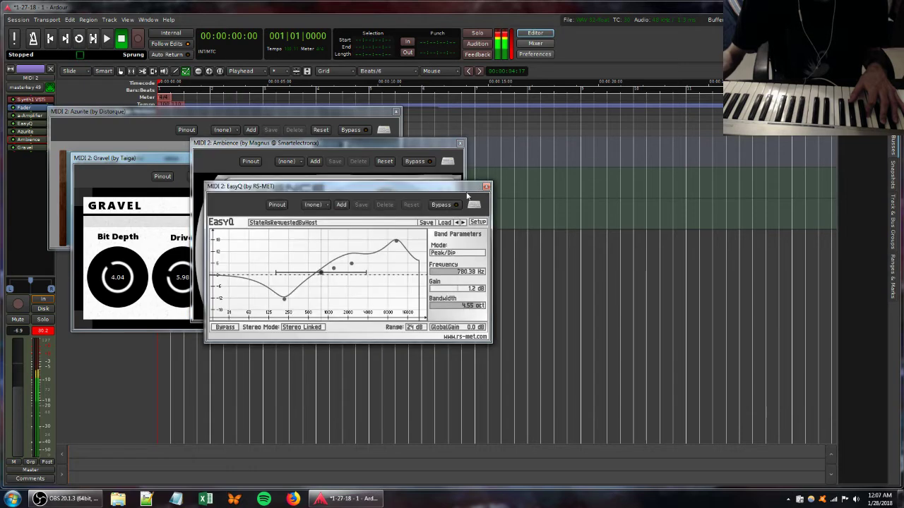
Add a second EasyQ after Gravel with a peak band at 12338 Hz, 15.0 dB gain and 0.52-octave bandwidth.
{"action": "right_click", "coordinate": [24, 170]}
{"action": "mouse_move", "coordinate": [70, 174]}
{"action": "mouse_move", "coordinate": [141, 173]}
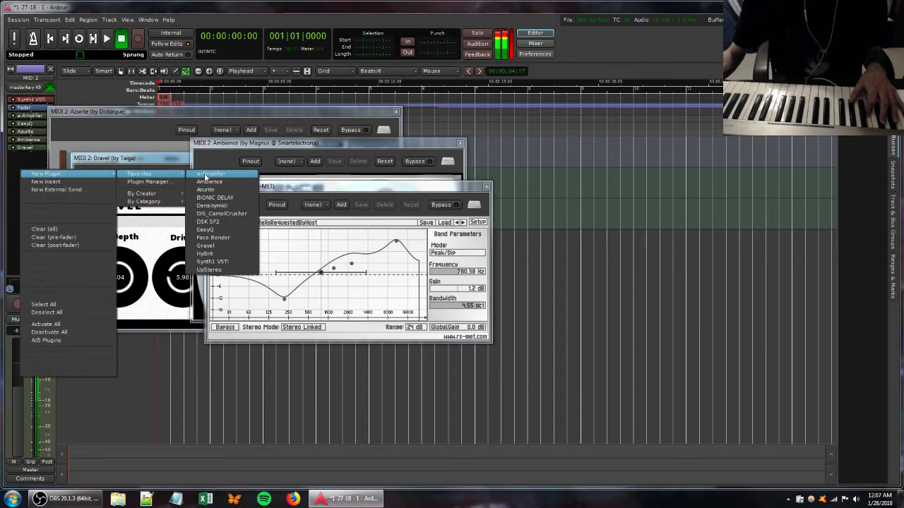
{"action": "left_click", "coordinate": [217, 234]}
{"action": "left_click", "coordinate": [258, 248]}
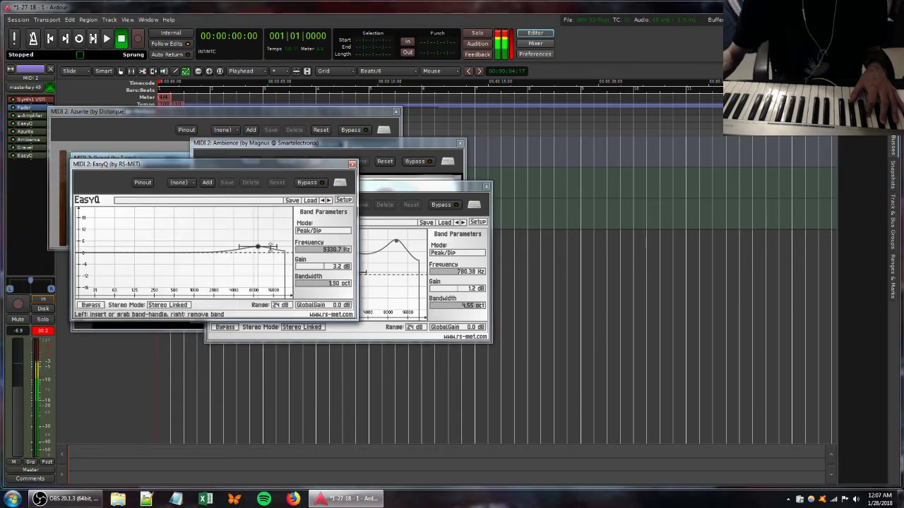
{"action": "left_click_drag", "start_coordinate": [277, 249], "coordinate": [273, 223]}
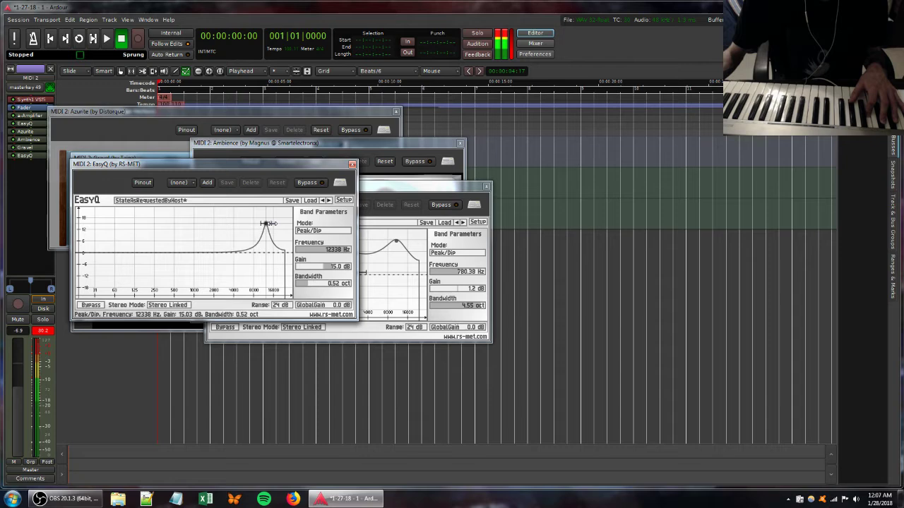
Add two more peak bands to the second EasyQ, at about 2160 Hz with 10.9 dB gain and 58.175 Hz with 14.3 dB.
{"action": "scroll", "coordinate": [266, 223], "scroll_direction": "up", "scroll_amount": 2}
{"action": "mouse_move", "coordinate": [226, 242]}
{"action": "left_mouse_down"}
{"action": "mouse_move", "coordinate": [216, 247]}
{"action": "mouse_move", "coordinate": [216, 237]}
{"action": "mouse_move", "coordinate": [240, 231]}
{"action": "left_mouse_up"}
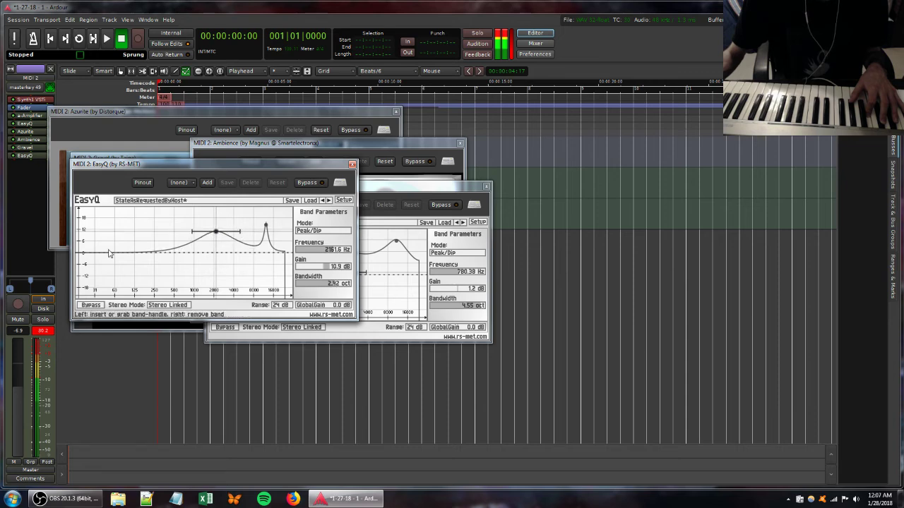
{"action": "left_click_drag", "start_coordinate": [124, 247], "coordinate": [109, 227]}
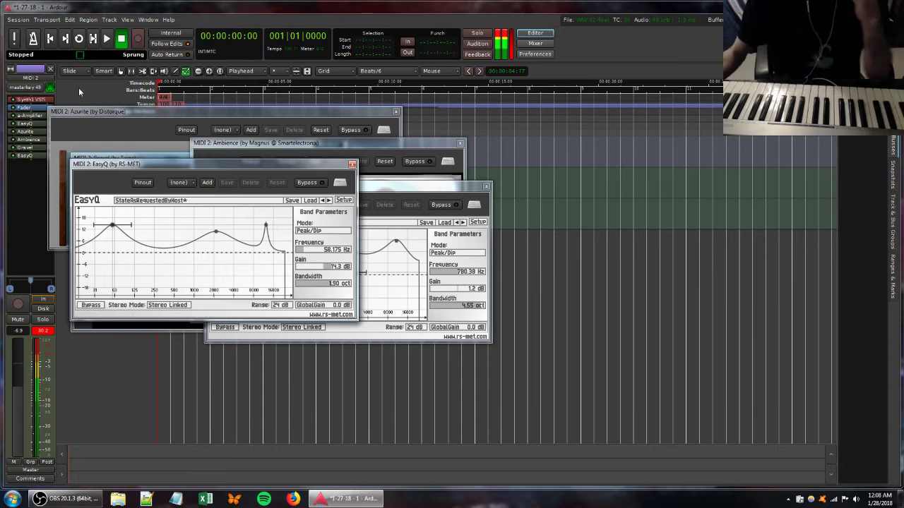
Disconnect the keyboard input from MIDI 2 and lower the second EasyQ's lowest and highest peaks, moving the highest to 11365 Hz at 4.4 dB.
{"action": "left_click", "coordinate": [26, 87]}
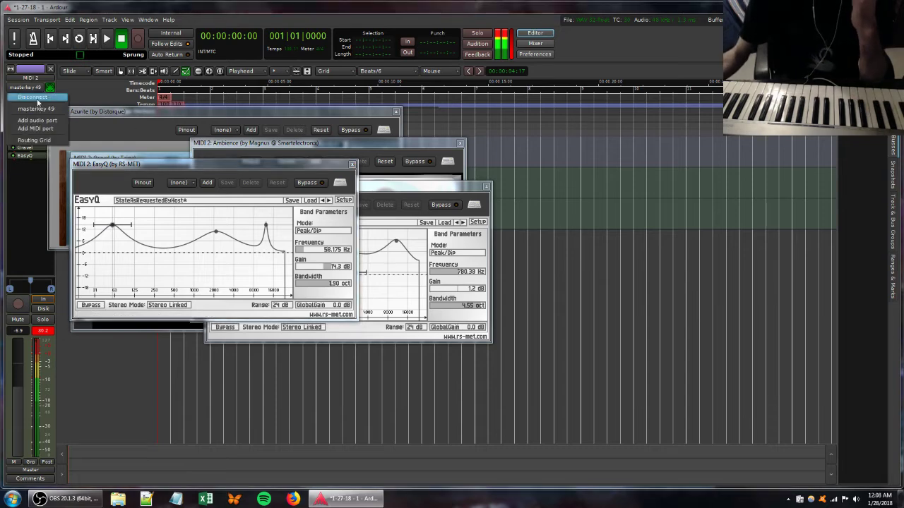
{"action": "left_click", "coordinate": [36, 99]}
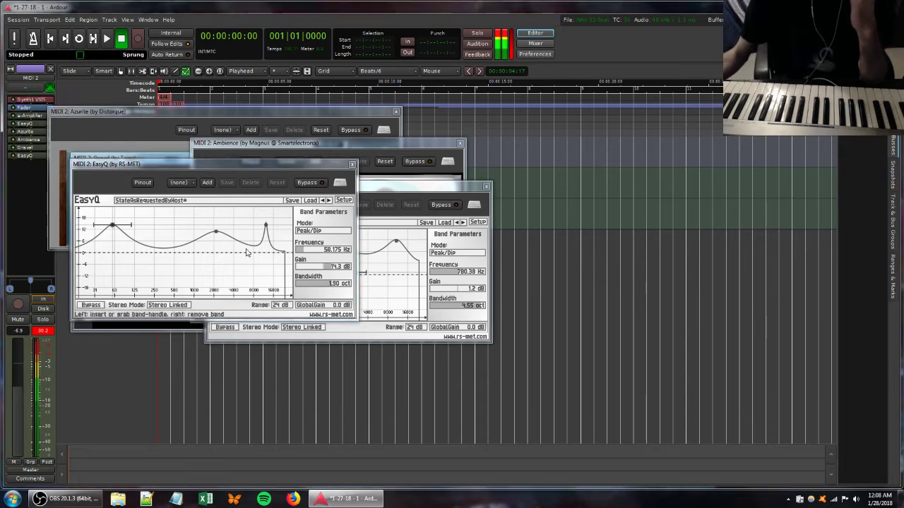
{"action": "left_click_drag", "start_coordinate": [113, 226], "coordinate": [117, 248]}
{"action": "left_click_drag", "start_coordinate": [266, 225], "coordinate": [263, 244]}
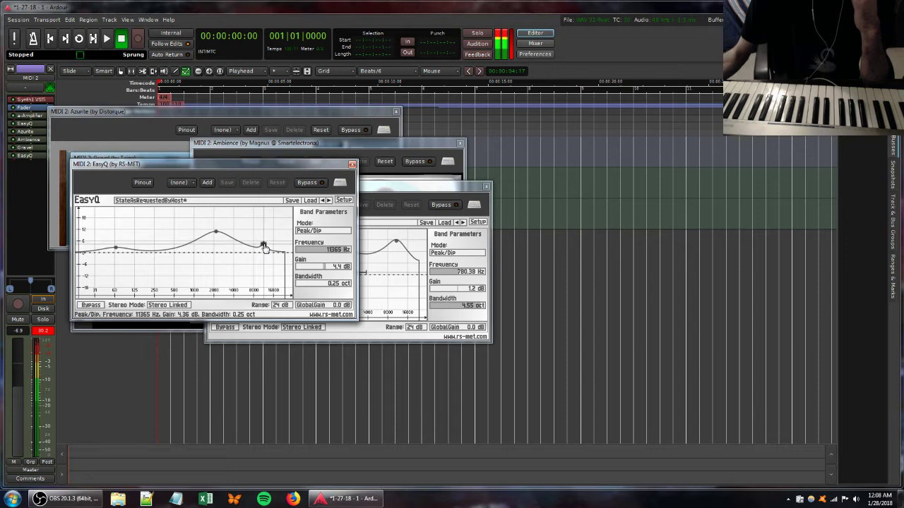
Greatly reduce Ambience's dry level and close the Azurite chorus window.
{"action": "left_click", "coordinate": [283, 150]}
{"action": "left_click_drag", "start_coordinate": [390, 283], "coordinate": [360, 288]}
{"action": "left_click", "coordinate": [136, 111]}
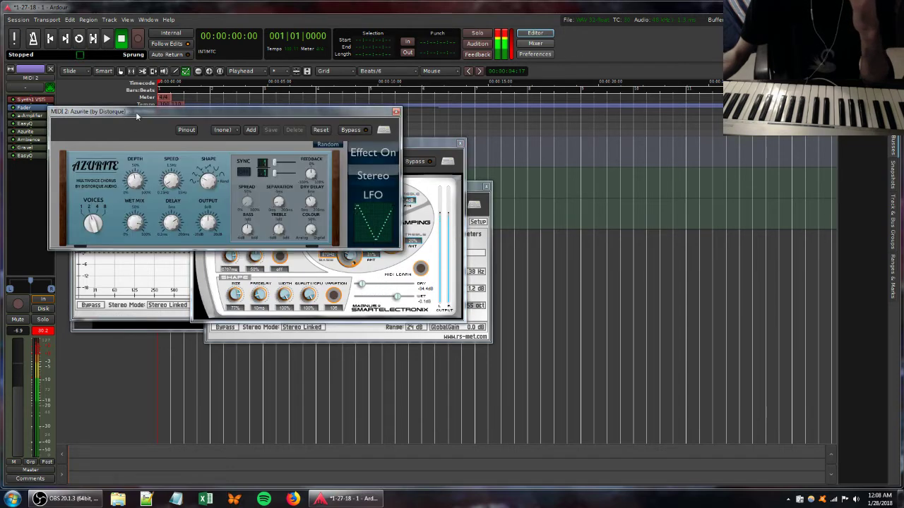
{"action": "left_click", "coordinate": [396, 112]}
Add a second Ambience reverb after the last EasyQ and set its dry level to -22.1 dB.
{"action": "right_click", "coordinate": [27, 170]}
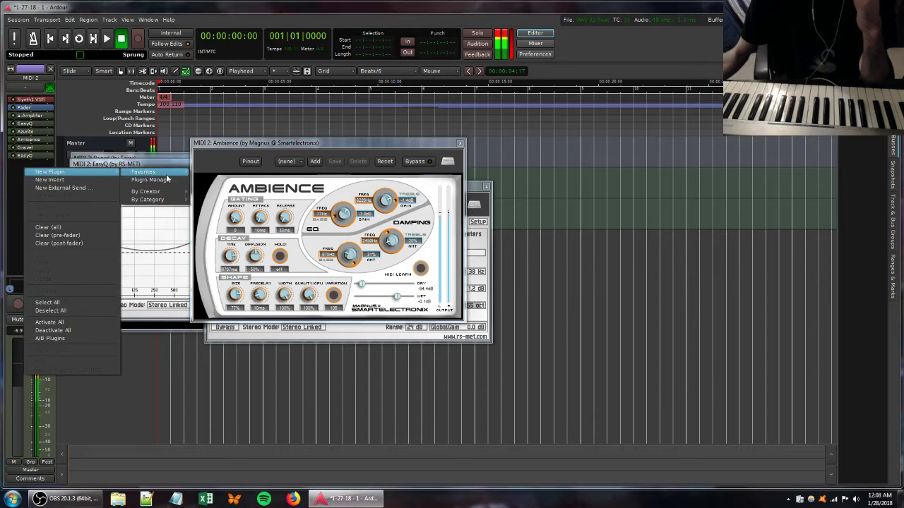
{"action": "mouse_move", "coordinate": [168, 176]}
{"action": "left_click", "coordinate": [224, 178]}
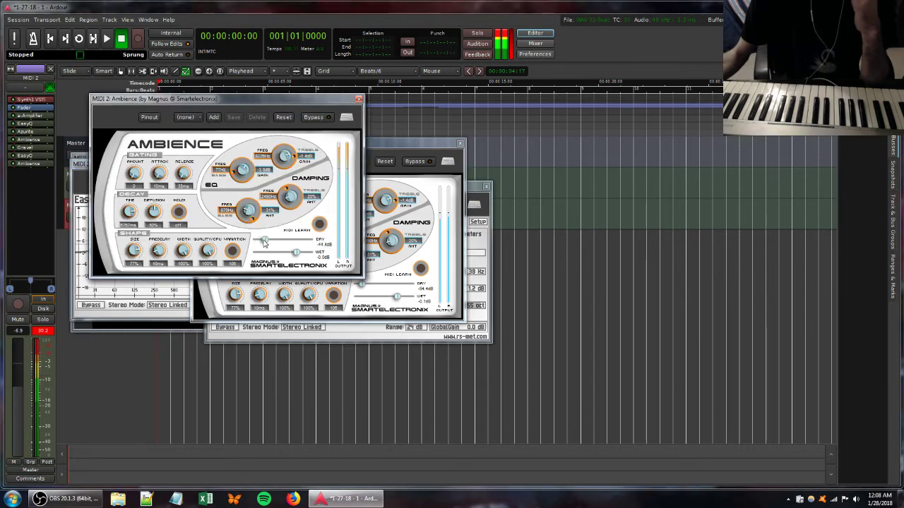
{"action": "left_click_drag", "start_coordinate": [264, 242], "coordinate": [273, 241]}
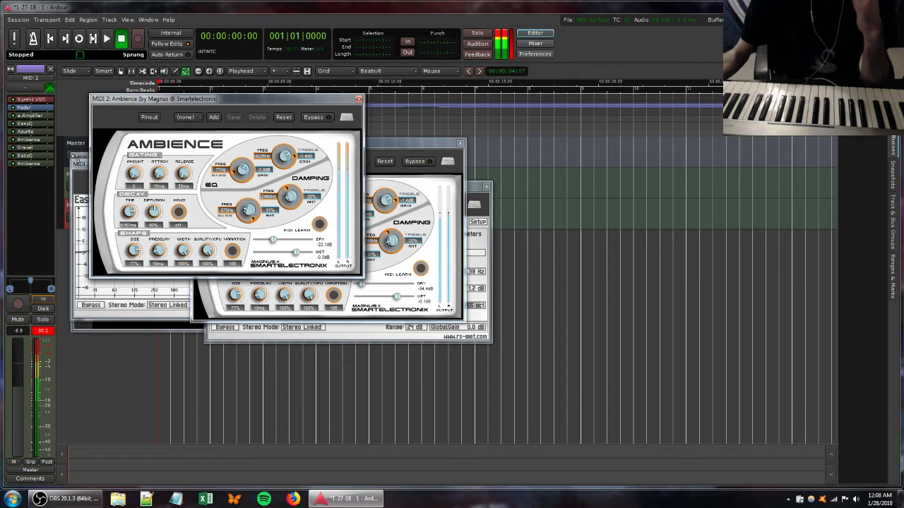
In the first EasyQ, add a 4.4 dB peak at about 2950 Hz and move the low dip to 130.14 Hz with 16.0 dB gain.
{"action": "left_click", "coordinate": [74, 160]}
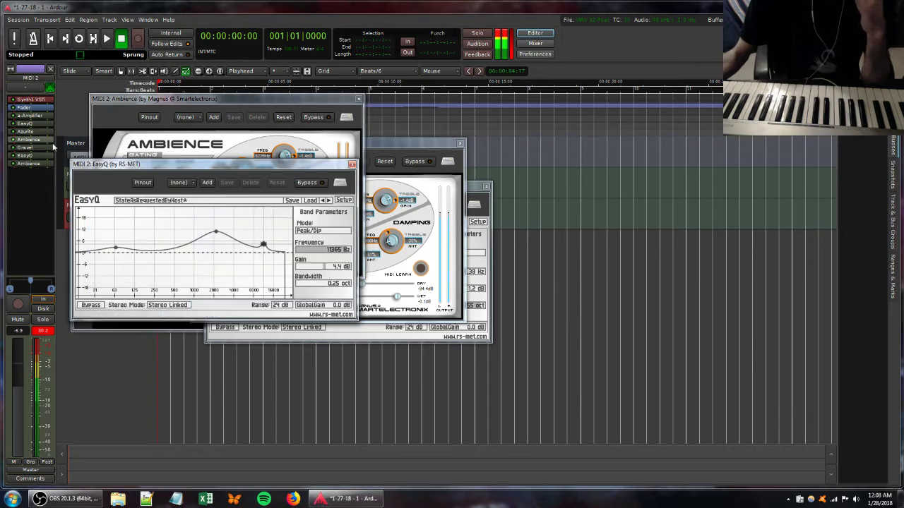
{"action": "double_click", "coordinate": [32, 124]}
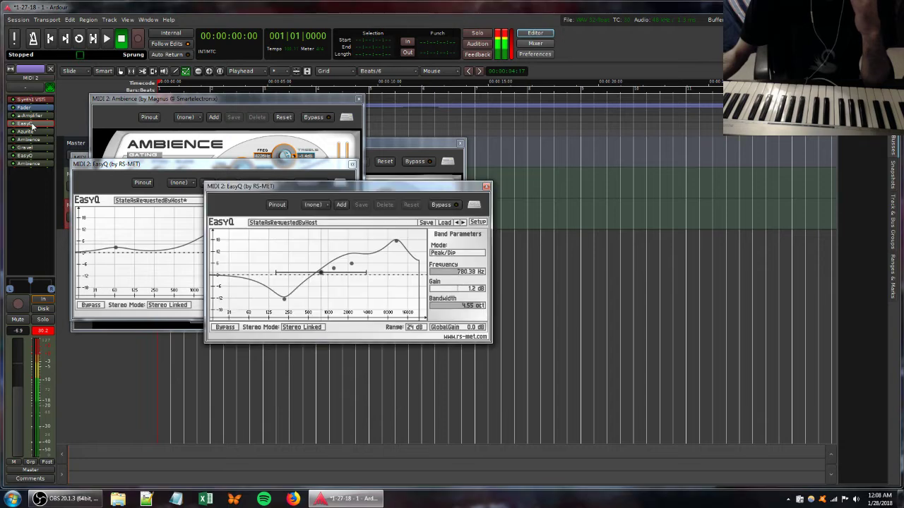
{"action": "left_click_drag", "start_coordinate": [384, 260], "coordinate": [359, 267]}
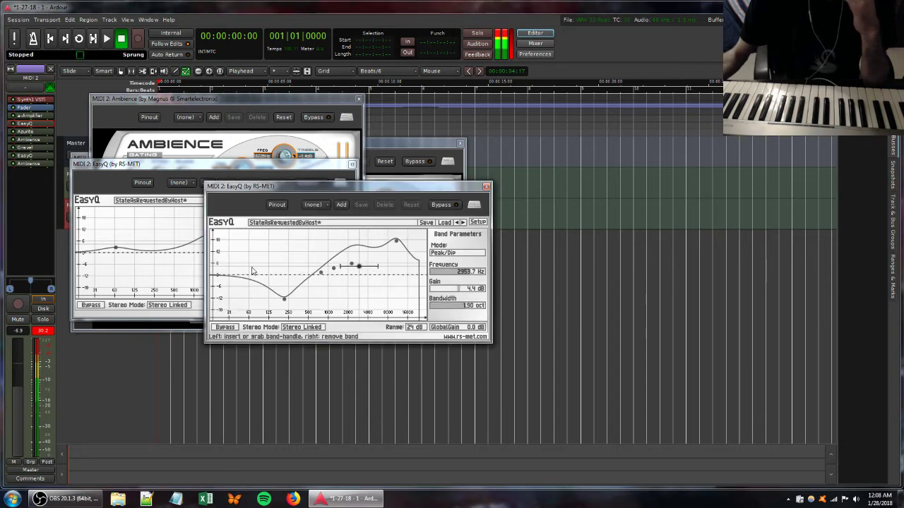
{"action": "left_click_drag", "start_coordinate": [282, 299], "coordinate": [271, 248]}
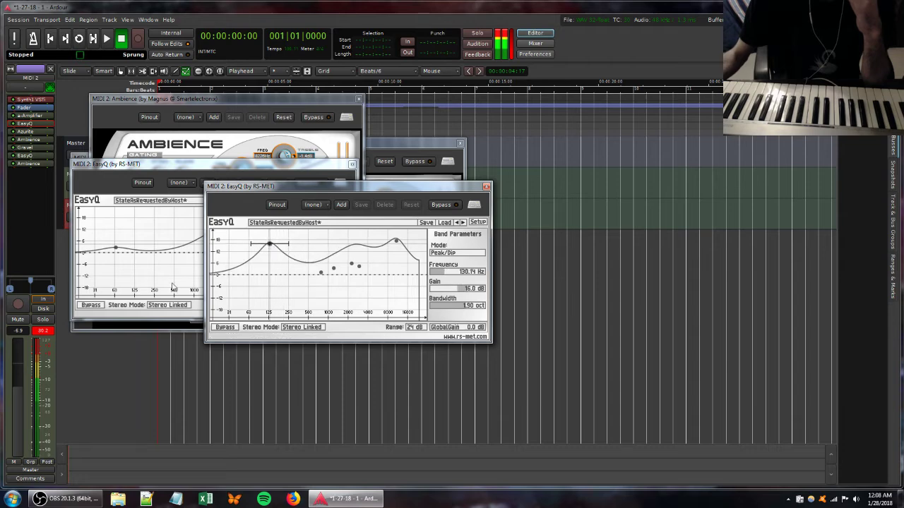
Lower the MIDI 2 fader to -25.5 dB, then set Gravel's bit depth to 9.33 and decimation to 0.099.
{"action": "left_click_drag", "start_coordinate": [17, 385], "coordinate": [15, 423]}
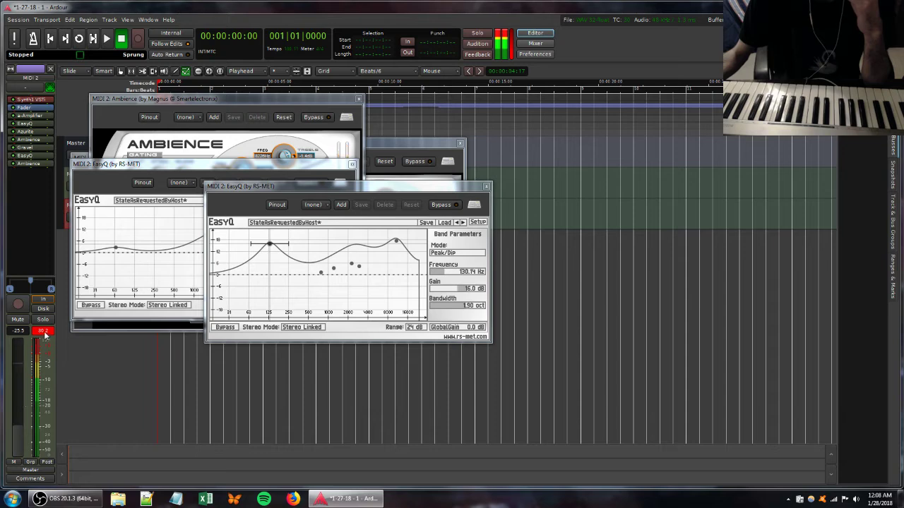
{"action": "left_click", "coordinate": [22, 148]}
{"action": "double_click", "coordinate": [22, 148]}
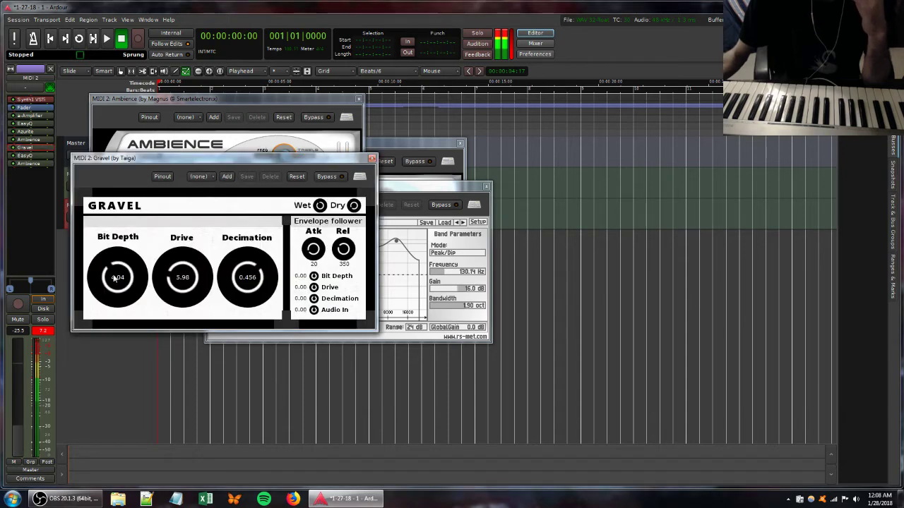
{"action": "left_click_drag", "start_coordinate": [118, 279], "coordinate": [114, 262]}
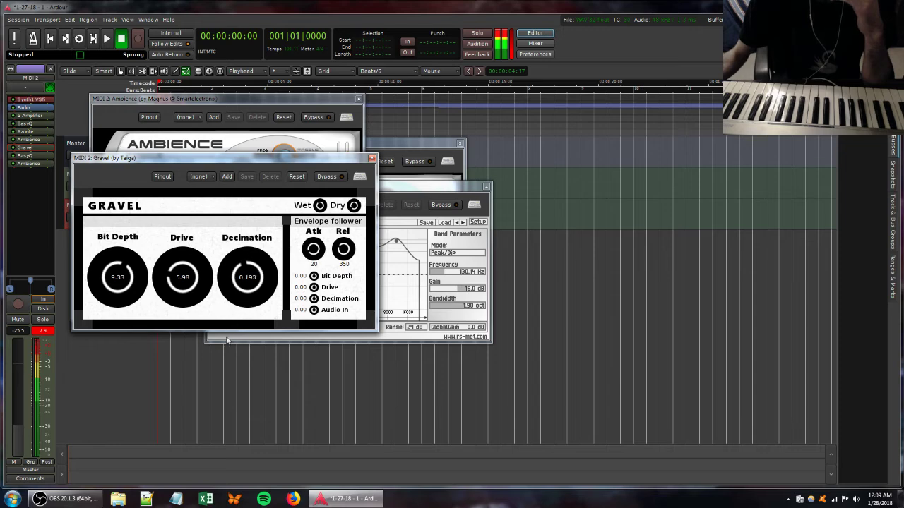
{"action": "left_click_drag", "start_coordinate": [227, 341], "coordinate": [225, 368]}
{"action": "left_click", "coordinate": [371, 159]}
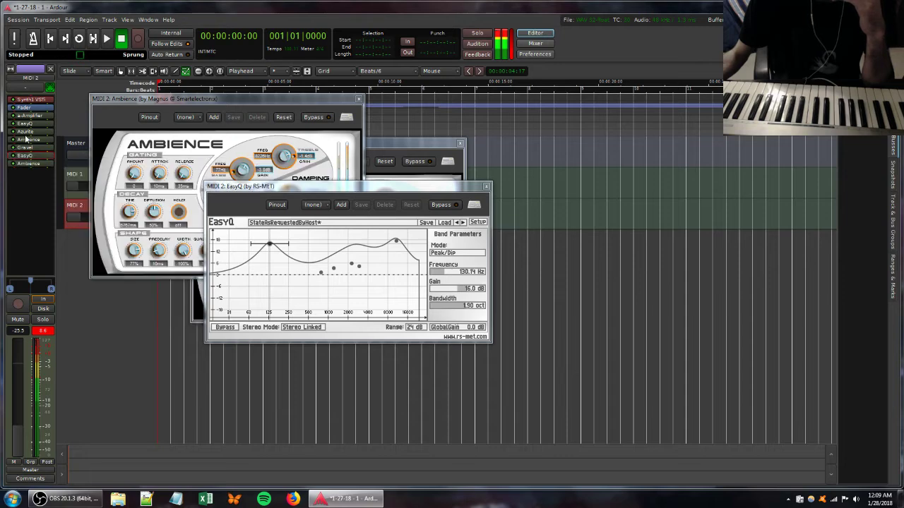
Adjust the resonance, envelope release, saturation and key tracking of Synth1's filter.
{"action": "double_click", "coordinate": [32, 100]}
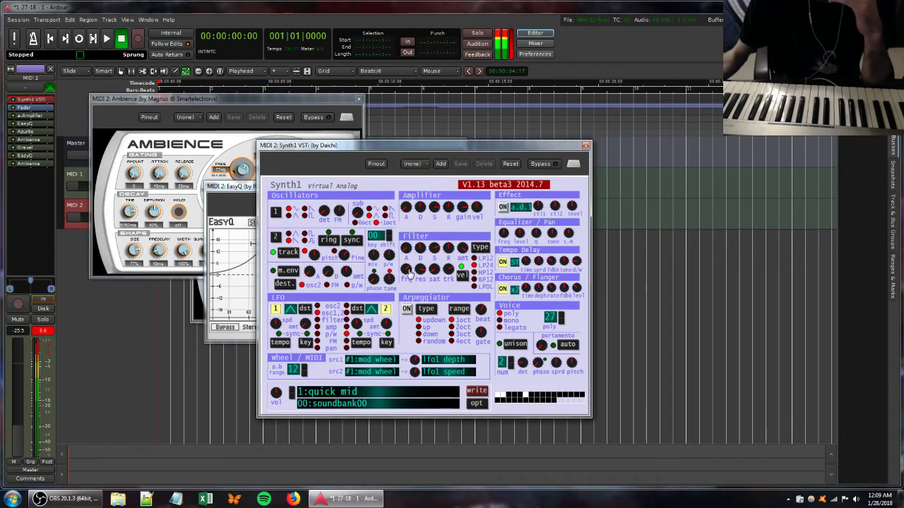
{"action": "left_click_drag", "start_coordinate": [417, 269], "coordinate": [415, 270]}
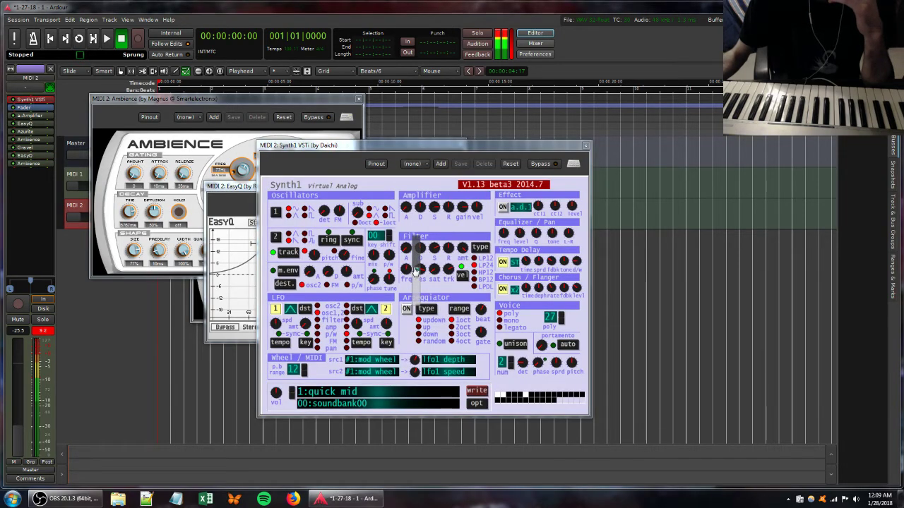
{"action": "left_click", "coordinate": [445, 247]}
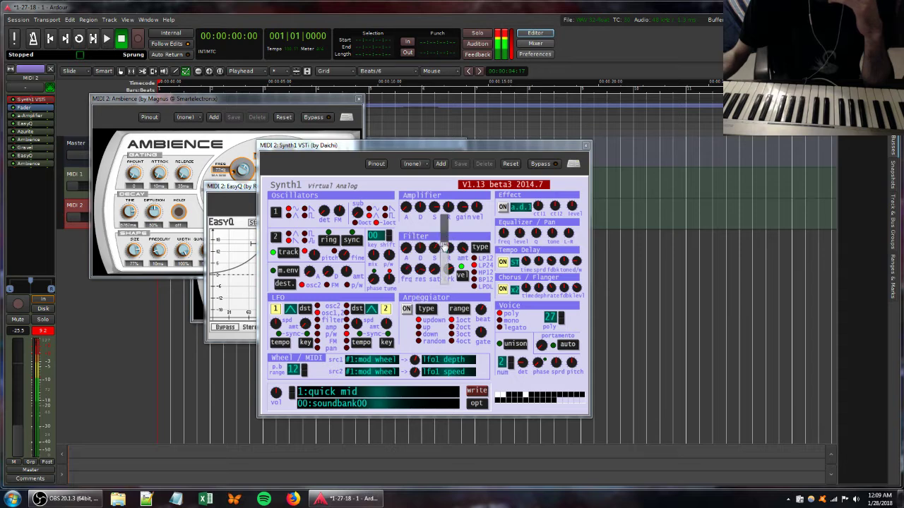
{"action": "left_click_drag", "start_coordinate": [432, 271], "coordinate": [440, 231]}
{"action": "left_click_drag", "start_coordinate": [445, 270], "coordinate": [422, 291]}
Set Gravel's bit depth to 24.00, drive to 1.00 and decimation to 0.947.
{"action": "double_click", "coordinate": [25, 147]}
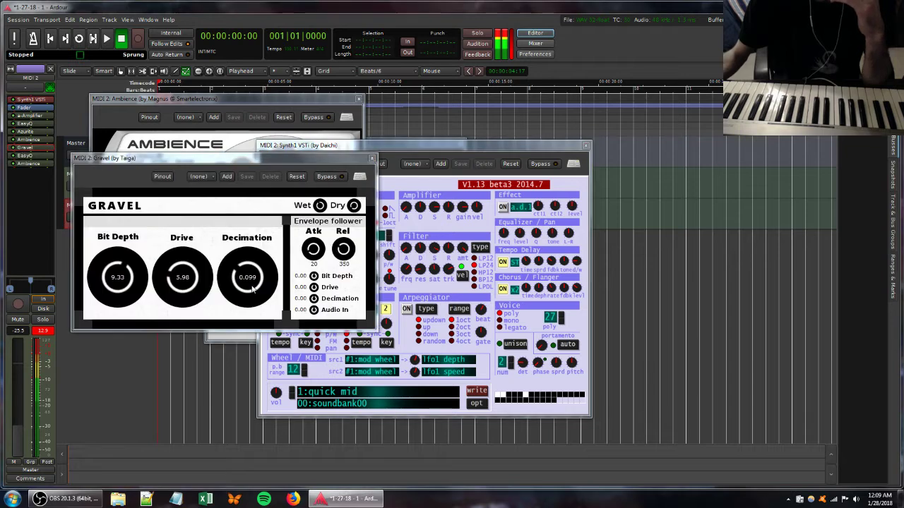
{"action": "left_click_drag", "start_coordinate": [252, 288], "coordinate": [248, 275]}
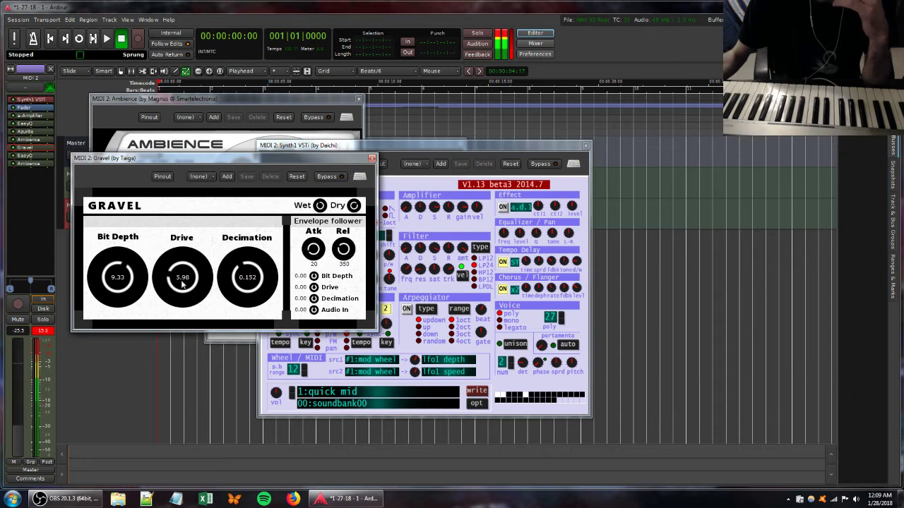
{"action": "left_click_drag", "start_coordinate": [181, 283], "coordinate": [181, 322]}
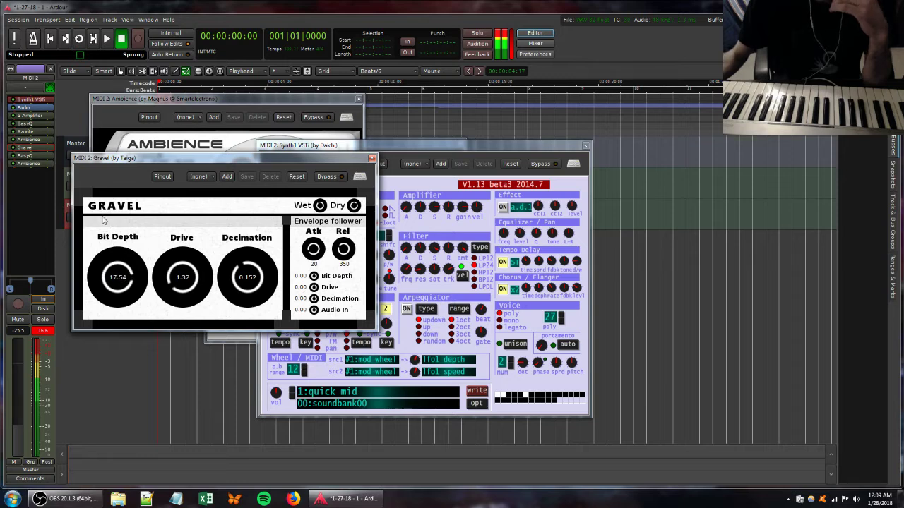
{"action": "left_click_drag", "start_coordinate": [113, 243], "coordinate": [129, 221]}
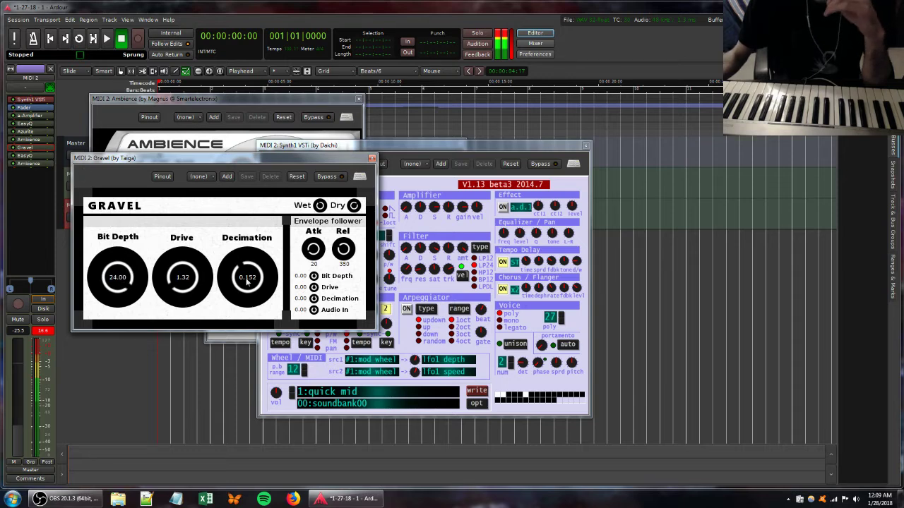
{"action": "left_click_drag", "start_coordinate": [246, 276], "coordinate": [209, 141]}
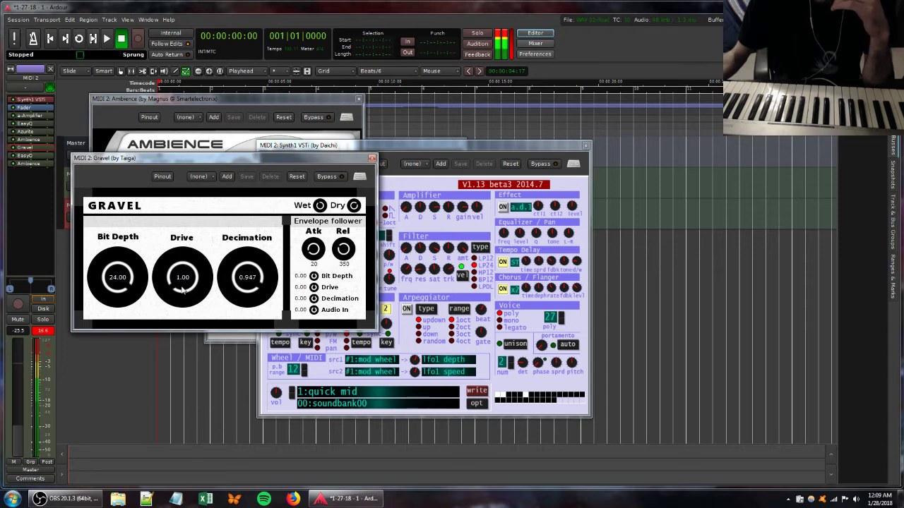
Readjust the resonance, saturation and envelope release of Synth1's filter.
{"action": "left_click", "coordinate": [420, 269]}
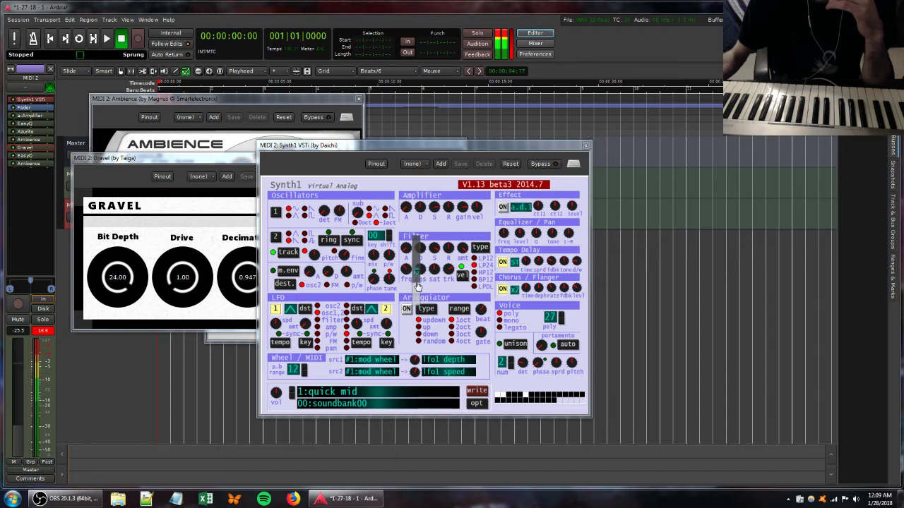
{"action": "left_click_drag", "start_coordinate": [433, 270], "coordinate": [427, 298]}
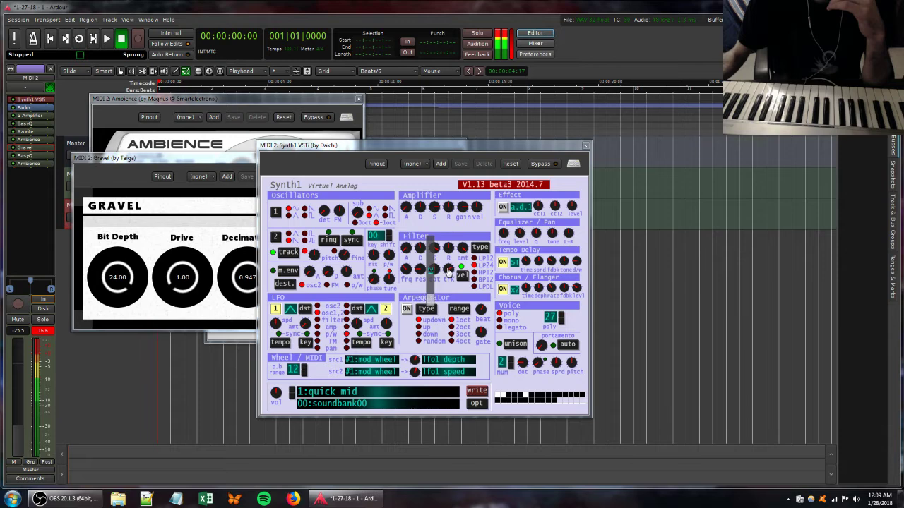
{"action": "mouse_move", "coordinate": [448, 271]}
{"action": "mouse_move", "coordinate": [438, 248]}
{"action": "left_mouse_down"}
{"action": "mouse_move", "coordinate": [447, 236]}
{"action": "mouse_move", "coordinate": [448, 277]}
{"action": "mouse_move", "coordinate": [445, 249]}
{"action": "left_mouse_up"}
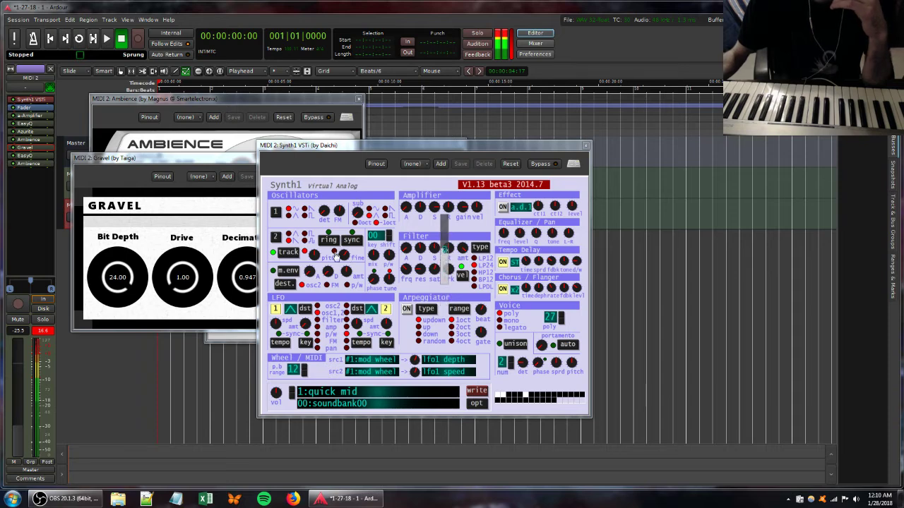
Set the a-Amplifier gain to -10.928 dB and raise the MIDI 2 fader to -17.0 dB.
{"action": "double_click", "coordinate": [29, 117]}
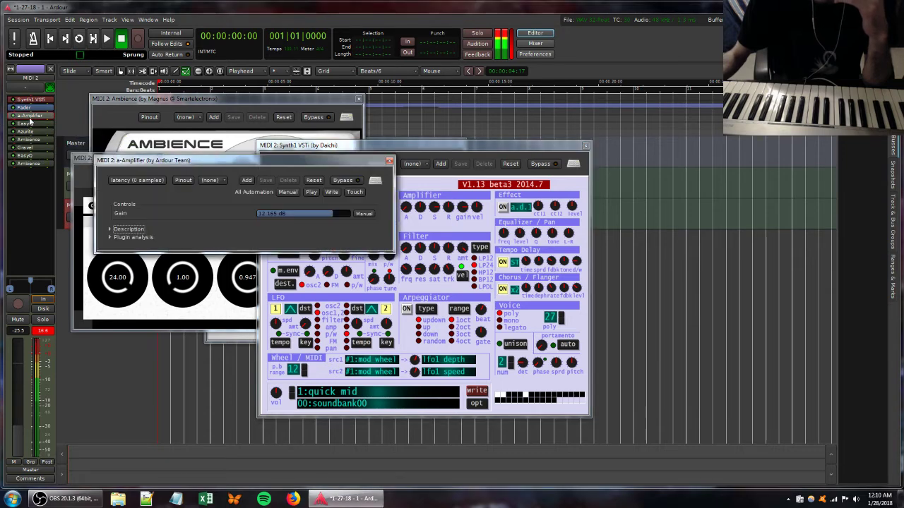
{"action": "left_click_drag", "start_coordinate": [332, 214], "coordinate": [280, 215]}
{"action": "left_click_drag", "start_coordinate": [20, 434], "coordinate": [20, 417]}
Readjust the dry level of the first Ambience reverb and bring the Synth1 window to the front.
{"action": "double_click", "coordinate": [23, 140]}
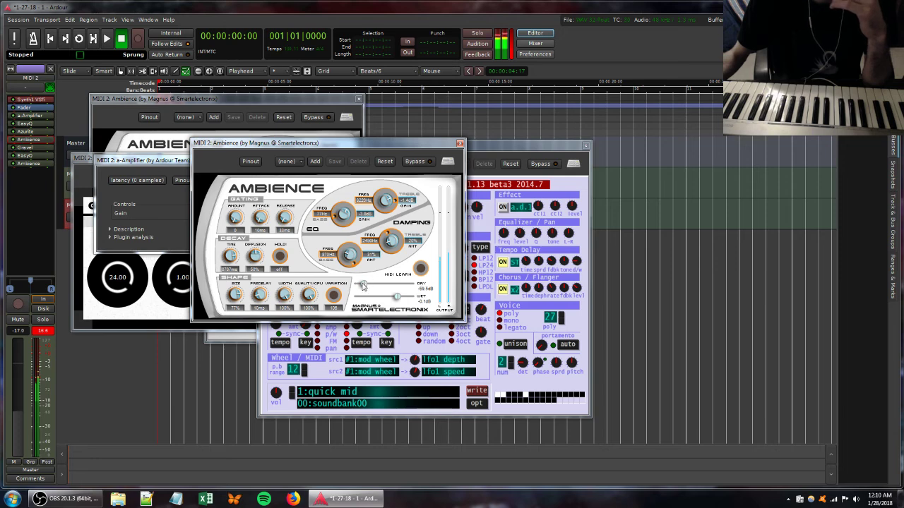
{"action": "left_click_drag", "start_coordinate": [378, 287], "coordinate": [394, 297]}
{"action": "left_click", "coordinate": [485, 151]}
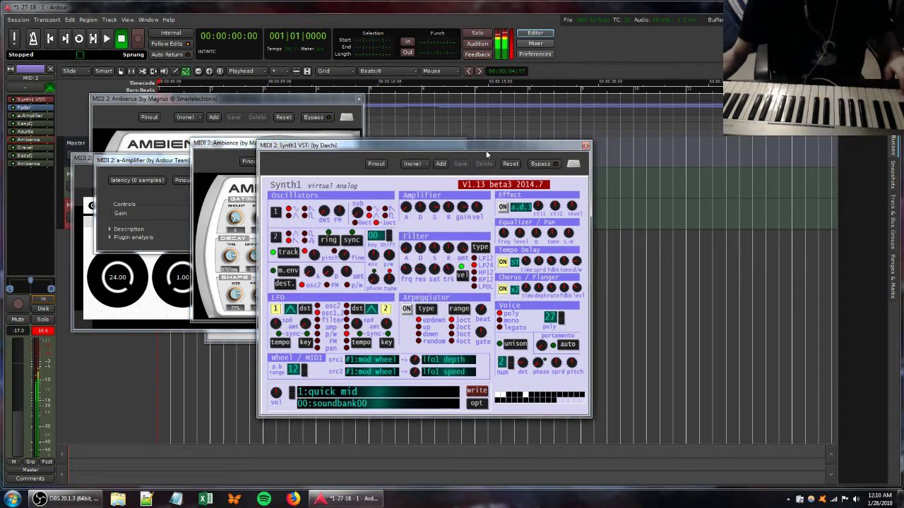
Close all open plugin windows of the MIDI 2 track and select the MIDI 1 track.
{"action": "left_click", "coordinate": [79, 177]}
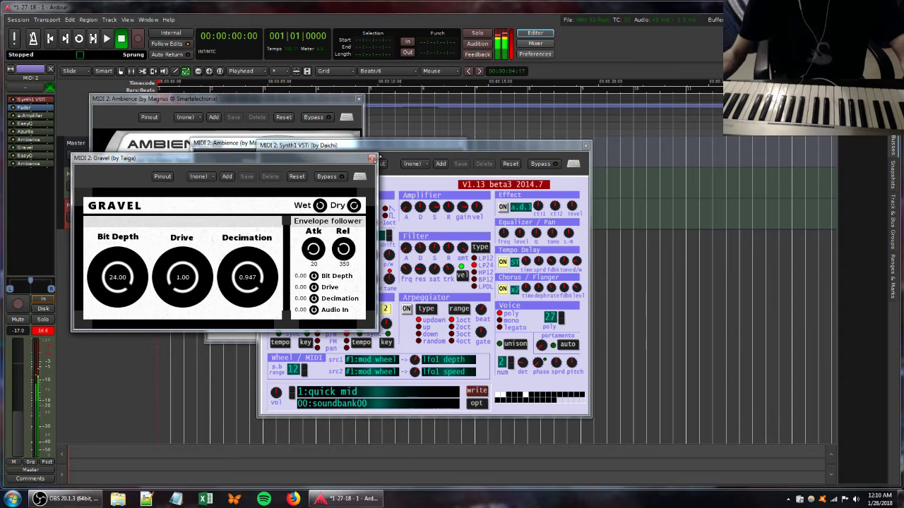
{"action": "left_click", "coordinate": [372, 158]}
{"action": "left_click", "coordinate": [585, 146]}
{"action": "left_click", "coordinate": [461, 144]}
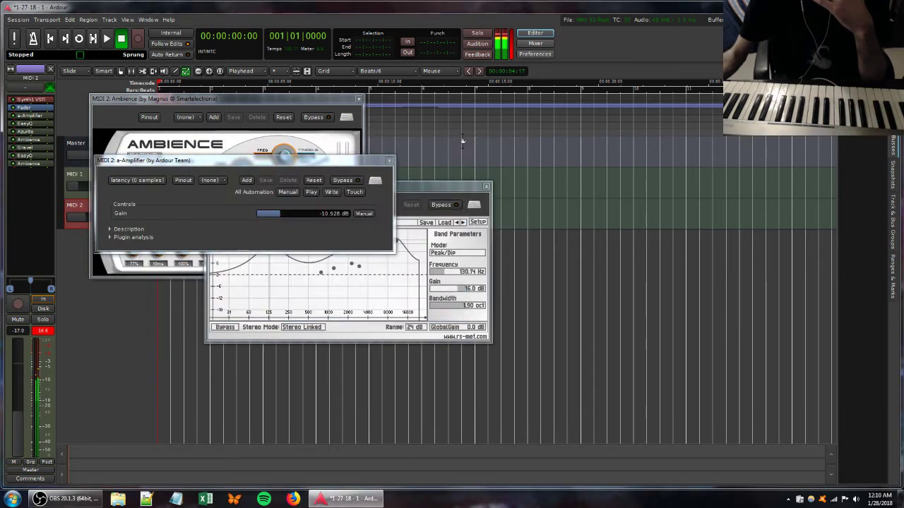
{"action": "left_click", "coordinate": [487, 188]}
{"action": "left_click", "coordinate": [389, 161]}
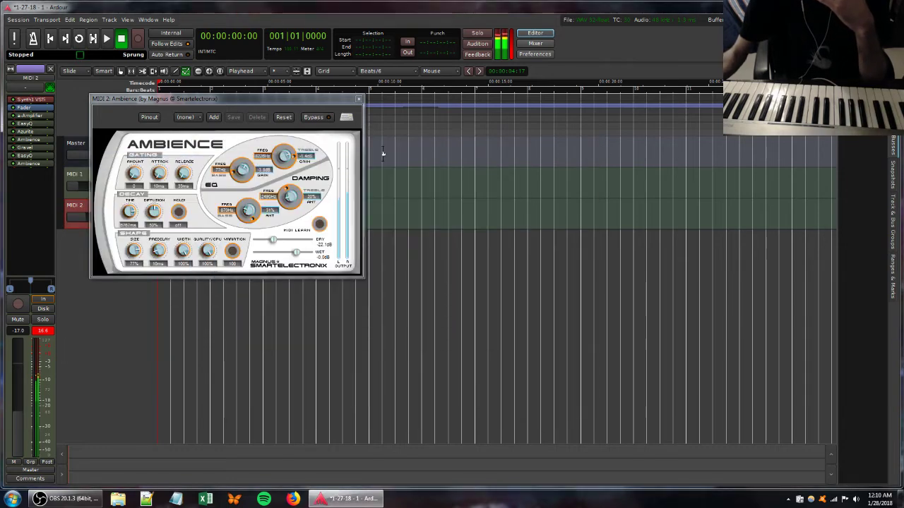
{"action": "left_click", "coordinate": [359, 99]}
{"action": "left_click", "coordinate": [88, 176]}
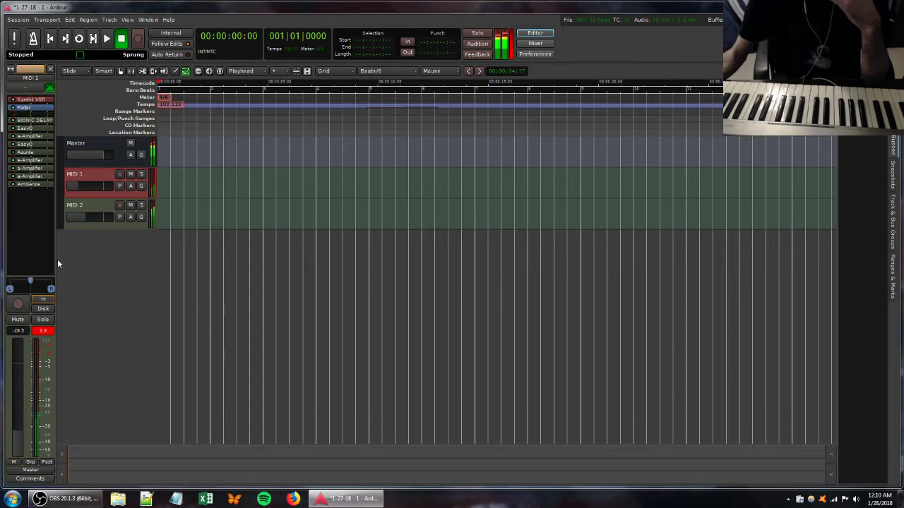
Raise the MIDI 1 fader to -7.1 dB and open the track's Synth1 plugin.
{"action": "left_click_drag", "start_coordinate": [16, 437], "coordinate": [13, 401]}
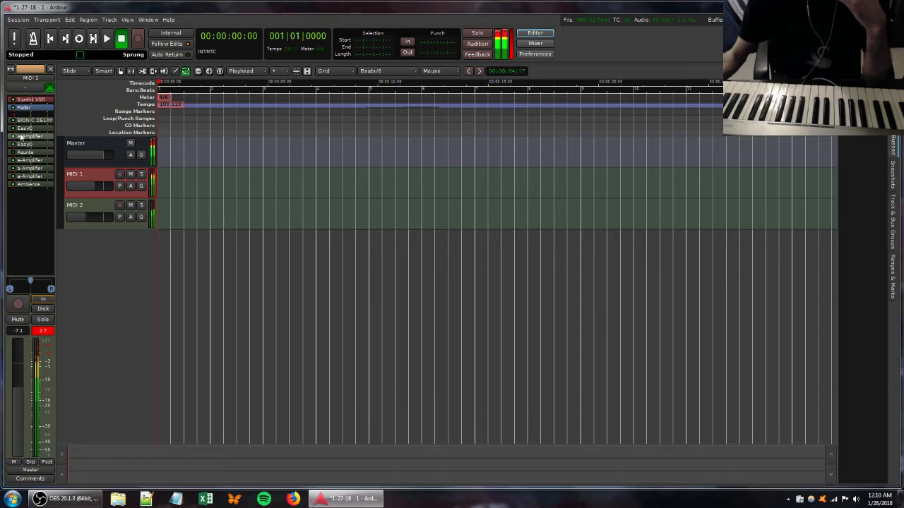
{"action": "double_click", "coordinate": [31, 100]}
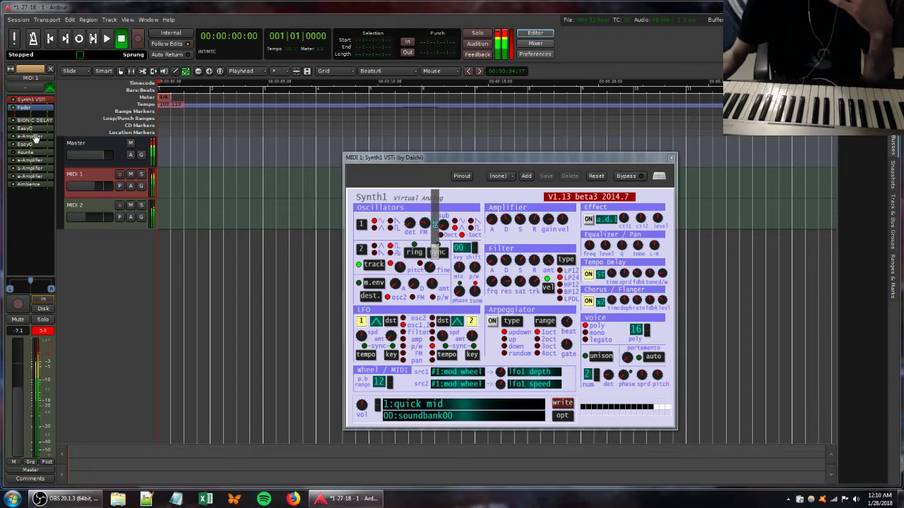
Add one MIDI track with the Synth1 VSTi instrument and connect its input to masterkey 49.
{"action": "double_click", "coordinate": [95, 245]}
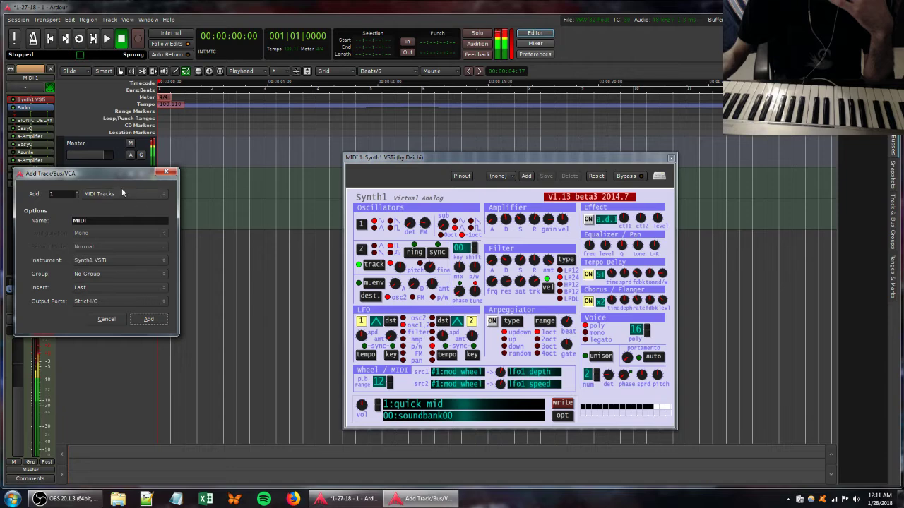
{"action": "left_click", "coordinate": [149, 319]}
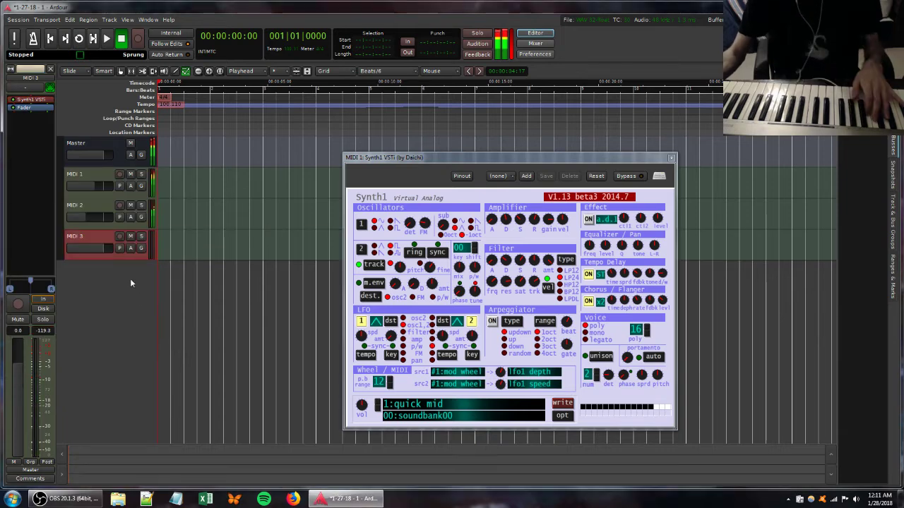
{"action": "left_click", "coordinate": [21, 89]}
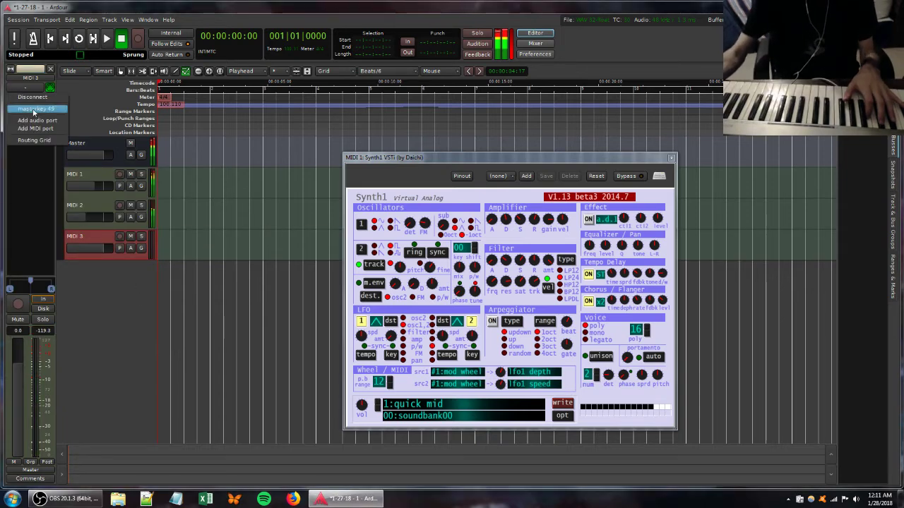
{"action": "left_click", "coordinate": [33, 110]}
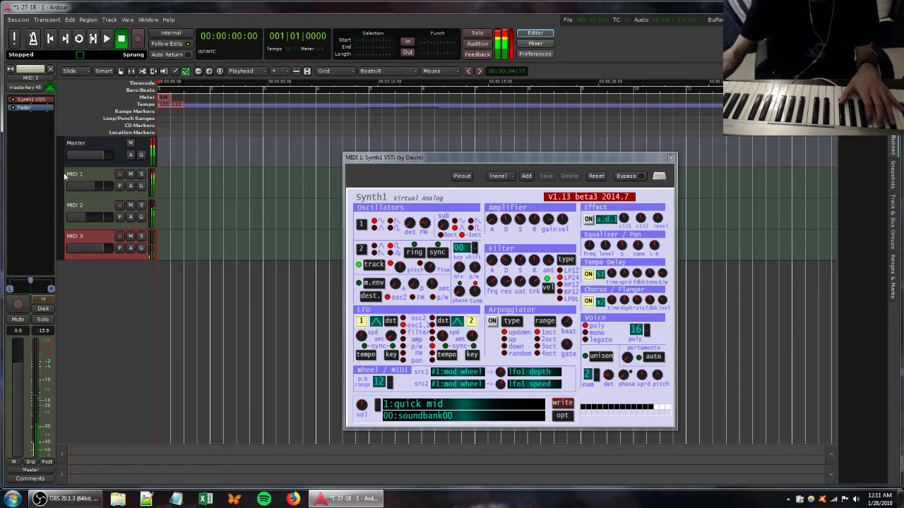
Open Synth1 on MIDI 3 and adjust its filter's resonance, saturation, key tracking and envelope amount.
{"action": "double_click", "coordinate": [32, 99]}
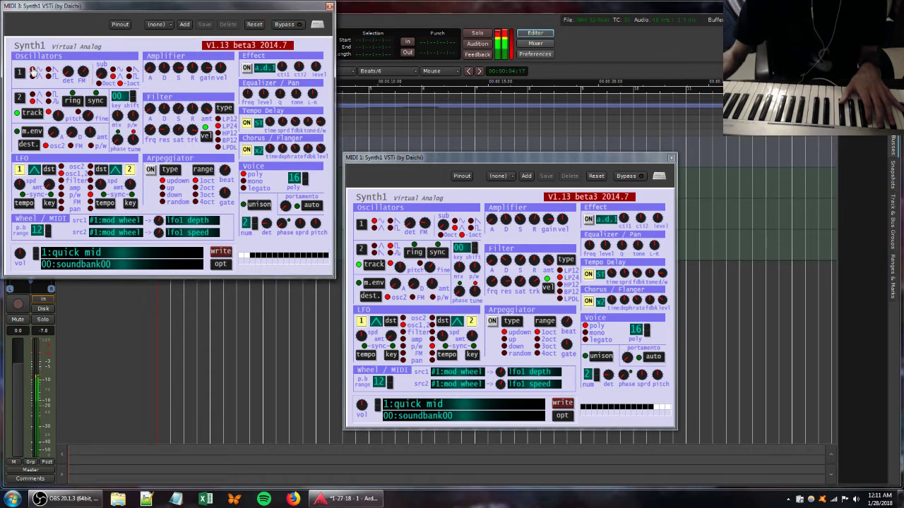
{"action": "left_click_drag", "start_coordinate": [168, 8], "coordinate": [302, 131]}
{"action": "left_click", "coordinate": [90, 207]}
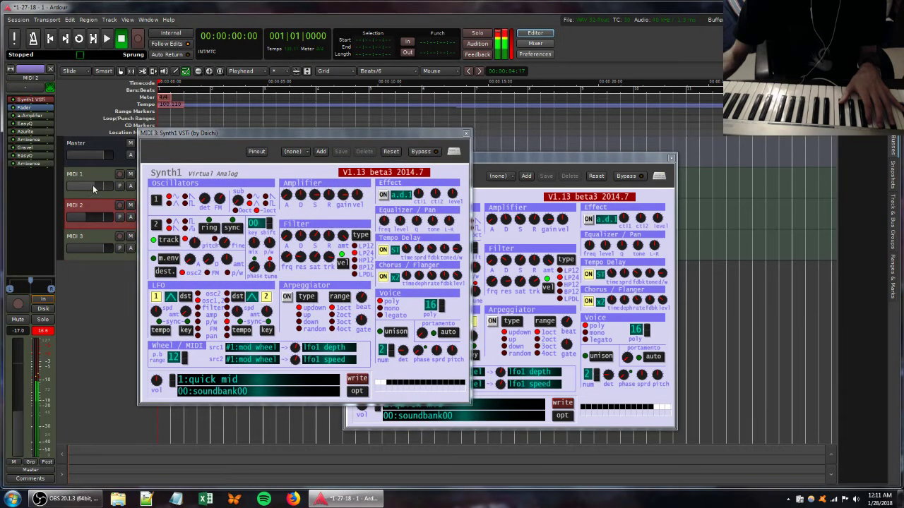
{"action": "double_click", "coordinate": [25, 131]}
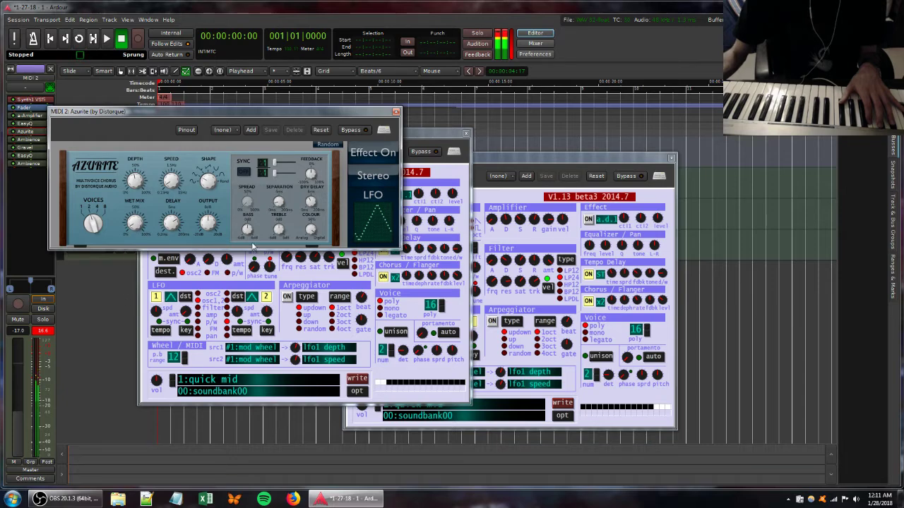
{"action": "left_click", "coordinate": [435, 139]}
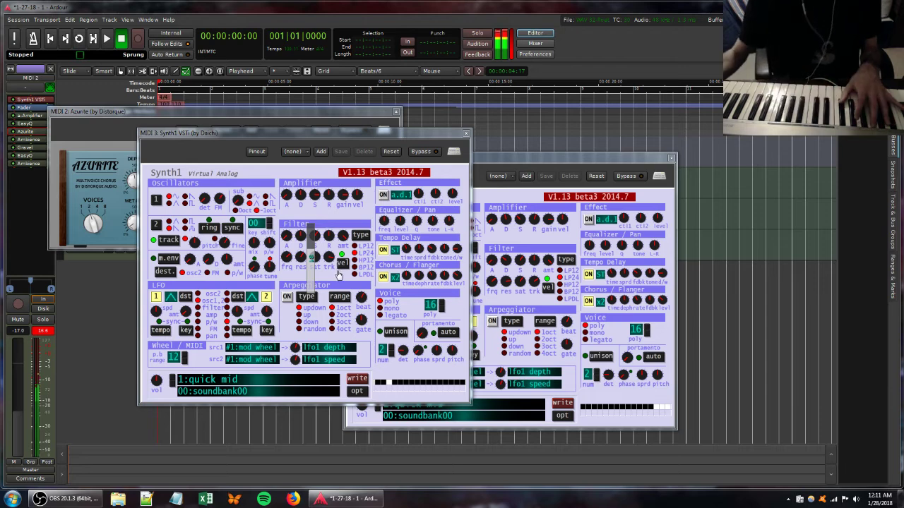
{"action": "left_click_drag", "start_coordinate": [302, 257], "coordinate": [324, 272]}
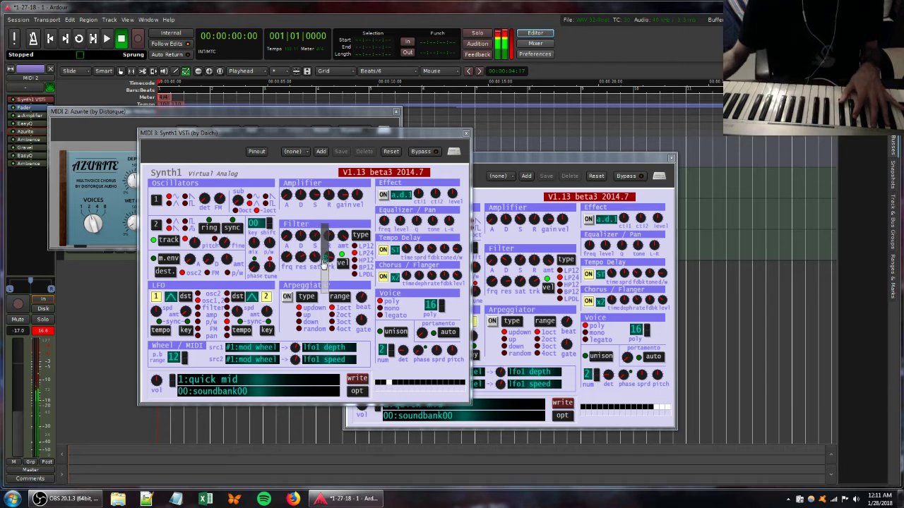
{"action": "left_click_drag", "start_coordinate": [339, 235], "coordinate": [333, 280]}
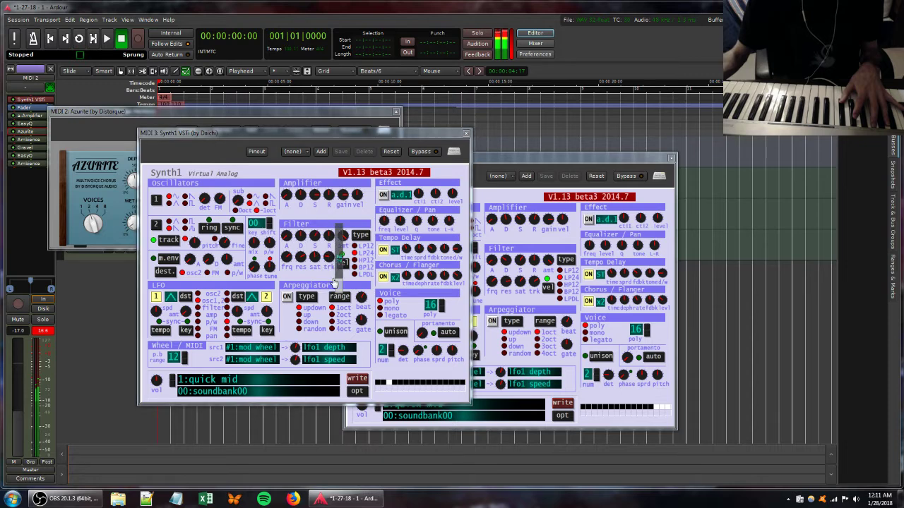
Change oscillator 1's waveform and readjust the filter frequency and resonance in the MIDI 3 Synth1, closing the MIDI 2 Azurite window.
{"action": "left_click", "coordinate": [185, 197]}
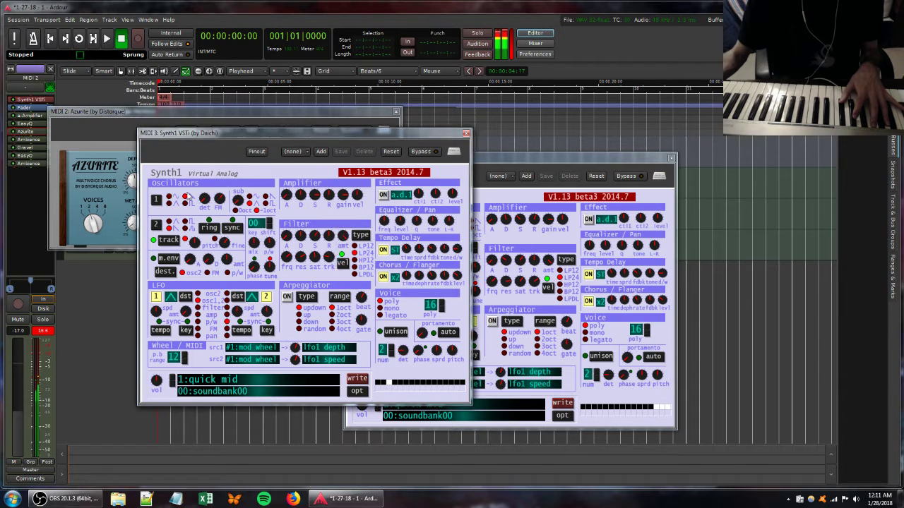
{"action": "left_click", "coordinate": [169, 199]}
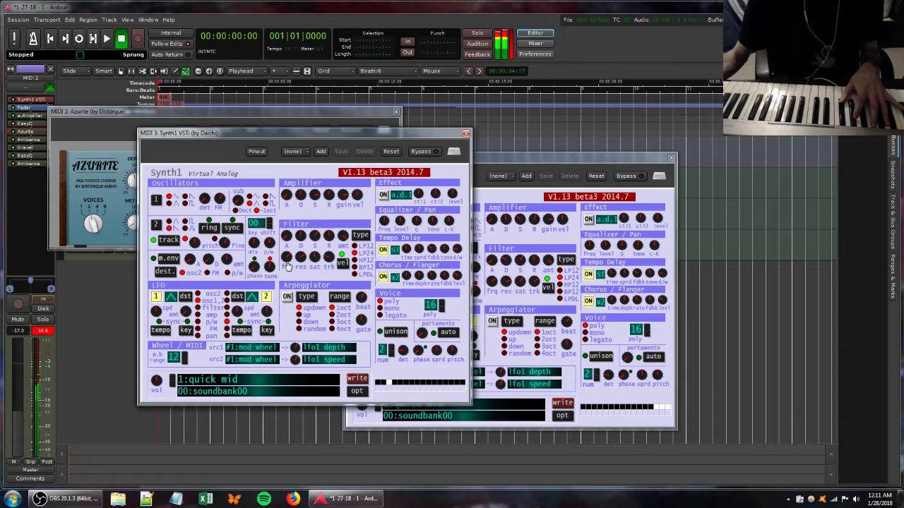
{"action": "left_click_drag", "start_coordinate": [297, 257], "coordinate": [298, 241]}
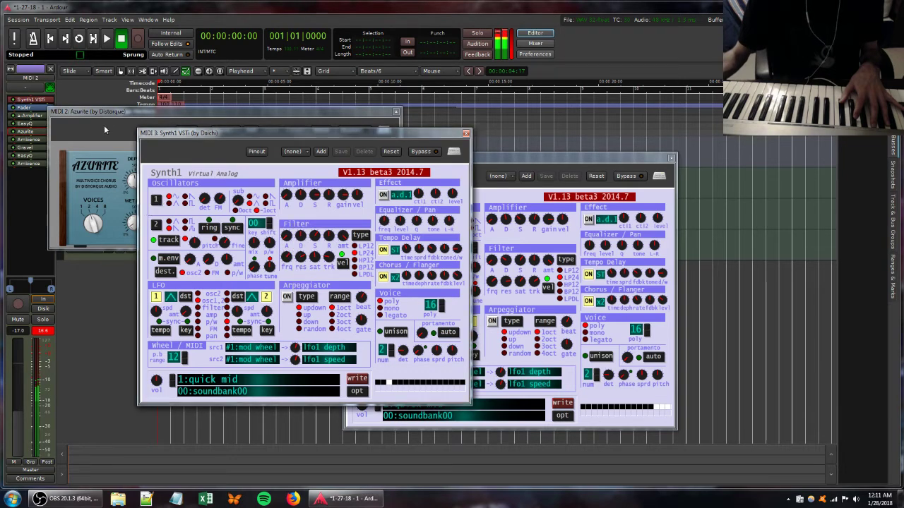
{"action": "left_click_drag", "start_coordinate": [105, 111], "coordinate": [179, 156]}
{"action": "left_click", "coordinate": [470, 155]}
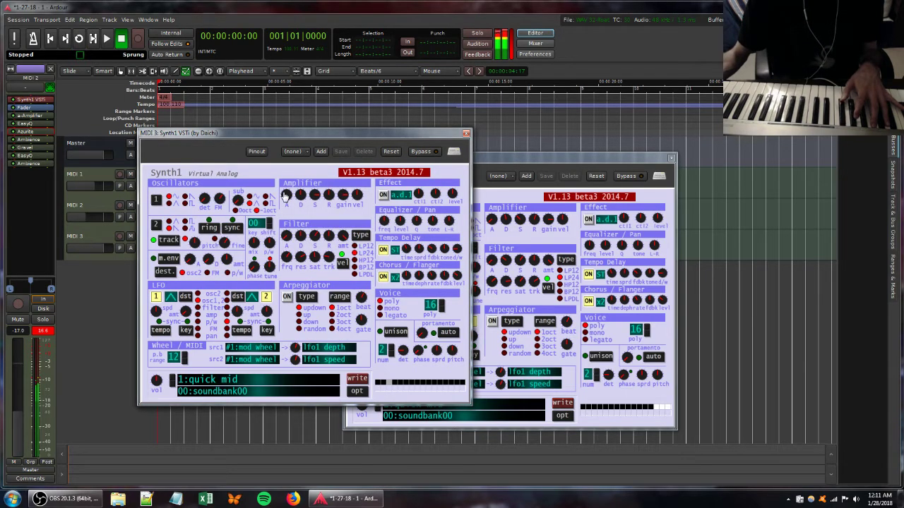
{"action": "mouse_move", "coordinate": [286, 260]}
{"action": "left_mouse_down"}
{"action": "mouse_move", "coordinate": [298, 250]}
{"action": "mouse_move", "coordinate": [298, 272]}
{"action": "left_mouse_up"}
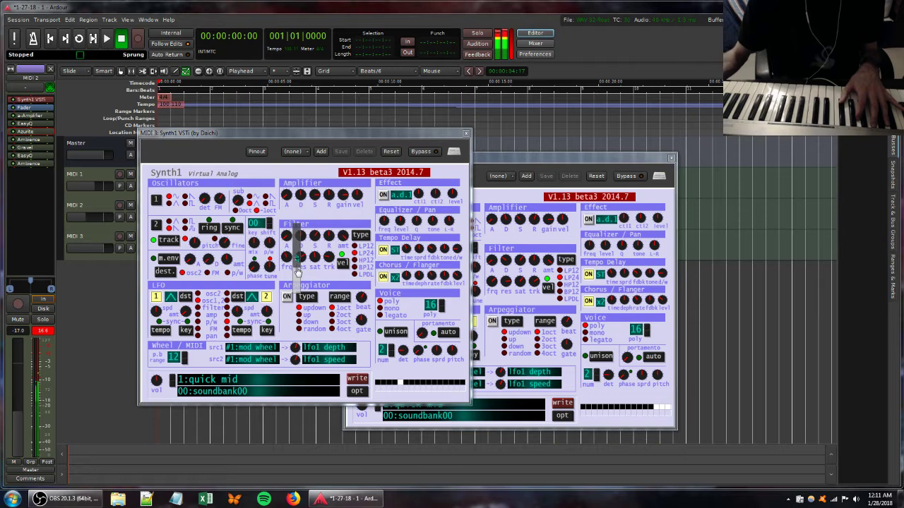
Add an a-Amplifier after the fader on MIDI 3, raise its gain slightly and close its window.
{"action": "left_click", "coordinate": [95, 236]}
{"action": "right_click", "coordinate": [21, 117]}
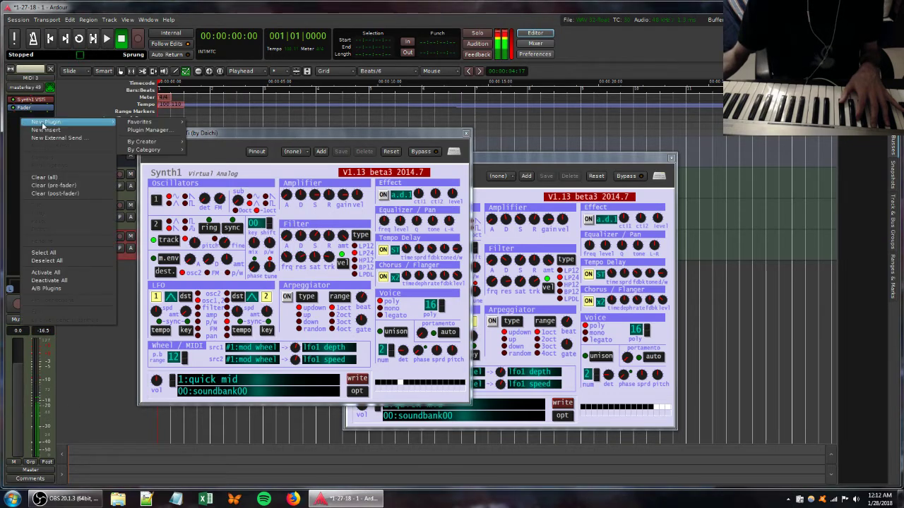
{"action": "key", "text": "Escape"}
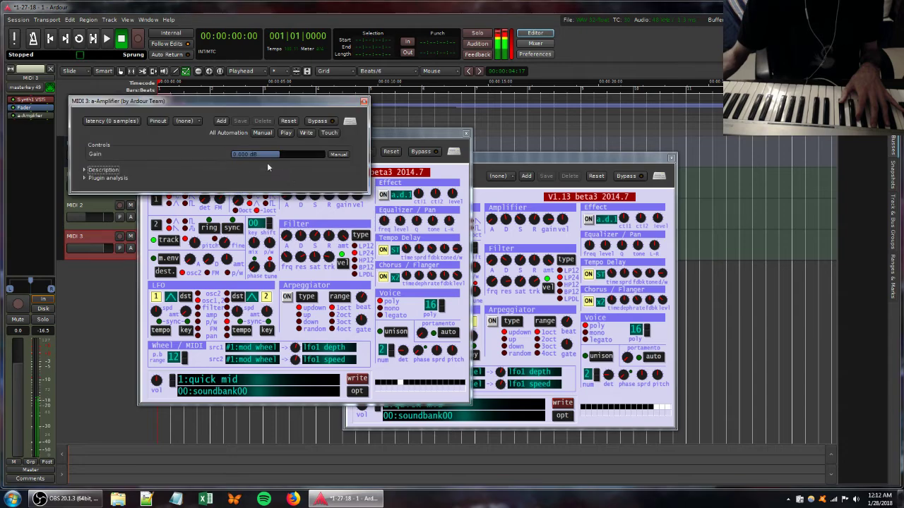
{"action": "left_click_drag", "start_coordinate": [271, 156], "coordinate": [278, 154]}
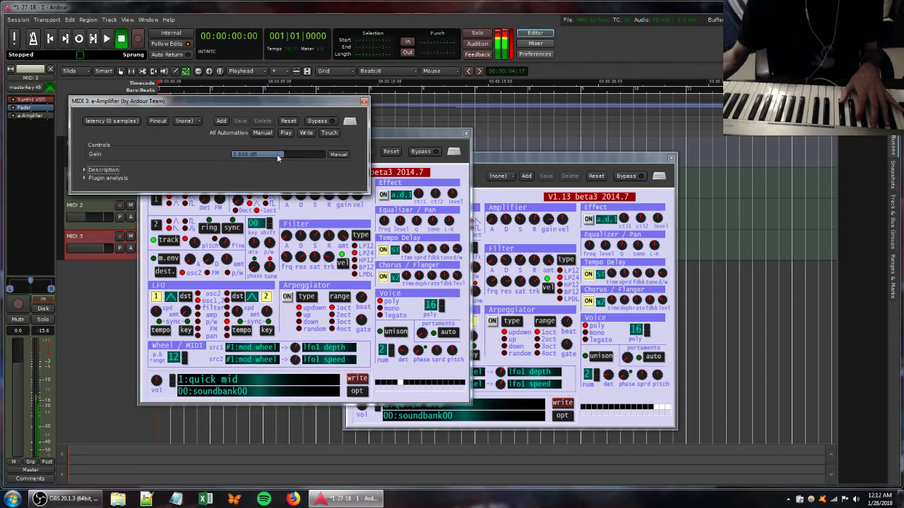
{"action": "left_click", "coordinate": [363, 101]}
Add the Azurite chorus after the a-Amplifier on MIDI 3 and close its window.
{"action": "right_click", "coordinate": [17, 128]}
{"action": "mouse_move", "coordinate": [39, 129]}
{"action": "mouse_move", "coordinate": [134, 129]}
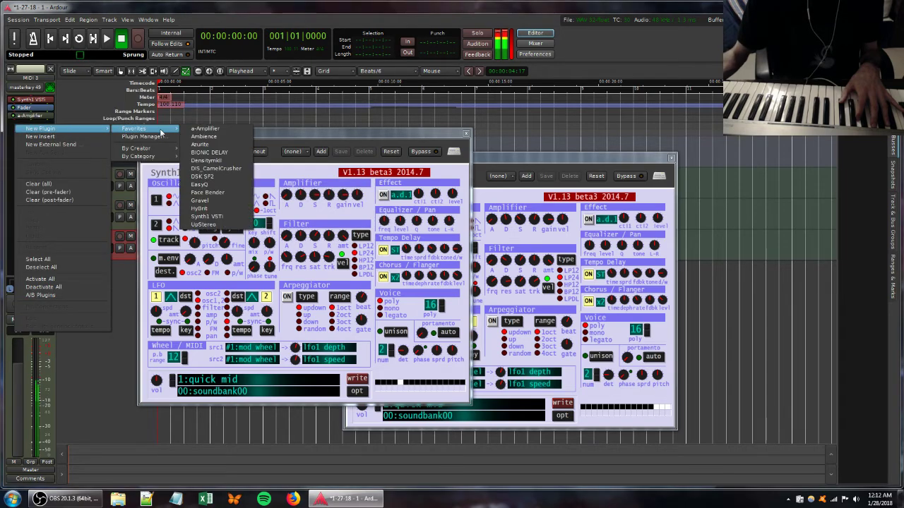
{"action": "left_click", "coordinate": [204, 146]}
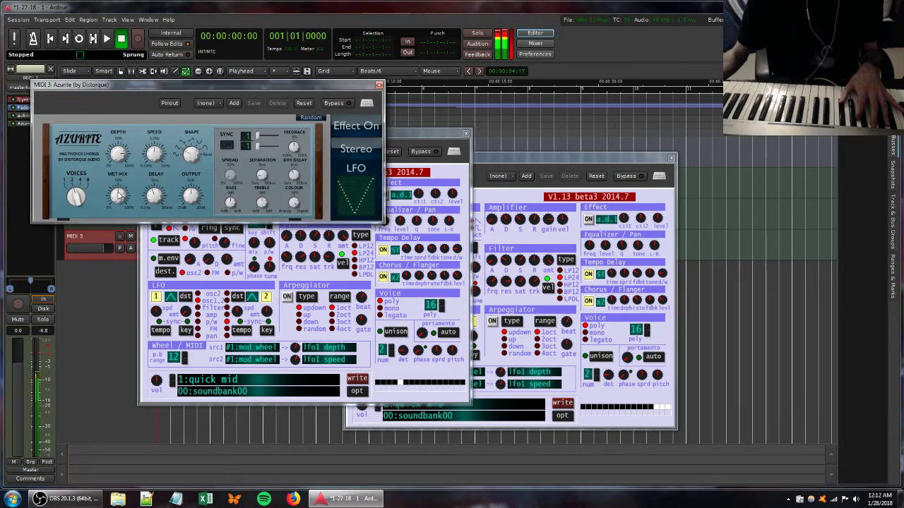
{"action": "left_click", "coordinate": [379, 85]}
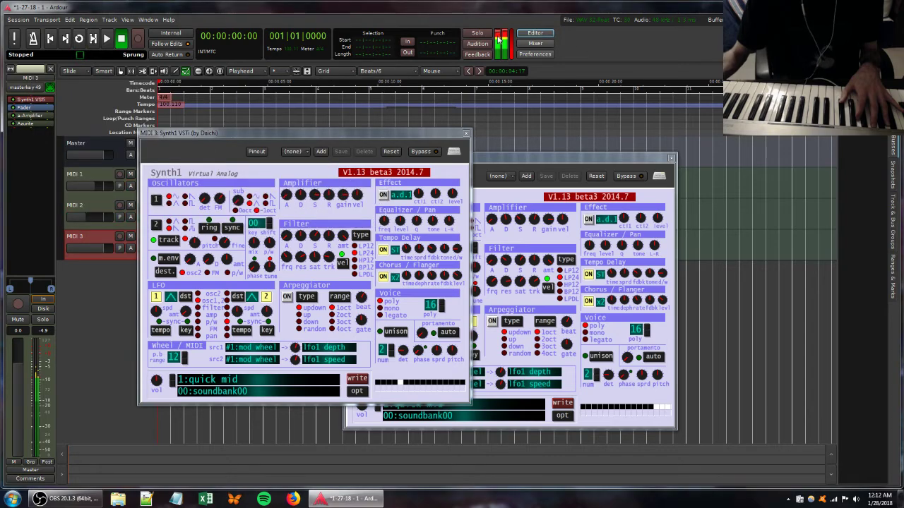
Lower the MIDI 1 fader to about -14.8 dB and the MIDI 3 fader to -1.5 dB.
{"action": "left_click", "coordinate": [77, 204]}
{"action": "left_click", "coordinate": [100, 167]}
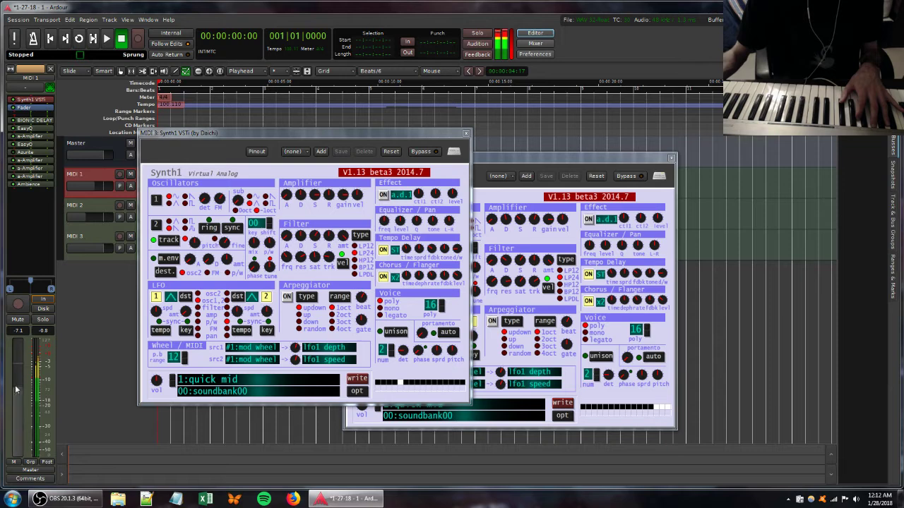
{"action": "left_click_drag", "start_coordinate": [17, 395], "coordinate": [16, 412]}
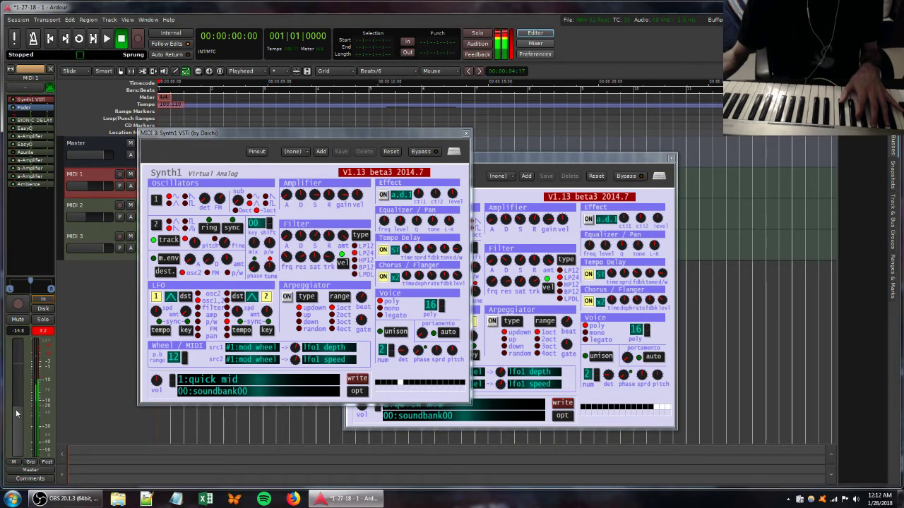
{"action": "left_click", "coordinate": [83, 242]}
{"action": "left_click_drag", "start_coordinate": [25, 379], "coordinate": [17, 375]}
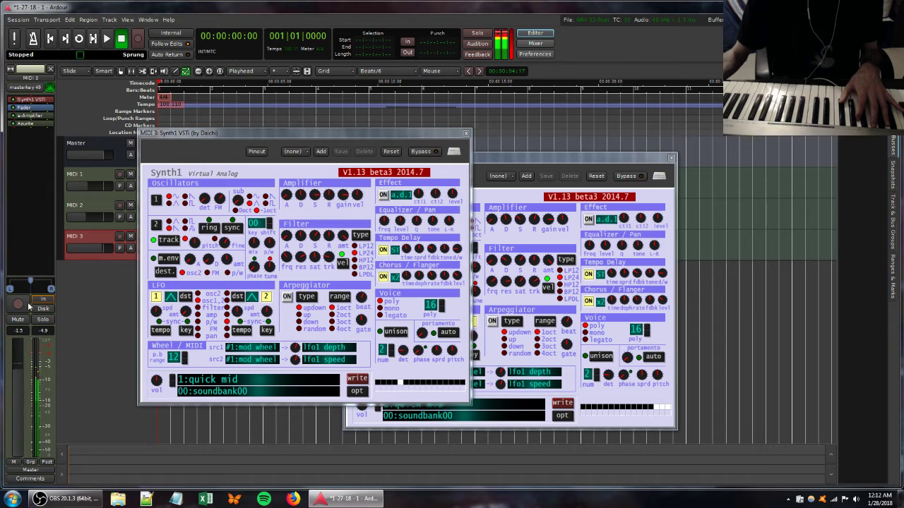
Add the Ambience reverb after Azurite on MIDI 3 with dry at -4.8 dB and wet at -8.2 dB.
{"action": "right_click", "coordinate": [22, 148]}
{"action": "mouse_move", "coordinate": [43, 149]}
{"action": "mouse_move", "coordinate": [145, 149]}
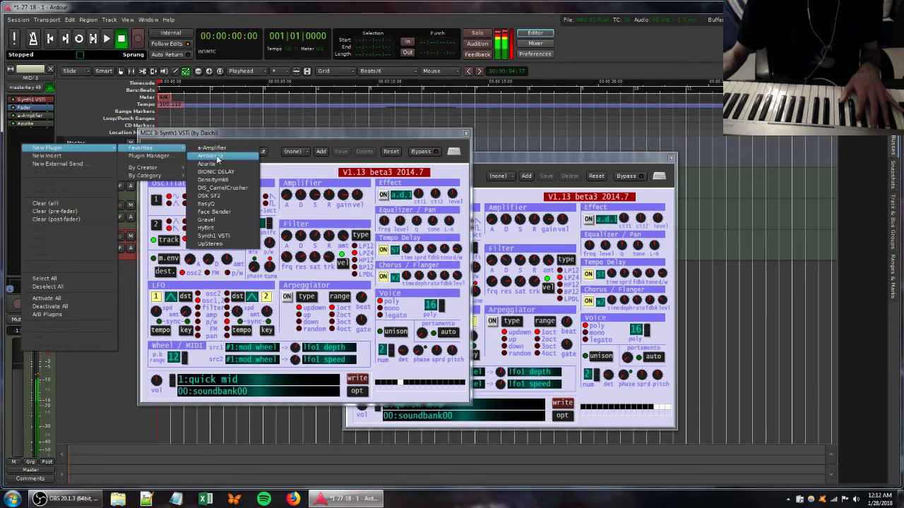
{"action": "left_click", "coordinate": [217, 157]}
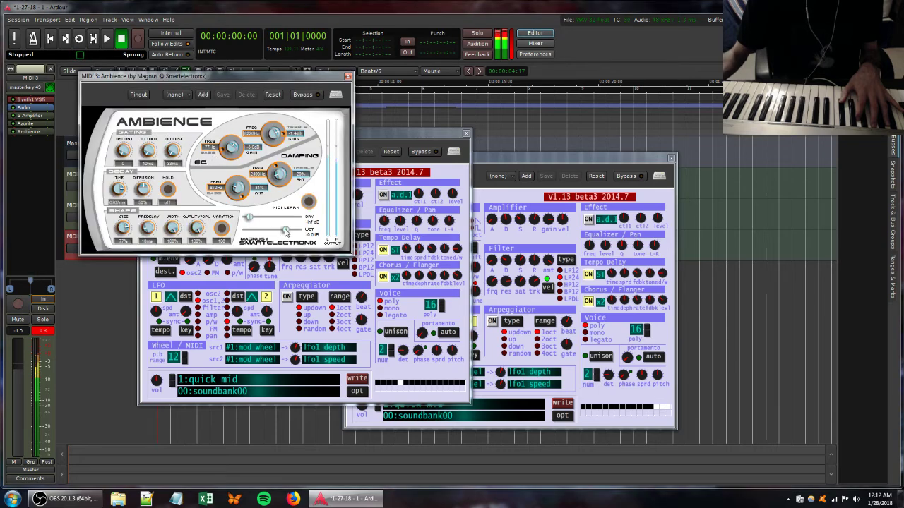
{"action": "mouse_move", "coordinate": [286, 231]}
{"action": "left_mouse_down"}
{"action": "mouse_move", "coordinate": [268, 232]}
{"action": "mouse_move", "coordinate": [256, 218]}
{"action": "mouse_move", "coordinate": [277, 217]}
{"action": "mouse_move", "coordinate": [274, 231]}
{"action": "left_mouse_up"}
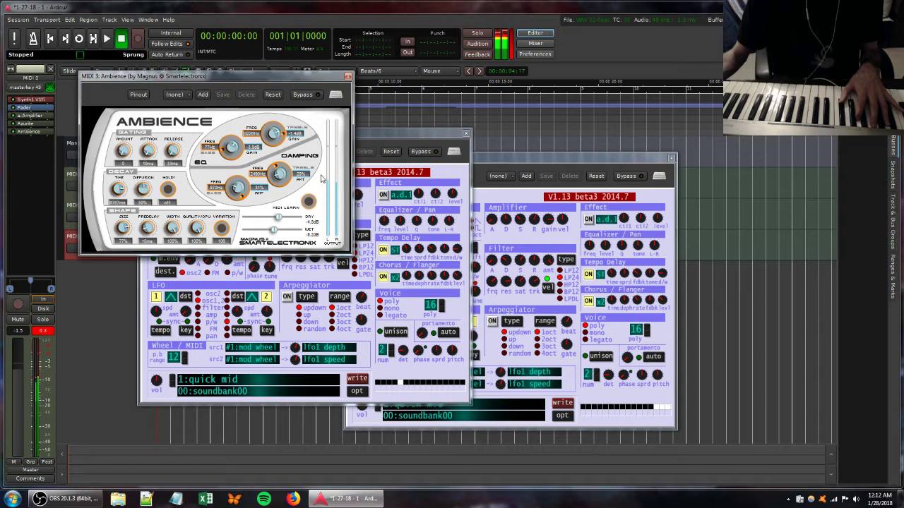
Close the Synth1 windows of MIDI 3 and MIDI 1.
{"action": "left_click", "coordinate": [358, 137]}
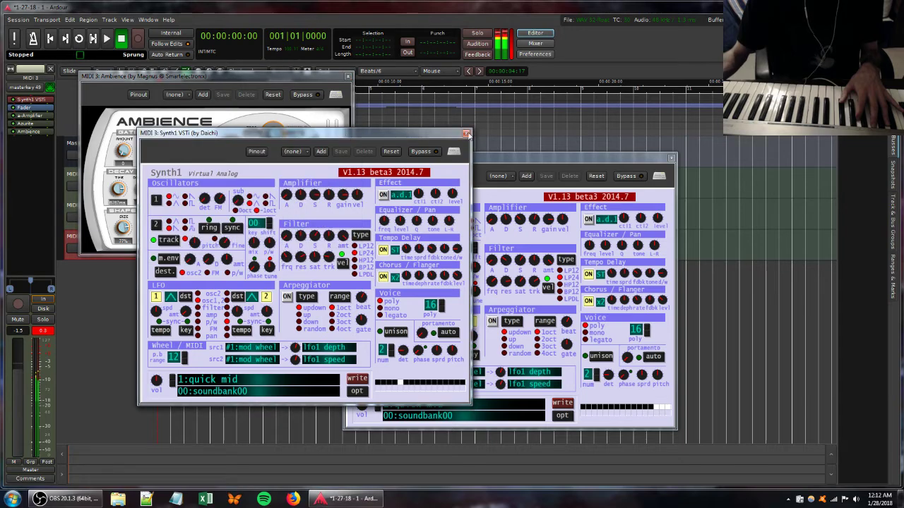
{"action": "left_click", "coordinate": [466, 134]}
{"action": "left_click", "coordinate": [671, 158]}
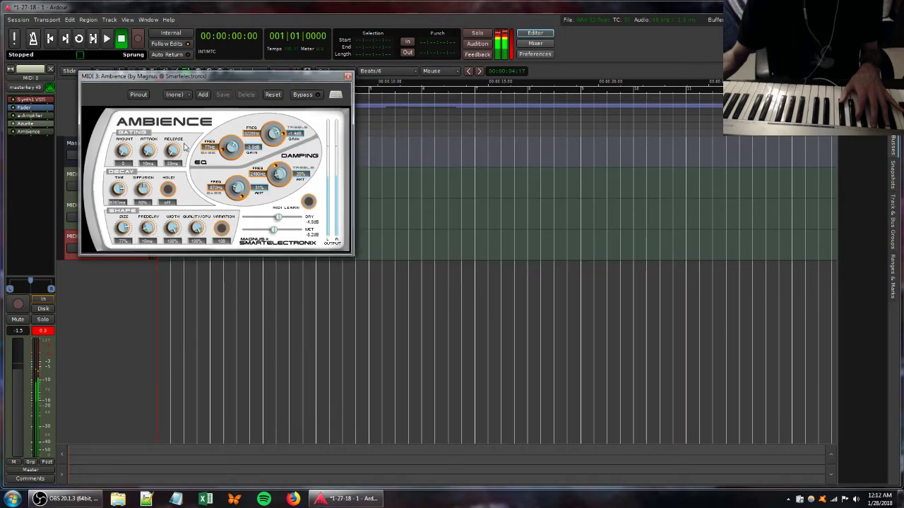
Reopen the MIDI 3 Synth1, switch oscillator 1 to the saw wave, and readjust the sub-oscillator level and filter settings.
{"action": "double_click", "coordinate": [33, 102]}
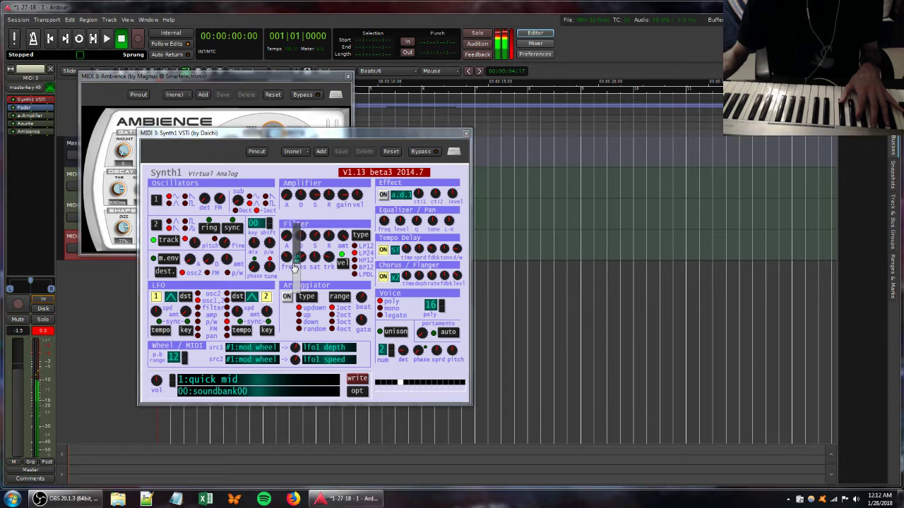
{"action": "mouse_move", "coordinate": [331, 261]}
{"action": "left_mouse_down"}
{"action": "mouse_move", "coordinate": [342, 272]}
{"action": "mouse_move", "coordinate": [339, 250]}
{"action": "left_mouse_up"}
{"action": "left_click", "coordinate": [317, 261]}
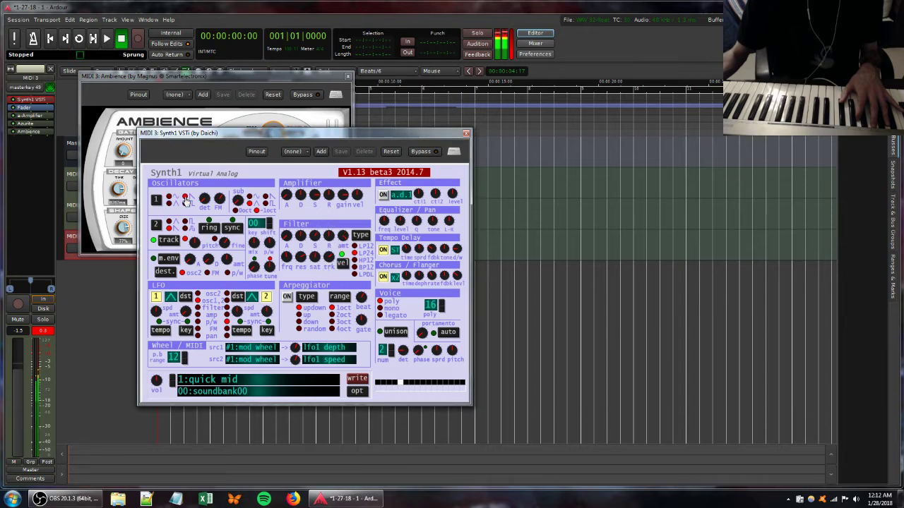
{"action": "left_click_drag", "start_coordinate": [240, 203], "coordinate": [234, 233]}
{"action": "left_click_drag", "start_coordinate": [287, 265], "coordinate": [300, 264]}
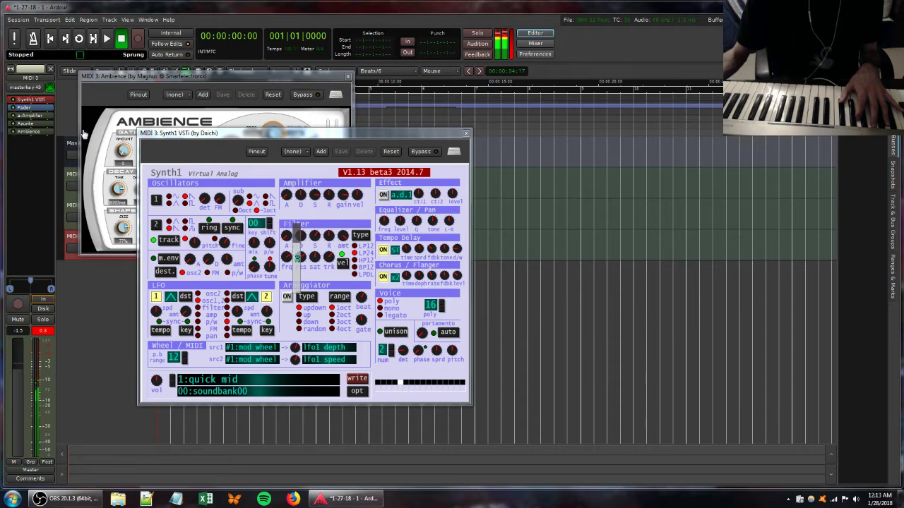
Add DIS_CamelCrusher after Ambience on MIDI 3, with its distortion and compressor off and its filter on.
{"action": "right_click", "coordinate": [24, 143]}
{"action": "mouse_move", "coordinate": [63, 147]}
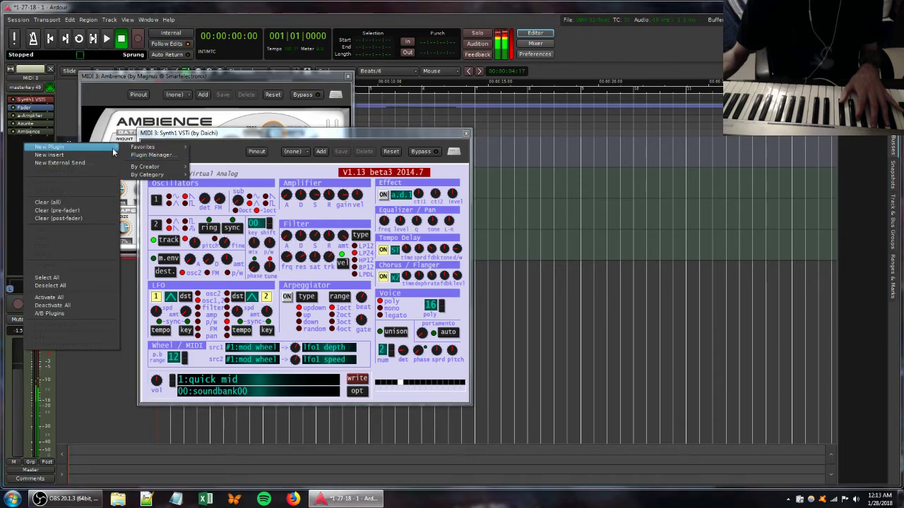
{"action": "mouse_move", "coordinate": [152, 147]}
{"action": "left_click", "coordinate": [236, 186]}
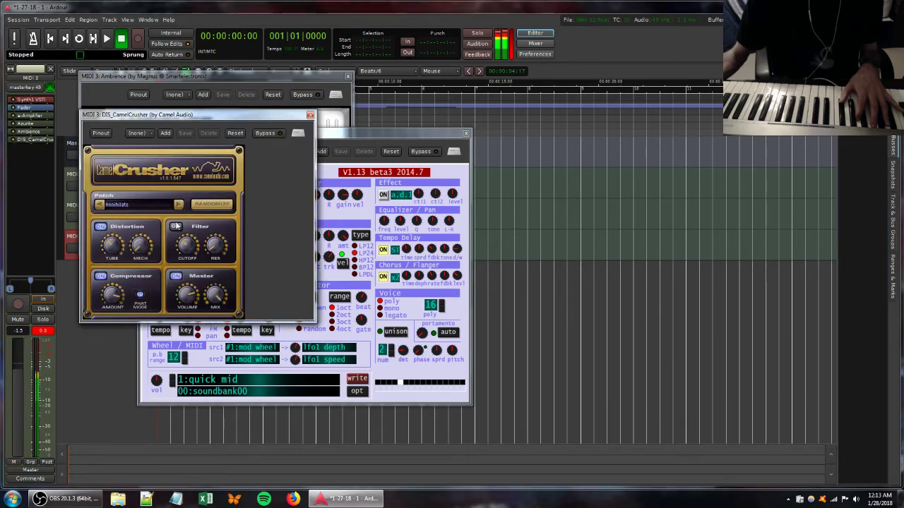
{"action": "left_click", "coordinate": [101, 277]}
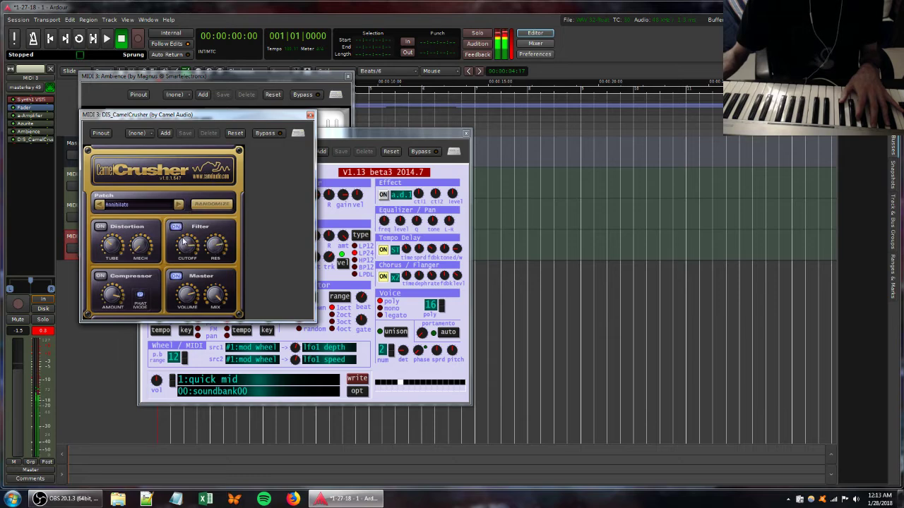
Turn the CamelCrusher compressor back on and readjust the MIDI 3 Synth1 filter key tracking, resonance and sub-oscillator level.
{"action": "left_click", "coordinate": [344, 165]}
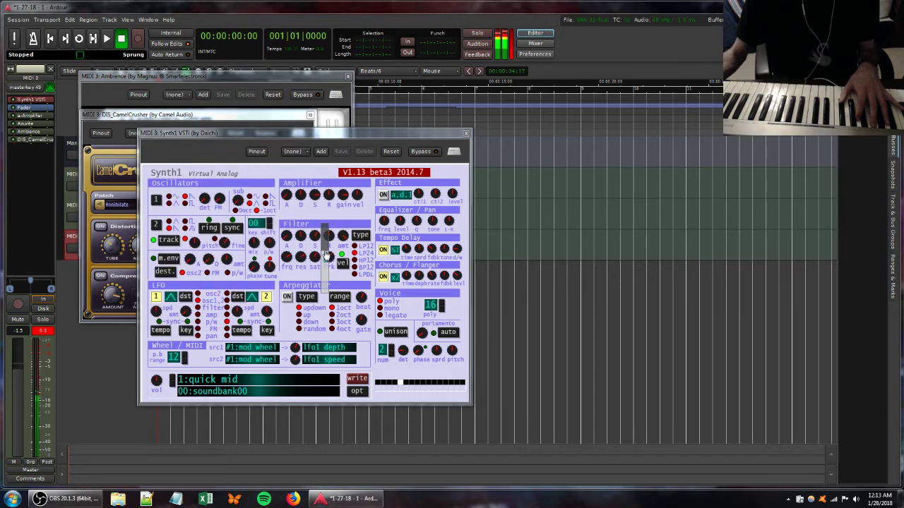
{"action": "left_click", "coordinate": [98, 279]}
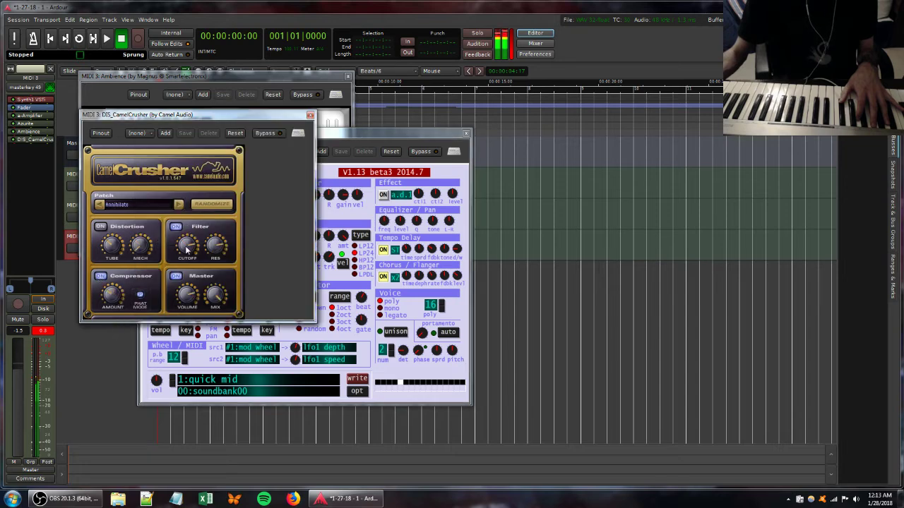
{"action": "left_click", "coordinate": [331, 170]}
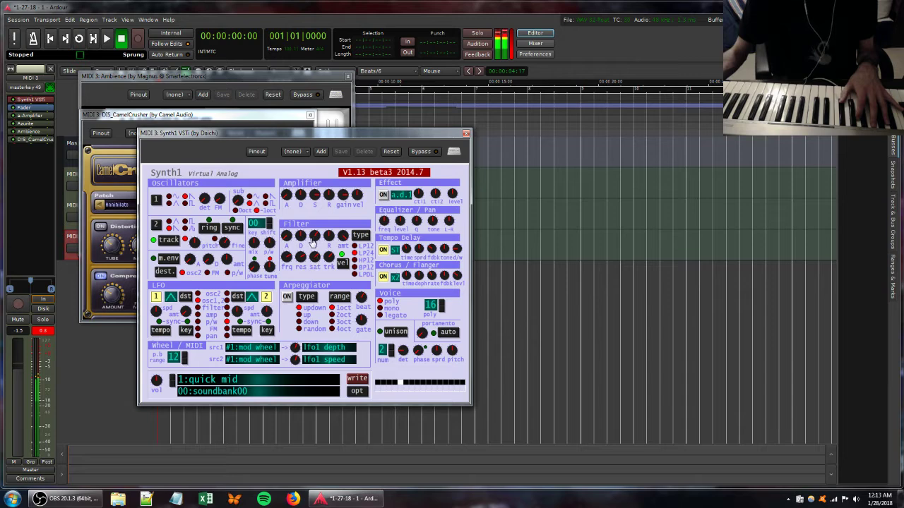
{"action": "left_click_drag", "start_coordinate": [325, 238], "coordinate": [297, 262]}
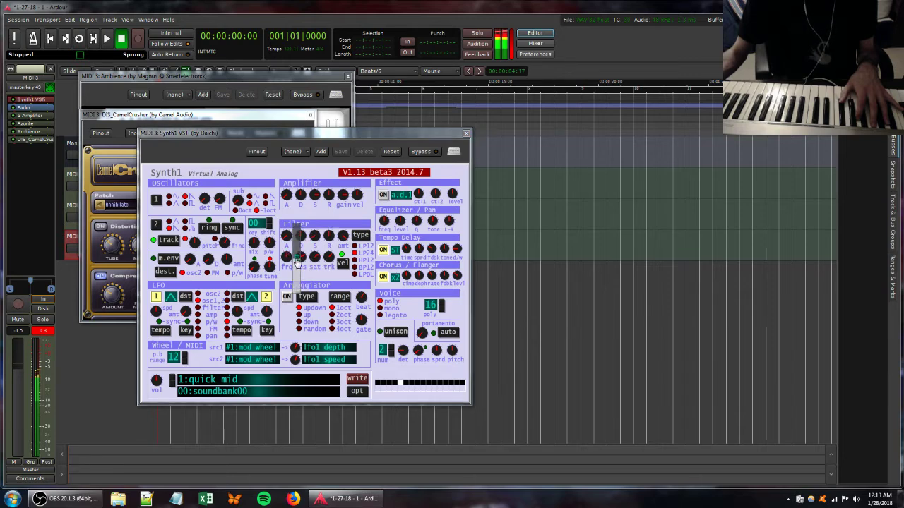
{"action": "left_click_drag", "start_coordinate": [237, 211], "coordinate": [230, 194]}
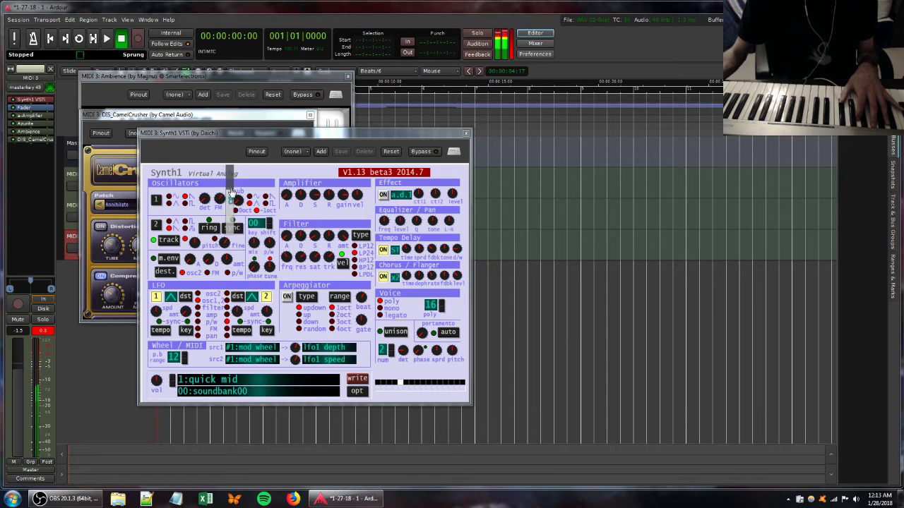
Add EasyQ after CamelCrusher on MIDI 3 and create a peak band at about 517 Hz with about 21.8 dB gain.
{"action": "right_click", "coordinate": [36, 166]}
{"action": "mouse_move", "coordinate": [50, 164]}
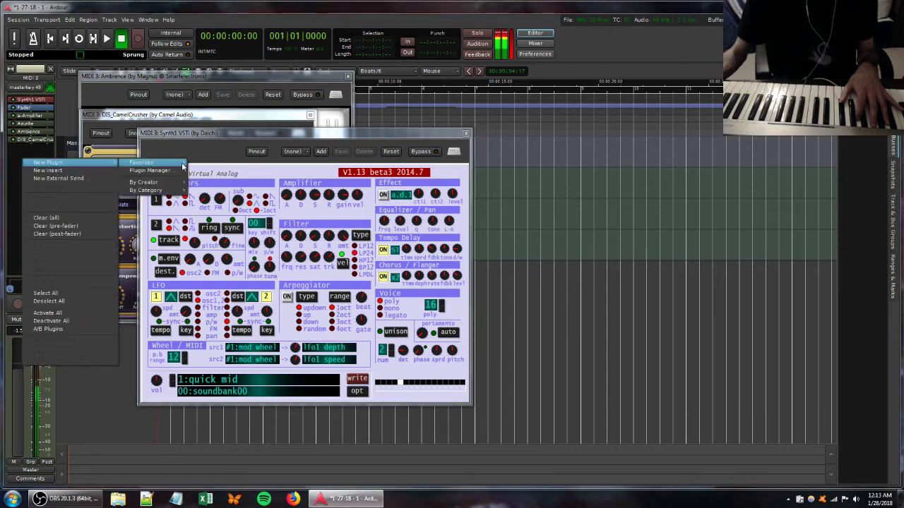
{"action": "mouse_move", "coordinate": [145, 163]}
{"action": "left_click", "coordinate": [207, 219]}
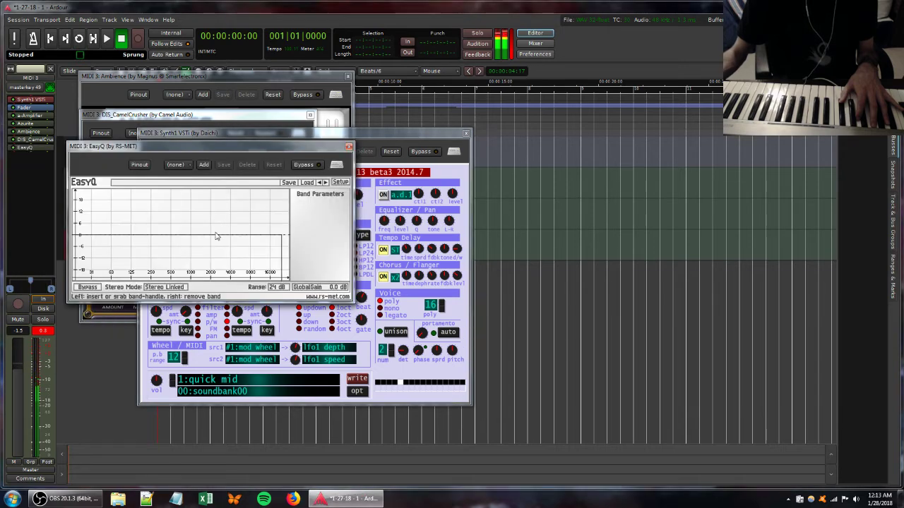
{"action": "double_click", "coordinate": [221, 227]}
{"action": "left_click_drag", "start_coordinate": [223, 230], "coordinate": [172, 196]}
Readjust the Synth1 filter key tracking and set the MIDI 3 Ambience to -37.1 dB dry and -2.2 dB wet.
{"action": "left_click", "coordinate": [433, 135]}
{"action": "left_click_drag", "start_coordinate": [325, 254], "coordinate": [324, 280]}
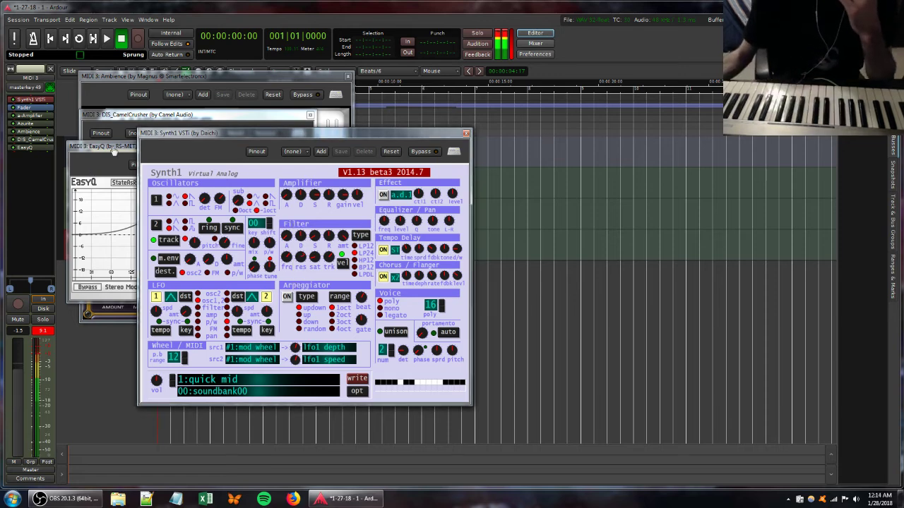
{"action": "left_click", "coordinate": [168, 114]}
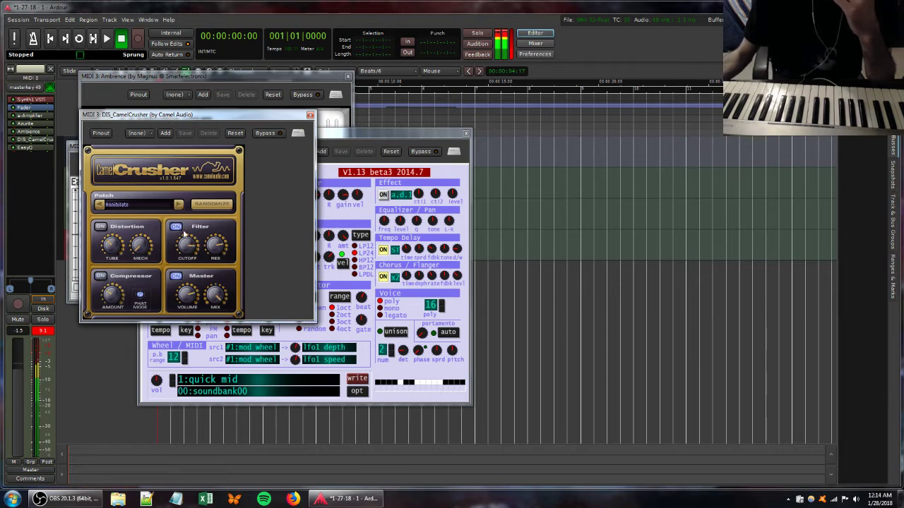
{"action": "left_click", "coordinate": [351, 135]}
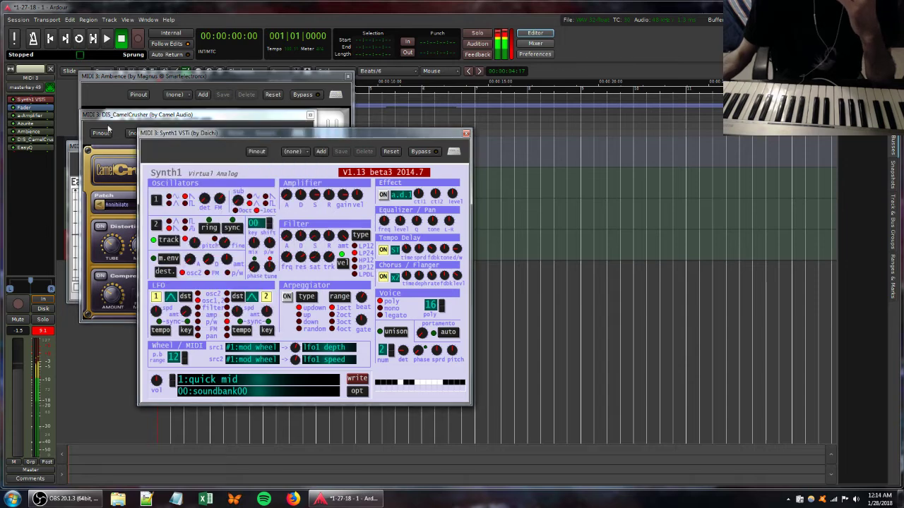
{"action": "double_click", "coordinate": [36, 132]}
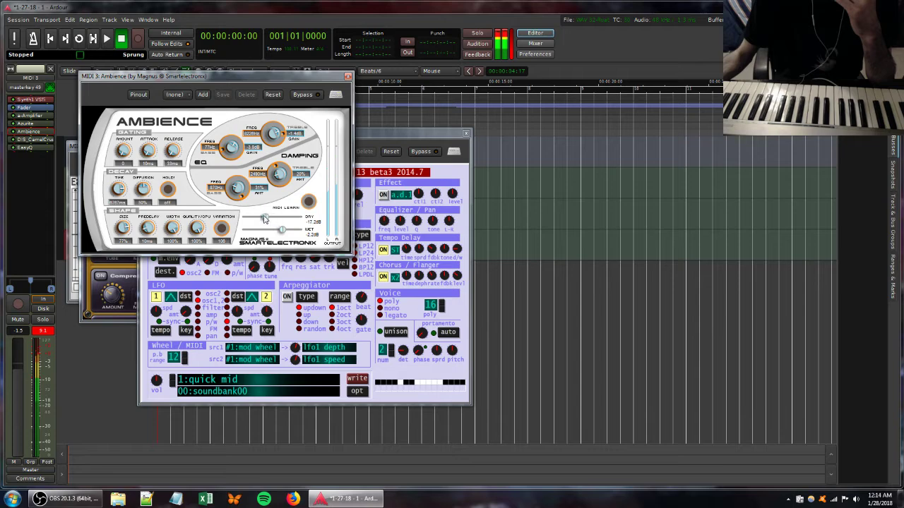
{"action": "left_click", "coordinate": [377, 139]}
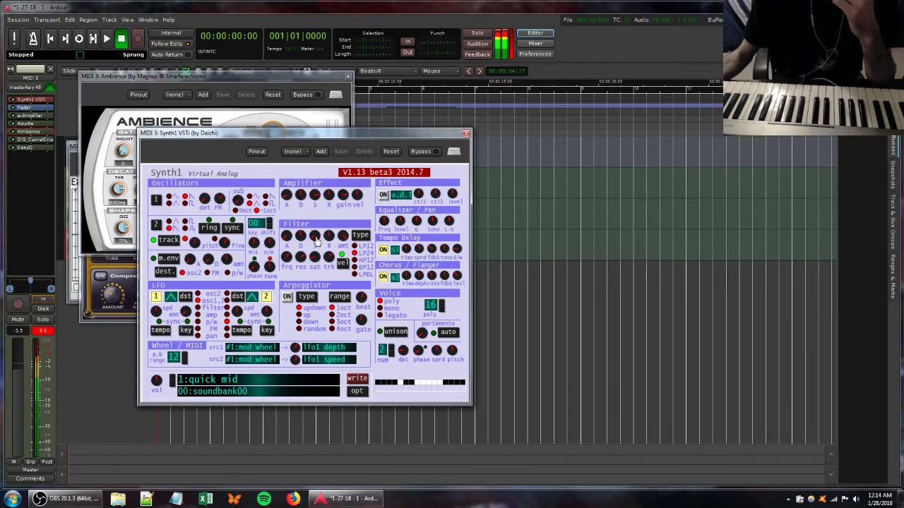
Move the Synth1 window clear of the effect windows and readjust its filter release and resonance.
{"action": "left_click_drag", "start_coordinate": [325, 244], "coordinate": [325, 269]}
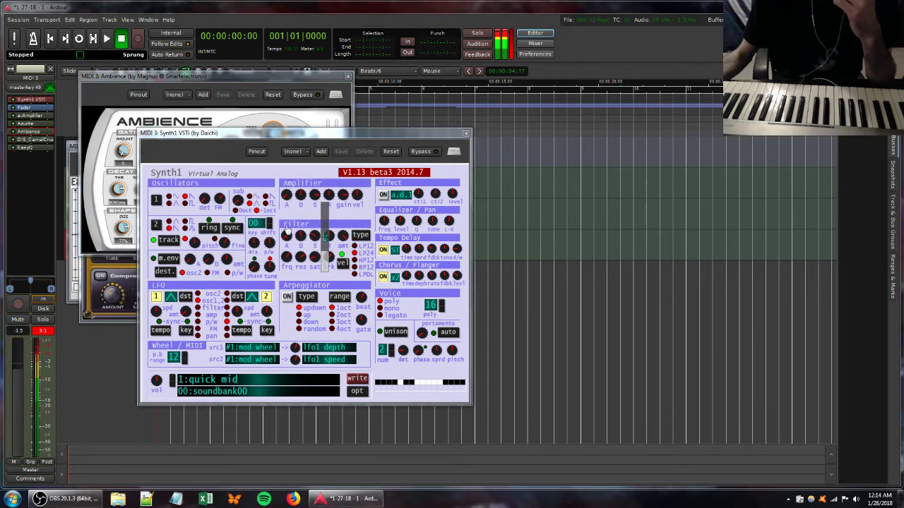
{"action": "left_click_drag", "start_coordinate": [227, 134], "coordinate": [466, 146]}
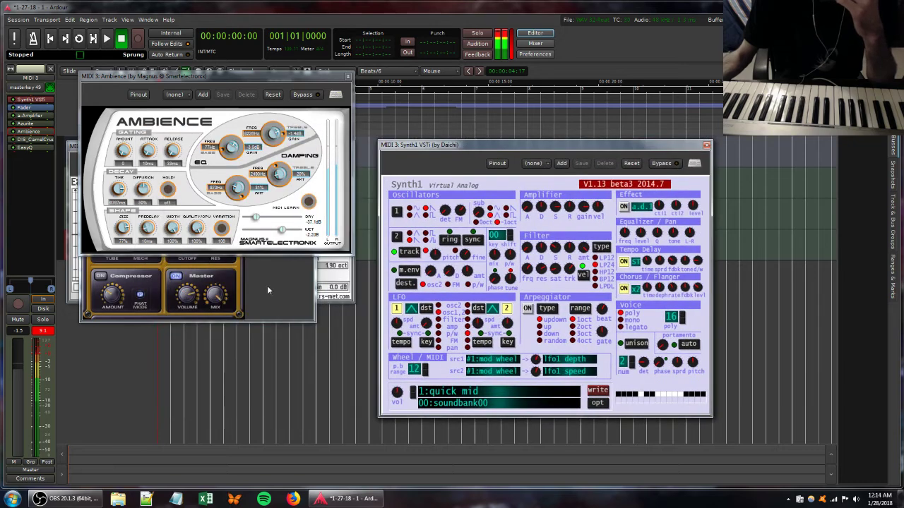
{"action": "left_click", "coordinate": [265, 286]}
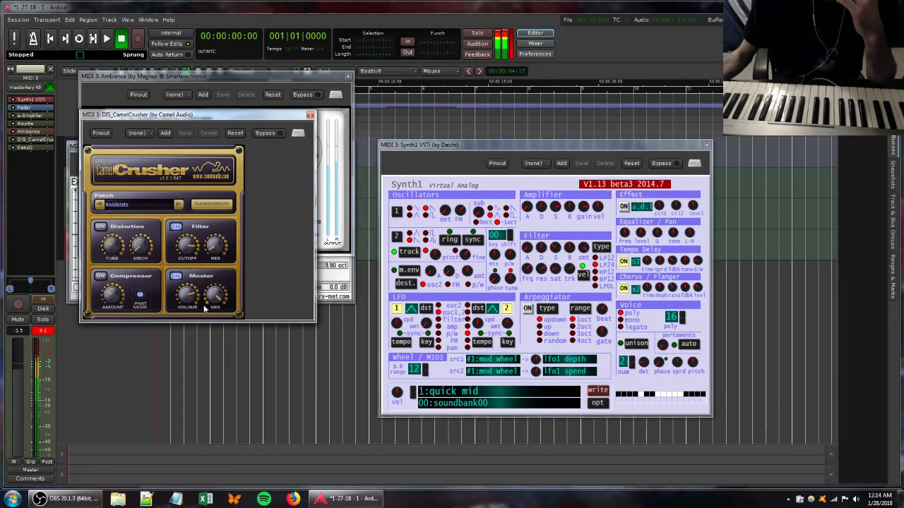
{"action": "left_click", "coordinate": [540, 265]}
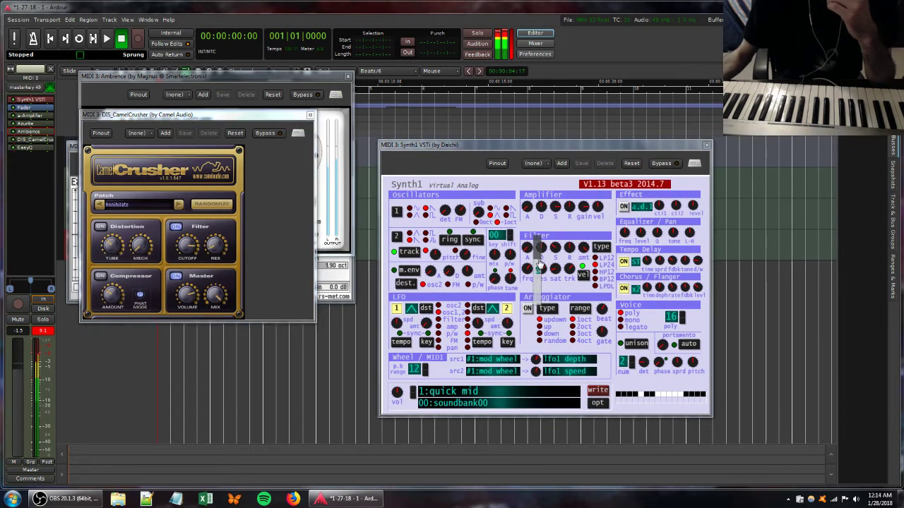
{"action": "left_click", "coordinate": [565, 265]}
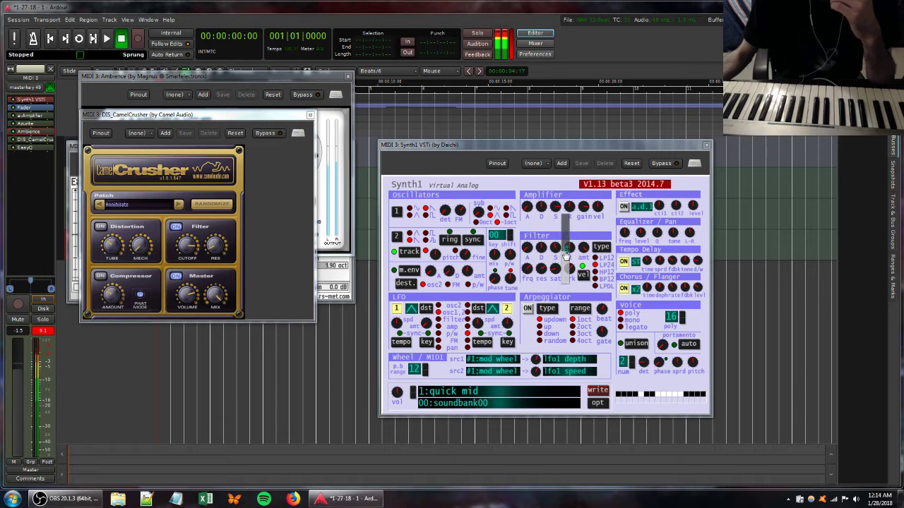
Shift the EasyQ peak to about 172 Hz with 16.2 dB gain and raise the Ambience dry level to -2.2 dB.
{"action": "left_click", "coordinate": [75, 147]}
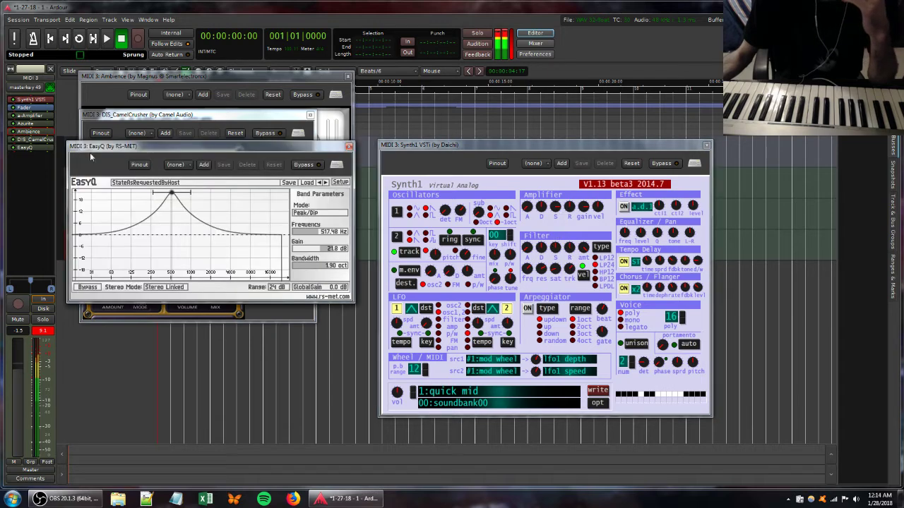
{"action": "left_click_drag", "start_coordinate": [175, 197], "coordinate": [140, 207]}
{"action": "left_click", "coordinate": [277, 85]}
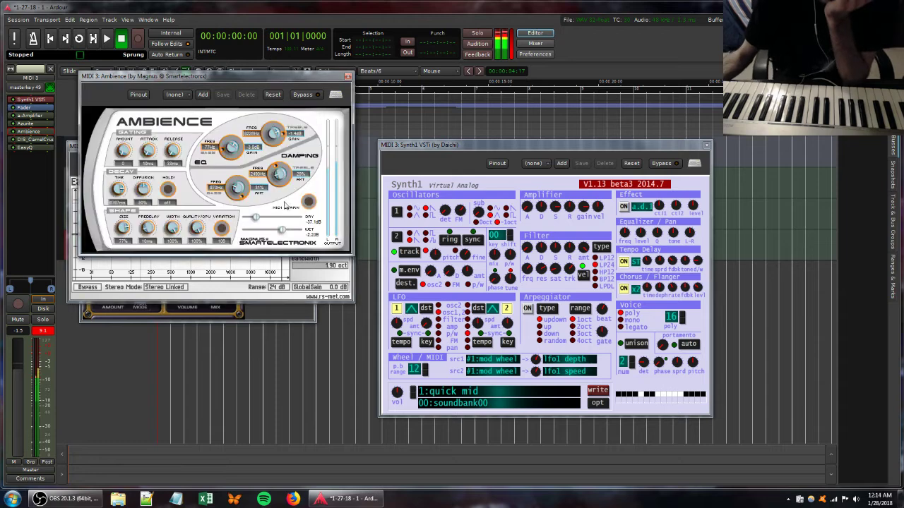
{"action": "left_click_drag", "start_coordinate": [271, 223], "coordinate": [284, 223]}
Adjust the Synth1 oscillator FM and filter saturation, and lower the MIDI 3 fader to -4.9 dB.
{"action": "mouse_move", "coordinate": [446, 213]}
{"action": "left_mouse_down"}
{"action": "mouse_move", "coordinate": [456, 245]}
{"action": "mouse_move", "coordinate": [450, 228]}
{"action": "left_mouse_up"}
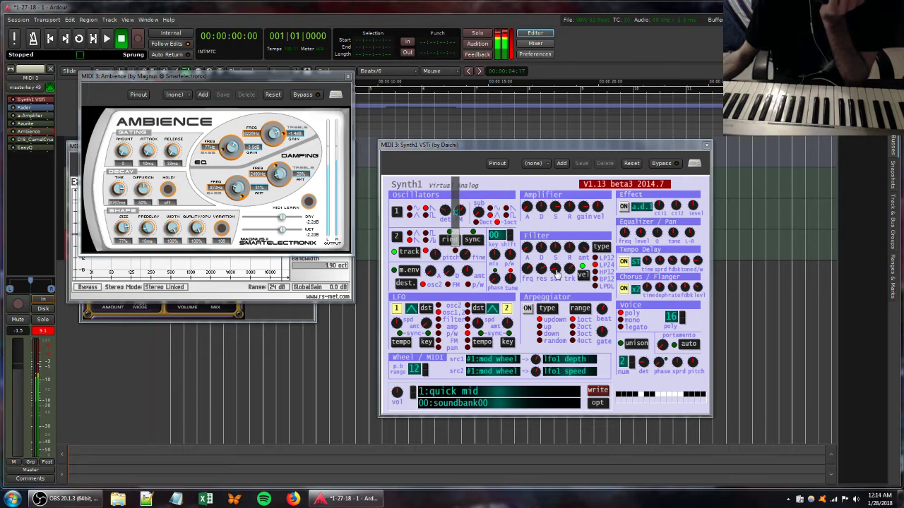
{"action": "mouse_move", "coordinate": [555, 270]}
{"action": "left_mouse_down"}
{"action": "mouse_move", "coordinate": [564, 299]}
{"action": "mouse_move", "coordinate": [561, 272]}
{"action": "left_mouse_up"}
{"action": "left_click", "coordinate": [48, 330]}
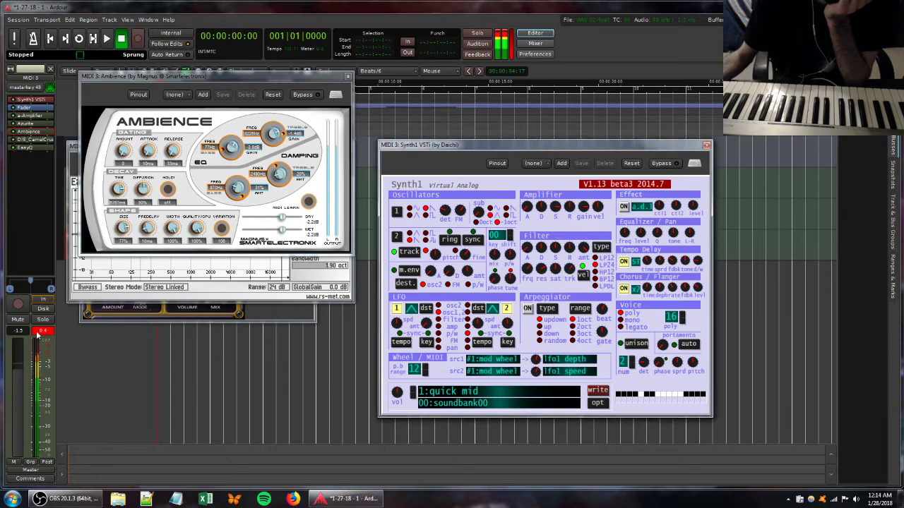
{"action": "left_click_drag", "start_coordinate": [17, 360], "coordinate": [19, 379]}
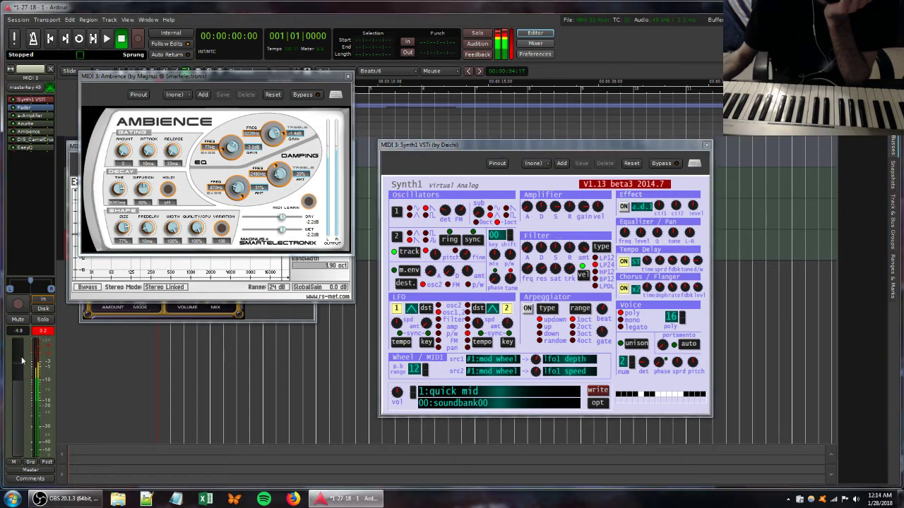
Close the Ambience, EasyQ and CamelCrusher windows of MIDI 3.
{"action": "left_click", "coordinate": [347, 76]}
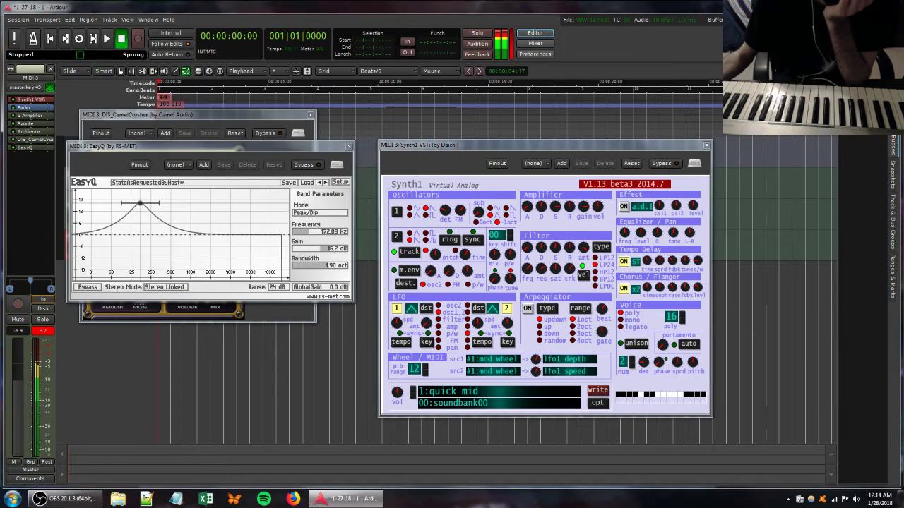
{"action": "left_click", "coordinate": [347, 147]}
{"action": "left_click", "coordinate": [314, 112]}
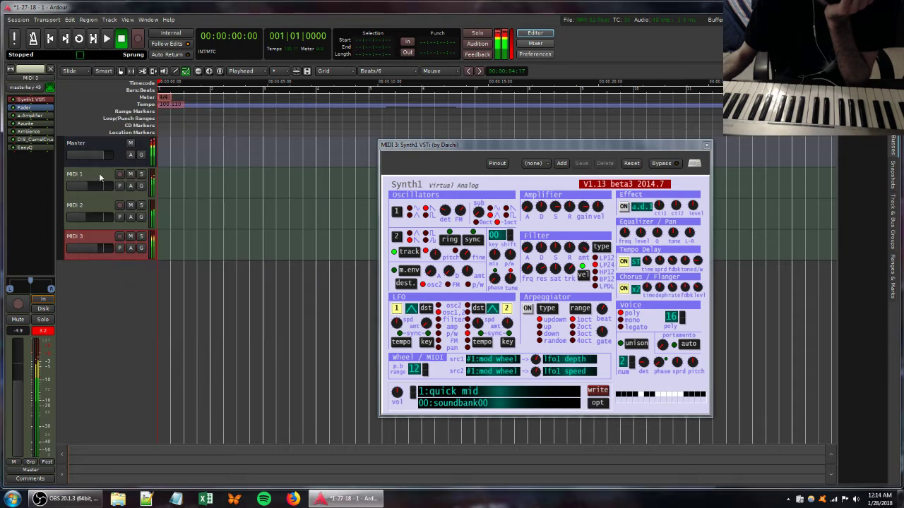
Lower the MIDI 2 fader to about -21.5 dB and return to the MIDI 3 track.
{"action": "left_click", "coordinate": [99, 176]}
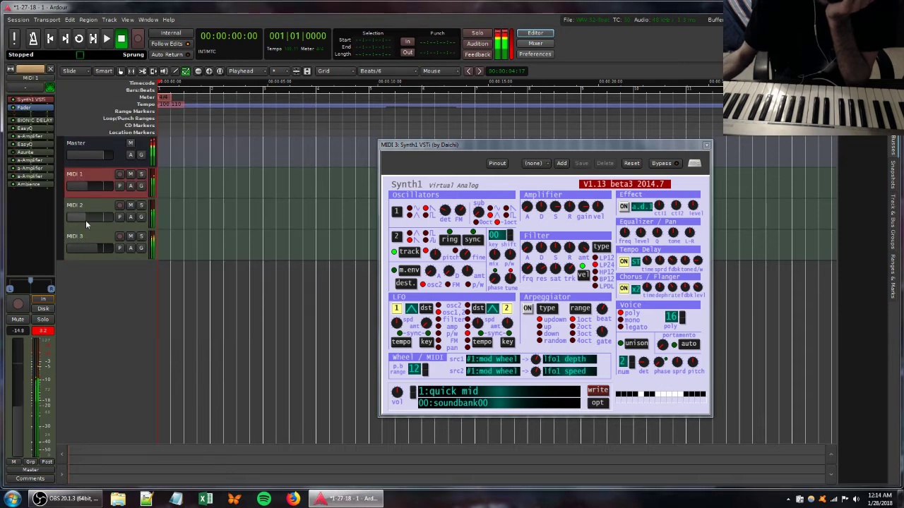
{"action": "left_click", "coordinate": [86, 207]}
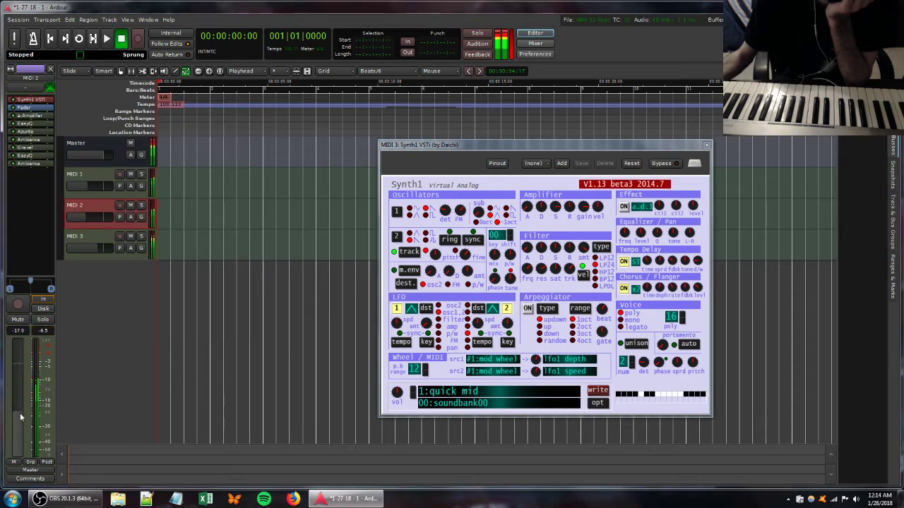
{"action": "left_click_drag", "start_coordinate": [20, 414], "coordinate": [19, 424]}
{"action": "left_click", "coordinate": [78, 236]}
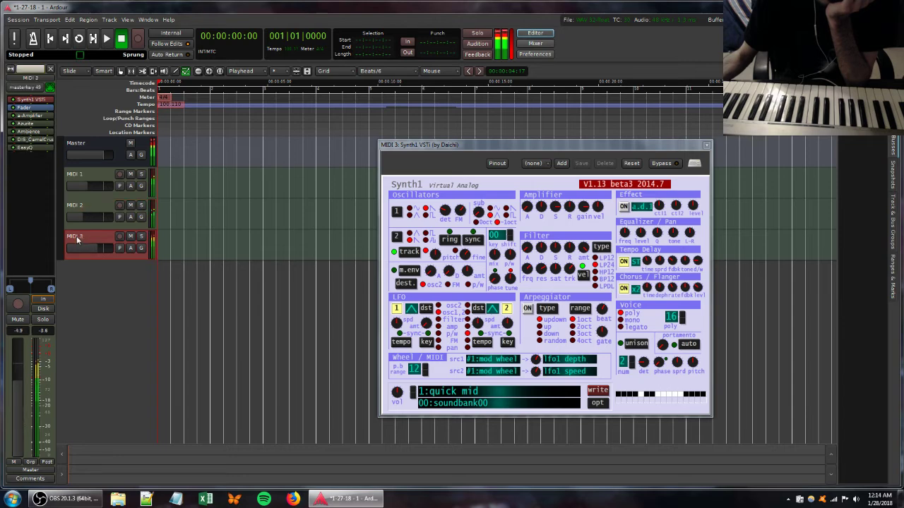
Fade the MIDI 2 fader down to about -53.8 dB and the MIDI 1 fader through -31.2 dB to -inf.
{"action": "left_click", "coordinate": [90, 173]}
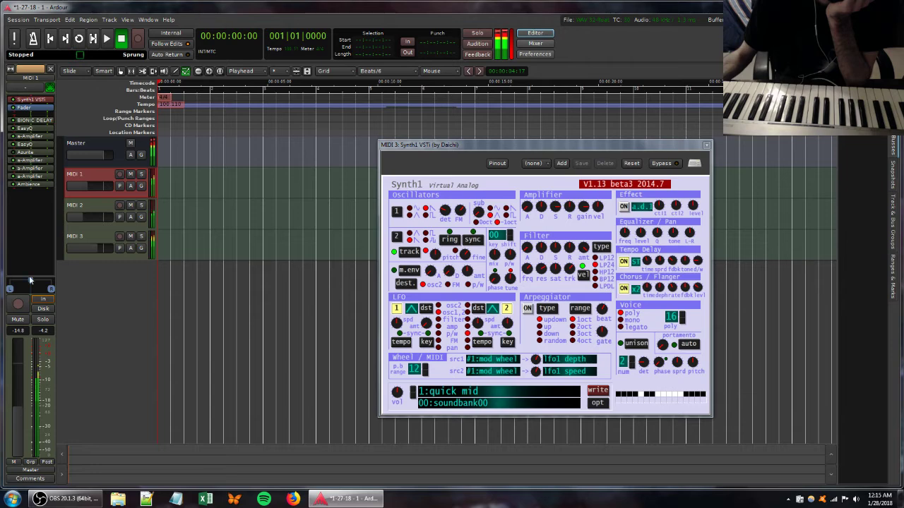
{"action": "left_click_drag", "start_coordinate": [19, 411], "coordinate": [20, 422]}
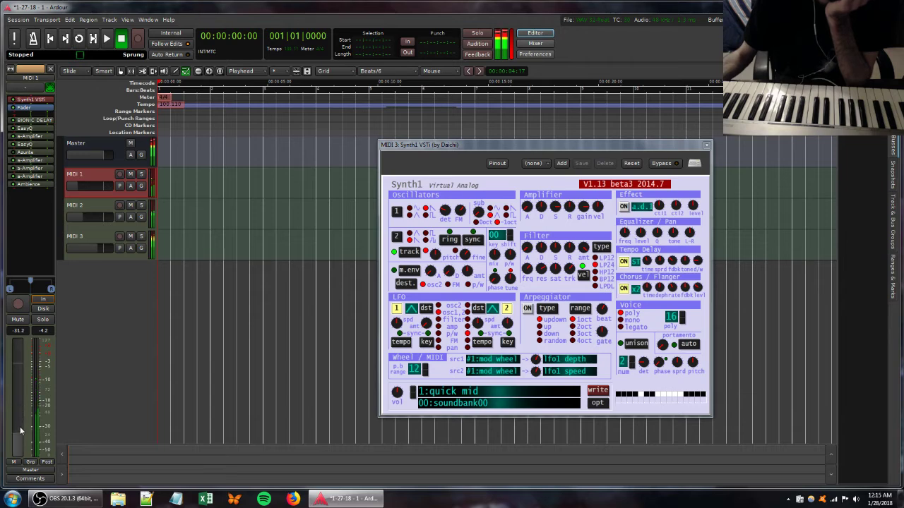
{"action": "left_click", "coordinate": [87, 203]}
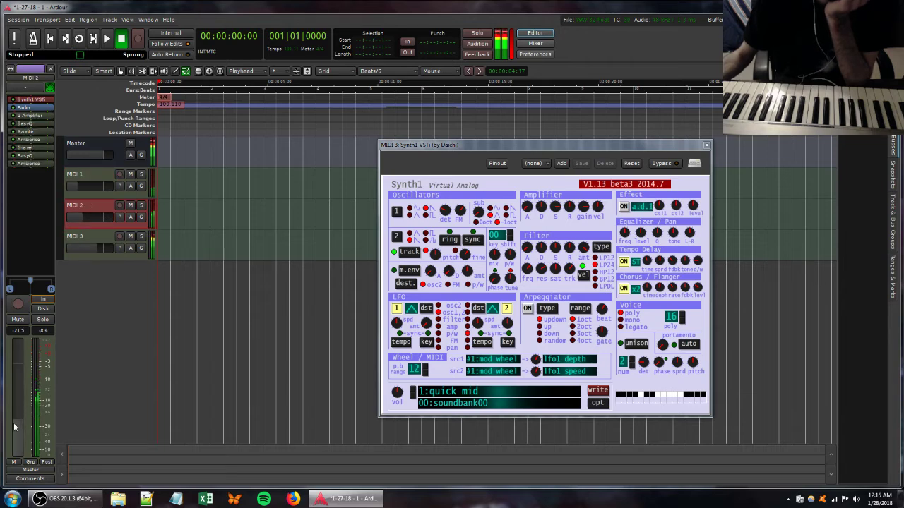
{"action": "left_click_drag", "start_coordinate": [18, 439], "coordinate": [20, 459]}
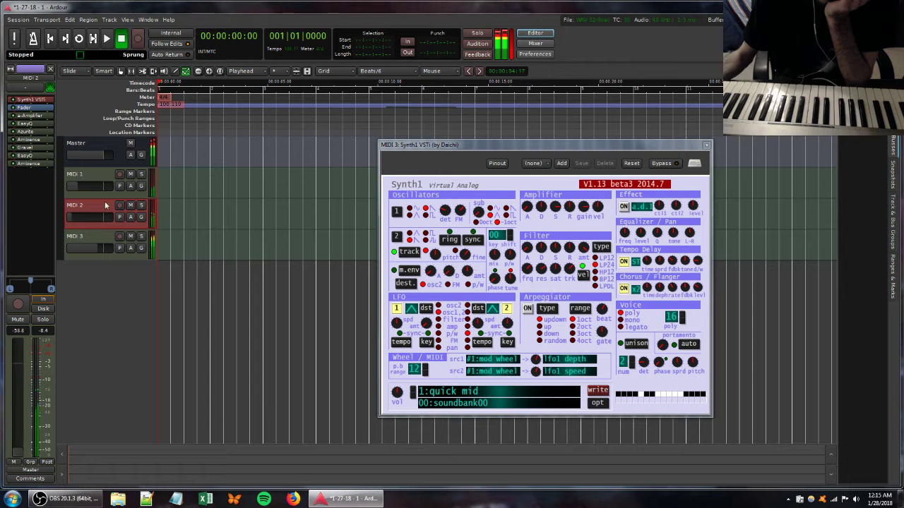
{"action": "left_click", "coordinate": [86, 176]}
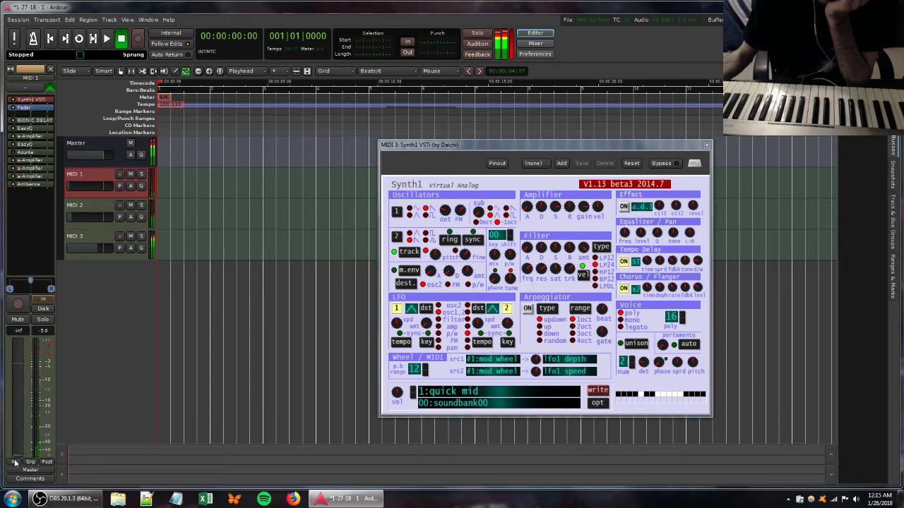
Remove the MIDI 1 and MIDI 2 tracks from the session.
{"action": "right_click", "coordinate": [94, 173]}
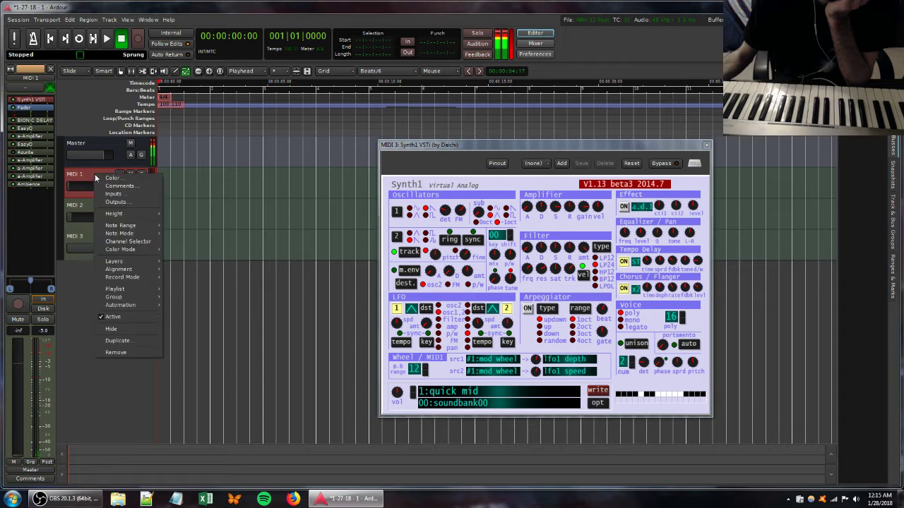
{"action": "left_click", "coordinate": [116, 353]}
{"action": "left_click", "coordinate": [558, 272]}
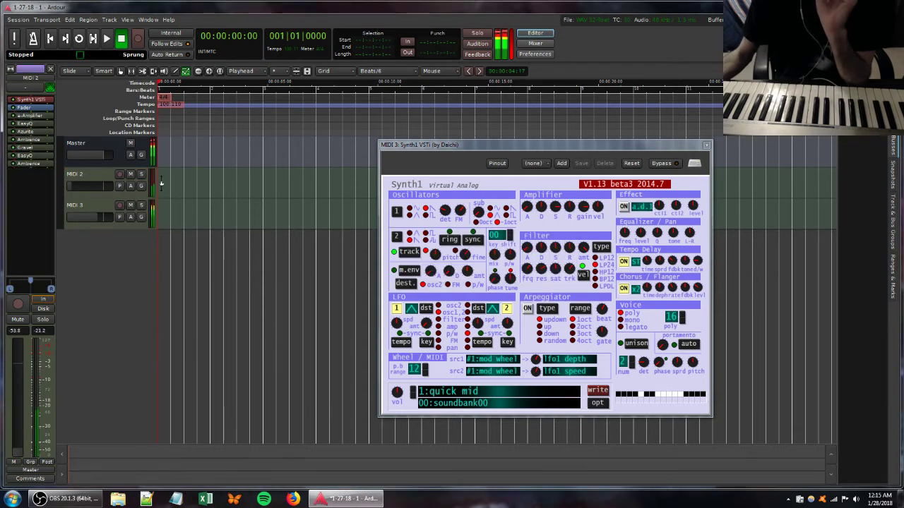
{"action": "left_click", "coordinate": [90, 177]}
{"action": "right_click", "coordinate": [94, 173]}
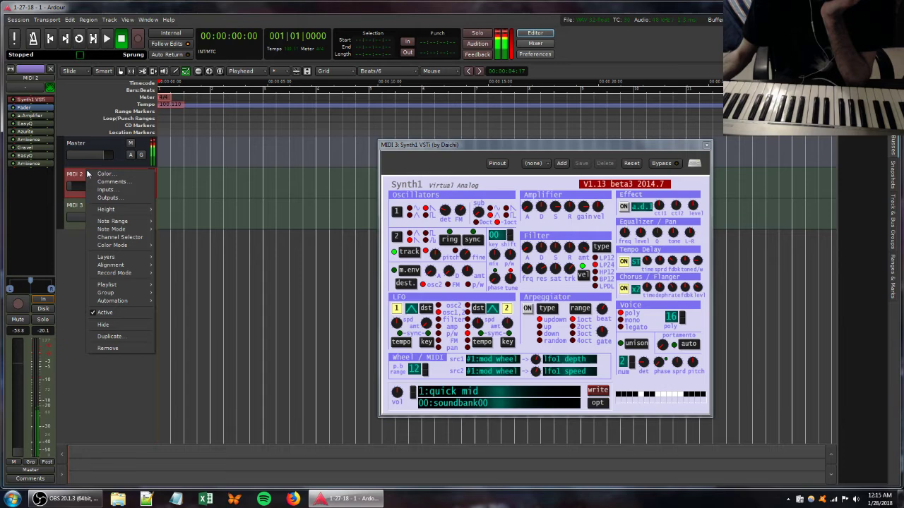
{"action": "left_click", "coordinate": [120, 348]}
{"action": "left_click", "coordinate": [544, 274]}
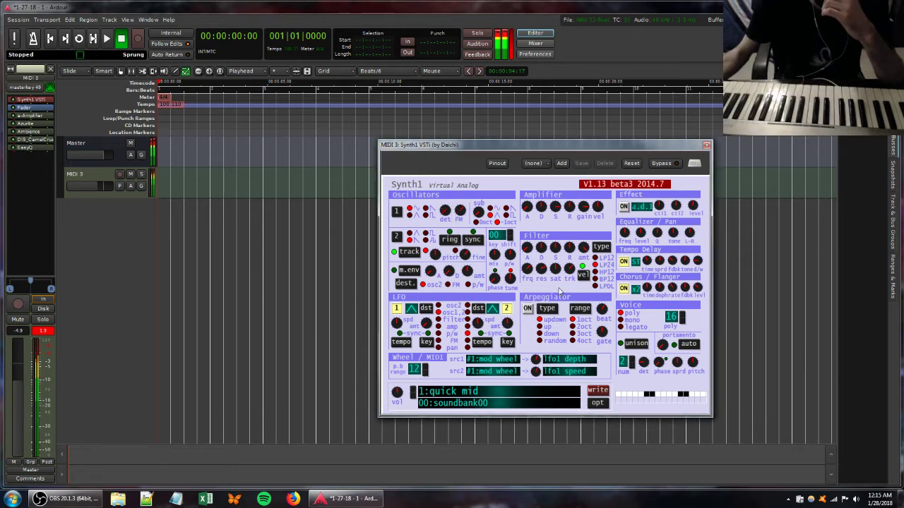
Adjust the Synth1 filter envelope and raise the MIDI 3 a-Amplifier gain to about 10.9 dB.
{"action": "mouse_move", "coordinate": [561, 255]}
{"action": "left_mouse_down"}
{"action": "mouse_move", "coordinate": [565, 248]}
{"action": "mouse_move", "coordinate": [579, 263]}
{"action": "mouse_move", "coordinate": [577, 255]}
{"action": "mouse_move", "coordinate": [548, 274]}
{"action": "mouse_move", "coordinate": [552, 247]}
{"action": "left_mouse_up"}
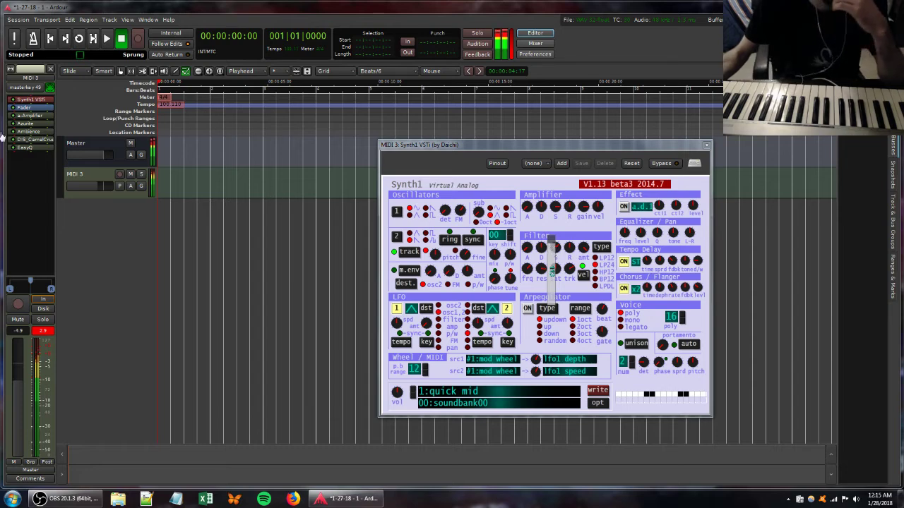
{"action": "double_click", "coordinate": [30, 116]}
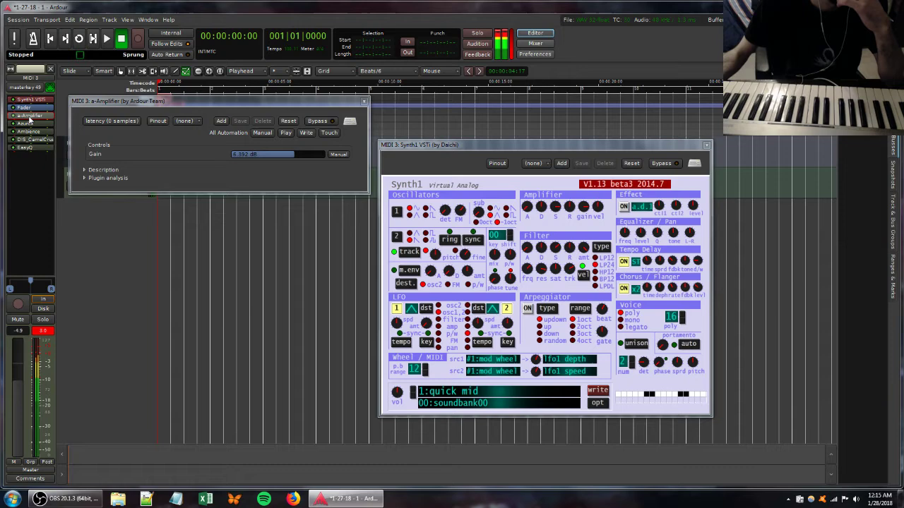
{"action": "left_click", "coordinate": [292, 154]}
{"action": "left_click_drag", "start_coordinate": [292, 152], "coordinate": [301, 152]}
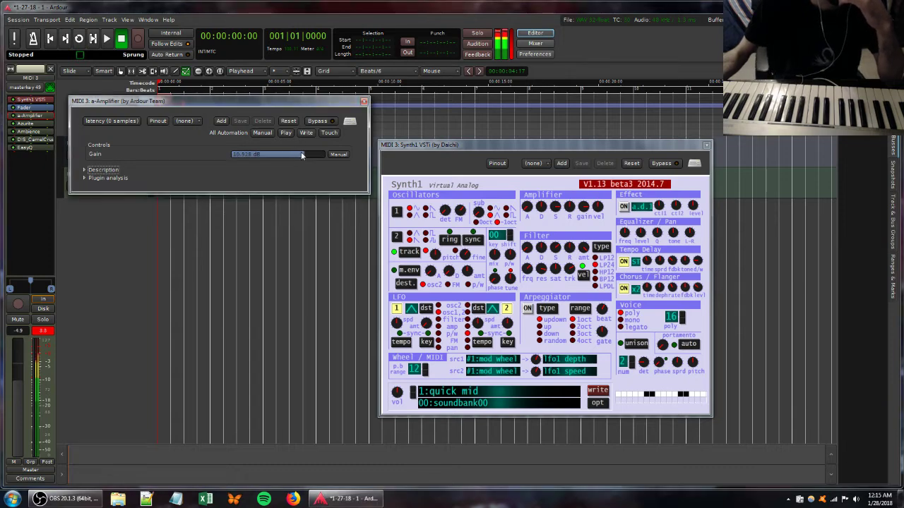
Add an EasyQ peak of 7.8 dB at about 4103 Hz with 3.37 oct bandwidth, and adjust the Synth1 filter.
{"action": "double_click", "coordinate": [27, 148]}
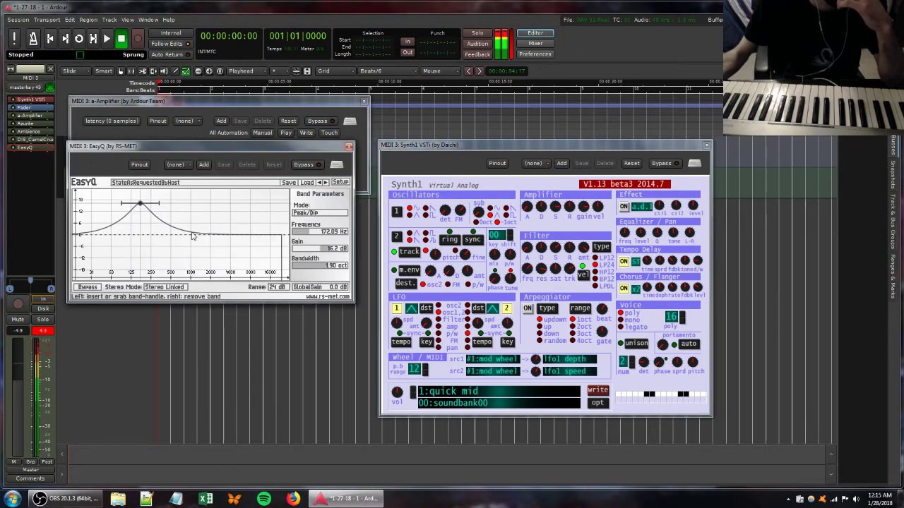
{"action": "left_click_drag", "start_coordinate": [197, 244], "coordinate": [233, 225]}
{"action": "left_click_drag", "start_coordinate": [229, 223], "coordinate": [231, 220]}
{"action": "left_click_drag", "start_coordinate": [542, 271], "coordinate": [540, 300]}
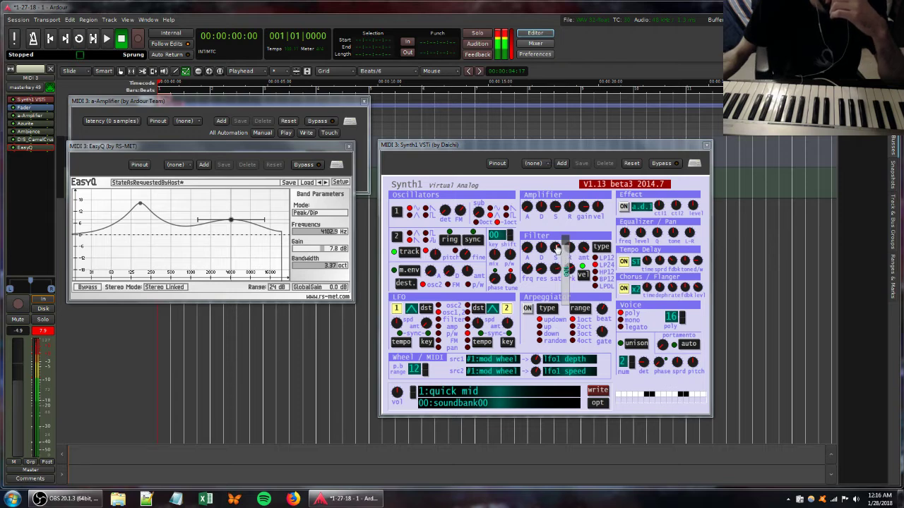
{"action": "left_click_drag", "start_coordinate": [541, 269], "coordinate": [537, 260]}
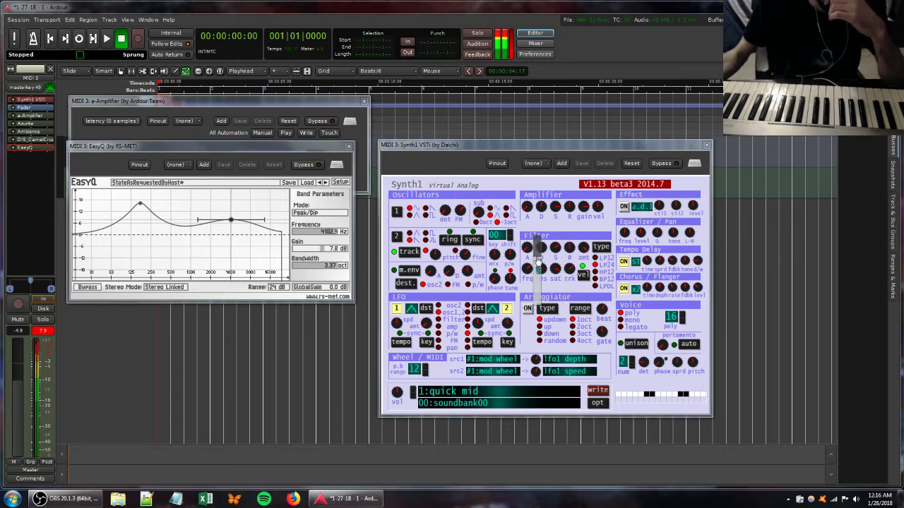
{"action": "double_click", "coordinate": [24, 176]}
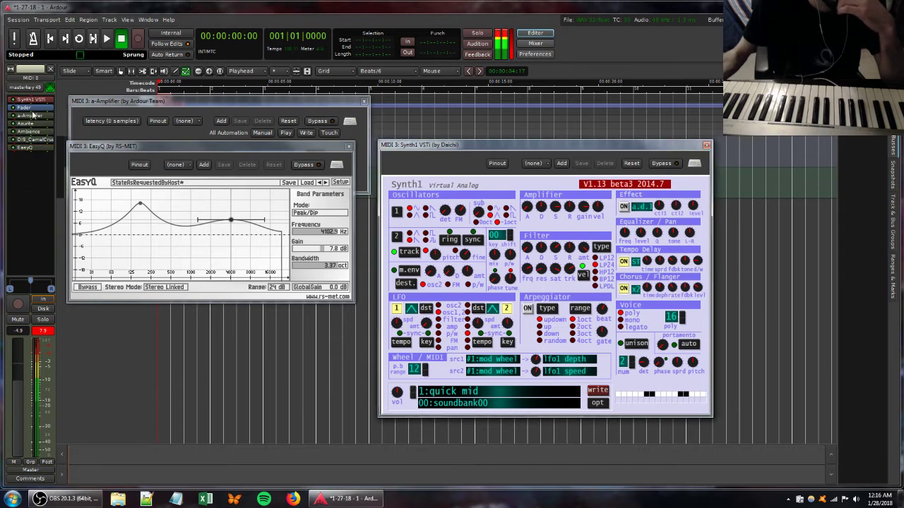
{"action": "left_click", "coordinate": [452, 6]}
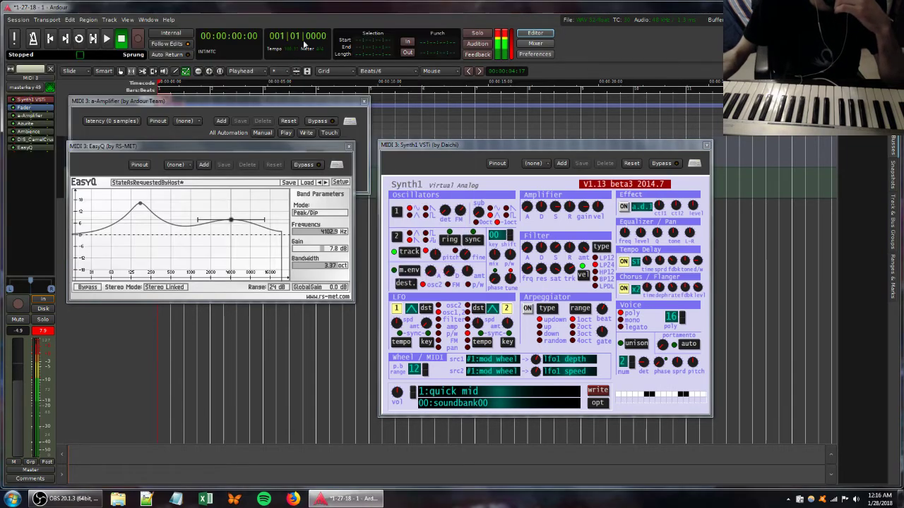
{"action": "double_click", "coordinate": [27, 122]}
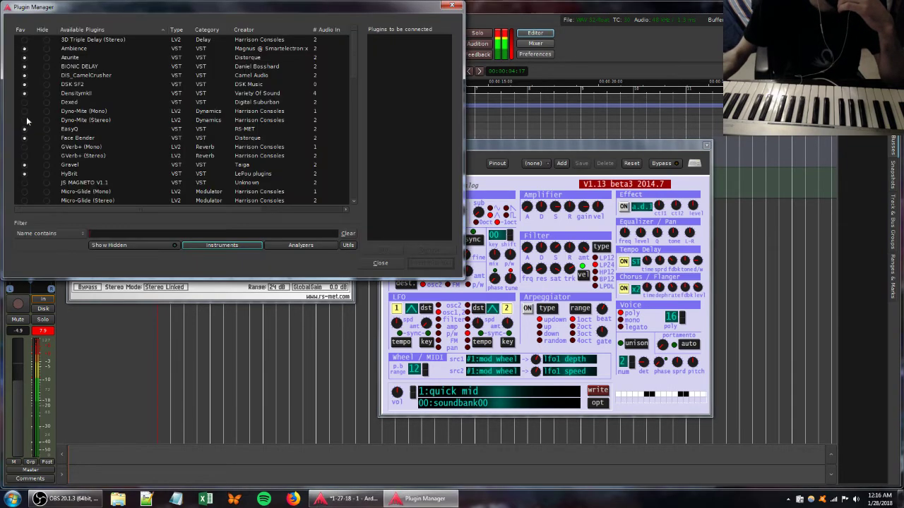
{"action": "left_click", "coordinate": [452, 5]}
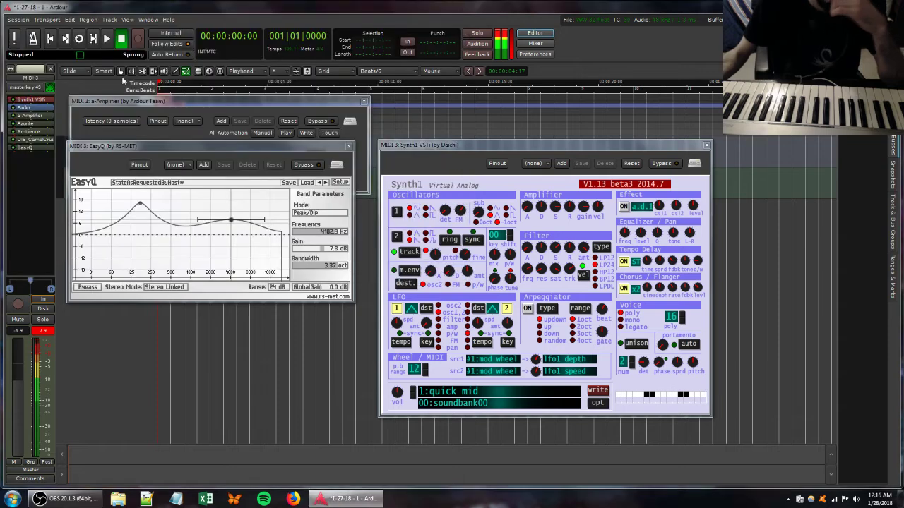
Raise the existing a-Amplifier gain to about 14 dB and add a second a-Amplifier after EasyQ with about 7.8 dB gain.
{"action": "double_click", "coordinate": [29, 116]}
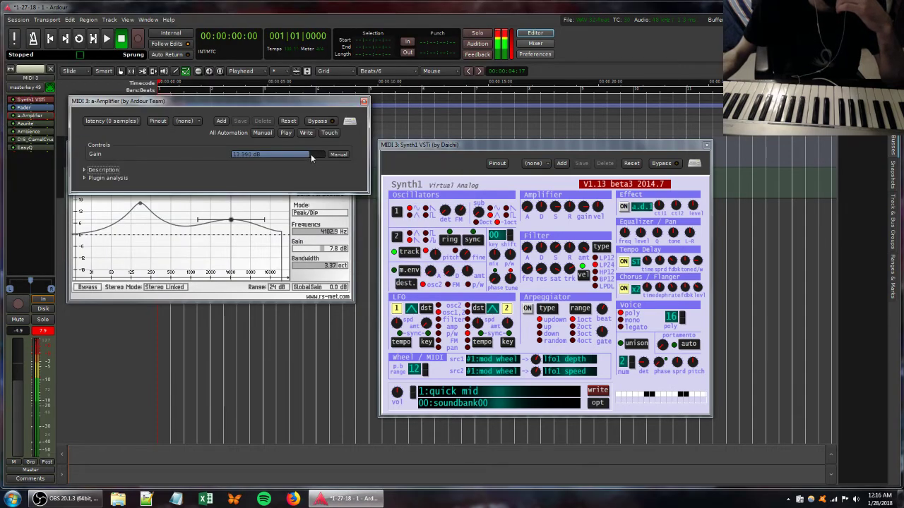
{"action": "left_click_drag", "start_coordinate": [311, 154], "coordinate": [313, 153]}
{"action": "right_click", "coordinate": [20, 169]}
{"action": "mouse_move", "coordinate": [94, 175]}
{"action": "mouse_move", "coordinate": [145, 174]}
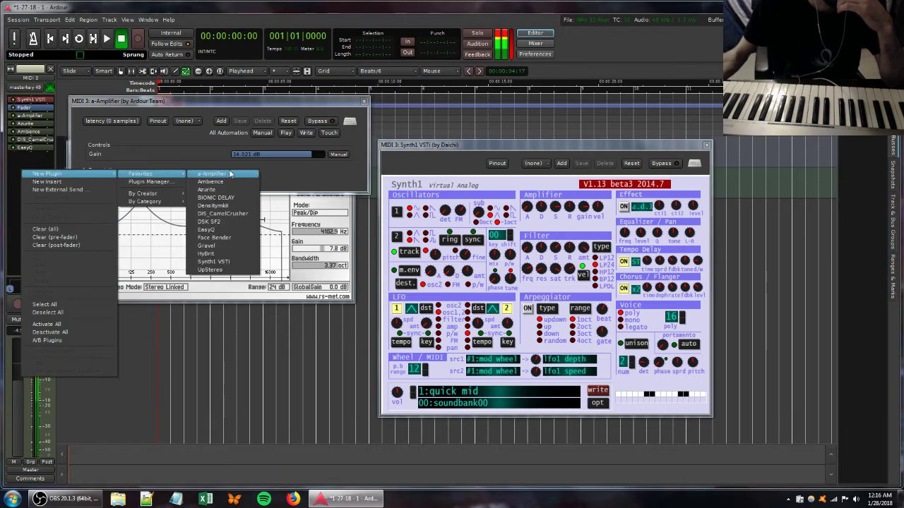
{"action": "left_click", "coordinate": [230, 174]}
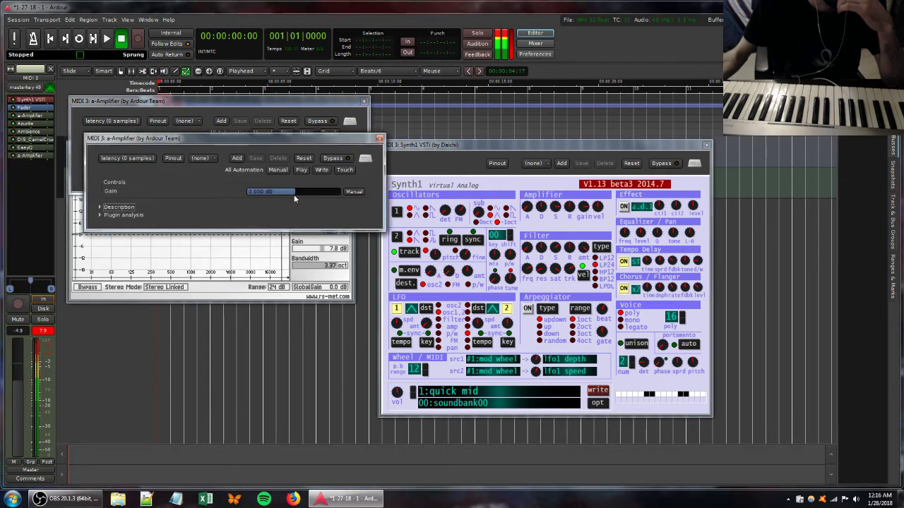
{"action": "left_click_drag", "start_coordinate": [293, 194], "coordinate": [296, 190]}
{"action": "left_click", "coordinate": [379, 138]}
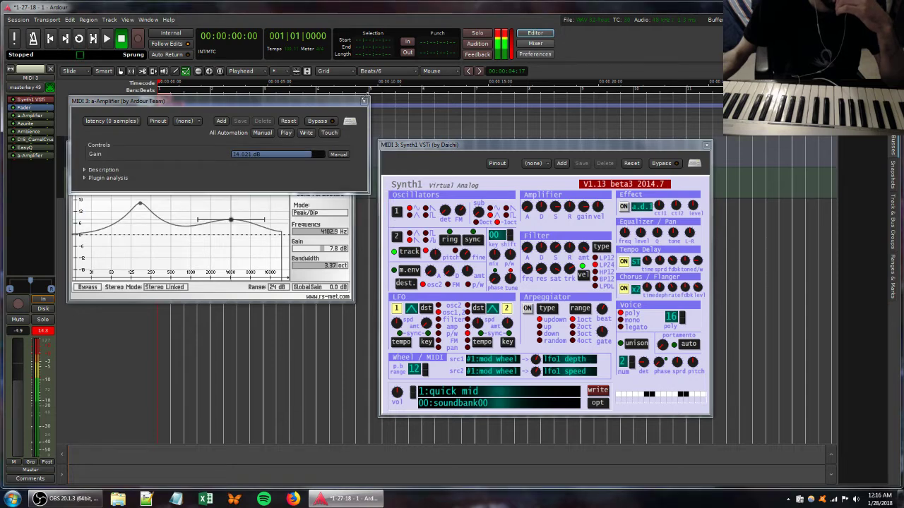
{"action": "left_click", "coordinate": [364, 101]}
Move the low EasyQ band to 5.6 dB at about 213 Hz and add a 10.7 dB peak at about 998.5 Hz.
{"action": "left_click_drag", "start_coordinate": [140, 204], "coordinate": [148, 230]}
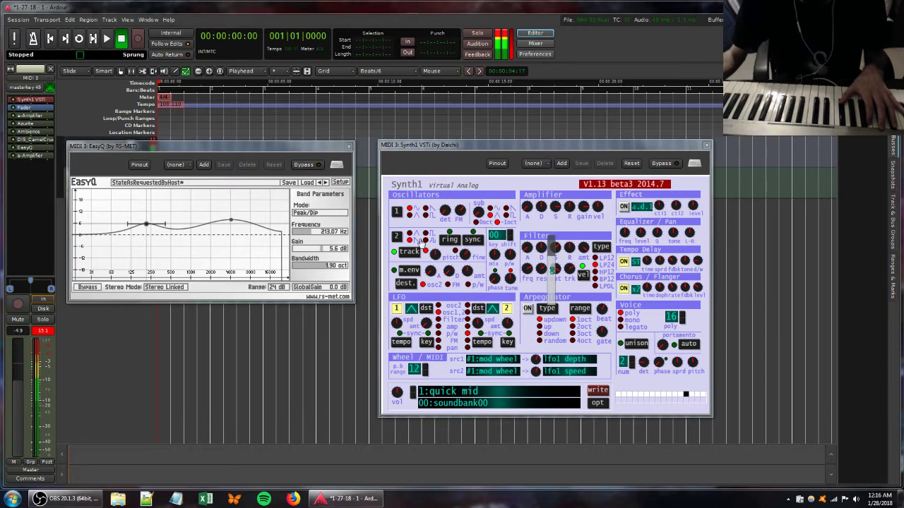
{"action": "left_click_drag", "start_coordinate": [146, 225], "coordinate": [190, 214]}
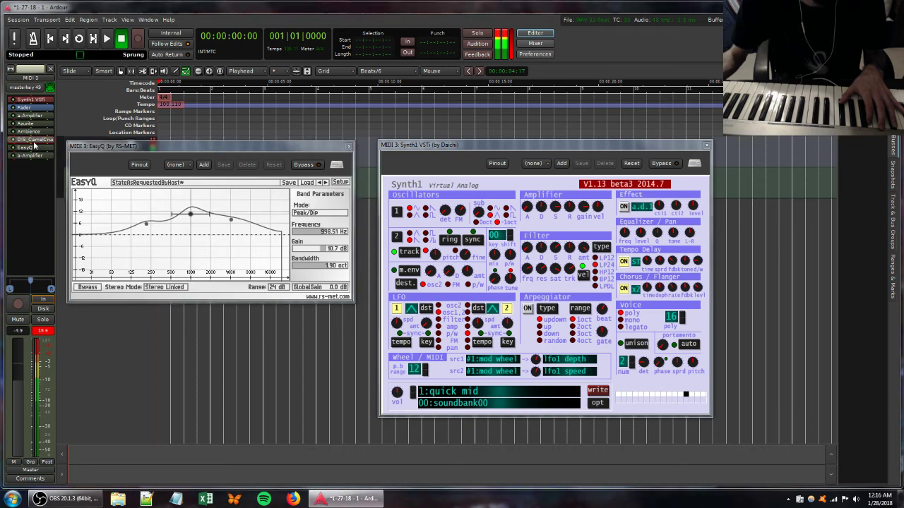
Open CamelCrusher on MIDI 3 and readjust the Synth1 filter settings.
{"action": "double_click", "coordinate": [33, 141]}
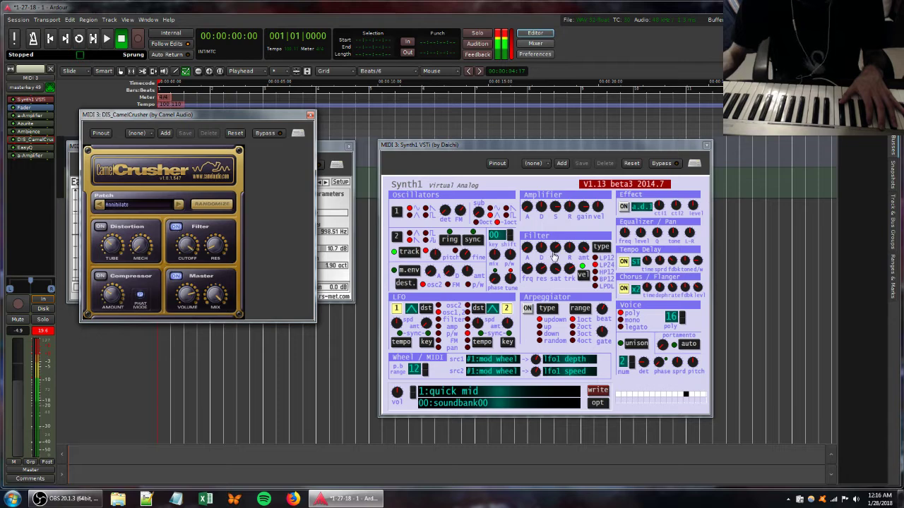
{"action": "left_click_drag", "start_coordinate": [569, 248], "coordinate": [540, 262]}
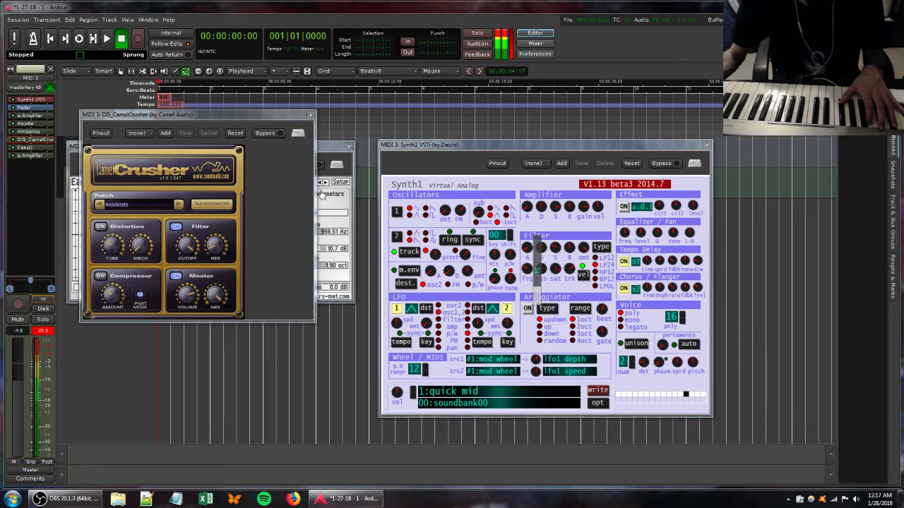
{"action": "left_click_drag", "start_coordinate": [566, 247], "coordinate": [564, 257]}
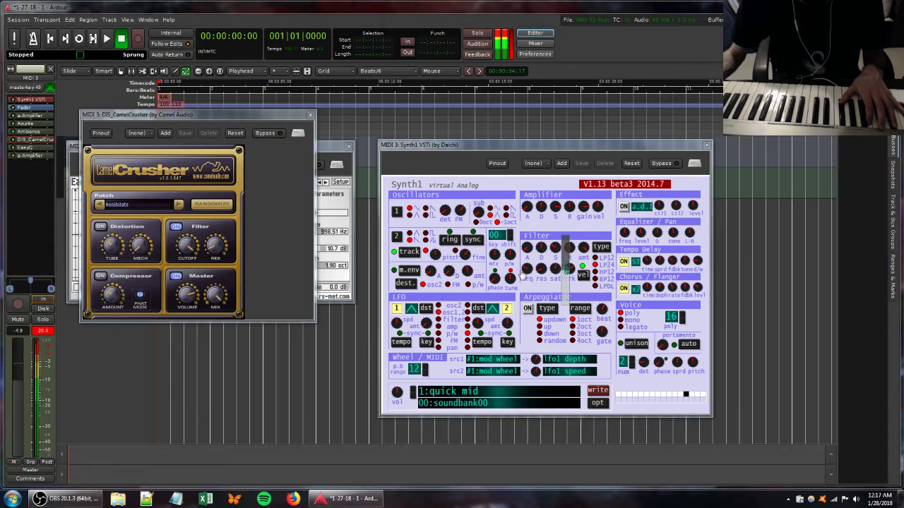
{"action": "left_click_drag", "start_coordinate": [540, 270], "coordinate": [541, 291]}
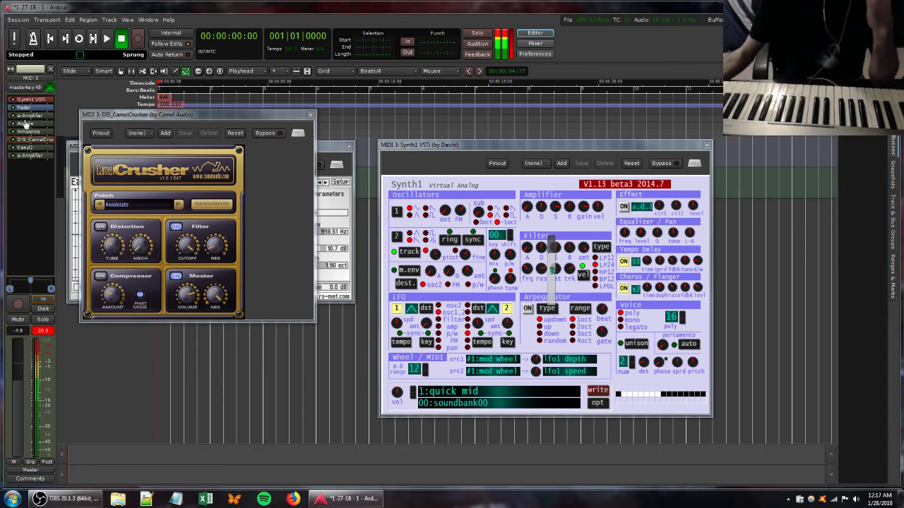
Open Azurite, lower the first a-Amplifier gain, and reset the second a-Amplifier gain to 0 dB.
{"action": "double_click", "coordinate": [25, 124]}
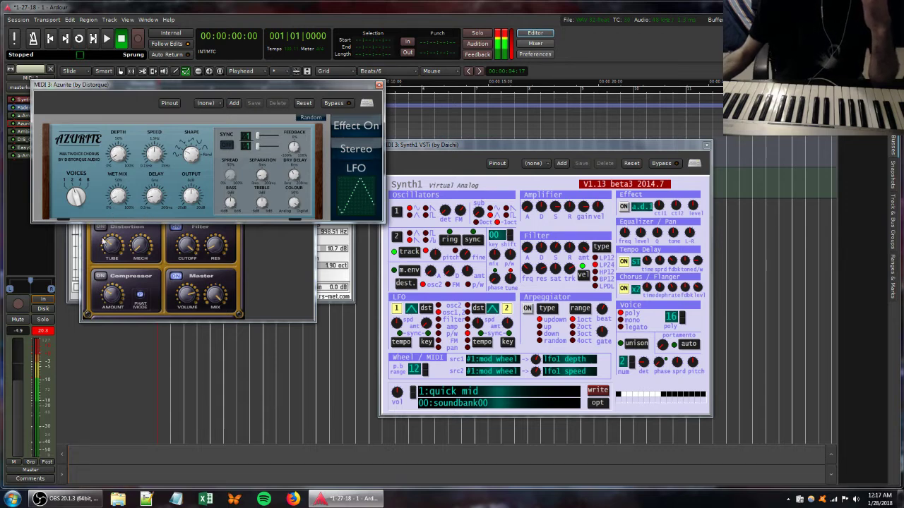
{"action": "double_click", "coordinate": [25, 116]}
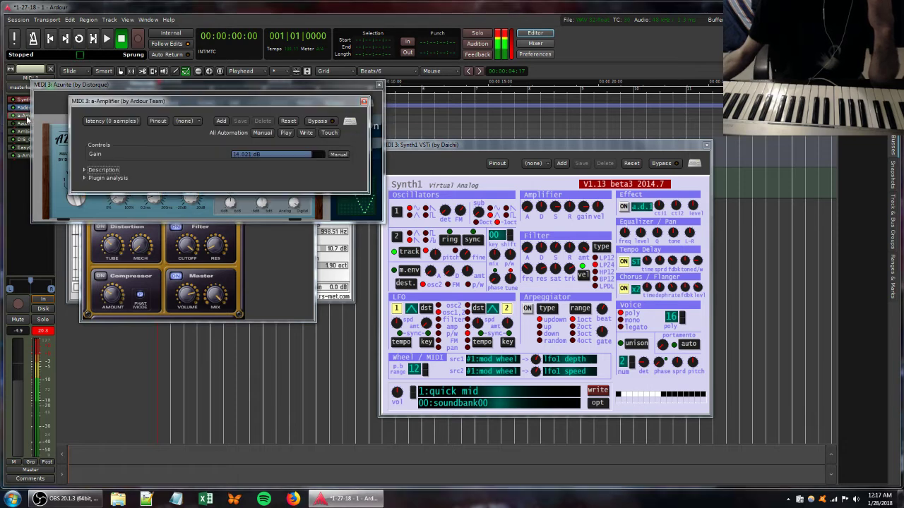
{"action": "left_click_drag", "start_coordinate": [308, 155], "coordinate": [268, 156]}
{"action": "double_click", "coordinate": [23, 156]}
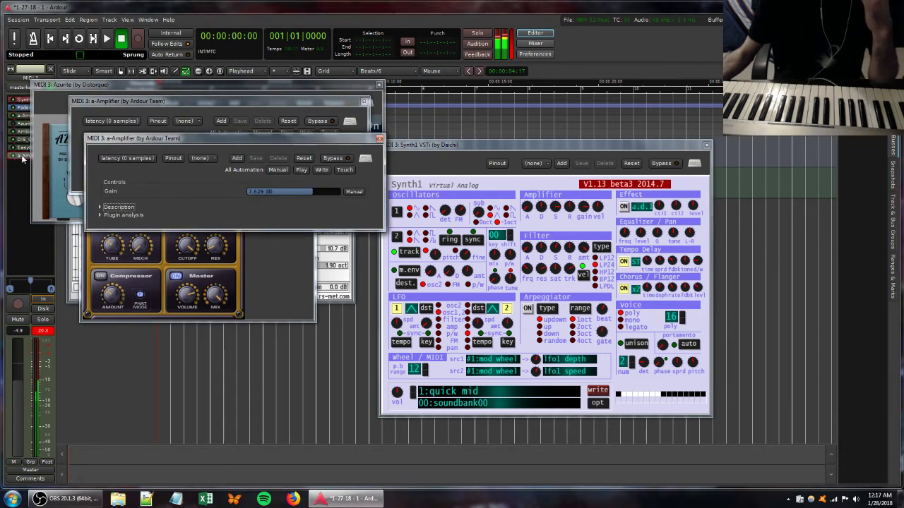
{"action": "left_click_drag", "start_coordinate": [306, 196], "coordinate": [294, 193]}
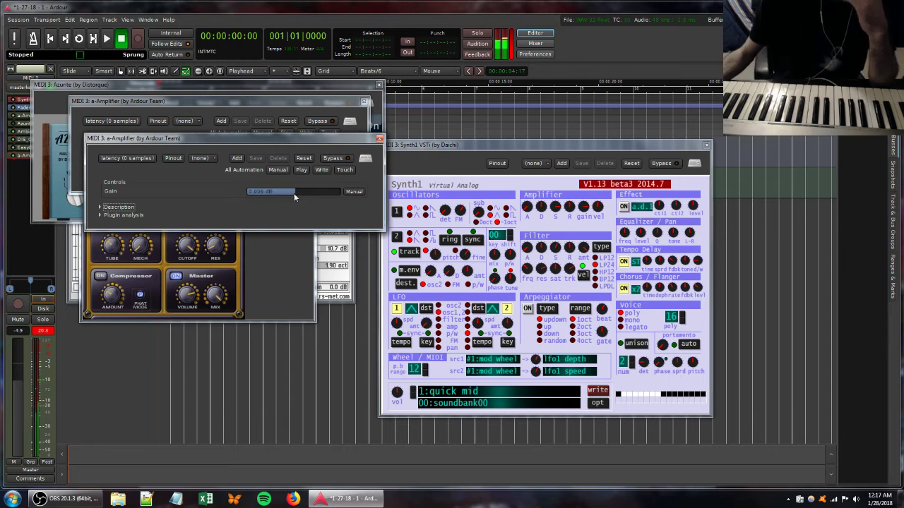
Adjust the Synth1 filter and delete Azurite from the MIDI 3 plugin chain.
{"action": "left_click_drag", "start_coordinate": [527, 270], "coordinate": [564, 260]}
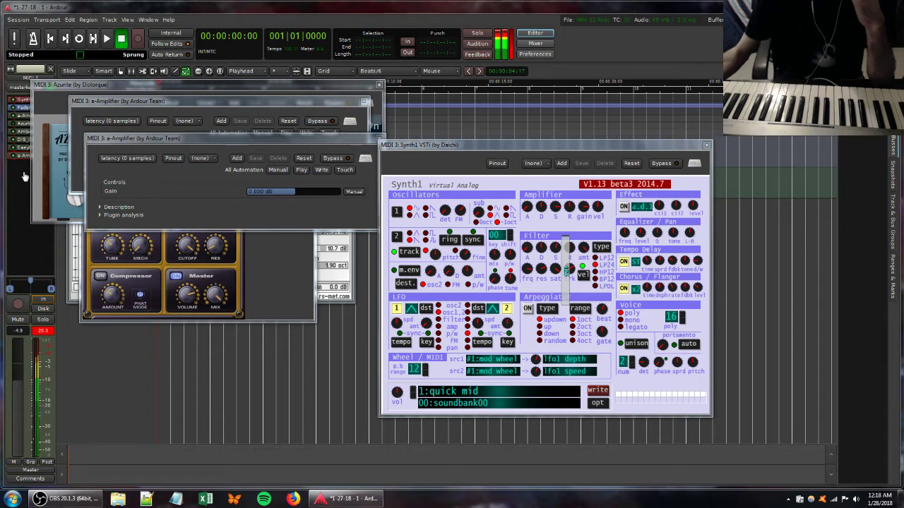
{"action": "right_click", "coordinate": [26, 124]}
{"action": "left_click", "coordinate": [72, 235]}
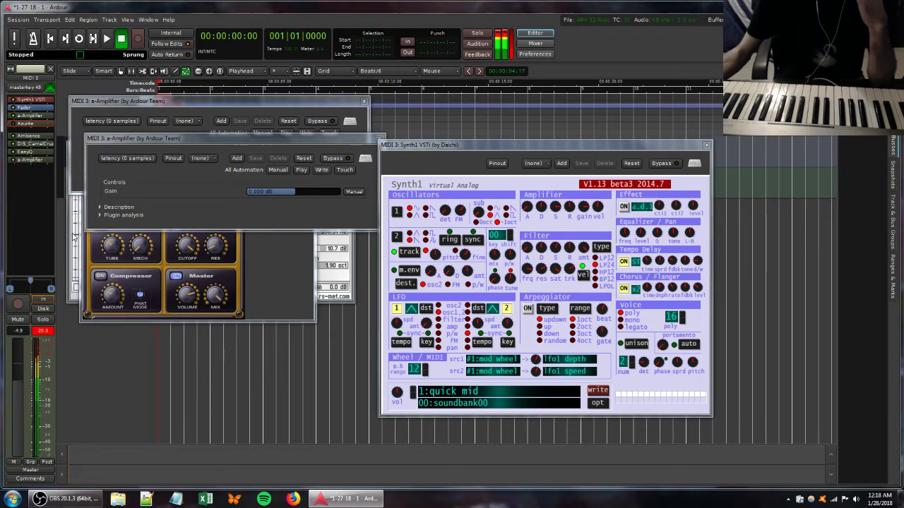
Open Ambience on MIDI 3 and lower its wet level to about -40.5 dB.
{"action": "double_click", "coordinate": [39, 125]}
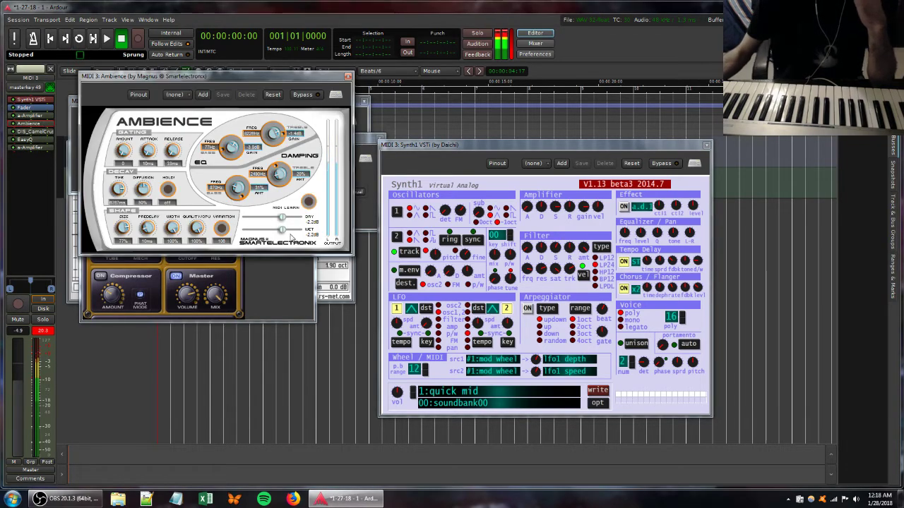
{"action": "left_click_drag", "start_coordinate": [290, 237], "coordinate": [255, 233]}
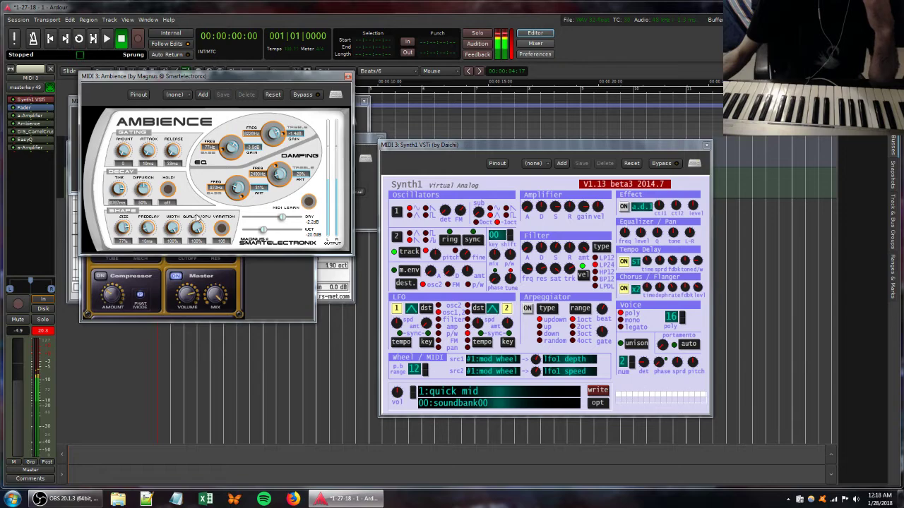
{"action": "left_click_drag", "start_coordinate": [263, 231], "coordinate": [254, 231]}
Add another EasyQ at the end of the MIDI 3 chain with a 3.2 dB peak at about 1196 Hz.
{"action": "right_click", "coordinate": [26, 172]}
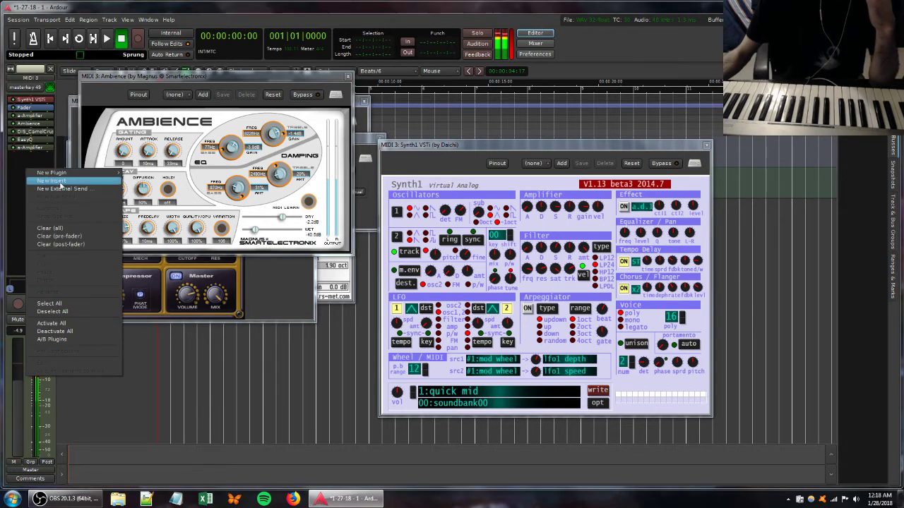
{"action": "mouse_move", "coordinate": [97, 175]}
{"action": "mouse_move", "coordinate": [148, 173]}
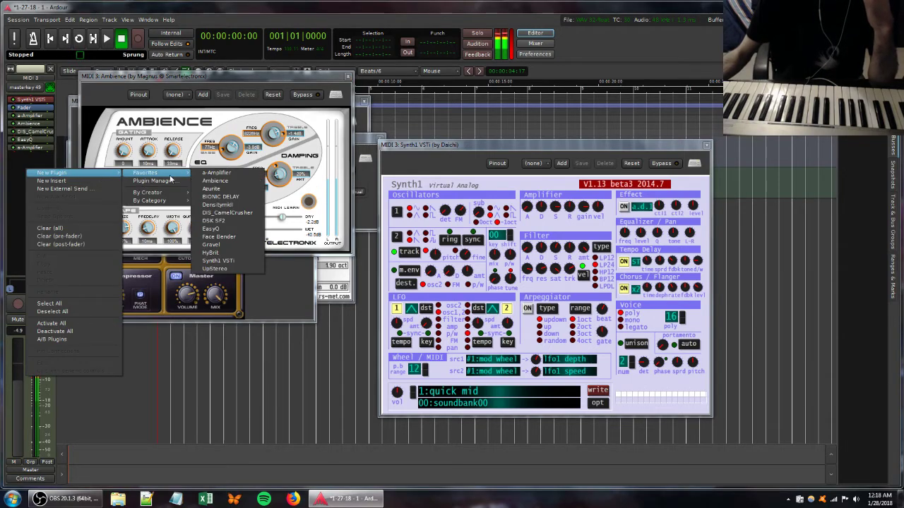
{"action": "left_click", "coordinate": [221, 230]}
{"action": "left_click", "coordinate": [210, 244]}
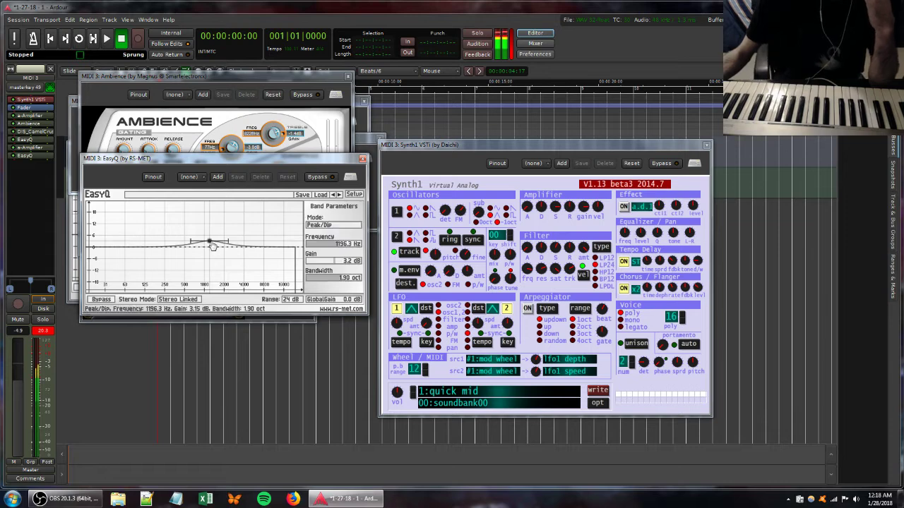
Move the EasyQ peak to about 3424 Hz with 9.2 dB gain and 3.03 oct bandwidth, and adjust the Synth1 filter.
{"action": "mouse_move", "coordinate": [226, 241]}
{"action": "left_mouse_down"}
{"action": "mouse_move", "coordinate": [248, 236]}
{"action": "mouse_move", "coordinate": [240, 230]}
{"action": "left_mouse_up"}
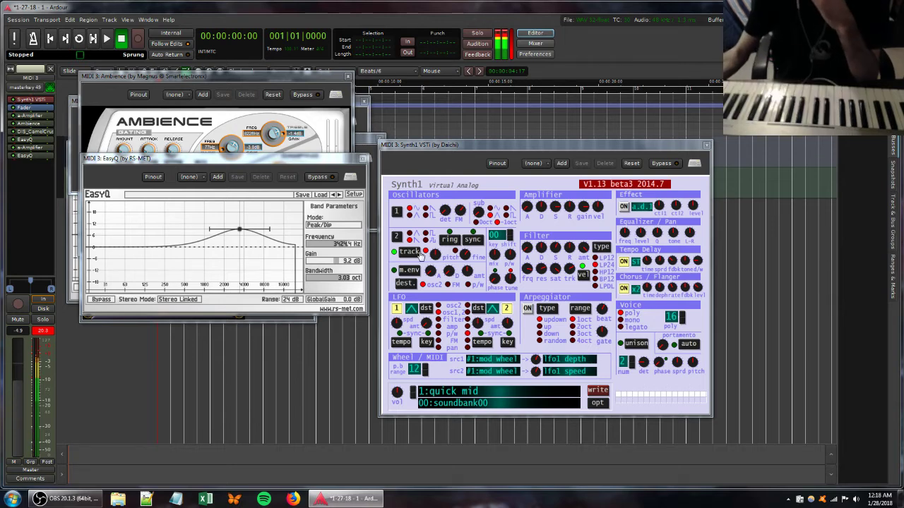
{"action": "left_click_drag", "start_coordinate": [530, 269], "coordinate": [552, 248]}
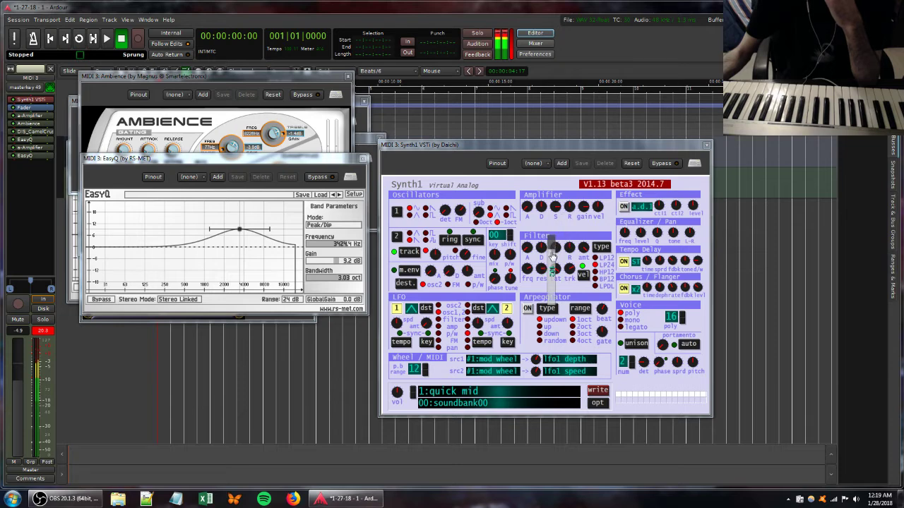
{"action": "left_click", "coordinate": [540, 256]}
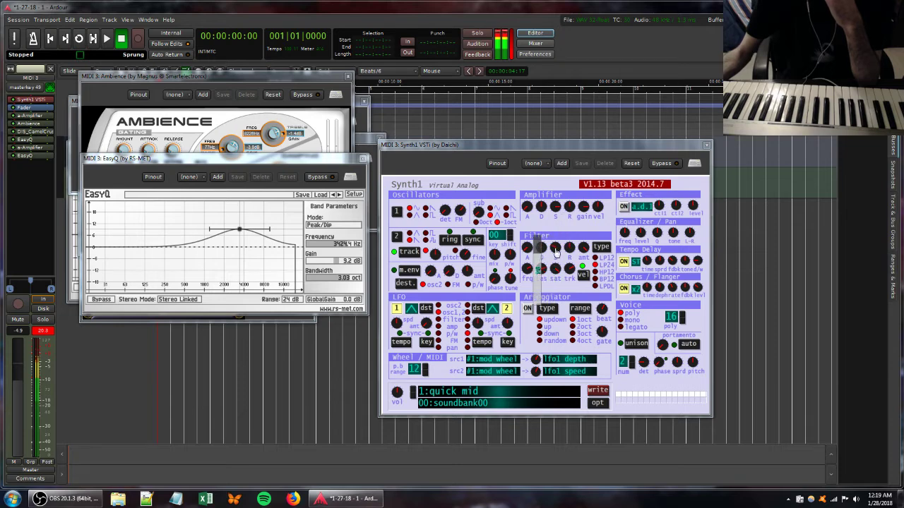
{"action": "left_click_drag", "start_coordinate": [569, 250], "coordinate": [569, 262]}
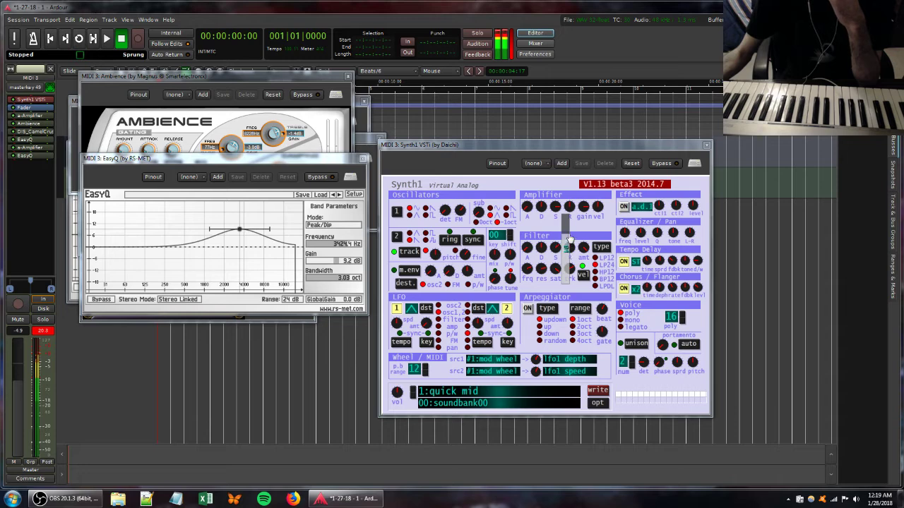
Raise the Ambience wet level to about -11.3 dB and move Ambience to the end of the MIDI 3 chain.
{"action": "left_click", "coordinate": [41, 174]}
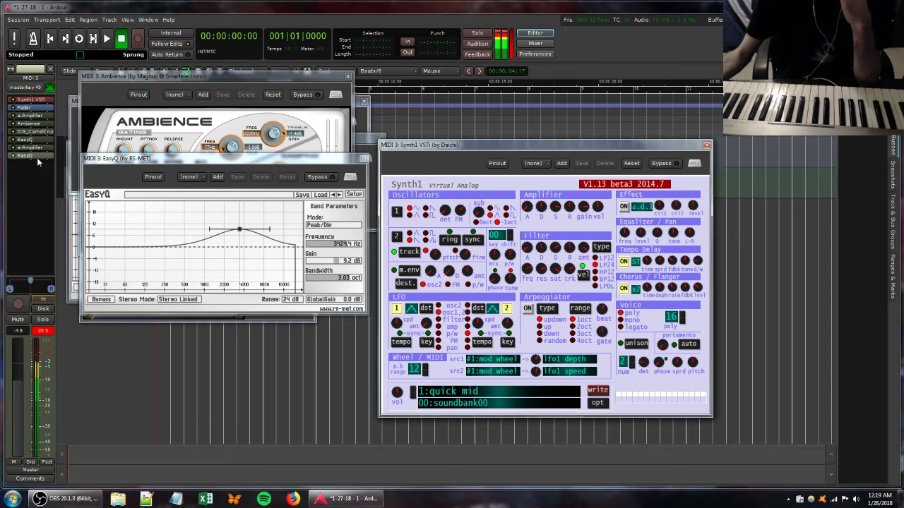
{"action": "double_click", "coordinate": [32, 126]}
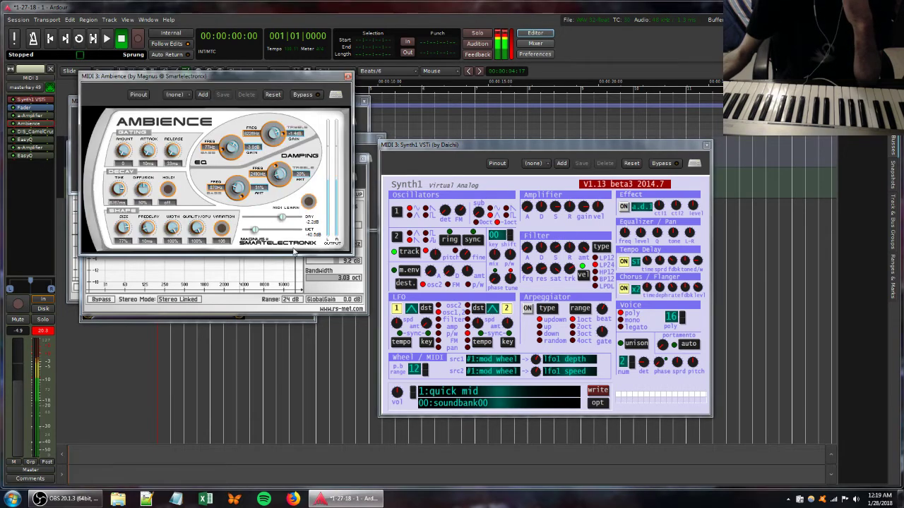
{"action": "left_click_drag", "start_coordinate": [255, 231], "coordinate": [271, 234]}
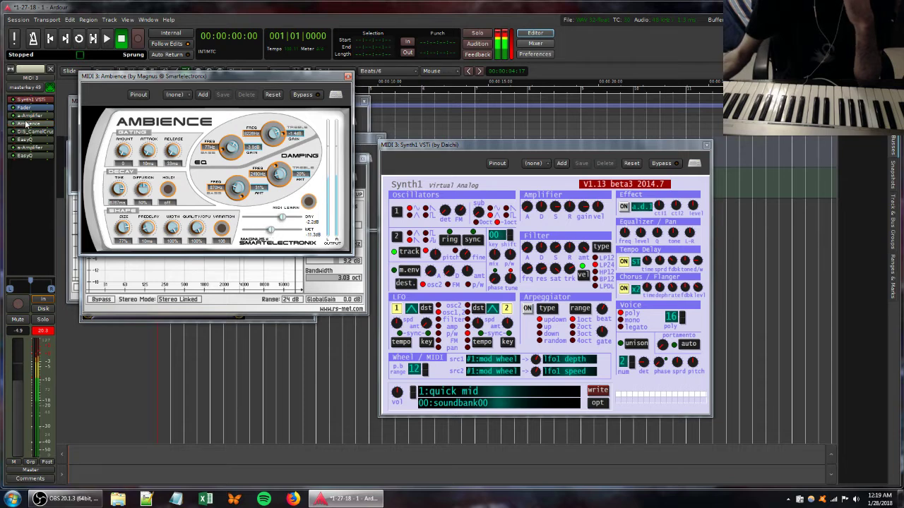
{"action": "left_click_drag", "start_coordinate": [26, 123], "coordinate": [29, 167]}
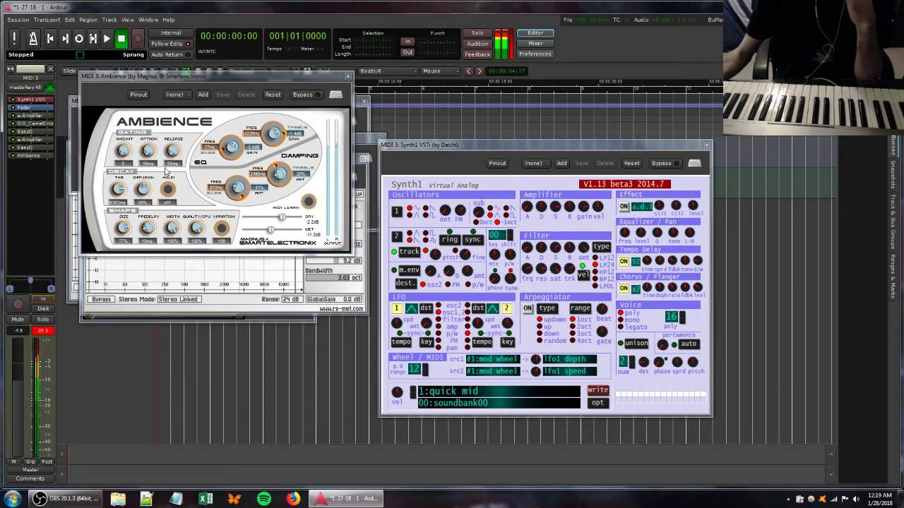
Add Azurite to the MIDI 3 chain and place it directly before Ambience.
{"action": "right_click", "coordinate": [33, 167]}
{"action": "mouse_move", "coordinate": [83, 169]}
{"action": "mouse_move", "coordinate": [167, 170]}
{"action": "left_click", "coordinate": [233, 190]}
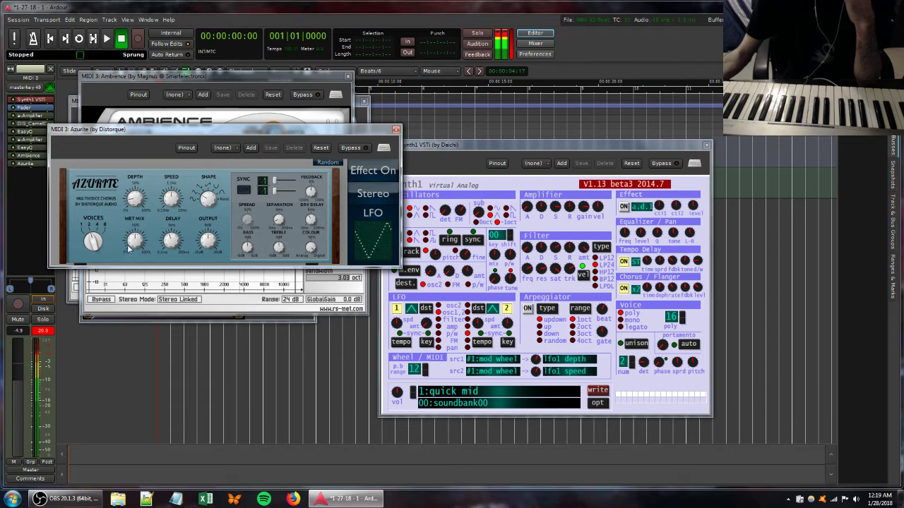
{"action": "left_click_drag", "start_coordinate": [29, 155], "coordinate": [30, 172]}
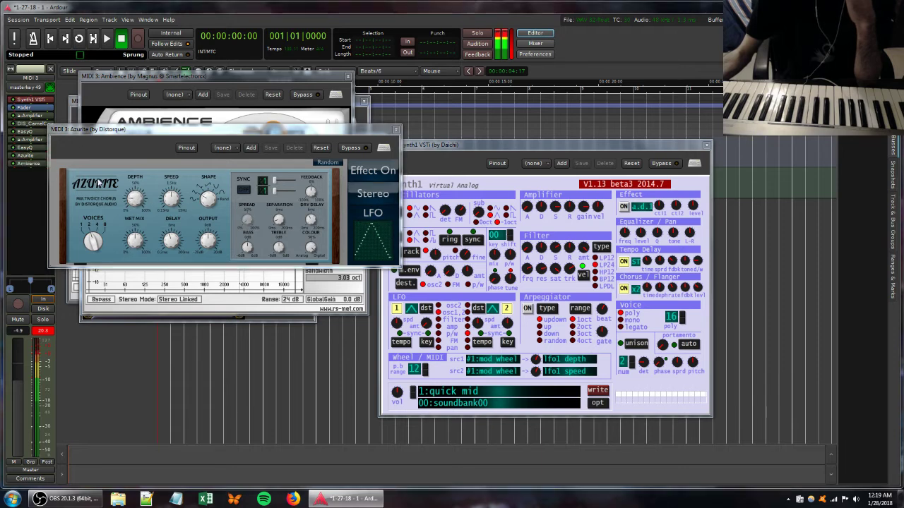
Adjust the Synth1 filter and oscillator FM amount together with the Azurite chorus knobs.
{"action": "left_click_drag", "start_coordinate": [541, 270], "coordinate": [536, 290]}
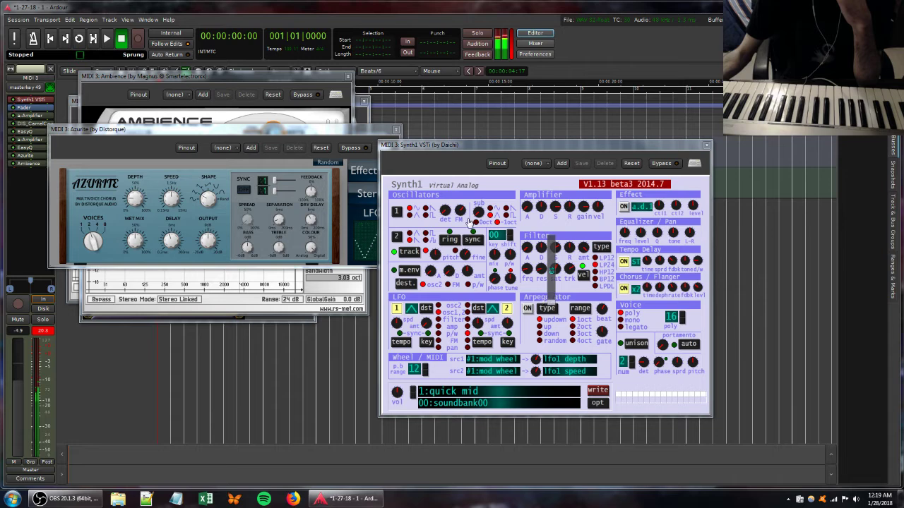
{"action": "left_click", "coordinate": [171, 201]}
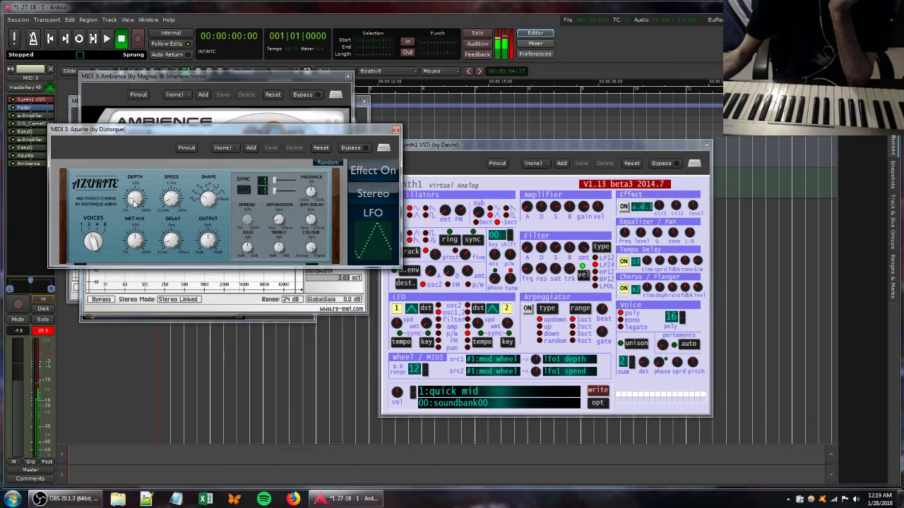
{"action": "left_click_drag", "start_coordinate": [130, 232], "coordinate": [131, 188]}
{"action": "left_click", "coordinate": [553, 277]}
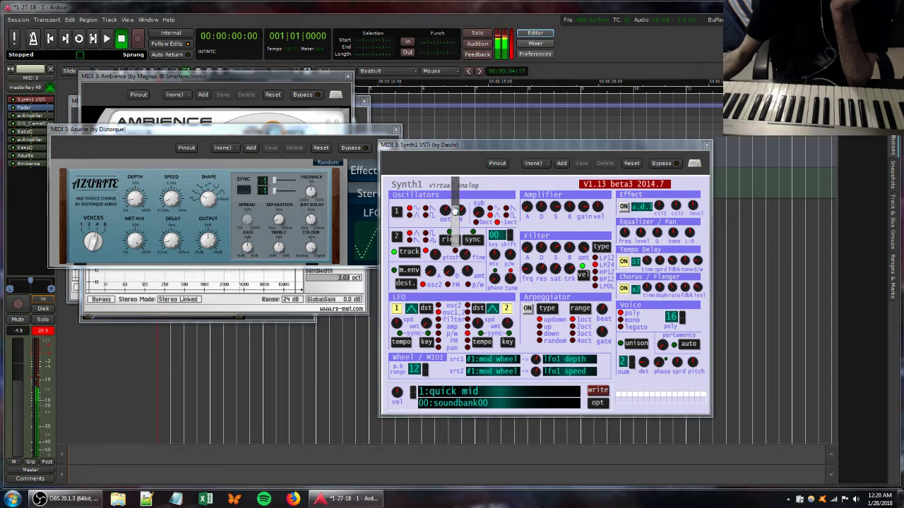
{"action": "left_click_drag", "start_coordinate": [454, 204], "coordinate": [454, 199]}
Set the Ambience wet level to about -3.4 dB and dry level to about -49.3 dB, and adjust the Synth1 filter.
{"action": "left_click", "coordinate": [265, 76]}
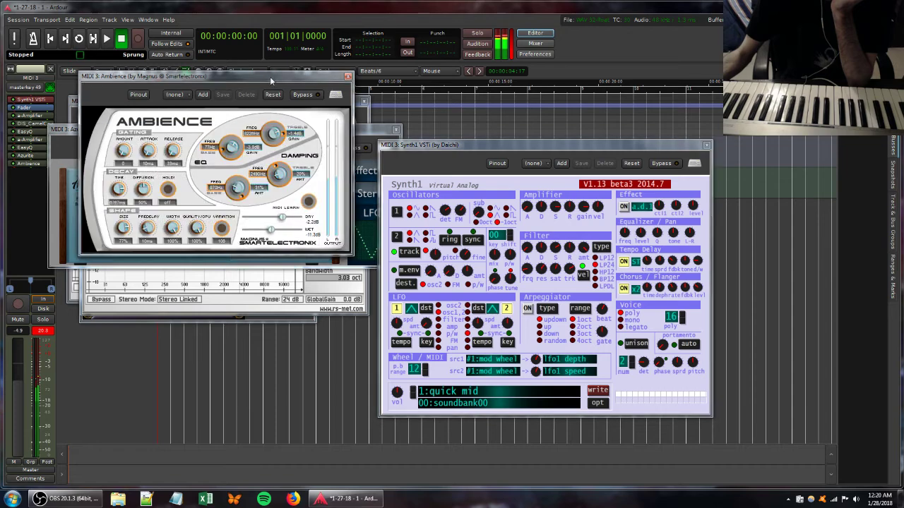
{"action": "left_click_drag", "start_coordinate": [270, 76], "coordinate": [307, 94]}
{"action": "left_click_drag", "start_coordinate": [308, 247], "coordinate": [289, 236]}
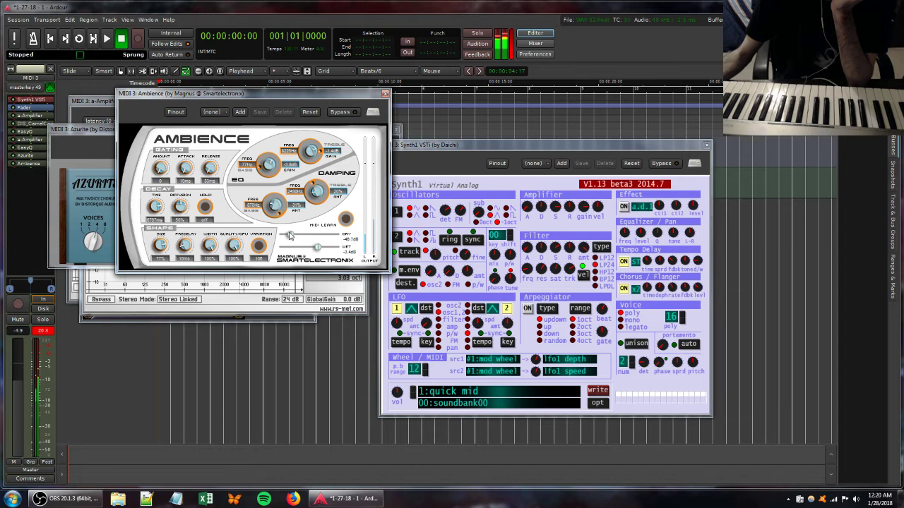
{"action": "left_click", "coordinate": [569, 270]}
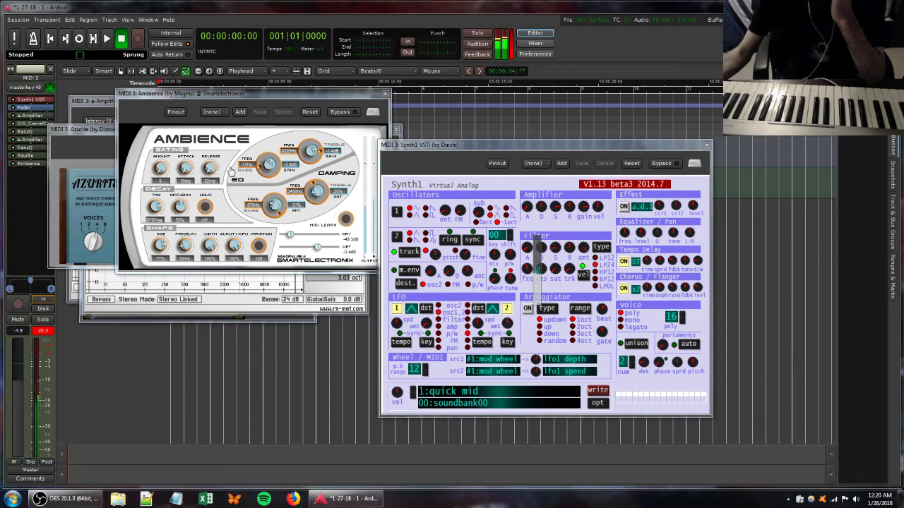
Disconnect the MIDI 3 track's input and close the Azurite window.
{"action": "left_click", "coordinate": [35, 87]}
{"action": "left_click", "coordinate": [40, 103]}
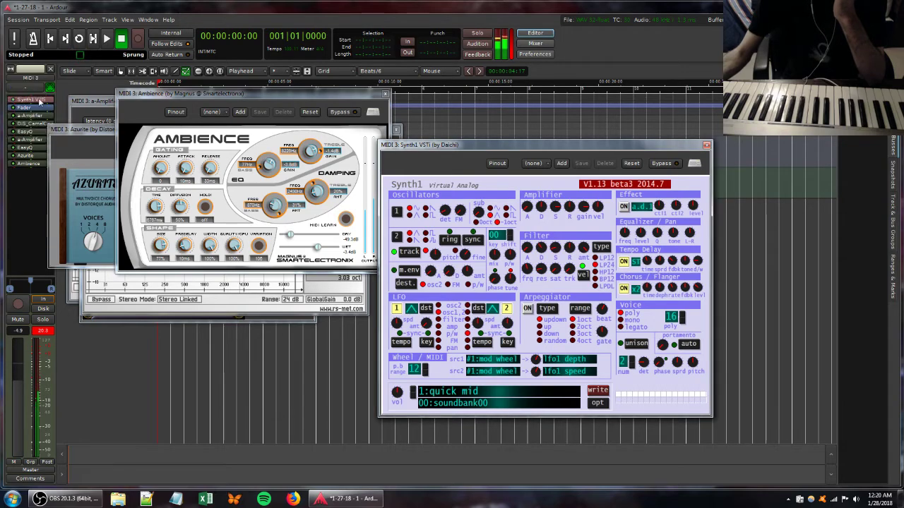
{"action": "left_click", "coordinate": [115, 133]}
{"action": "left_click", "coordinate": [396, 132]}
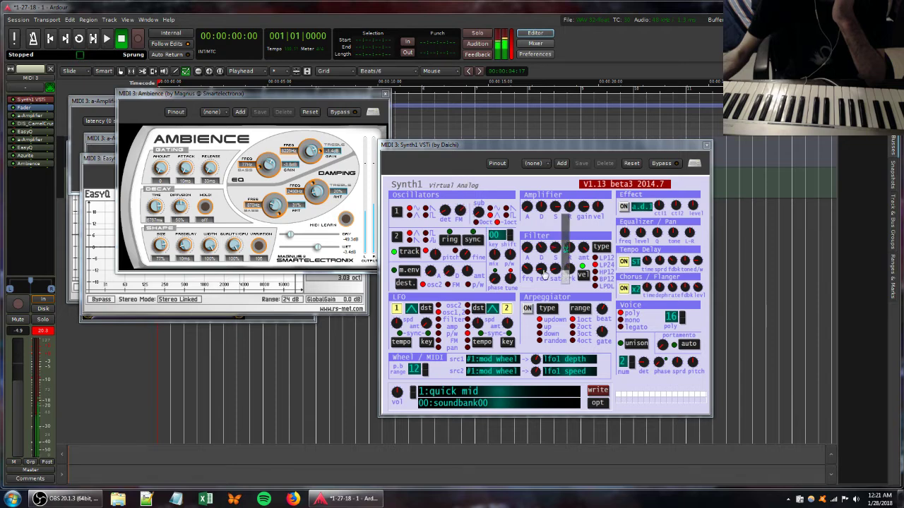
Move the peak of the last EasyQ on MIDI 3 to about 8181 Hz with 13.3 dB gain.
{"action": "left_click", "coordinate": [109, 160]}
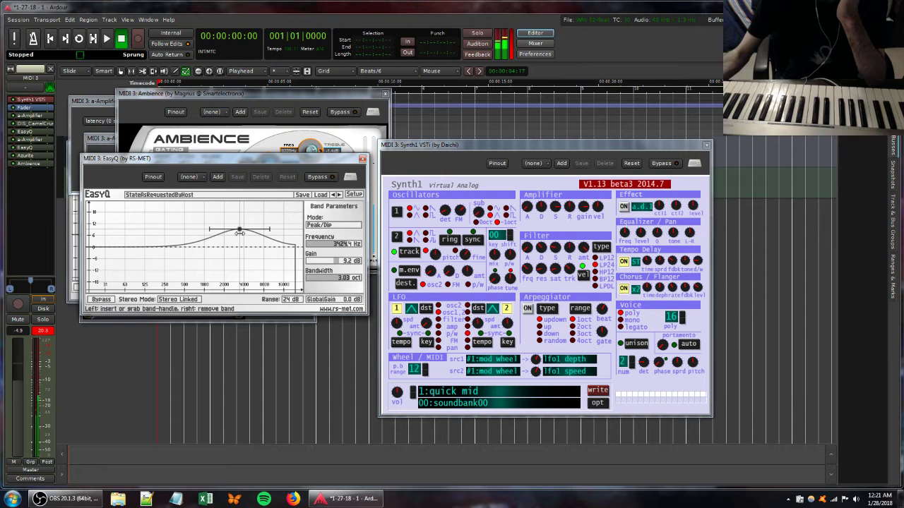
{"action": "mouse_move", "coordinate": [241, 233]}
{"action": "left_click_drag", "start_coordinate": [241, 234], "coordinate": [264, 222]}
{"action": "double_click", "coordinate": [31, 148]}
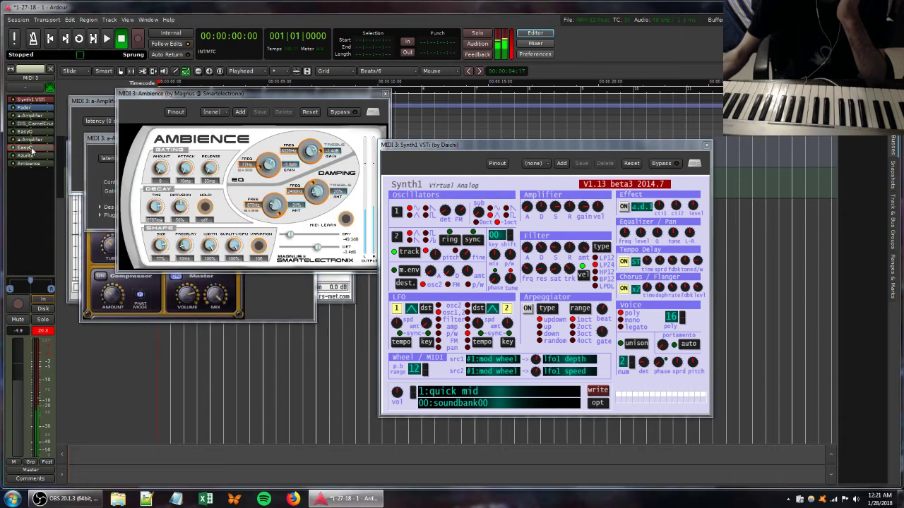
{"action": "double_click", "coordinate": [31, 148]}
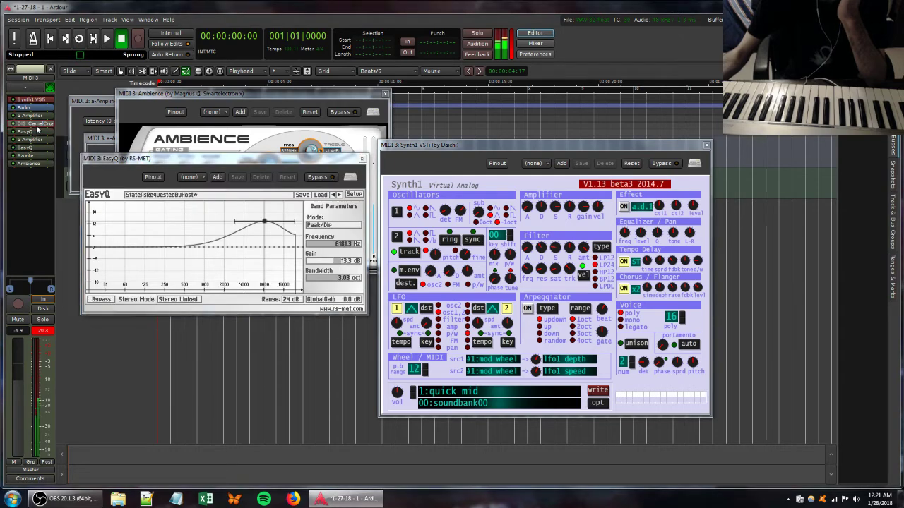
Open CamelCrusher, toggle its filter section, and adjust the Synth1 filter.
{"action": "double_click", "coordinate": [35, 125]}
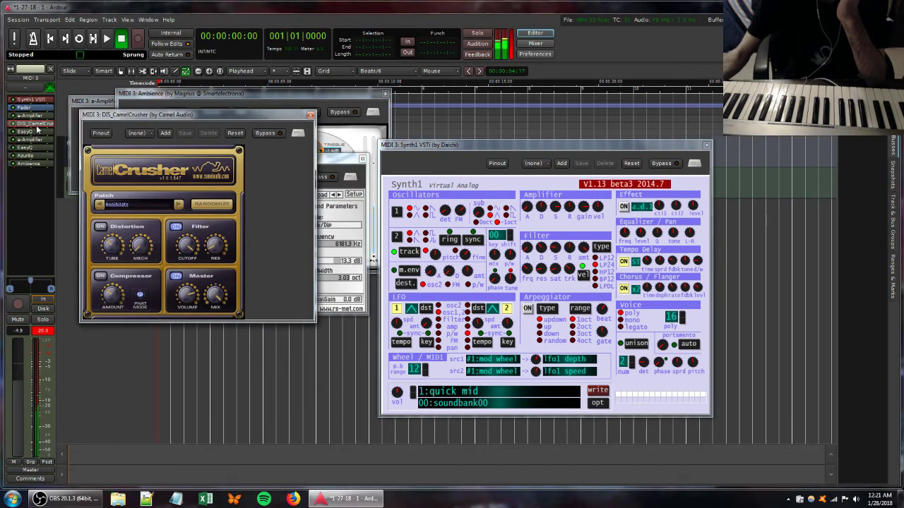
{"action": "left_click", "coordinate": [180, 229]}
{"action": "left_click_drag", "start_coordinate": [566, 249], "coordinate": [580, 283]}
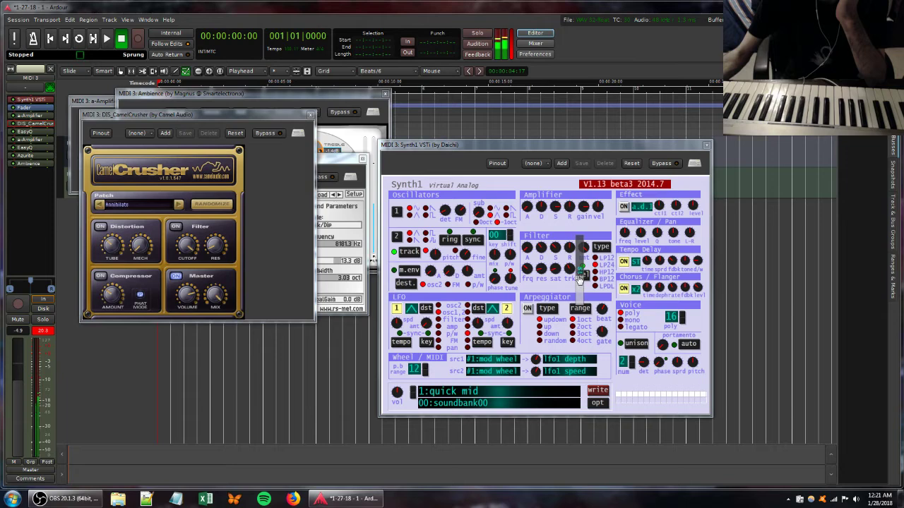
Adjust oscillator 2's fine pitch in Synth1, try the saw wave on oscillator 1, and set oscillator 1 to sine.
{"action": "left_click_drag", "start_coordinate": [466, 255], "coordinate": [469, 255]}
{"action": "left_click", "coordinate": [425, 211]}
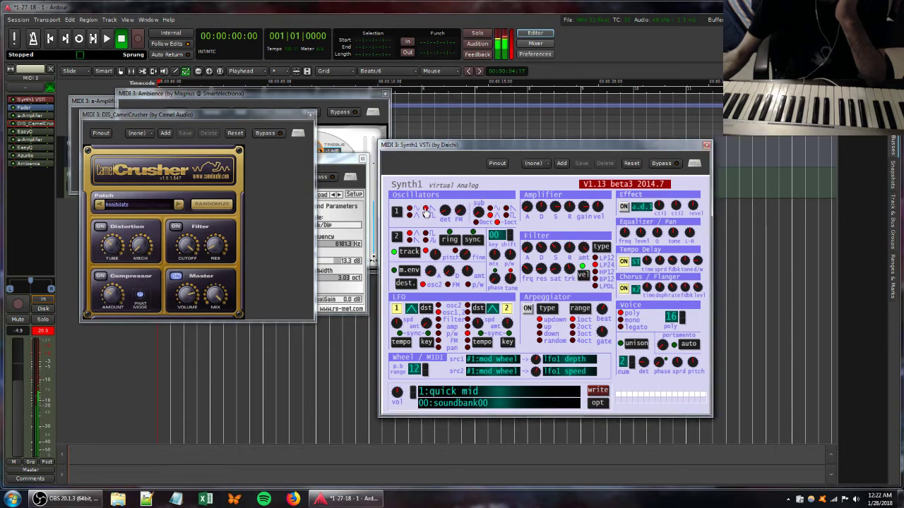
{"action": "left_click", "coordinate": [410, 209]}
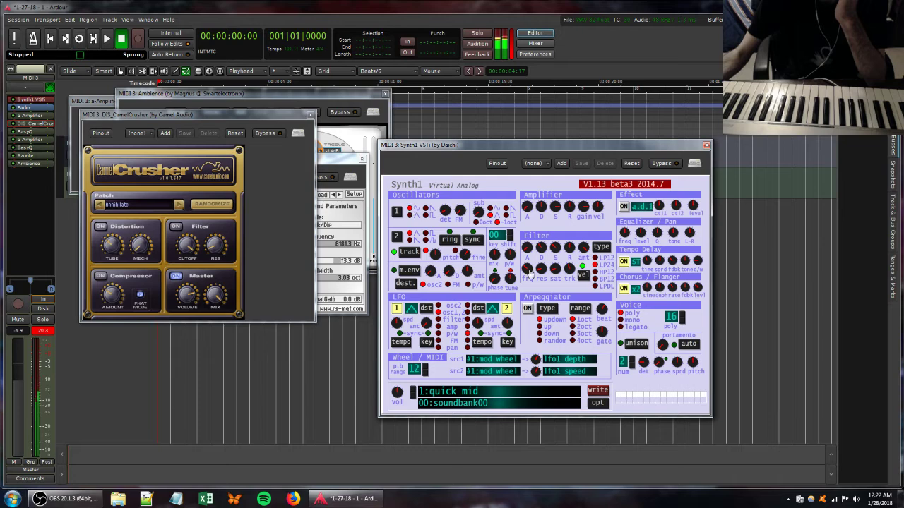
Reopen Azurite from the MIDI 3 chain and adjust the Synth1 filter and oscillator FM amount.
{"action": "left_click", "coordinate": [19, 190]}
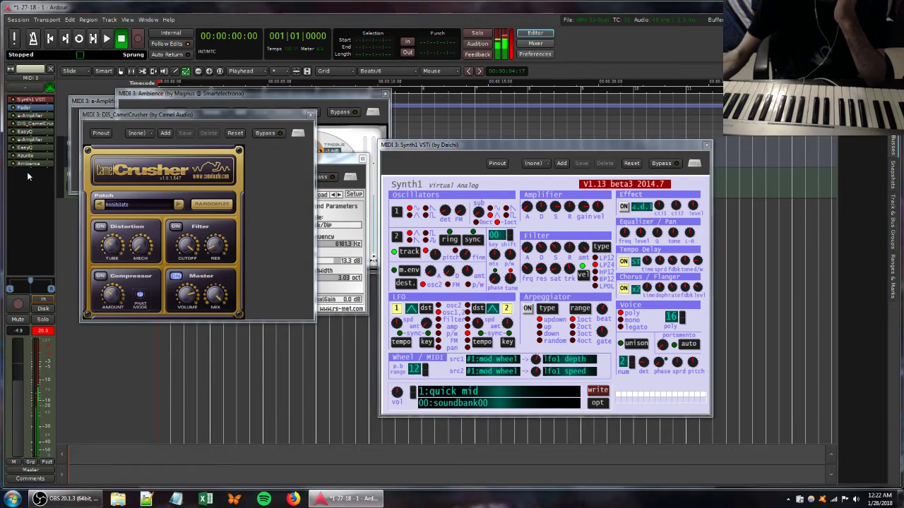
{"action": "double_click", "coordinate": [25, 155]}
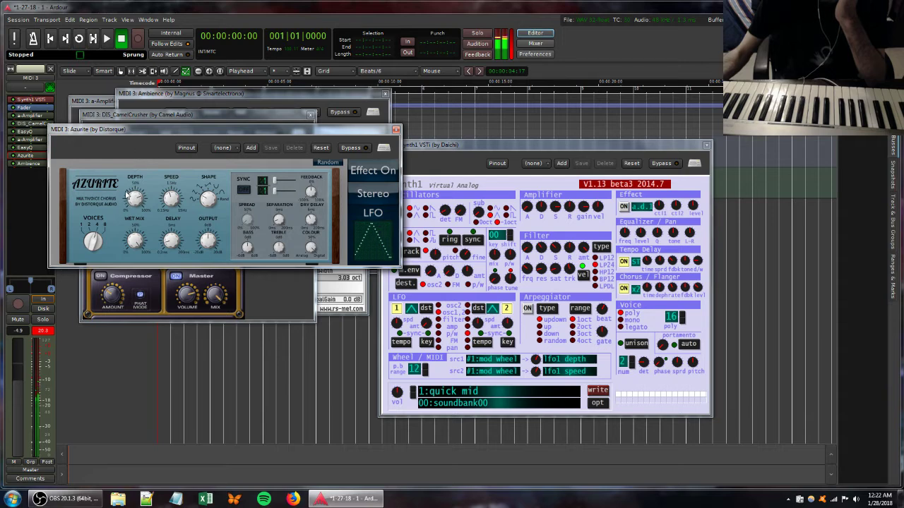
{"action": "left_click", "coordinate": [555, 257]}
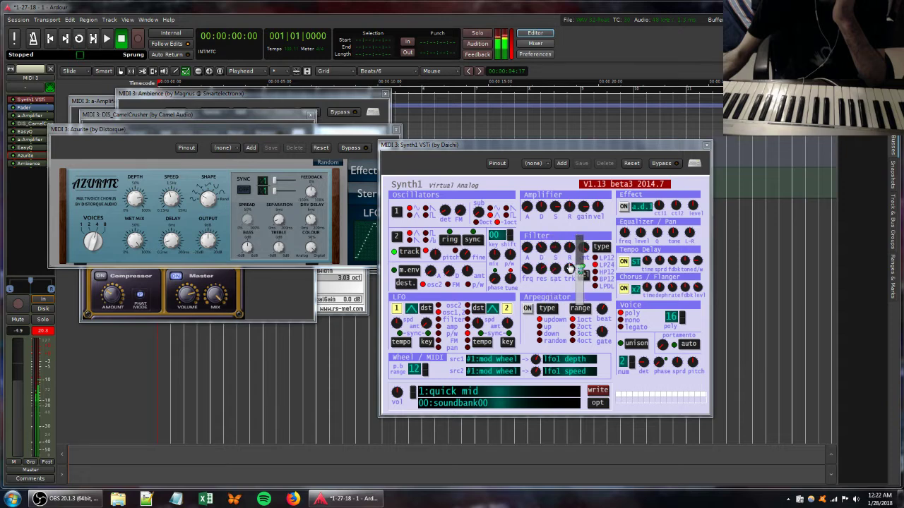
{"action": "left_click_drag", "start_coordinate": [444, 211], "coordinate": [455, 243]}
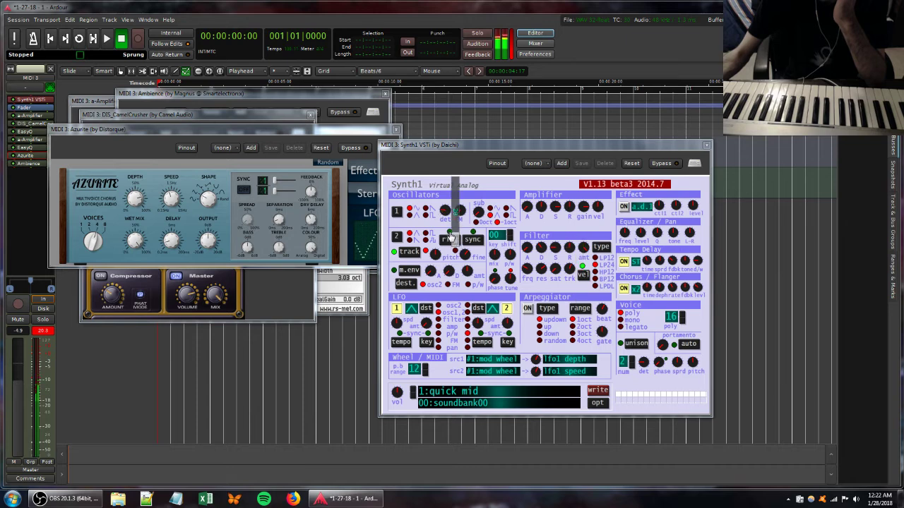
Close the Azurite, Ambience, CamelCrusher and both a-Amplifier windows, keeping Synth1 and EasyQ open.
{"action": "left_click", "coordinate": [181, 130]}
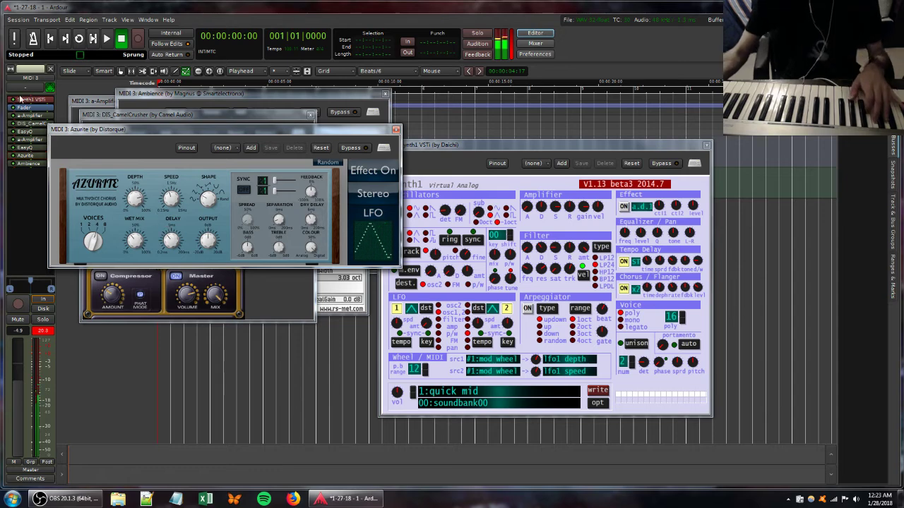
{"action": "left_click", "coordinate": [396, 130]}
{"action": "left_click", "coordinate": [384, 95]}
{"action": "left_click", "coordinate": [310, 115]}
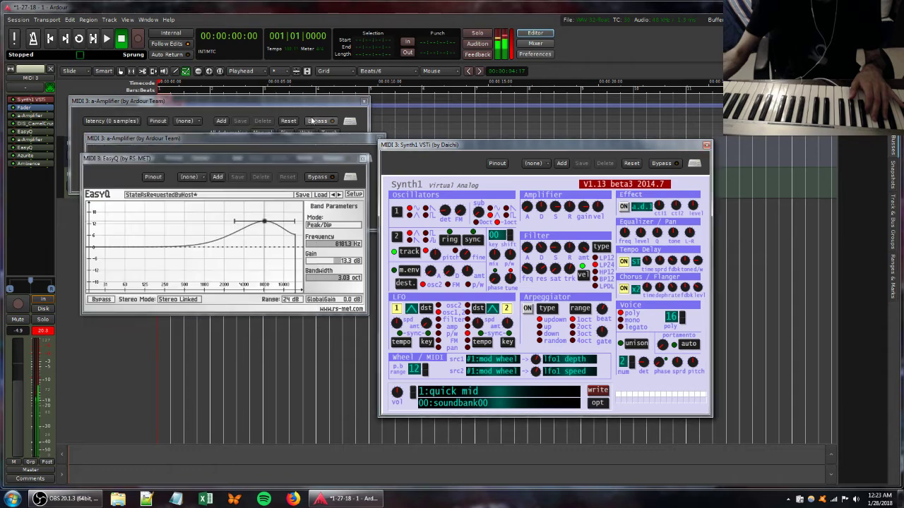
{"action": "left_click", "coordinate": [364, 101]}
{"action": "left_click", "coordinate": [380, 139]}
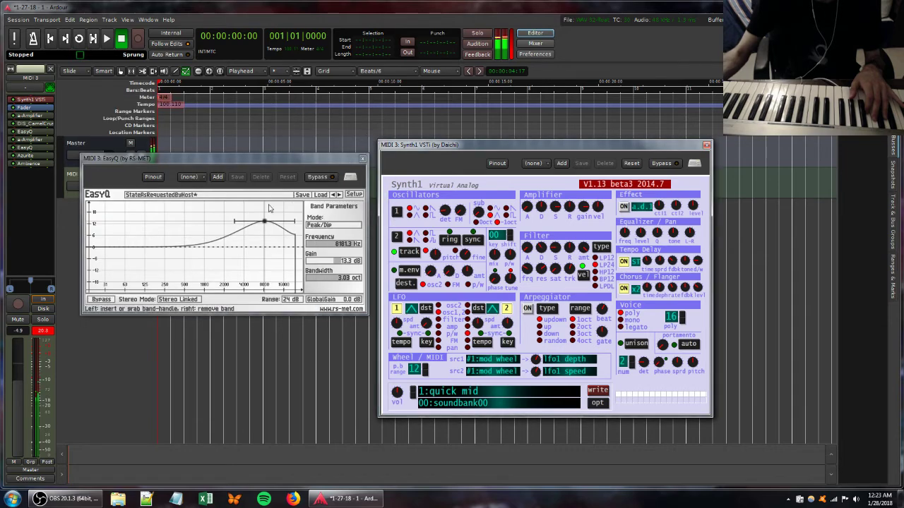
Narrow the EasyQ peak to 0.90 oct, move it to about 2676 Hz with 0.7 dB gain, and open the first EasyQ on MIDI 3.
{"action": "left_click_drag", "start_coordinate": [264, 222], "coordinate": [139, 225]}
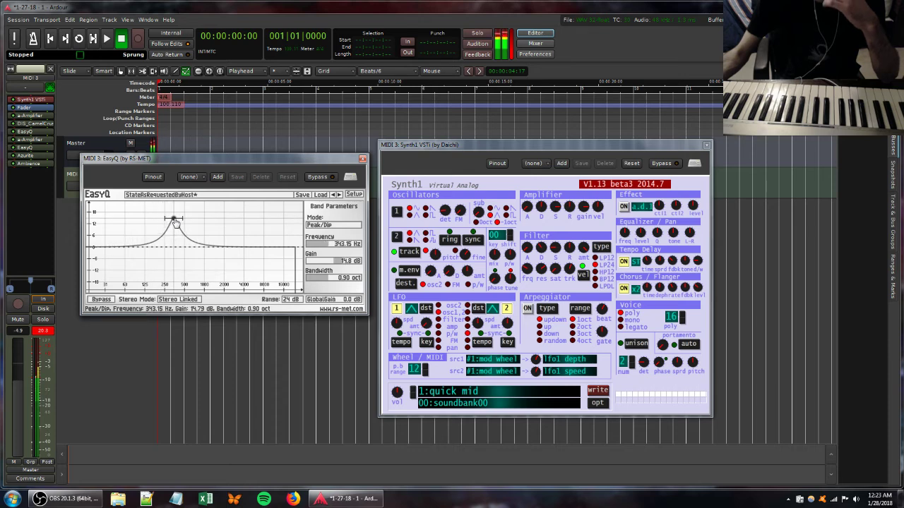
{"action": "left_click_drag", "start_coordinate": [168, 221], "coordinate": [234, 250]}
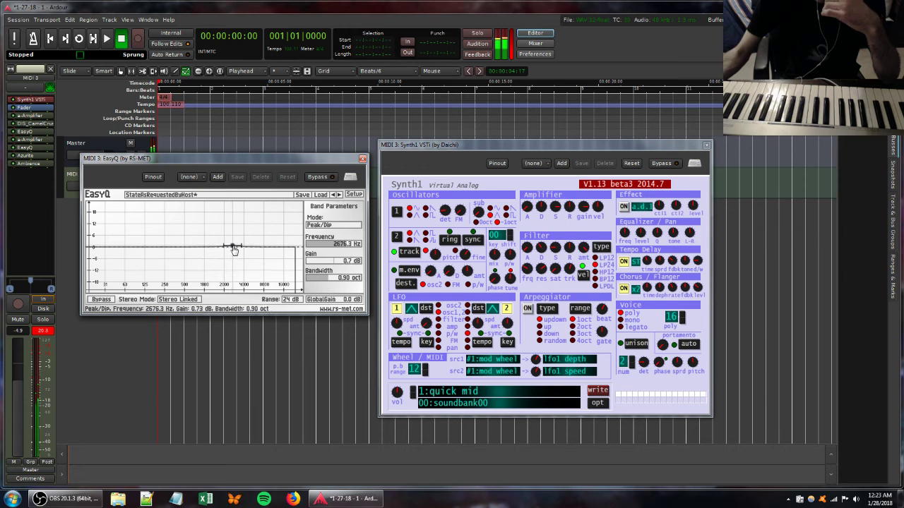
{"action": "double_click", "coordinate": [33, 133]}
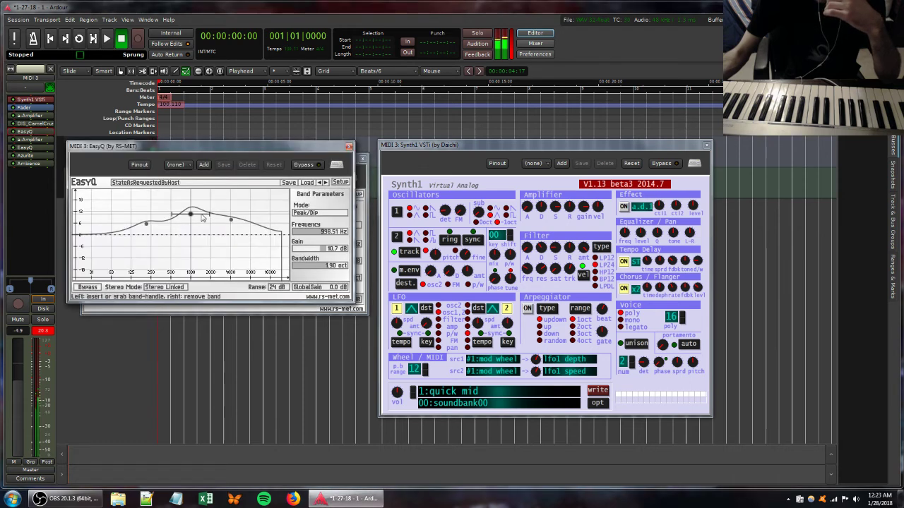
Flatten the first EasyQ's bands, including about -0.5 dB at 175 Hz and 0.7 dB at 7292 Hz, and close both EasyQ windows.
{"action": "left_click_drag", "start_coordinate": [192, 217], "coordinate": [191, 242]}
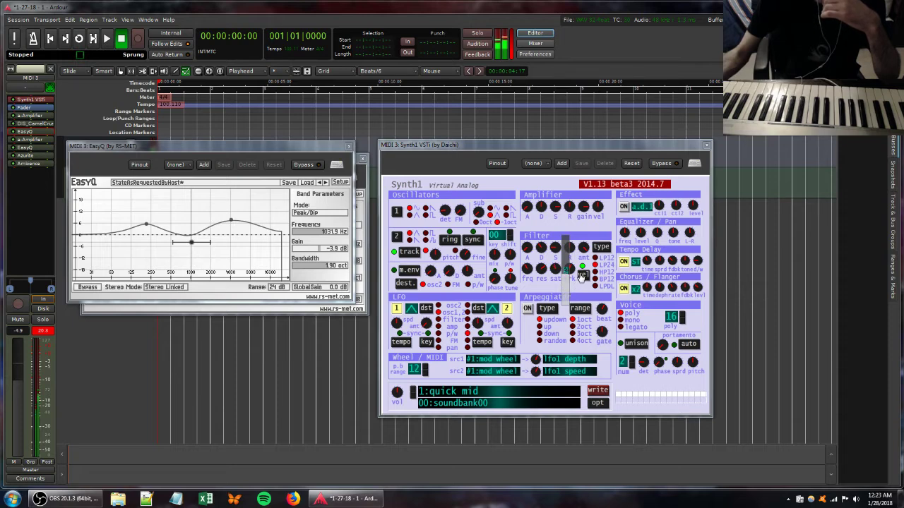
{"action": "left_click_drag", "start_coordinate": [231, 222], "coordinate": [250, 249]}
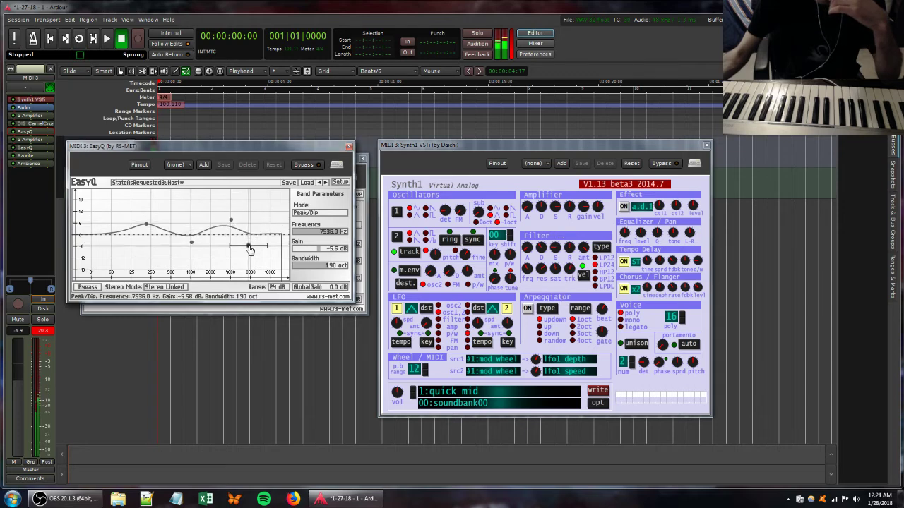
{"action": "left_click_drag", "start_coordinate": [191, 243], "coordinate": [140, 238]}
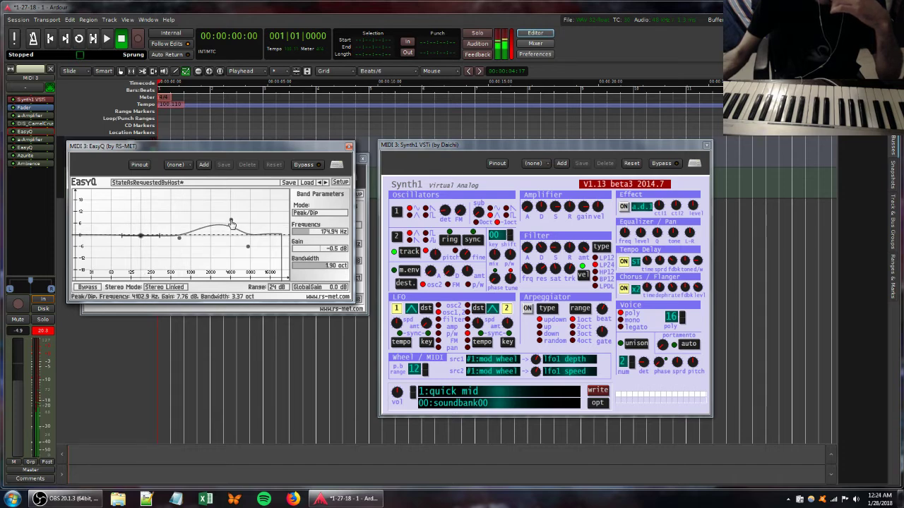
{"action": "left_click_drag", "start_coordinate": [230, 223], "coordinate": [247, 233]}
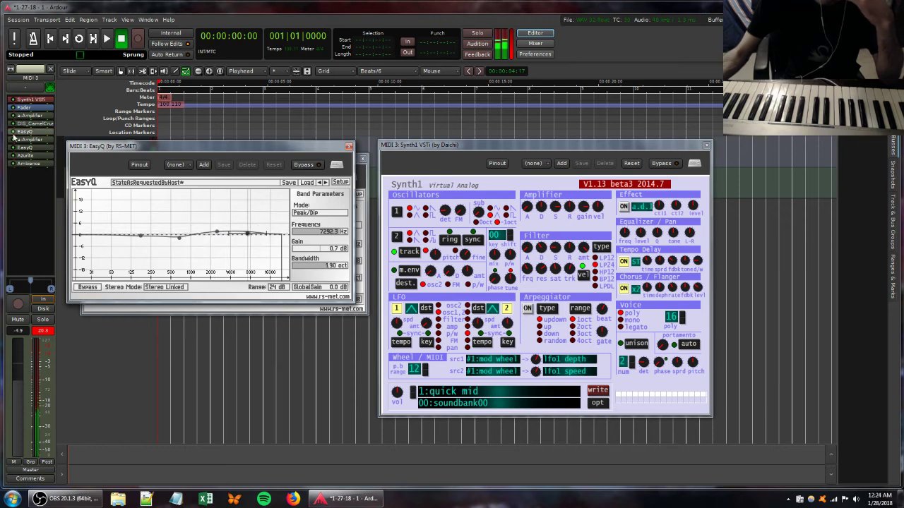
{"action": "left_click", "coordinate": [348, 147]}
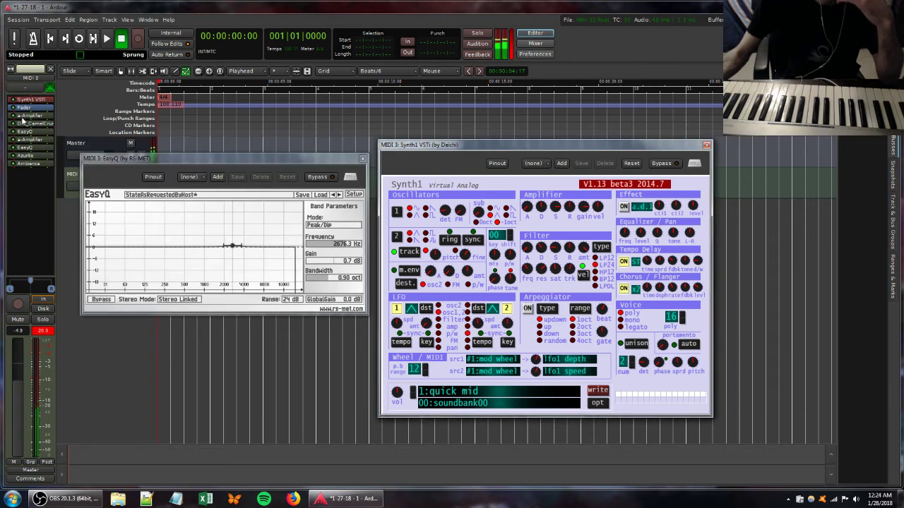
{"action": "double_click", "coordinate": [25, 131]}
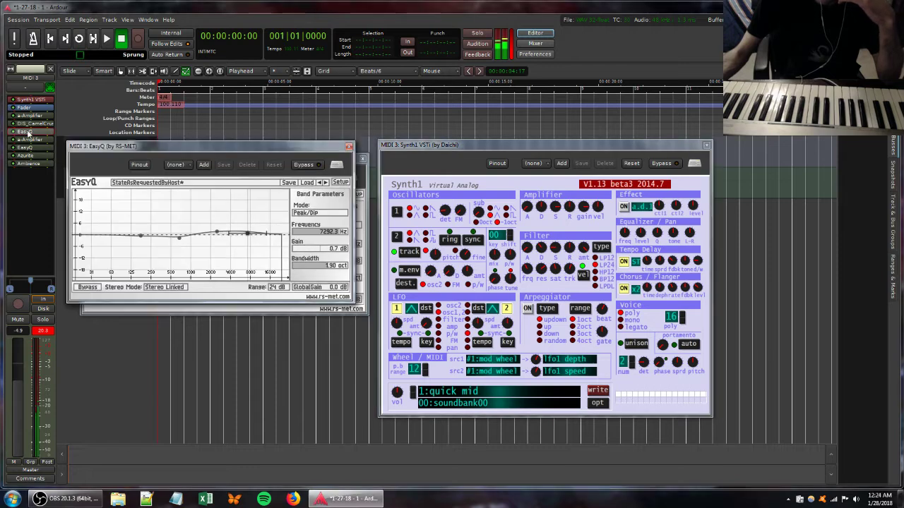
{"action": "left_click", "coordinate": [349, 146]}
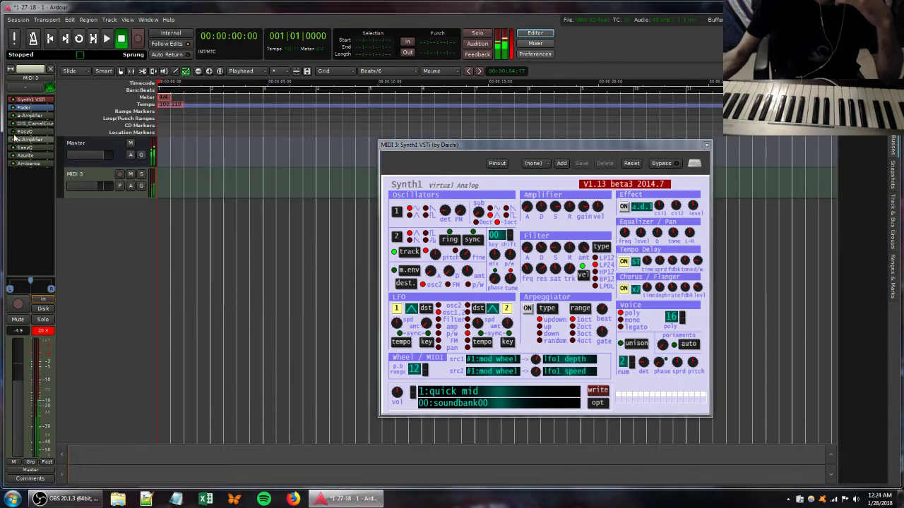
Boost the second EasyQ's peak to 15.3 dB at about 719 Hz, and open Ambience to set dry to -3.4 dB and lower wet.
{"action": "double_click", "coordinate": [24, 132]}
{"action": "left_click_drag", "start_coordinate": [233, 250], "coordinate": [195, 217]}
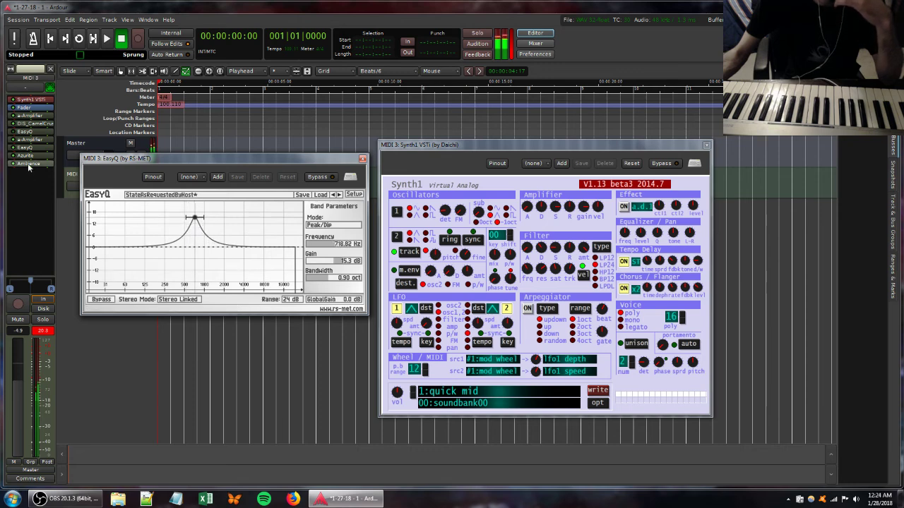
{"action": "double_click", "coordinate": [28, 163]}
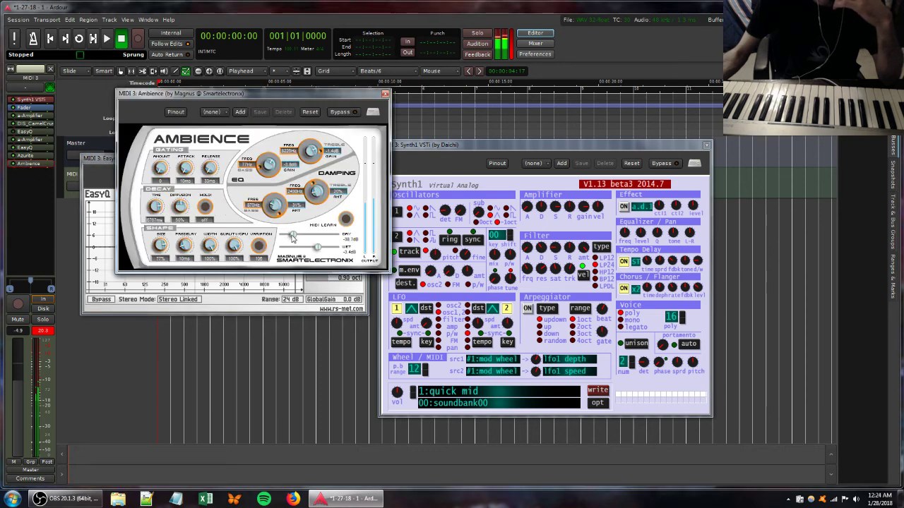
{"action": "mouse_move", "coordinate": [293, 238]}
{"action": "left_mouse_down"}
{"action": "mouse_move", "coordinate": [310, 237]}
{"action": "mouse_move", "coordinate": [312, 248]}
{"action": "mouse_move", "coordinate": [300, 249]}
{"action": "left_mouse_up"}
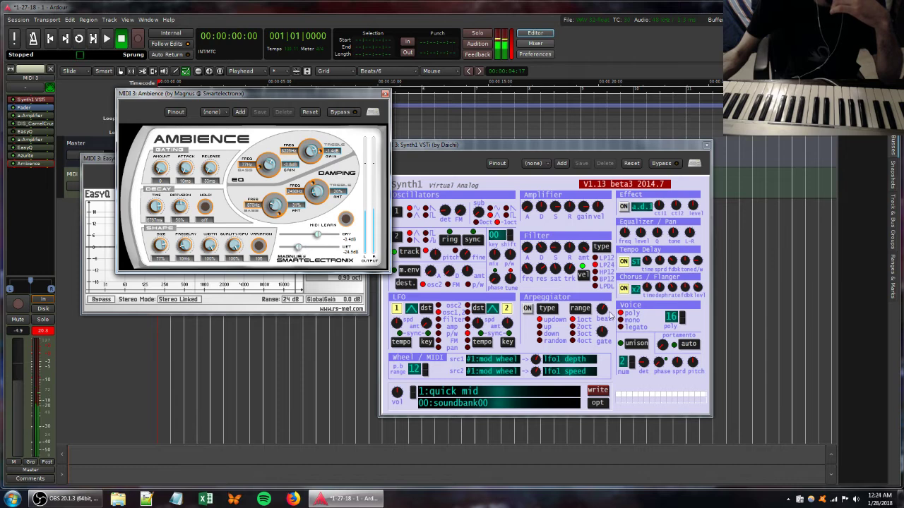
Adjust the Synth1 filter's resonance, saturation and key tracking on MIDI 3, and open CamelCrusher.
{"action": "left_click", "coordinate": [531, 278]}
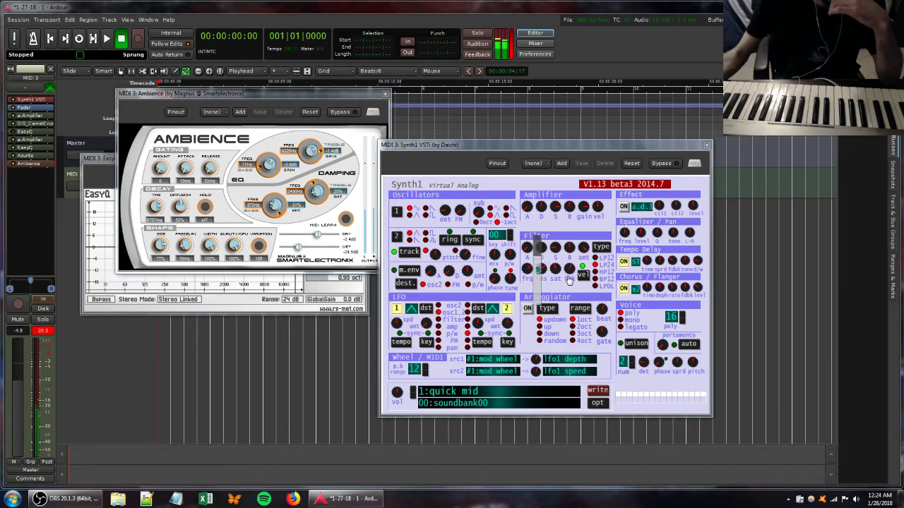
{"action": "left_click", "coordinate": [567, 273]}
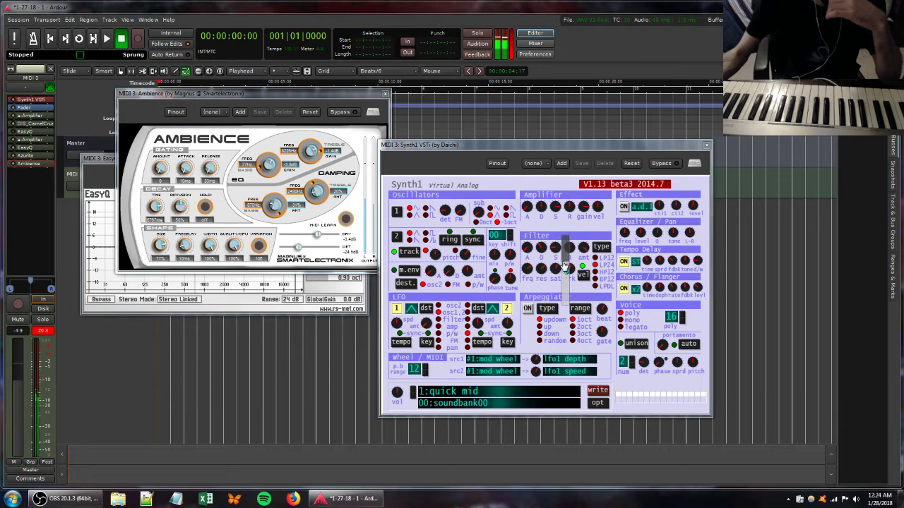
{"action": "double_click", "coordinate": [31, 123]}
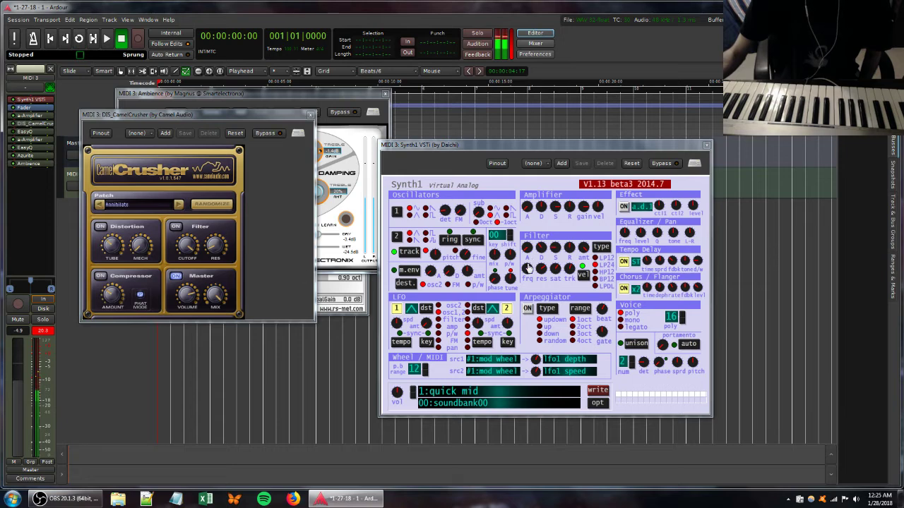
{"action": "left_click_drag", "start_coordinate": [553, 270], "coordinate": [552, 259]}
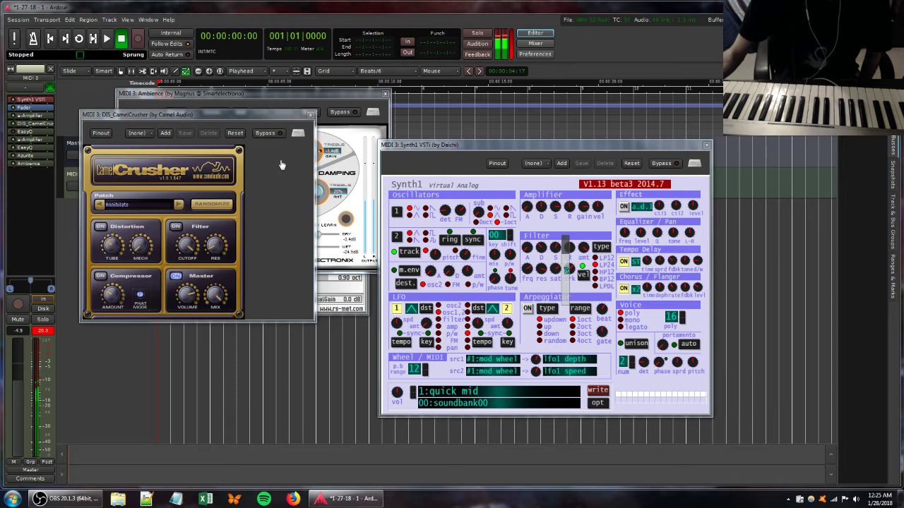
Raise Ambience's wet level to -1.2 dB and adjust oscillator 1's FM amount in Synth1 on MIDI 3.
{"action": "left_click", "coordinate": [327, 94]}
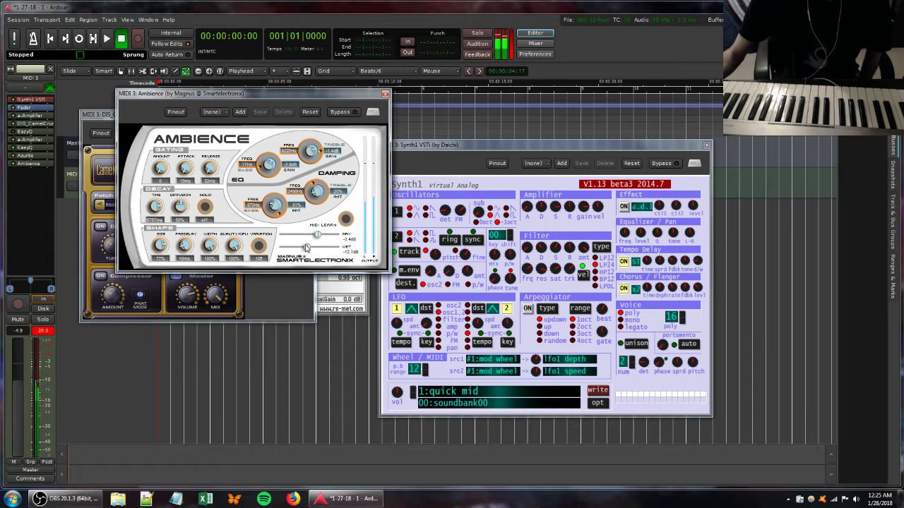
{"action": "left_click_drag", "start_coordinate": [307, 247], "coordinate": [313, 244]}
{"action": "left_click_drag", "start_coordinate": [456, 210], "coordinate": [458, 239]}
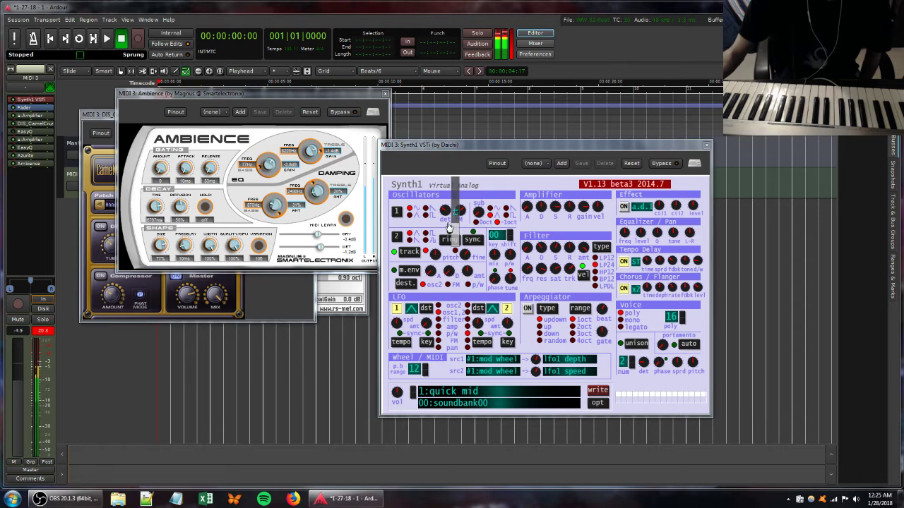
{"action": "left_click", "coordinate": [558, 270]}
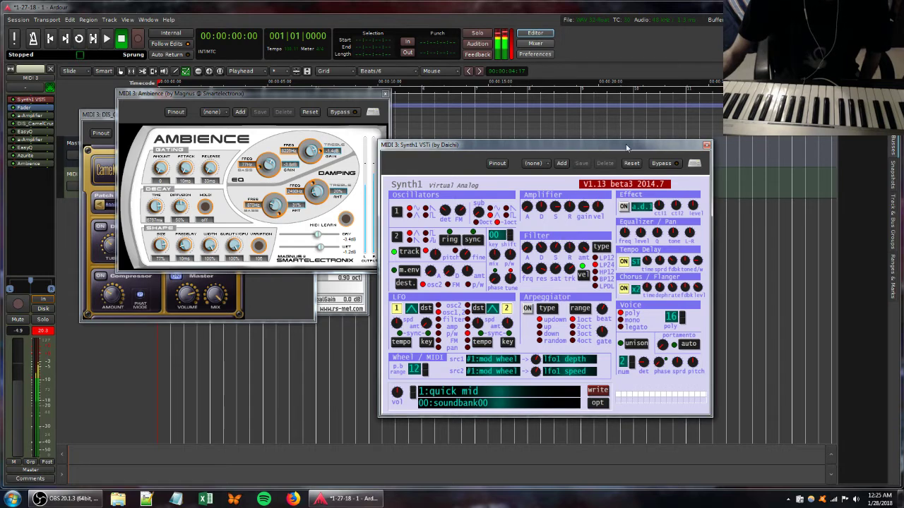
Close the Synth1, Ambience, CamelCrusher and EasyQ windows of MIDI 3.
{"action": "left_click", "coordinate": [706, 145]}
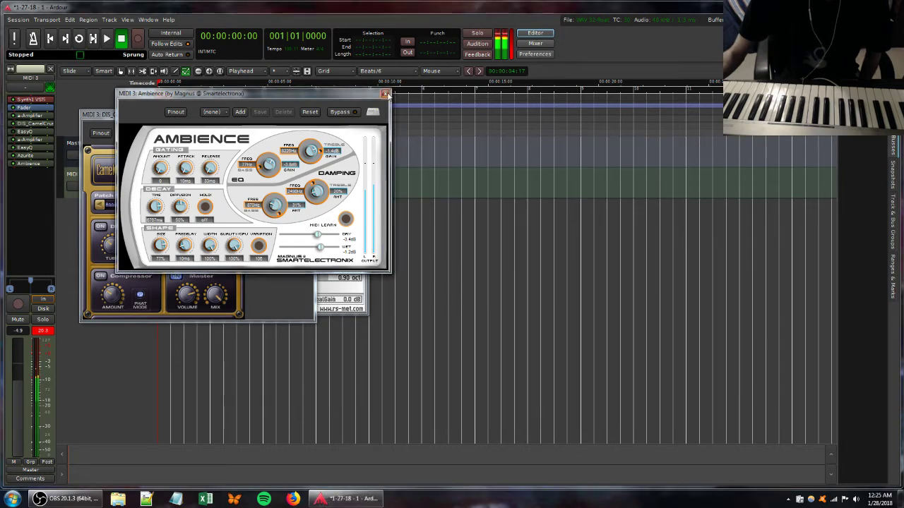
{"action": "left_click", "coordinate": [385, 94]}
{"action": "left_click", "coordinate": [309, 115]}
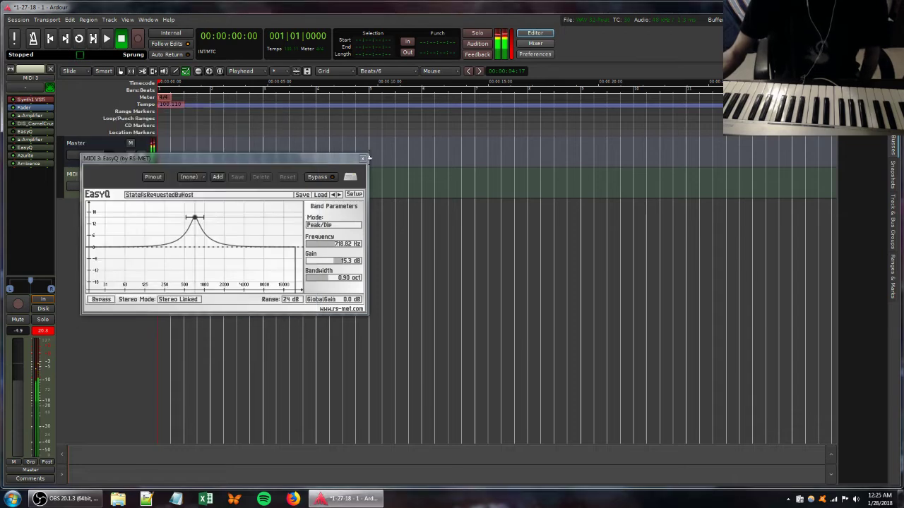
{"action": "left_click", "coordinate": [362, 158]}
Add one MIDI track named MIDI with the Synth1 VSTi instrument and connect its input to masterkey 49.
{"action": "double_click", "coordinate": [96, 213]}
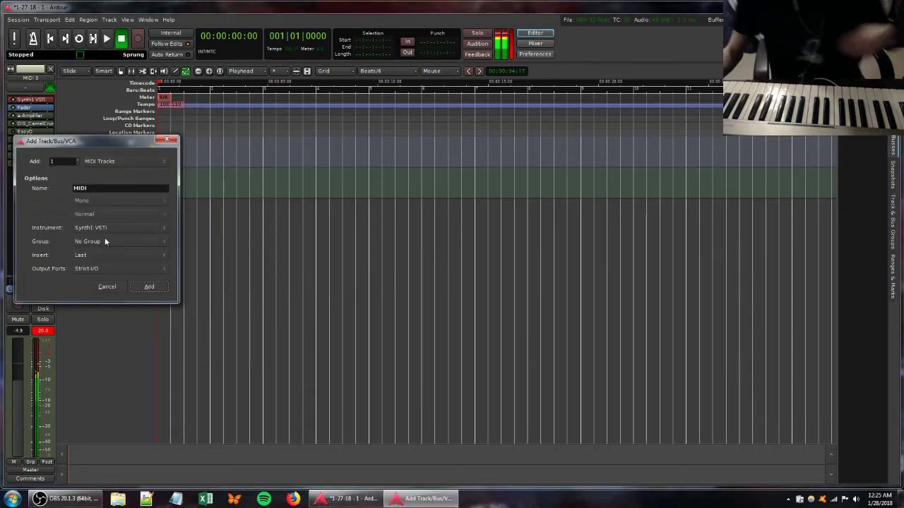
{"action": "left_click", "coordinate": [148, 286]}
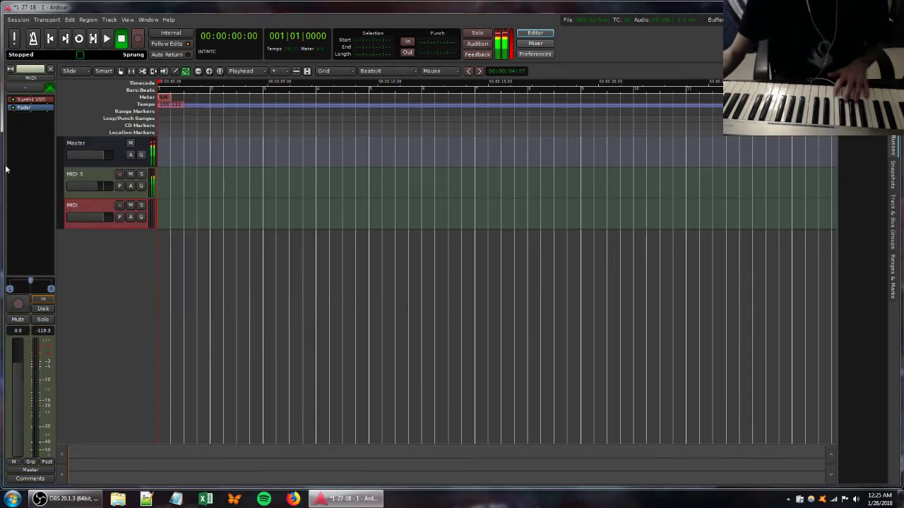
{"action": "left_click", "coordinate": [24, 87]}
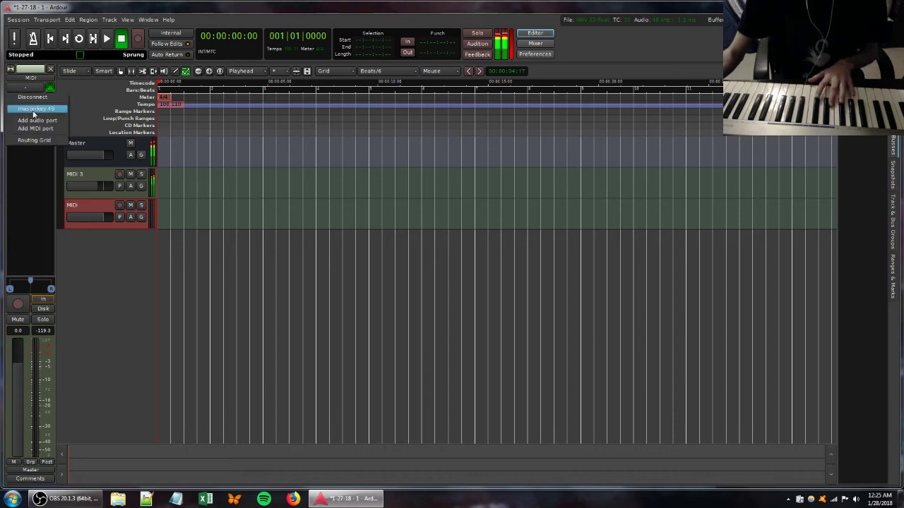
{"action": "left_click", "coordinate": [33, 110]}
Open Synth1 on the new MIDI track, adjust oscillator 1's FM and the filter's release and saturation, and move the window clear of the plugin chain.
{"action": "double_click", "coordinate": [28, 100]}
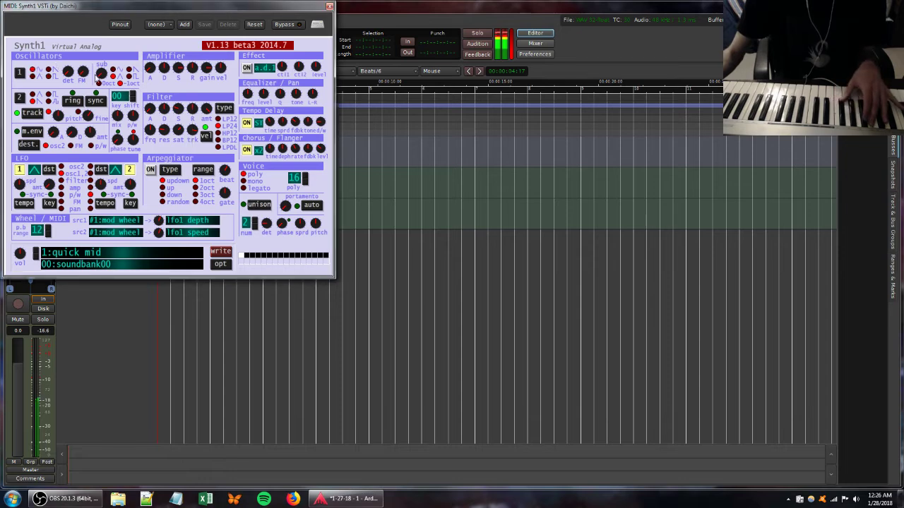
{"action": "left_click_drag", "start_coordinate": [83, 70], "coordinate": [85, 61]}
{"action": "left_click_drag", "start_coordinate": [191, 108], "coordinate": [189, 126]}
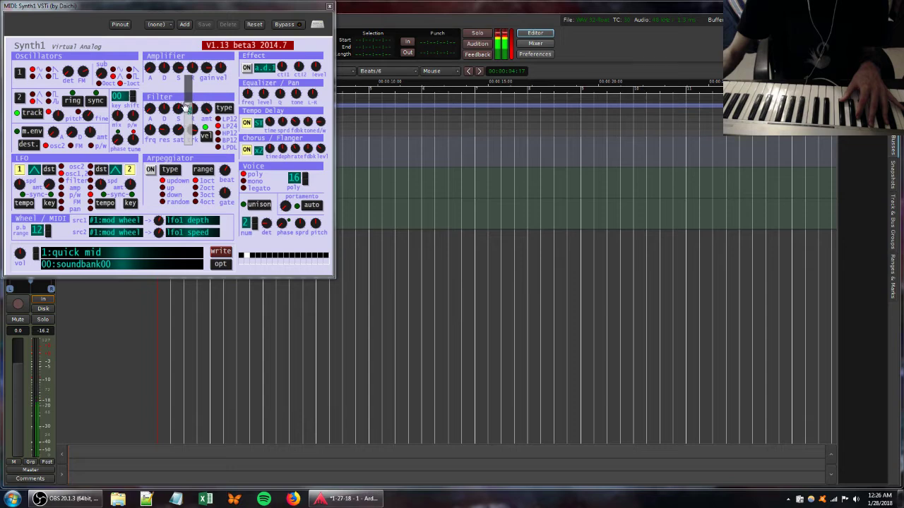
{"action": "left_click_drag", "start_coordinate": [178, 130], "coordinate": [175, 156]}
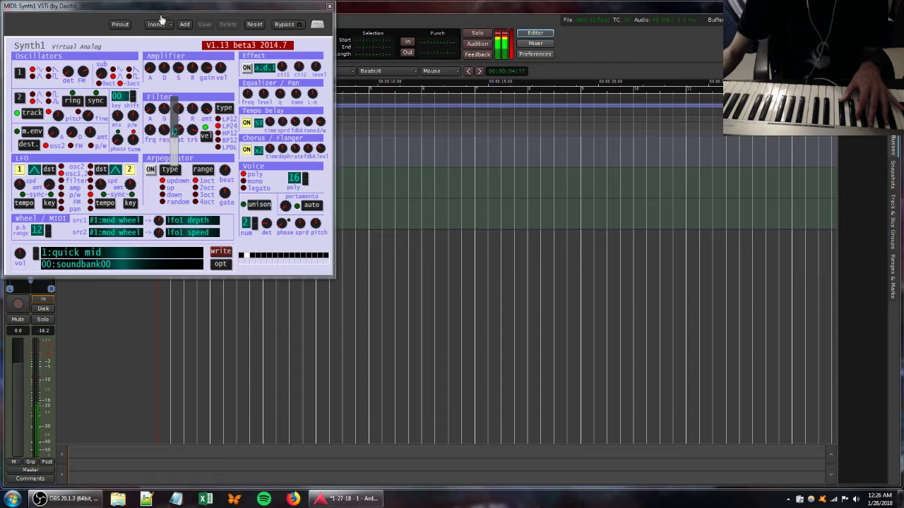
{"action": "left_click_drag", "start_coordinate": [148, 6], "coordinate": [356, 95]}
Add the Ambience reverb after the fader on the new MIDI track and raise its dry level.
{"action": "right_click", "coordinate": [29, 134]}
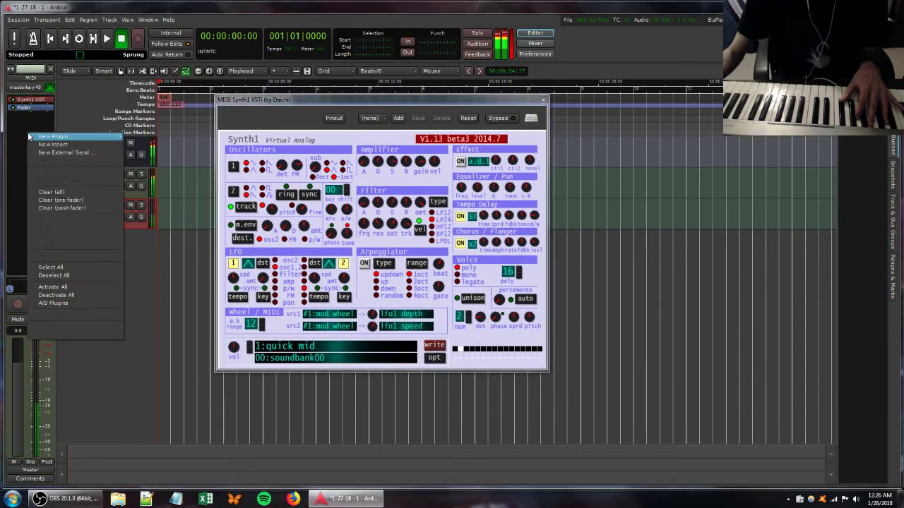
{"action": "mouse_move", "coordinate": [85, 136]}
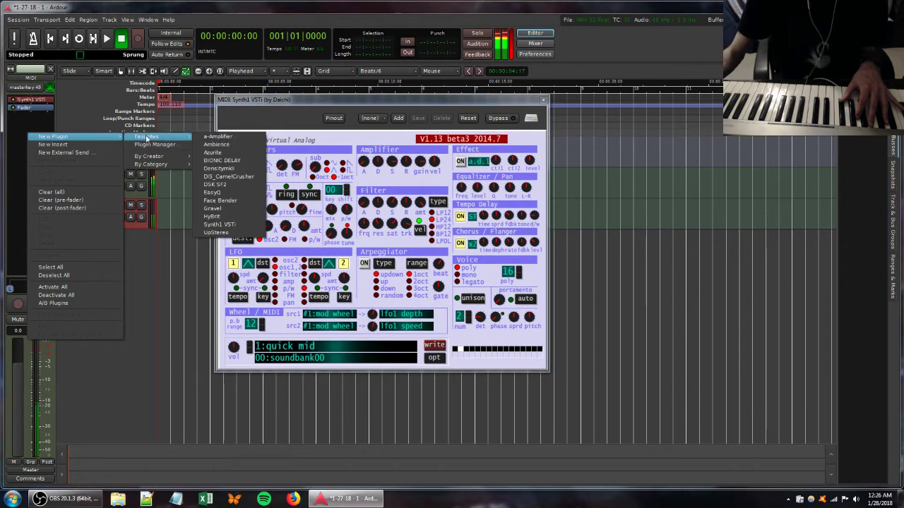
{"action": "left_click", "coordinate": [242, 144]}
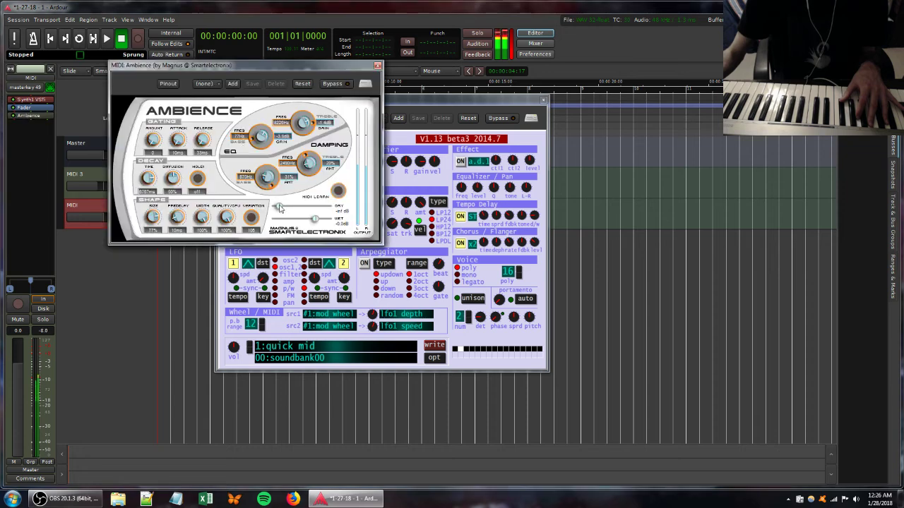
{"action": "left_click_drag", "start_coordinate": [280, 209], "coordinate": [283, 210]}
Adjust the filter's saturation and key tracking in the new track's Synth1 and switch oscillator 1 to the saw wave.
{"action": "left_click", "coordinate": [413, 101]}
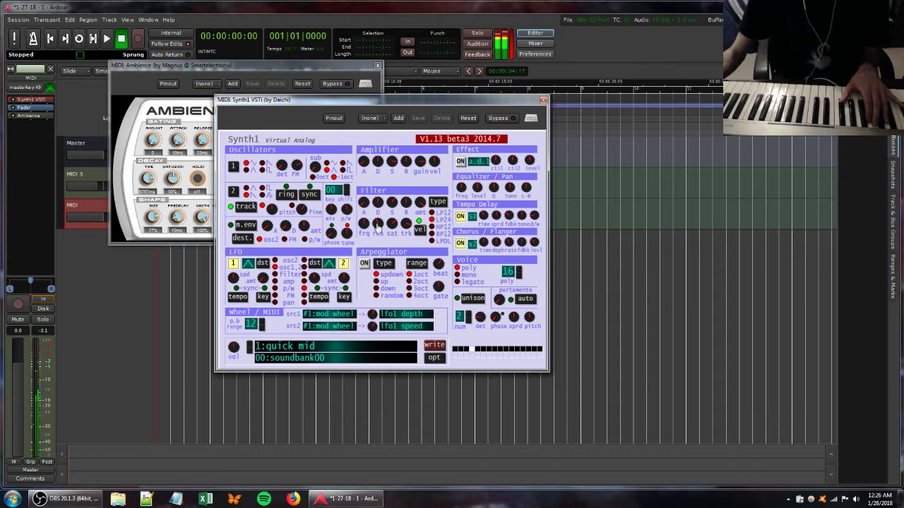
{"action": "left_click_drag", "start_coordinate": [389, 223], "coordinate": [375, 220]}
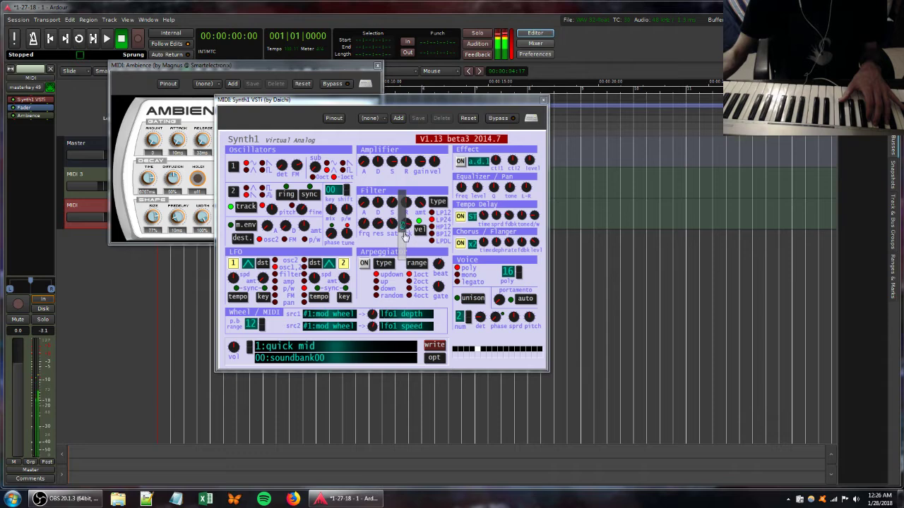
{"action": "left_click", "coordinate": [262, 166]}
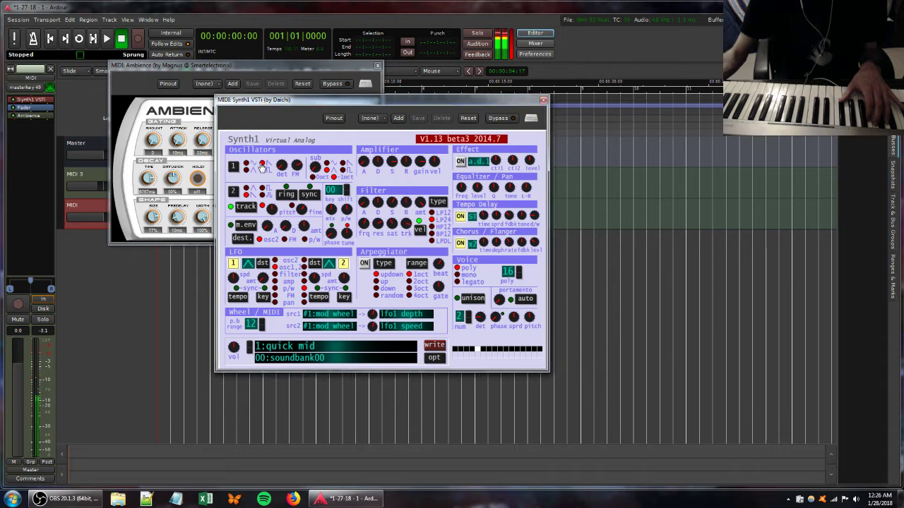
Add an a-Amplifier after Ambience on the new MIDI track, raise its gain to about 9 dB, and adjust the Synth1 filter resonance.
{"action": "right_click", "coordinate": [30, 141]}
{"action": "mouse_move", "coordinate": [91, 144]}
{"action": "mouse_move", "coordinate": [163, 144]}
{"action": "left_click", "coordinate": [248, 144]}
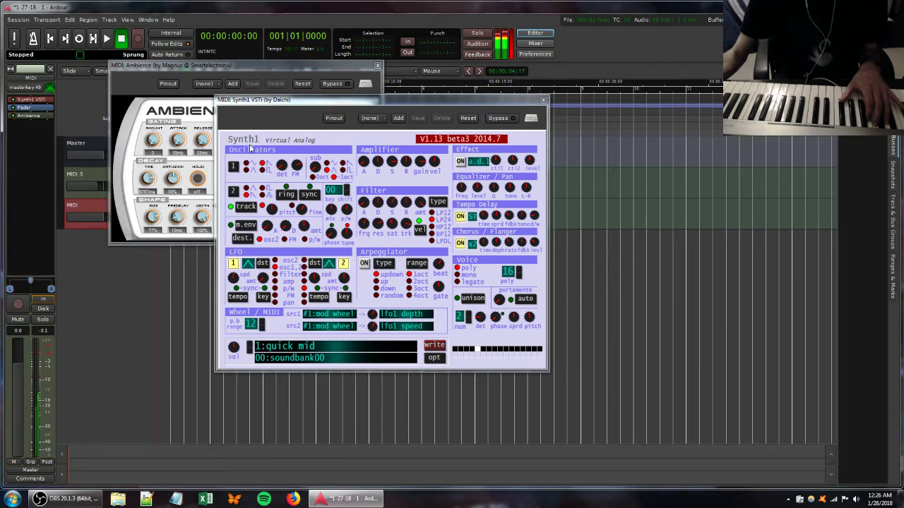
{"action": "mouse_move", "coordinate": [311, 162]}
{"action": "left_mouse_down"}
{"action": "mouse_move", "coordinate": [335, 162]}
{"action": "mouse_move", "coordinate": [326, 164]}
{"action": "left_mouse_up"}
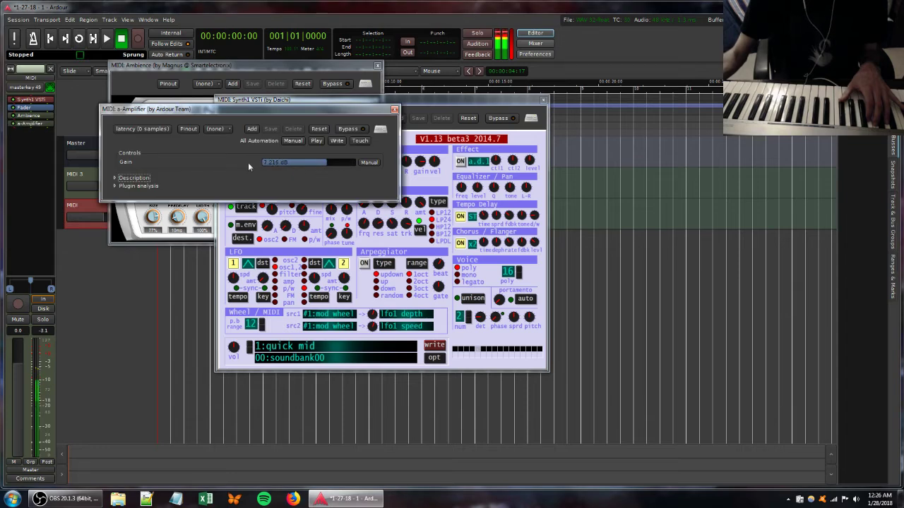
{"action": "left_click", "coordinate": [375, 230]}
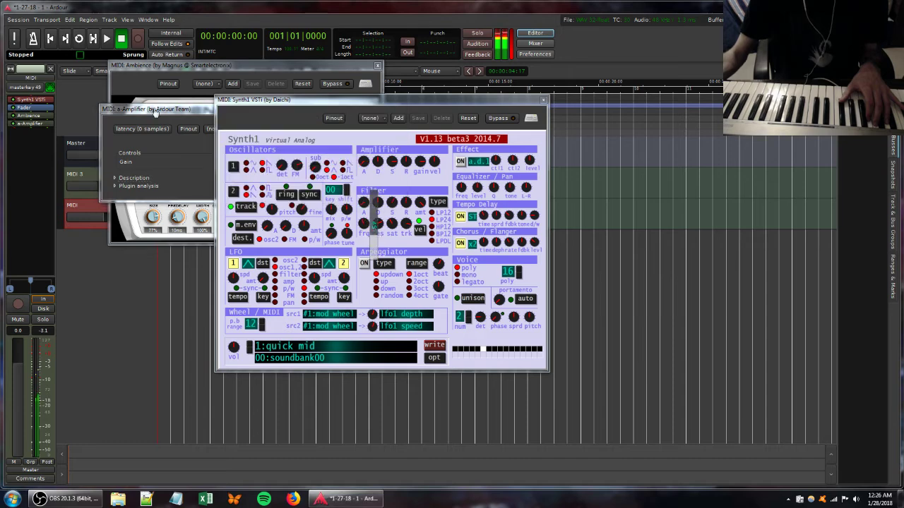
{"action": "left_click", "coordinate": [200, 109]}
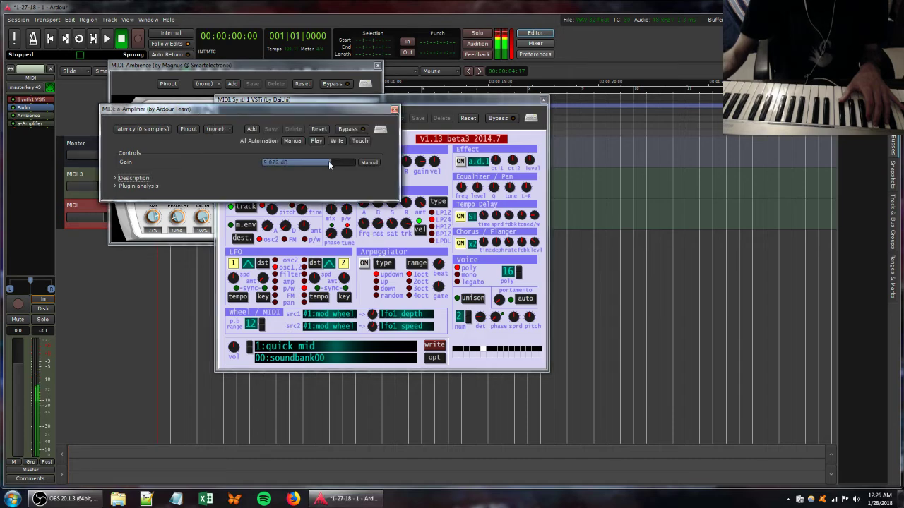
Raise the a-Amplifier gain to about 11 dB and adjust the Synth1 filter's release, saturation, key tracking and resonance.
{"action": "left_click_drag", "start_coordinate": [329, 162], "coordinate": [335, 164]}
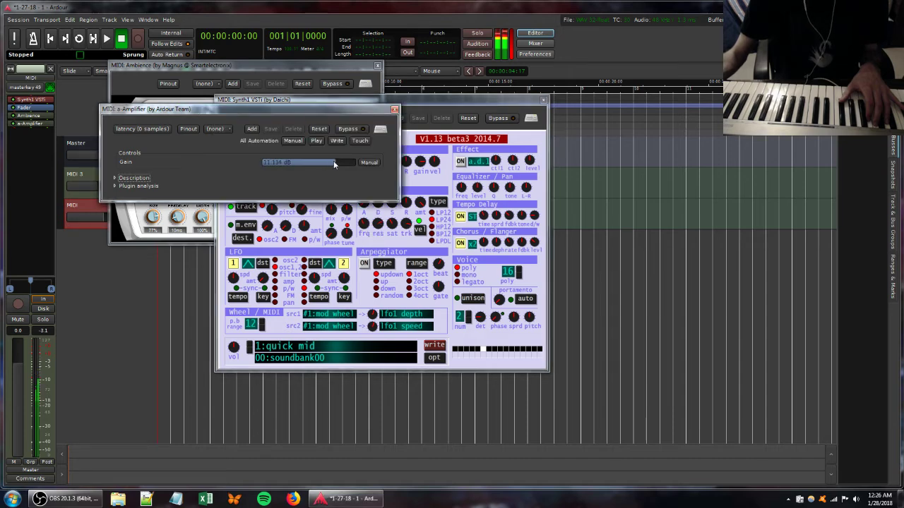
{"action": "left_click", "coordinate": [400, 208]}
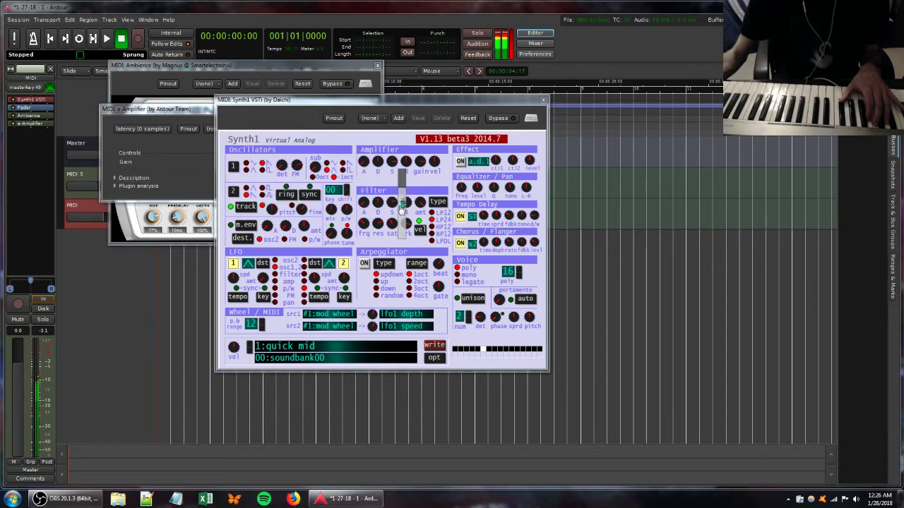
{"action": "left_click", "coordinate": [389, 208]}
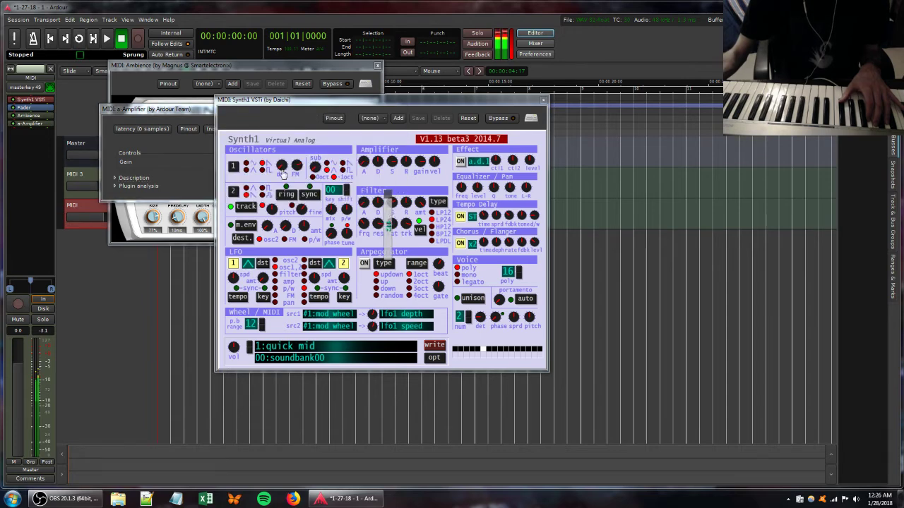
{"action": "left_click", "coordinate": [404, 229]}
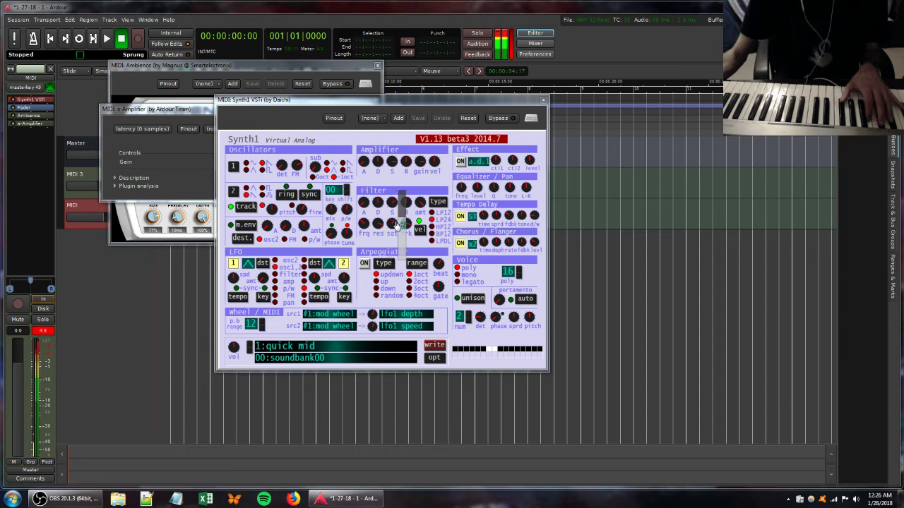
{"action": "left_click_drag", "start_coordinate": [403, 225], "coordinate": [400, 241]}
{"action": "left_click_drag", "start_coordinate": [377, 227], "coordinate": [372, 235]}
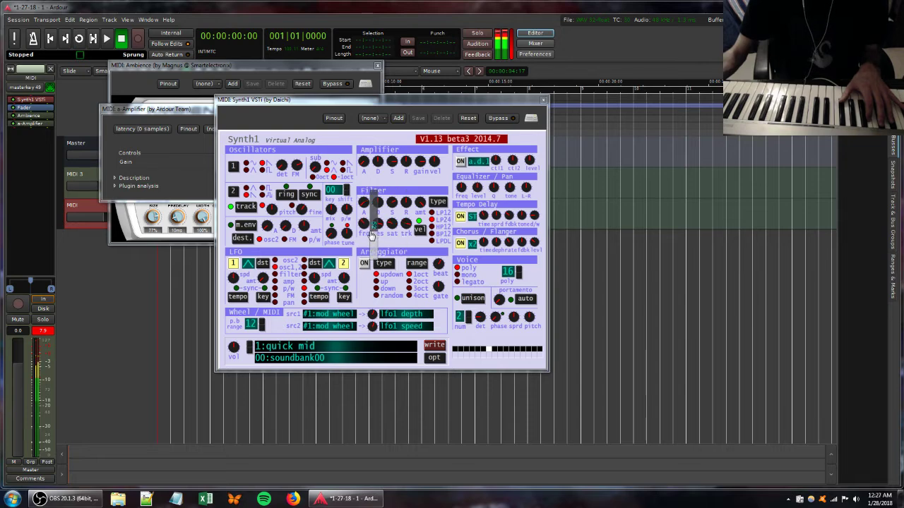
Set Ambience's dry level to about -1.6 dB and its wet level to about -17.2 dB on the new MIDI track.
{"action": "double_click", "coordinate": [31, 117]}
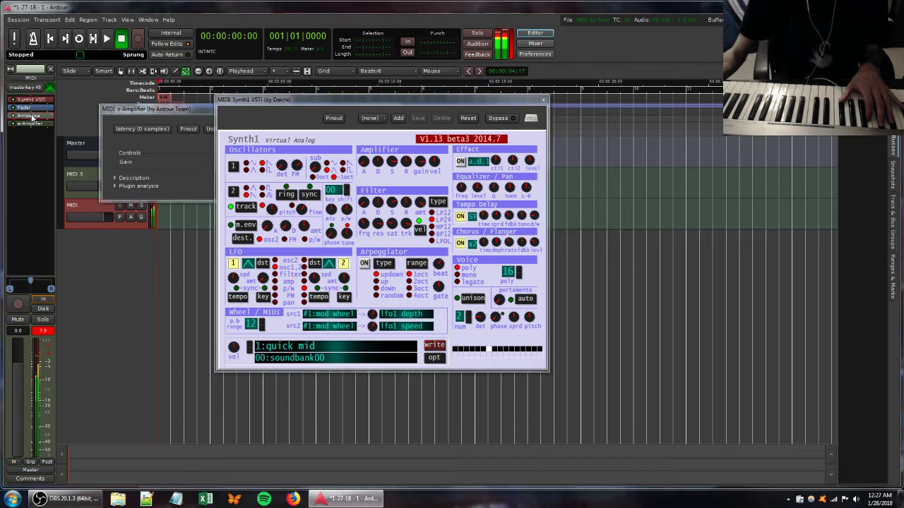
{"action": "double_click", "coordinate": [31, 117]}
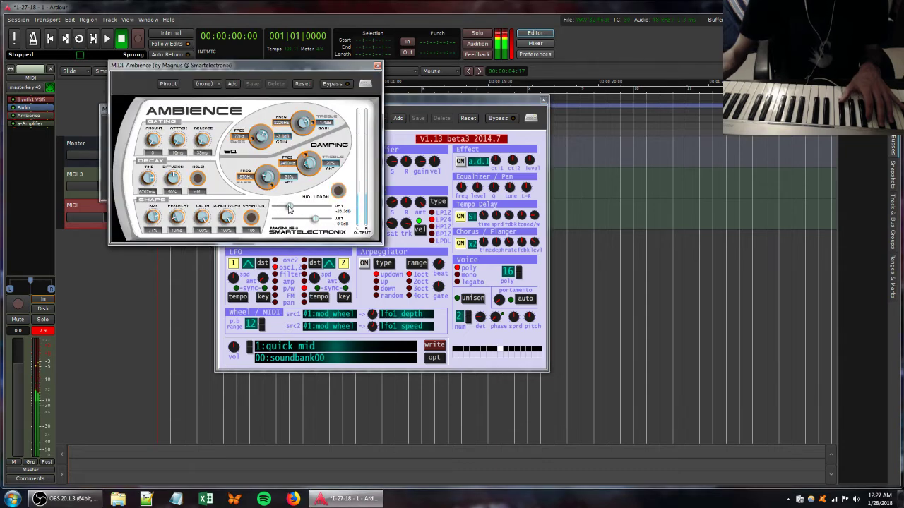
{"action": "mouse_move", "coordinate": [289, 209]}
{"action": "left_mouse_down"}
{"action": "mouse_move", "coordinate": [312, 209]}
{"action": "mouse_move", "coordinate": [295, 223]}
{"action": "left_mouse_up"}
Add the EasyQ equalizer after a-Amplifier on the new MIDI track and insert a band that boosts the high frequencies.
{"action": "right_click", "coordinate": [23, 143]}
{"action": "mouse_move", "coordinate": [71, 144]}
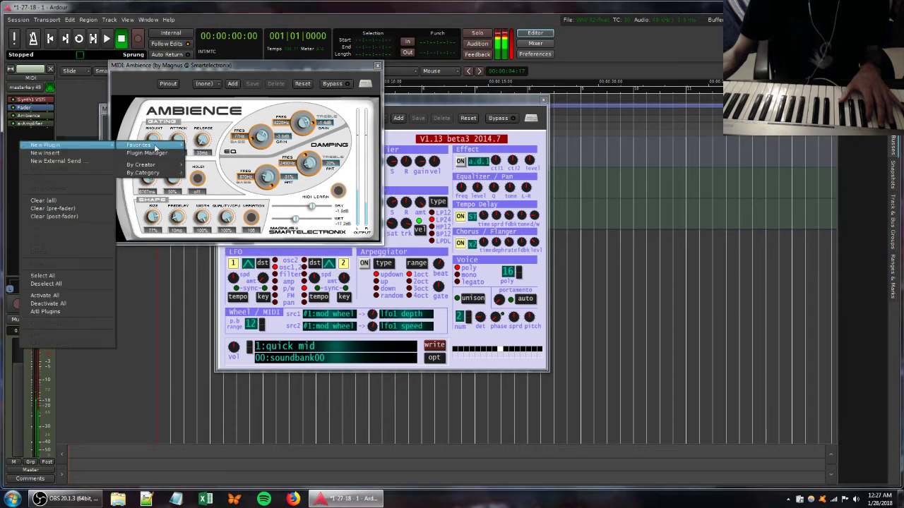
{"action": "mouse_move", "coordinate": [156, 147]}
{"action": "left_click", "coordinate": [212, 200]}
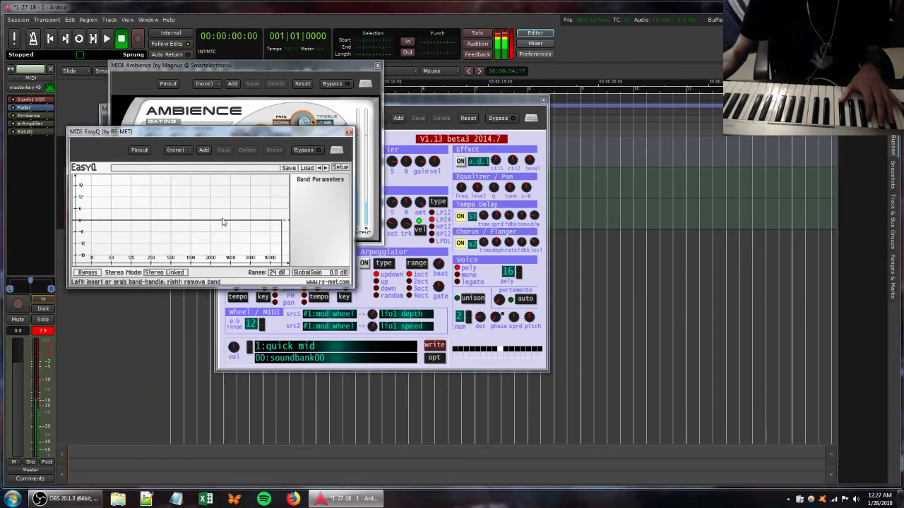
{"action": "left_click_drag", "start_coordinate": [222, 223], "coordinate": [239, 187]}
Adjust the Synth1 filter's key tracking and frequency, and set Ambience's dry level to about -40.3 dB and wet level to about -6.8 dB.
{"action": "left_click", "coordinate": [435, 101]}
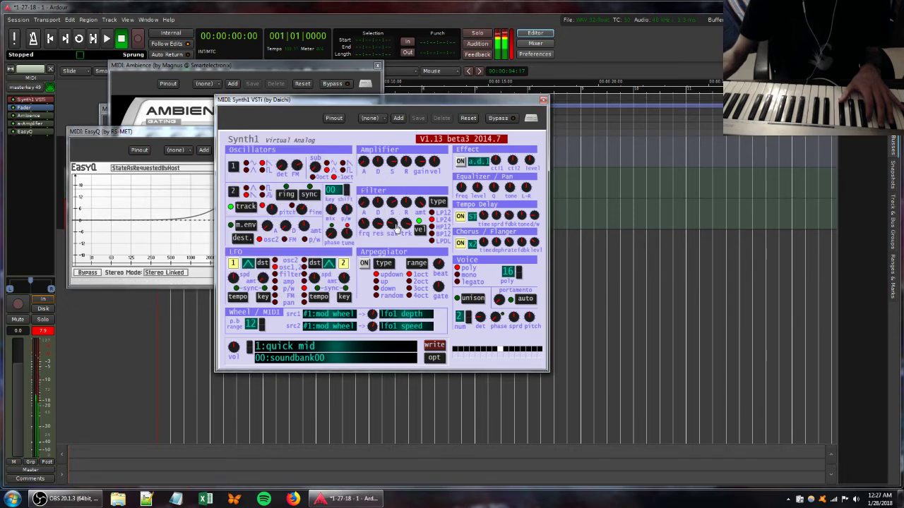
{"action": "left_click_drag", "start_coordinate": [397, 228], "coordinate": [401, 239]}
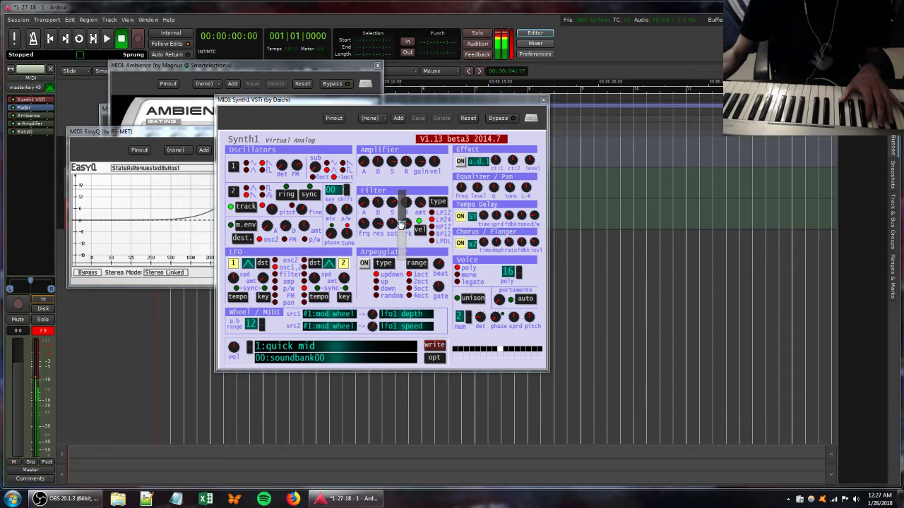
{"action": "mouse_move", "coordinate": [368, 229]}
{"action": "left_mouse_down"}
{"action": "mouse_move", "coordinate": [385, 240]}
{"action": "mouse_move", "coordinate": [378, 229]}
{"action": "left_mouse_up"}
{"action": "left_click", "coordinate": [199, 64]}
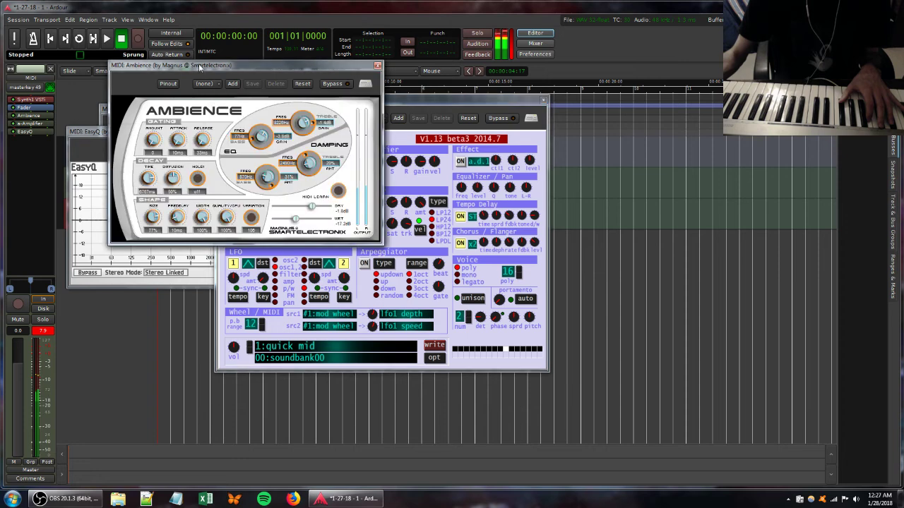
{"action": "mouse_move", "coordinate": [295, 220]}
{"action": "left_mouse_down"}
{"action": "mouse_move", "coordinate": [306, 220]}
{"action": "mouse_move", "coordinate": [282, 209]}
{"action": "left_mouse_up"}
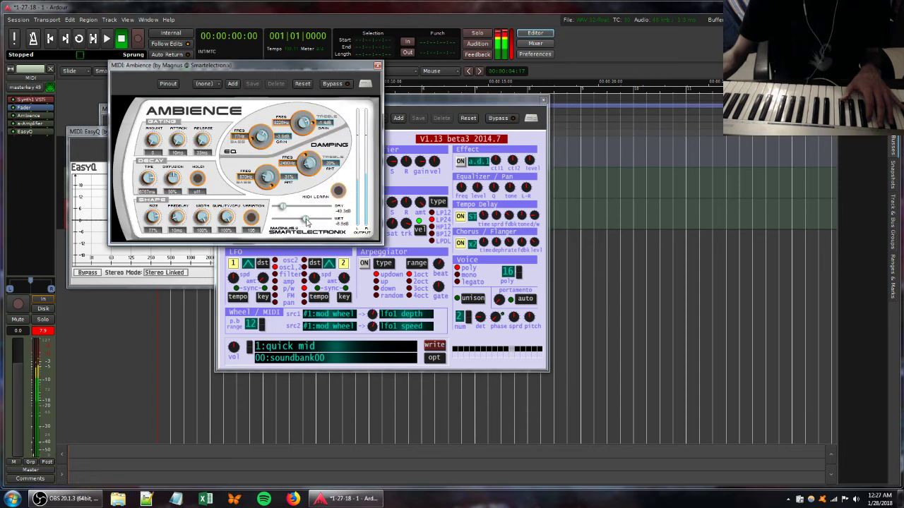
Adjust the Synth1 filter's release and resonance, oscillator 1's FM and detune, and the amplifier envelope's attack and decay.
{"action": "left_click", "coordinate": [408, 101]}
{"action": "left_click_drag", "start_coordinate": [401, 204], "coordinate": [378, 237]}
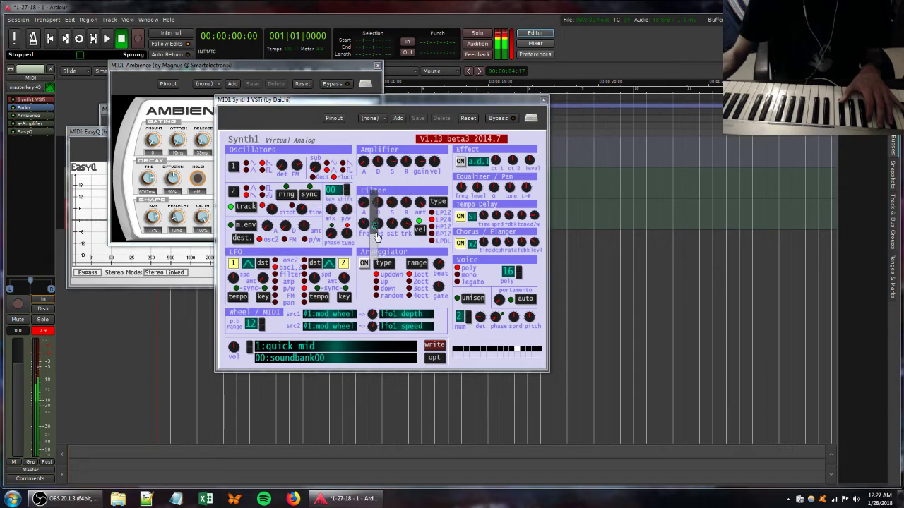
{"action": "left_click_drag", "start_coordinate": [419, 198], "coordinate": [379, 215]}
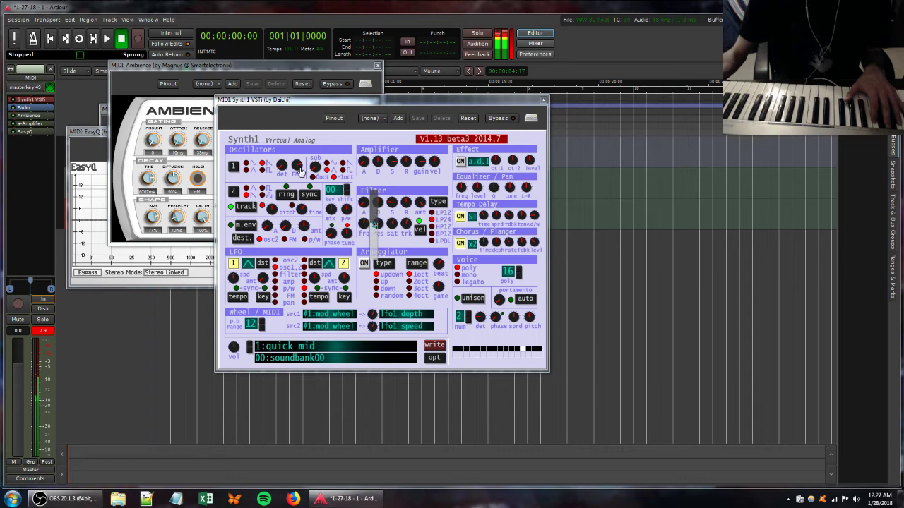
{"action": "left_click_drag", "start_coordinate": [300, 172], "coordinate": [305, 205]}
{"action": "left_click_drag", "start_coordinate": [286, 176], "coordinate": [292, 198]}
{"action": "left_click_drag", "start_coordinate": [367, 162], "coordinate": [378, 202]}
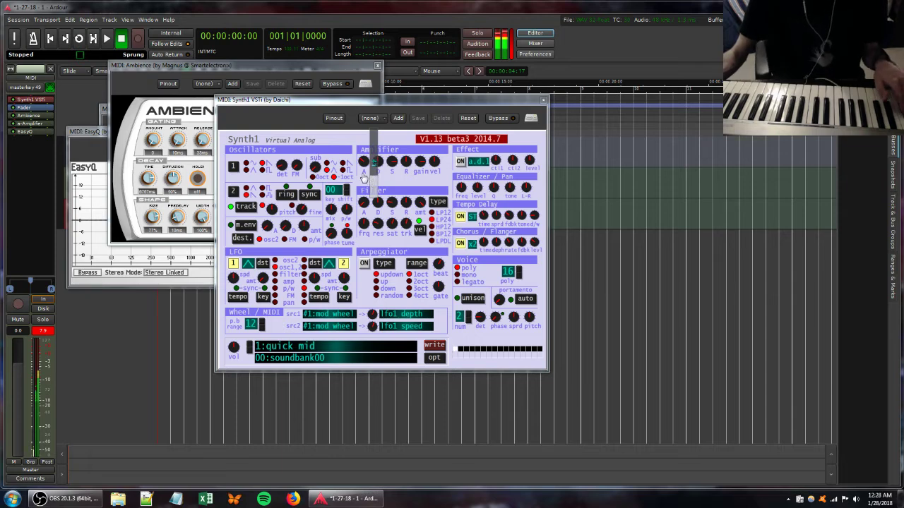
{"action": "left_click", "coordinate": [376, 225]}
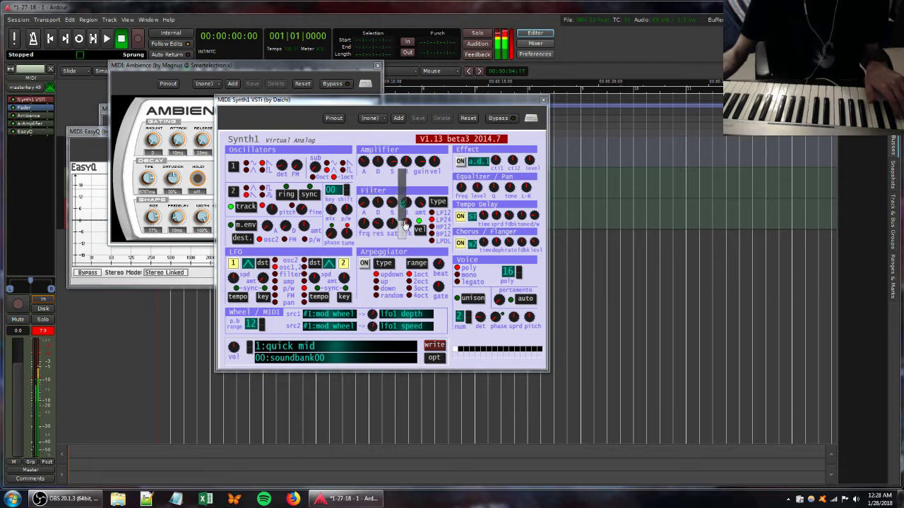
Shift EasyQ's high boost down to about 2 kHz and adjust the Synth1 filter's resonance, saturation and key tracking.
{"action": "left_click", "coordinate": [99, 133]}
{"action": "left_click_drag", "start_coordinate": [241, 190], "coordinate": [214, 197]}
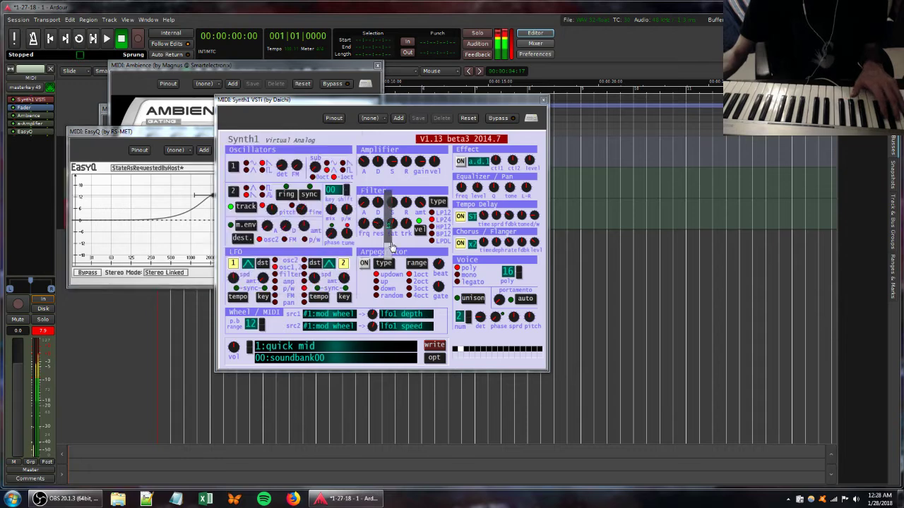
{"action": "left_click", "coordinate": [379, 224]}
{"action": "left_click_drag", "start_coordinate": [390, 226], "coordinate": [391, 236]}
{"action": "left_click_drag", "start_coordinate": [406, 224], "coordinate": [376, 224]}
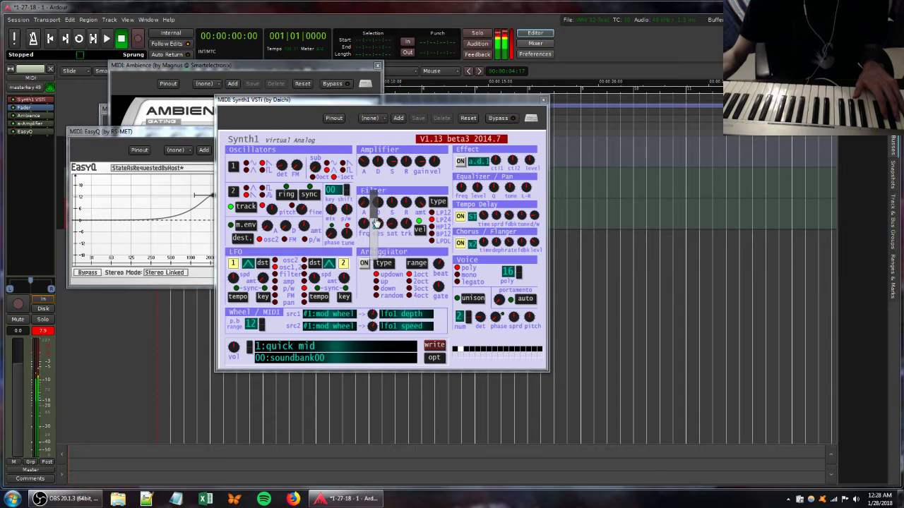
{"action": "left_click", "coordinate": [420, 226]}
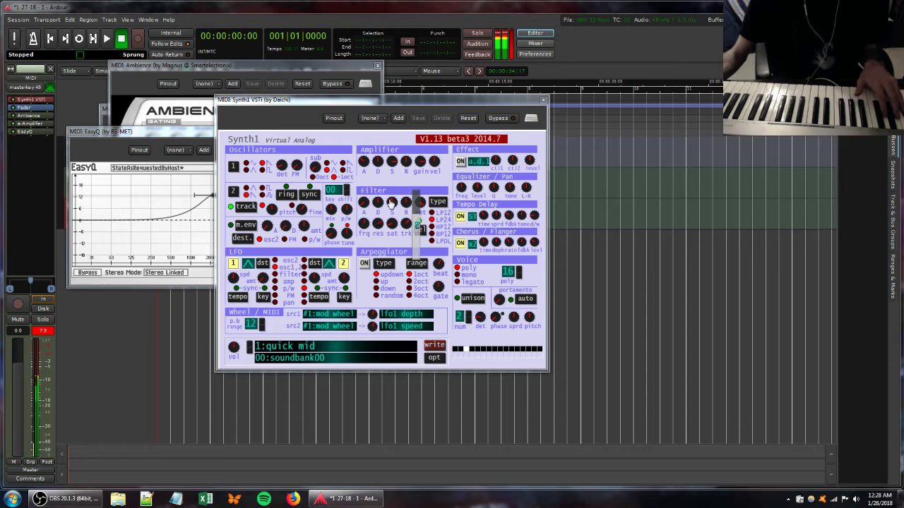
Adjust the amplifier envelope's decay and the filter's release and saturation in the new track's Synth1.
{"action": "left_click_drag", "start_coordinate": [378, 164], "coordinate": [376, 176]}
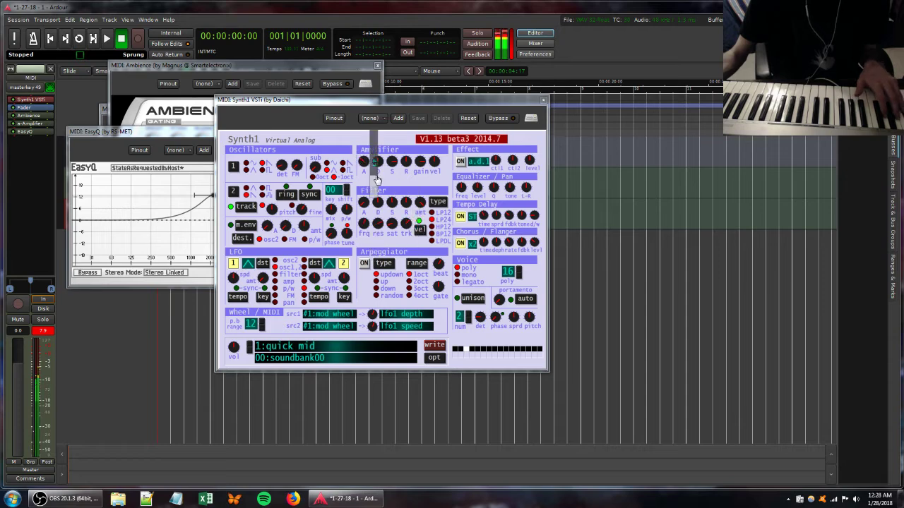
{"action": "left_click", "coordinate": [401, 201]}
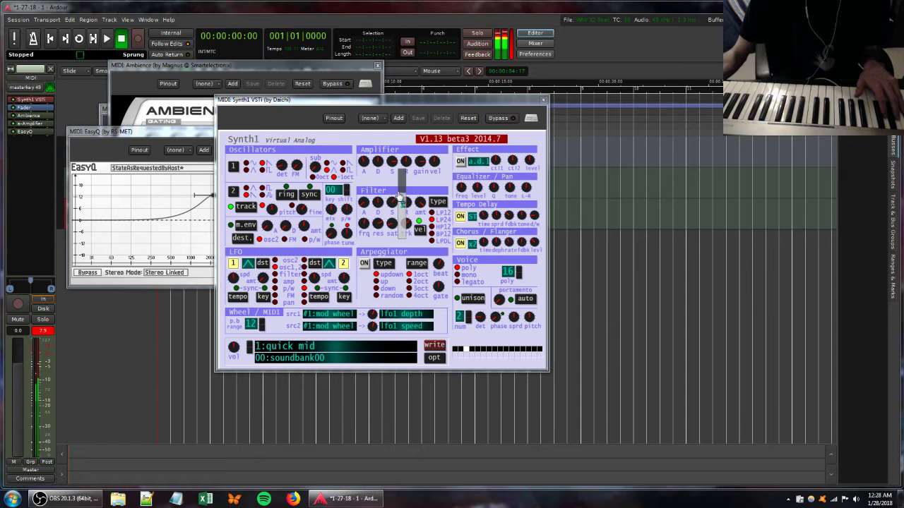
{"action": "left_click", "coordinate": [308, 182]}
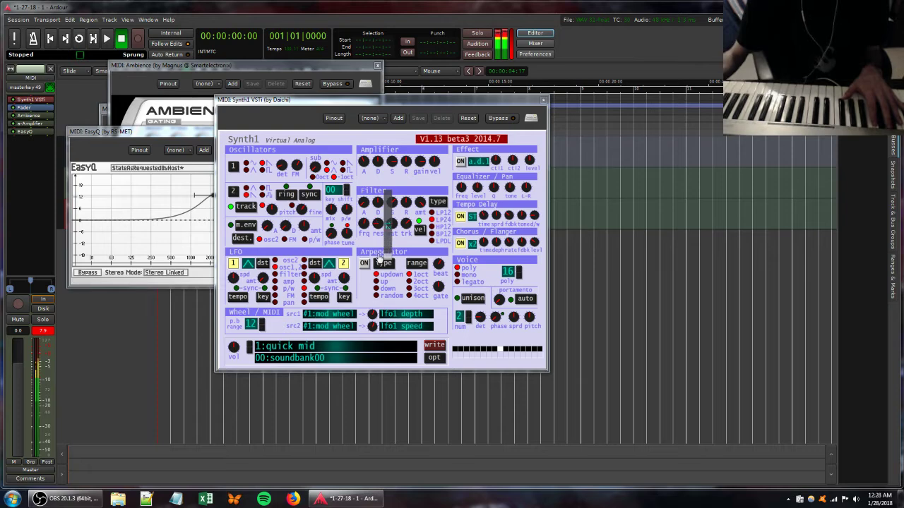
Set Ambience's dry level to -inf dB and its wet level to about -4.6 dB, and adjust the Synth1 filter's decay and resonance.
{"action": "left_click", "coordinate": [288, 69]}
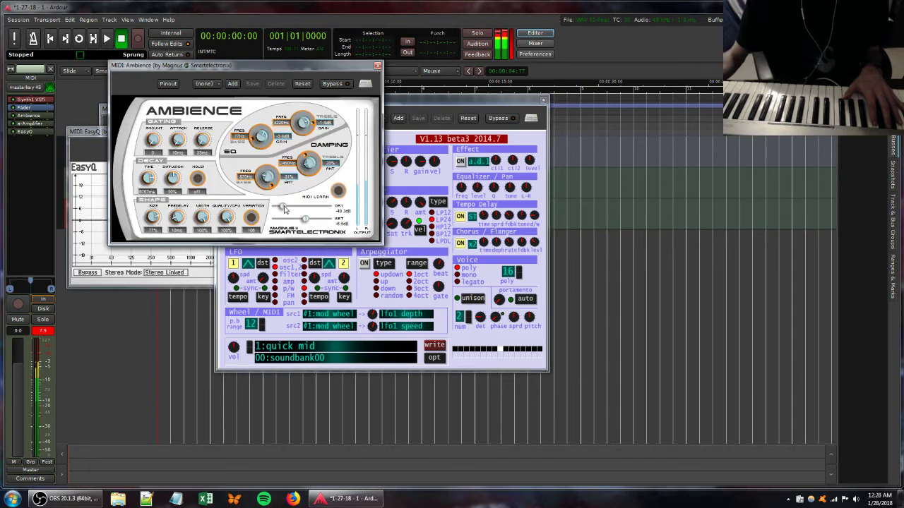
{"action": "left_click_drag", "start_coordinate": [285, 209], "coordinate": [271, 208]}
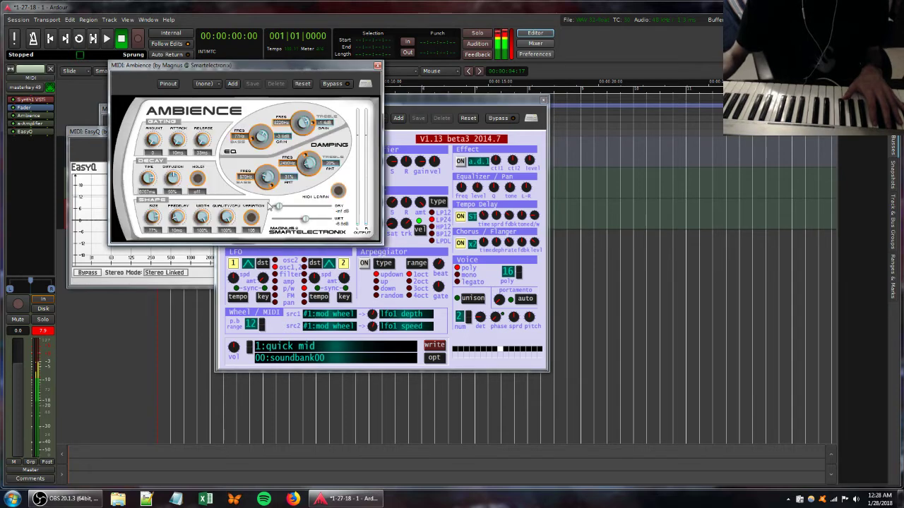
{"action": "left_click", "coordinate": [409, 103]}
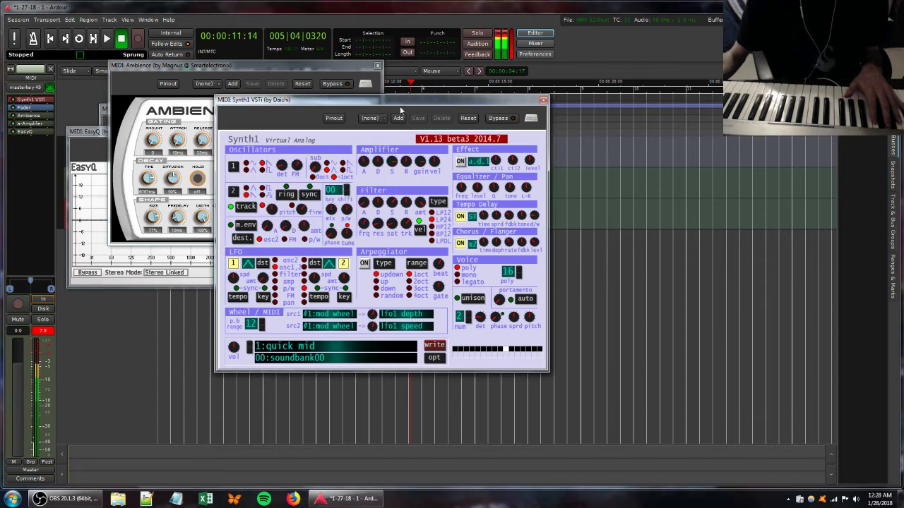
{"action": "left_click_drag", "start_coordinate": [380, 205], "coordinate": [377, 226]}
{"action": "left_click", "coordinate": [128, 116]}
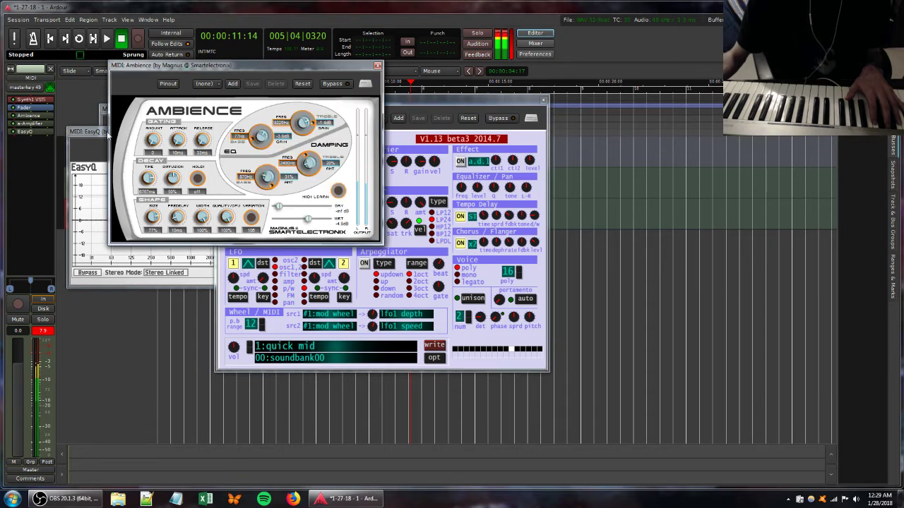
Reshape the EasyQ band peak slightly and adjust the Synth1 filter's release.
{"action": "left_click", "coordinate": [91, 169]}
{"action": "mouse_move", "coordinate": [215, 198]}
{"action": "left_mouse_down"}
{"action": "mouse_move", "coordinate": [240, 197]}
{"action": "mouse_move", "coordinate": [229, 193]}
{"action": "left_mouse_up"}
{"action": "left_click", "coordinate": [419, 220]}
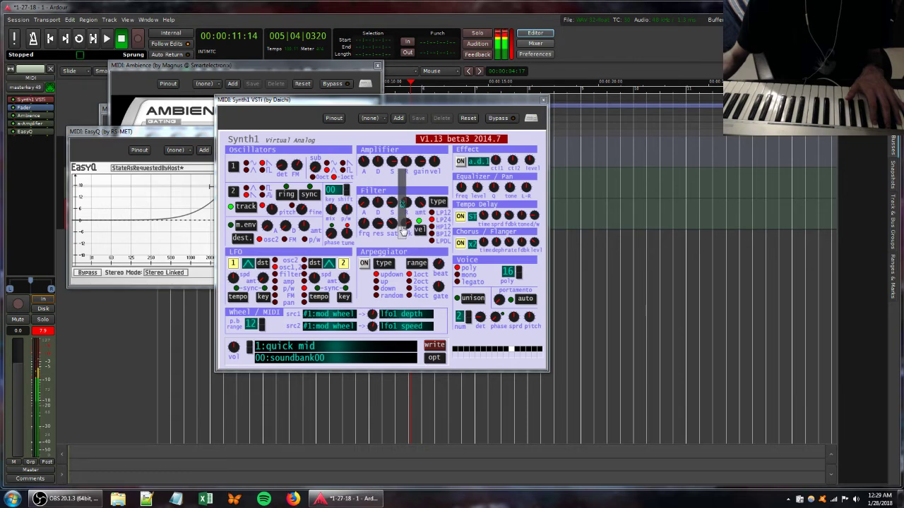
{"action": "mouse_move", "coordinate": [402, 232]}
{"action": "left_mouse_down"}
{"action": "mouse_move", "coordinate": [406, 241]}
{"action": "mouse_move", "coordinate": [407, 230]}
{"action": "left_mouse_up"}
{"action": "left_click_drag", "start_coordinate": [404, 228], "coordinate": [402, 232]}
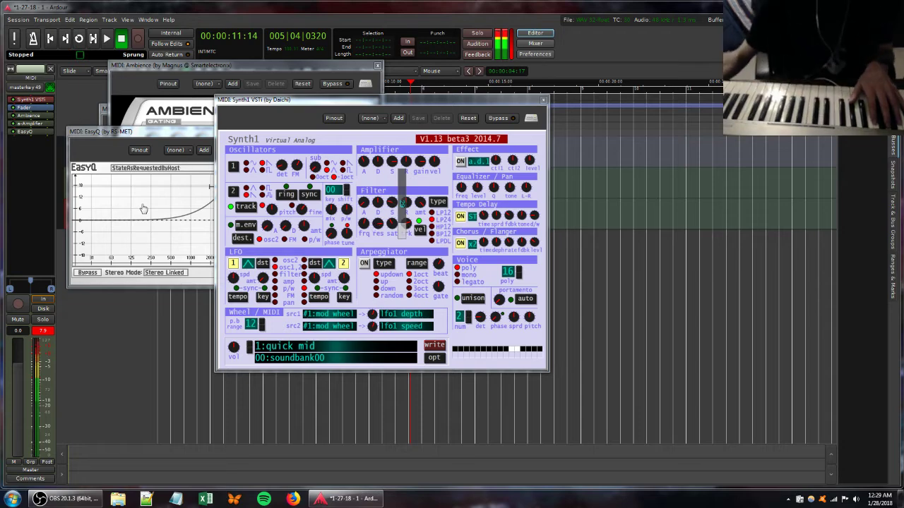
Set the Ambience reverb to about -5 dB dry and -14 dB wet, and readjust the Synth1 filter's release.
{"action": "left_click", "coordinate": [213, 65]}
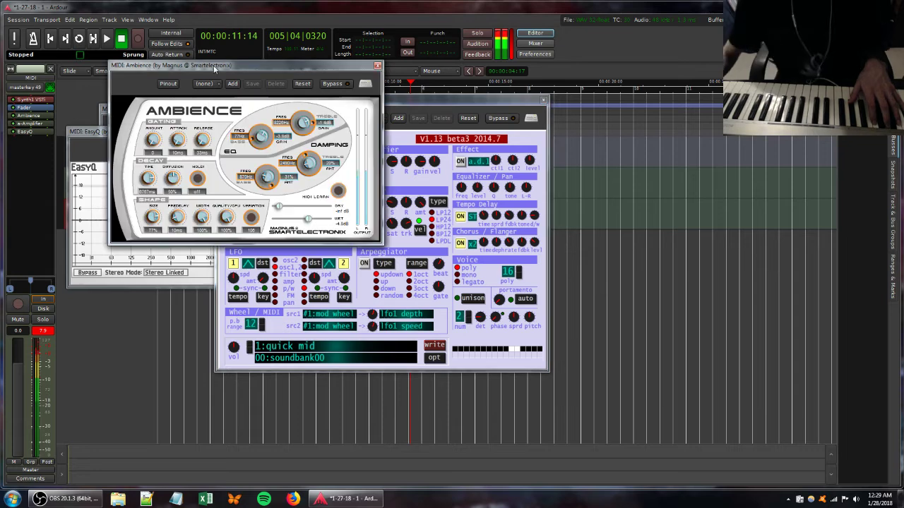
{"action": "left_click_drag", "start_coordinate": [285, 211], "coordinate": [308, 208]}
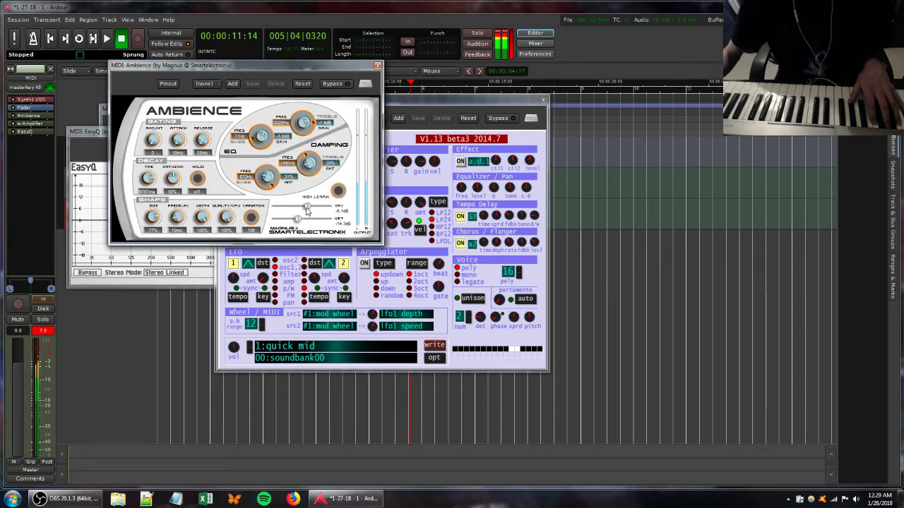
{"action": "left_click", "coordinate": [401, 139]}
{"action": "left_click_drag", "start_coordinate": [405, 204], "coordinate": [401, 224]}
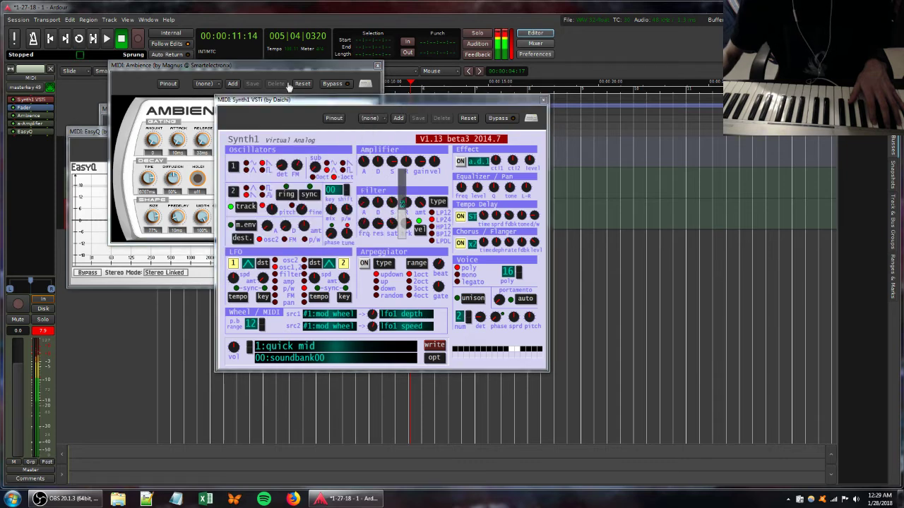
Raise the Ambience reverb's wet level and return to the Synth1 editor.
{"action": "left_click", "coordinate": [274, 64]}
{"action": "left_click_drag", "start_coordinate": [298, 219], "coordinate": [309, 219]}
{"action": "left_click", "coordinate": [432, 106]}
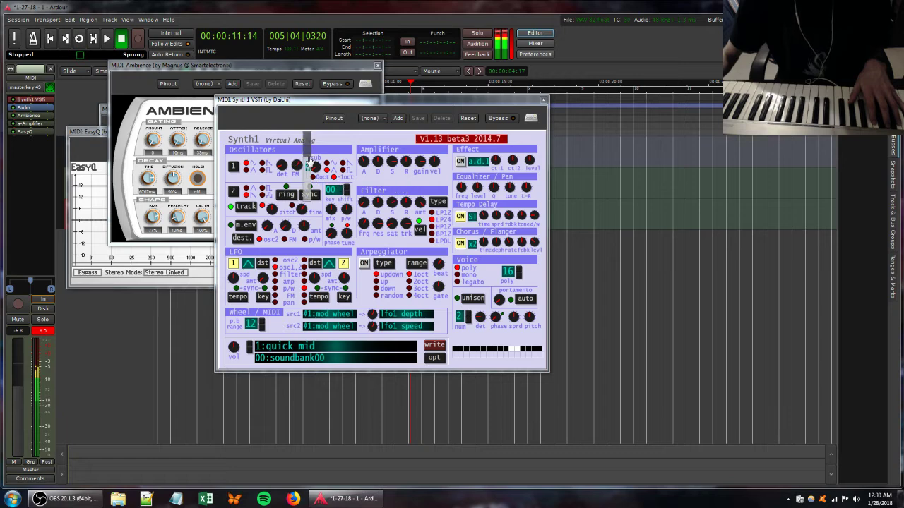
Disconnect the masterkey 49 keyboard from the MIDI track's input.
{"action": "left_click", "coordinate": [20, 87]}
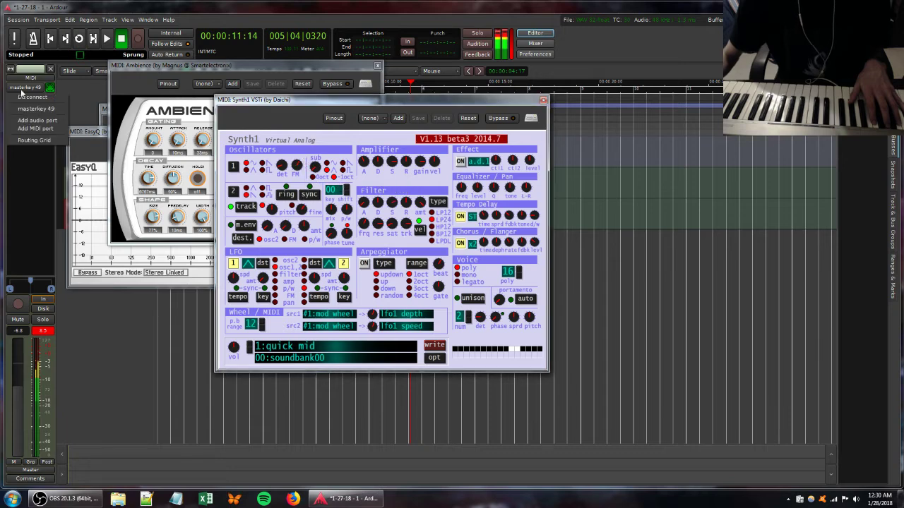
{"action": "left_click", "coordinate": [27, 96]}
Add two EasyQ boosts: about 5.6 dB at 10298 Hz and about 16.2 dB at 349 Hz.
{"action": "left_click", "coordinate": [96, 133]}
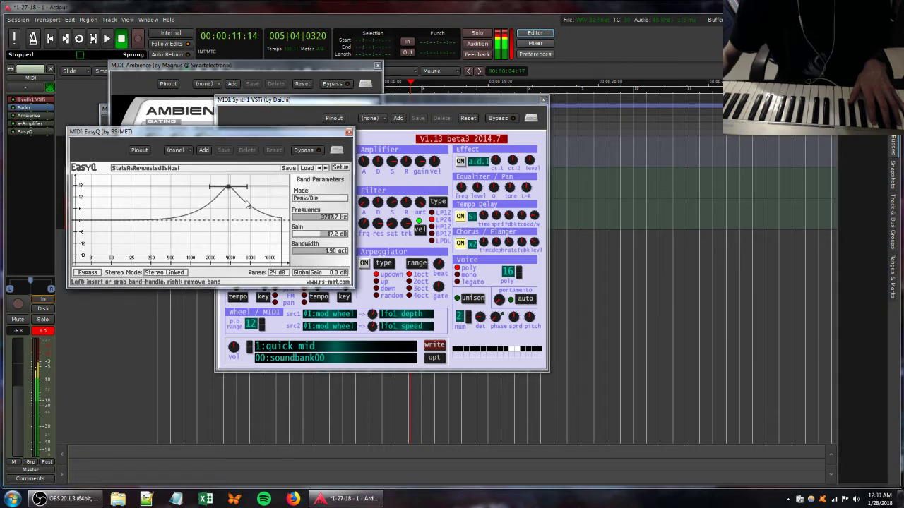
{"action": "mouse_move", "coordinate": [247, 204]}
{"action": "left_mouse_down"}
{"action": "mouse_move", "coordinate": [240, 197]}
{"action": "mouse_move", "coordinate": [259, 210]}
{"action": "left_mouse_up"}
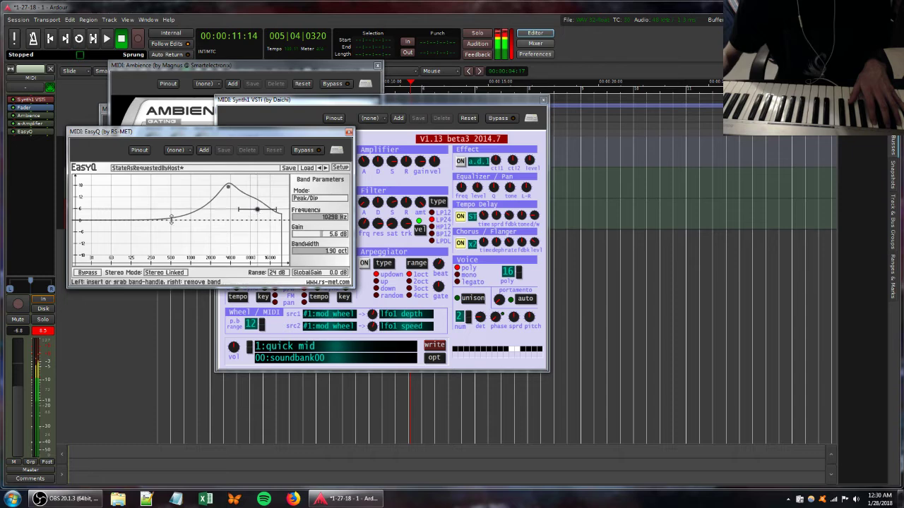
{"action": "left_click_drag", "start_coordinate": [168, 220], "coordinate": [162, 190]}
Adjust the Synth1 filter's saturation, release and resonance.
{"action": "left_click", "coordinate": [381, 224]}
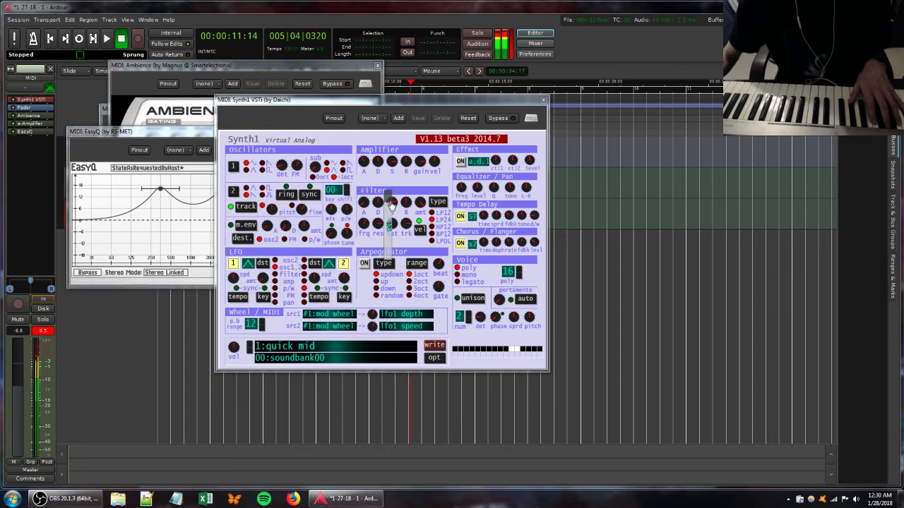
{"action": "mouse_move", "coordinate": [387, 220]}
{"action": "left_mouse_down"}
{"action": "mouse_move", "coordinate": [380, 233]}
{"action": "mouse_move", "coordinate": [379, 222]}
{"action": "left_mouse_up"}
{"action": "mouse_move", "coordinate": [401, 188]}
{"action": "left_mouse_down"}
{"action": "mouse_move", "coordinate": [400, 210]}
{"action": "mouse_move", "coordinate": [398, 191]}
{"action": "left_mouse_up"}
{"action": "left_click_drag", "start_coordinate": [377, 225], "coordinate": [370, 235]}
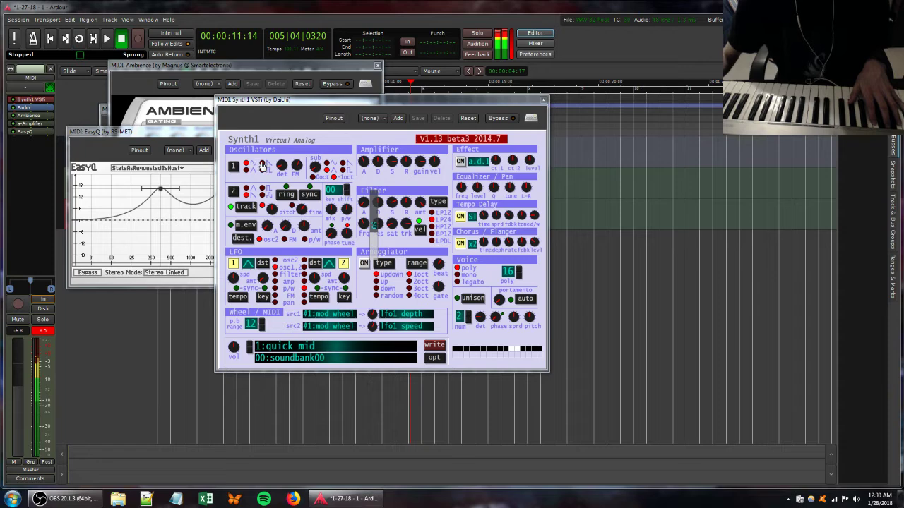
Lower the MIDI 3 track's fader to -45.7 dB and remove the track from the session.
{"action": "left_click", "coordinate": [110, 131]}
{"action": "left_click", "coordinate": [87, 176]}
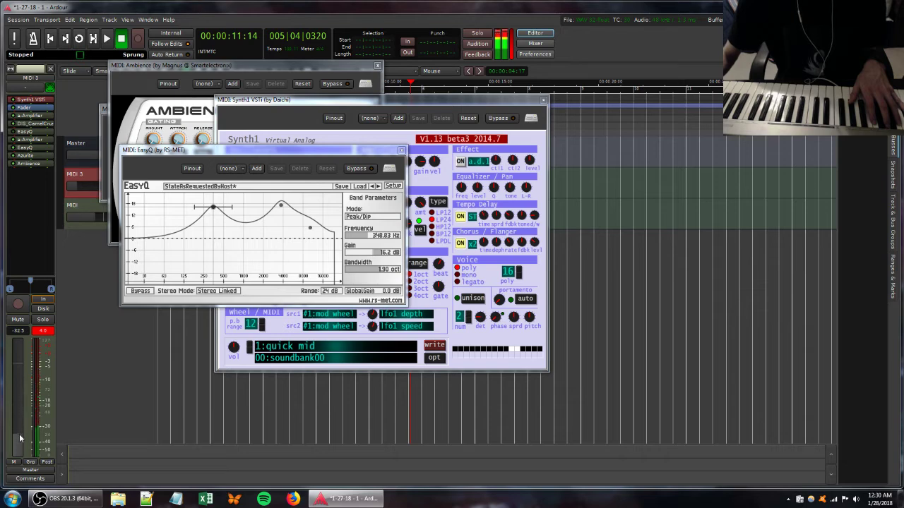
{"action": "left_click_drag", "start_coordinate": [20, 445], "coordinate": [21, 447]}
{"action": "right_click", "coordinate": [88, 177]}
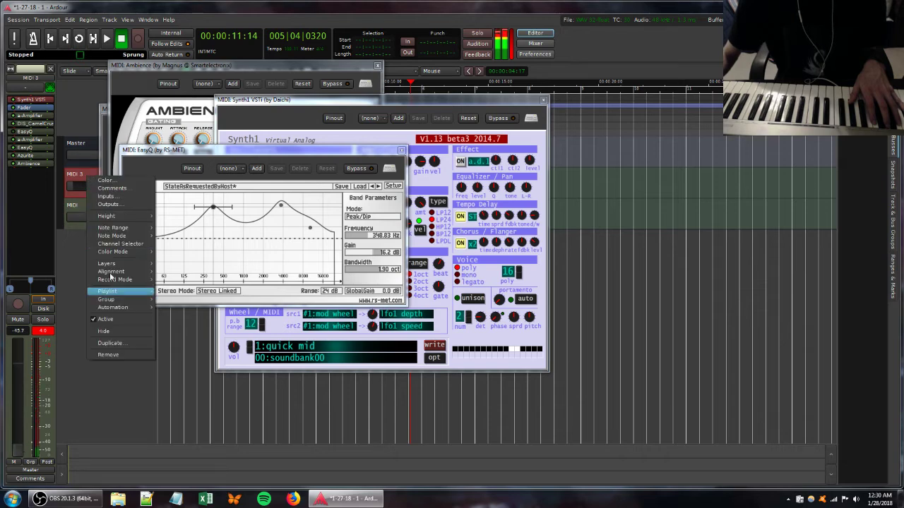
{"action": "left_click", "coordinate": [107, 355]}
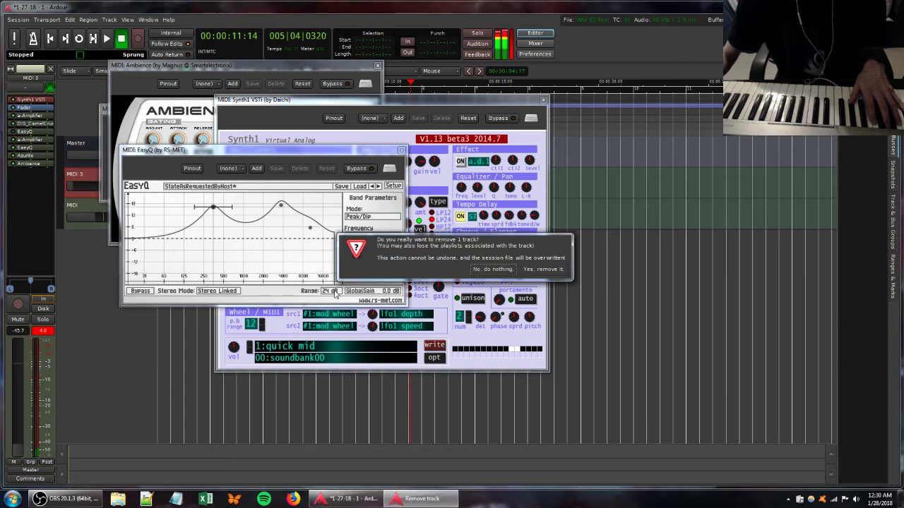
{"action": "left_click", "coordinate": [542, 269]}
Adjust the Synth1 filter envelope and cut the Ambience reverb's dry level to about -64 dB.
{"action": "left_click", "coordinate": [416, 101]}
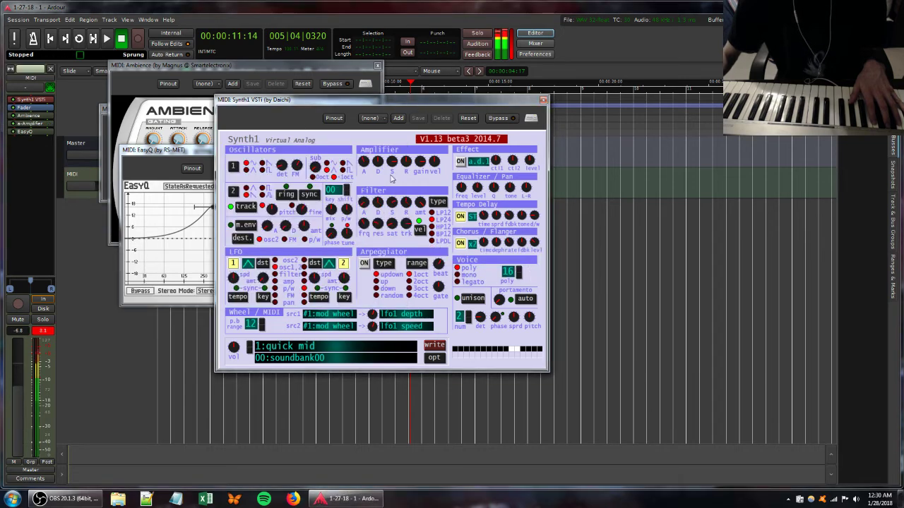
{"action": "mouse_move", "coordinate": [390, 205]}
{"action": "left_mouse_down"}
{"action": "mouse_move", "coordinate": [401, 189]}
{"action": "mouse_move", "coordinate": [398, 208]}
{"action": "left_mouse_up"}
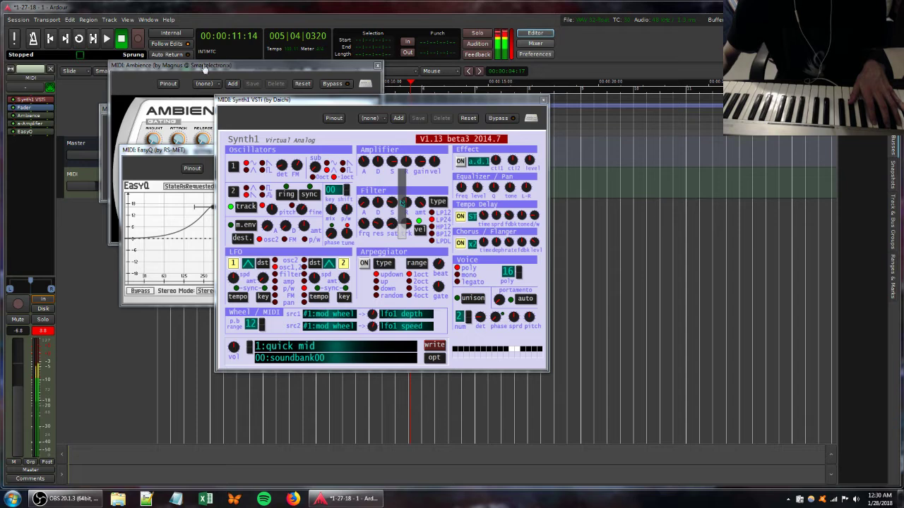
{"action": "left_click", "coordinate": [205, 127]}
{"action": "left_click_drag", "start_coordinate": [309, 208], "coordinate": [281, 210]}
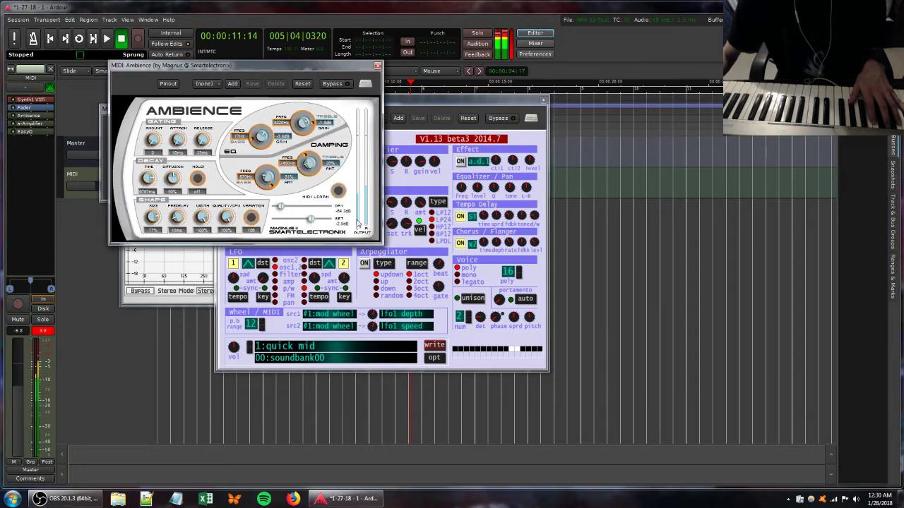
Set the MIDI track's fader to -15.4 dB and adjust the Synth1 filter's saturation and release.
{"action": "left_click", "coordinate": [415, 232]}
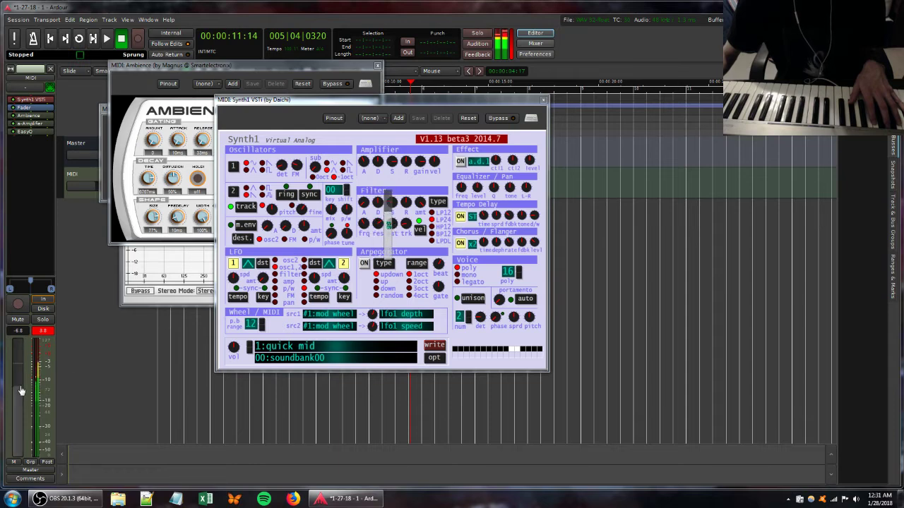
{"action": "left_click_drag", "start_coordinate": [21, 388], "coordinate": [20, 408]}
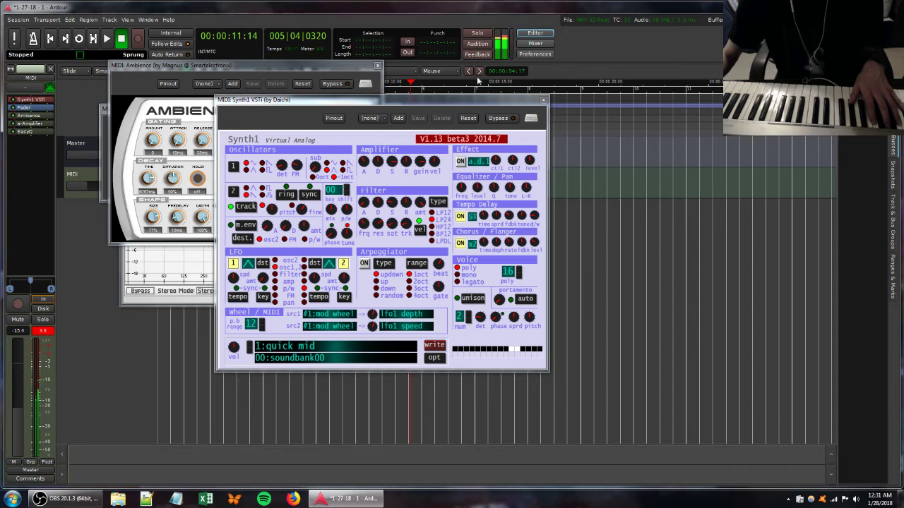
{"action": "left_click_drag", "start_coordinate": [401, 225], "coordinate": [402, 204]}
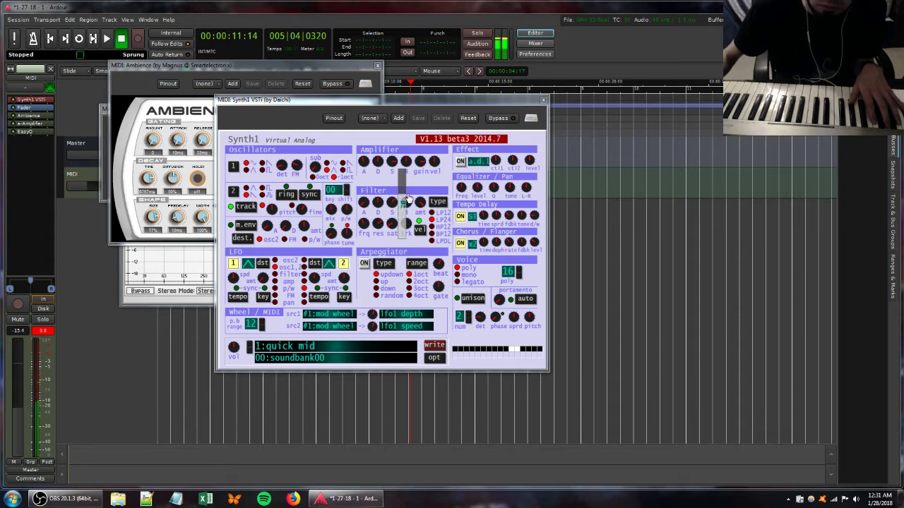
{"action": "left_click_drag", "start_coordinate": [408, 198], "coordinate": [414, 194]}
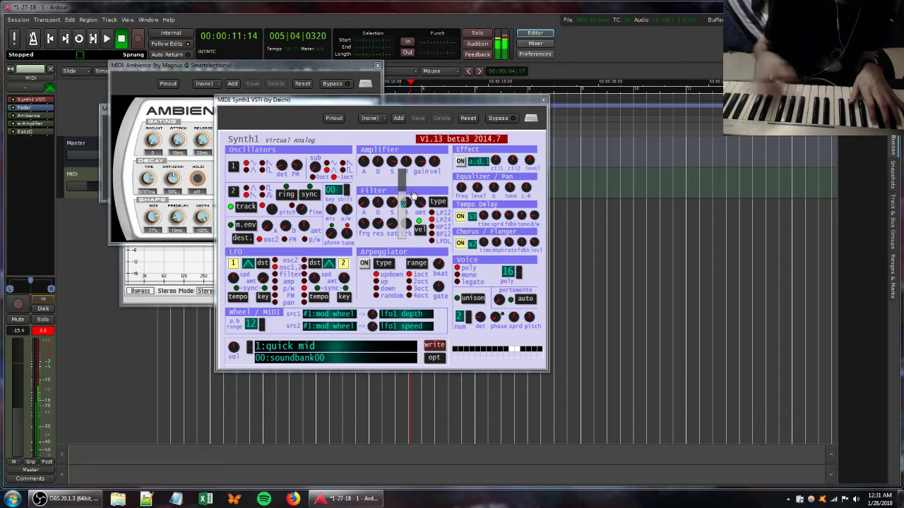
Connect the masterkey 49 keyboard to the MIDI track's input again.
{"action": "left_click", "coordinate": [34, 90]}
{"action": "left_click", "coordinate": [40, 111]}
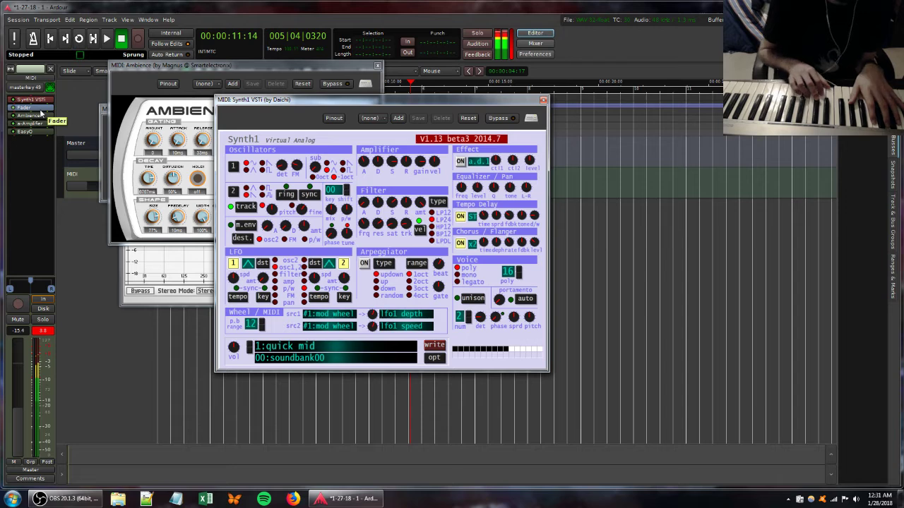
Rebalance the Ambience reverb to about -4 dB dry and -15 dB wet.
{"action": "left_click", "coordinate": [185, 66]}
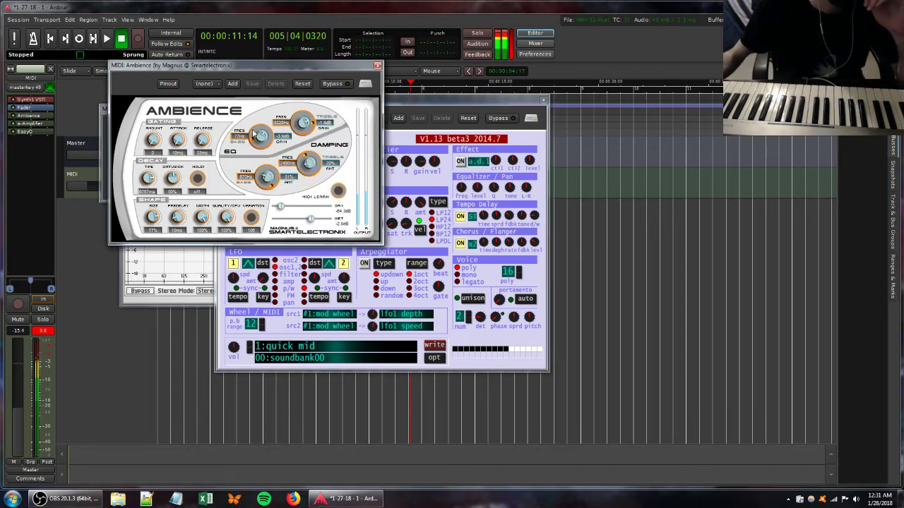
{"action": "left_click_drag", "start_coordinate": [281, 206], "coordinate": [308, 207]}
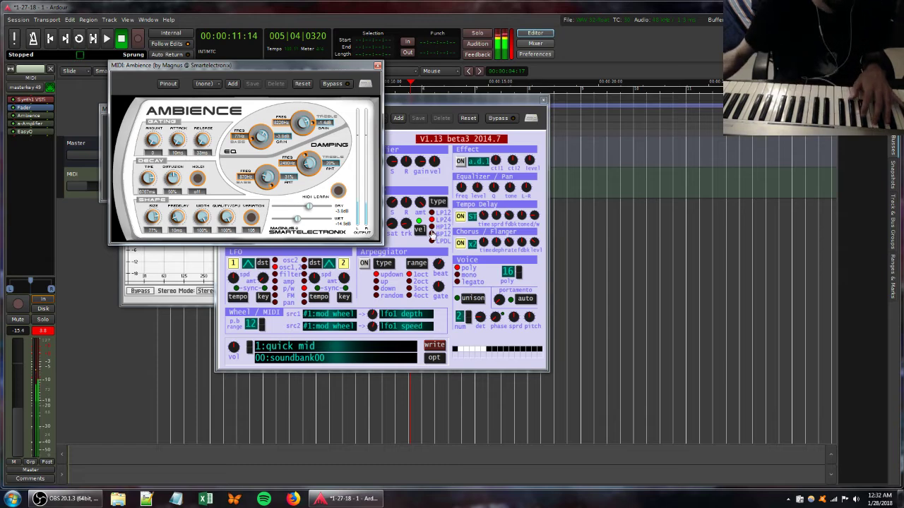
Switch Synth1's oscillator 1 to the saw wave and adjust its FM along with the filter's tracking and resonance.
{"action": "left_click", "coordinate": [401, 231]}
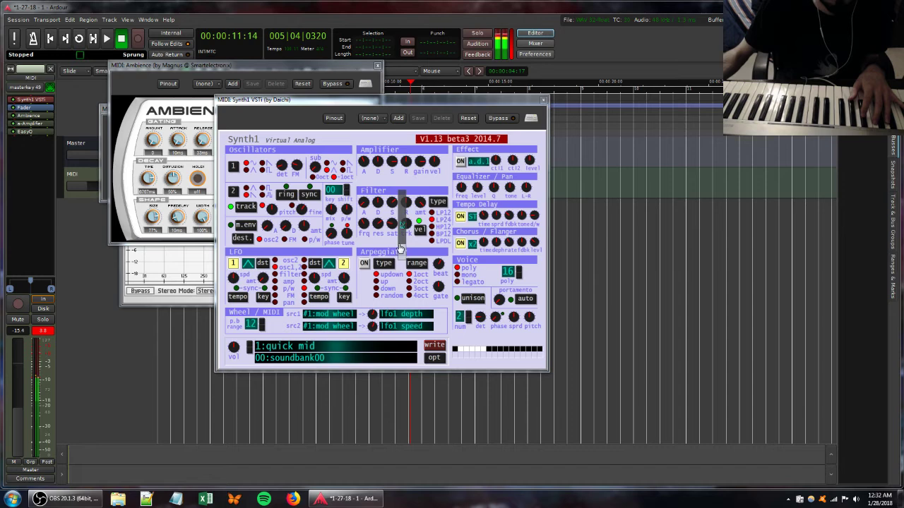
{"action": "left_click", "coordinate": [296, 169]}
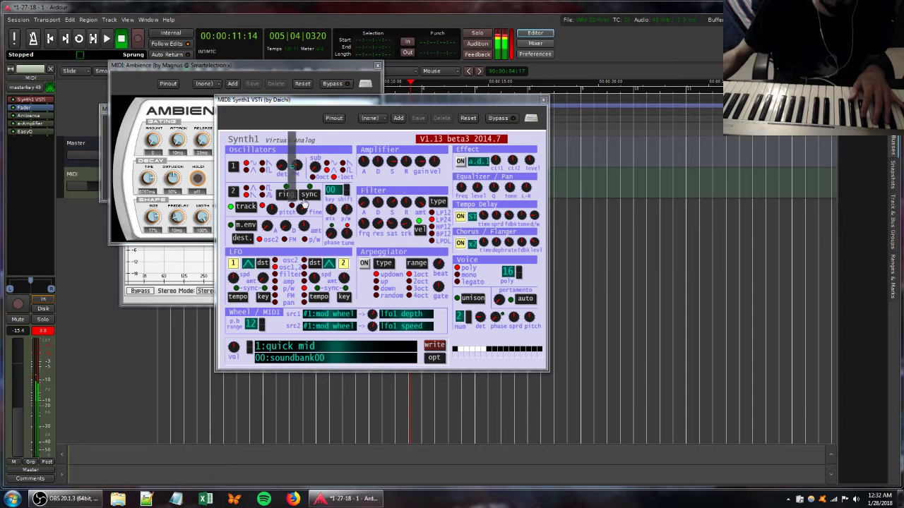
{"action": "left_click", "coordinate": [262, 165]}
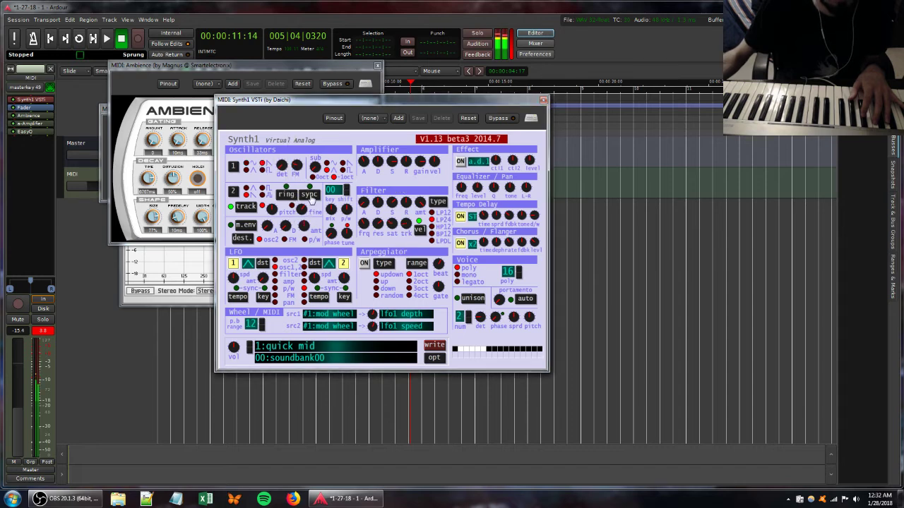
{"action": "left_click", "coordinate": [370, 233]}
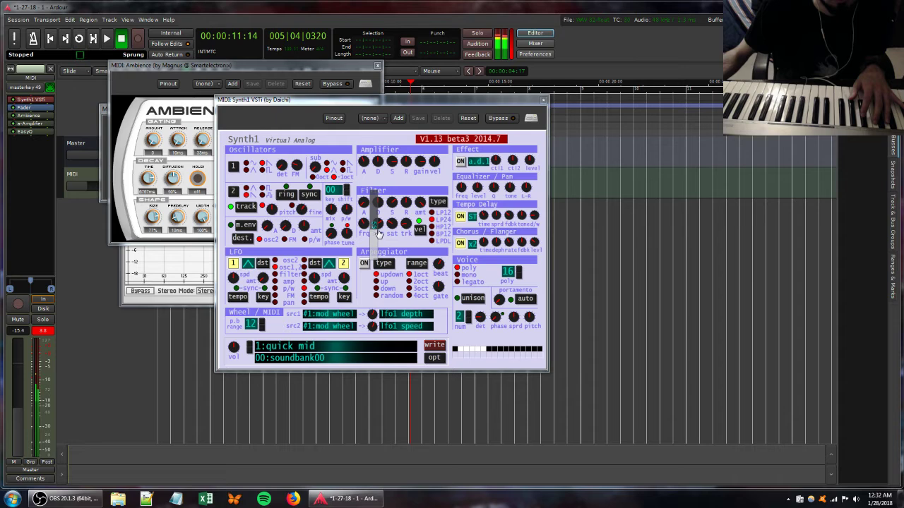
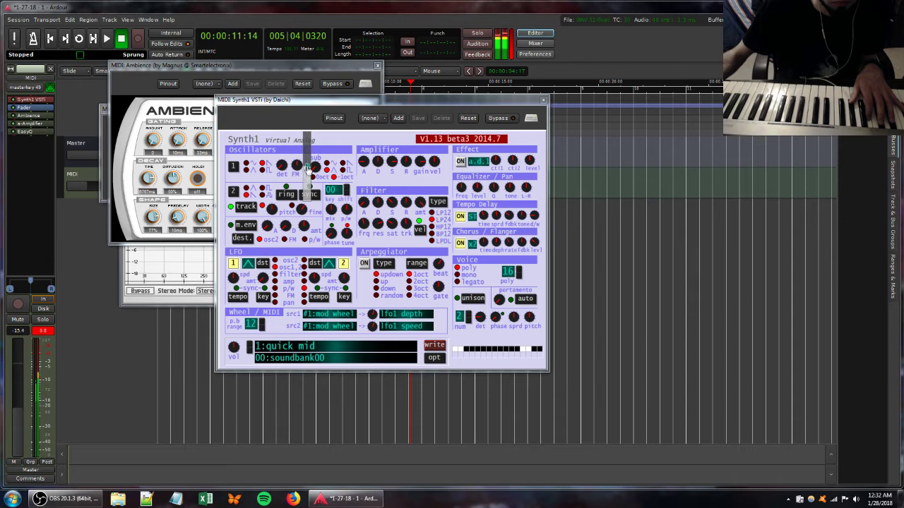
Fine-tune the Synth1 filter's resonance, saturation, release and envelope amount.
{"action": "left_click_drag", "start_coordinate": [375, 219], "coordinate": [377, 234]}
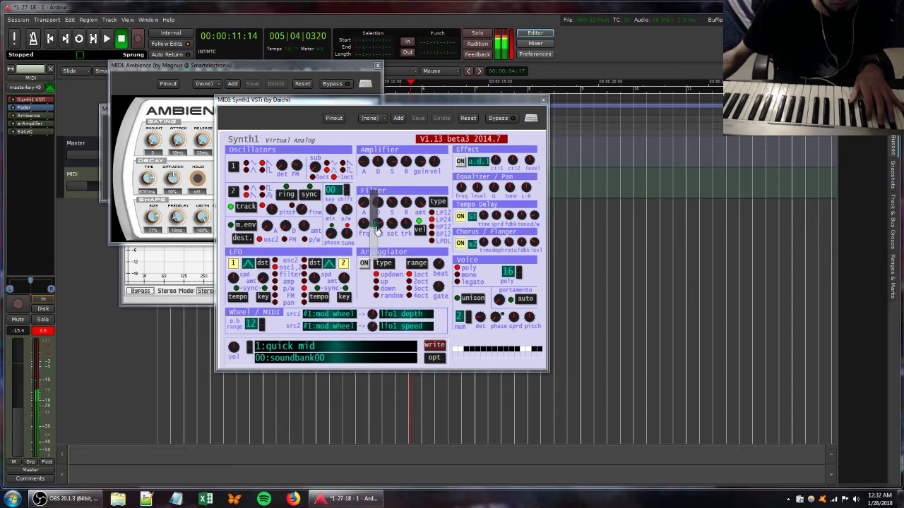
{"action": "left_click_drag", "start_coordinate": [375, 222], "coordinate": [382, 210]}
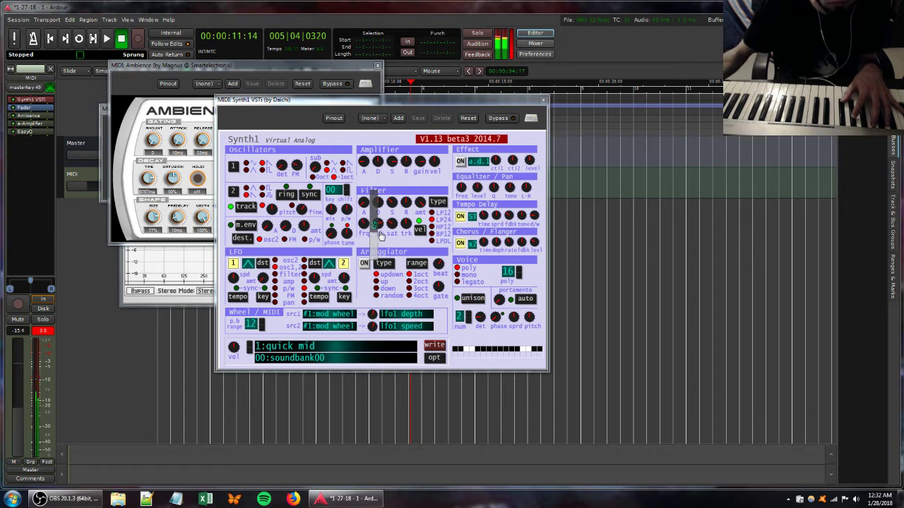
{"action": "left_click_drag", "start_coordinate": [380, 233], "coordinate": [388, 229]}
{"action": "left_click_drag", "start_coordinate": [405, 227], "coordinate": [389, 207]}
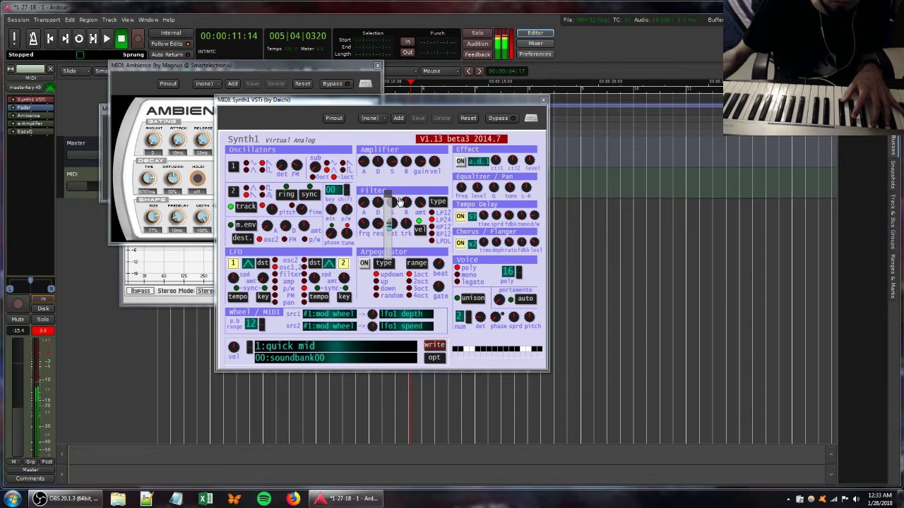
{"action": "left_click_drag", "start_coordinate": [402, 203], "coordinate": [406, 220]}
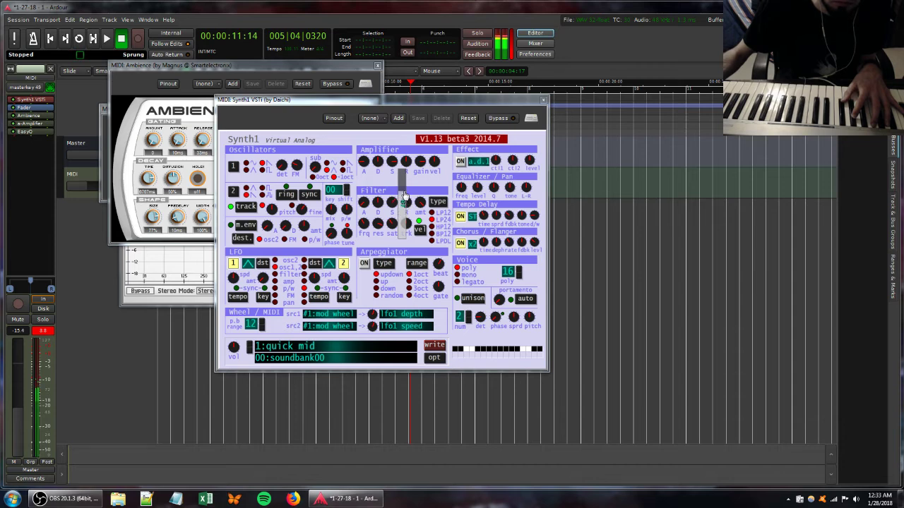
{"action": "left_click_drag", "start_coordinate": [416, 225], "coordinate": [418, 226]}
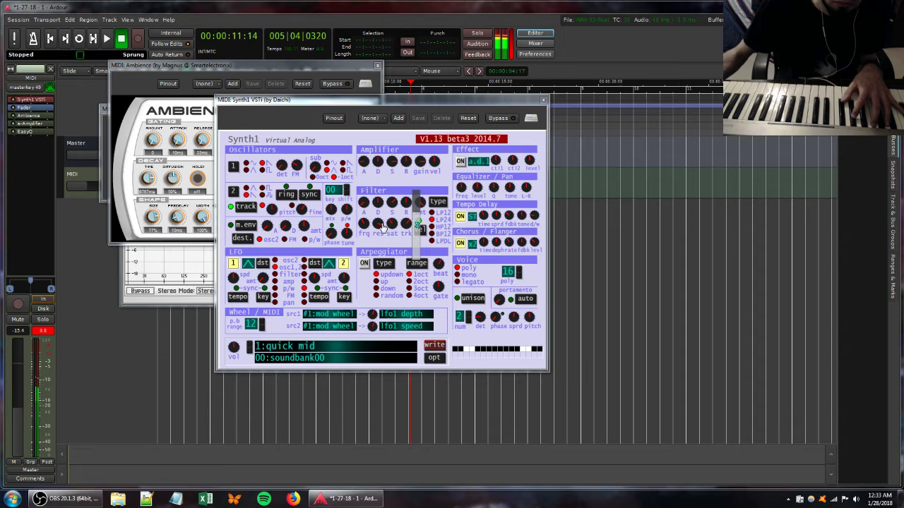
{"action": "mouse_move", "coordinate": [392, 204]}
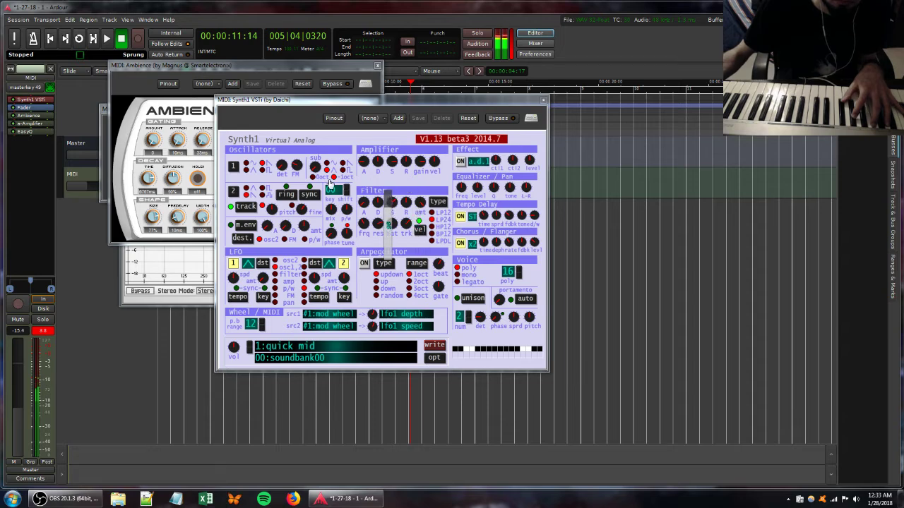
Rebalance the Ambience reverb to about 1.3 dB wet and -40 dB dry.
{"action": "mouse_move", "coordinate": [307, 180]}
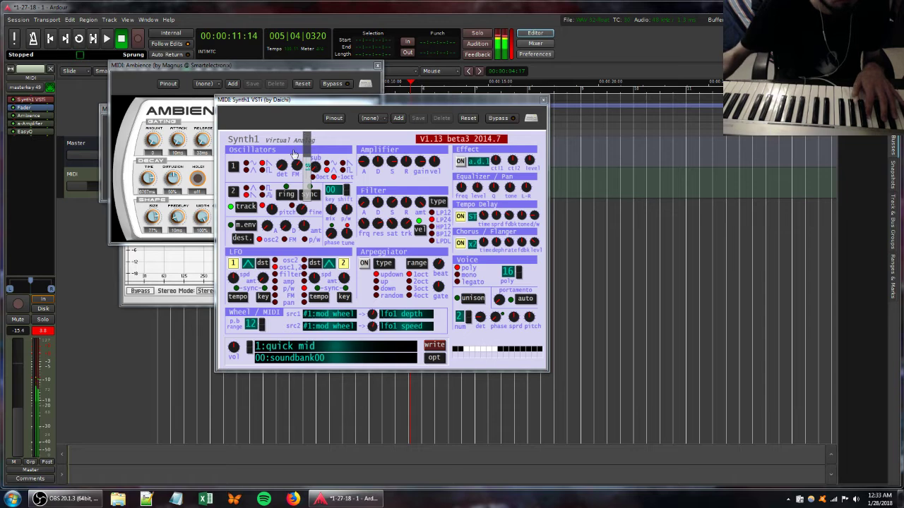
{"action": "left_click", "coordinate": [259, 66]}
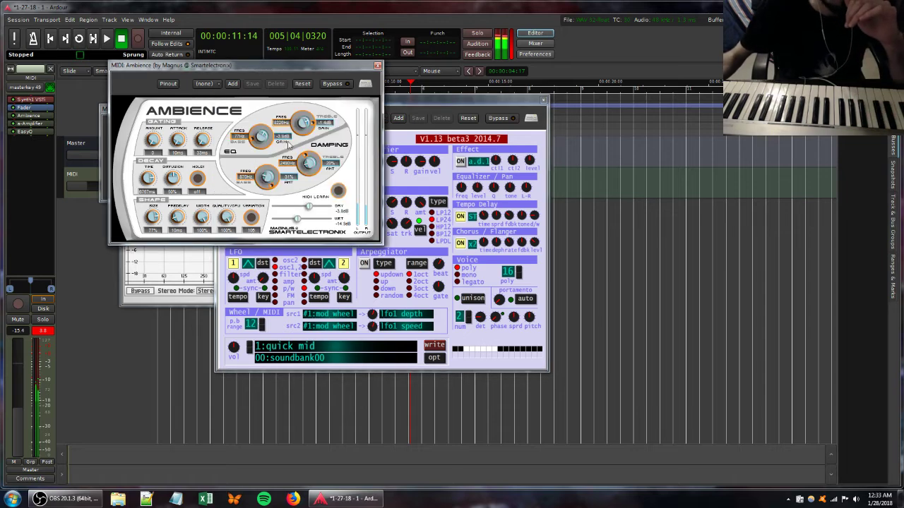
{"action": "left_click_drag", "start_coordinate": [300, 220], "coordinate": [316, 218]}
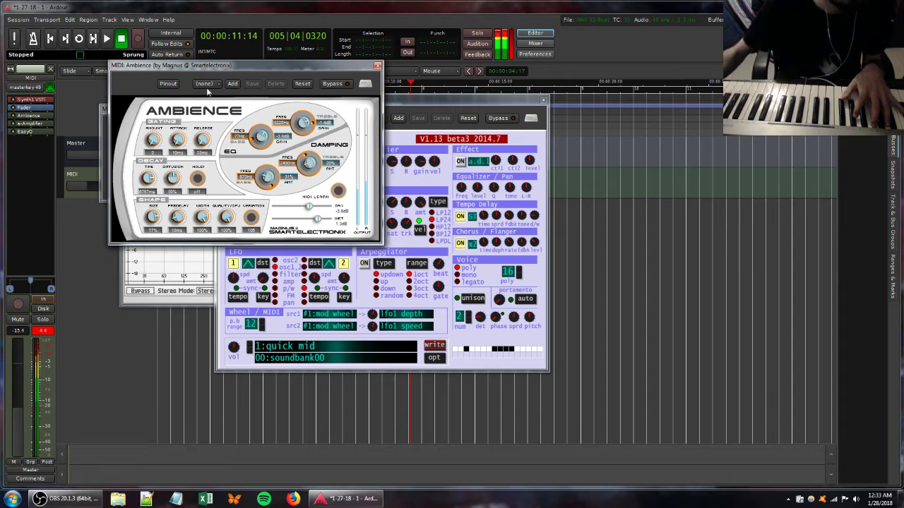
{"action": "left_click_drag", "start_coordinate": [310, 207], "coordinate": [276, 206]}
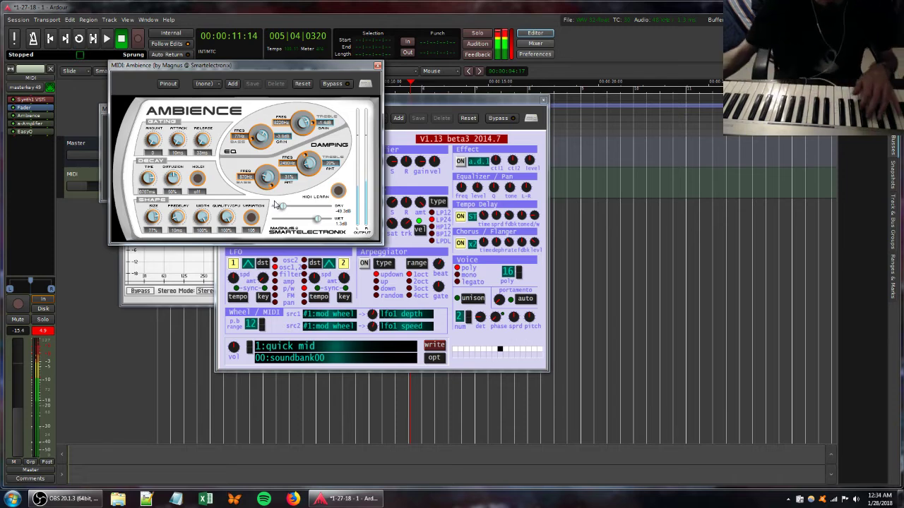
Adjust Synth1's filter sustain, switch oscillator 1 to the pulse wave, and tweak its detune and FM.
{"action": "left_click", "coordinate": [405, 200]}
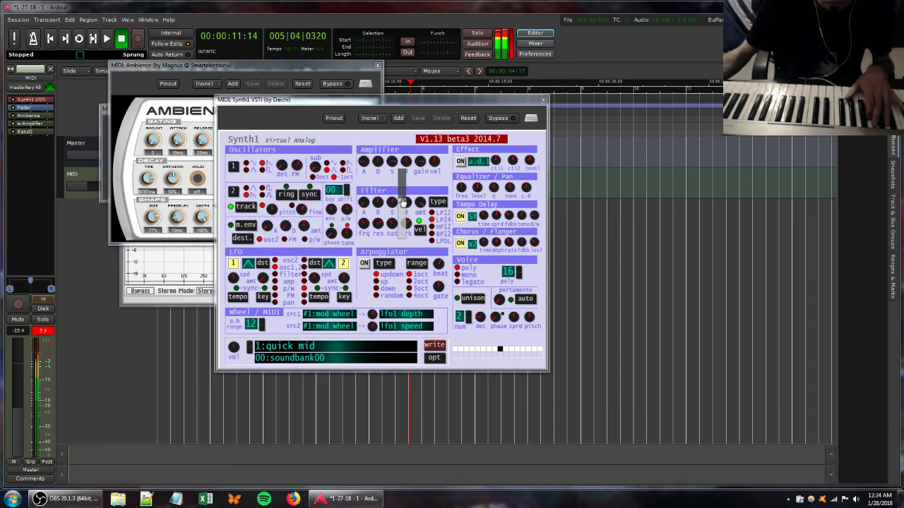
{"action": "left_click_drag", "start_coordinate": [401, 202], "coordinate": [400, 212]}
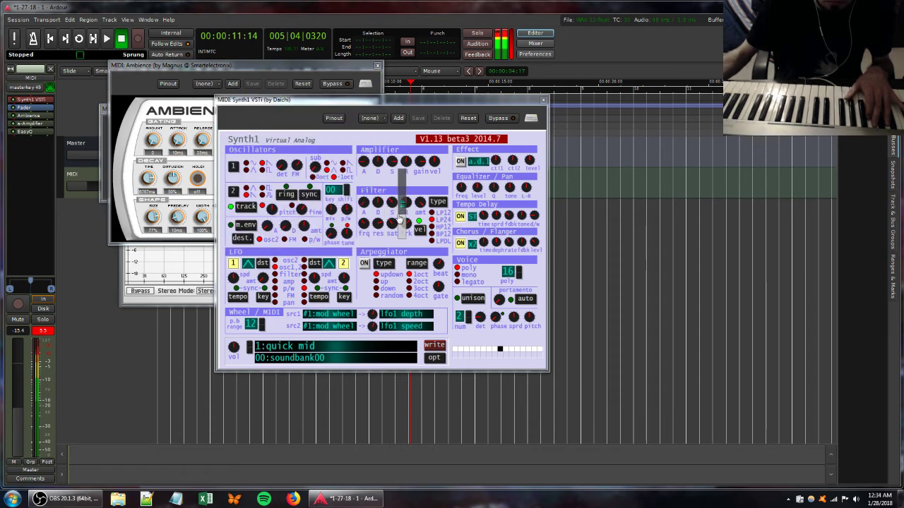
{"action": "left_click_drag", "start_coordinate": [307, 167], "coordinate": [291, 196]}
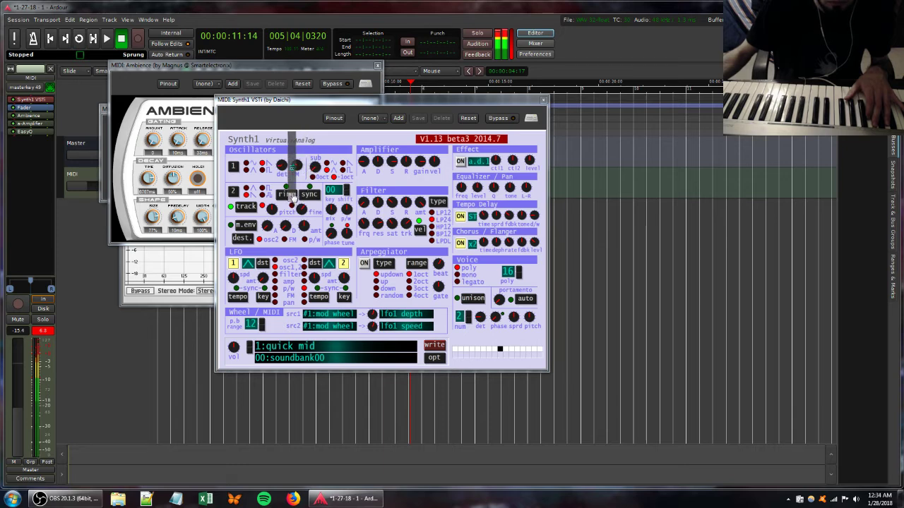
{"action": "left_click", "coordinate": [246, 165]}
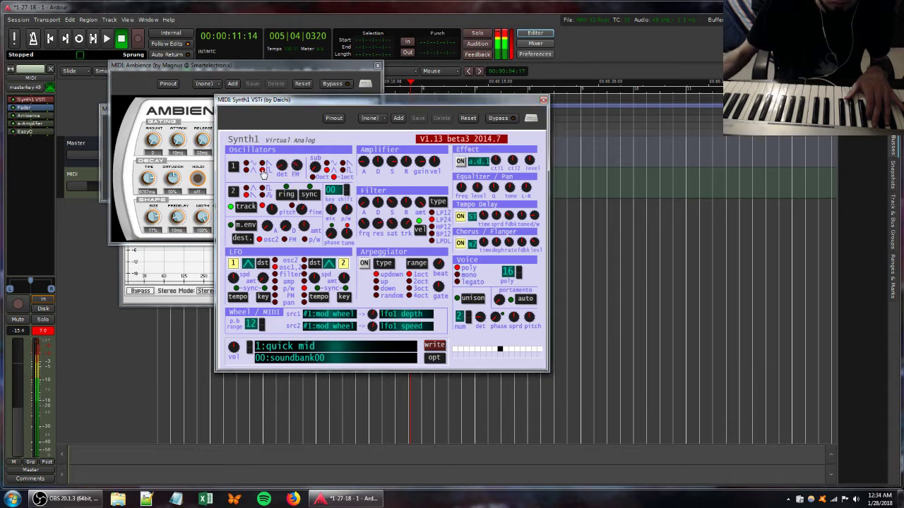
{"action": "left_click_drag", "start_coordinate": [293, 167], "coordinate": [310, 186]}
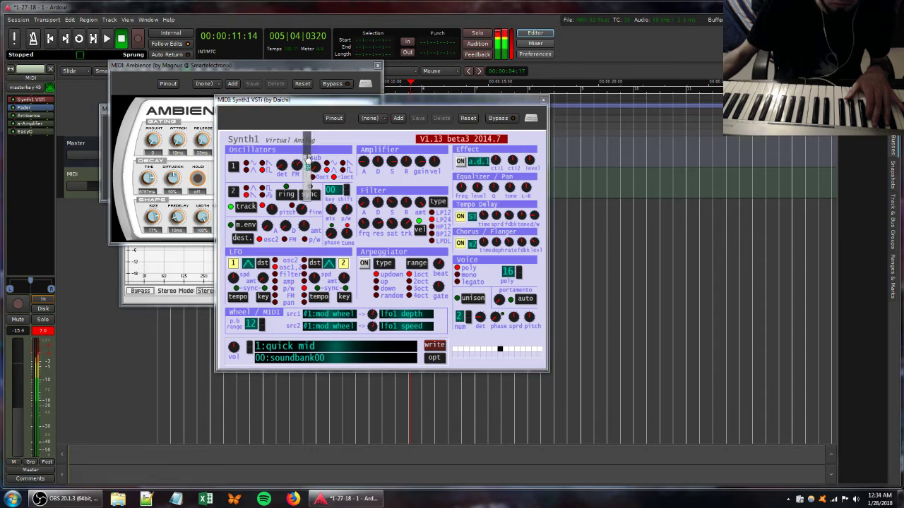
Fine-tune Synth1's filter sustain and saturation, and set the voice polyphony to 22.
{"action": "left_click_drag", "start_coordinate": [382, 225], "coordinate": [404, 222]}
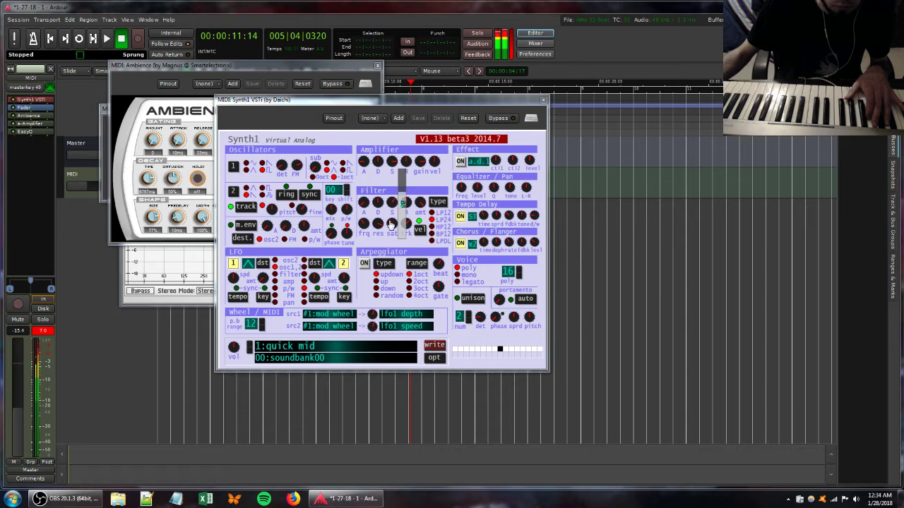
{"action": "left_click_drag", "start_coordinate": [405, 223], "coordinate": [404, 237]}
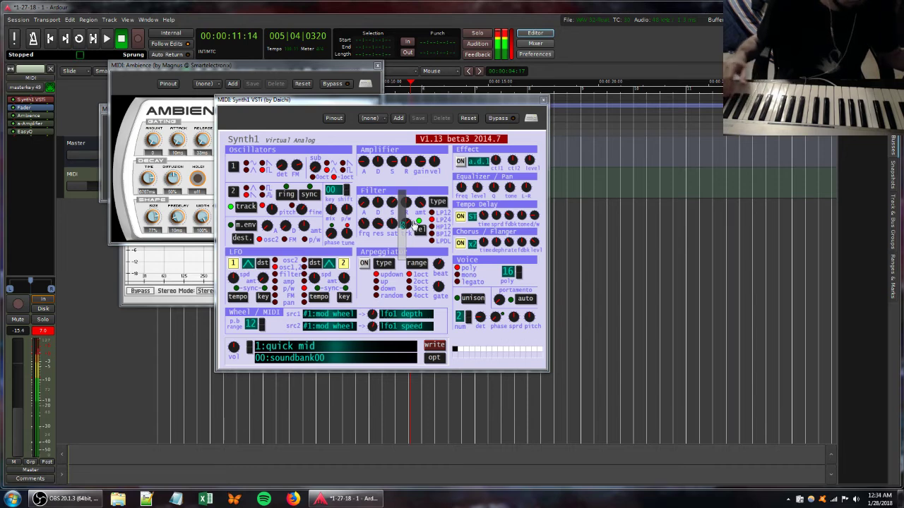
{"action": "left_click", "coordinate": [518, 270]}
{"action": "left_click", "coordinate": [519, 269]}
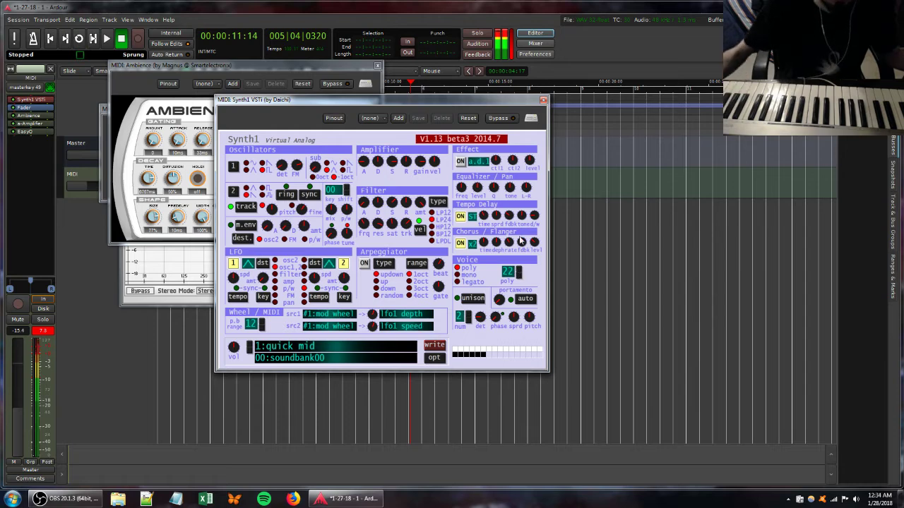
{"action": "left_click_drag", "start_coordinate": [391, 202], "coordinate": [385, 210]}
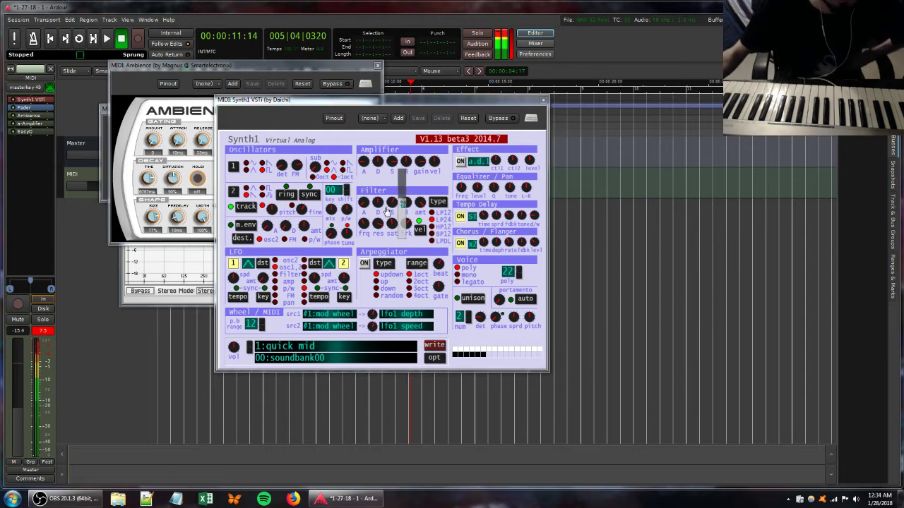
Shape EasyQ's upper bands into cuts of about -19.9 dB at 12542 Hz and -5.3 dB at 2347 Hz.
{"action": "left_click", "coordinate": [175, 300]}
{"action": "left_click_drag", "start_coordinate": [311, 231], "coordinate": [310, 247]}
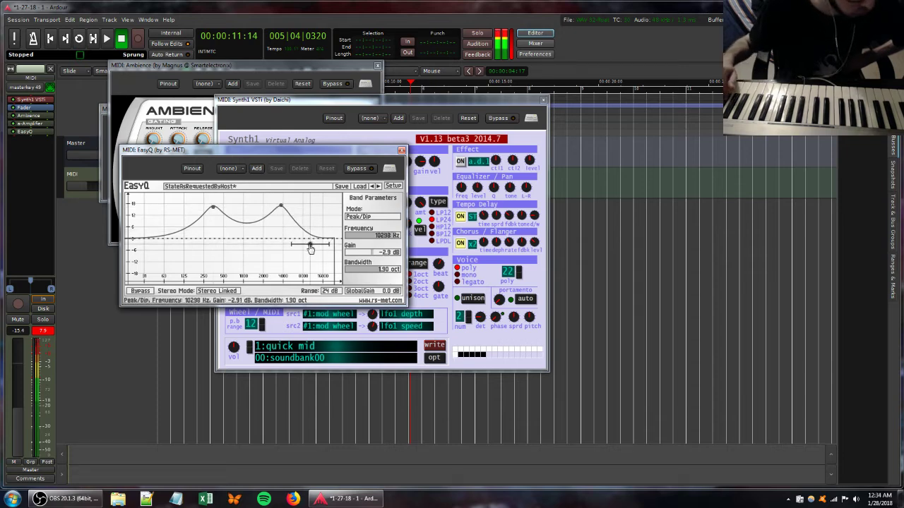
{"action": "left_click_drag", "start_coordinate": [310, 248], "coordinate": [319, 278]}
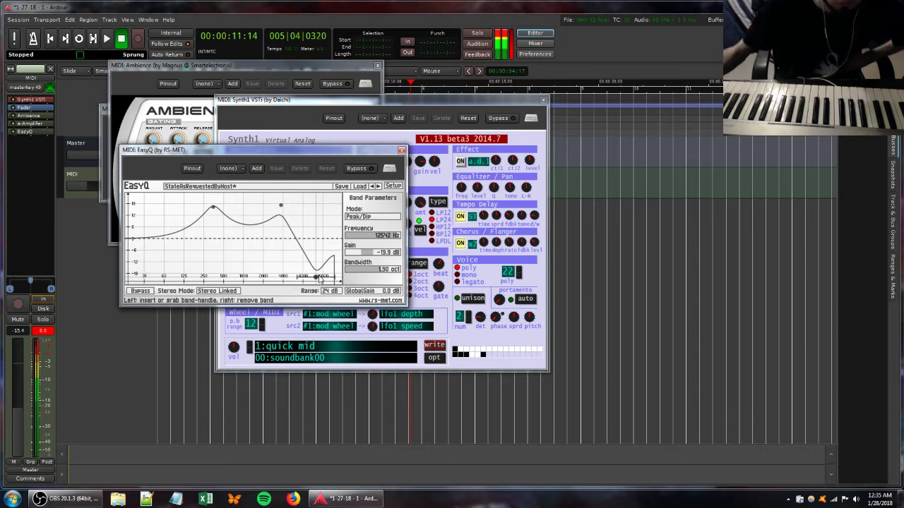
{"action": "left_click_drag", "start_coordinate": [281, 205], "coordinate": [265, 253]}
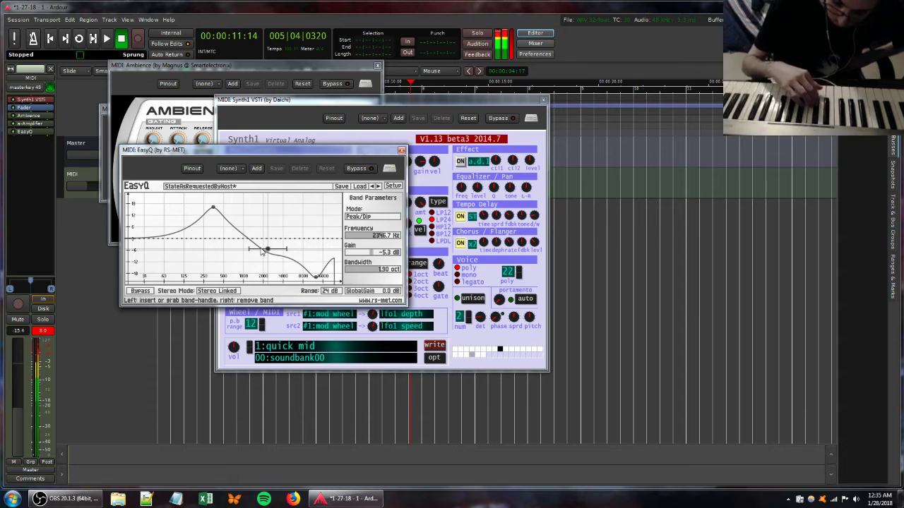
Adjust the cutoff frequency of Synth1's filter.
{"action": "left_click", "coordinate": [437, 102]}
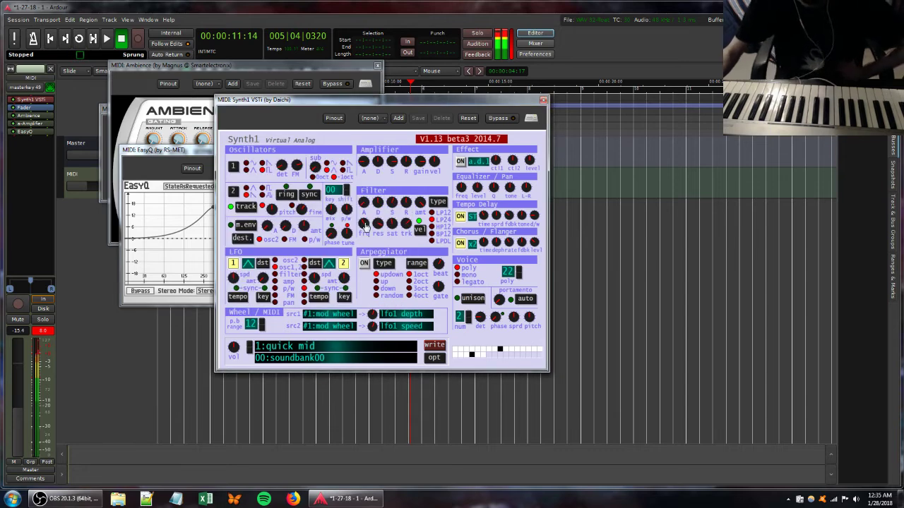
{"action": "left_click_drag", "start_coordinate": [365, 224], "coordinate": [409, 247]}
Lower EasyQ's low-mid band to 4.6 dB at 282 Hz and add bands of -2.9 dB at 2721 Hz and 15.3 dB at 43 Hz.
{"action": "left_click", "coordinate": [214, 211]}
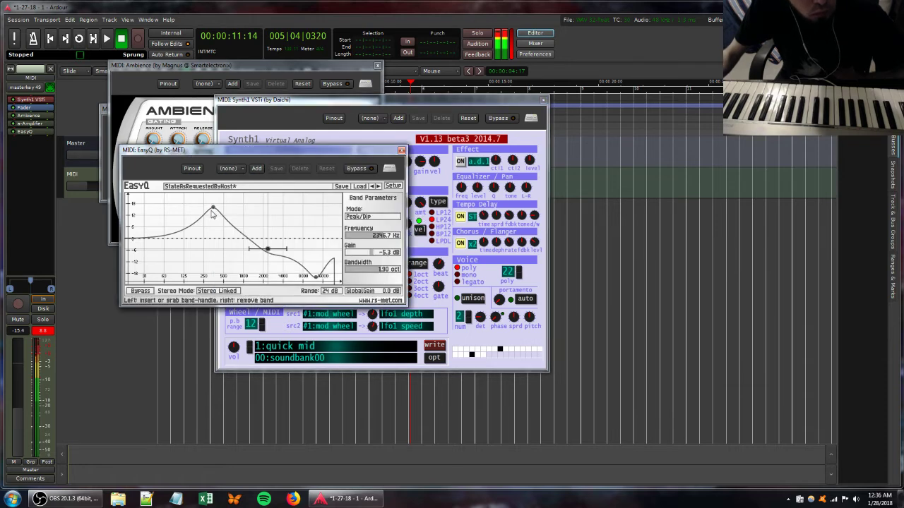
{"action": "left_click", "coordinate": [215, 212]}
{"action": "left_click_drag", "start_coordinate": [210, 224], "coordinate": [207, 232]}
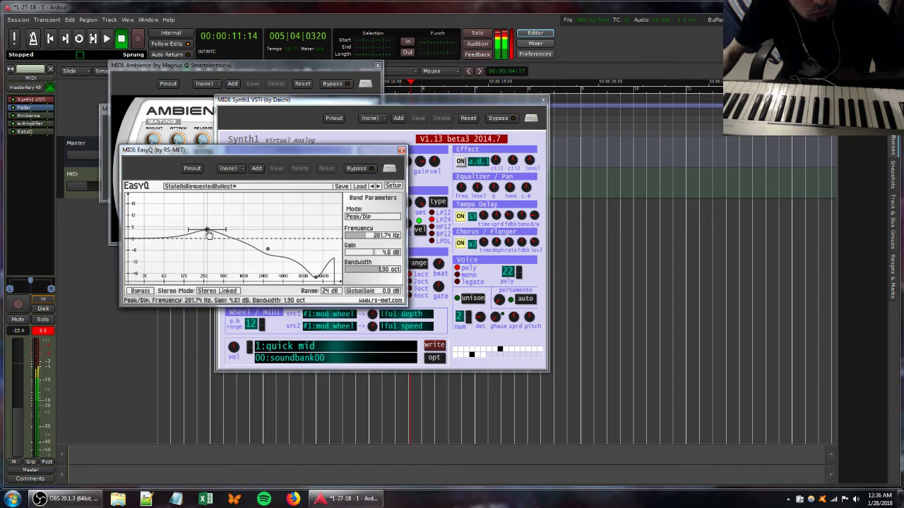
{"action": "left_click_drag", "start_coordinate": [287, 263], "coordinate": [272, 246]}
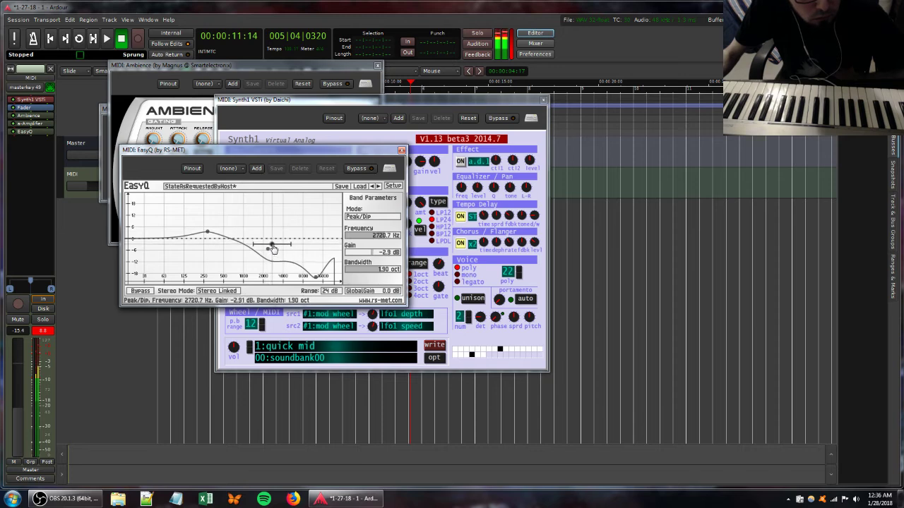
{"action": "left_click_drag", "start_coordinate": [172, 233], "coordinate": [153, 202]}
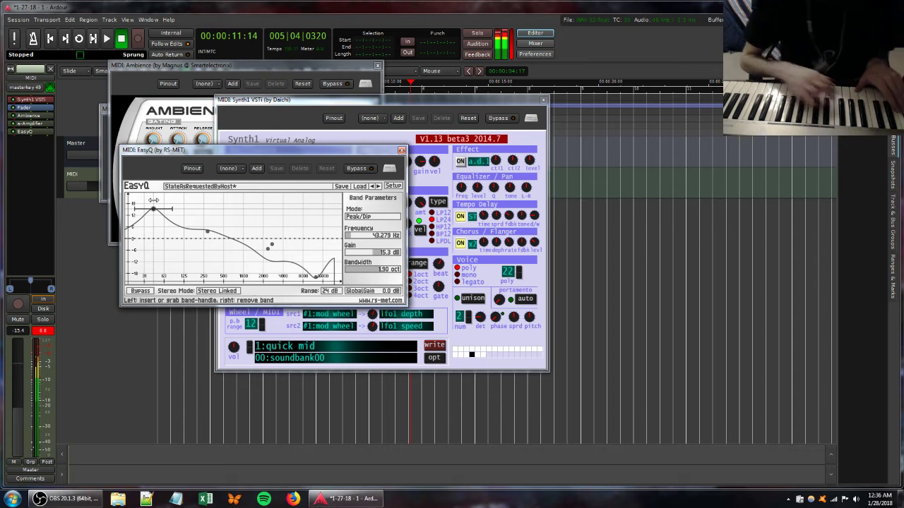
Adjust Synth1's filter frequency and oscillator 1 FM, and try other waveforms on oscillators 1 and 2.
{"action": "left_click", "coordinate": [359, 103]}
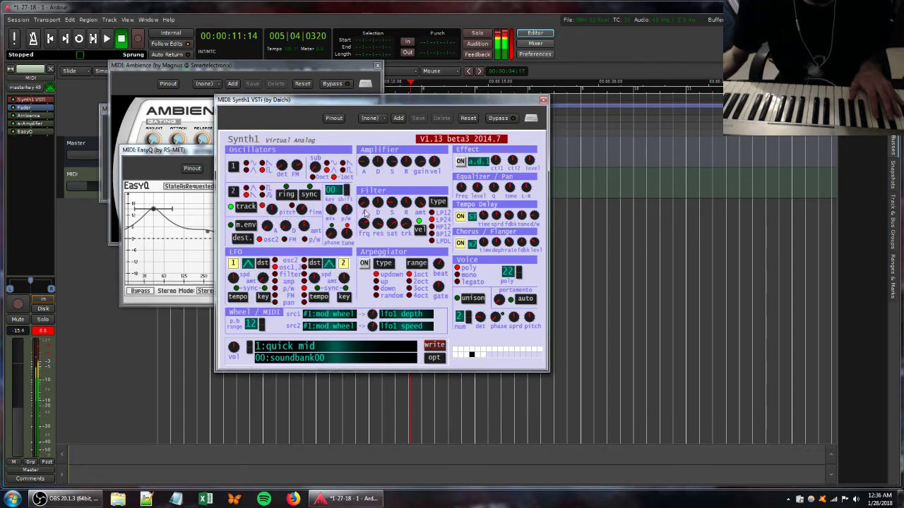
{"action": "left_click_drag", "start_coordinate": [376, 222], "coordinate": [376, 217]}
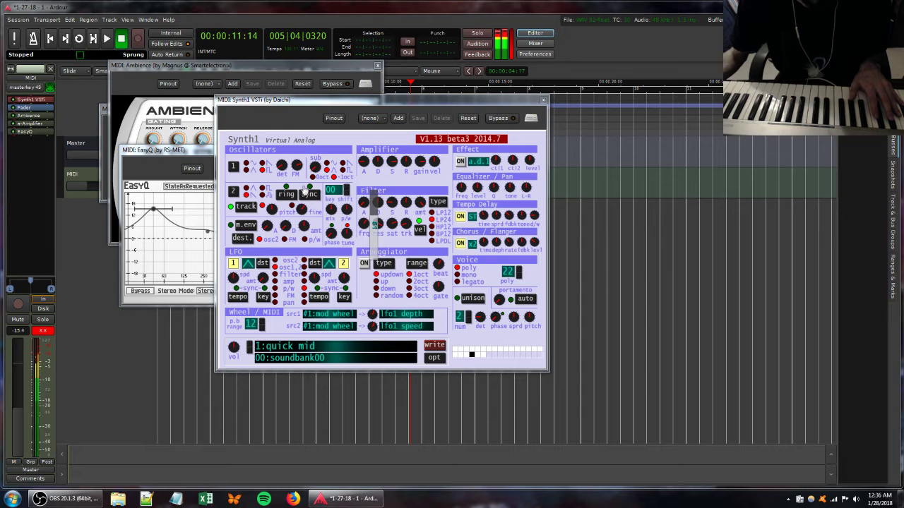
{"action": "mouse_move", "coordinate": [293, 168]}
{"action": "left_mouse_down"}
{"action": "mouse_move", "coordinate": [294, 192]}
{"action": "mouse_move", "coordinate": [293, 184]}
{"action": "left_mouse_up"}
{"action": "left_click", "coordinate": [264, 165]}
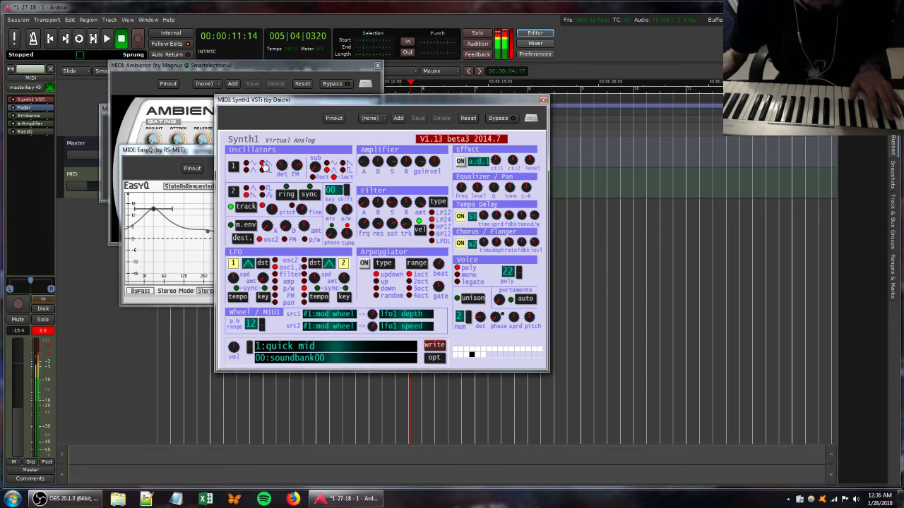
{"action": "left_click", "coordinate": [246, 188]}
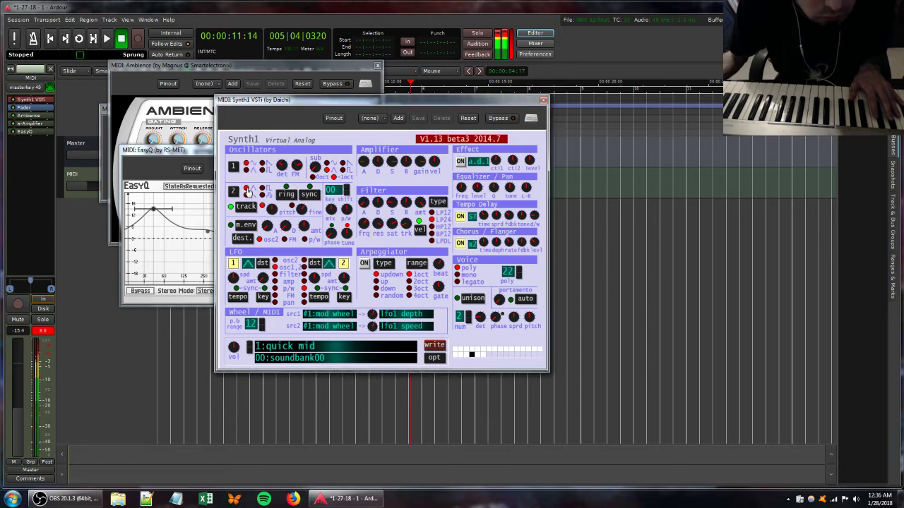
Fine-tune Synth1's filter tracking, resonance and saturation.
{"action": "mouse_move", "coordinate": [407, 227]}
{"action": "left_mouse_down"}
{"action": "mouse_move", "coordinate": [419, 258]}
{"action": "mouse_move", "coordinate": [418, 236]}
{"action": "left_mouse_up"}
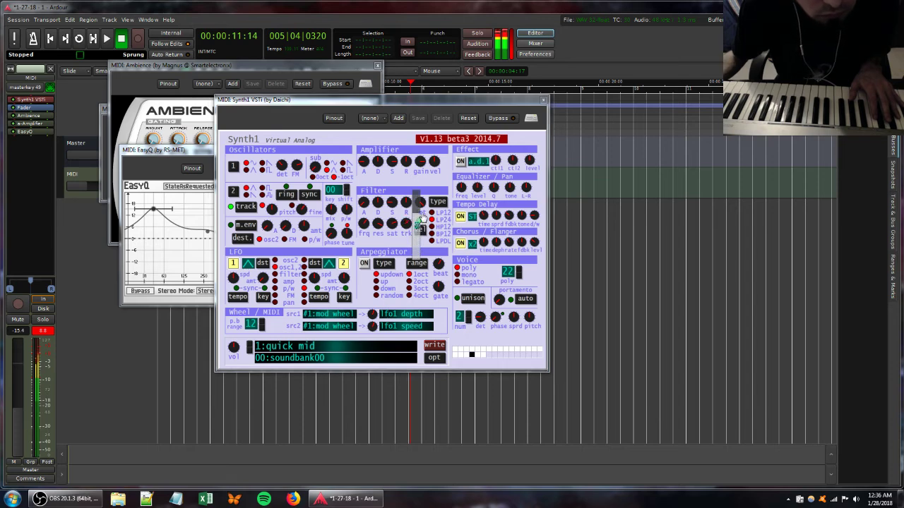
{"action": "left_click_drag", "start_coordinate": [406, 204], "coordinate": [379, 219]}
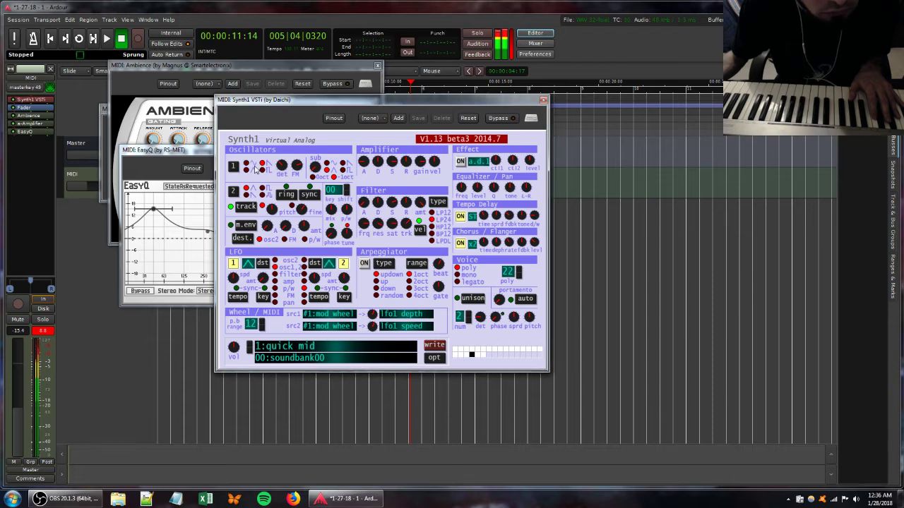
{"action": "left_click_drag", "start_coordinate": [375, 224], "coordinate": [403, 185]}
{"action": "left_click_drag", "start_coordinate": [403, 221], "coordinate": [404, 203]}
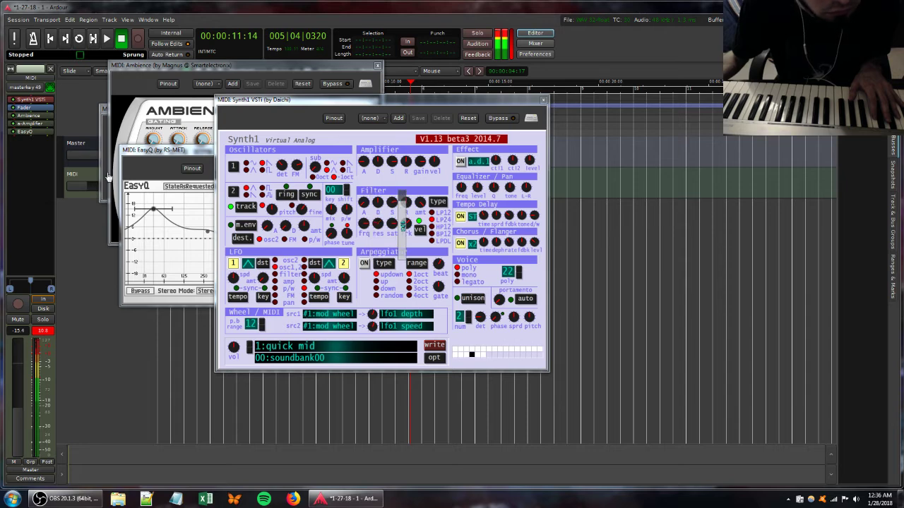
Add the DensitymkII plugin after EasyQ on the MIDI track, and close its window and the Ambience window.
{"action": "right_click", "coordinate": [29, 144]}
{"action": "mouse_move", "coordinate": [107, 149]}
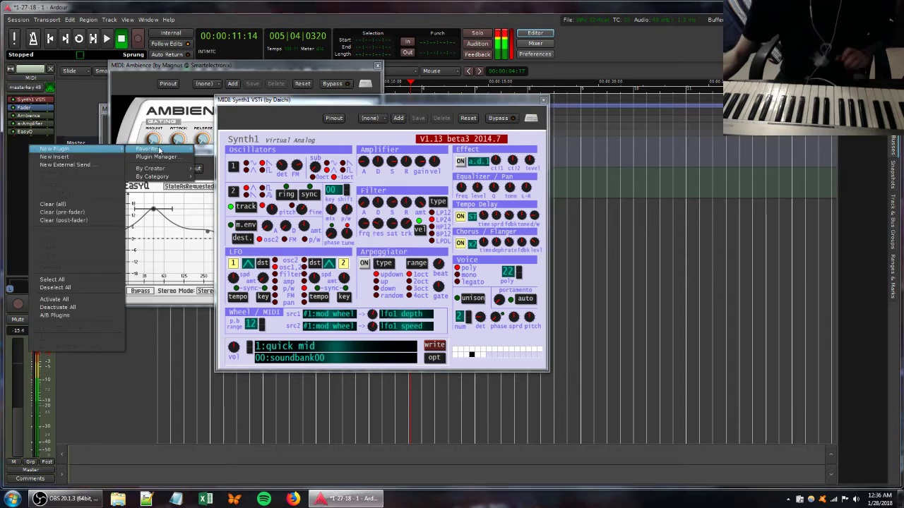
{"action": "mouse_move", "coordinate": [160, 149]}
{"action": "left_click", "coordinate": [231, 182]}
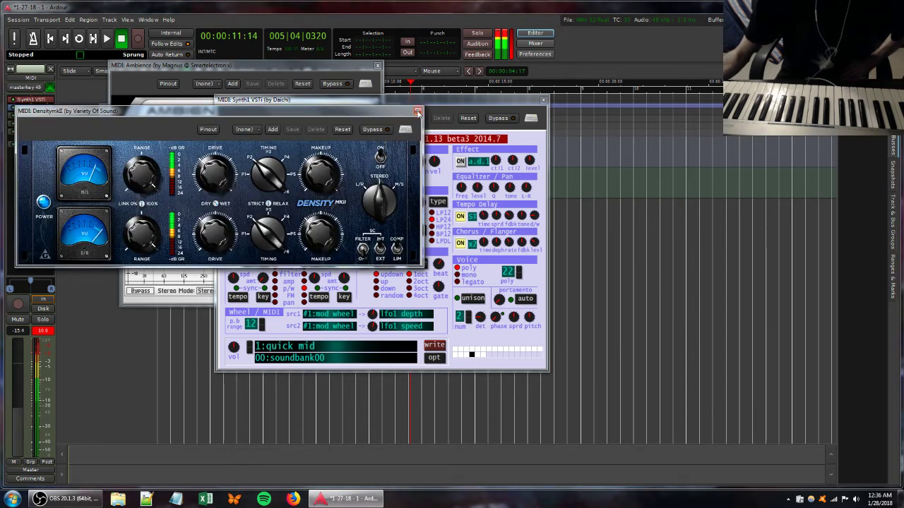
{"action": "left_click", "coordinate": [417, 112]}
{"action": "left_click", "coordinate": [377, 65]}
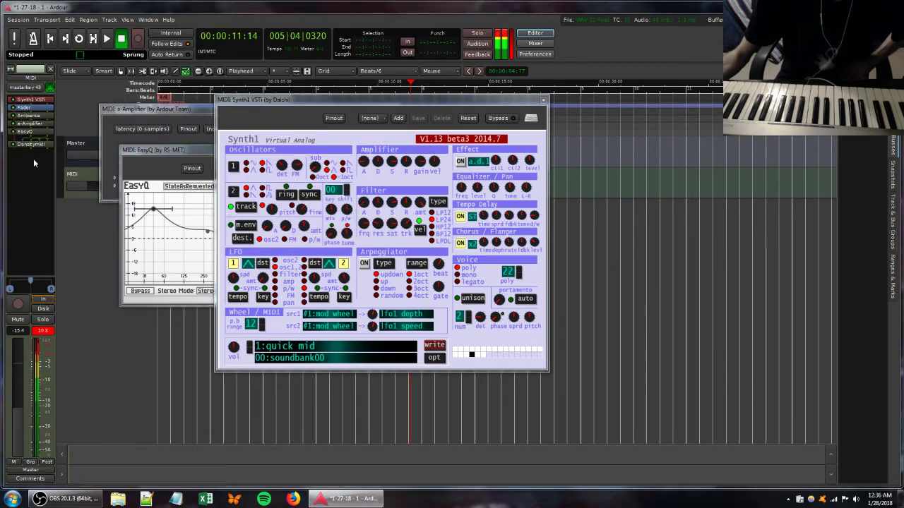
Add the DIS_CamelCrusher plugin to the MIDI track after DensitymkII.
{"action": "right_click", "coordinate": [33, 163]}
{"action": "mouse_move", "coordinate": [84, 163]}
{"action": "mouse_move", "coordinate": [176, 163]}
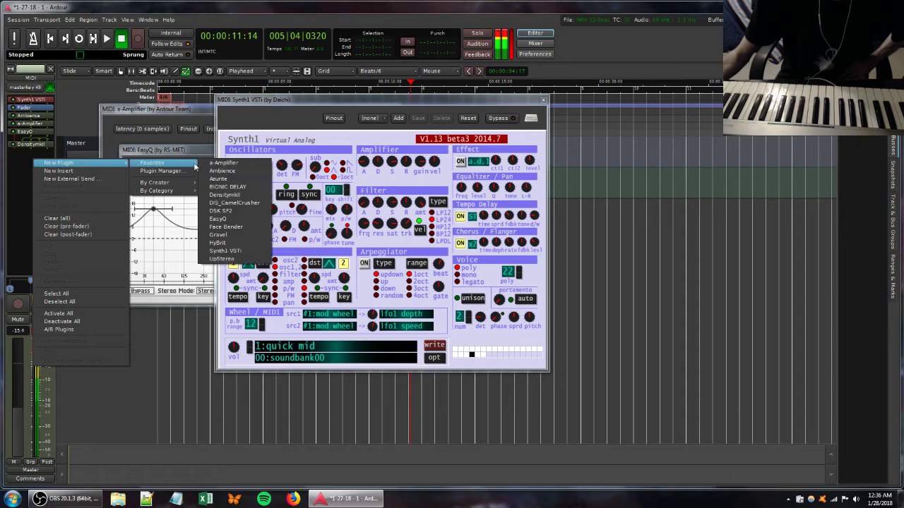
{"action": "left_click", "coordinate": [234, 204]}
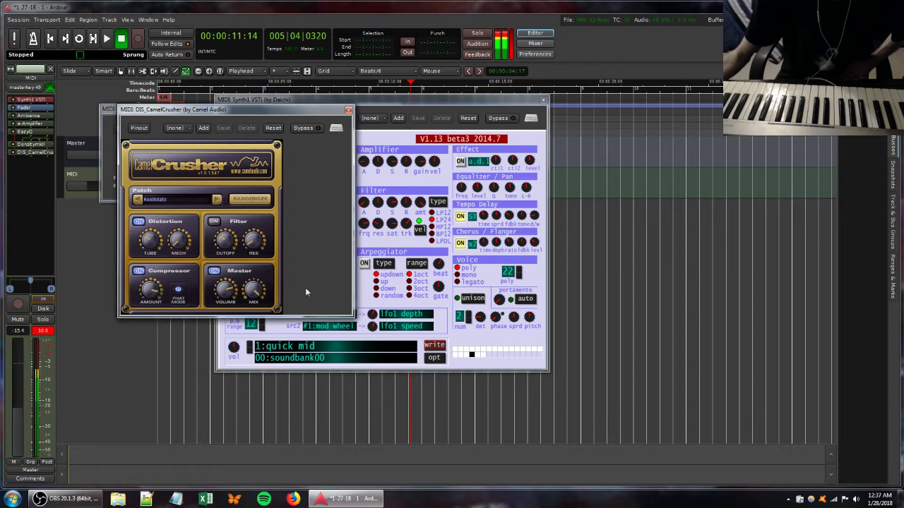
Bring Synth1 back to the front and adjust its filter resonance.
{"action": "left_click", "coordinate": [387, 246]}
{"action": "left_click_drag", "start_coordinate": [385, 235], "coordinate": [382, 214]}
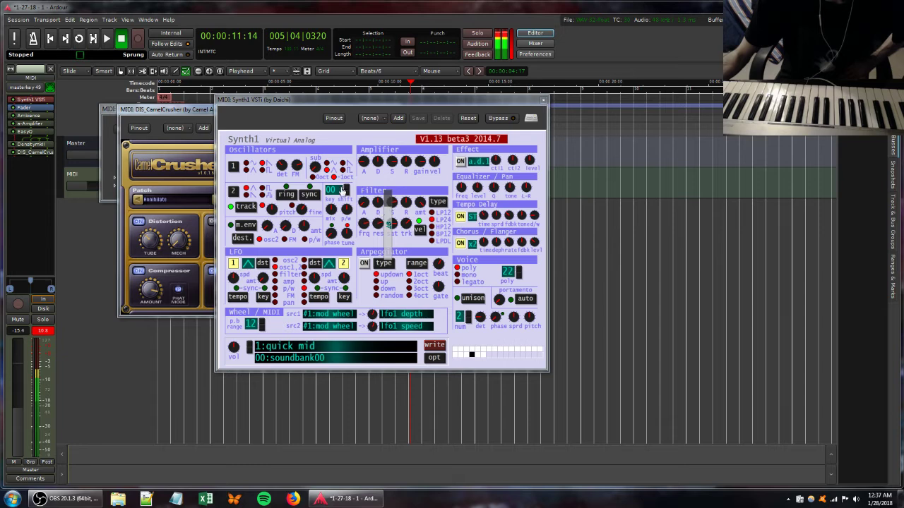
Add another Ambience reverb after DIS_CamelCrusher on the MIDI track, with dry at -7.4 dB and wet at about 0 dB.
{"action": "right_click", "coordinate": [29, 172]}
{"action": "mouse_move", "coordinate": [75, 178]}
{"action": "mouse_move", "coordinate": [161, 178]}
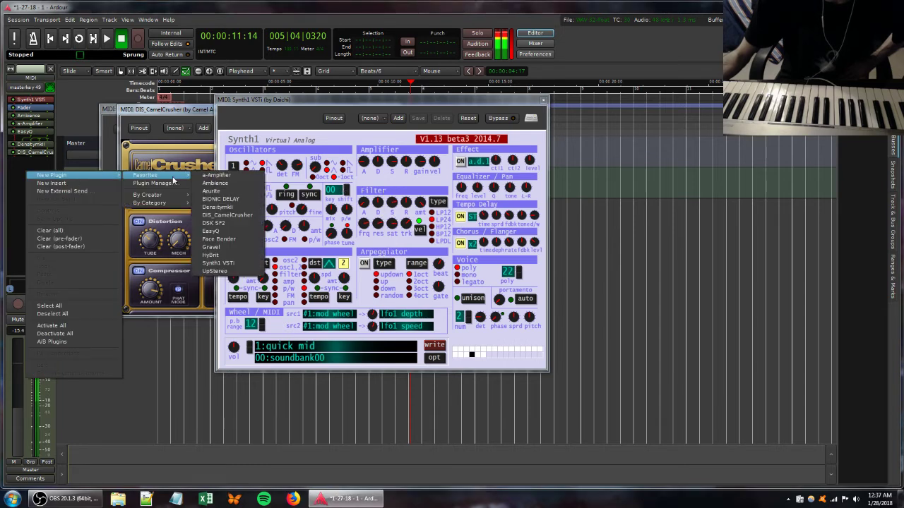
{"action": "left_click", "coordinate": [215, 183]}
{"action": "left_click_drag", "start_coordinate": [261, 247], "coordinate": [285, 249]}
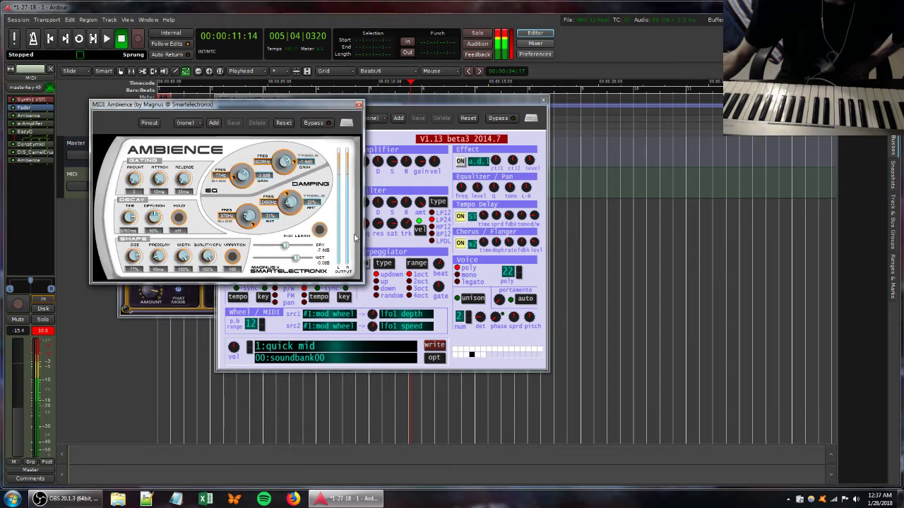
Add an a-Amplifier after the second Ambience and set its gain to about 7 dB.
{"action": "right_click", "coordinate": [29, 180]}
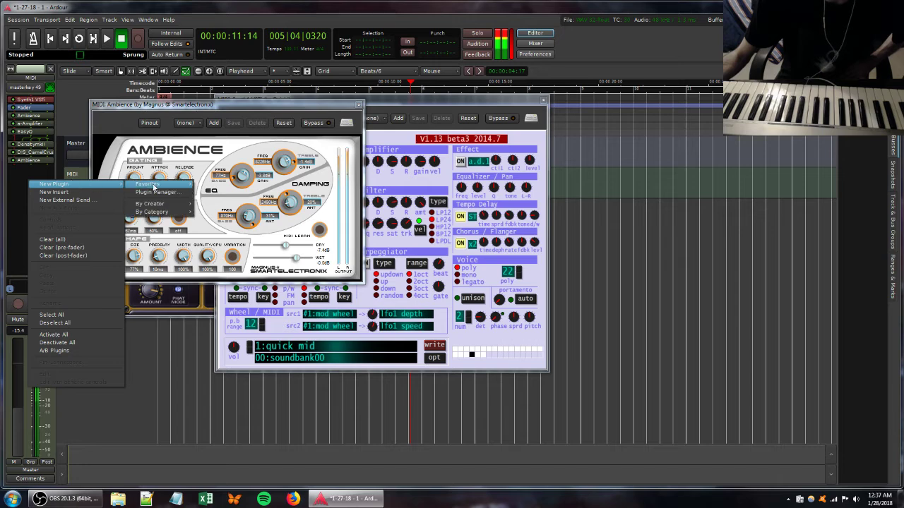
{"action": "left_click", "coordinate": [222, 186]}
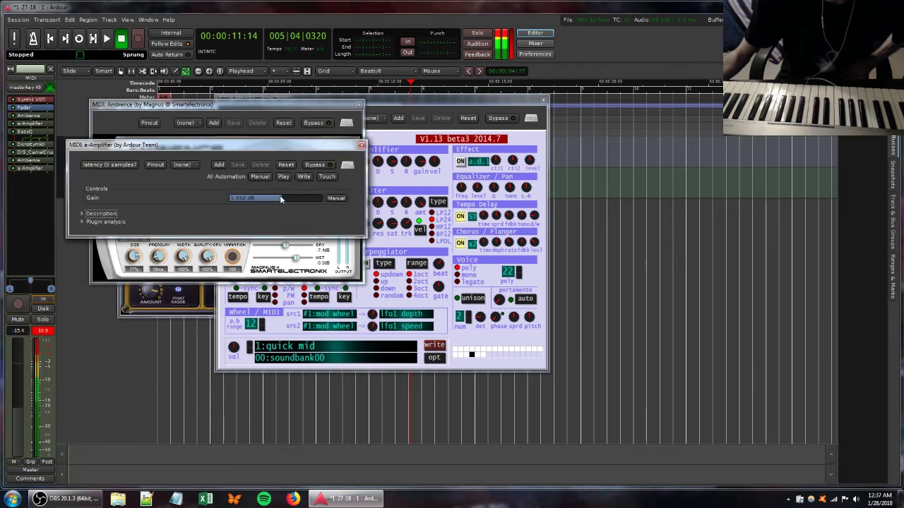
{"action": "left_click_drag", "start_coordinate": [280, 200], "coordinate": [293, 200]}
Add an EasyQ after the new a-Amplifier, boost the upper frequencies with a wide band, and return to Synth1.
{"action": "right_click", "coordinate": [19, 177]}
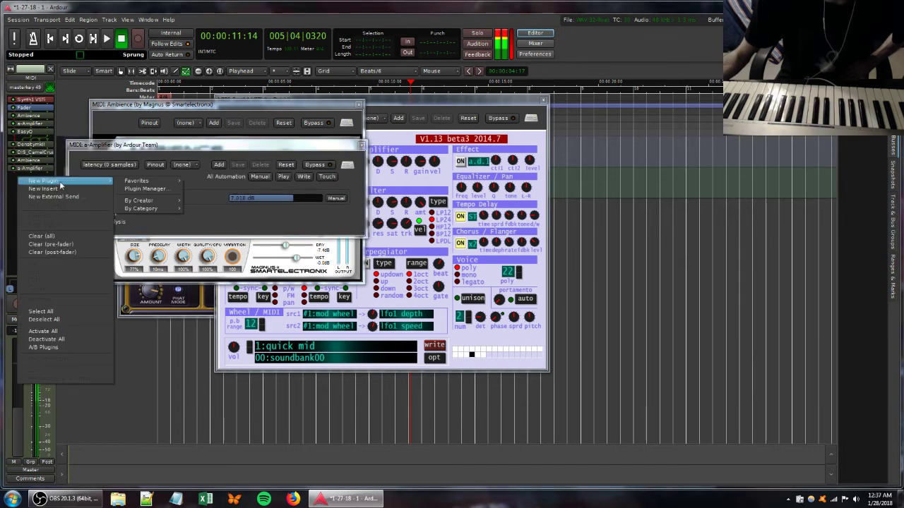
{"action": "mouse_move", "coordinate": [142, 181]}
{"action": "left_click", "coordinate": [226, 233]}
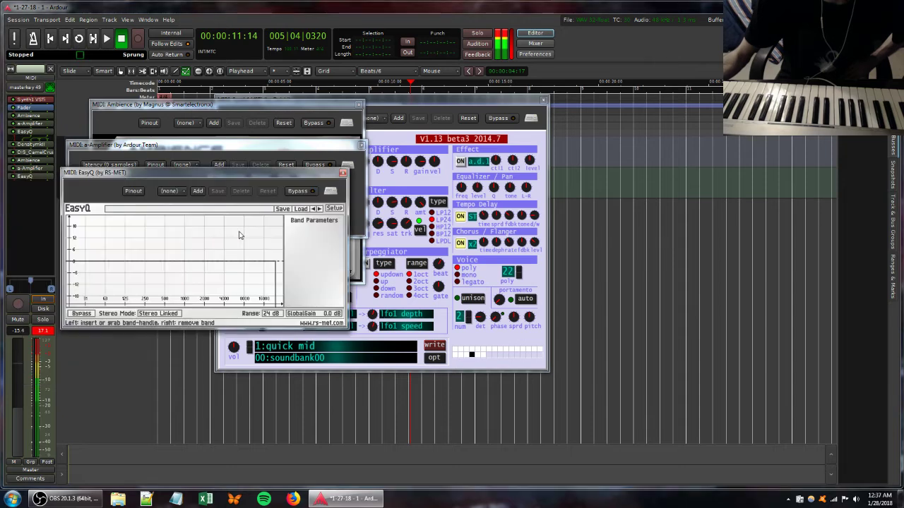
{"action": "left_click_drag", "start_coordinate": [234, 261], "coordinate": [220, 244]}
{"action": "left_click_drag", "start_coordinate": [171, 259], "coordinate": [209, 250]}
{"action": "left_click", "coordinate": [460, 111]}
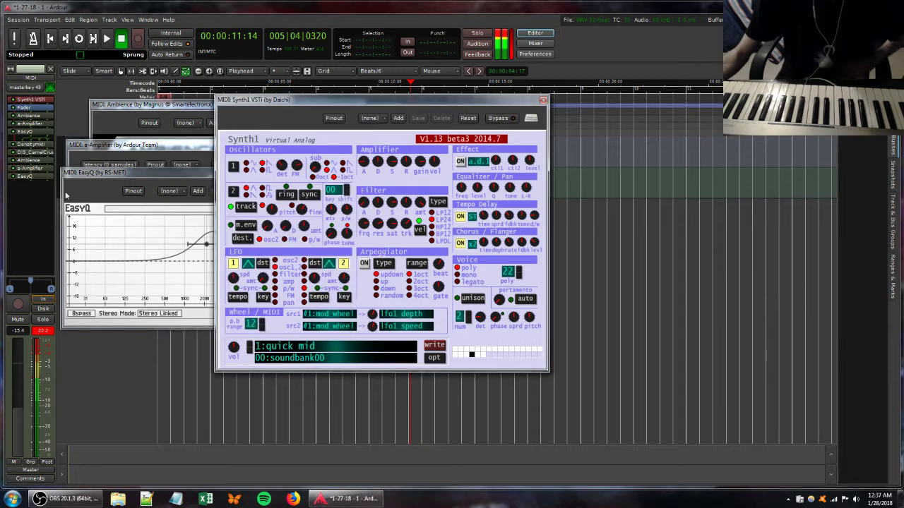
Add another EasyQ at the end of the chain with a Peak/Dip band at about 9029 Hz, 12.1 dB gain and 1.90 oct bandwidth.
{"action": "right_click", "coordinate": [36, 199]}
{"action": "mouse_move", "coordinate": [56, 203]}
{"action": "mouse_move", "coordinate": [192, 205]}
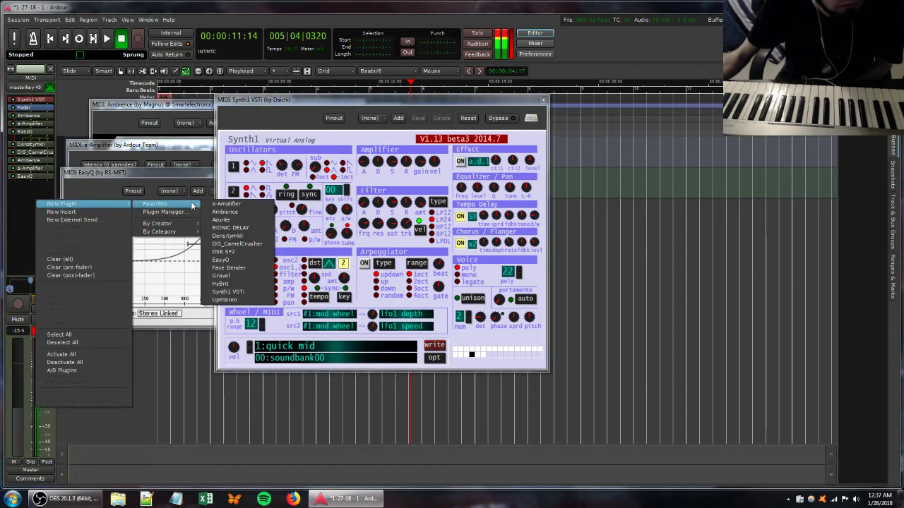
{"action": "left_click", "coordinate": [230, 259]}
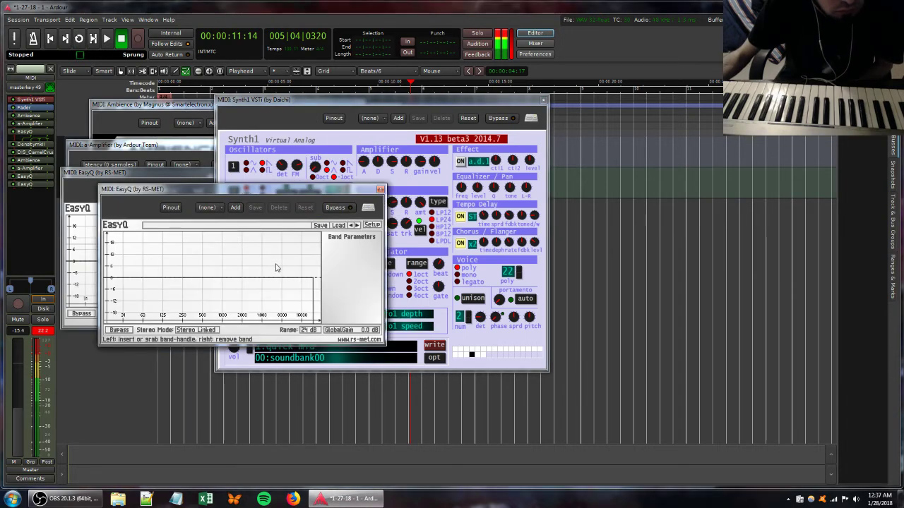
{"action": "mouse_move", "coordinate": [276, 267]}
{"action": "left_mouse_down"}
{"action": "mouse_move", "coordinate": [299, 258]}
{"action": "mouse_move", "coordinate": [308, 241]}
{"action": "mouse_move", "coordinate": [290, 241]}
{"action": "mouse_move", "coordinate": [287, 258]}
{"action": "left_mouse_up"}
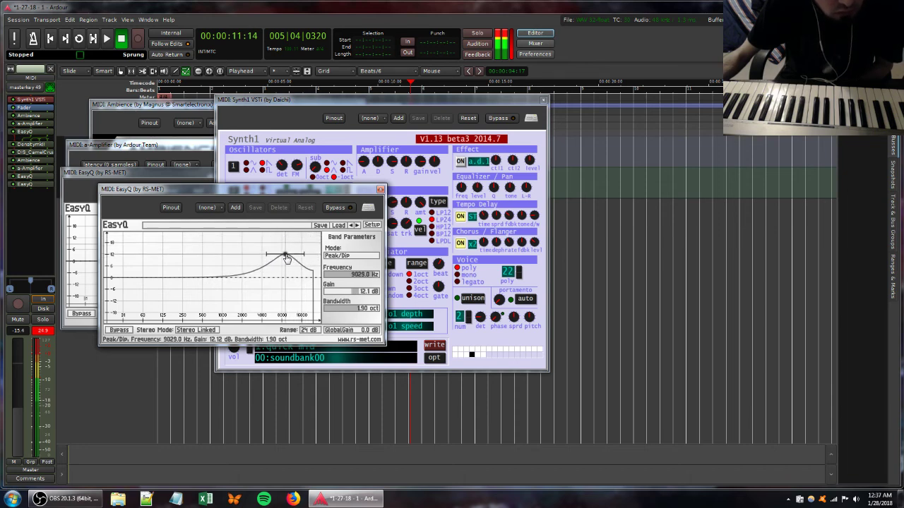
Adjust Synth1's filter resonance and release, and toggle the DIS_CamelCrusher plugin on the MIDI track.
{"action": "left_click", "coordinate": [405, 193]}
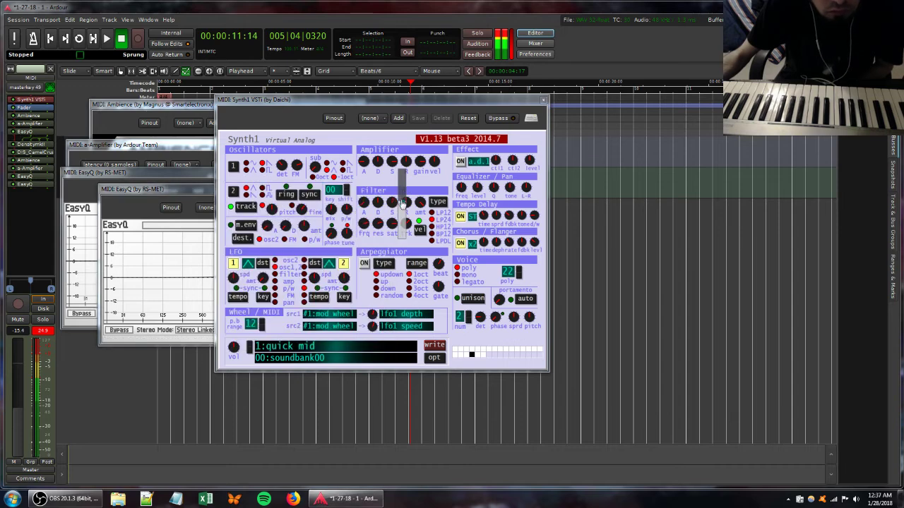
{"action": "left_click_drag", "start_coordinate": [389, 223], "coordinate": [386, 256]}
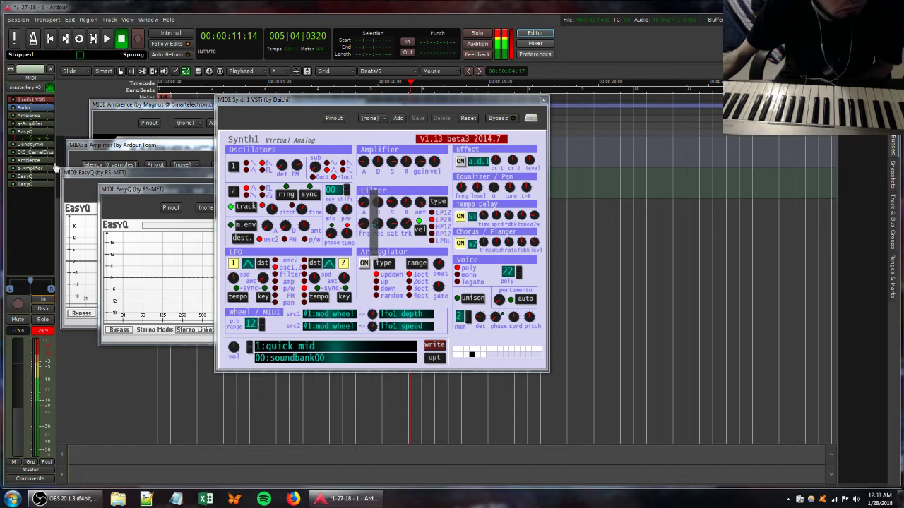
{"action": "left_click", "coordinate": [13, 153]}
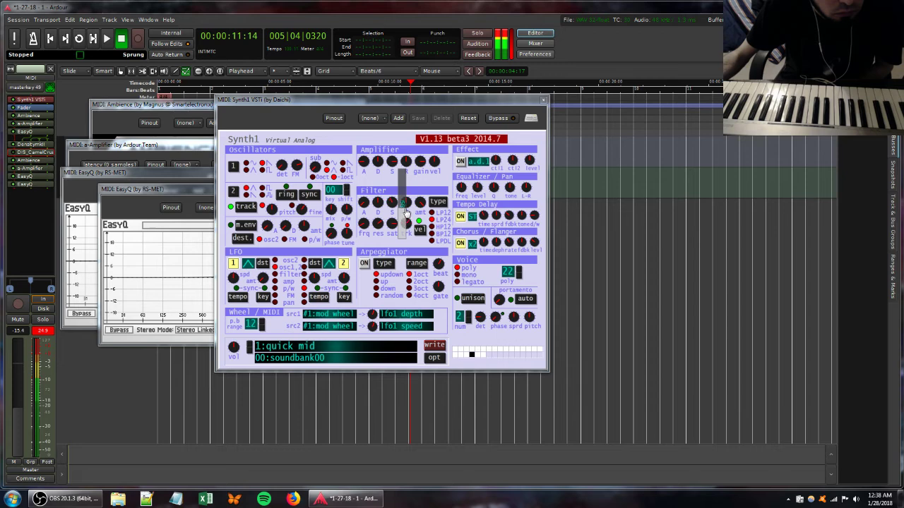
{"action": "left_click_drag", "start_coordinate": [405, 215], "coordinate": [404, 228]}
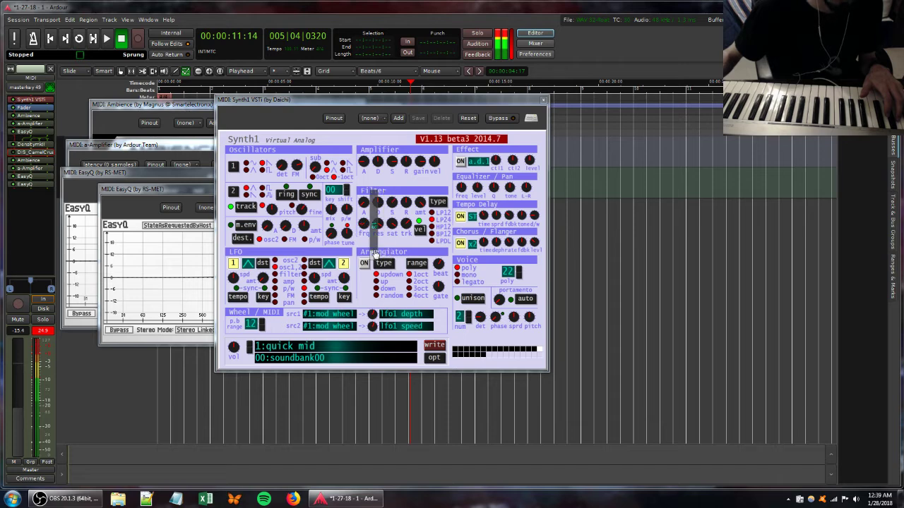
{"action": "left_click", "coordinate": [178, 191]}
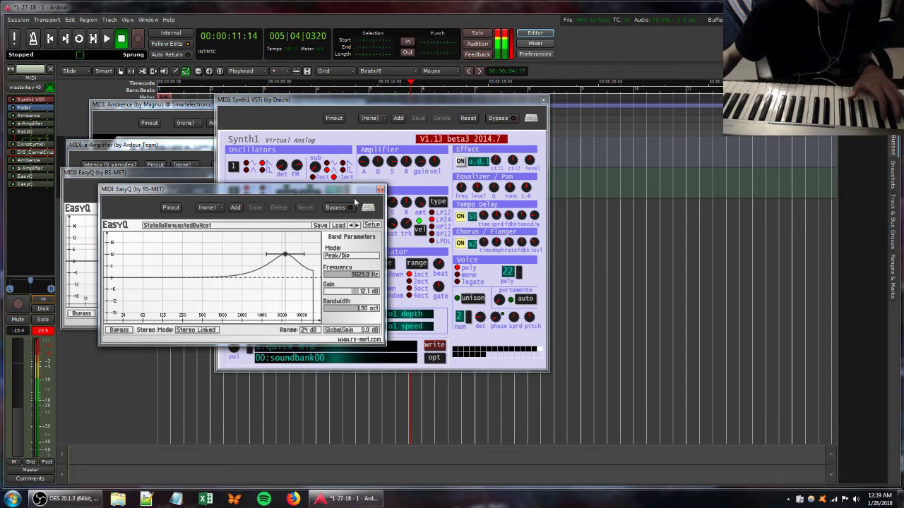
{"action": "left_click", "coordinate": [399, 101]}
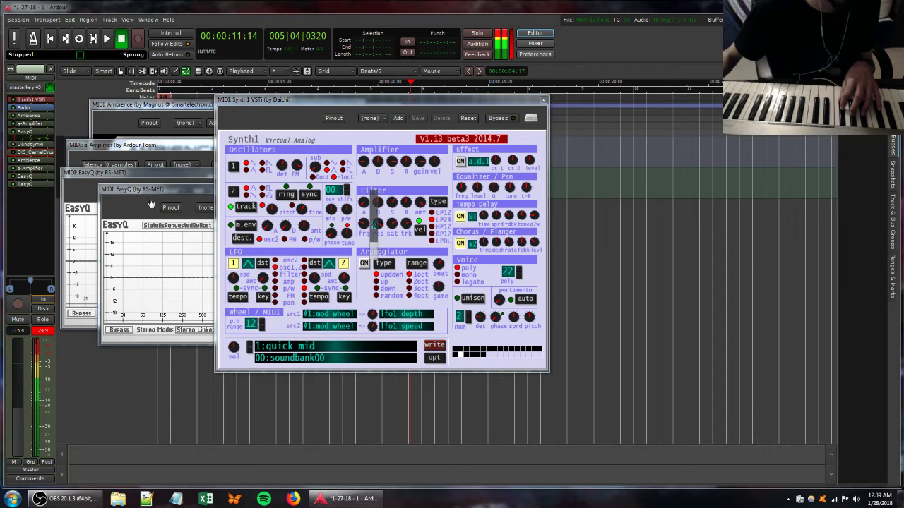
Reopen the second Ambience reverb, lower its wet level to about -27 dB and raise its dry level to nearly 0 dB.
{"action": "double_click", "coordinate": [23, 162]}
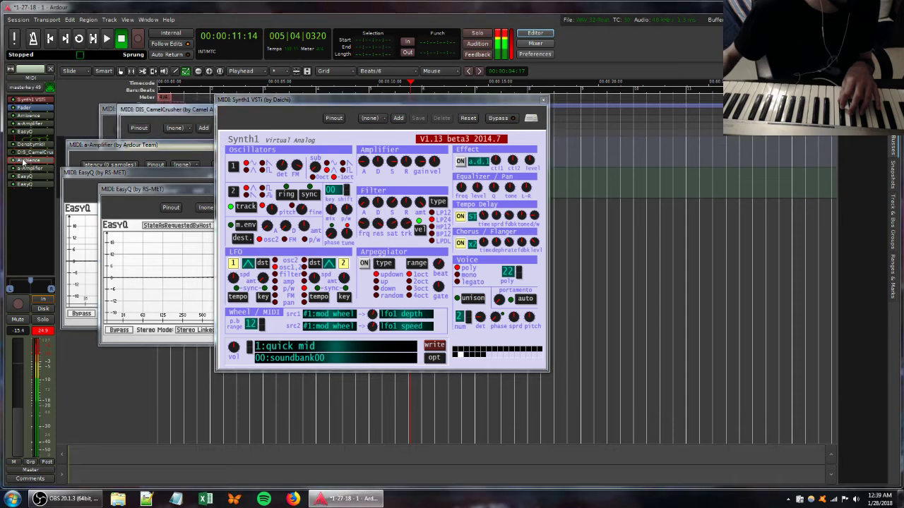
{"action": "double_click", "coordinate": [24, 162]}
{"action": "mouse_move", "coordinate": [296, 259]}
{"action": "left_mouse_down"}
{"action": "mouse_move", "coordinate": [269, 257]}
{"action": "mouse_move", "coordinate": [290, 247]}
{"action": "left_mouse_up"}
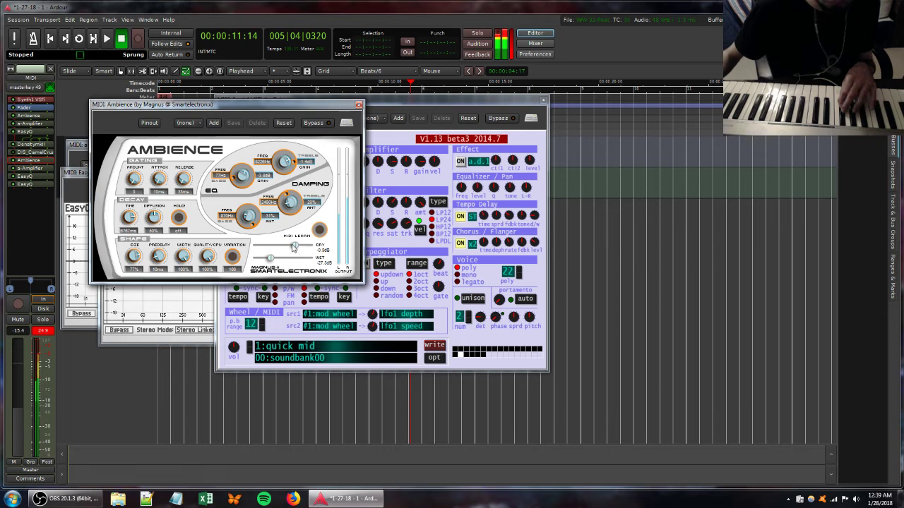
Bring Synth1 back to the front and adjust its filter resonance, tracking and frequency, and the sub-oscillator level.
{"action": "left_click", "coordinate": [399, 99]}
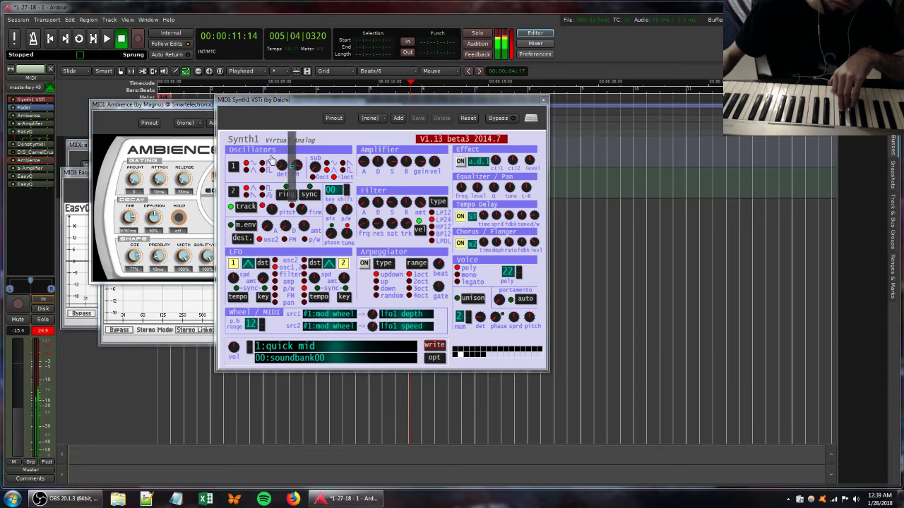
{"action": "left_click_drag", "start_coordinate": [399, 229], "coordinate": [379, 256]}
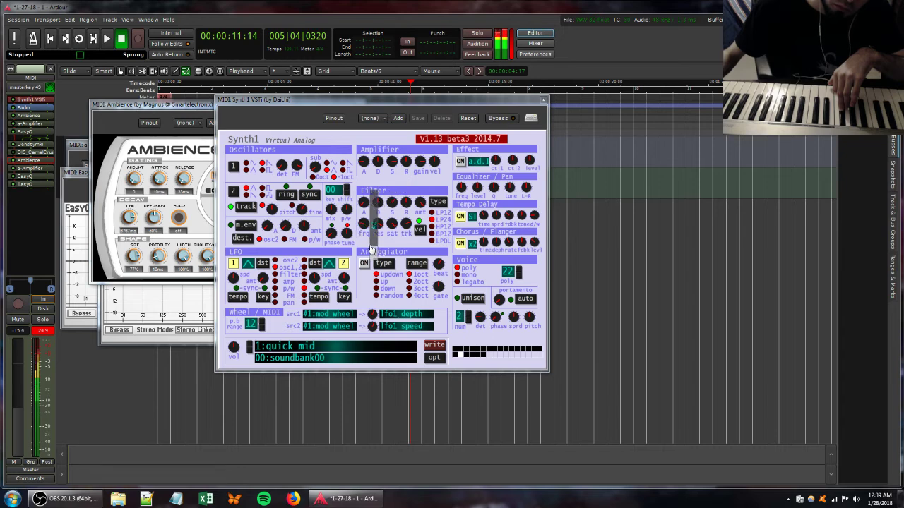
{"action": "left_click_drag", "start_coordinate": [385, 223], "coordinate": [375, 243]}
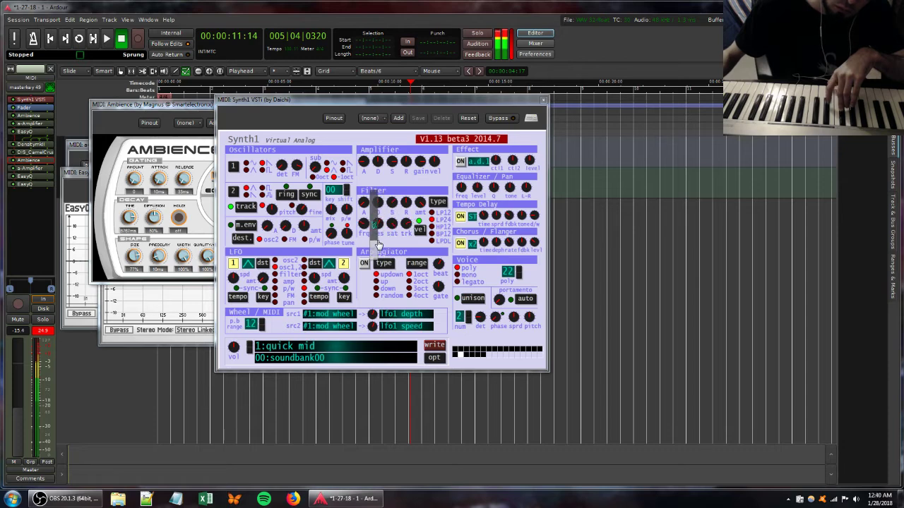
{"action": "left_click_drag", "start_coordinate": [405, 224], "coordinate": [405, 192]}
{"action": "left_click_drag", "start_coordinate": [364, 221], "coordinate": [407, 255]}
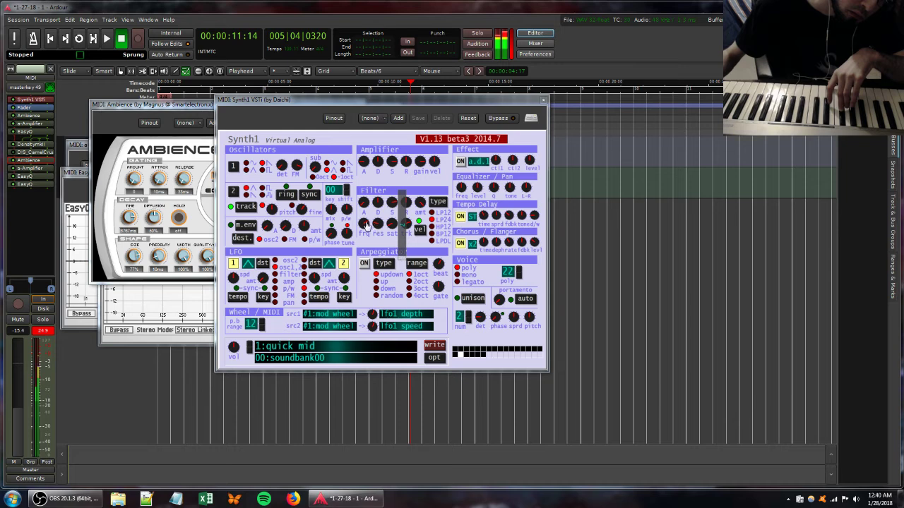
{"action": "left_click_drag", "start_coordinate": [367, 224], "coordinate": [426, 255]}
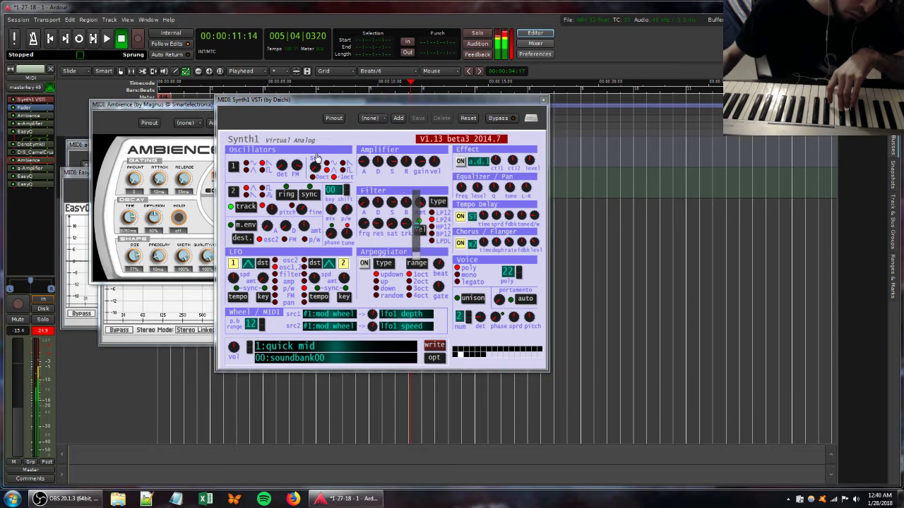
{"action": "left_click_drag", "start_coordinate": [315, 165], "coordinate": [314, 169]}
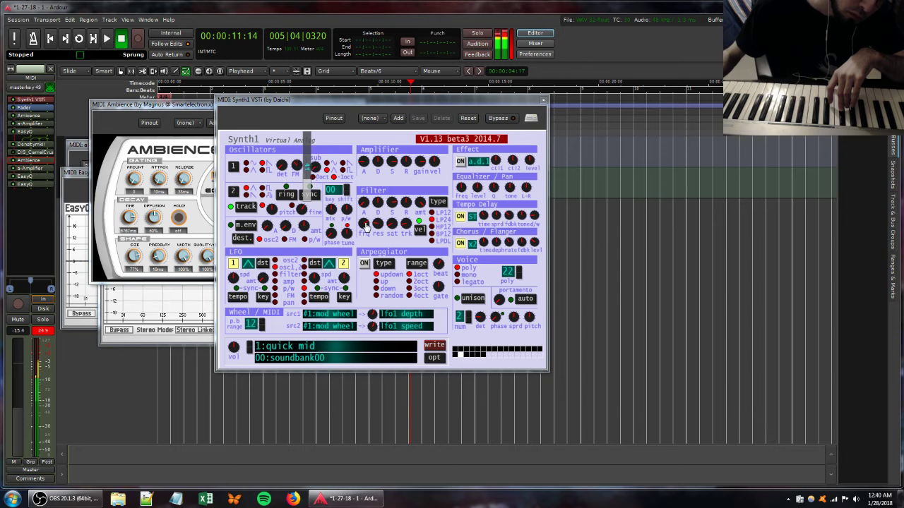
Fine-tune Synth1's filter frequency, saturation, tracking and resonance.
{"action": "left_click_drag", "start_coordinate": [366, 225], "coordinate": [379, 200]}
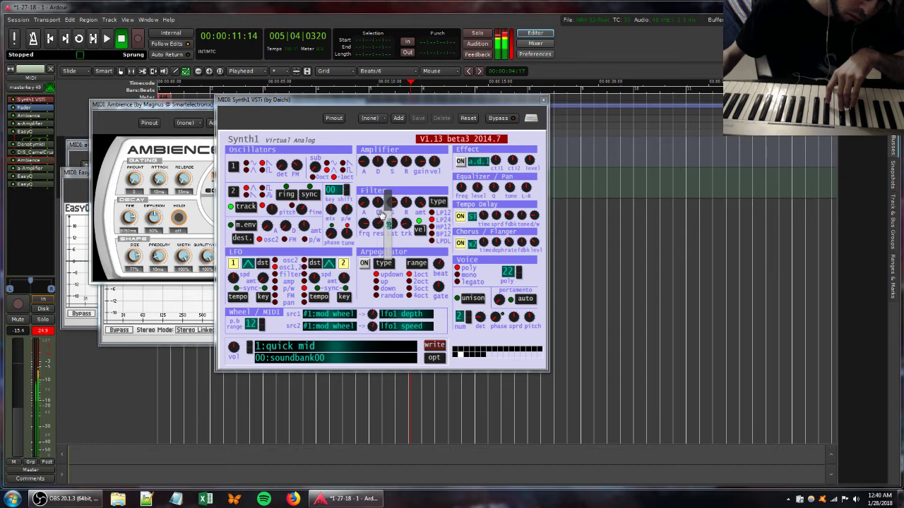
{"action": "left_click_drag", "start_coordinate": [400, 228], "coordinate": [398, 262]}
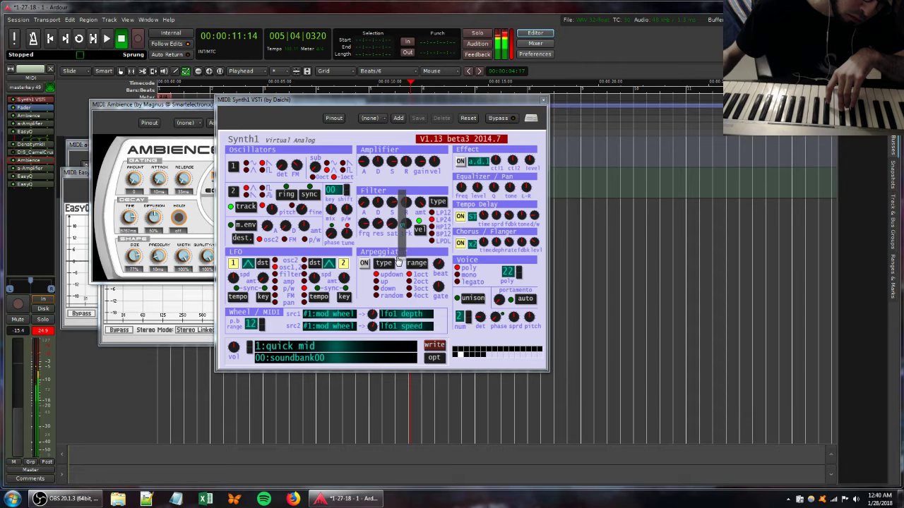
{"action": "left_click_drag", "start_coordinate": [375, 227], "coordinate": [365, 248]}
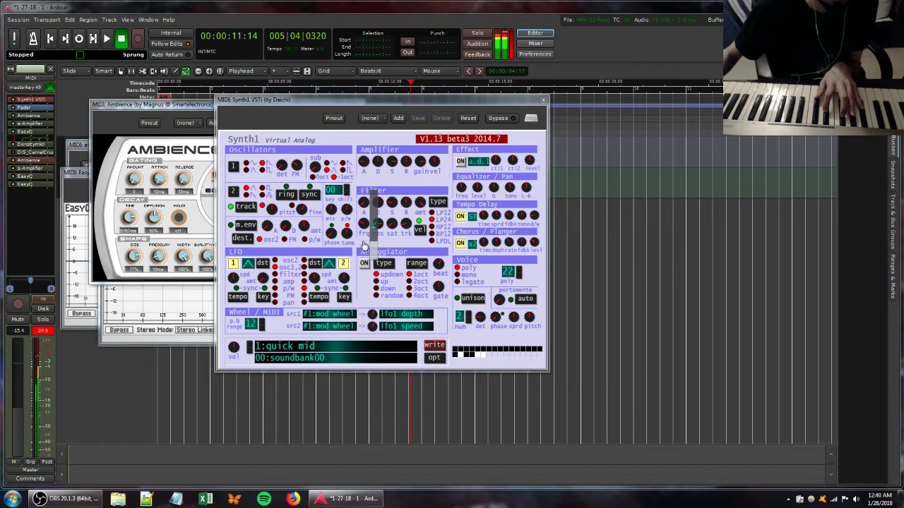
{"action": "left_click_drag", "start_coordinate": [393, 224], "coordinate": [445, 217]}
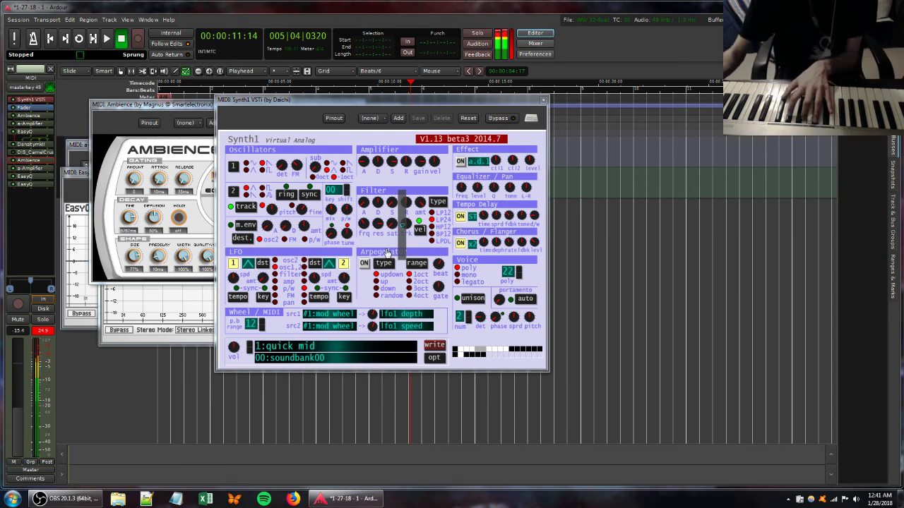
{"action": "left_click_drag", "start_coordinate": [376, 225], "coordinate": [393, 211]}
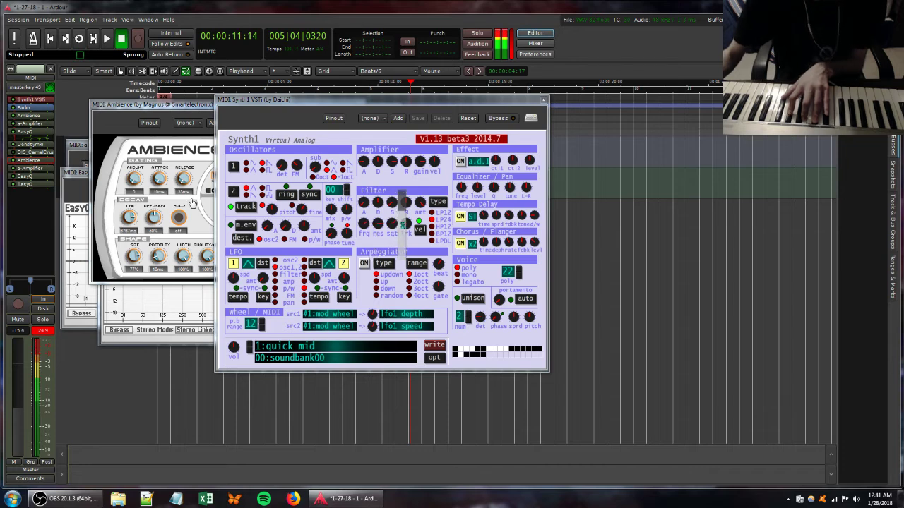
Raise the second Ambience's wet level to about 0.5 dB, cut its dry level to -inf, and return to Synth1.
{"action": "left_click", "coordinate": [192, 202]}
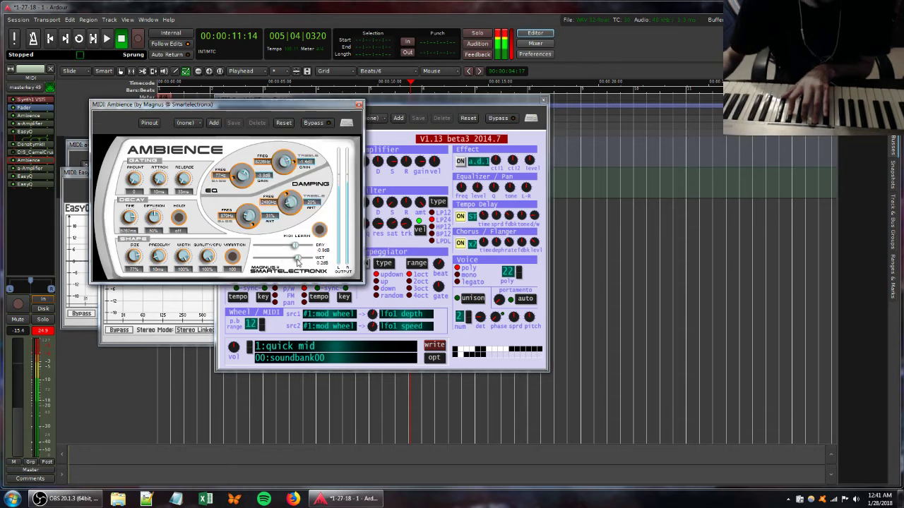
{"action": "left_click_drag", "start_coordinate": [295, 245], "coordinate": [248, 252]}
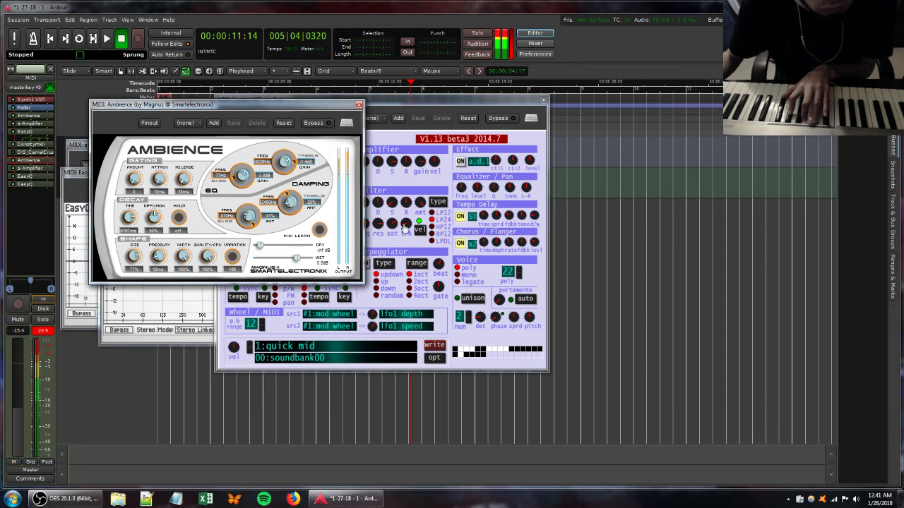
{"action": "left_click", "coordinate": [405, 228]}
Adjust Synth1's filter release, sub-oscillator level and oscillator 1 FM amount.
{"action": "left_click_drag", "start_coordinate": [382, 232], "coordinate": [379, 184]}
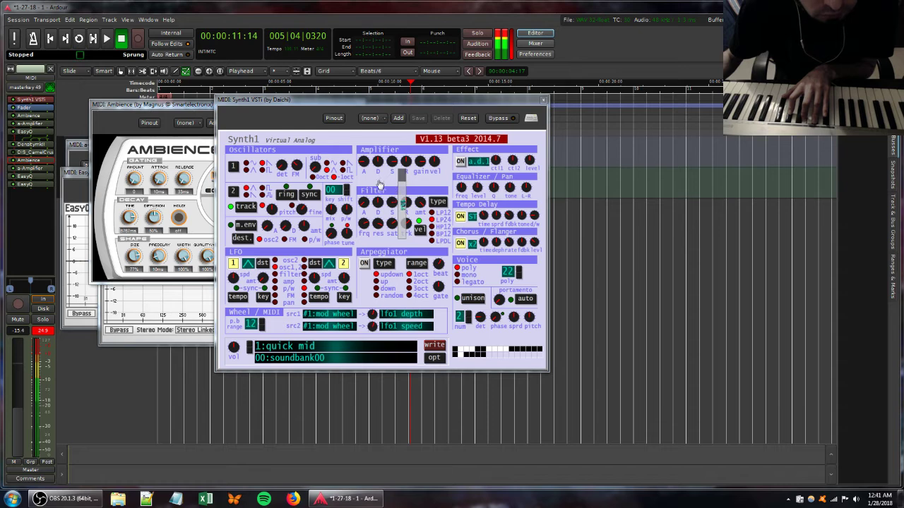
{"action": "left_click_drag", "start_coordinate": [303, 172], "coordinate": [306, 151]}
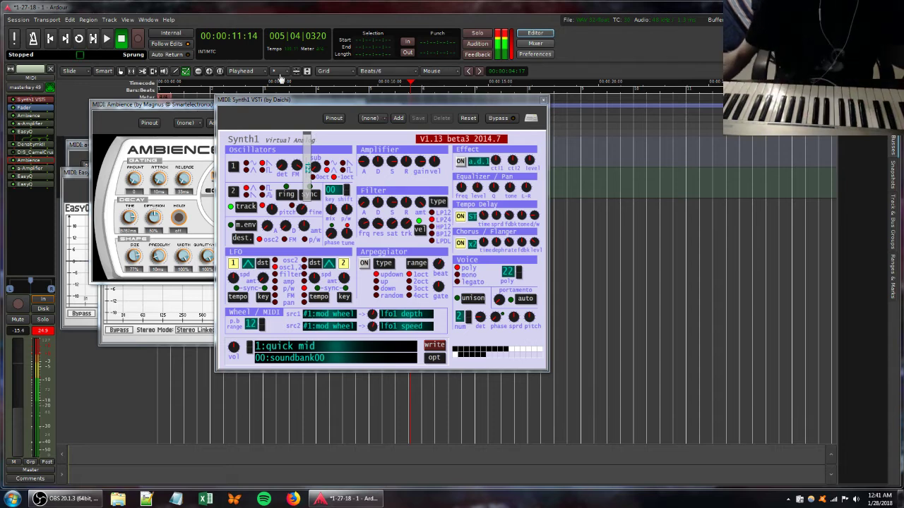
{"action": "mouse_move", "coordinate": [402, 204]}
{"action": "left_mouse_down"}
{"action": "mouse_move", "coordinate": [400, 179]}
{"action": "mouse_move", "coordinate": [414, 203]}
{"action": "left_mouse_up"}
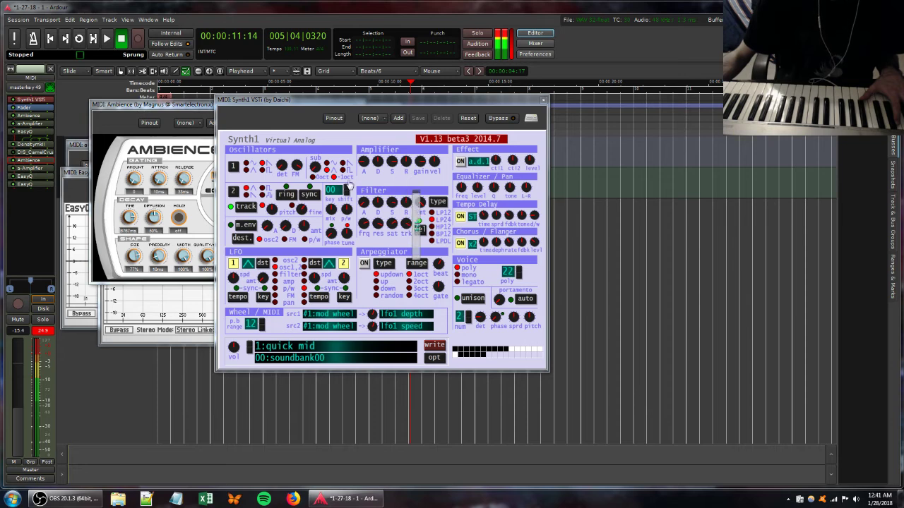
{"action": "mouse_move", "coordinate": [288, 167]}
{"action": "left_mouse_down"}
{"action": "mouse_move", "coordinate": [289, 199]}
{"action": "mouse_move", "coordinate": [289, 177]}
{"action": "left_mouse_up"}
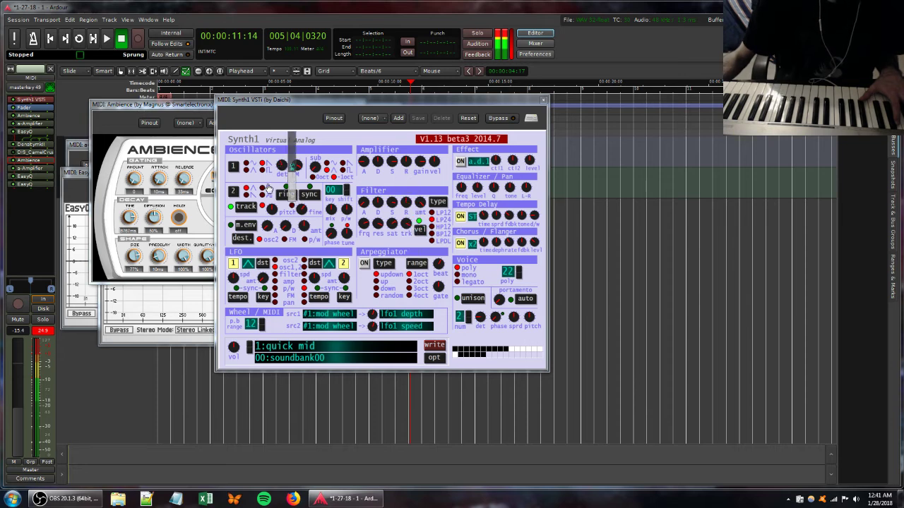
Change Synth1's oscillator 2 waveform and adjust the filter resonance and oscillator 1 FM amount.
{"action": "left_click", "coordinate": [262, 189]}
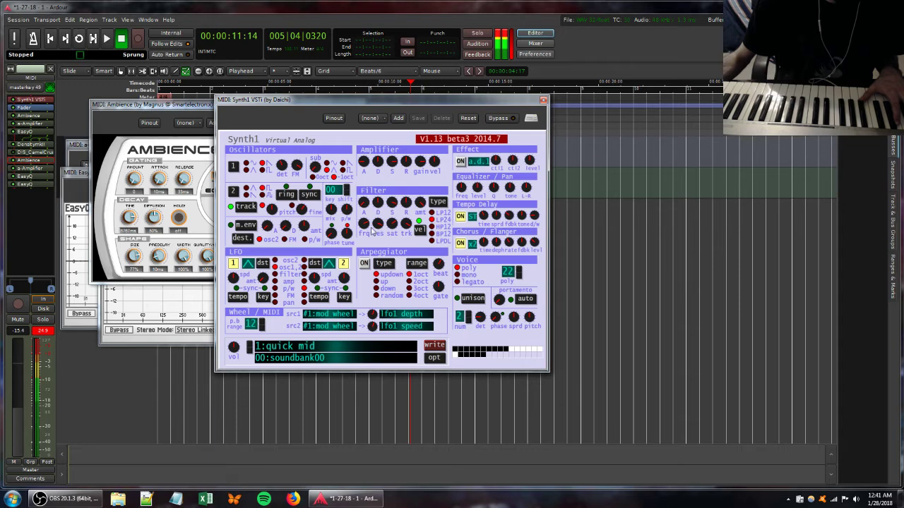
{"action": "left_click_drag", "start_coordinate": [371, 231], "coordinate": [375, 211]}
{"action": "left_click", "coordinate": [246, 189]}
{"action": "left_click_drag", "start_coordinate": [286, 166], "coordinate": [291, 203]}
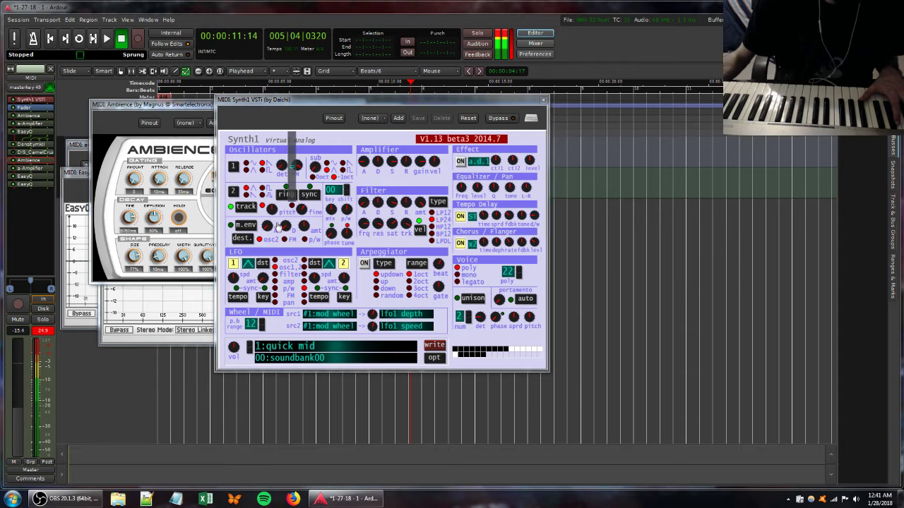
Bring EasyQ forward and reshape its curve with a 24 dB peak at about 1661.8 Hz.
{"action": "left_click", "coordinate": [81, 174]}
{"action": "left_click_drag", "start_coordinate": [207, 250], "coordinate": [30, 266]}
{"action": "left_click_drag", "start_coordinate": [276, 266], "coordinate": [195, 217]}
Open the CamelCrusher window, and return to Synth1 to adjust its filter saturation.
{"action": "left_click", "coordinate": [12, 158]}
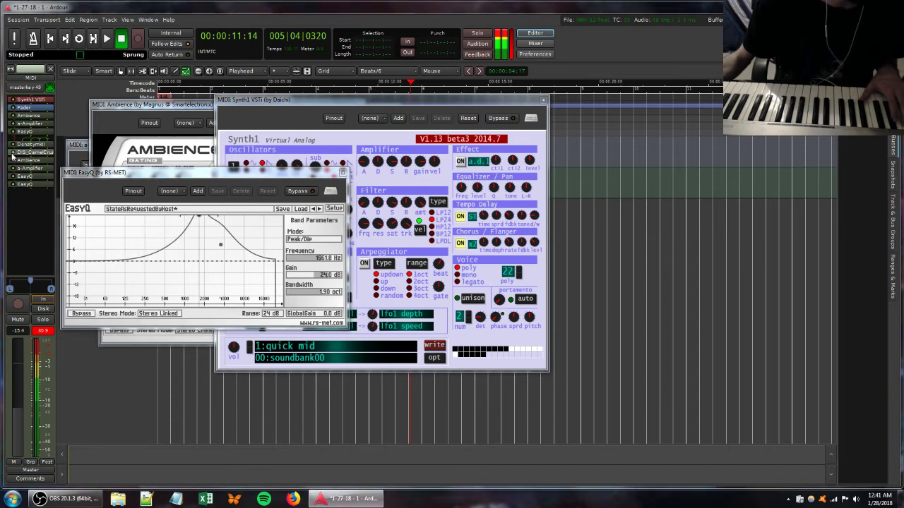
{"action": "double_click", "coordinate": [39, 152]}
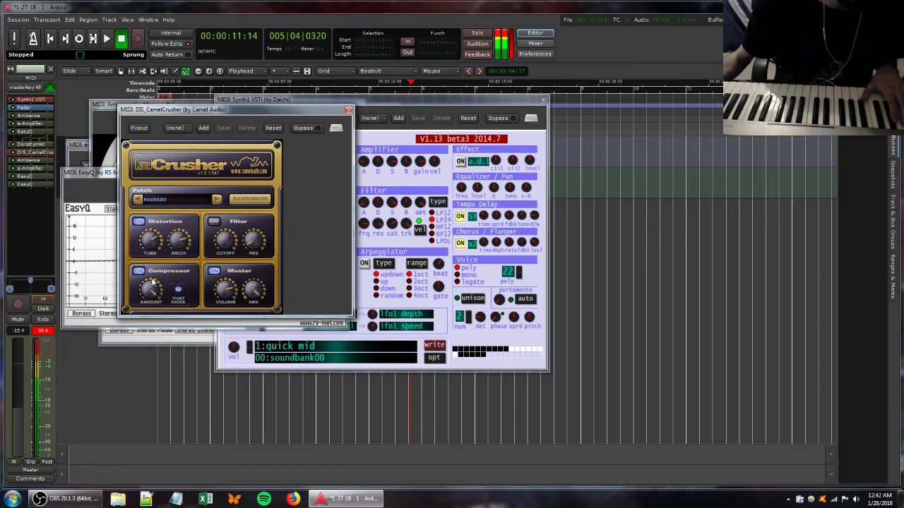
{"action": "left_click", "coordinate": [393, 197]}
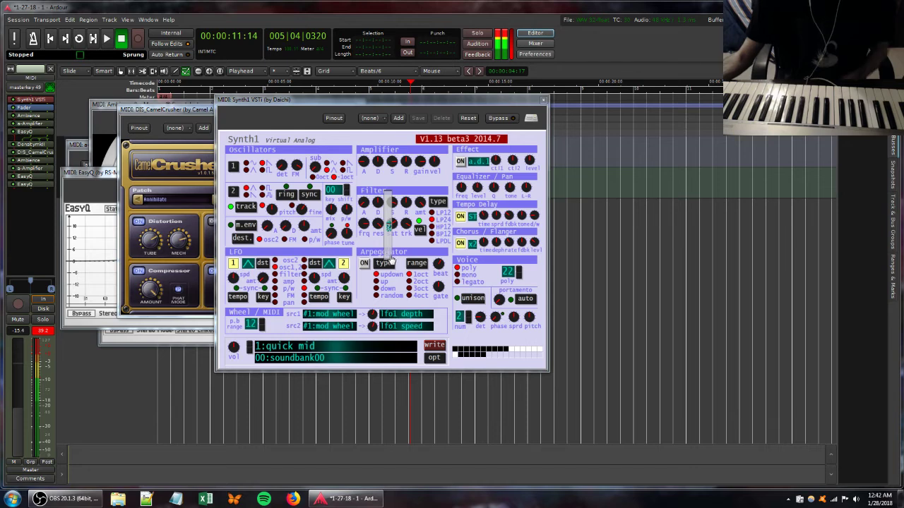
Disconnect the masterkey 49 keyboard from the MIDI track's input.
{"action": "left_click", "coordinate": [18, 89]}
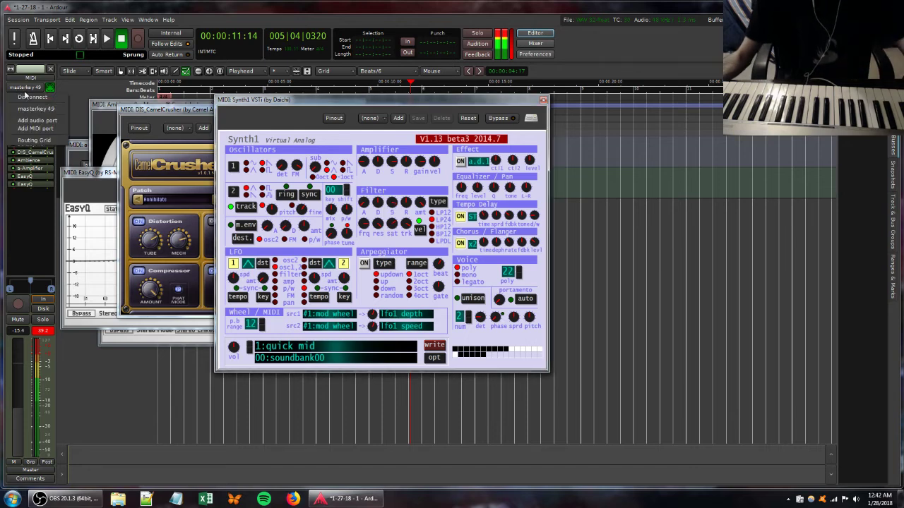
{"action": "left_click", "coordinate": [28, 97]}
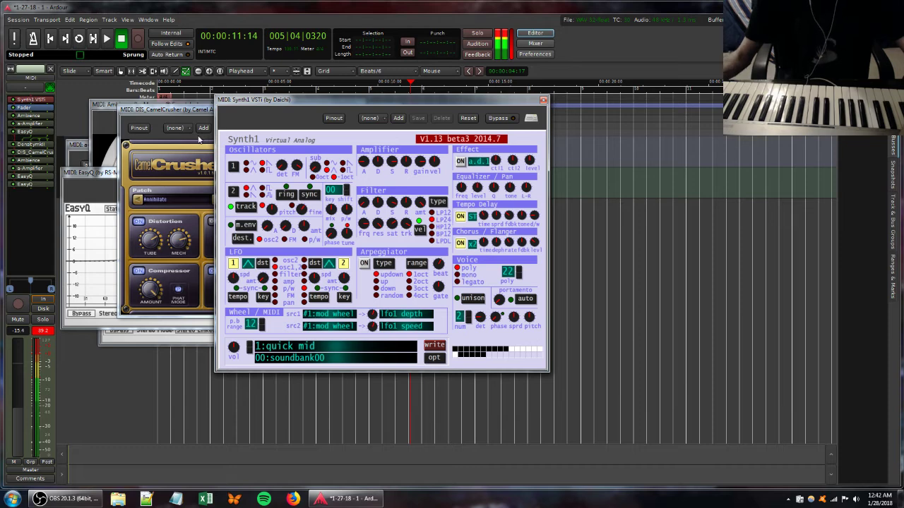
Launch GIMP and create a new image from the 1024x768 template.
{"action": "key", "text": "super"}
{"action": "type", "text": "gimp"}
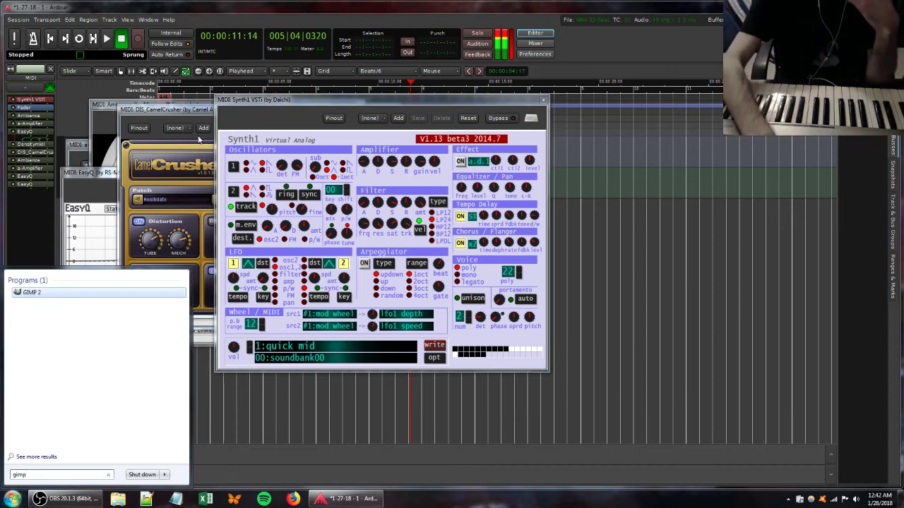
{"action": "key", "text": "Return"}
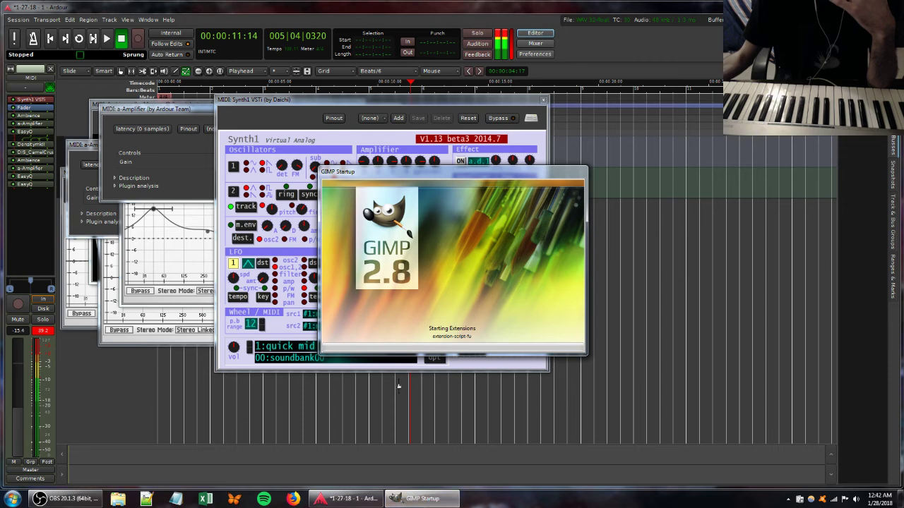
{"action": "left_click_drag", "start_coordinate": [433, 175], "coordinate": [686, 189]}
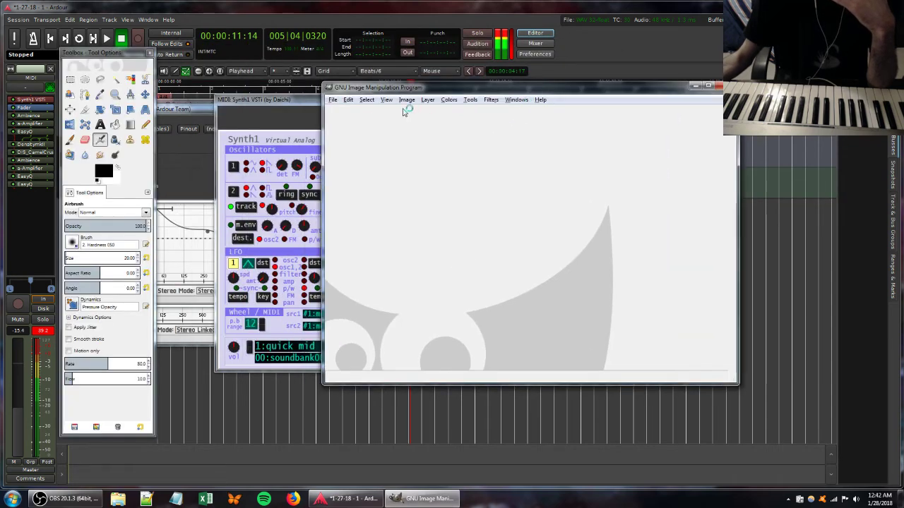
{"action": "left_click", "coordinate": [333, 99]}
{"action": "left_click", "coordinate": [346, 111]}
{"action": "left_click", "coordinate": [374, 125]}
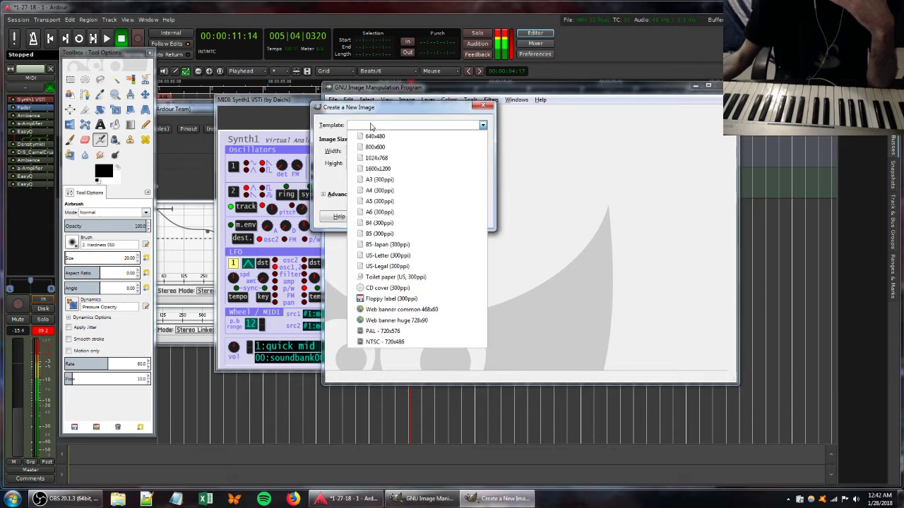
{"action": "left_click", "coordinate": [381, 158]}
{"action": "left_click", "coordinate": [424, 216]}
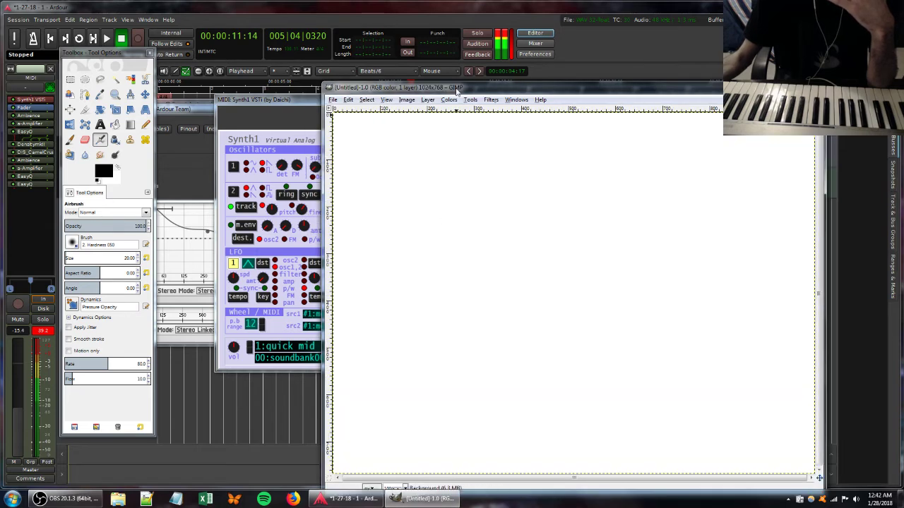
Reposition and resize the GIMP image window so the whole canvas fits on screen.
{"action": "left_click_drag", "start_coordinate": [440, 80], "coordinate": [366, 39]}
{"action": "left_click", "coordinate": [360, 31]}
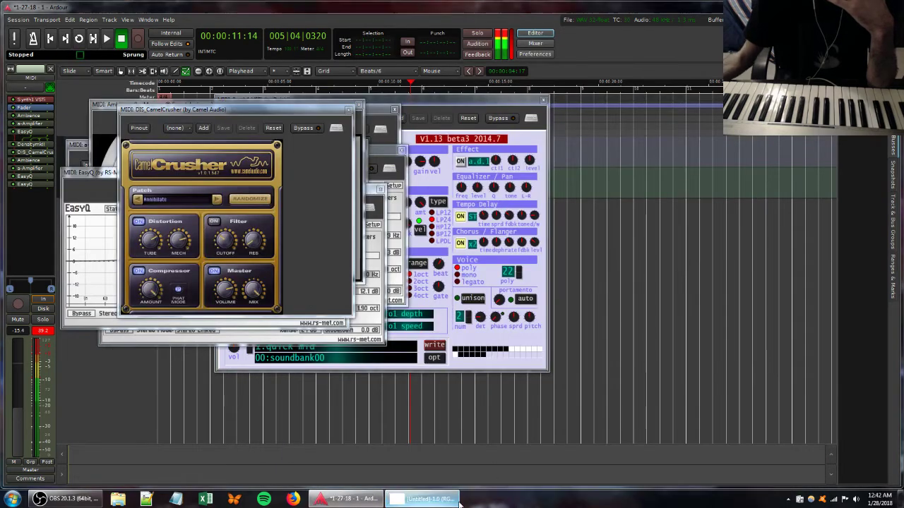
{"action": "left_click", "coordinate": [424, 499]}
{"action": "left_click_drag", "start_coordinate": [749, 453], "coordinate": [795, 477]}
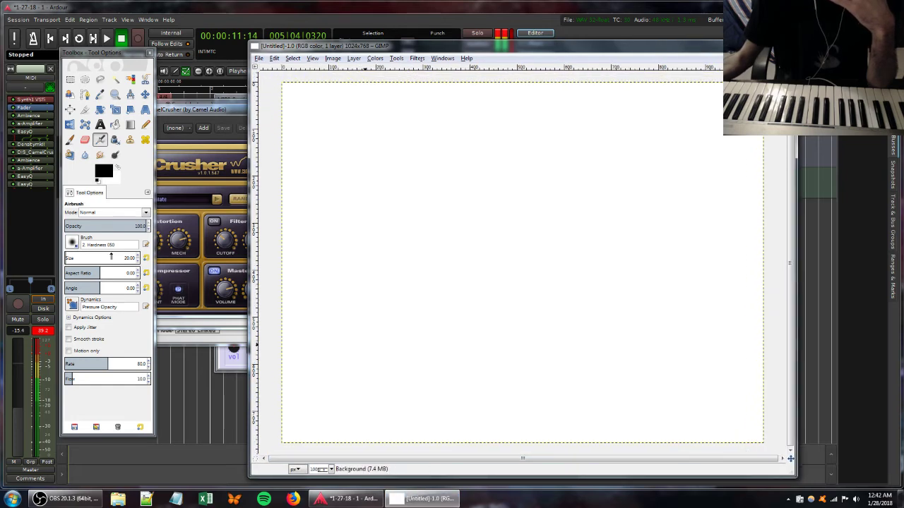
Set the airbrush size to about 391 and the foreground to red f91818, and airbrush across the canvas's upper edge and corners.
{"action": "left_click", "coordinate": [113, 257]}
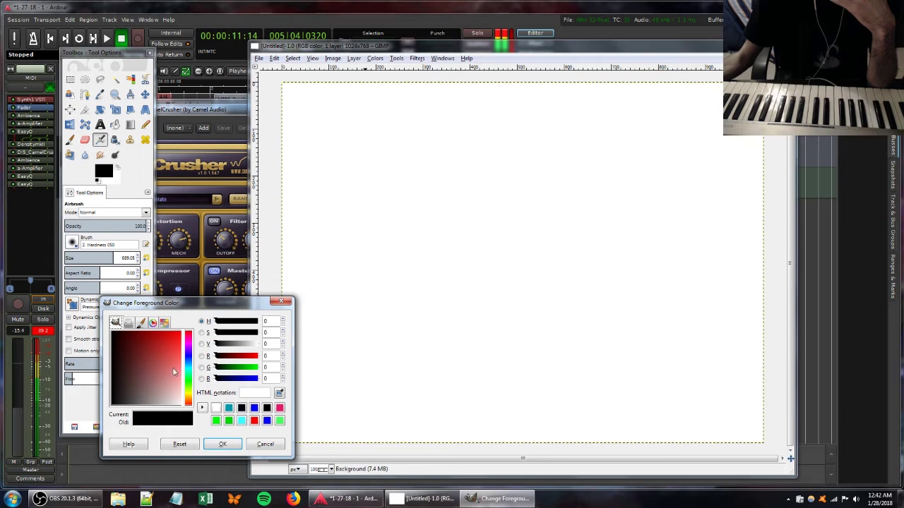
{"action": "left_click_drag", "start_coordinate": [174, 373], "coordinate": [185, 341]}
{"action": "left_click", "coordinate": [219, 444]}
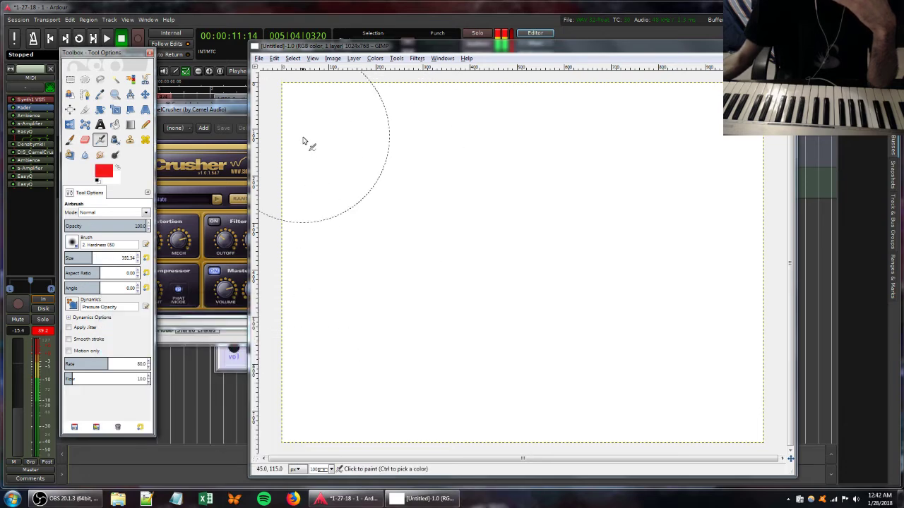
{"action": "mouse_move", "coordinate": [306, 137]}
{"action": "left_mouse_down"}
{"action": "mouse_move", "coordinate": [342, 113]}
{"action": "mouse_move", "coordinate": [565, 110]}
{"action": "mouse_move", "coordinate": [691, 144]}
{"action": "mouse_move", "coordinate": [745, 197]}
{"action": "mouse_move", "coordinate": [742, 238]}
{"action": "mouse_move", "coordinate": [715, 118]}
{"action": "mouse_move", "coordinate": [678, 97]}
{"action": "mouse_move", "coordinate": [548, 83]}
{"action": "mouse_move", "coordinate": [416, 85]}
{"action": "mouse_move", "coordinate": [317, 116]}
{"action": "mouse_move", "coordinate": [263, 170]}
{"action": "mouse_move", "coordinate": [243, 233]}
{"action": "left_mouse_up"}
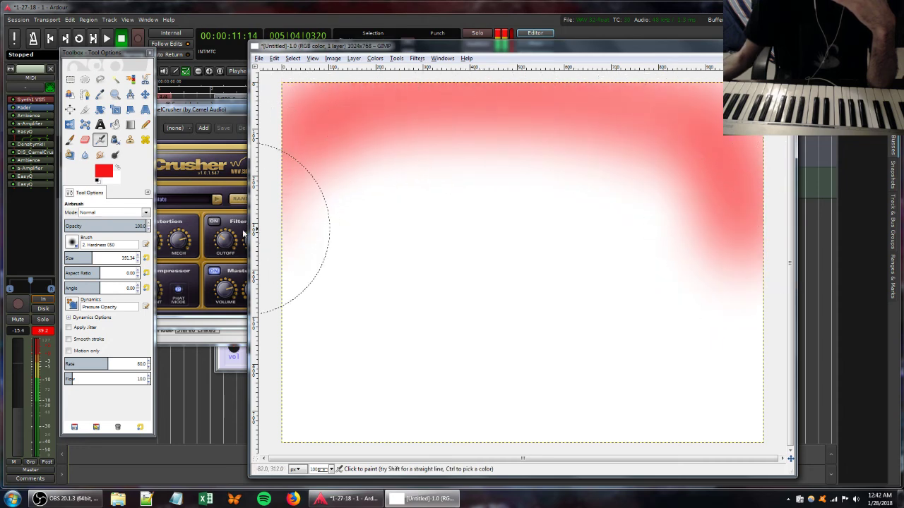
Switch back to Ardour, raise the a-Amplifier gain to about 9.485 dB, and adjust Synth1's oscillator FM and filter tracking.
{"action": "left_click", "coordinate": [217, 111]}
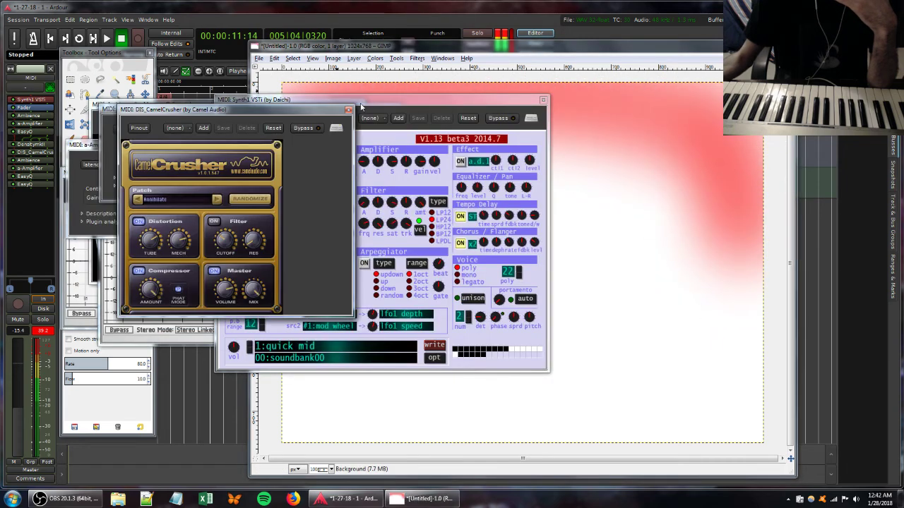
{"action": "left_click", "coordinate": [360, 110]}
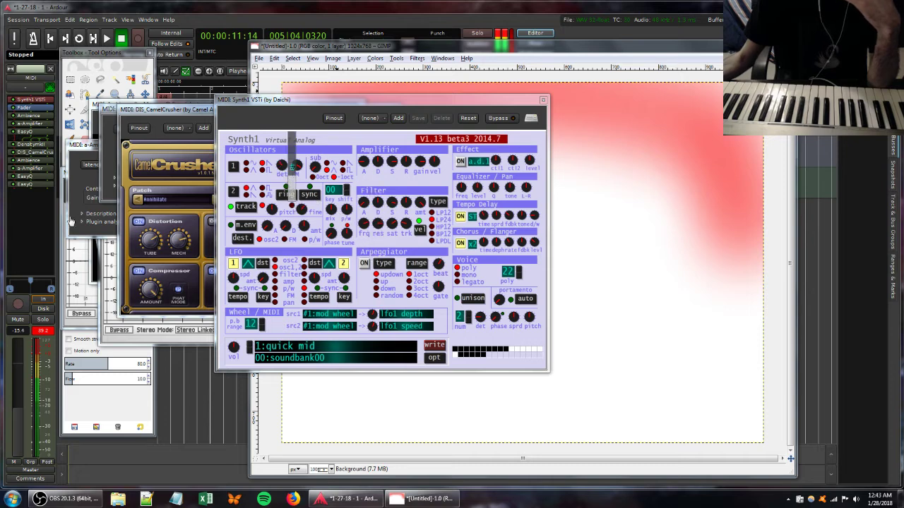
{"action": "left_click", "coordinate": [89, 150]}
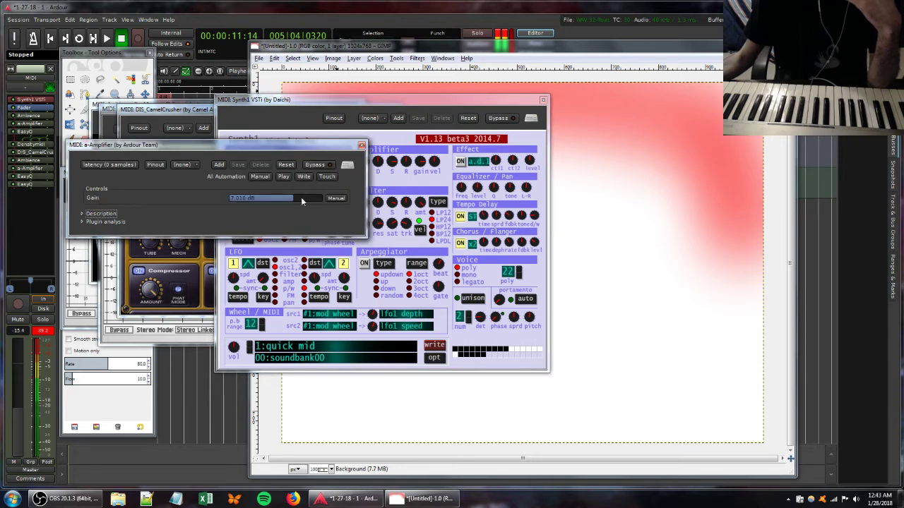
{"action": "left_click_drag", "start_coordinate": [297, 196], "coordinate": [303, 197]}
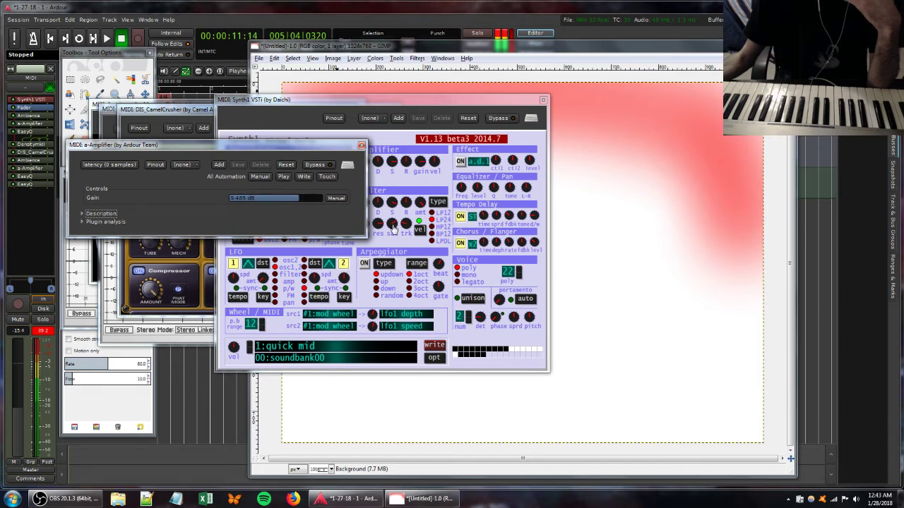
{"action": "left_click", "coordinate": [394, 228]}
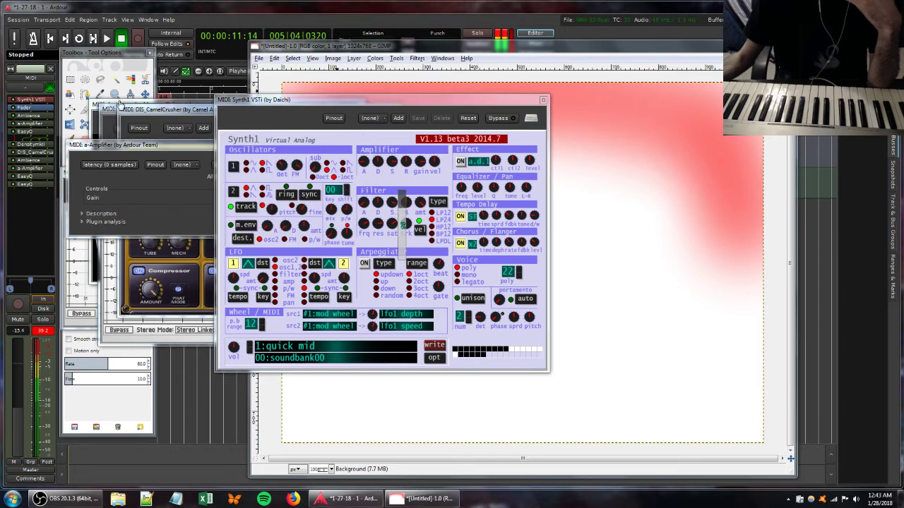
In the first EasyQ after the a-Amplifier, lower and shift the main peak slightly and add a 7.5 dB peak at about 9330.7 Hz.
{"action": "left_click", "coordinate": [32, 180]}
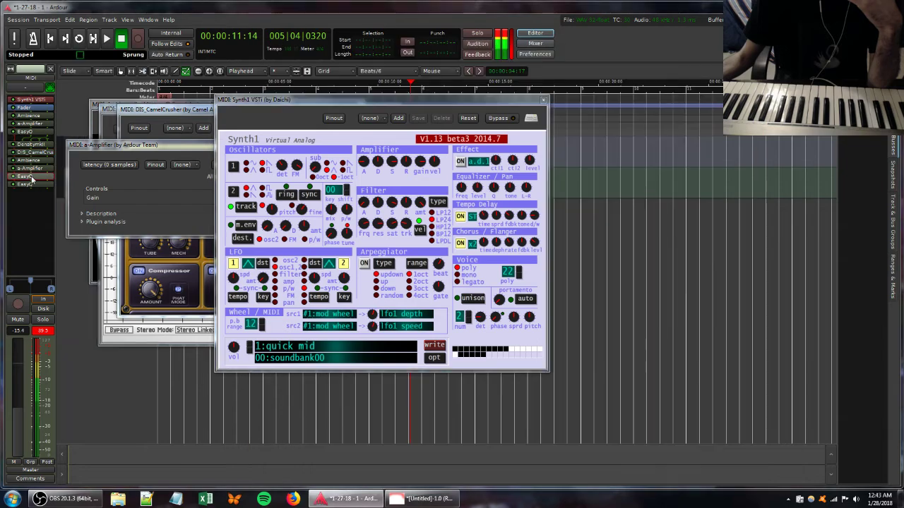
{"action": "double_click", "coordinate": [31, 180]}
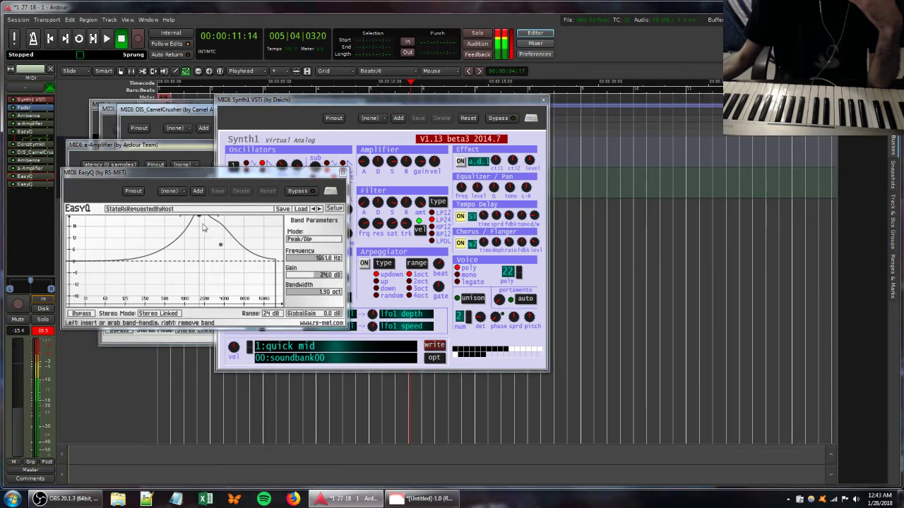
{"action": "mouse_move", "coordinate": [198, 217]}
{"action": "left_mouse_down"}
{"action": "mouse_move", "coordinate": [189, 231]}
{"action": "mouse_move", "coordinate": [190, 223]}
{"action": "left_mouse_up"}
{"action": "left_click_drag", "start_coordinate": [257, 261], "coordinate": [247, 246]}
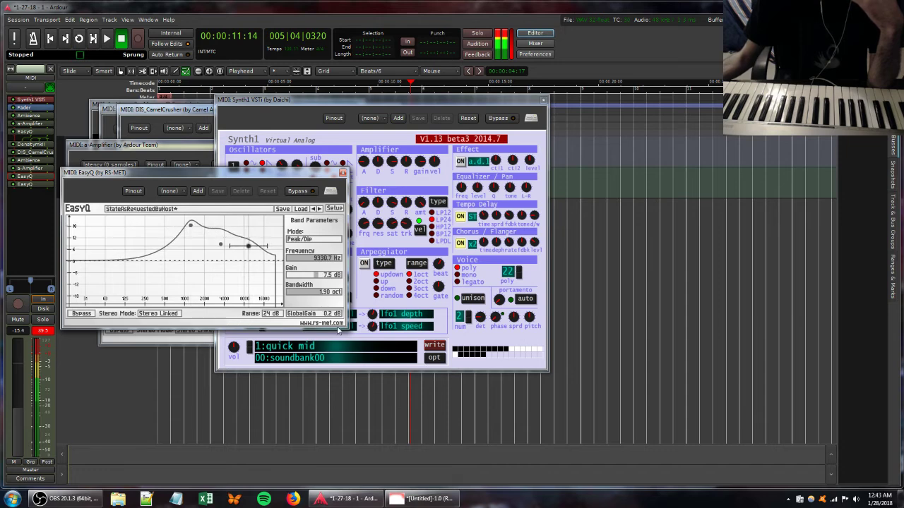
Switch to GIMP, set the foreground to pale peach f9dacf, and paint a wide band beneath the red with the Paintbrush.
{"action": "left_click", "coordinate": [424, 498]}
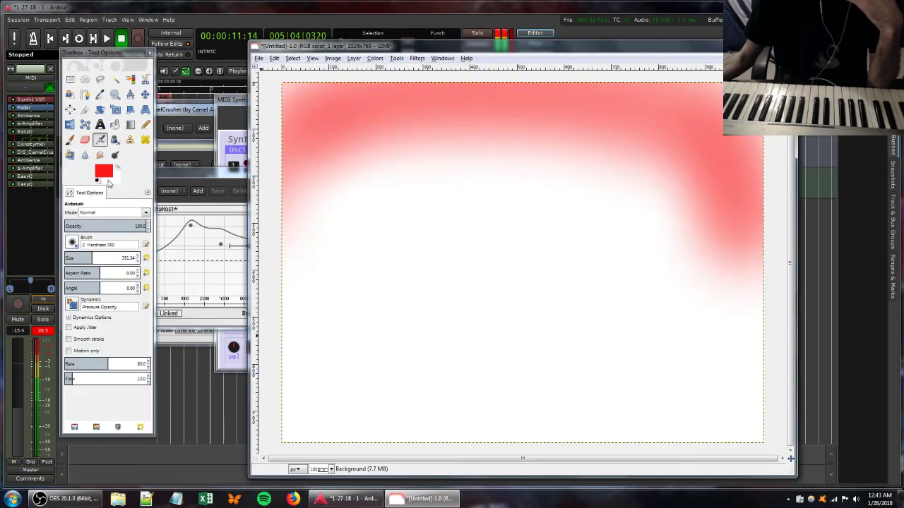
{"action": "left_click", "coordinate": [105, 173]}
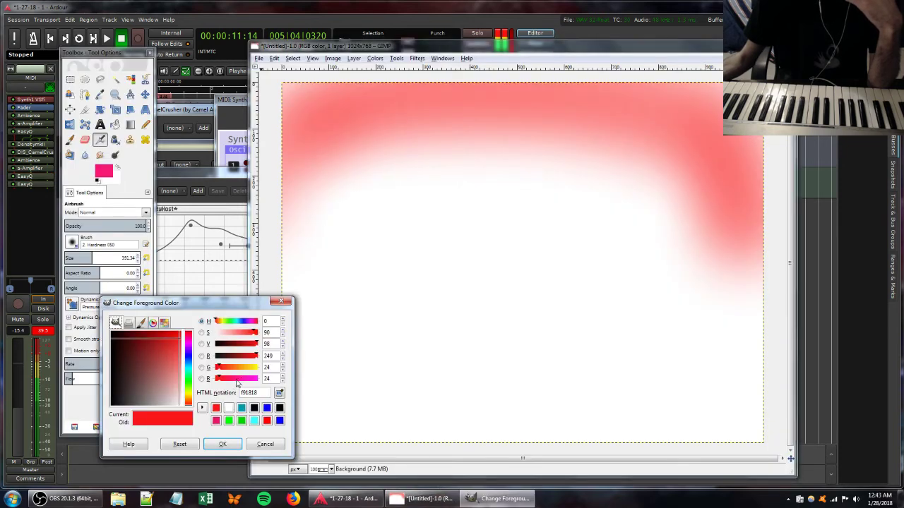
{"action": "left_click_drag", "start_coordinate": [236, 380], "coordinate": [252, 369]}
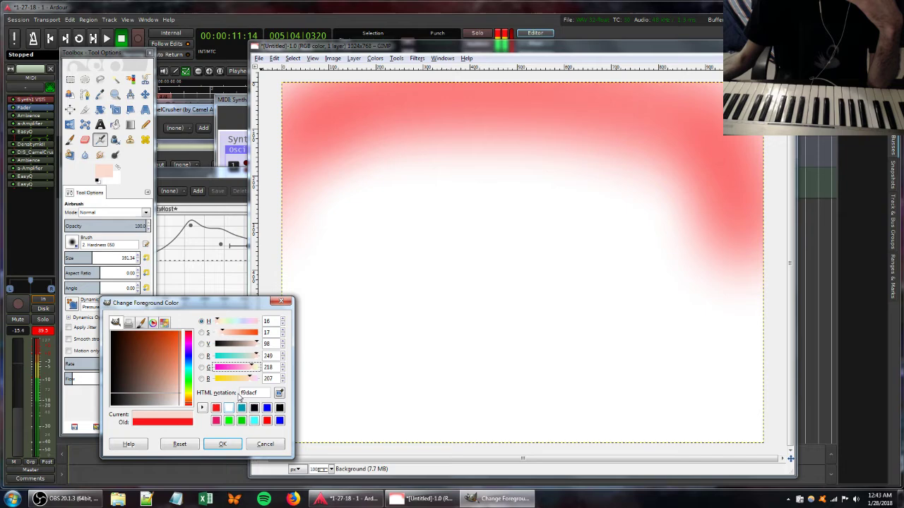
{"action": "left_click", "coordinate": [223, 443]}
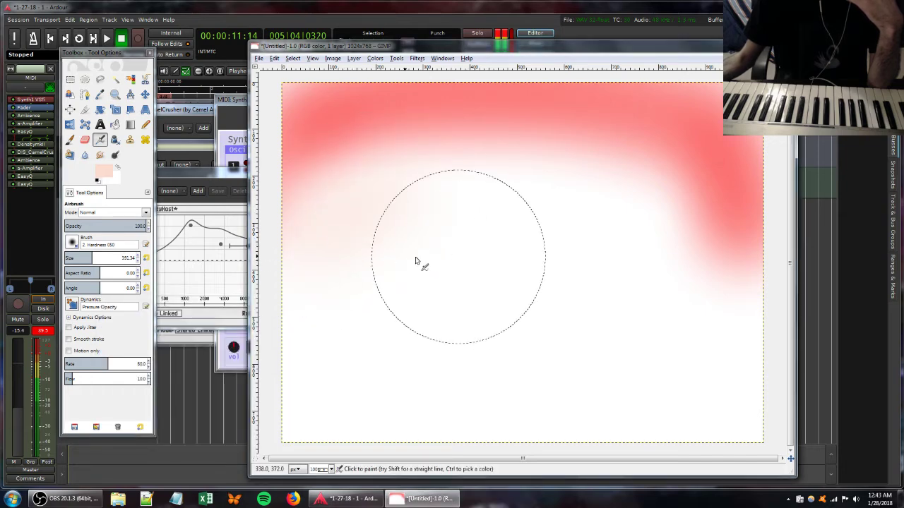
{"action": "key", "text": "p"}
{"action": "mouse_move", "coordinate": [264, 321]}
{"action": "left_mouse_down"}
{"action": "mouse_move", "coordinate": [375, 203]}
{"action": "mouse_move", "coordinate": [451, 196]}
{"action": "mouse_move", "coordinate": [637, 226]}
{"action": "mouse_move", "coordinate": [738, 336]}
{"action": "mouse_move", "coordinate": [654, 236]}
{"action": "mouse_move", "coordinate": [619, 210]}
{"action": "mouse_move", "coordinate": [559, 192]}
{"action": "mouse_move", "coordinate": [394, 189]}
{"action": "mouse_move", "coordinate": [296, 237]}
{"action": "mouse_move", "coordinate": [272, 301]}
{"action": "mouse_move", "coordinate": [403, 199]}
{"action": "mouse_move", "coordinate": [553, 200]}
{"action": "mouse_move", "coordinate": [653, 272]}
{"action": "mouse_move", "coordinate": [629, 245]}
{"action": "mouse_move", "coordinate": [727, 343]}
{"action": "left_mouse_up"}
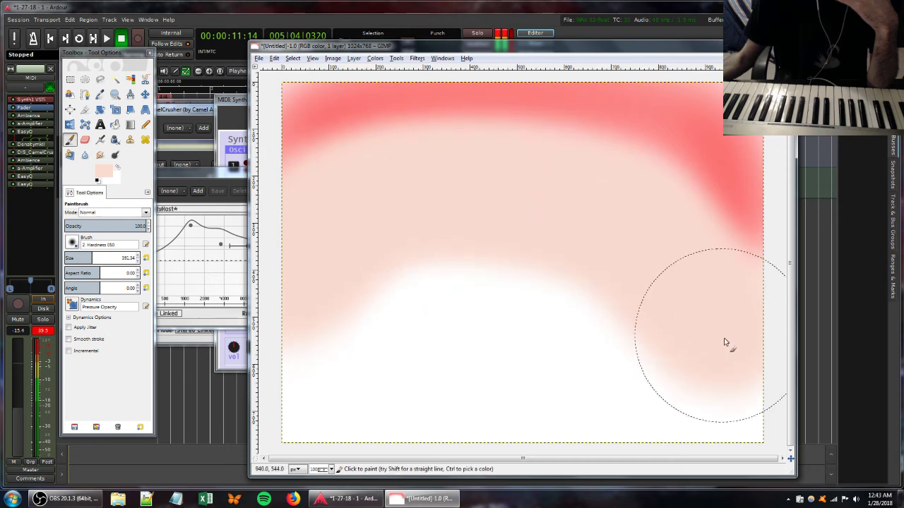
Set the foreground to dark green and the brush size to about 87, and paint uneven hills along the canvas's lower part.
{"action": "left_click", "coordinate": [100, 170]}
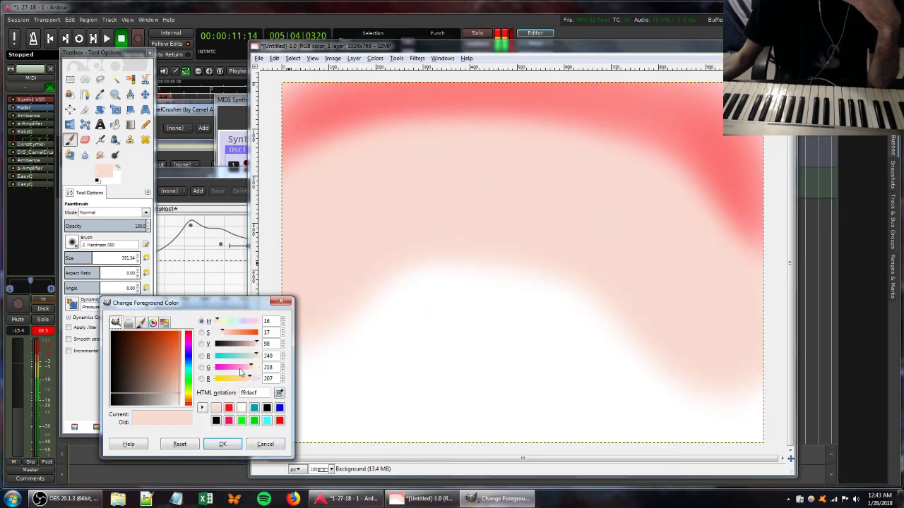
{"action": "left_click", "coordinate": [189, 354]}
{"action": "left_click_drag", "start_coordinate": [247, 344], "coordinate": [238, 367]}
{"action": "left_click", "coordinate": [222, 443]}
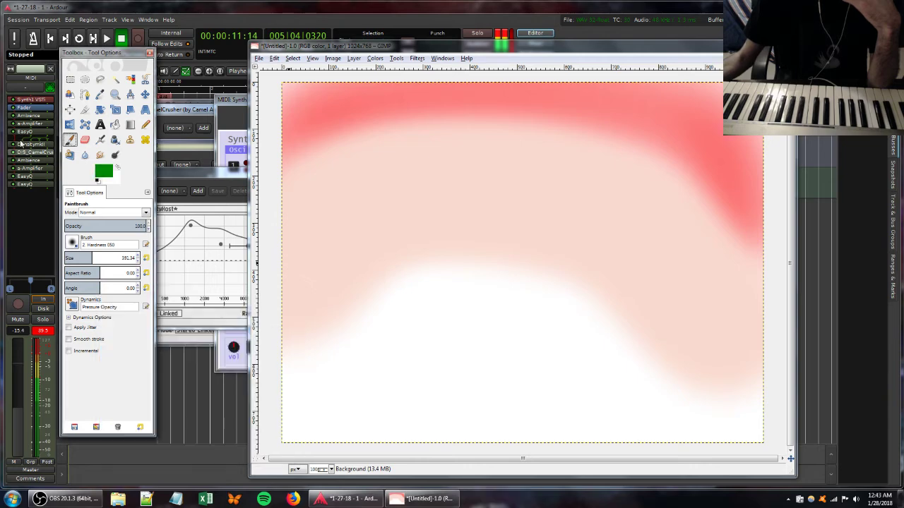
{"action": "left_click", "coordinate": [69, 259]}
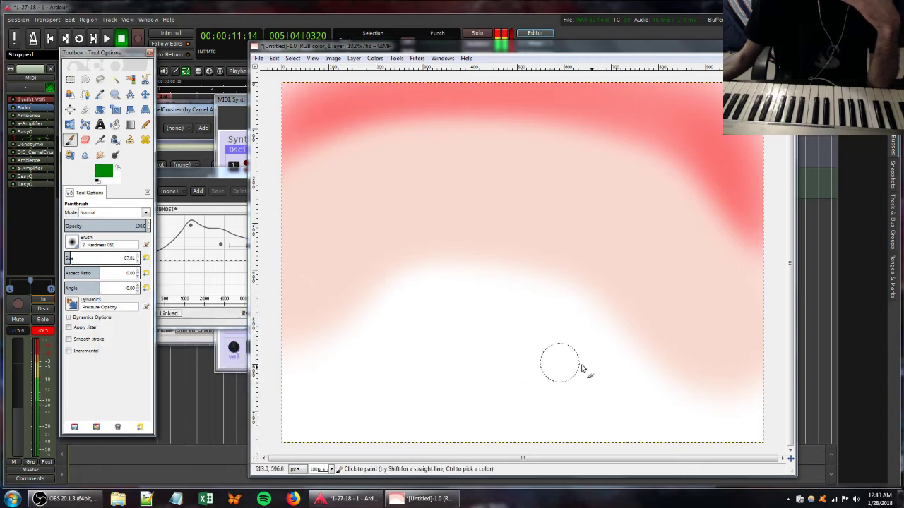
{"action": "mouse_move", "coordinate": [643, 381]}
{"action": "left_mouse_down"}
{"action": "mouse_move", "coordinate": [529, 335]}
{"action": "mouse_move", "coordinate": [535, 373]}
{"action": "mouse_move", "coordinate": [575, 447]}
{"action": "mouse_move", "coordinate": [714, 449]}
{"action": "mouse_move", "coordinate": [646, 446]}
{"action": "left_mouse_up"}
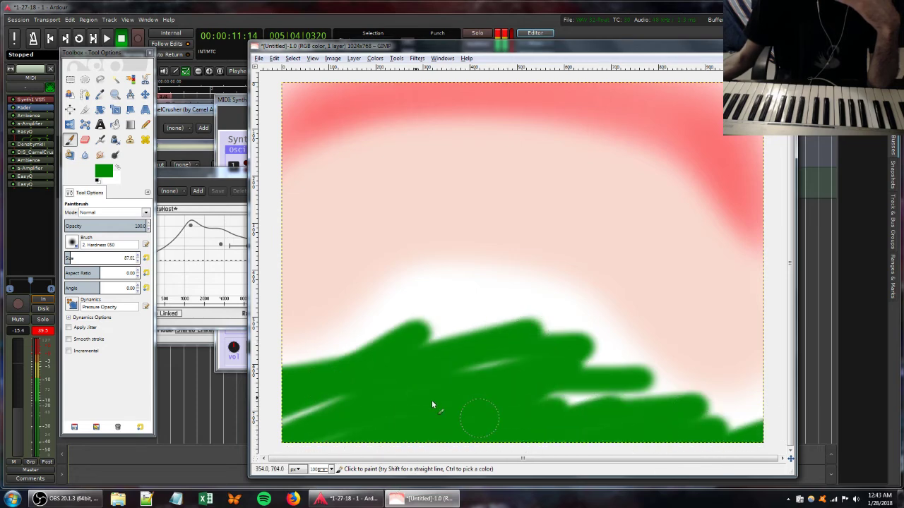
Set the foreground to black, brush aspect ratio to 6.49 and angle to -17.88, and scribble slanted strokes over the green hills.
{"action": "left_click", "coordinate": [106, 177]}
{"action": "left_click_drag", "start_coordinate": [126, 346], "coordinate": [93, 348]}
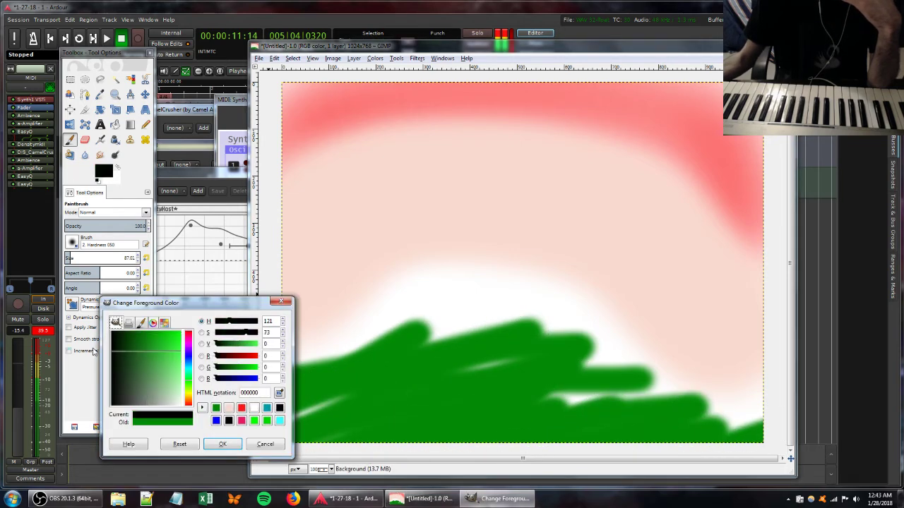
{"action": "left_click", "coordinate": [211, 448]}
{"action": "left_click", "coordinate": [111, 271]}
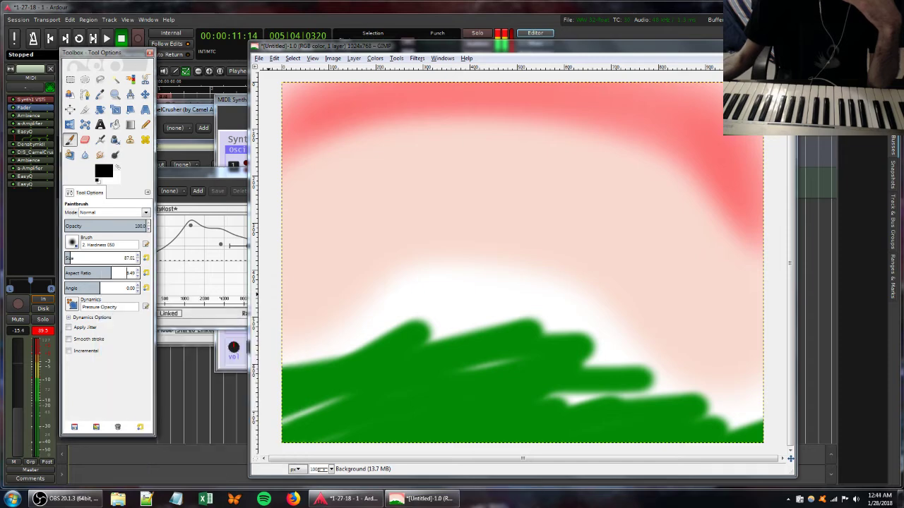
{"action": "left_click", "coordinate": [96, 286]}
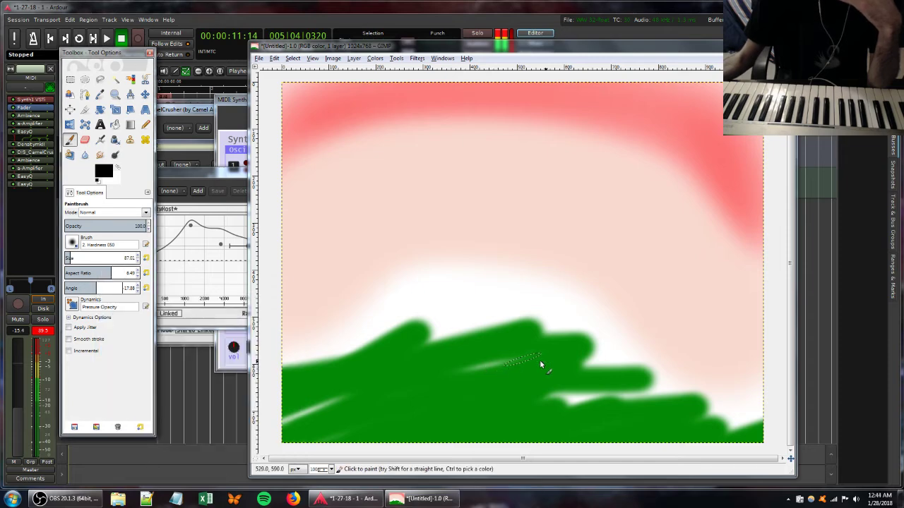
{"action": "mouse_move", "coordinate": [541, 365]}
{"action": "left_mouse_down"}
{"action": "mouse_move", "coordinate": [429, 418]}
{"action": "mouse_move", "coordinate": [470, 440]}
{"action": "mouse_move", "coordinate": [399, 437]}
{"action": "mouse_move", "coordinate": [421, 398]}
{"action": "mouse_move", "coordinate": [460, 405]}
{"action": "mouse_move", "coordinate": [399, 455]}
{"action": "mouse_move", "coordinate": [420, 382]}
{"action": "mouse_move", "coordinate": [383, 364]}
{"action": "mouse_move", "coordinate": [387, 407]}
{"action": "mouse_move", "coordinate": [531, 380]}
{"action": "mouse_move", "coordinate": [379, 446]}
{"action": "mouse_move", "coordinate": [417, 407]}
{"action": "mouse_move", "coordinate": [273, 426]}
{"action": "mouse_move", "coordinate": [517, 404]}
{"action": "mouse_move", "coordinate": [536, 477]}
{"action": "mouse_move", "coordinate": [569, 363]}
{"action": "mouse_move", "coordinate": [517, 452]}
{"action": "mouse_move", "coordinate": [649, 404]}
{"action": "mouse_move", "coordinate": [516, 414]}
{"action": "mouse_move", "coordinate": [638, 421]}
{"action": "mouse_move", "coordinate": [580, 451]}
{"action": "mouse_move", "coordinate": [620, 438]}
{"action": "mouse_move", "coordinate": [686, 444]}
{"action": "mouse_move", "coordinate": [742, 433]}
{"action": "left_mouse_up"}
Set the foreground to white and the brush size to about 179.63, and paint loose slanted strokes across the whole canvas.
{"action": "left_click", "coordinate": [104, 172]}
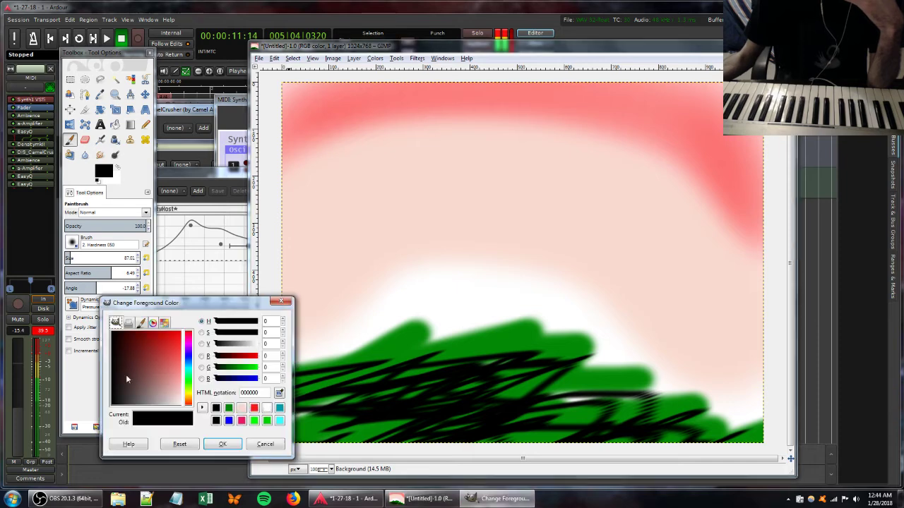
{"action": "left_click_drag", "start_coordinate": [127, 379], "coordinate": [194, 414]}
{"action": "left_click", "coordinate": [223, 443]}
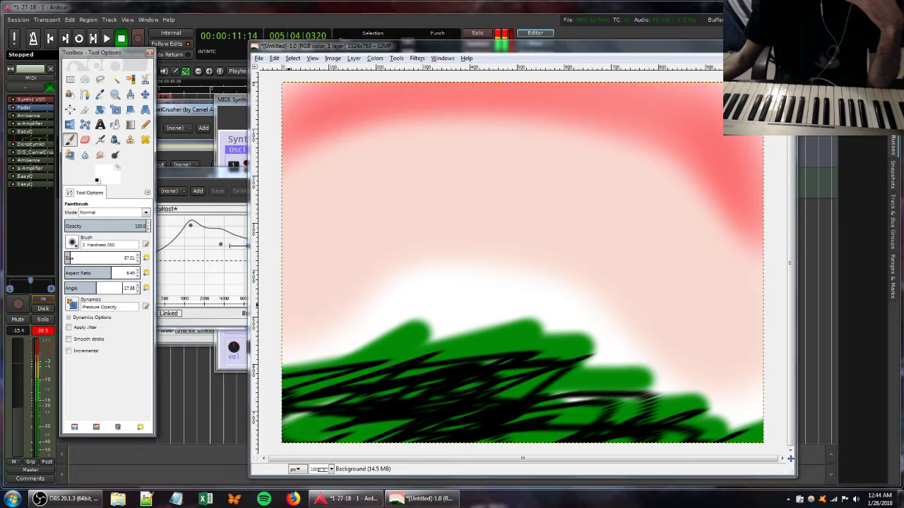
{"action": "mouse_move", "coordinate": [686, 162]}
{"action": "left_mouse_down"}
{"action": "mouse_move", "coordinate": [484, 283]}
{"action": "mouse_move", "coordinate": [397, 250]}
{"action": "mouse_move", "coordinate": [760, 410]}
{"action": "mouse_move", "coordinate": [461, 402]}
{"action": "mouse_move", "coordinate": [419, 456]}
{"action": "mouse_move", "coordinate": [591, 202]}
{"action": "mouse_move", "coordinate": [476, 67]}
{"action": "left_mouse_up"}
Set the foreground to cyan and the brush size to about 232.56, and sweep diagonal strokes across the whole canvas.
{"action": "left_click", "coordinate": [106, 177]}
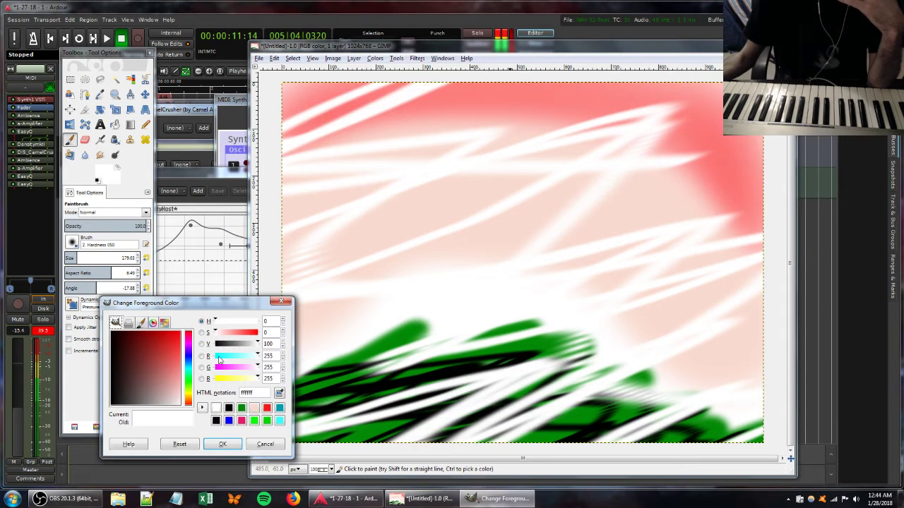
{"action": "left_click_drag", "start_coordinate": [219, 360], "coordinate": [214, 360]}
{"action": "left_click", "coordinate": [223, 443]}
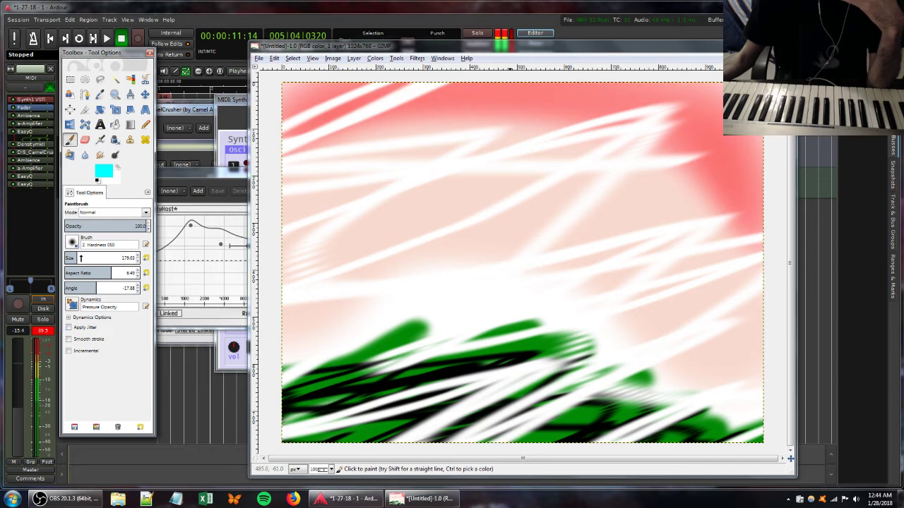
{"action": "mouse_move", "coordinate": [660, 183]}
{"action": "left_mouse_down"}
{"action": "mouse_move", "coordinate": [371, 215]}
{"action": "mouse_move", "coordinate": [577, 454]}
{"action": "mouse_move", "coordinate": [424, 395]}
{"action": "mouse_move", "coordinate": [303, 226]}
{"action": "mouse_move", "coordinate": [409, 113]}
{"action": "mouse_move", "coordinate": [572, 148]}
{"action": "left_mouse_up"}
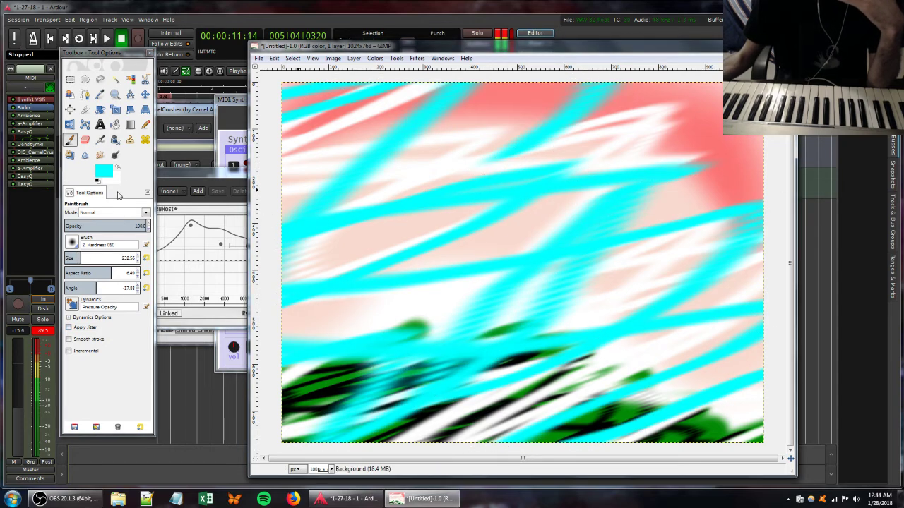
Set the foreground back to black and paint a bold zigzag over the cyan and white strokes.
{"action": "left_click", "coordinate": [104, 171]}
{"action": "left_click_drag", "start_coordinate": [148, 382], "coordinate": [86, 348]}
{"action": "left_click", "coordinate": [222, 444]}
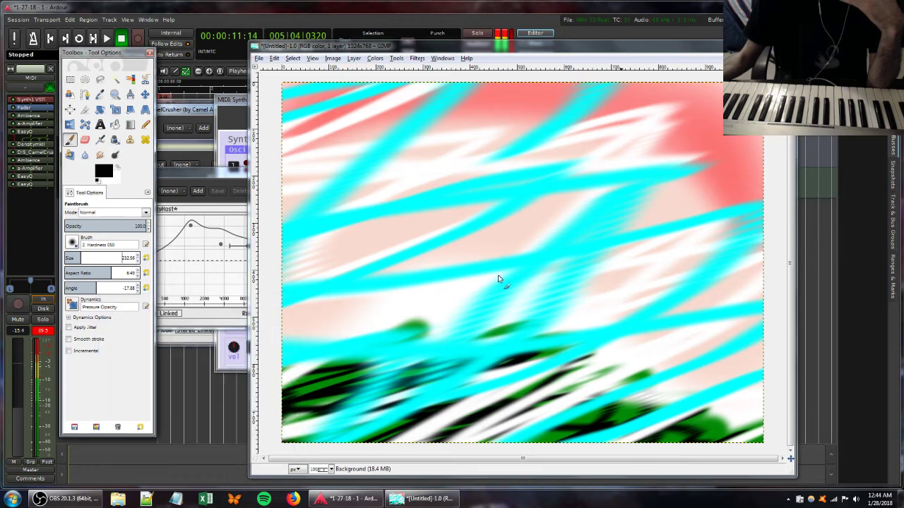
{"action": "mouse_move", "coordinate": [639, 160]}
{"action": "left_mouse_down"}
{"action": "mouse_move", "coordinate": [527, 167]}
{"action": "mouse_move", "coordinate": [752, 266]}
{"action": "mouse_move", "coordinate": [570, 112]}
{"action": "mouse_move", "coordinate": [755, 205]}
{"action": "left_mouse_up"}
Set the foreground to red ff2828 and the brush size to about 378.11, and paint broad strokes over most of the canvas.
{"action": "left_click", "coordinate": [103, 170]}
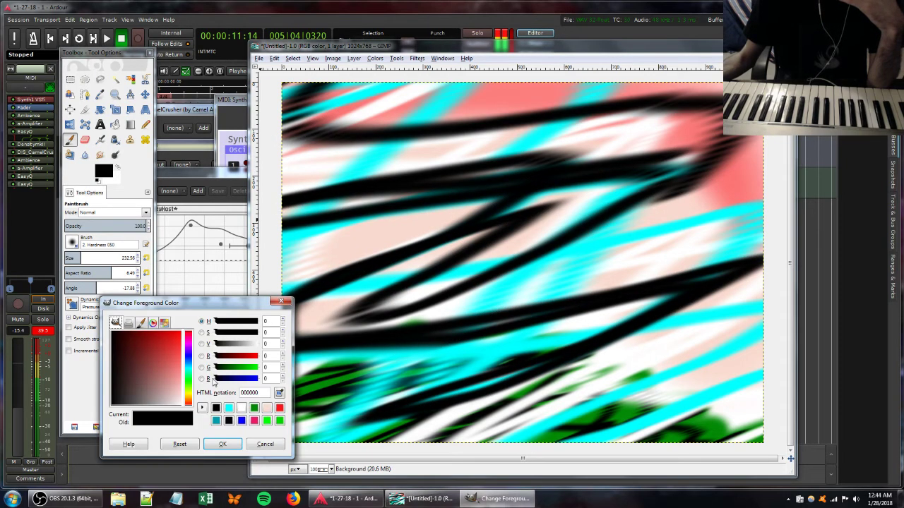
{"action": "left_click_drag", "start_coordinate": [189, 343], "coordinate": [187, 329]}
{"action": "left_click", "coordinate": [181, 343]}
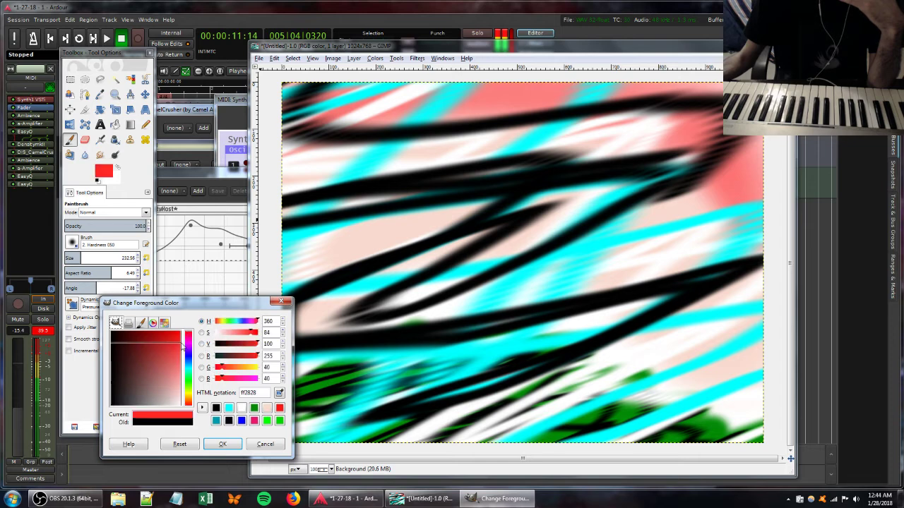
{"action": "left_click", "coordinate": [222, 444]}
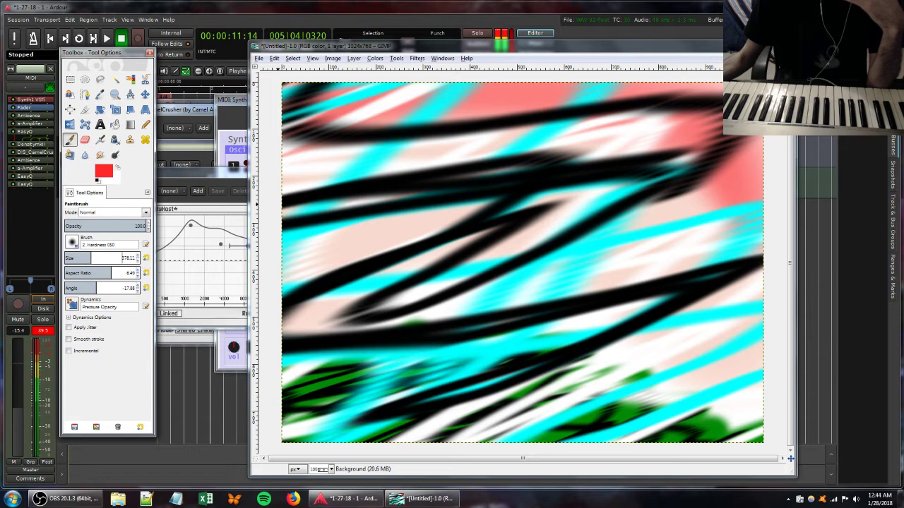
{"action": "mouse_move", "coordinate": [522, 120]}
{"action": "left_mouse_down"}
{"action": "mouse_move", "coordinate": [320, 168]}
{"action": "mouse_move", "coordinate": [271, 221]}
{"action": "mouse_move", "coordinate": [341, 292]}
{"action": "mouse_move", "coordinate": [514, 309]}
{"action": "mouse_move", "coordinate": [796, 270]}
{"action": "mouse_move", "coordinate": [873, 336]}
{"action": "mouse_move", "coordinate": [776, 393]}
{"action": "mouse_move", "coordinate": [605, 408]}
{"action": "mouse_move", "coordinate": [319, 400]}
{"action": "mouse_move", "coordinate": [296, 421]}
{"action": "left_mouse_up"}
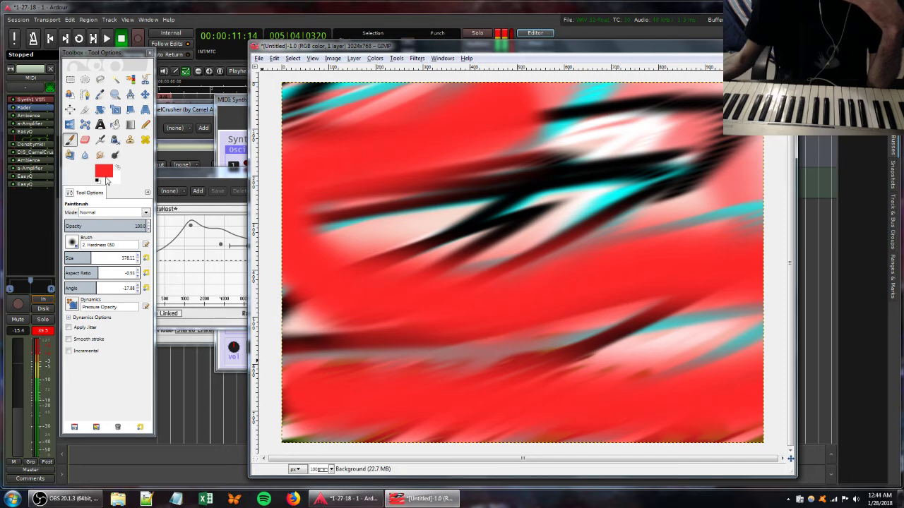
Set the foreground to white and paint a wide band across the upper middle of the canvas.
{"action": "left_click", "coordinate": [104, 174]}
{"action": "left_click", "coordinate": [113, 331]}
{"action": "left_click", "coordinate": [222, 444]}
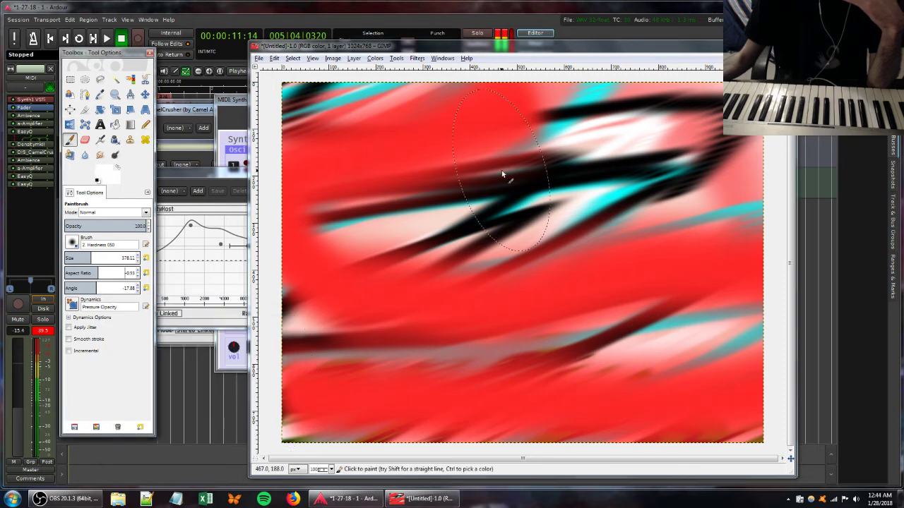
{"action": "mouse_move", "coordinate": [503, 174]}
{"action": "left_mouse_down"}
{"action": "mouse_move", "coordinate": [323, 191]}
{"action": "mouse_move", "coordinate": [751, 151]}
{"action": "mouse_move", "coordinate": [289, 224]}
{"action": "mouse_move", "coordinate": [743, 145]}
{"action": "mouse_move", "coordinate": [551, 166]}
{"action": "left_mouse_up"}
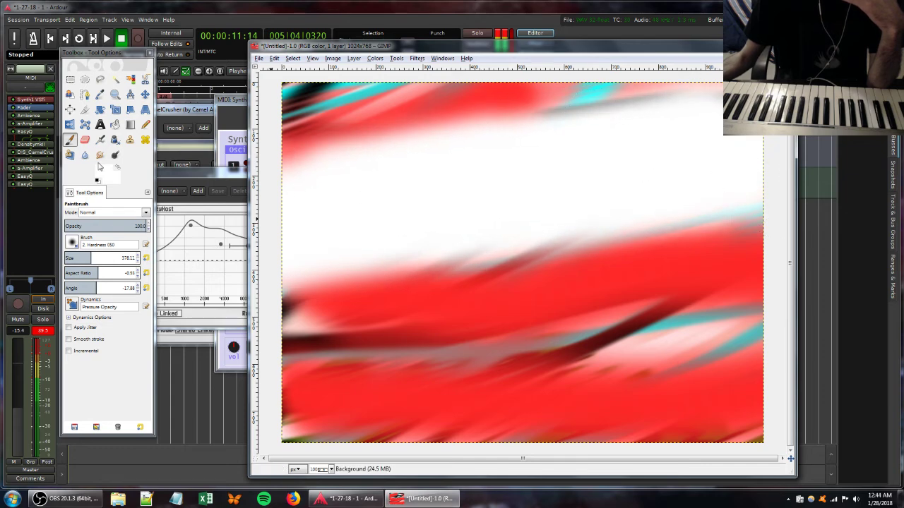
Set the foreground to yellow ffff00 and paint a wide curved band across the lower half of the canvas.
{"action": "left_click", "coordinate": [108, 173]}
{"action": "left_click_drag", "start_coordinate": [240, 378], "coordinate": [215, 379]}
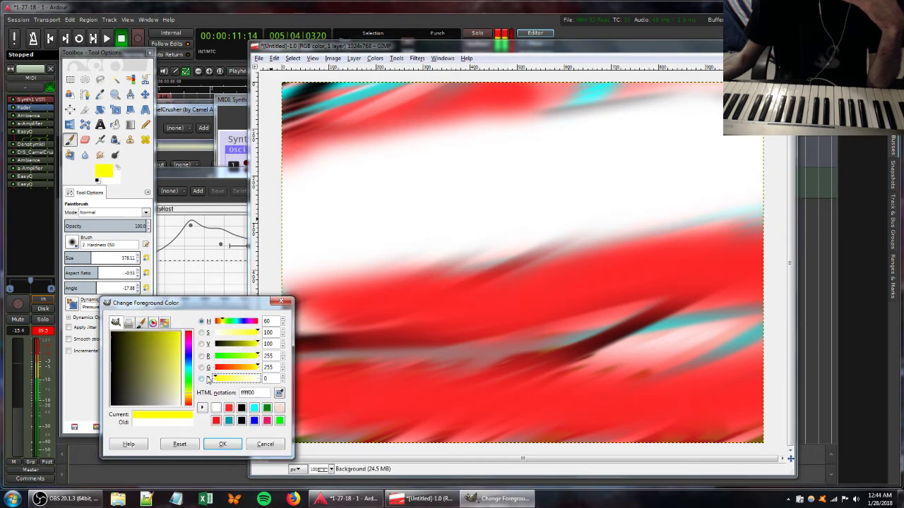
{"action": "left_click", "coordinate": [222, 444]}
{"action": "mouse_move", "coordinate": [711, 339]}
{"action": "left_mouse_down"}
{"action": "mouse_move", "coordinate": [621, 347]}
{"action": "mouse_move", "coordinate": [302, 340]}
{"action": "mouse_move", "coordinate": [542, 375]}
{"action": "mouse_move", "coordinate": [739, 336]}
{"action": "mouse_move", "coordinate": [796, 303]}
{"action": "mouse_move", "coordinate": [641, 352]}
{"action": "mouse_move", "coordinate": [468, 353]}
{"action": "mouse_move", "coordinate": [322, 330]}
{"action": "mouse_move", "coordinate": [349, 321]}
{"action": "mouse_move", "coordinate": [375, 354]}
{"action": "mouse_move", "coordinate": [631, 363]}
{"action": "mouse_move", "coordinate": [762, 316]}
{"action": "mouse_move", "coordinate": [791, 291]}
{"action": "mouse_move", "coordinate": [724, 327]}
{"action": "mouse_move", "coordinate": [623, 358]}
{"action": "mouse_move", "coordinate": [456, 359]}
{"action": "mouse_move", "coordinate": [274, 325]}
{"action": "left_mouse_up"}
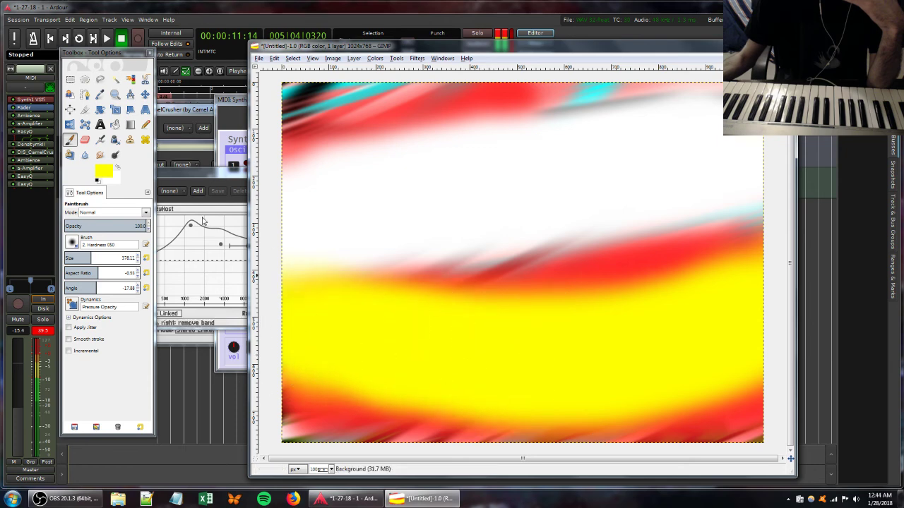
Open the foreground color settings, switch to Synth1 in Ardour, and adjust its oscillator FM and filter settings, including resonance.
{"action": "left_click", "coordinate": [103, 170]}
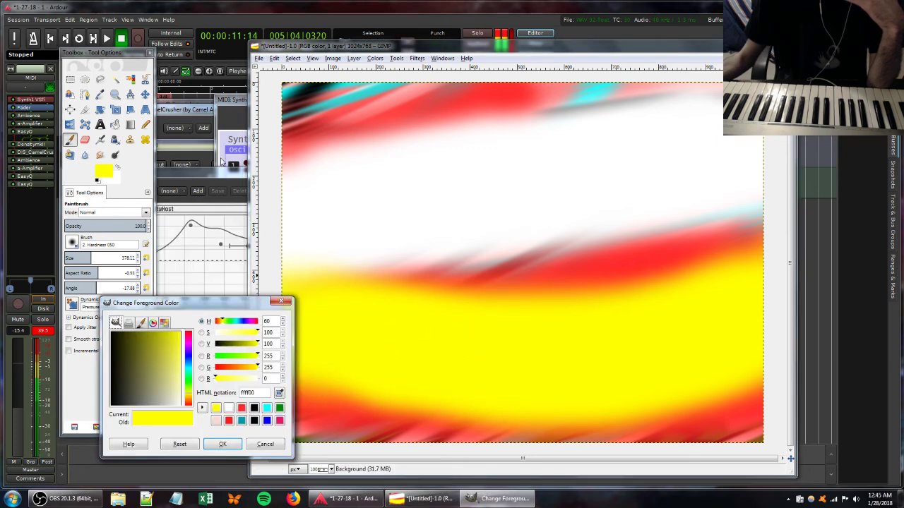
{"action": "left_click", "coordinate": [216, 178]}
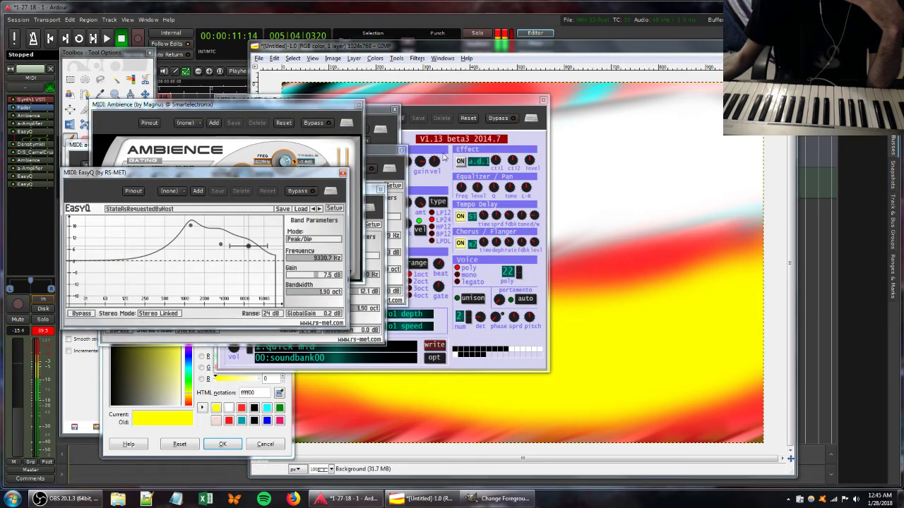
{"action": "left_click", "coordinate": [456, 101]}
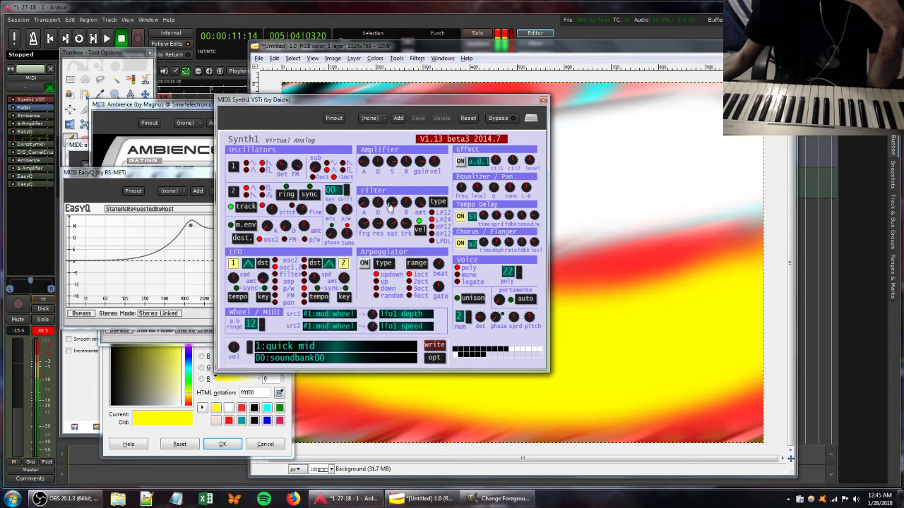
{"action": "left_click_drag", "start_coordinate": [376, 225], "coordinate": [417, 228]}
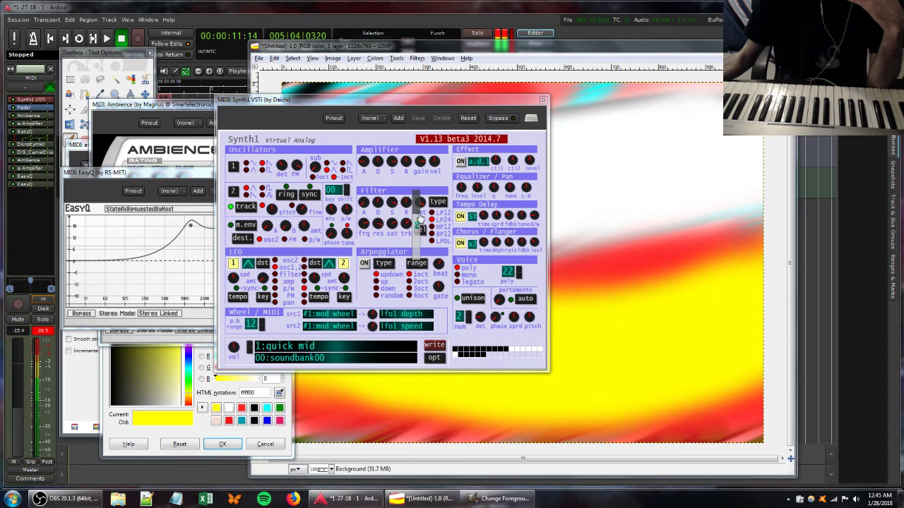
{"action": "left_click_drag", "start_coordinate": [289, 172], "coordinate": [296, 182]}
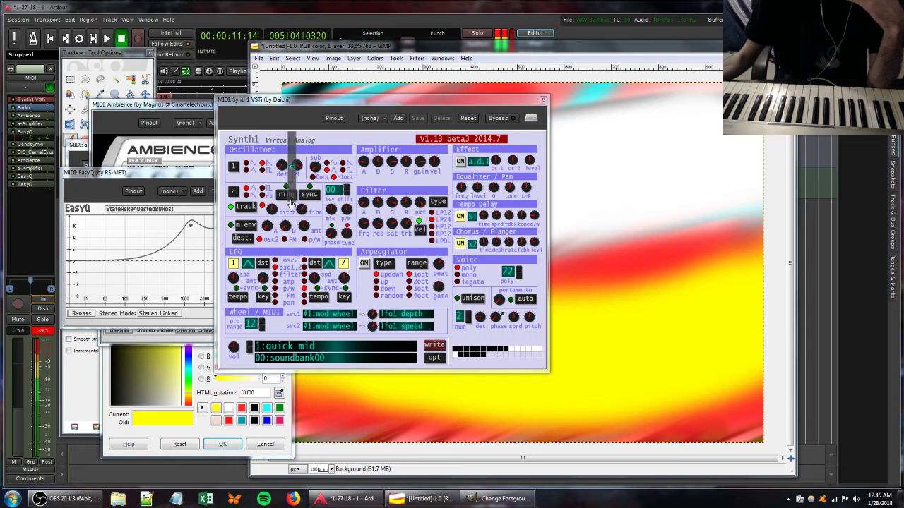
{"action": "left_click_drag", "start_coordinate": [366, 236], "coordinate": [375, 207]}
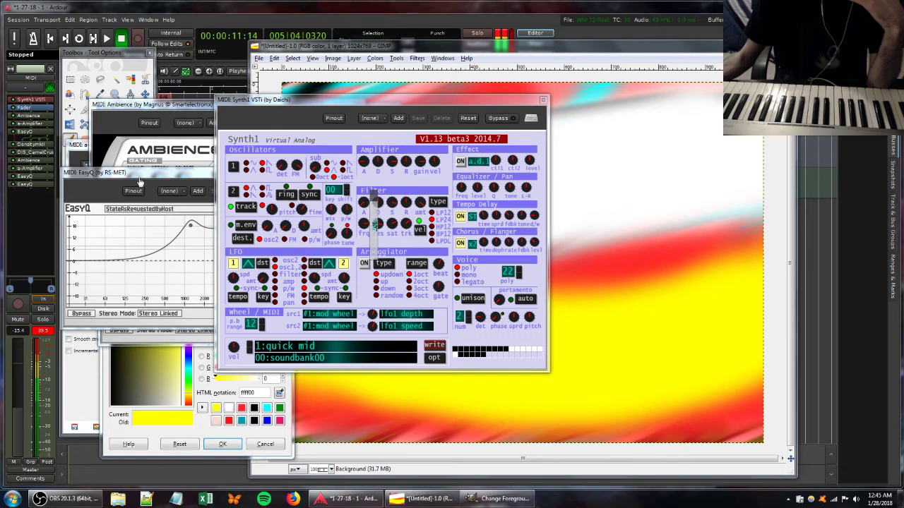
In the last EasyQ of the chain, add a 12.4 dB peak at 20000 Hz and a 6.8 dB peak at 730.73 Hz.
{"action": "left_click", "coordinate": [23, 185]}
{"action": "double_click", "coordinate": [24, 185]}
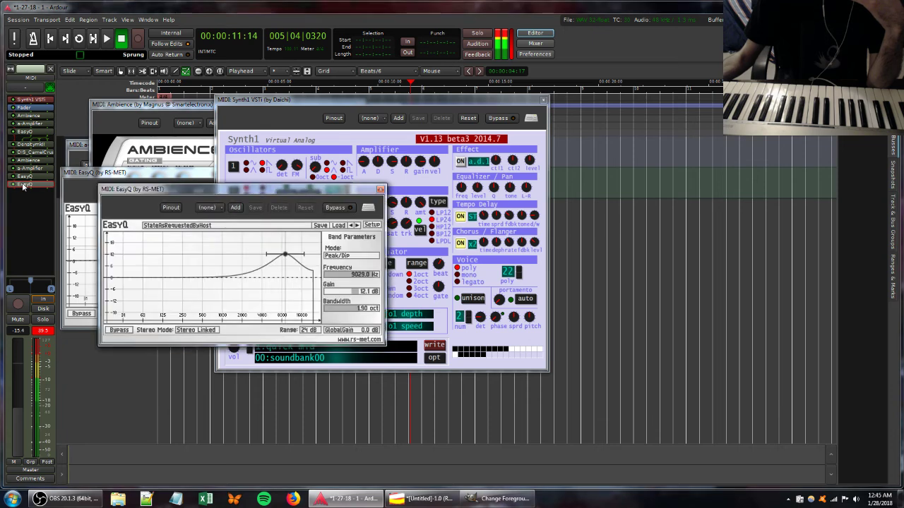
{"action": "left_click_drag", "start_coordinate": [306, 252], "coordinate": [312, 256]}
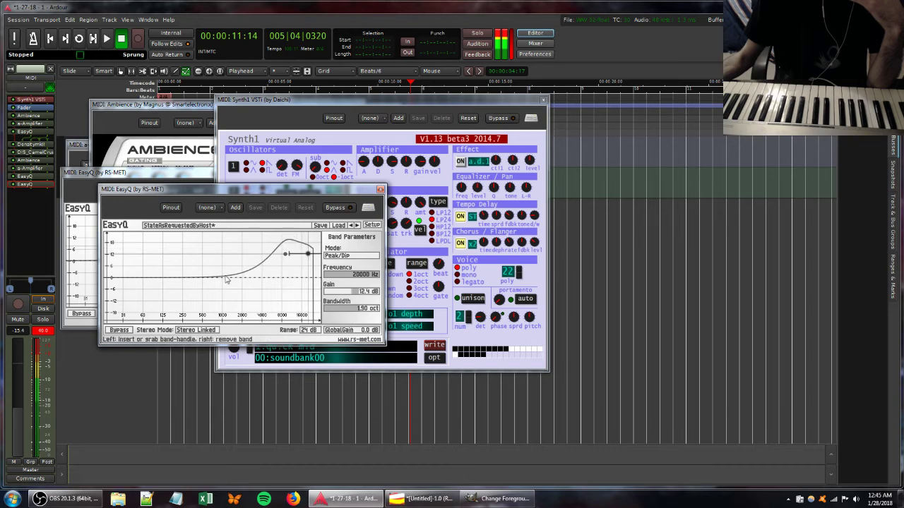
{"action": "left_click_drag", "start_coordinate": [226, 281], "coordinate": [213, 265]}
Lower the MIDI track's fader and set the gain of the a-Amplifier after the second Ambience to about -8.041 dB.
{"action": "left_click_drag", "start_coordinate": [17, 410], "coordinate": [17, 431]}
{"action": "double_click", "coordinate": [31, 170]}
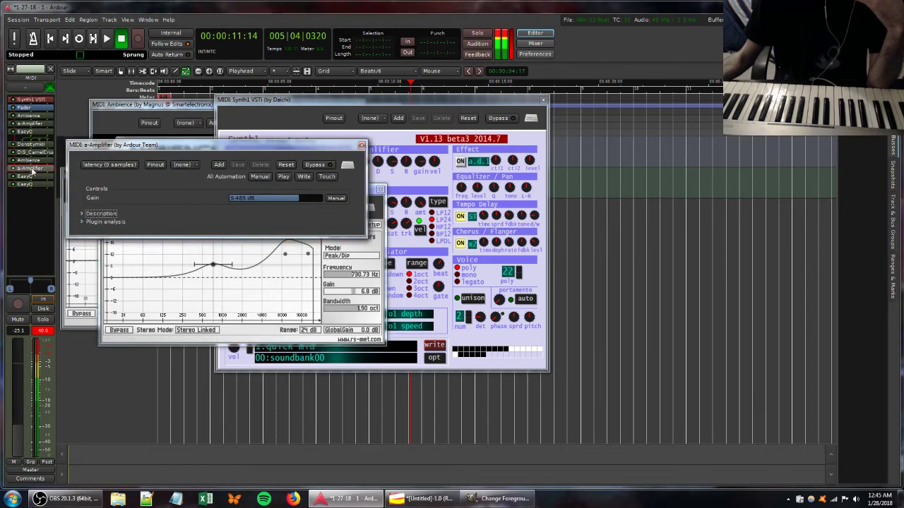
{"action": "scroll", "coordinate": [282, 197], "scroll_direction": "down", "scroll_amount": 4}
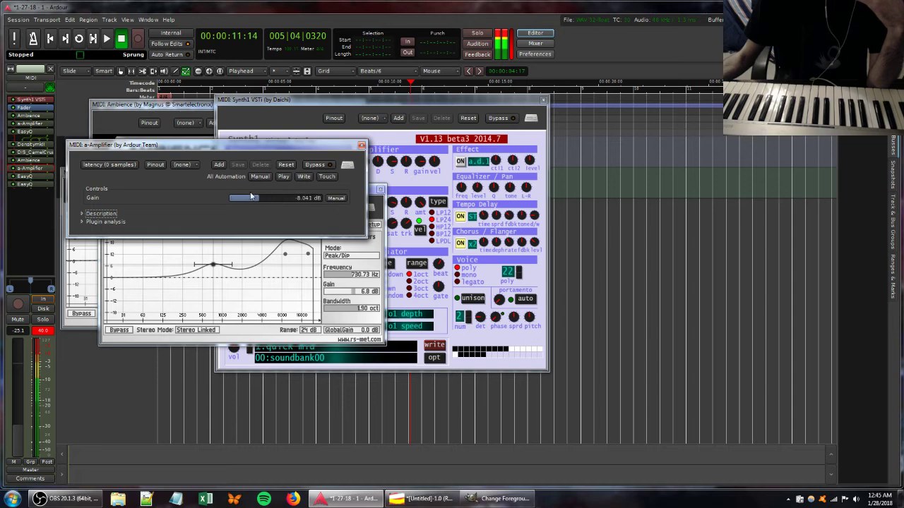
{"action": "left_click", "coordinate": [361, 146]}
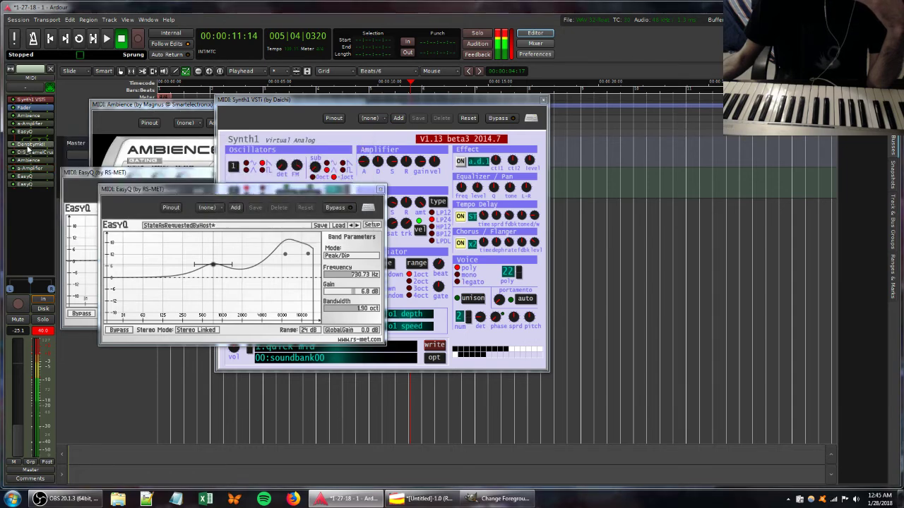
Lower the gain of the first a-Amplifier in the chain and adjust Synth1's filter saturation.
{"action": "double_click", "coordinate": [31, 122]}
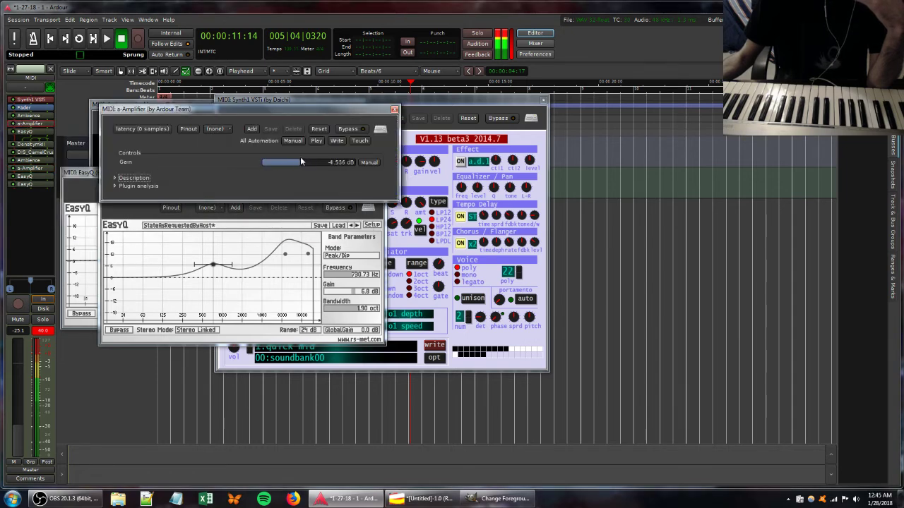
{"action": "scroll", "coordinate": [295, 162], "scroll_direction": "down", "scroll_amount": 2}
{"action": "left_click", "coordinate": [393, 110]}
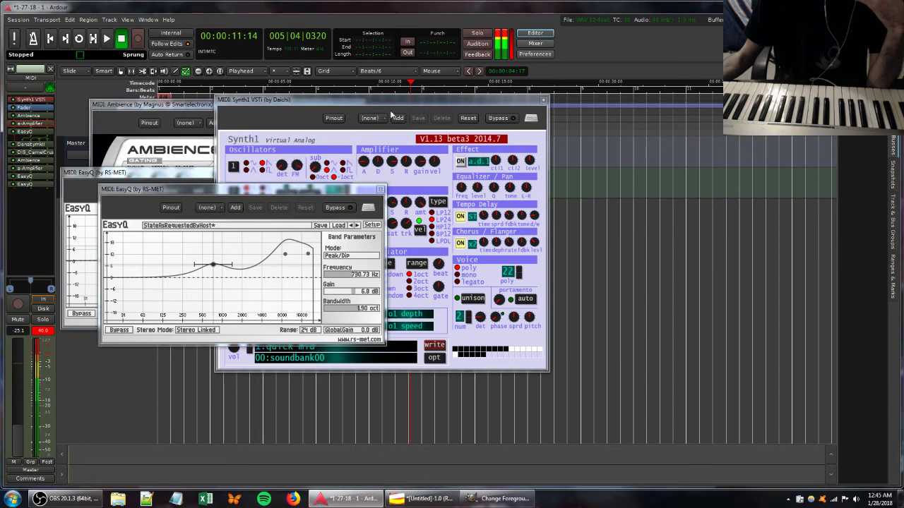
{"action": "left_click", "coordinate": [423, 110]}
{"action": "left_click_drag", "start_coordinate": [406, 204], "coordinate": [406, 211]}
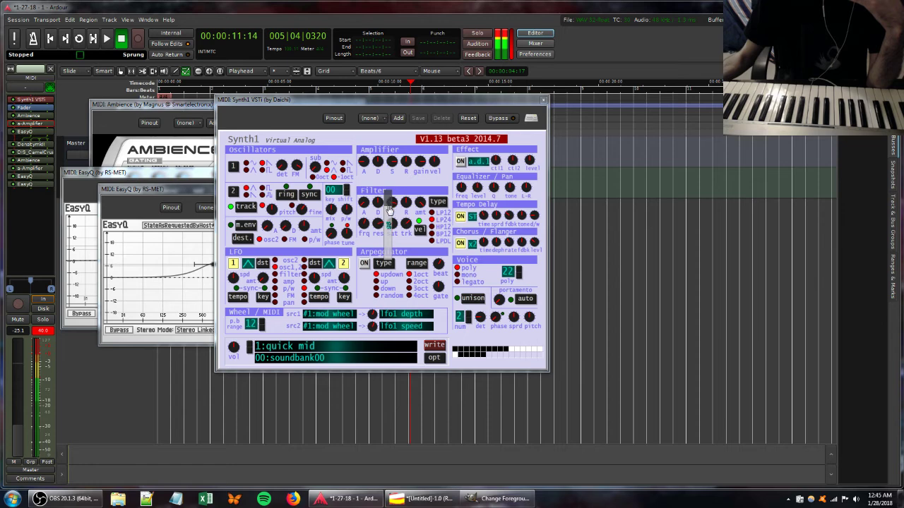
Switch to GIMP, set the foreground color to dark purple 1b0047, and set the brush's aspect ratio to 0 and size to 490.58.
{"action": "left_click", "coordinate": [438, 501]}
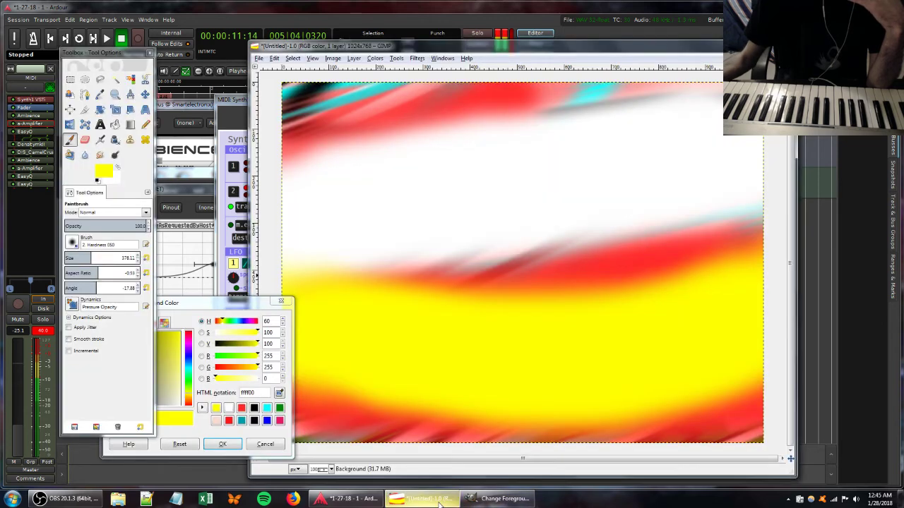
{"action": "left_click", "coordinate": [190, 357]}
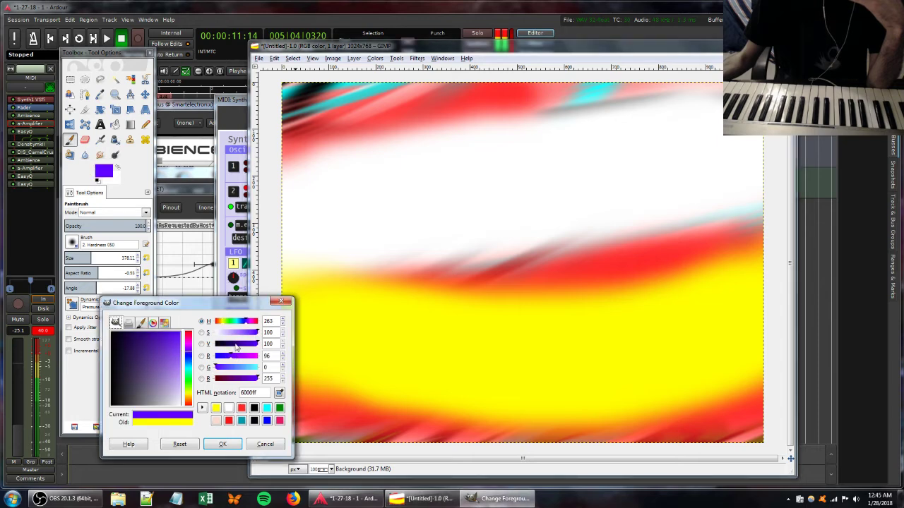
{"action": "left_click_drag", "start_coordinate": [237, 346], "coordinate": [229, 346]}
{"action": "left_click", "coordinate": [223, 444]}
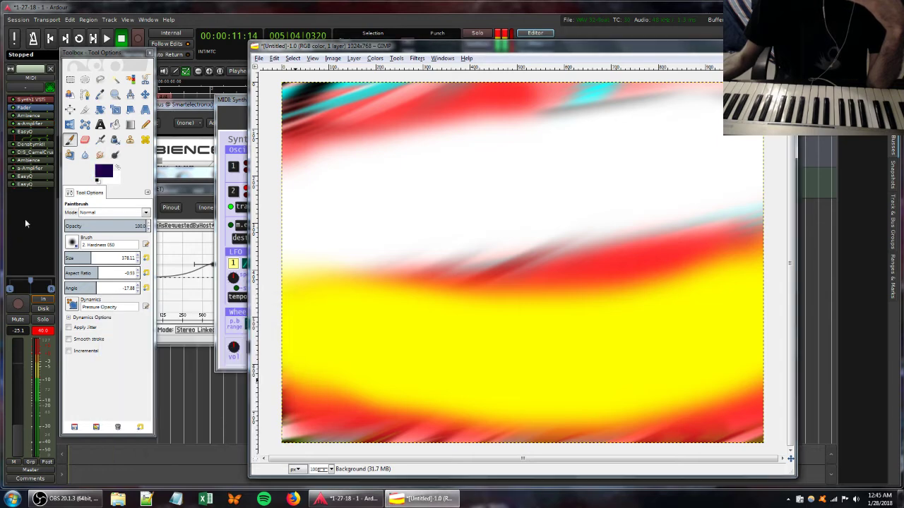
{"action": "left_click", "coordinate": [146, 274]}
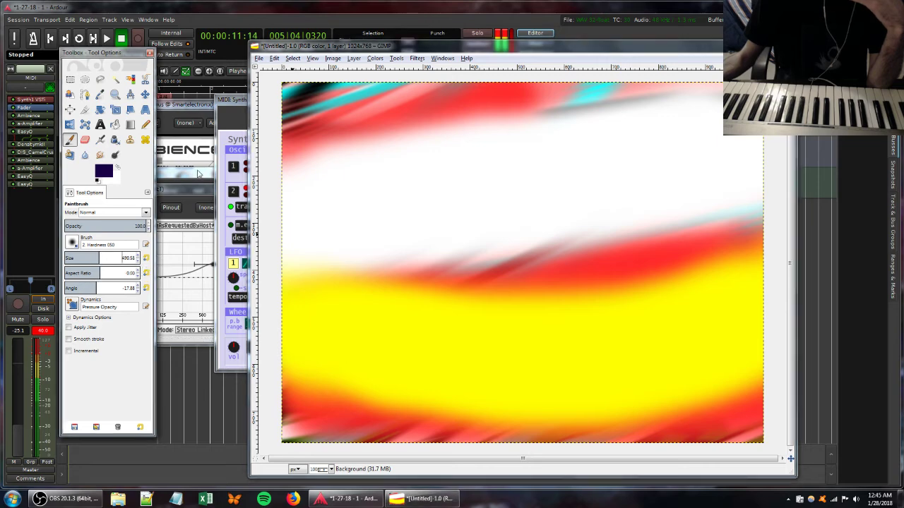
In Ardour's EasyQ with the broad midrange peak, set a -10.2 dB dip at 10466 Hz and shift the main peak to about 1000 Hz.
{"action": "left_click", "coordinate": [199, 174]}
{"action": "left_click_drag", "start_coordinate": [247, 252], "coordinate": [252, 281]}
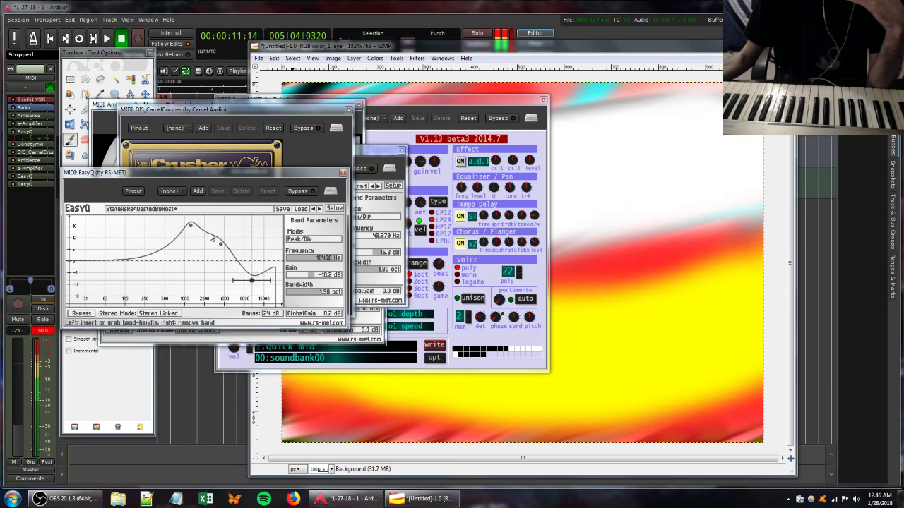
{"action": "mouse_move", "coordinate": [190, 224]}
{"action": "left_mouse_down"}
{"action": "mouse_move", "coordinate": [191, 248]}
{"action": "mouse_move", "coordinate": [189, 225]}
{"action": "left_mouse_up"}
Adjust Synth1's filter resonance, filter envelope release, key tracking and saturation.
{"action": "left_click", "coordinate": [419, 96]}
{"action": "left_click_drag", "start_coordinate": [377, 223], "coordinate": [377, 222]}
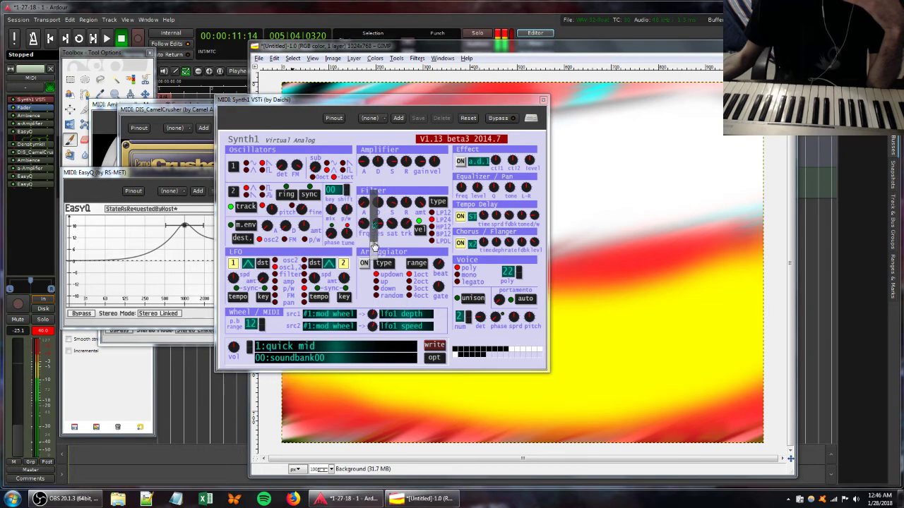
{"action": "left_click_drag", "start_coordinate": [396, 202], "coordinate": [400, 213]}
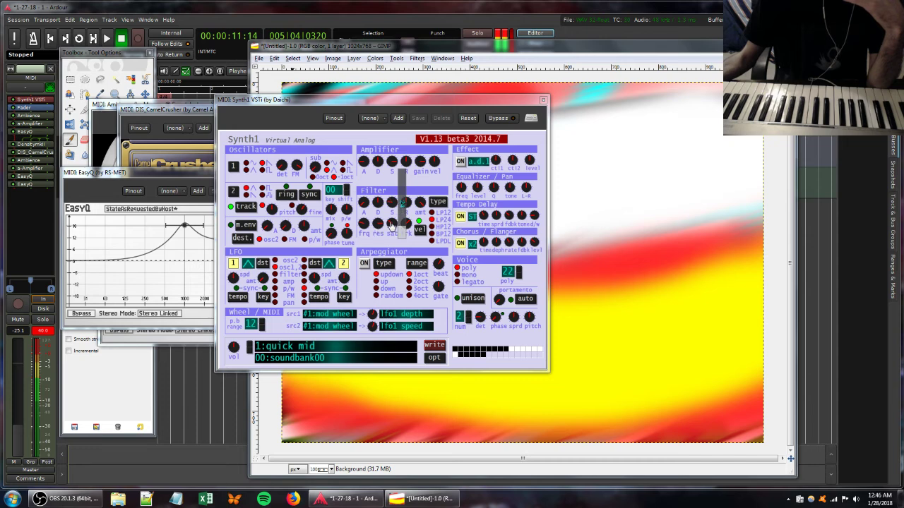
{"action": "left_click_drag", "start_coordinate": [392, 224], "coordinate": [406, 243]}
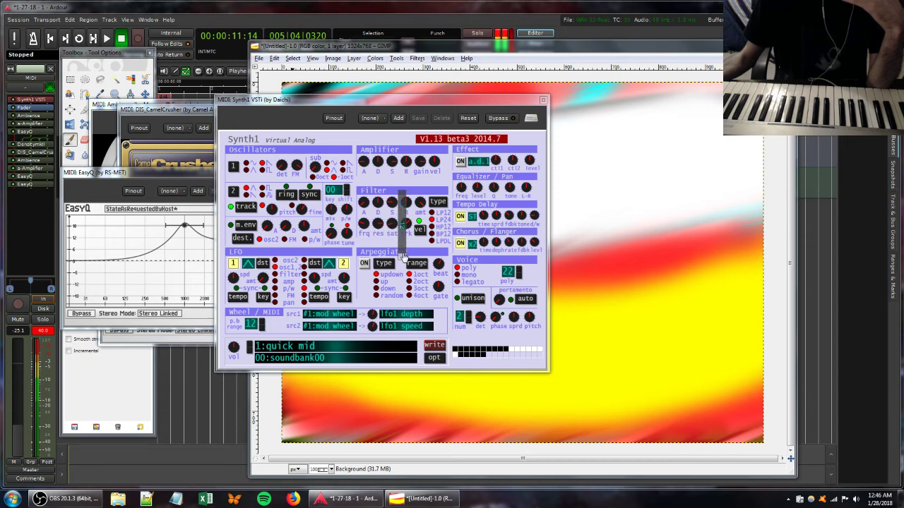
{"action": "left_click_drag", "start_coordinate": [382, 233], "coordinate": [391, 215]}
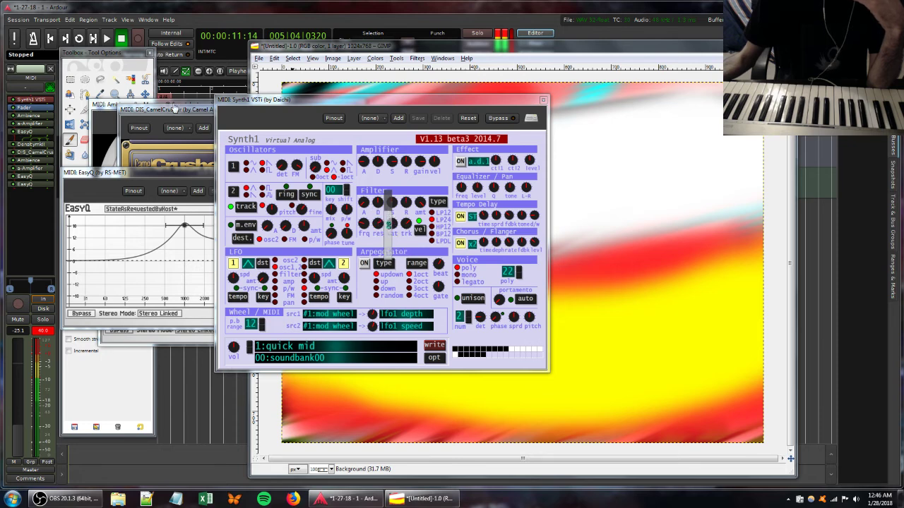
Bring up CamelCrusher, and readjust the filter tracking and resonance in Synth1.
{"action": "left_click", "coordinate": [178, 111]}
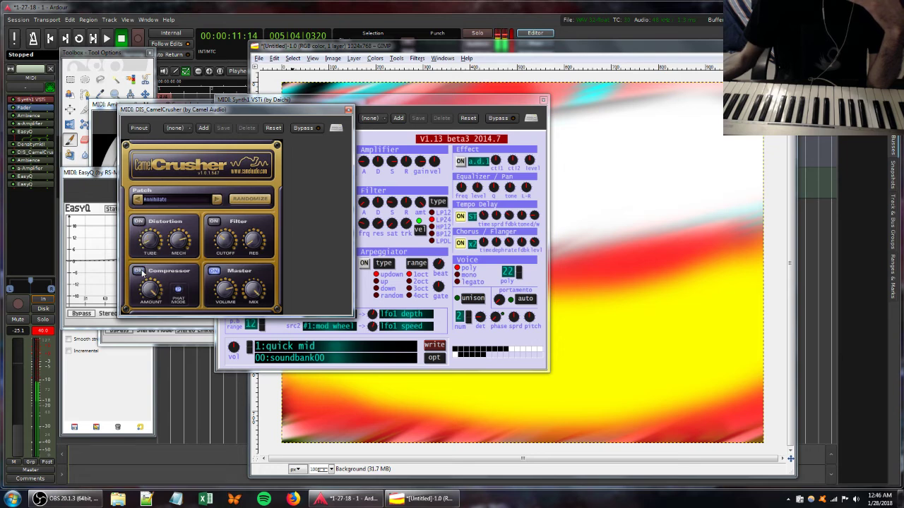
{"action": "left_click_drag", "start_coordinate": [393, 223], "coordinate": [404, 257]}
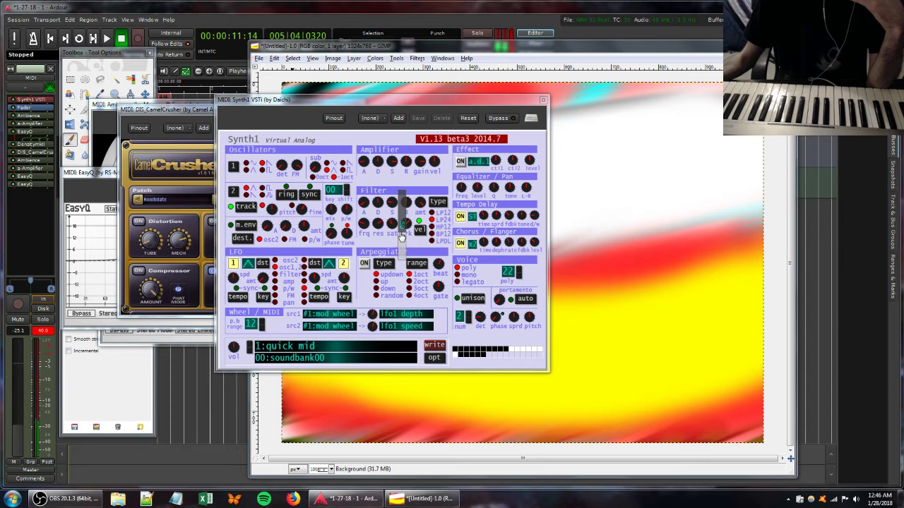
{"action": "left_click_drag", "start_coordinate": [366, 226], "coordinate": [375, 247]}
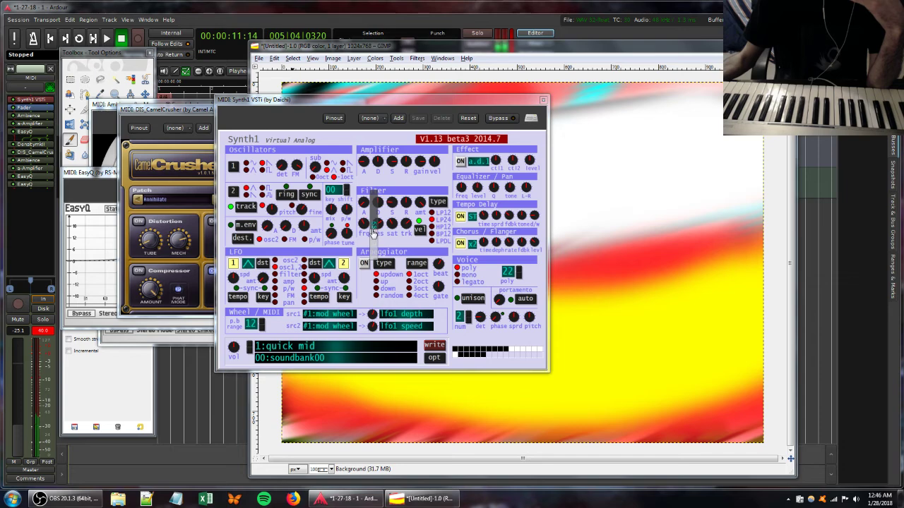
In GIMP, paint dark purple around the central streak, and paint a 6000ff arc across the top with a brush size of 199.48.
{"action": "left_click", "coordinate": [410, 54]}
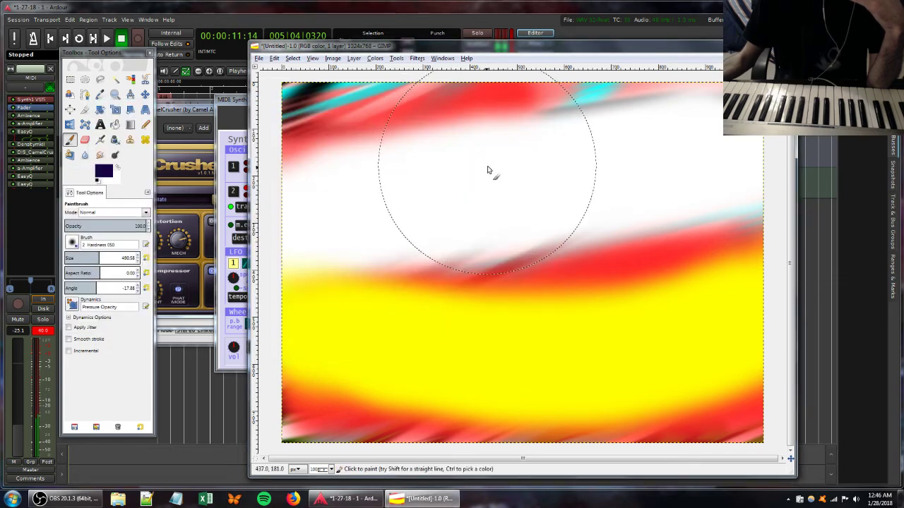
{"action": "mouse_move", "coordinate": [676, 135]}
{"action": "left_mouse_down"}
{"action": "mouse_move", "coordinate": [350, 124]}
{"action": "mouse_move", "coordinate": [238, 155]}
{"action": "mouse_move", "coordinate": [380, 124]}
{"action": "mouse_move", "coordinate": [764, 139]}
{"action": "mouse_move", "coordinate": [792, 192]}
{"action": "mouse_move", "coordinate": [760, 290]}
{"action": "mouse_move", "coordinate": [724, 352]}
{"action": "mouse_move", "coordinate": [663, 395]}
{"action": "mouse_move", "coordinate": [587, 413]}
{"action": "mouse_move", "coordinate": [482, 422]}
{"action": "mouse_move", "coordinate": [414, 421]}
{"action": "mouse_move", "coordinate": [329, 391]}
{"action": "mouse_move", "coordinate": [270, 395]}
{"action": "mouse_move", "coordinate": [342, 431]}
{"action": "mouse_move", "coordinate": [649, 487]}
{"action": "mouse_move", "coordinate": [783, 470]}
{"action": "mouse_move", "coordinate": [863, 401]}
{"action": "left_mouse_up"}
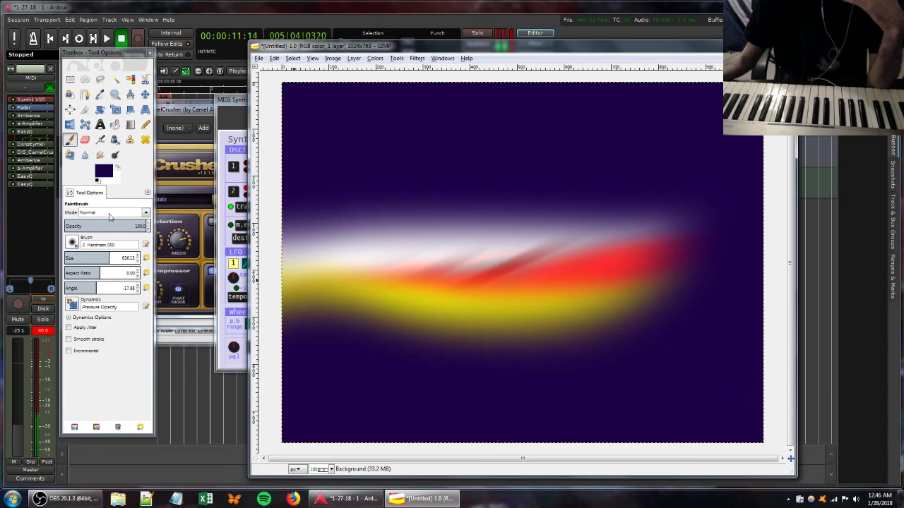
{"action": "left_click", "coordinate": [105, 177]}
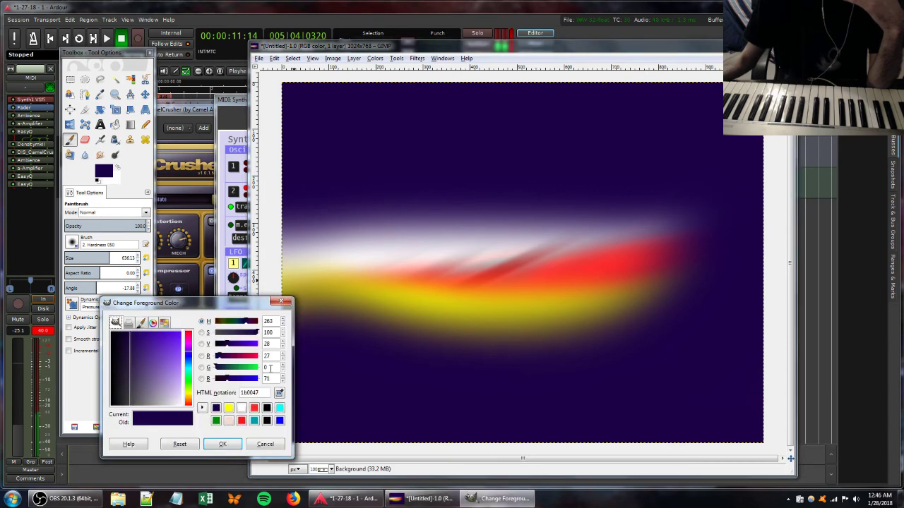
{"action": "left_click_drag", "start_coordinate": [239, 344], "coordinate": [261, 346]}
{"action": "left_click", "coordinate": [222, 443]}
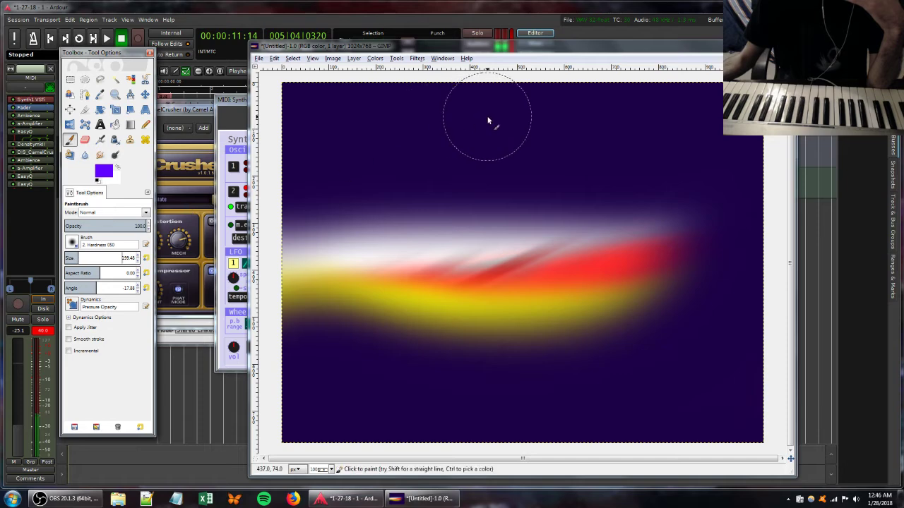
{"action": "mouse_move", "coordinate": [488, 124]}
{"action": "left_mouse_down"}
{"action": "mouse_move", "coordinate": [289, 155]}
{"action": "mouse_move", "coordinate": [498, 128]}
{"action": "mouse_move", "coordinate": [623, 128]}
{"action": "mouse_move", "coordinate": [733, 158]}
{"action": "left_mouse_up"}
Open the foreground color settings, adjust Synth1's filter tracking in Ardour, and return to the GIMP image.
{"action": "left_click", "coordinate": [111, 176]}
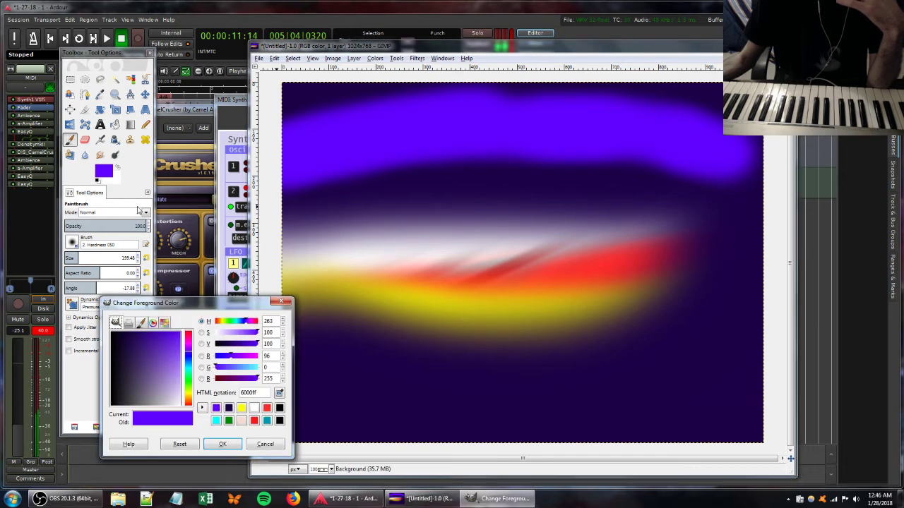
{"action": "left_click", "coordinate": [240, 103]}
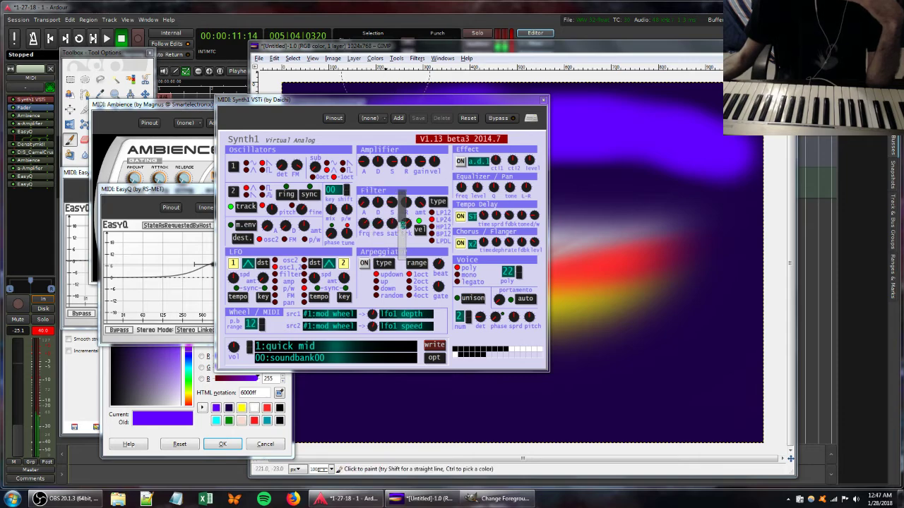
{"action": "left_click", "coordinate": [386, 47]}
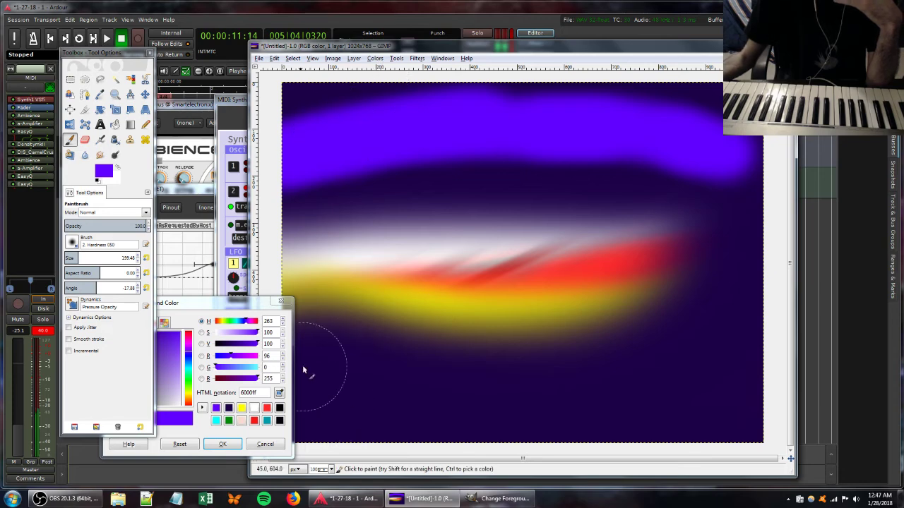
Paint a c900ff purple band along the bottom of the image with a brush size of 305.33 and opacity of 27.
{"action": "left_click_drag", "start_coordinate": [225, 305], "coordinate": [183, 296]}
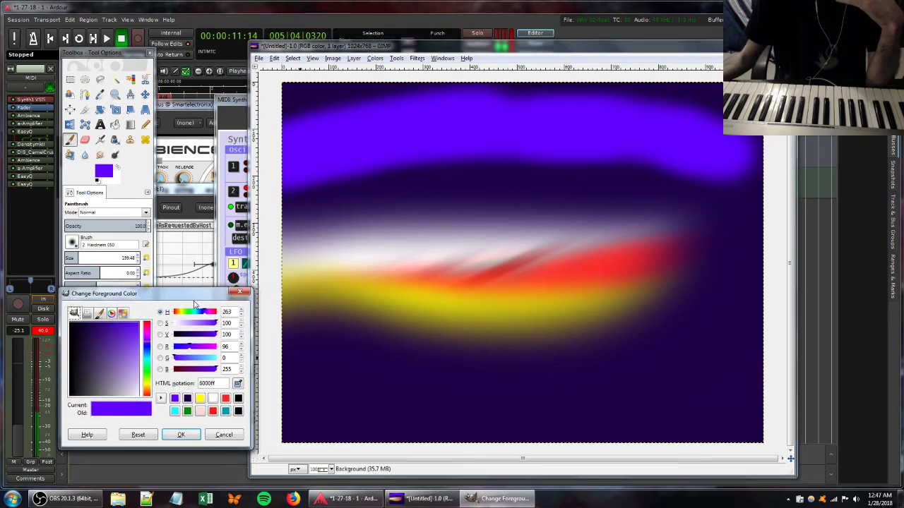
{"action": "left_click", "coordinate": [202, 349]}
{"action": "left_click", "coordinate": [181, 434]}
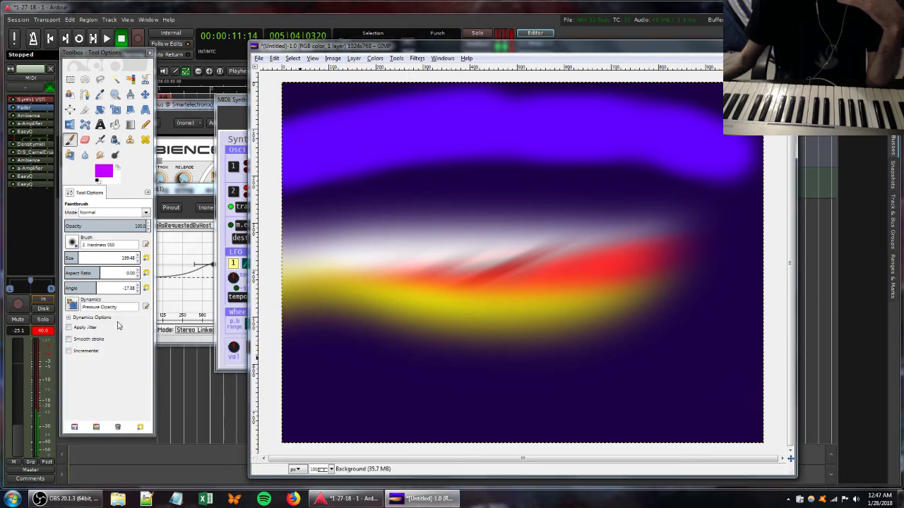
{"action": "left_click", "coordinate": [87, 256]}
{"action": "left_click", "coordinate": [86, 223]}
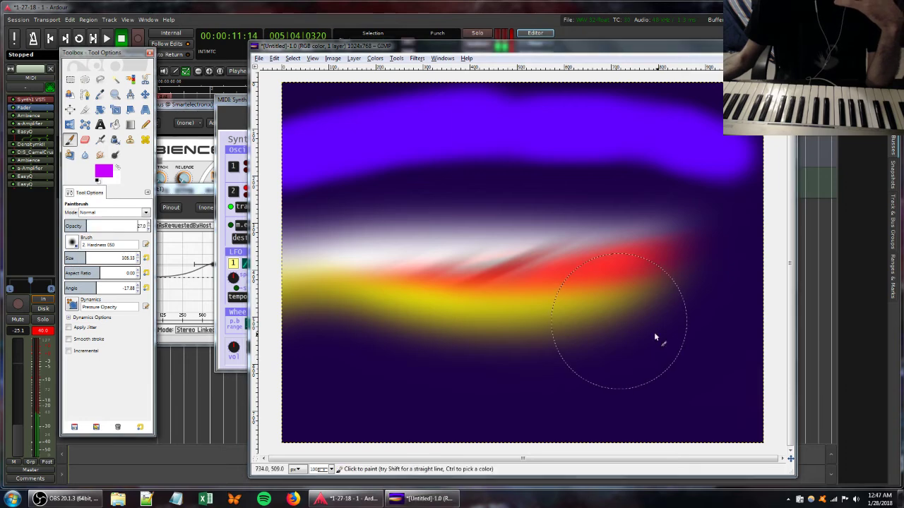
{"action": "mouse_move", "coordinate": [729, 368]}
{"action": "left_mouse_down"}
{"action": "mouse_move", "coordinate": [702, 390]}
{"action": "mouse_move", "coordinate": [567, 430]}
{"action": "mouse_move", "coordinate": [334, 400]}
{"action": "mouse_move", "coordinate": [298, 382]}
{"action": "mouse_move", "coordinate": [347, 413]}
{"action": "mouse_move", "coordinate": [576, 437]}
{"action": "mouse_move", "coordinate": [763, 345]}
{"action": "mouse_move", "coordinate": [776, 324]}
{"action": "mouse_move", "coordinate": [697, 391]}
{"action": "mouse_move", "coordinate": [532, 447]}
{"action": "mouse_move", "coordinate": [357, 421]}
{"action": "mouse_move", "coordinate": [301, 393]}
{"action": "mouse_move", "coordinate": [286, 358]}
{"action": "left_mouse_up"}
Set the foreground color to pure blue and paint it over the dark areas above, beside and below the central streak.
{"action": "left_click", "coordinate": [104, 170]}
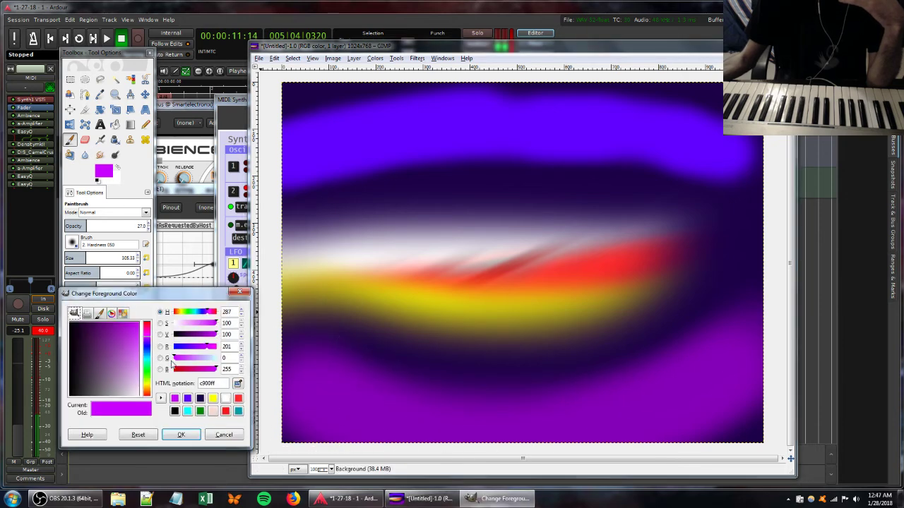
{"action": "left_click_drag", "start_coordinate": [193, 346], "coordinate": [173, 346]}
{"action": "left_click", "coordinate": [182, 434]}
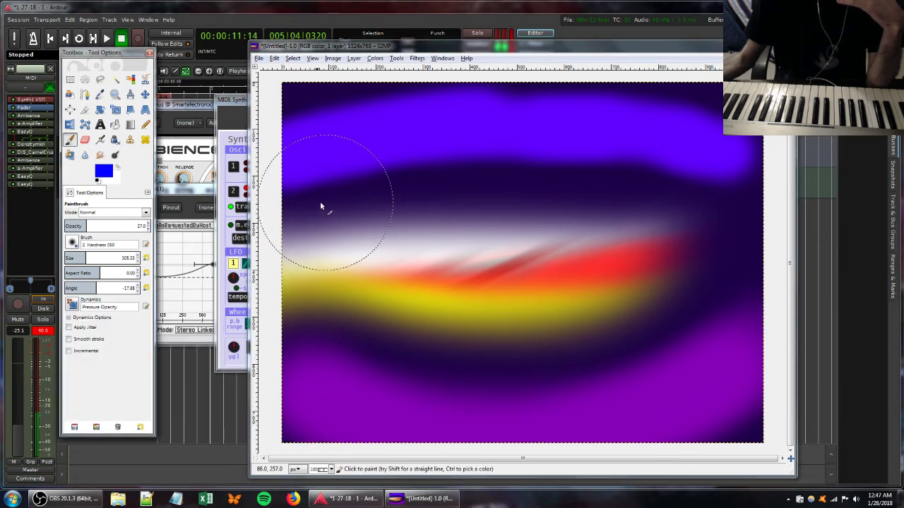
{"action": "mouse_move", "coordinate": [492, 193]}
{"action": "left_mouse_down"}
{"action": "mouse_move", "coordinate": [642, 196]}
{"action": "mouse_move", "coordinate": [751, 219]}
{"action": "left_mouse_up"}
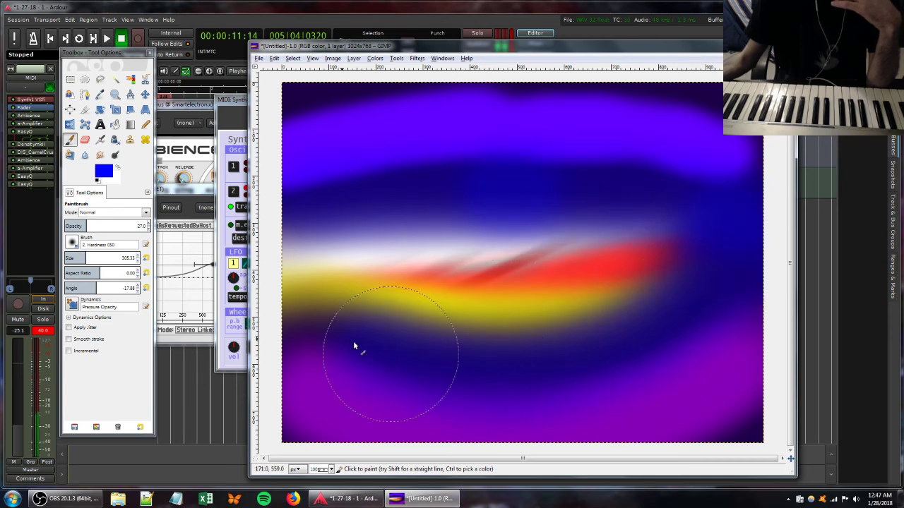
Set the background color to cyan 2bffff.
{"action": "left_click", "coordinate": [102, 179]}
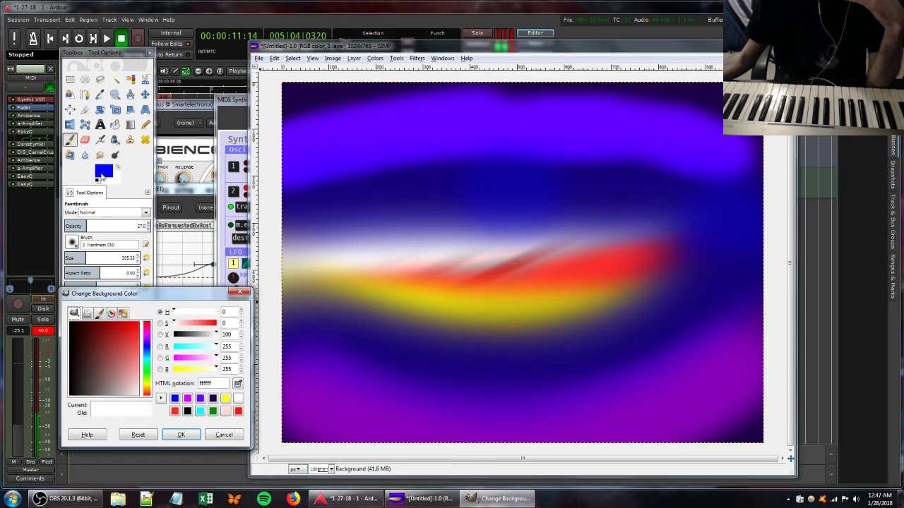
{"action": "left_click_drag", "start_coordinate": [182, 346], "coordinate": [171, 346]}
{"action": "left_click", "coordinate": [181, 435]}
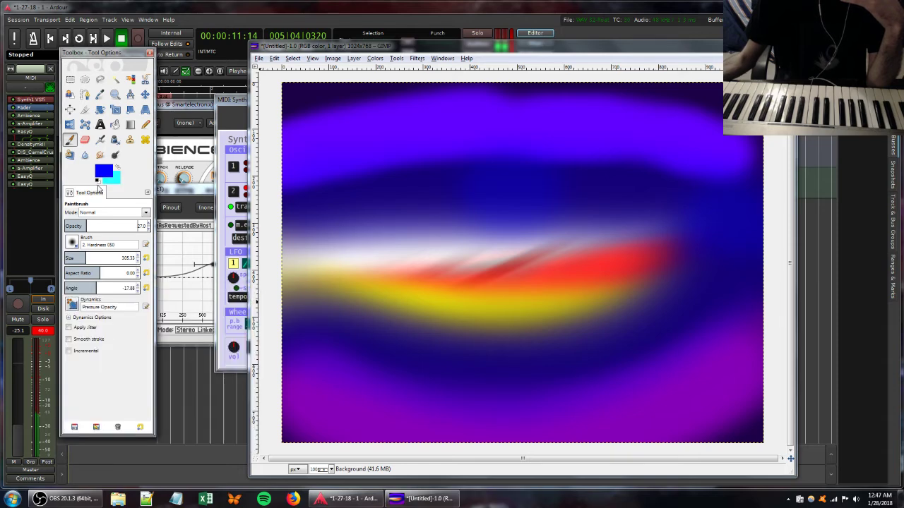
Swap cyan into the foreground and paint across the image in Overlay mode with an opacity of 44.8 and brush size of 457.50.
{"action": "left_click", "coordinate": [101, 213]}
{"action": "left_click", "coordinate": [106, 349]}
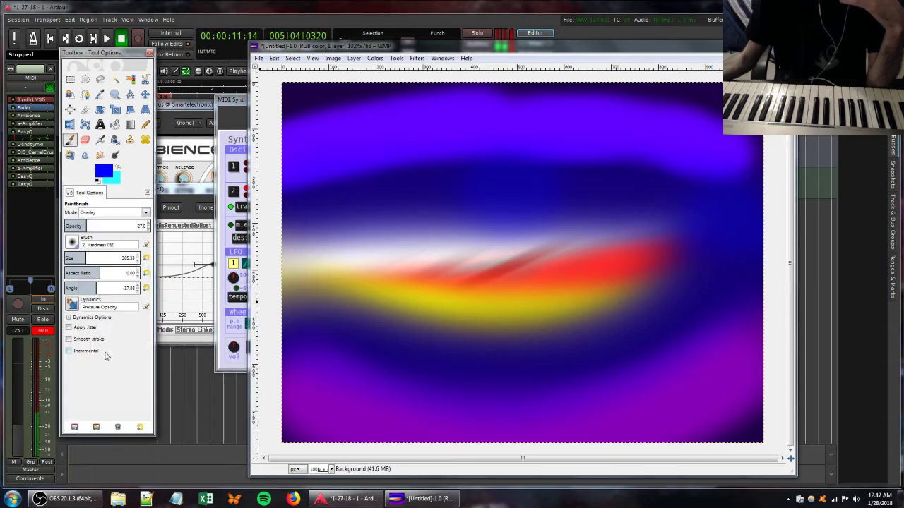
{"action": "left_click", "coordinate": [118, 168]}
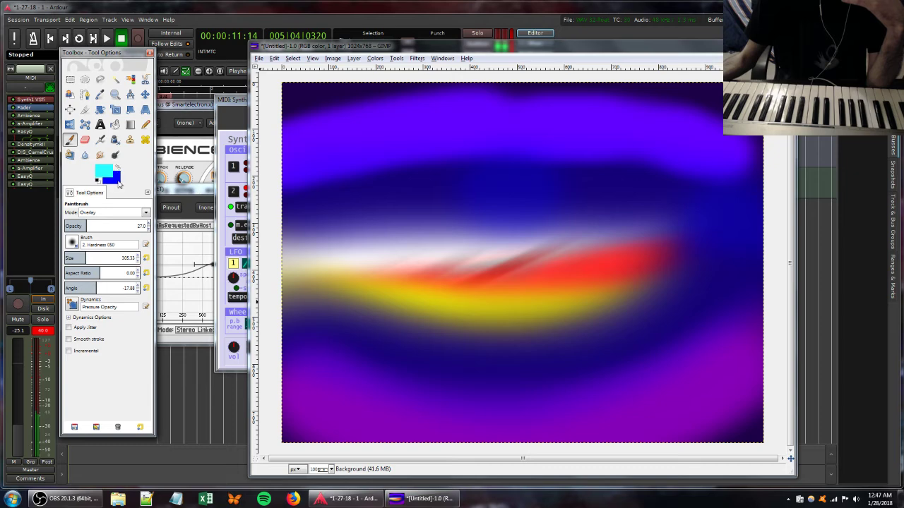
{"action": "left_click", "coordinate": [101, 226]}
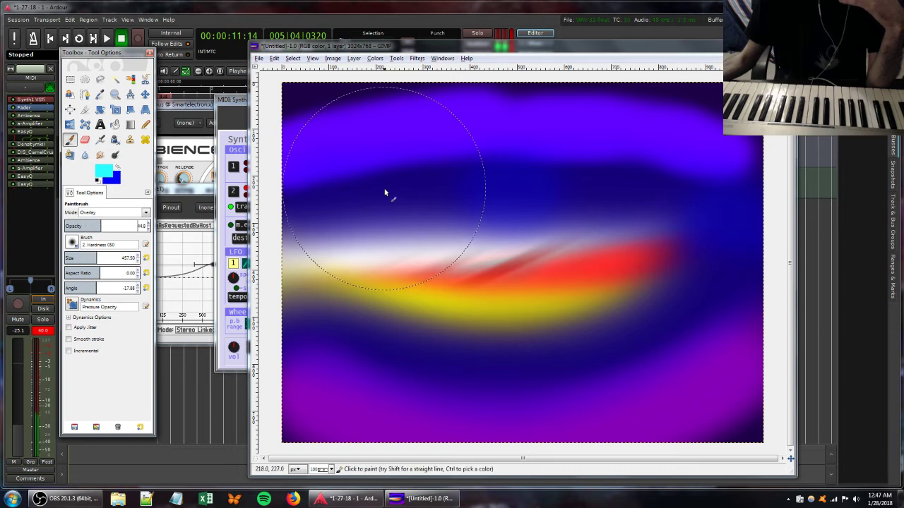
{"action": "mouse_move", "coordinate": [405, 185]}
{"action": "left_mouse_down"}
{"action": "mouse_move", "coordinate": [579, 192]}
{"action": "mouse_move", "coordinate": [652, 216]}
{"action": "mouse_move", "coordinate": [627, 267]}
{"action": "mouse_move", "coordinate": [528, 303]}
{"action": "mouse_move", "coordinate": [423, 299]}
{"action": "mouse_move", "coordinate": [334, 261]}
{"action": "mouse_move", "coordinate": [356, 297]}
{"action": "mouse_move", "coordinate": [481, 340]}
{"action": "mouse_move", "coordinate": [577, 320]}
{"action": "mouse_move", "coordinate": [652, 278]}
{"action": "mouse_move", "coordinate": [661, 248]}
{"action": "mouse_move", "coordinate": [640, 278]}
{"action": "mouse_move", "coordinate": [532, 321]}
{"action": "mouse_move", "coordinate": [421, 314]}
{"action": "mouse_move", "coordinate": [284, 255]}
{"action": "mouse_move", "coordinate": [355, 360]}
{"action": "mouse_move", "coordinate": [412, 410]}
{"action": "mouse_move", "coordinate": [517, 425]}
{"action": "mouse_move", "coordinate": [747, 324]}
{"action": "mouse_move", "coordinate": [671, 395]}
{"action": "mouse_move", "coordinate": [577, 428]}
{"action": "mouse_move", "coordinate": [416, 413]}
{"action": "mouse_move", "coordinate": [288, 354]}
{"action": "mouse_move", "coordinate": [283, 347]}
{"action": "mouse_move", "coordinate": [345, 382]}
{"action": "mouse_move", "coordinate": [510, 428]}
{"action": "mouse_move", "coordinate": [630, 400]}
{"action": "mouse_move", "coordinate": [716, 337]}
{"action": "mouse_move", "coordinate": [749, 224]}
{"action": "mouse_move", "coordinate": [683, 128]}
{"action": "mouse_move", "coordinate": [538, 111]}
{"action": "mouse_move", "coordinate": [254, 127]}
{"action": "mouse_move", "coordinate": [358, 128]}
{"action": "left_mouse_up"}
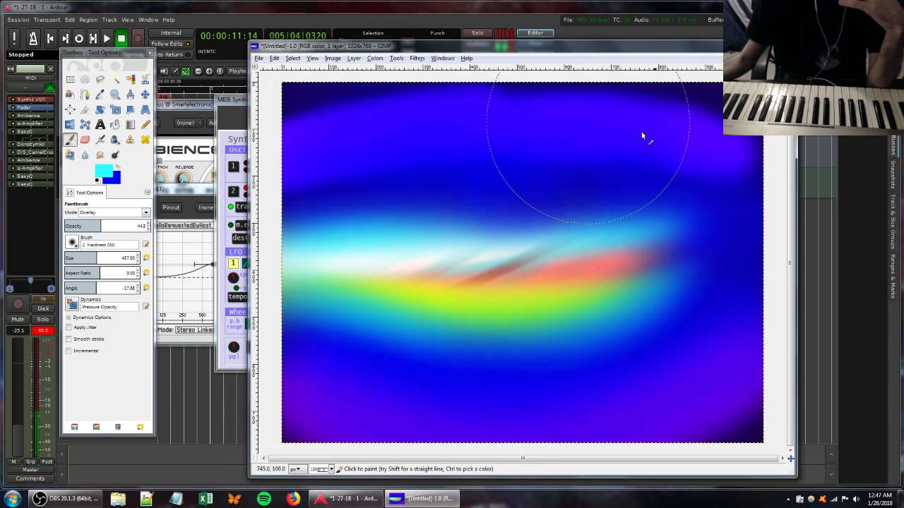
Change the foreground color to white and paint in Overlay mode across the upper half of the image.
{"action": "left_click", "coordinate": [101, 175]}
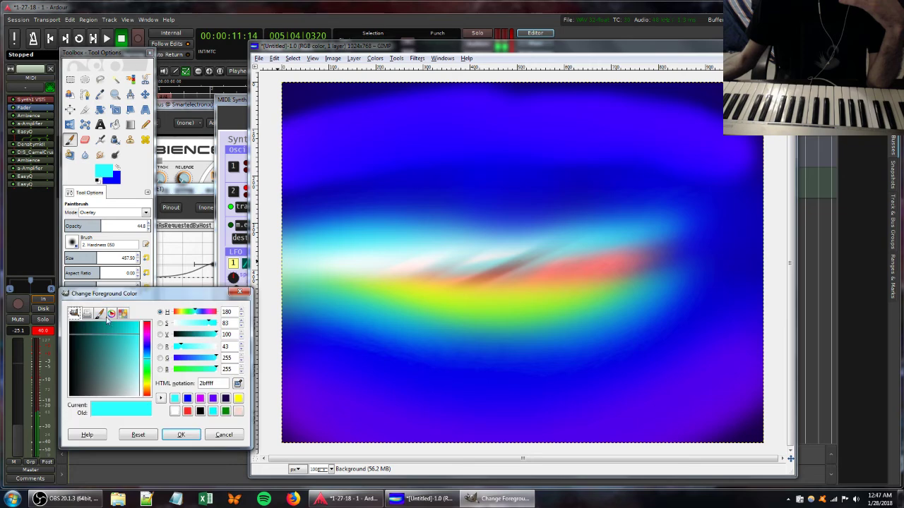
{"action": "left_click_drag", "start_coordinate": [114, 356], "coordinate": [145, 403]}
{"action": "left_click", "coordinate": [177, 437]}
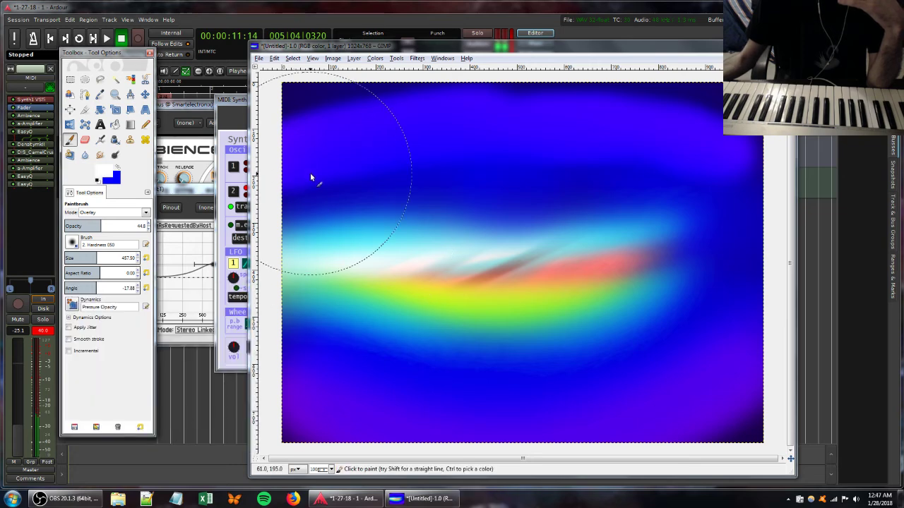
{"action": "mouse_move", "coordinate": [313, 171]}
{"action": "left_mouse_down"}
{"action": "mouse_move", "coordinate": [563, 158]}
{"action": "mouse_move", "coordinate": [386, 170]}
{"action": "mouse_move", "coordinate": [563, 160]}
{"action": "mouse_move", "coordinate": [610, 171]}
{"action": "mouse_move", "coordinate": [487, 172]}
{"action": "mouse_move", "coordinate": [707, 174]}
{"action": "mouse_move", "coordinate": [616, 154]}
{"action": "mouse_move", "coordinate": [539, 176]}
{"action": "mouse_move", "coordinate": [701, 170]}
{"action": "mouse_move", "coordinate": [381, 161]}
{"action": "mouse_move", "coordinate": [439, 157]}
{"action": "mouse_move", "coordinate": [516, 162]}
{"action": "mouse_move", "coordinate": [271, 192]}
{"action": "mouse_move", "coordinate": [559, 178]}
{"action": "mouse_move", "coordinate": [210, 182]}
{"action": "mouse_move", "coordinate": [531, 177]}
{"action": "mouse_move", "coordinate": [296, 179]}
{"action": "mouse_move", "coordinate": [308, 192]}
{"action": "mouse_move", "coordinate": [471, 188]}
{"action": "mouse_move", "coordinate": [503, 176]}
{"action": "mouse_move", "coordinate": [583, 191]}
{"action": "mouse_move", "coordinate": [772, 191]}
{"action": "mouse_move", "coordinate": [600, 182]}
{"action": "mouse_move", "coordinate": [734, 185]}
{"action": "left_mouse_up"}
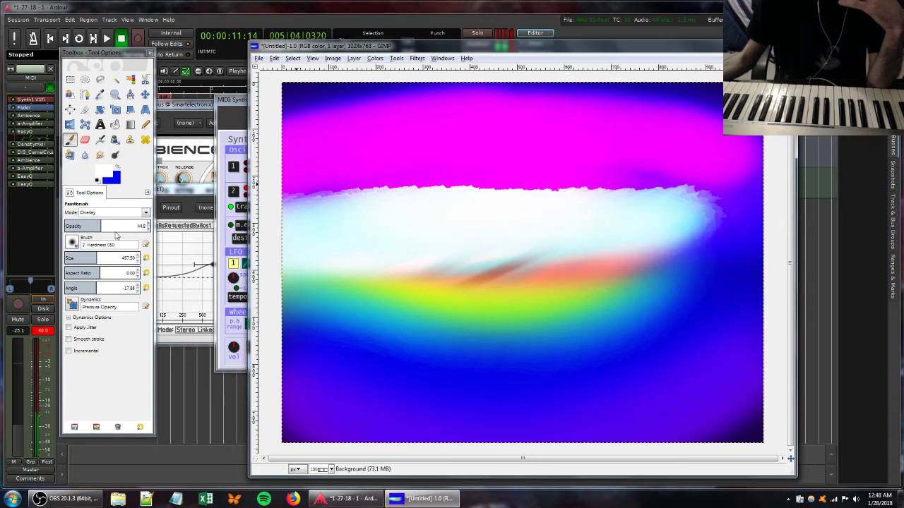
Raise the brush opacity to 100 and paint white in Overlay mode over the right side and lower half of the image.
{"action": "left_click_drag", "start_coordinate": [127, 225], "coordinate": [150, 226]}
{"action": "mouse_move", "coordinate": [601, 186]}
{"action": "left_mouse_down"}
{"action": "mouse_move", "coordinate": [773, 194]}
{"action": "mouse_move", "coordinate": [735, 191]}
{"action": "mouse_move", "coordinate": [715, 300]}
{"action": "mouse_move", "coordinate": [706, 289]}
{"action": "mouse_move", "coordinate": [519, 311]}
{"action": "mouse_move", "coordinate": [324, 309]}
{"action": "mouse_move", "coordinate": [609, 299]}
{"action": "mouse_move", "coordinate": [397, 317]}
{"action": "mouse_move", "coordinate": [322, 278]}
{"action": "mouse_move", "coordinate": [338, 323]}
{"action": "mouse_move", "coordinate": [783, 285]}
{"action": "mouse_move", "coordinate": [606, 392]}
{"action": "mouse_move", "coordinate": [324, 388]}
{"action": "mouse_move", "coordinate": [334, 361]}
{"action": "mouse_move", "coordinate": [621, 396]}
{"action": "left_mouse_up"}
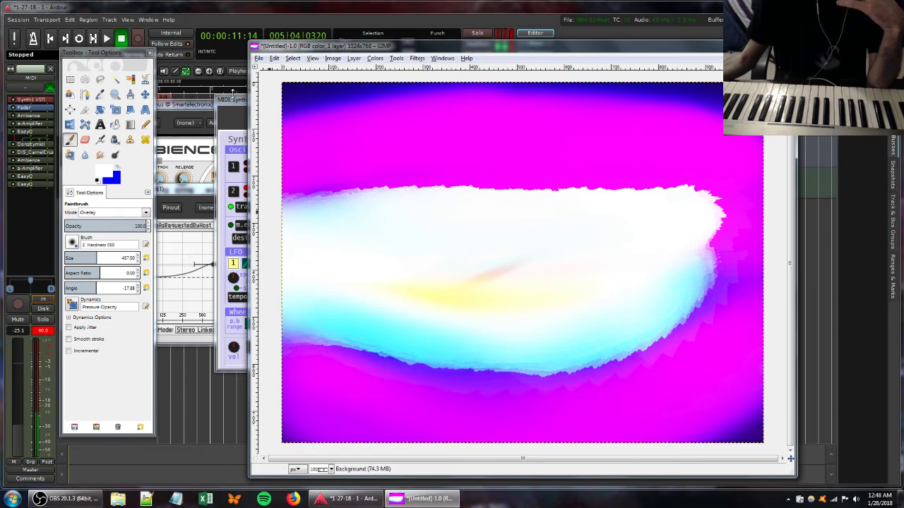
Switch to Ardour, adjust Synth1's filter key tracking, and toggle the distortion and adjust its Mech amount in CamelCrusher.
{"action": "left_click", "coordinate": [240, 101]}
{"action": "mouse_move", "coordinate": [406, 202]}
{"action": "left_mouse_down"}
{"action": "mouse_move", "coordinate": [404, 221]}
{"action": "mouse_move", "coordinate": [405, 203]}
{"action": "mouse_move", "coordinate": [421, 196]}
{"action": "left_mouse_up"}
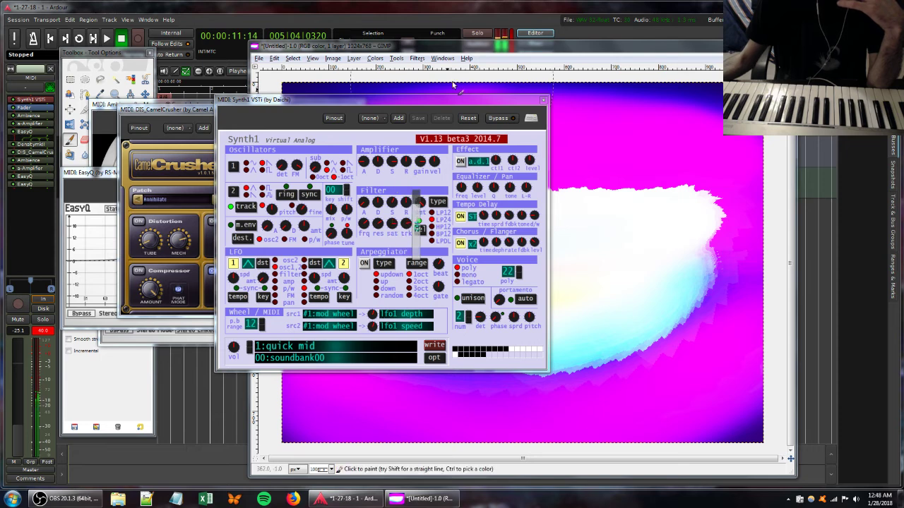
{"action": "left_click", "coordinate": [139, 222]}
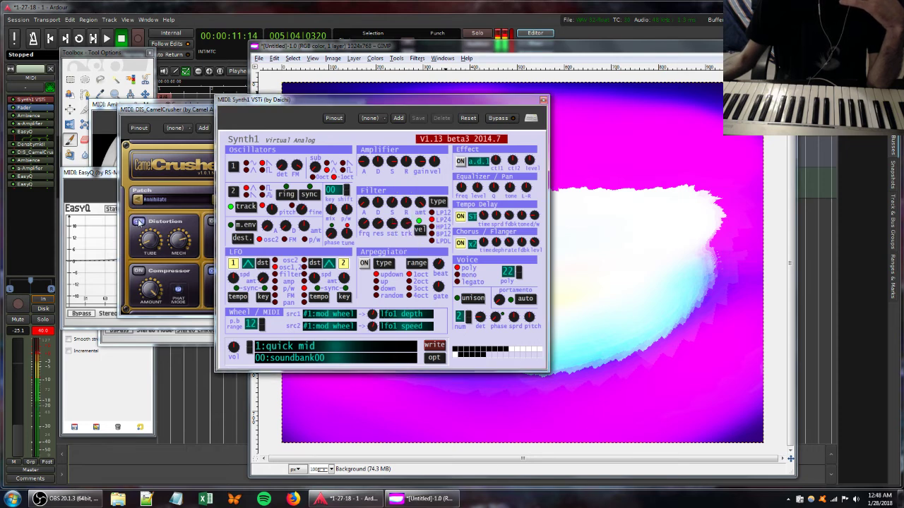
{"action": "left_click", "coordinate": [180, 240]}
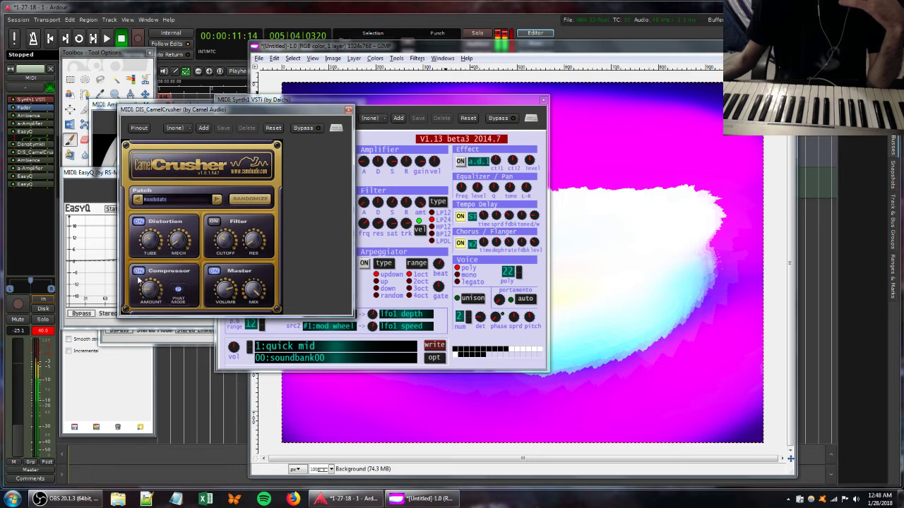
Switch to GIMP, set the foreground color to pure red, and change the paintbrush mode to Normal.
{"action": "left_click", "coordinate": [415, 48]}
{"action": "left_click", "coordinate": [103, 172]}
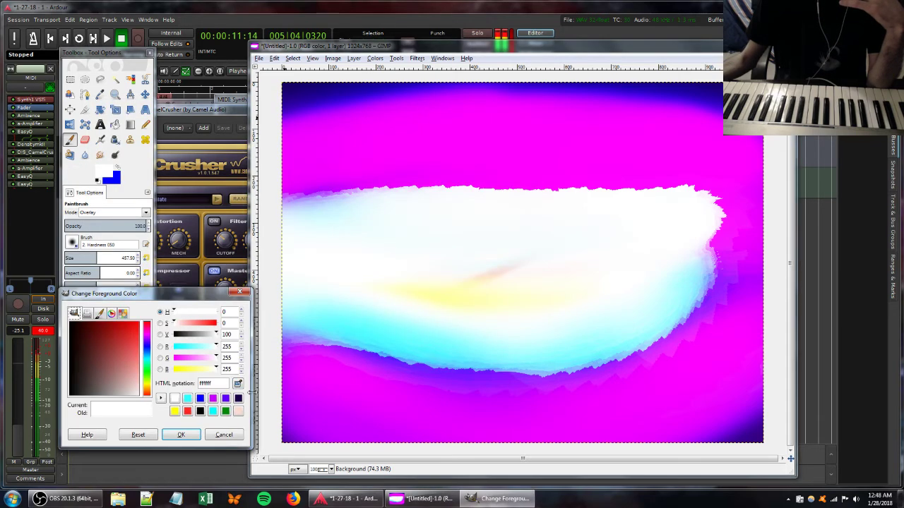
{"action": "left_click", "coordinate": [216, 327]}
{"action": "left_click", "coordinate": [182, 434]}
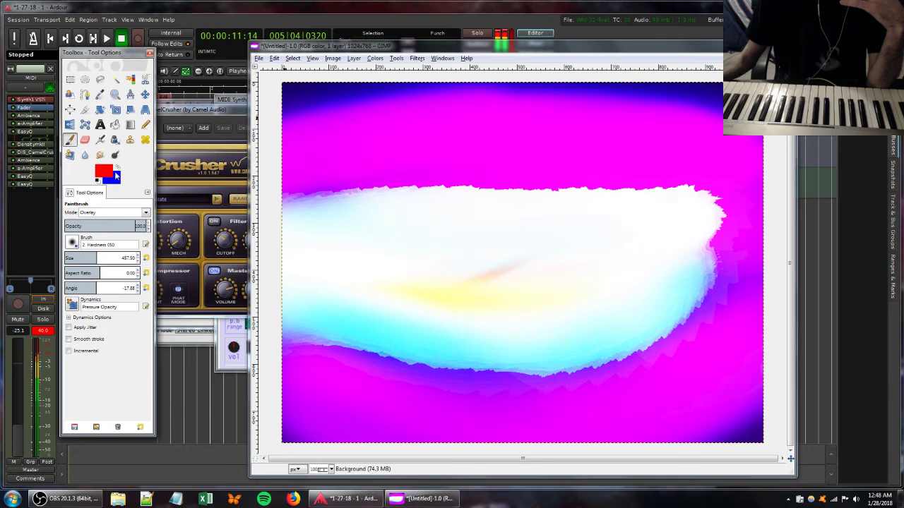
{"action": "left_click", "coordinate": [115, 215]}
{"action": "left_click", "coordinate": [99, 224]}
Set the background color to white using the saved color swatch.
{"action": "left_click", "coordinate": [113, 178]}
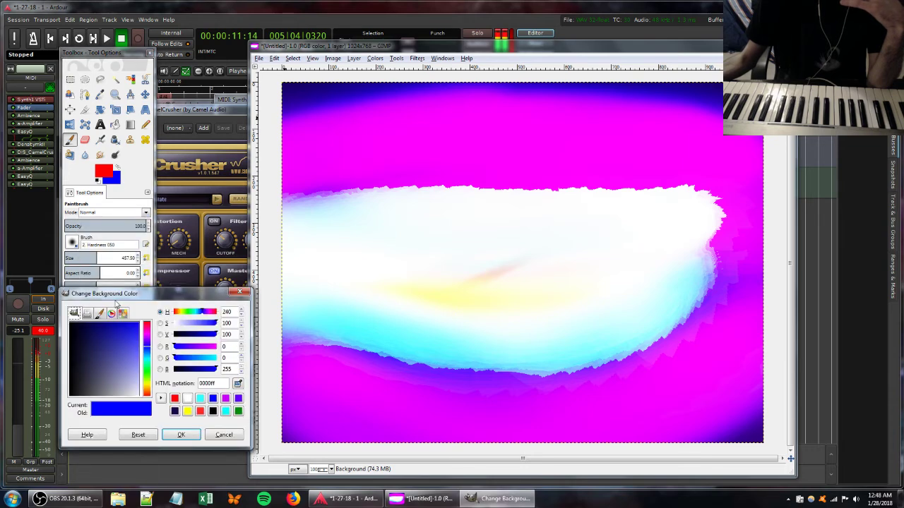
{"action": "left_click", "coordinate": [187, 398]}
{"action": "left_click", "coordinate": [181, 435]}
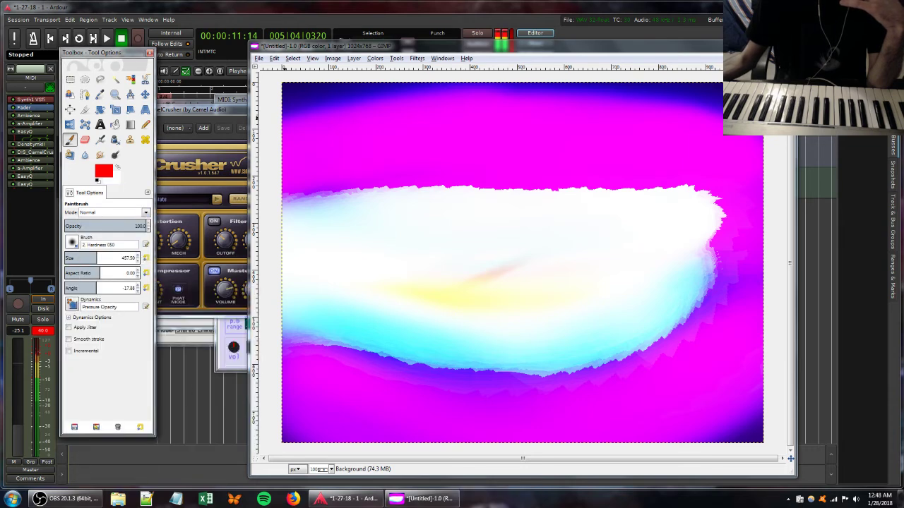
Paint red strokes across the magenta and white areas with an 8.34 aspect ratio, at brush size 146.55 and then 285.48.
{"action": "left_click", "coordinate": [74, 258]}
{"action": "left_click", "coordinate": [113, 272]}
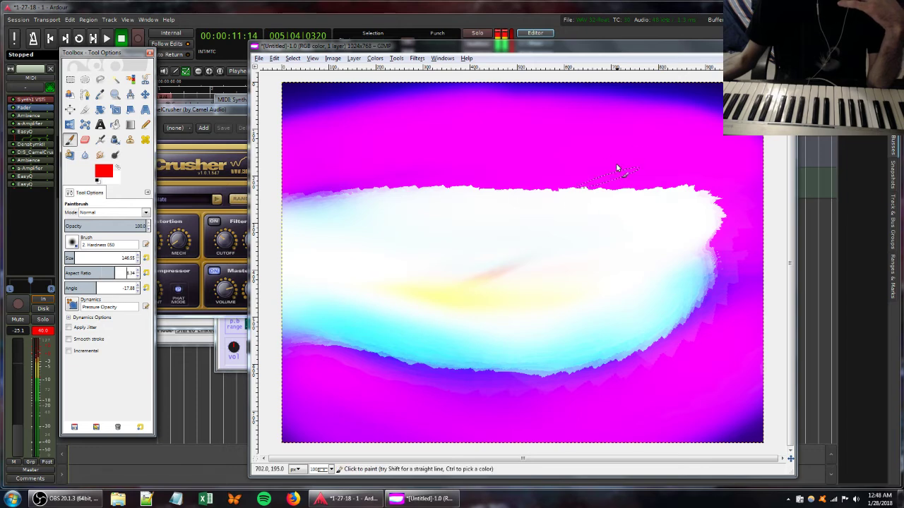
{"action": "mouse_move", "coordinate": [639, 123]}
{"action": "left_mouse_down"}
{"action": "mouse_move", "coordinate": [426, 146]}
{"action": "mouse_move", "coordinate": [385, 192]}
{"action": "left_mouse_up"}
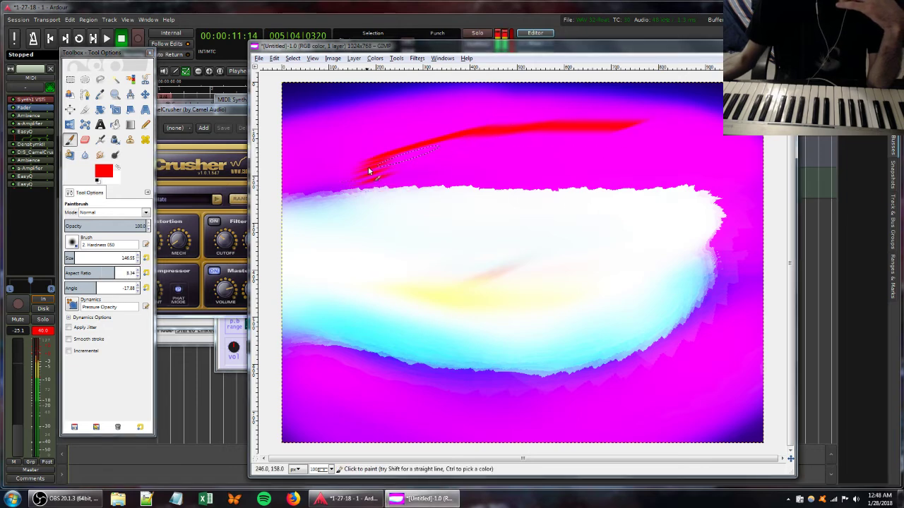
{"action": "left_click", "coordinate": [84, 257]}
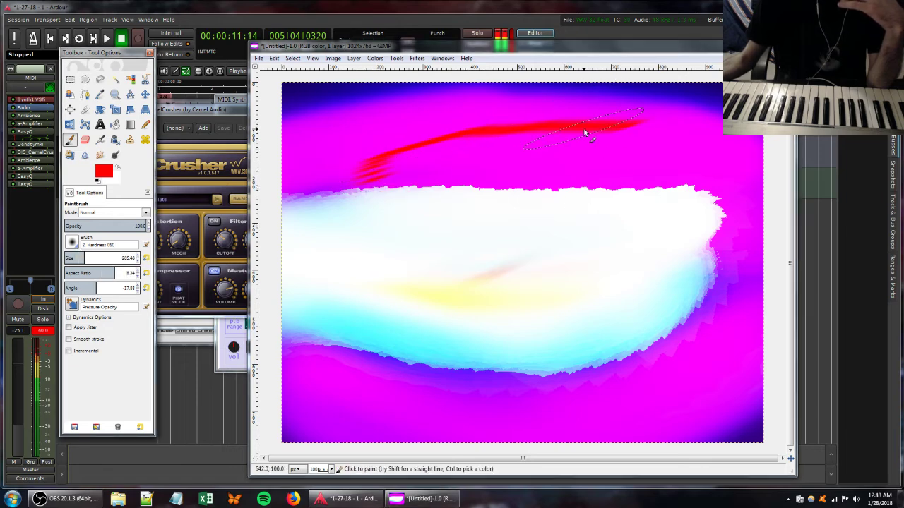
{"action": "mouse_move", "coordinate": [584, 131]}
{"action": "left_mouse_down"}
{"action": "mouse_move", "coordinate": [392, 189]}
{"action": "mouse_move", "coordinate": [396, 250]}
{"action": "mouse_move", "coordinate": [676, 206]}
{"action": "mouse_move", "coordinate": [667, 186]}
{"action": "mouse_move", "coordinate": [402, 266]}
{"action": "mouse_move", "coordinate": [608, 251]}
{"action": "mouse_move", "coordinate": [623, 227]}
{"action": "mouse_move", "coordinate": [527, 326]}
{"action": "mouse_move", "coordinate": [449, 326]}
{"action": "mouse_move", "coordinate": [588, 272]}
{"action": "mouse_move", "coordinate": [539, 312]}
{"action": "mouse_move", "coordinate": [411, 305]}
{"action": "mouse_move", "coordinate": [518, 274]}
{"action": "mouse_move", "coordinate": [300, 306]}
{"action": "mouse_move", "coordinate": [515, 295]}
{"action": "mouse_move", "coordinate": [419, 315]}
{"action": "mouse_move", "coordinate": [685, 249]}
{"action": "left_mouse_up"}
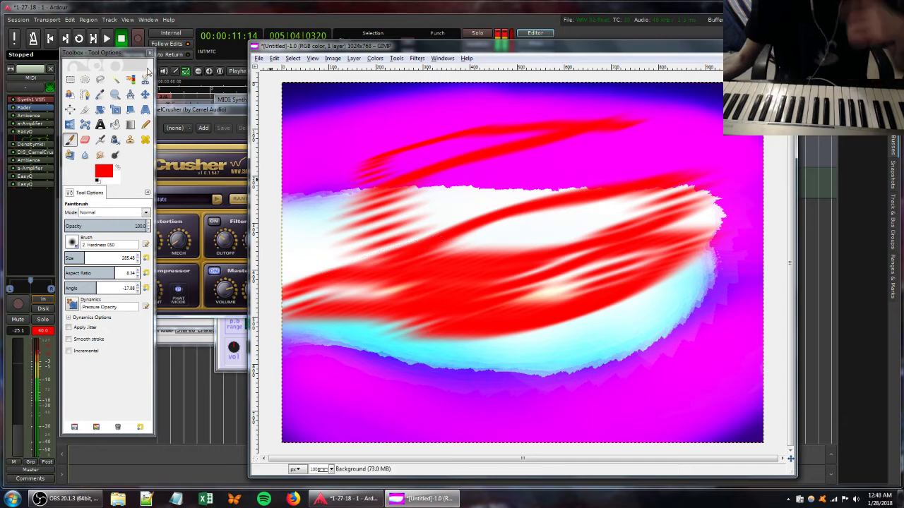
Switch to Ardour and close the open plugin windows of the MIDI track.
{"action": "left_click", "coordinate": [244, 101]}
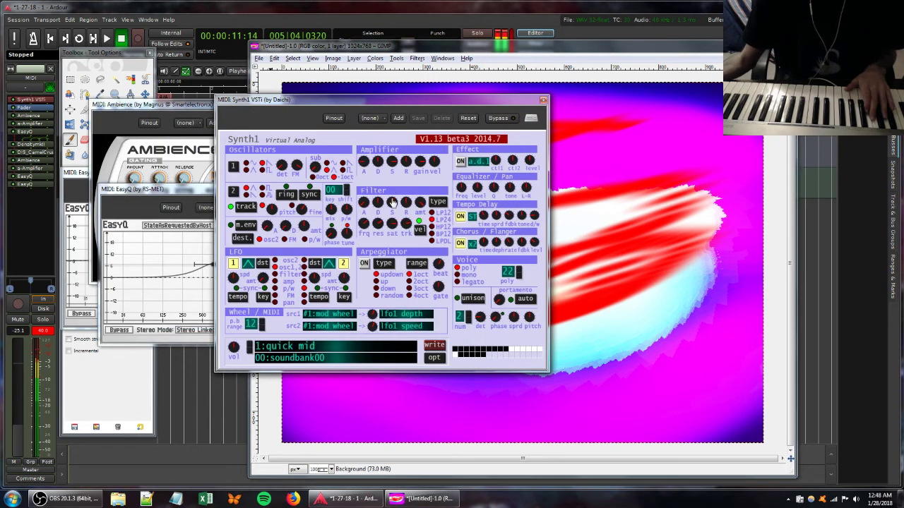
{"action": "left_click", "coordinate": [219, 15]}
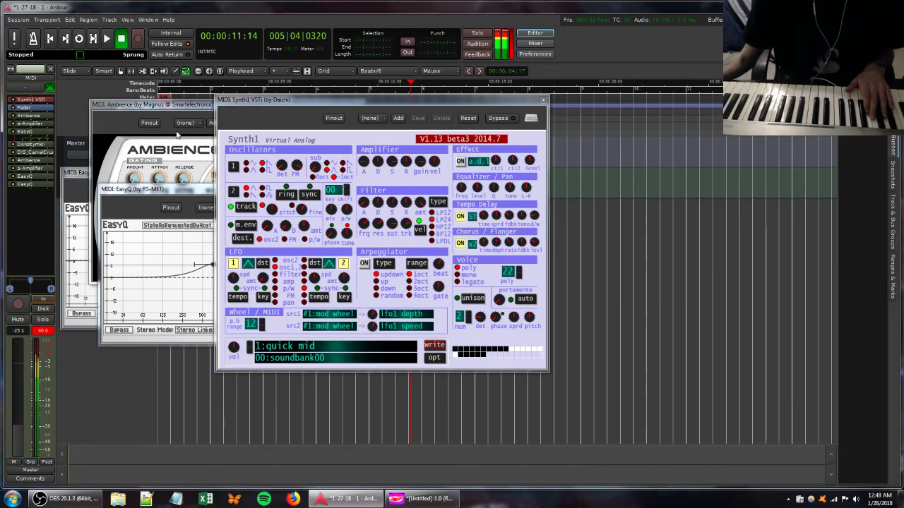
{"action": "left_click", "coordinate": [179, 105]}
{"action": "left_click", "coordinate": [359, 106]}
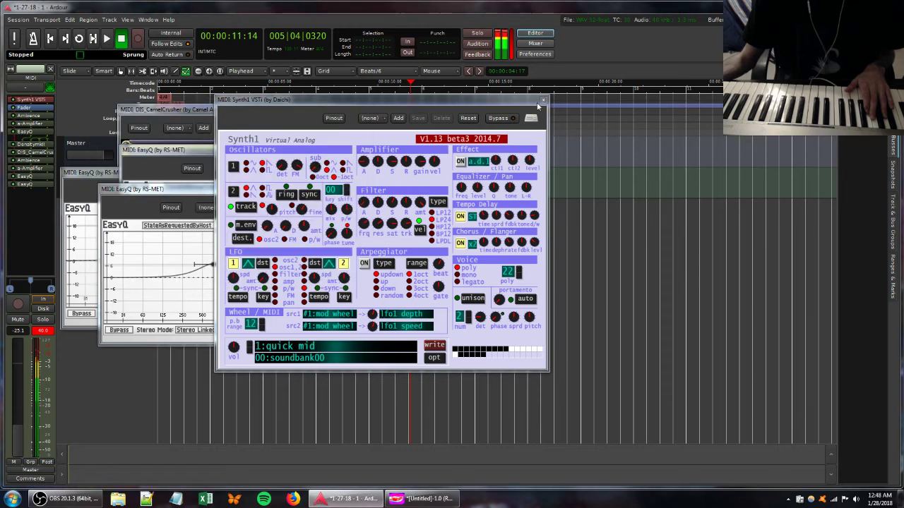
{"action": "left_click", "coordinate": [542, 101]}
{"action": "left_click", "coordinate": [381, 189]}
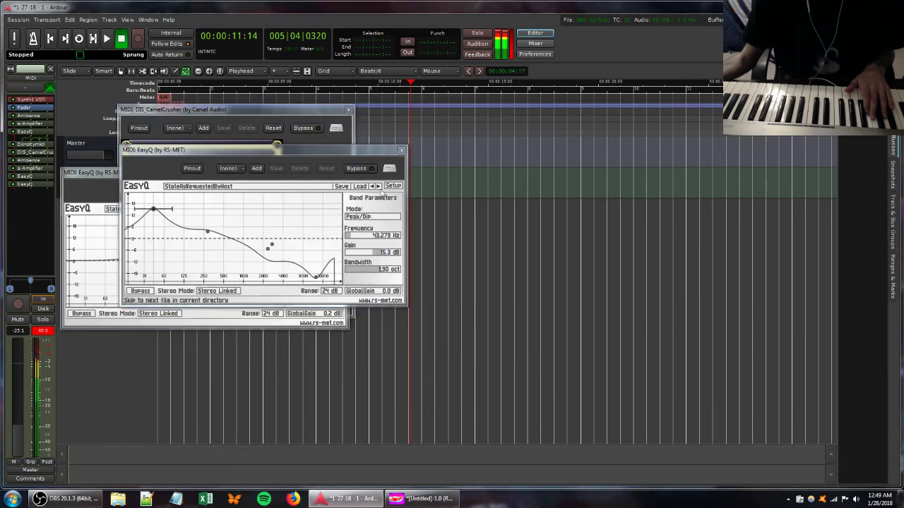
{"action": "left_click", "coordinate": [401, 149]}
{"action": "left_click", "coordinate": [348, 109]}
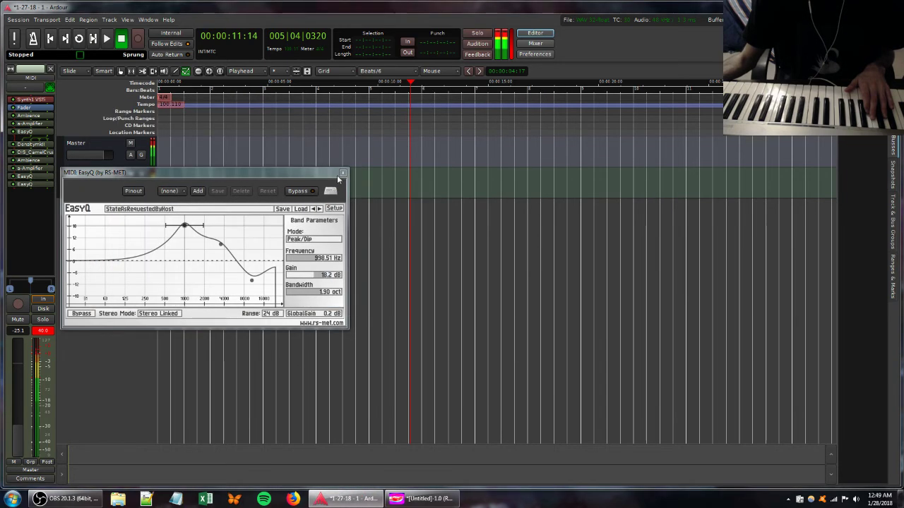
{"action": "left_click", "coordinate": [342, 172]}
Add one MIDI track with the Synth1 VSTi instrument and choose the masterkey 49 keyboard as its input.
{"action": "double_click", "coordinate": [110, 226]}
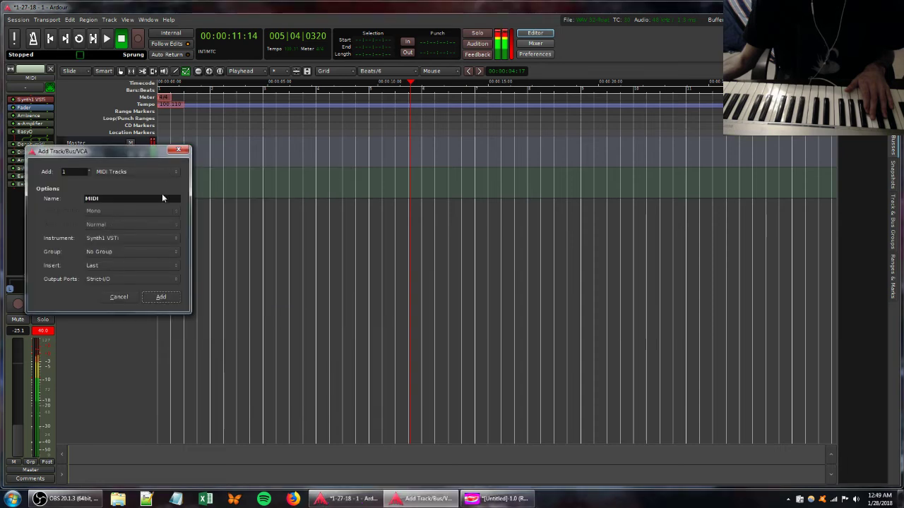
{"action": "left_click", "coordinate": [161, 297]}
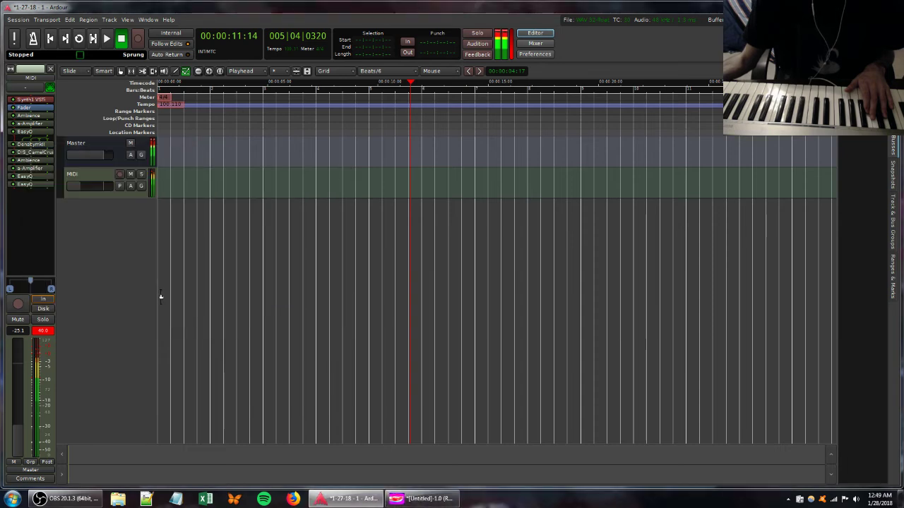
{"action": "left_click", "coordinate": [21, 87]}
{"action": "left_click", "coordinate": [32, 108]}
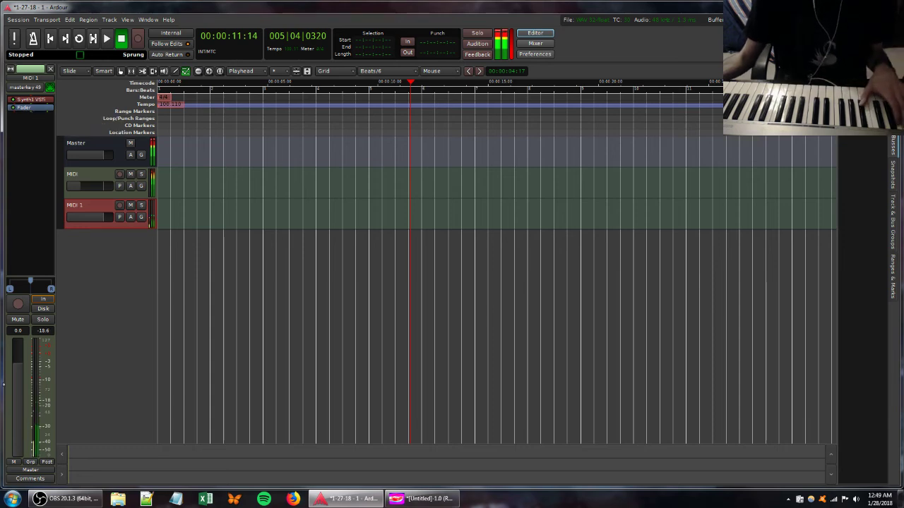
Open Synth1 on the MIDI 1 track, adjust its filter sustain, and move its window over the middle of the timeline.
{"action": "double_click", "coordinate": [34, 99]}
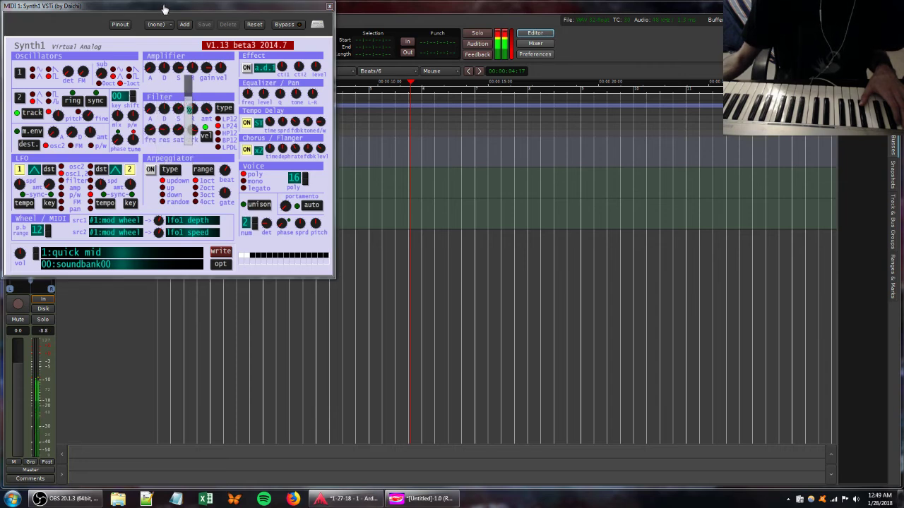
{"action": "left_click_drag", "start_coordinate": [166, 8], "coordinate": [397, 117]}
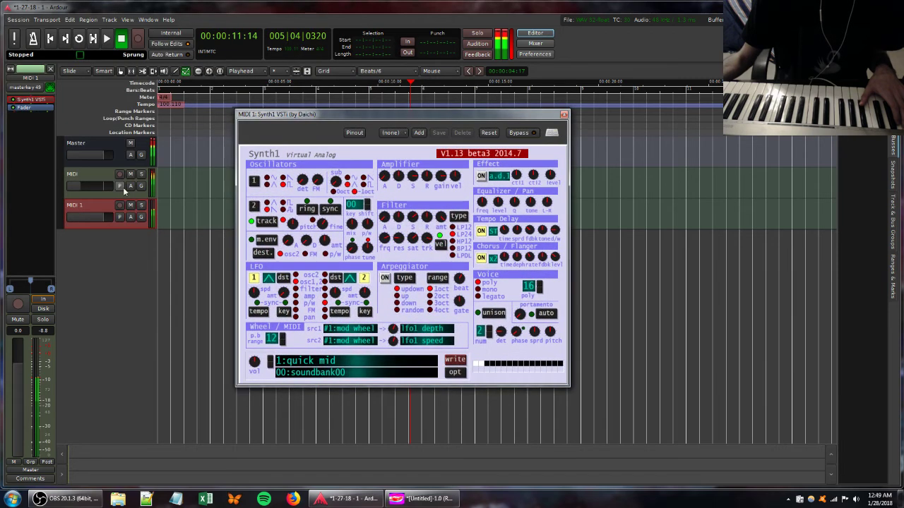
Check the MIDI track's two a-Amplifier plugins and add a third at the chain's end with a gain of about -6.6 dB.
{"action": "left_click", "coordinate": [87, 175]}
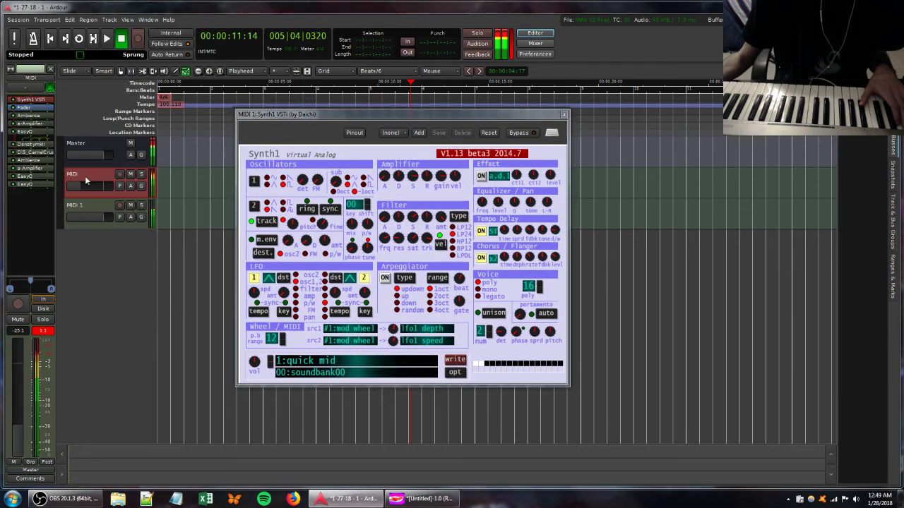
{"action": "double_click", "coordinate": [33, 124]}
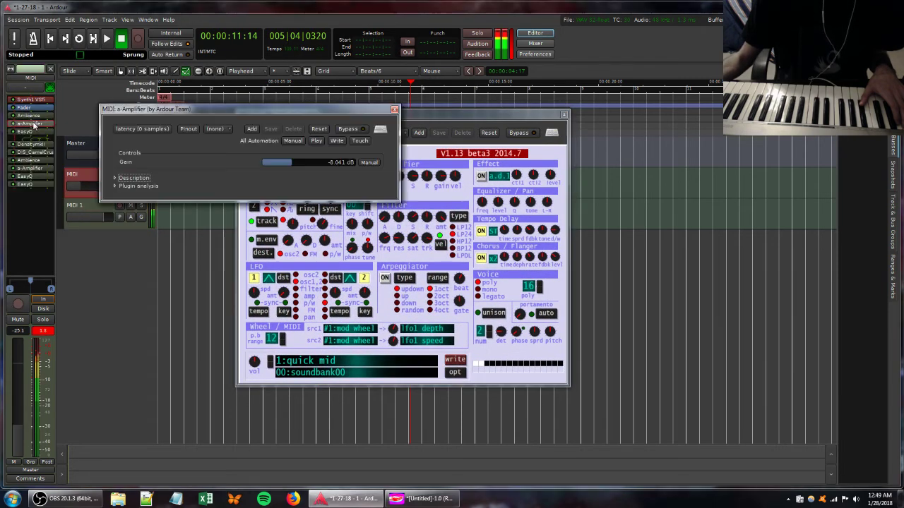
{"action": "left_click", "coordinate": [394, 110]}
{"action": "double_click", "coordinate": [27, 168]}
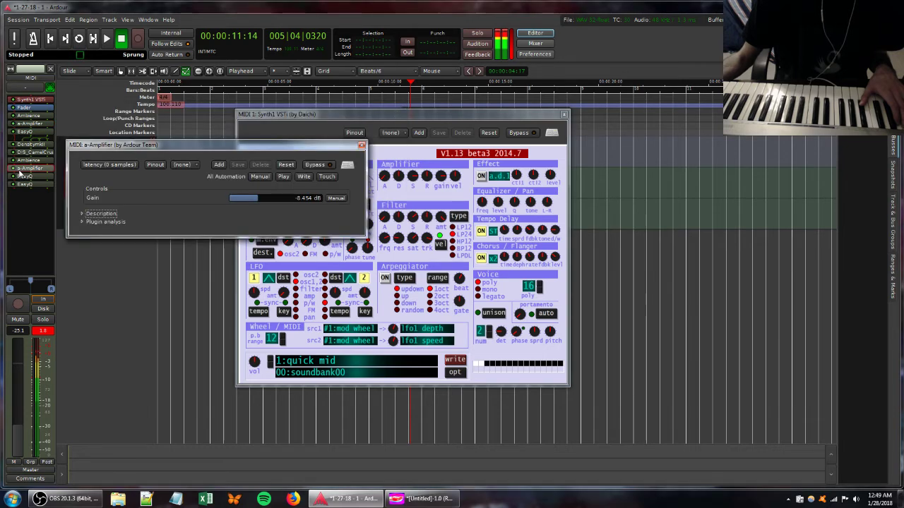
{"action": "left_click", "coordinate": [361, 145]}
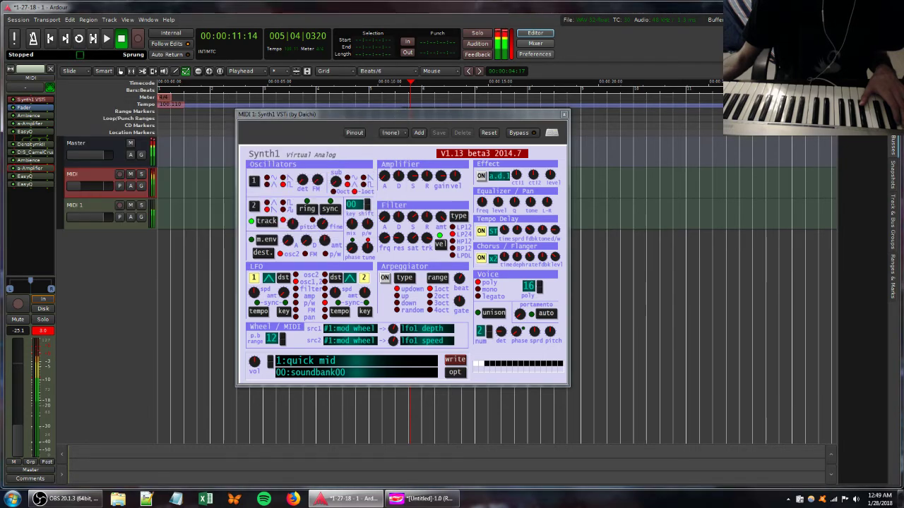
{"action": "right_click", "coordinate": [17, 206]}
{"action": "mouse_move", "coordinate": [64, 210]}
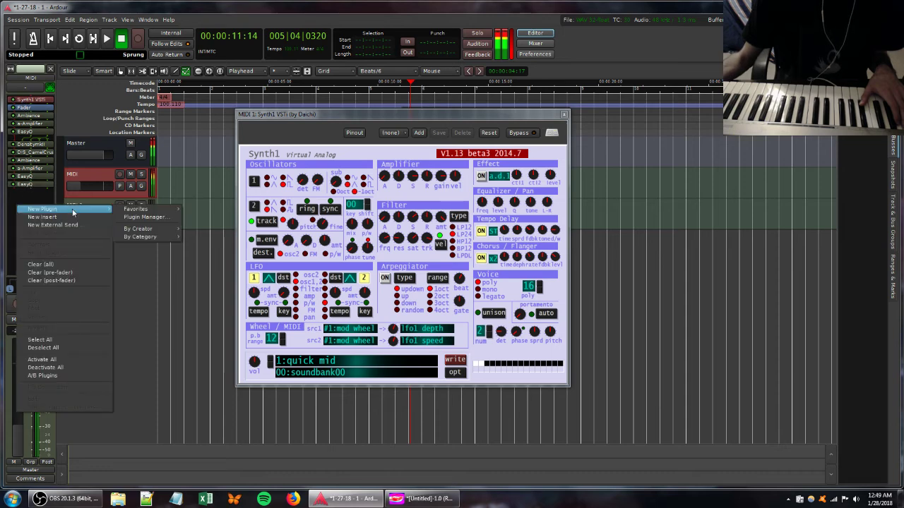
{"action": "mouse_move", "coordinate": [137, 210]}
{"action": "left_click", "coordinate": [221, 210]}
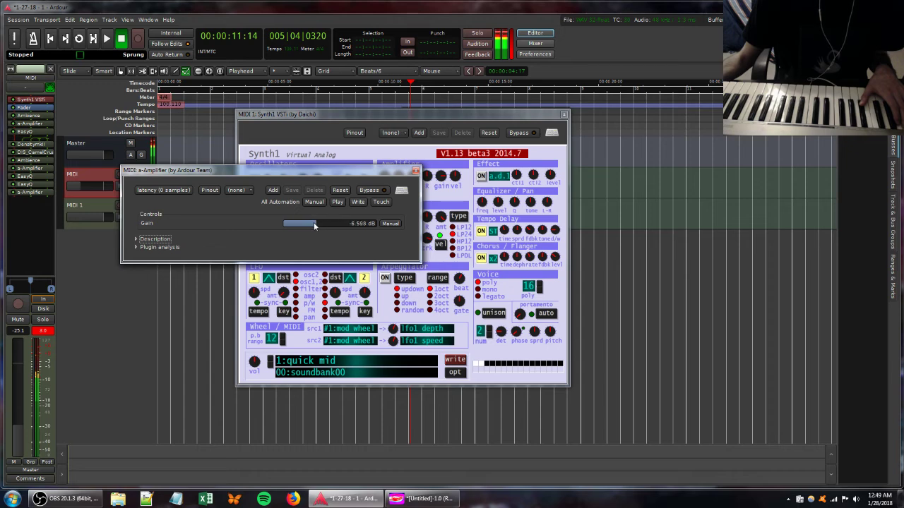
{"action": "left_click", "coordinate": [416, 171]}
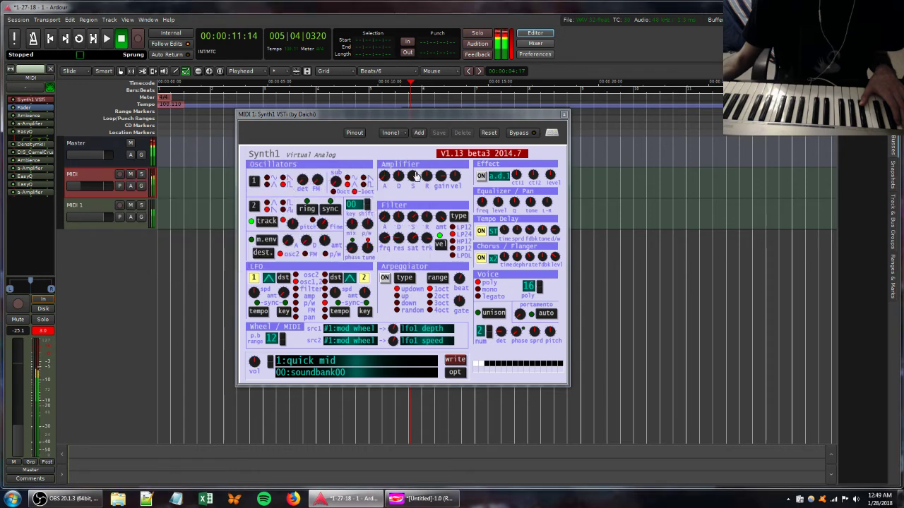
Add the Ambience reverb after the fader on the MIDI 1 track and set its dry level to -7.4 dB.
{"action": "left_click", "coordinate": [94, 212]}
{"action": "right_click", "coordinate": [14, 120]}
{"action": "mouse_move", "coordinate": [57, 125]}
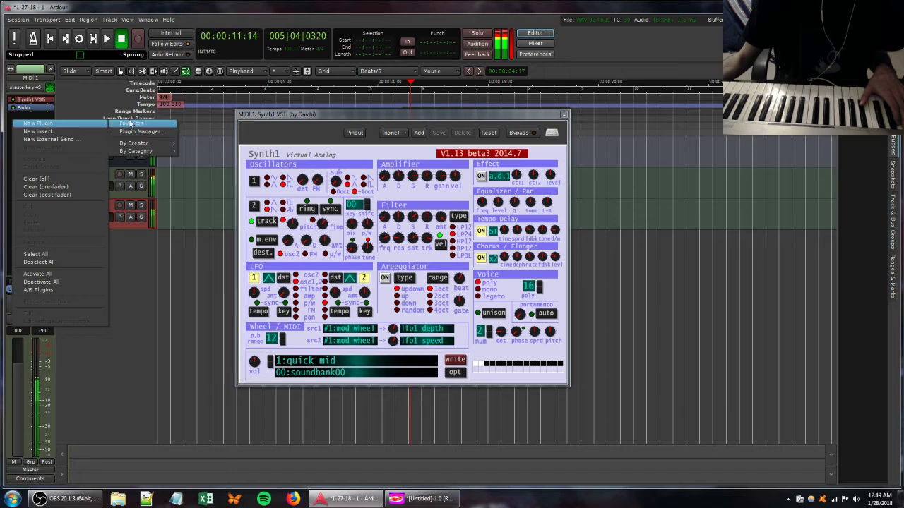
{"action": "mouse_move", "coordinate": [130, 123]}
{"action": "left_click", "coordinate": [213, 131]}
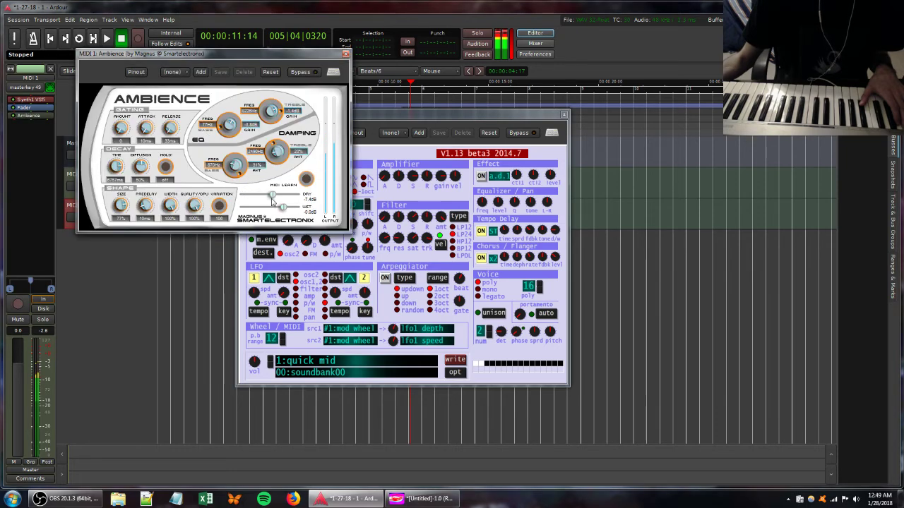
Adjust the filter frequency in MIDI 1's Synth1 and rebalance Ambience to about -31 dB wet and -6.1 dB dry.
{"action": "left_click", "coordinate": [387, 242]}
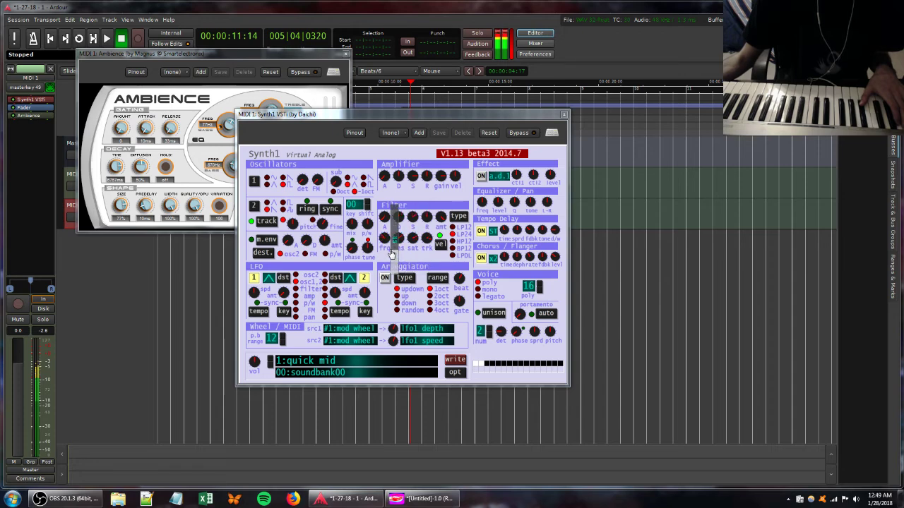
{"action": "left_click", "coordinate": [239, 57]}
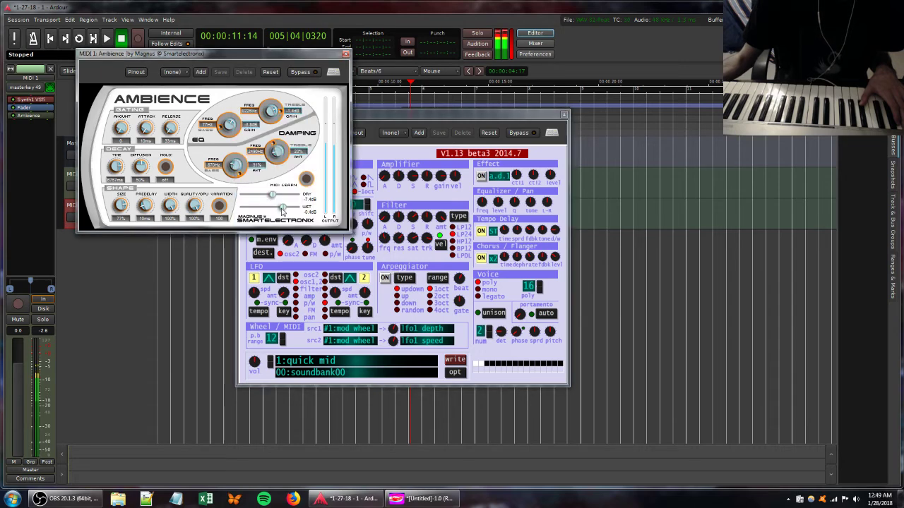
{"action": "mouse_move", "coordinate": [283, 209]}
{"action": "left_mouse_down"}
{"action": "mouse_move", "coordinate": [249, 210]}
{"action": "mouse_move", "coordinate": [275, 198]}
{"action": "left_mouse_up"}
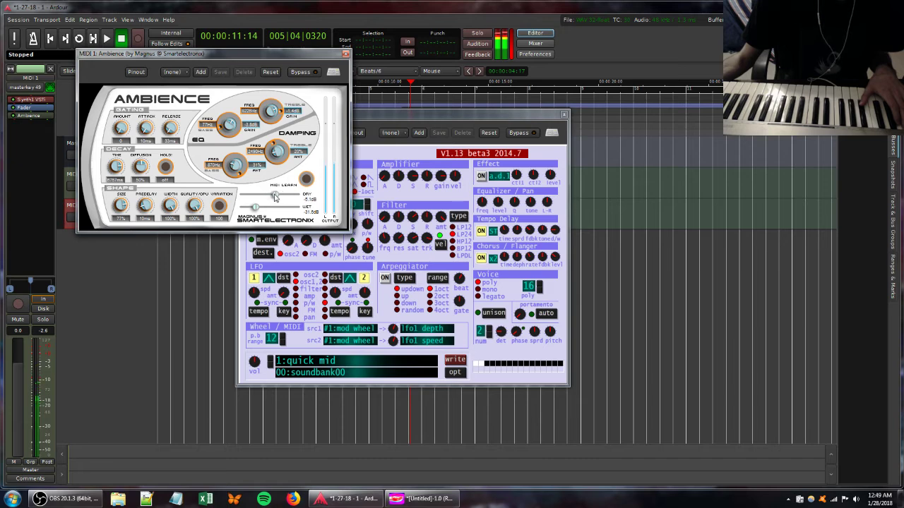
Adjust the filter key tracking in MIDI 1's Synth1.
{"action": "left_click", "coordinate": [424, 239]}
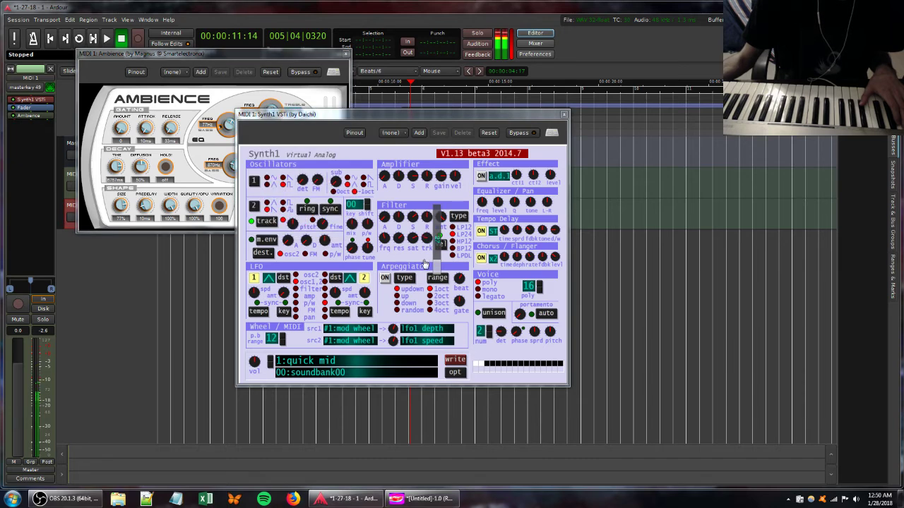
{"action": "left_click_drag", "start_coordinate": [434, 263], "coordinate": [436, 221]}
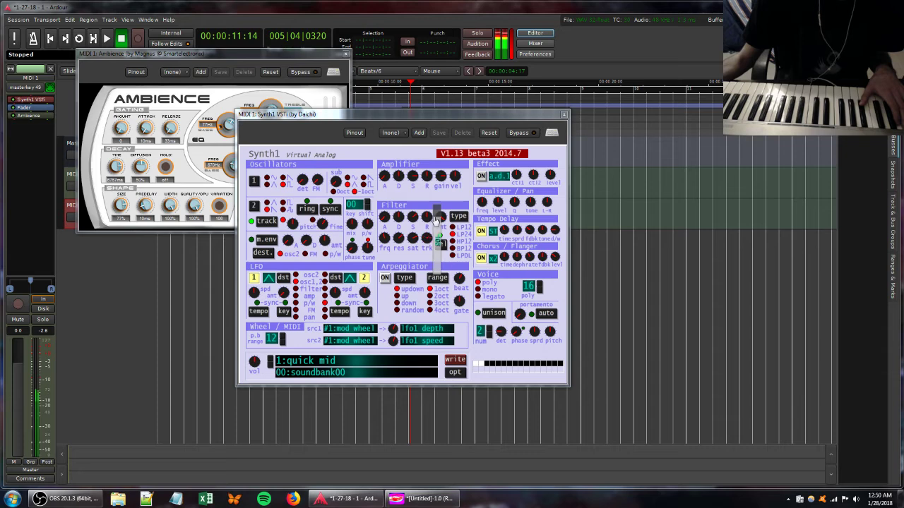
Add EasyQ after Ambience on MIDI 1 with a Peak/Dip band at about 169 Hz and 16.5 dB gain.
{"action": "right_click", "coordinate": [21, 129]}
{"action": "mouse_move", "coordinate": [46, 131]}
{"action": "mouse_move", "coordinate": [139, 132]}
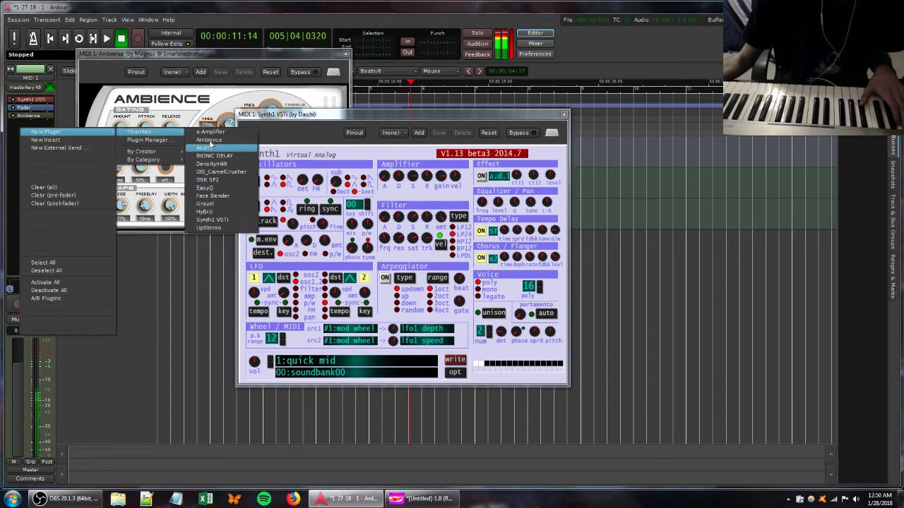
{"action": "left_click", "coordinate": [204, 187]}
{"action": "left_click_drag", "start_coordinate": [156, 220], "coordinate": [120, 188]}
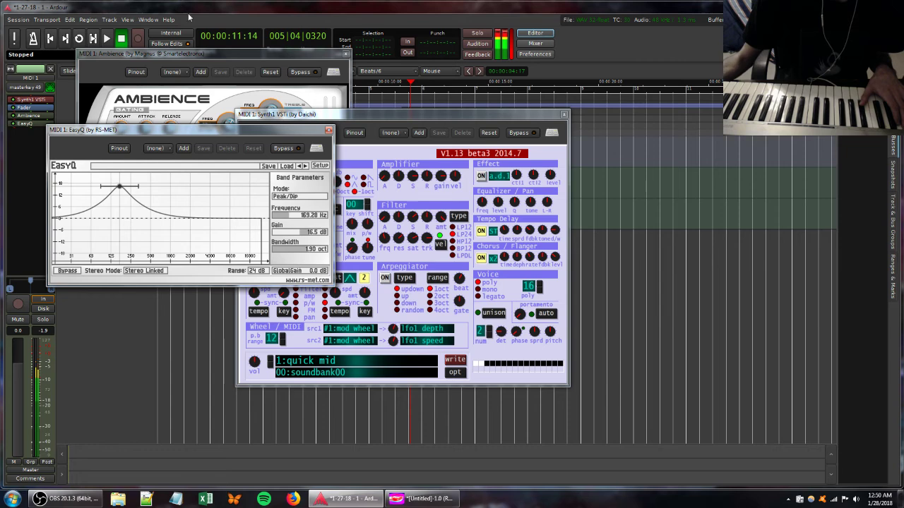
Close MIDI 1's open plugin windows and lower the MIDI track's fader to -38.1 dB.
{"action": "left_click", "coordinate": [346, 53]}
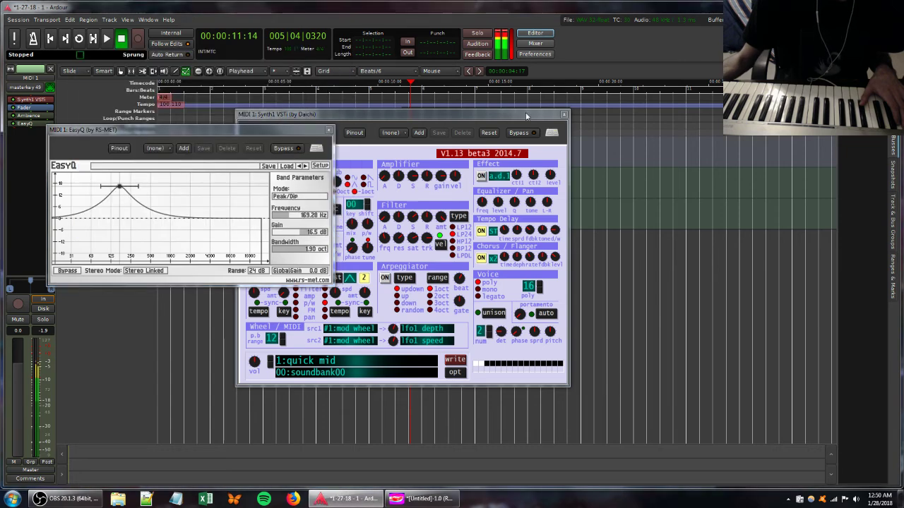
{"action": "left_click", "coordinate": [563, 114]}
{"action": "left_click", "coordinate": [329, 131]}
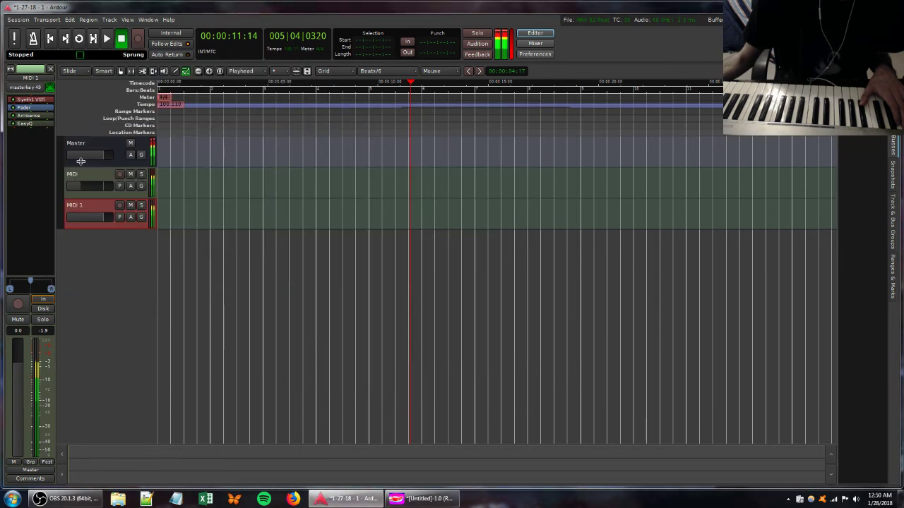
{"action": "left_click", "coordinate": [92, 175]}
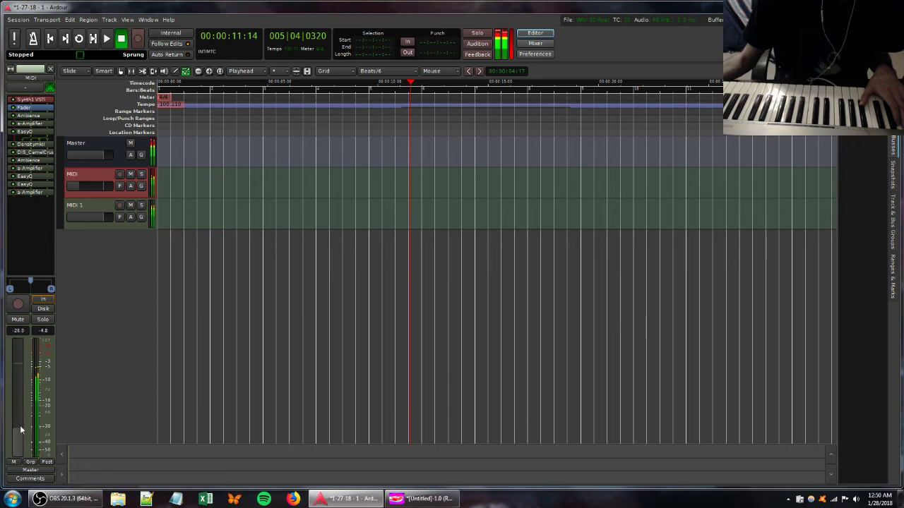
{"action": "left_click_drag", "start_coordinate": [20, 425], "coordinate": [19, 441]}
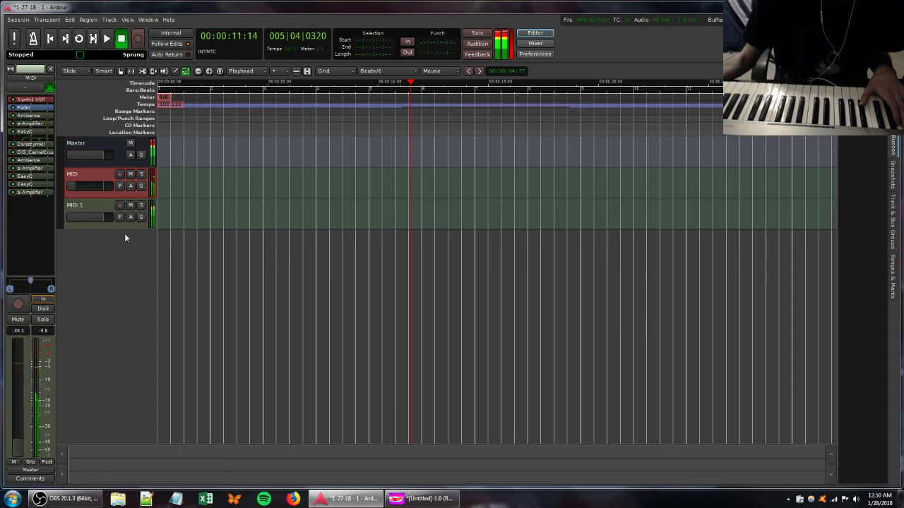
Reopen Synth1 on the MIDI 1 track and adjust its filter envelope sustain.
{"action": "left_click", "coordinate": [100, 205]}
{"action": "double_click", "coordinate": [99, 205]}
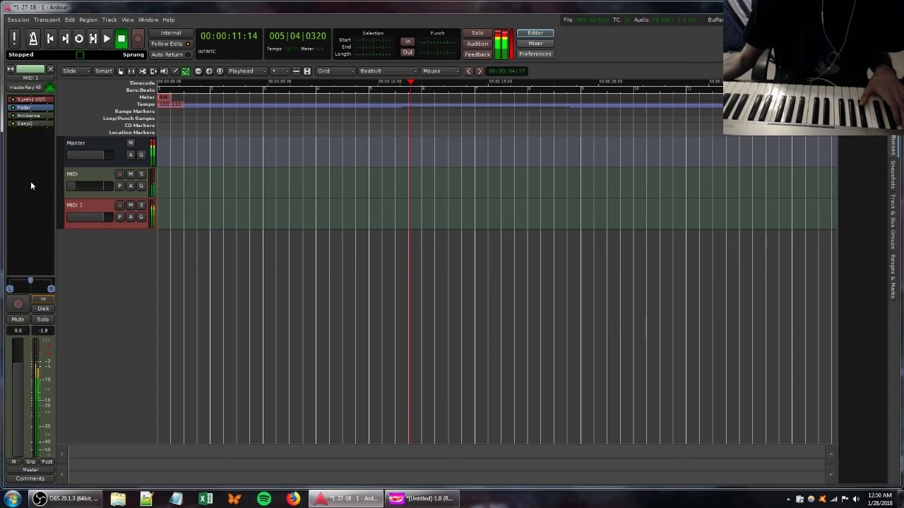
{"action": "double_click", "coordinate": [28, 100]}
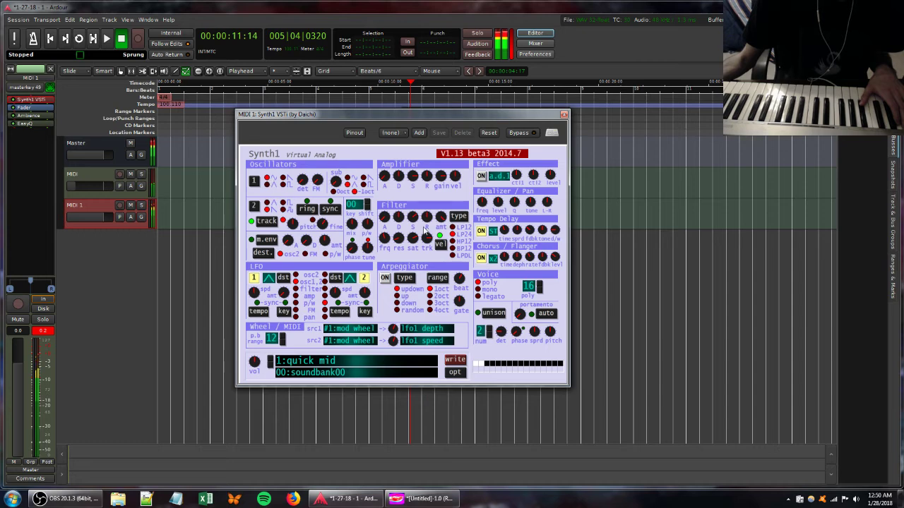
{"action": "mouse_move", "coordinate": [413, 219]}
{"action": "left_mouse_down"}
{"action": "mouse_move", "coordinate": [423, 213]}
{"action": "mouse_move", "coordinate": [422, 232]}
{"action": "left_mouse_up"}
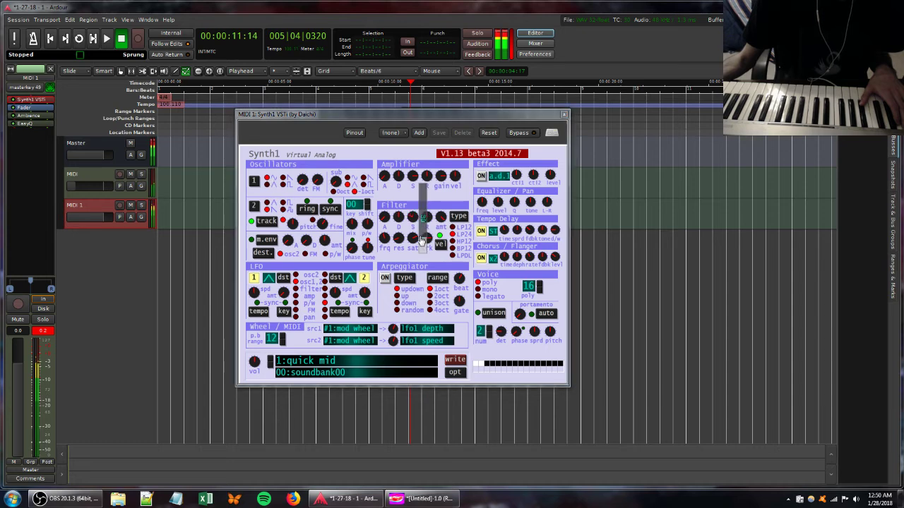
Lower the MIDI track's fader to -77.7 dB and adjust the filter and oscillator detune in MIDI 1's Synth1.
{"action": "left_click", "coordinate": [96, 176]}
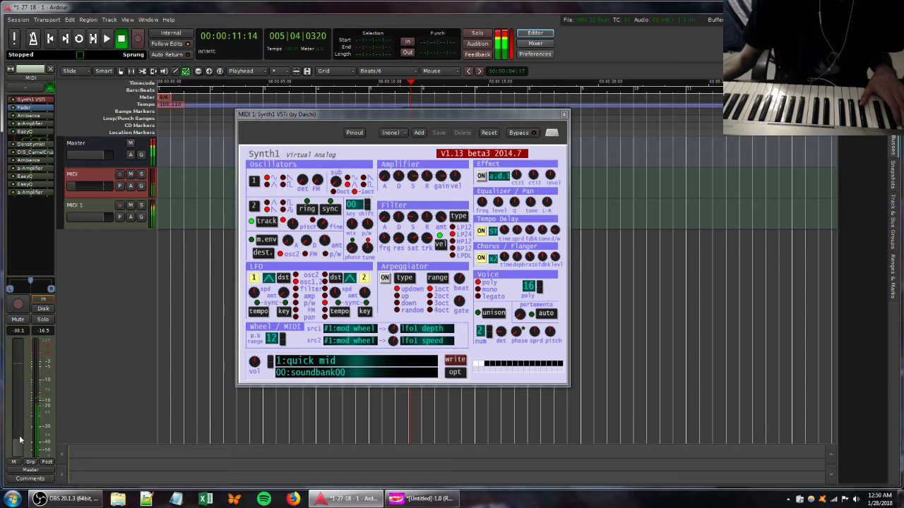
{"action": "left_click_drag", "start_coordinate": [20, 449], "coordinate": [20, 450]}
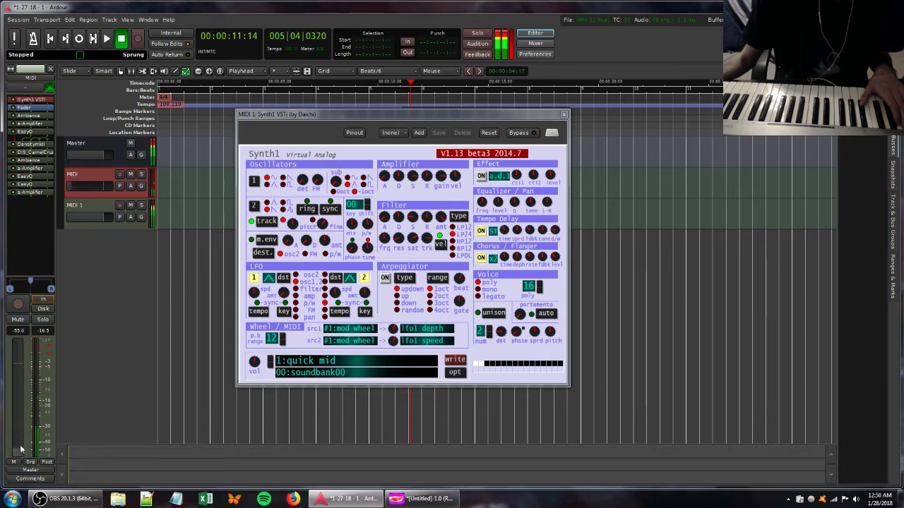
{"action": "left_click_drag", "start_coordinate": [385, 239], "coordinate": [404, 261]}
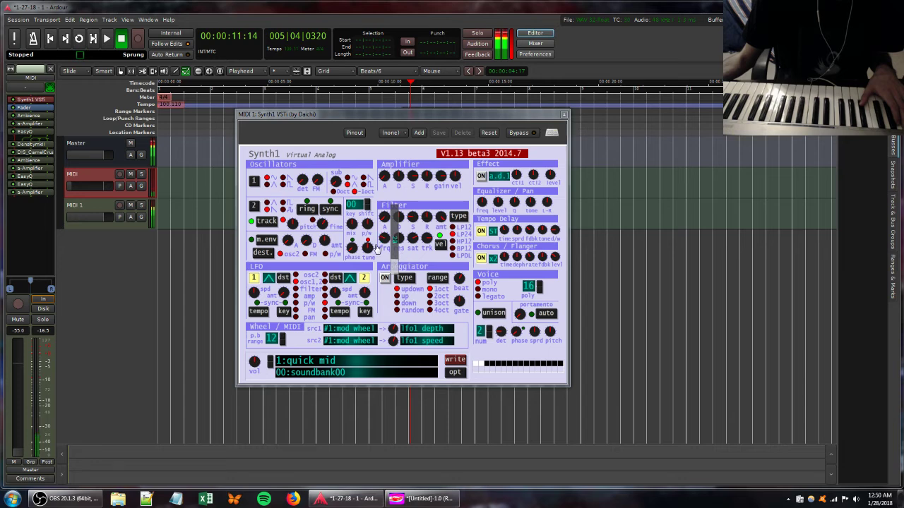
{"action": "mouse_move", "coordinate": [307, 184]}
{"action": "left_mouse_down"}
{"action": "mouse_move", "coordinate": [311, 215]}
{"action": "mouse_move", "coordinate": [302, 200]}
{"action": "left_mouse_up"}
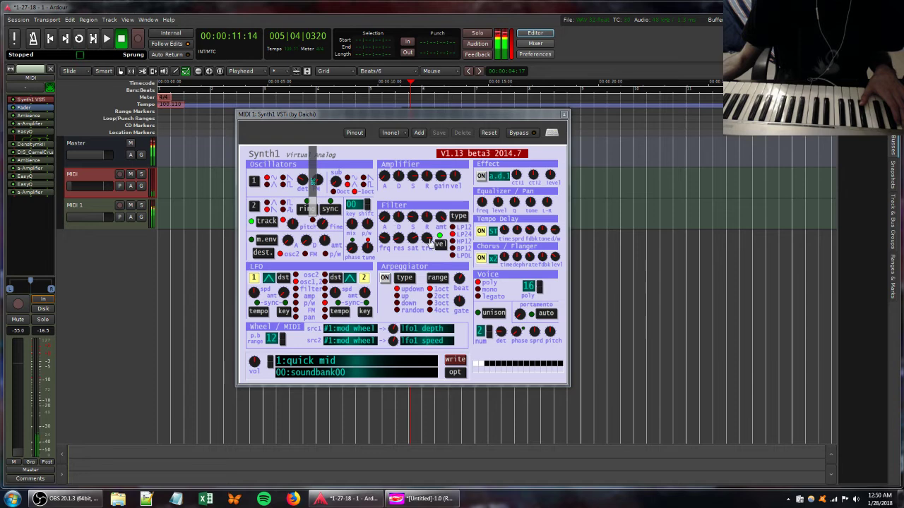
{"action": "mouse_move", "coordinate": [416, 241]}
{"action": "left_mouse_down"}
{"action": "mouse_move", "coordinate": [421, 256]}
{"action": "mouse_move", "coordinate": [427, 241]}
{"action": "left_mouse_up"}
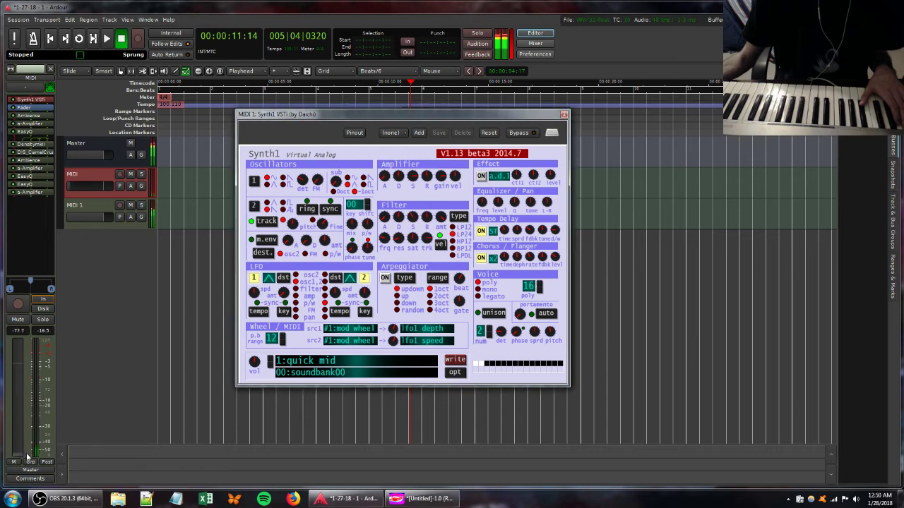
Remove the original MIDI track from the session, keeping MIDI 1.
{"action": "right_click", "coordinate": [96, 175]}
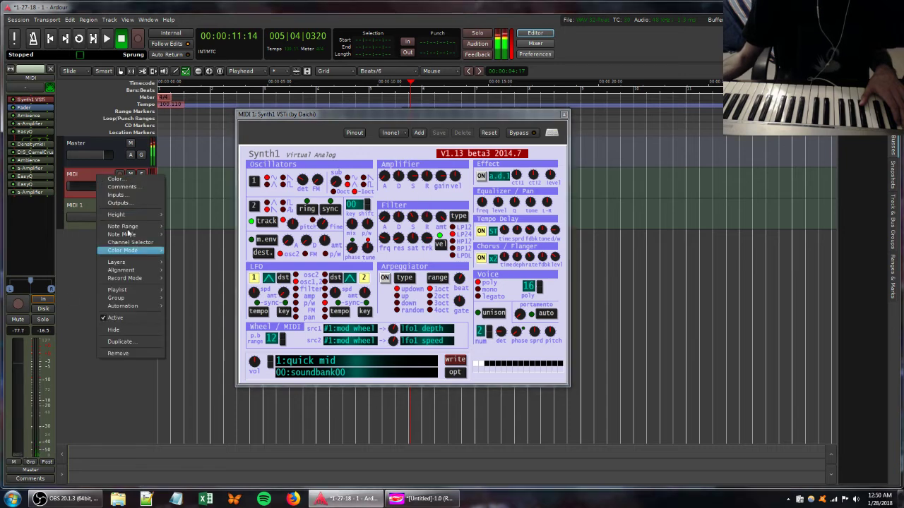
{"action": "left_click", "coordinate": [129, 355]}
{"action": "left_click", "coordinate": [545, 270]}
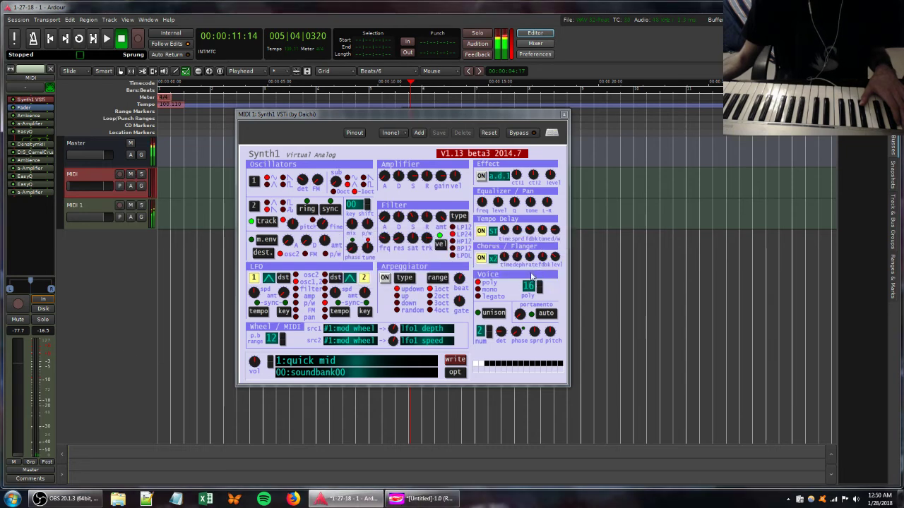
Slightly lower the peak band in MIDI 1's EasyQ and adjust Synth1's oscillator FM and filter frequency.
{"action": "double_click", "coordinate": [33, 124]}
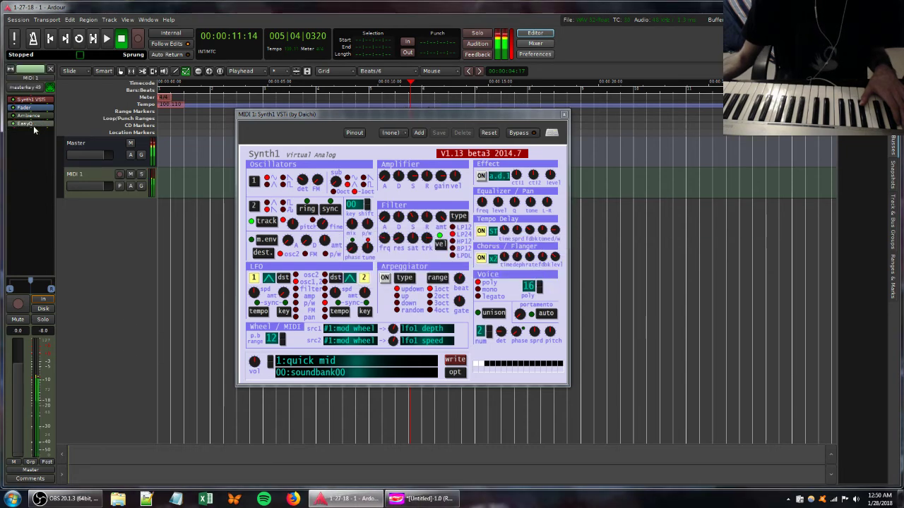
{"action": "mouse_move", "coordinate": [120, 192]}
{"action": "left_mouse_down"}
{"action": "mouse_move", "coordinate": [104, 191]}
{"action": "mouse_move", "coordinate": [118, 193]}
{"action": "left_mouse_up"}
{"action": "left_click", "coordinate": [389, 111]}
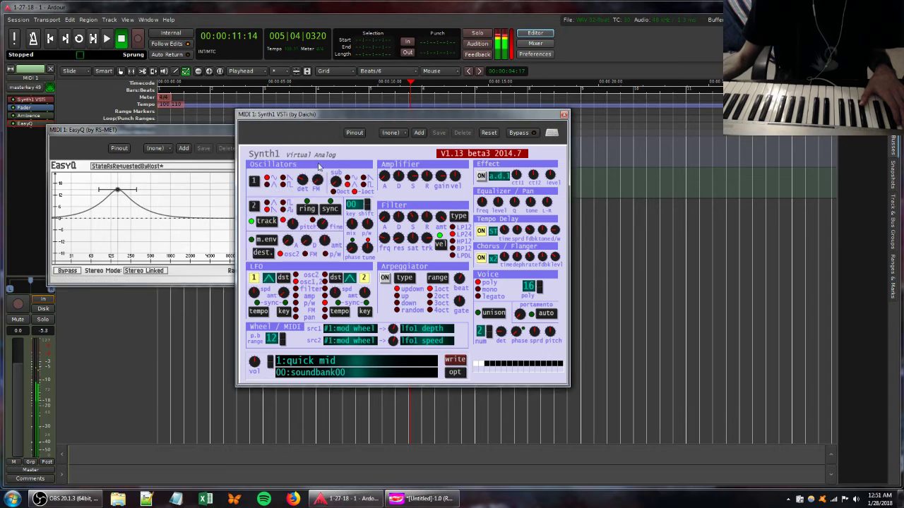
{"action": "left_click_drag", "start_coordinate": [315, 186], "coordinate": [315, 224]}
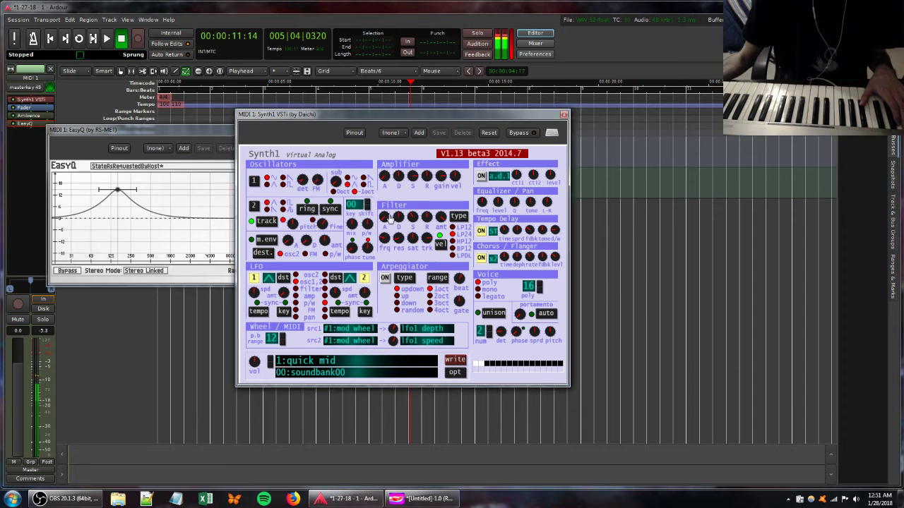
{"action": "left_click_drag", "start_coordinate": [420, 240], "coordinate": [394, 256]}
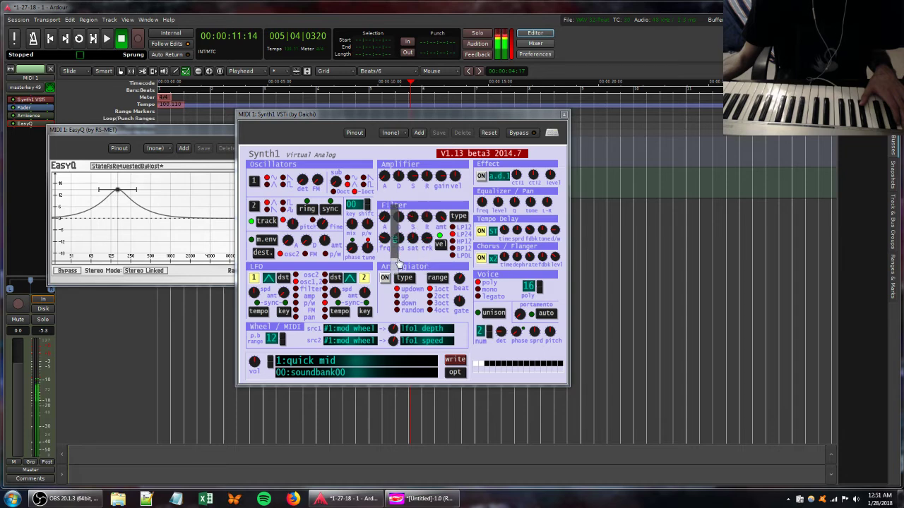
Adjust the filter resonance and oscillator FM amount in MIDI 1's Synth1.
{"action": "right_click", "coordinate": [42, 144]}
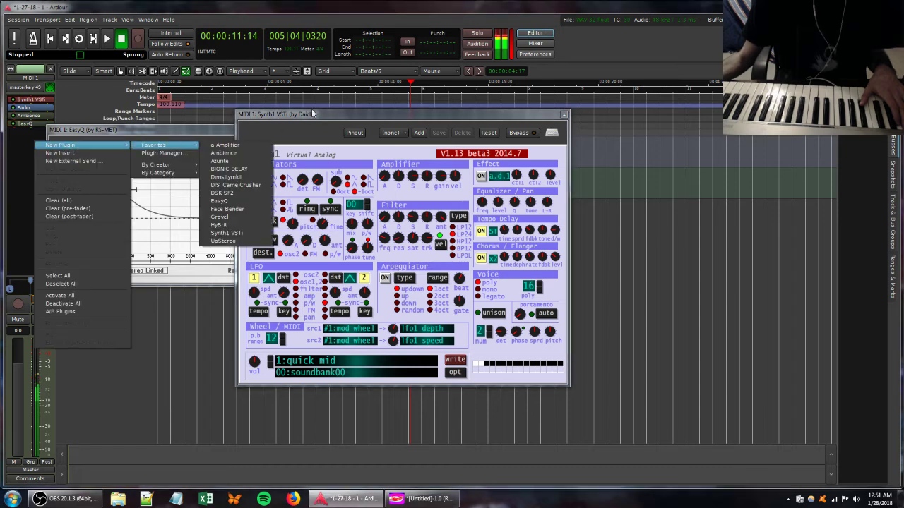
{"action": "left_click", "coordinate": [371, 215]}
{"action": "mouse_move", "coordinate": [399, 240]}
{"action": "left_mouse_down"}
{"action": "mouse_move", "coordinate": [403, 256]}
{"action": "mouse_move", "coordinate": [392, 219]}
{"action": "mouse_move", "coordinate": [394, 235]}
{"action": "left_mouse_up"}
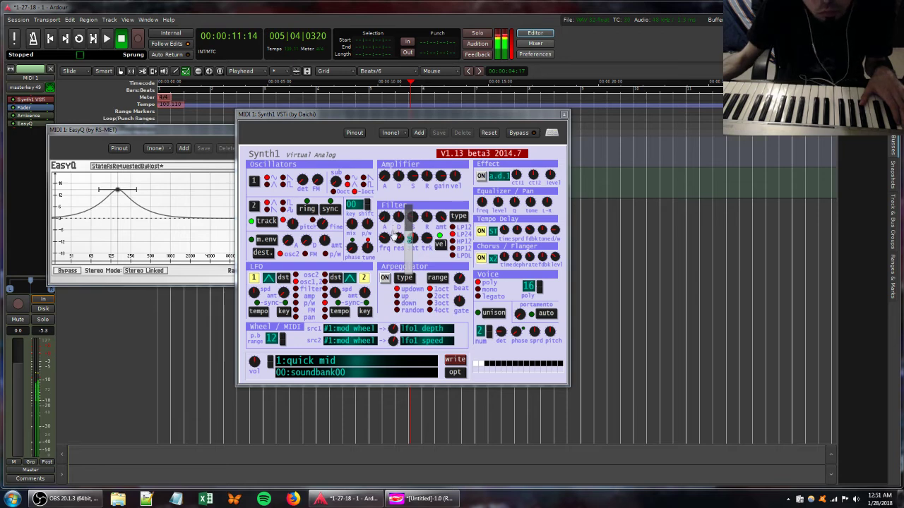
{"action": "mouse_move", "coordinate": [322, 187]}
{"action": "left_mouse_down"}
{"action": "mouse_move", "coordinate": [323, 202]}
{"action": "mouse_move", "coordinate": [322, 193]}
{"action": "left_mouse_up"}
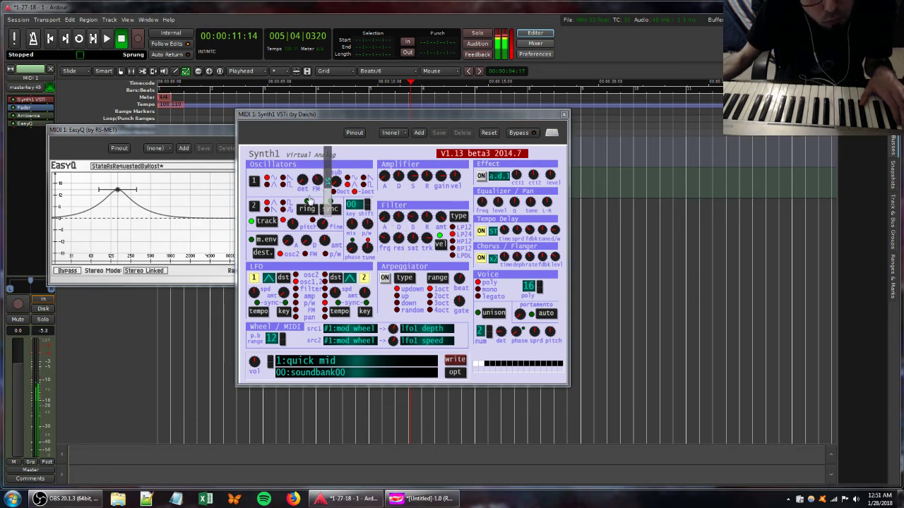
Add two more EasyQ boost bands, including one at about 40 Hz with 10.7 dB gain, and adjust Synth1's filter saturation.
{"action": "left_click_drag", "start_coordinate": [142, 209], "coordinate": [78, 199]}
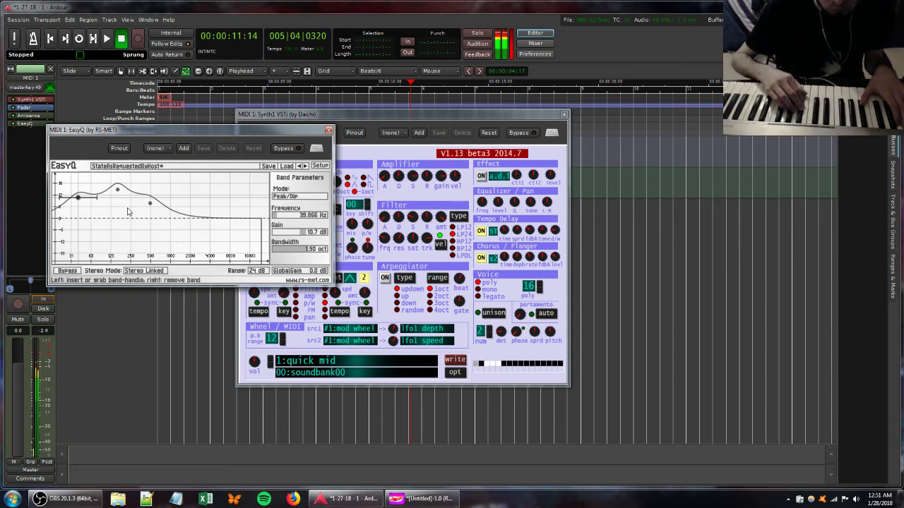
{"action": "left_click", "coordinate": [436, 115]}
{"action": "left_click_drag", "start_coordinate": [397, 238], "coordinate": [424, 239]}
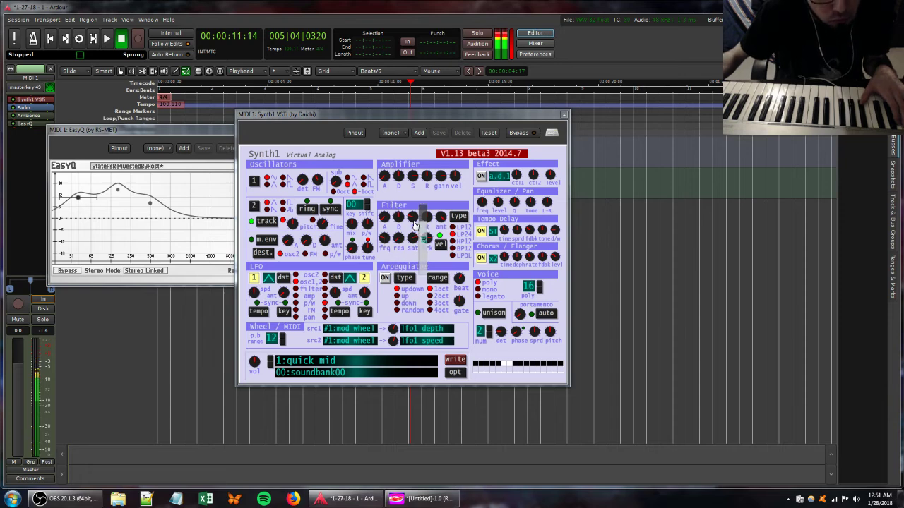
Add an a-Amplifier at the end of MIDI 1's plugin chain with a slight gain boost.
{"action": "right_click", "coordinate": [20, 131]}
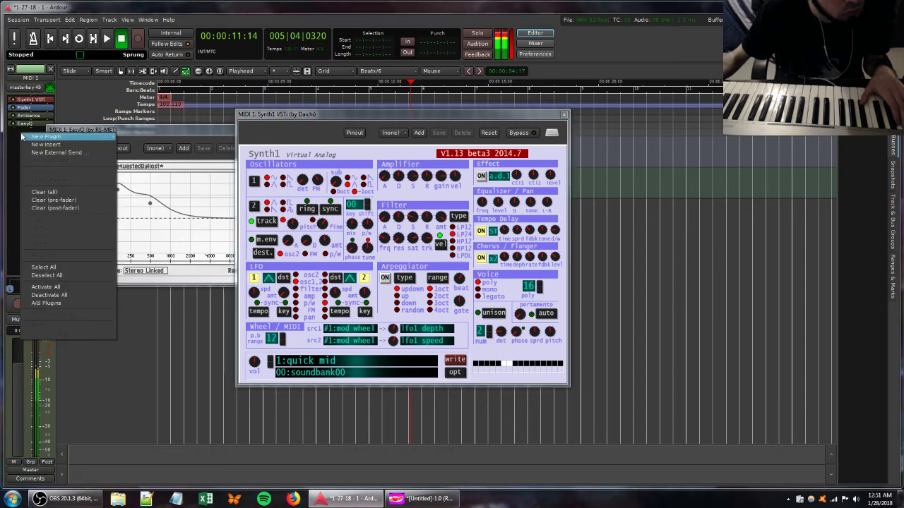
{"action": "mouse_move", "coordinate": [85, 137]}
{"action": "mouse_move", "coordinate": [170, 139]}
{"action": "left_click", "coordinate": [223, 138]}
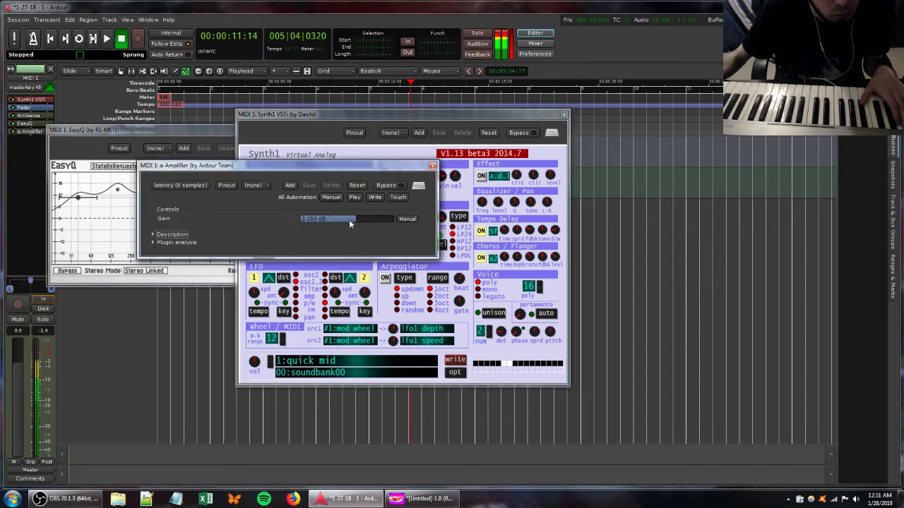
Add an EasyQ Peak/Dip band on MIDI 1 at about 1804 Hz with 9.0 dB gain.
{"action": "left_click", "coordinate": [191, 129]}
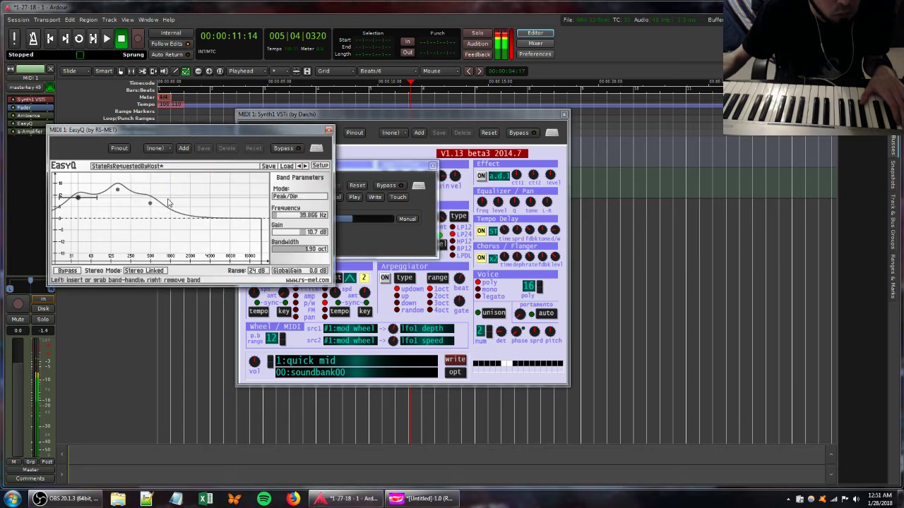
{"action": "left_click", "coordinate": [172, 209]}
{"action": "left_click_drag", "start_coordinate": [175, 214], "coordinate": [188, 202]}
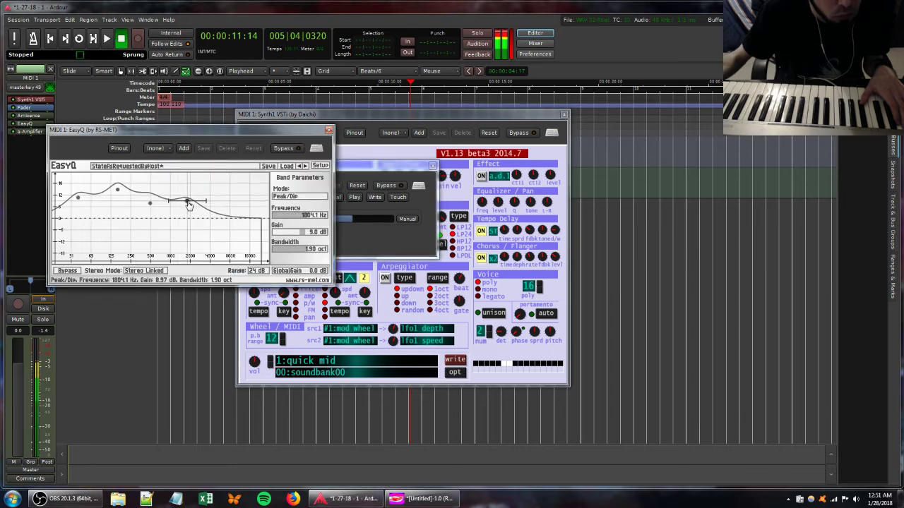
Adjust MIDI 1's Synth1 oscillator FM and filter resonance, and raise the wet level in Ambience.
{"action": "left_click", "coordinate": [465, 116]}
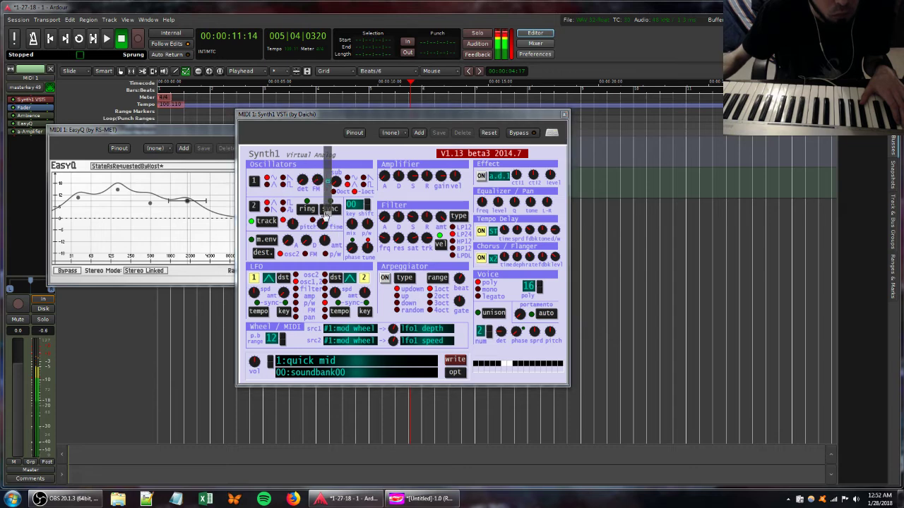
{"action": "left_click", "coordinate": [283, 178]}
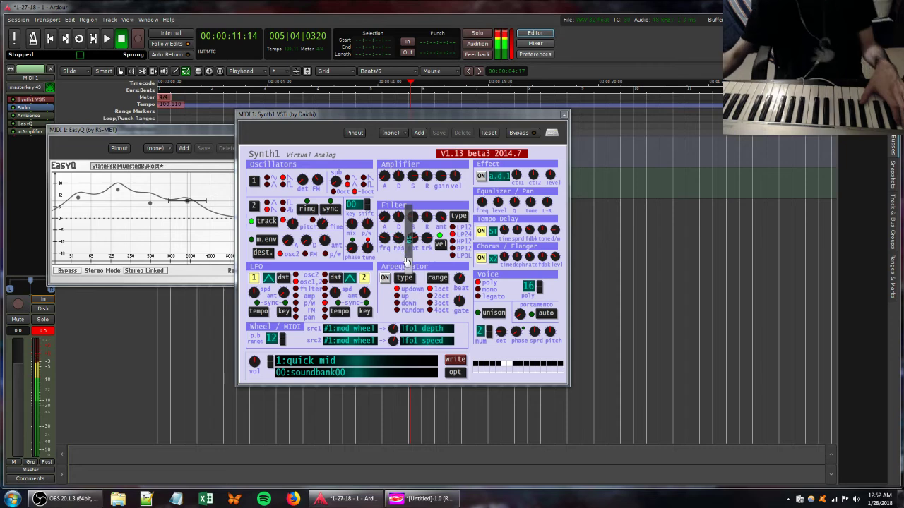
{"action": "double_click", "coordinate": [34, 116]}
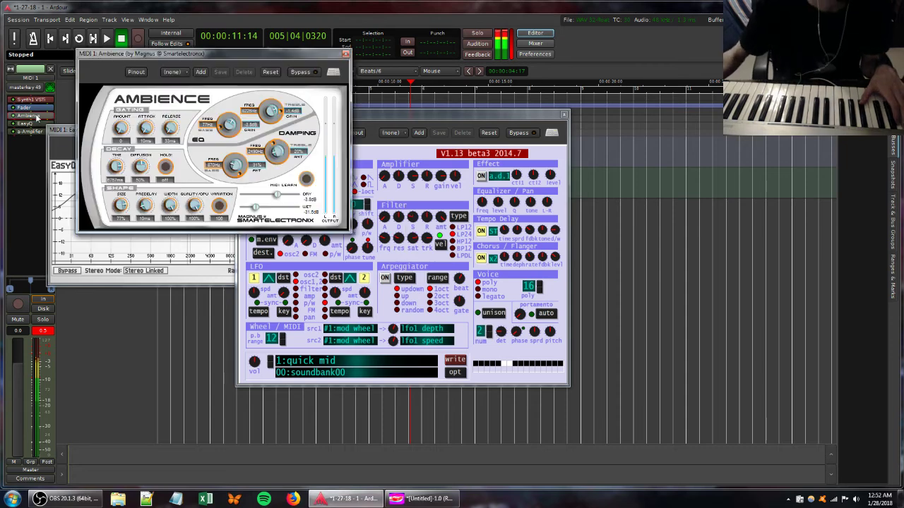
{"action": "mouse_move", "coordinate": [255, 207]}
{"action": "left_mouse_down"}
{"action": "mouse_move", "coordinate": [274, 204]}
{"action": "mouse_move", "coordinate": [245, 195]}
{"action": "mouse_move", "coordinate": [269, 210]}
{"action": "left_mouse_up"}
Readjust the filter resonance and key tracking in MIDI 1's Synth1.
{"action": "left_click", "coordinate": [399, 219]}
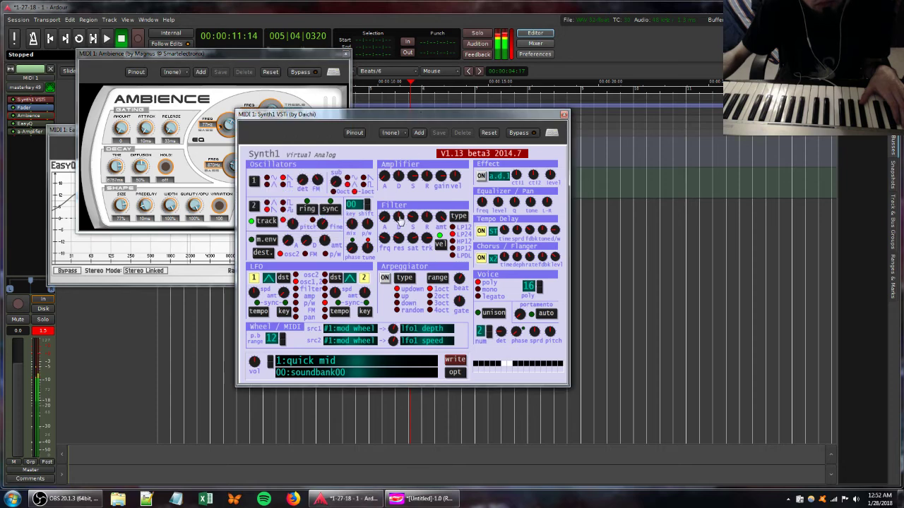
{"action": "left_click_drag", "start_coordinate": [398, 239], "coordinate": [406, 250]}
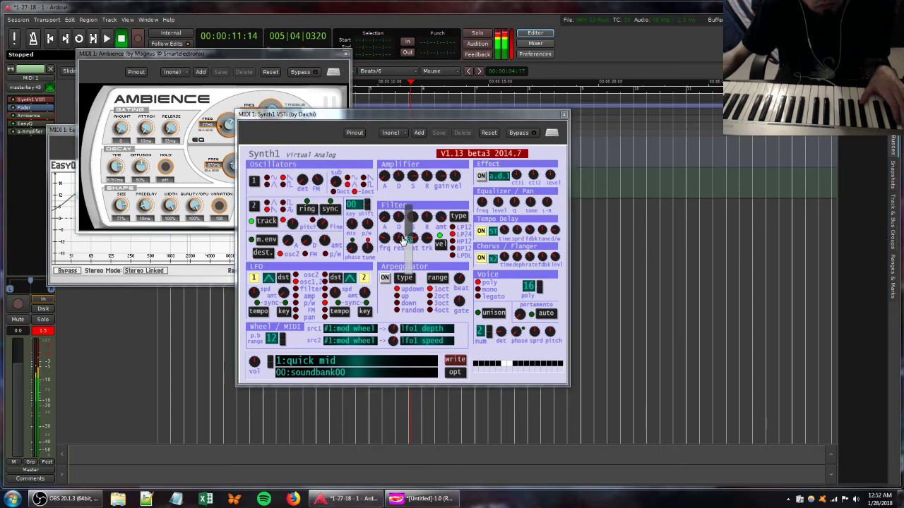
{"action": "left_click_drag", "start_coordinate": [414, 218], "coordinate": [433, 217]}
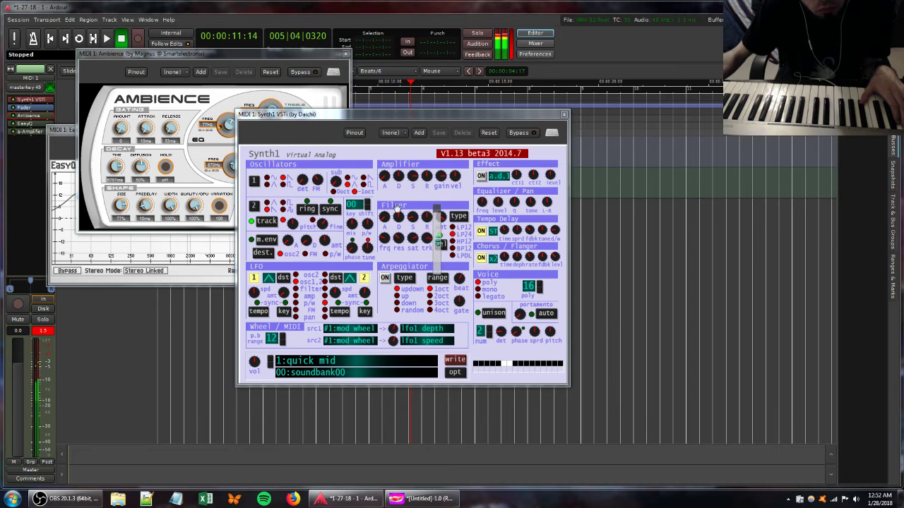
Adjust the oscillator FM and the filter sustain and frequency in MIDI 1's Synth1.
{"action": "left_click_drag", "start_coordinate": [335, 182], "coordinate": [330, 191]}
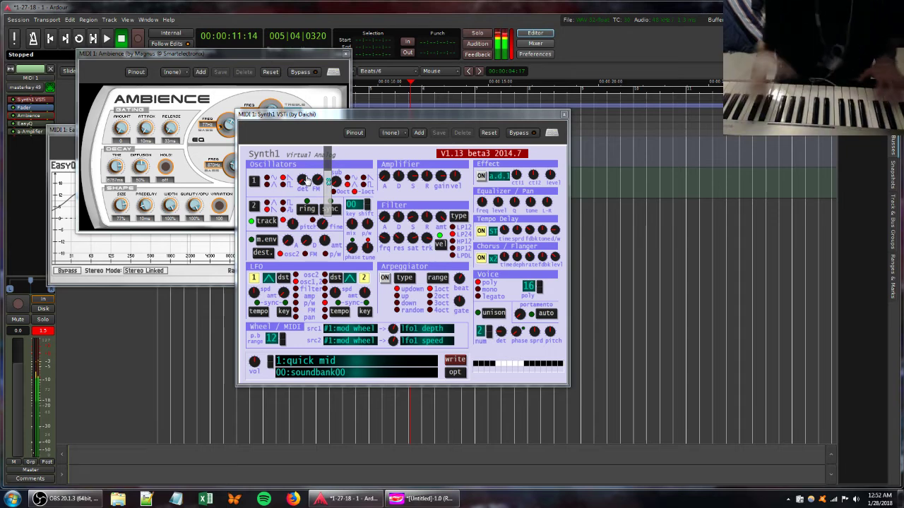
{"action": "left_click", "coordinate": [387, 243]}
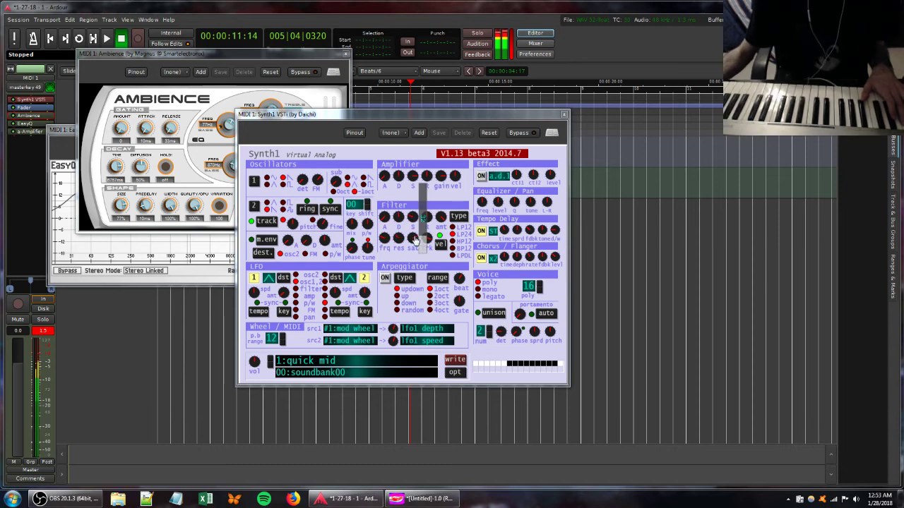
{"action": "left_click", "coordinate": [62, 130]}
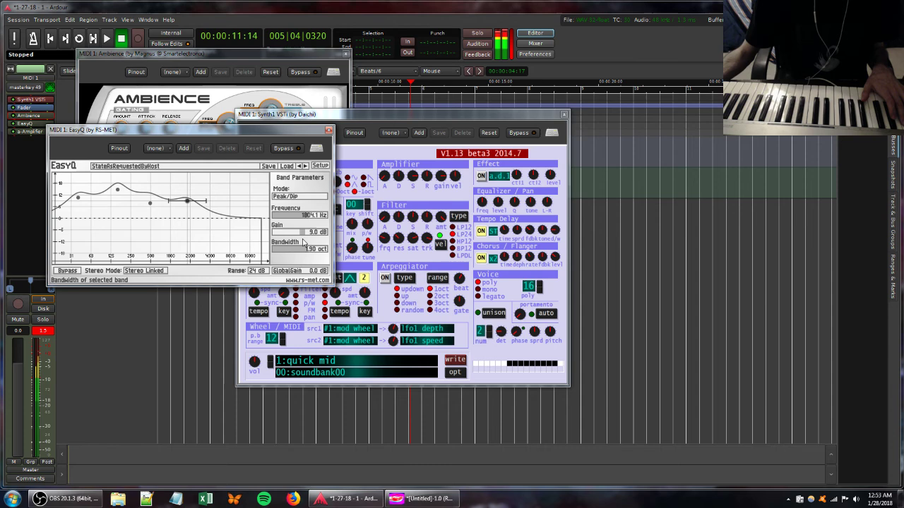
{"action": "left_click", "coordinate": [389, 244]}
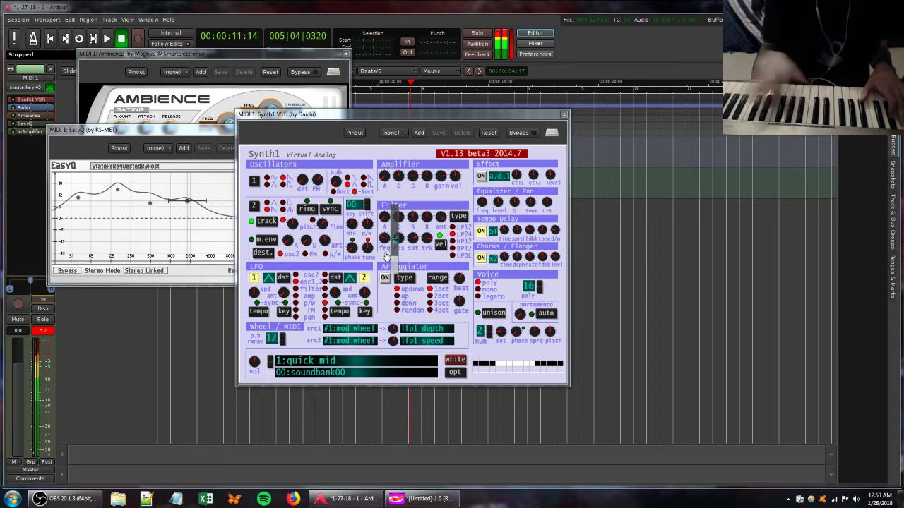
{"action": "left_click", "coordinate": [195, 56]}
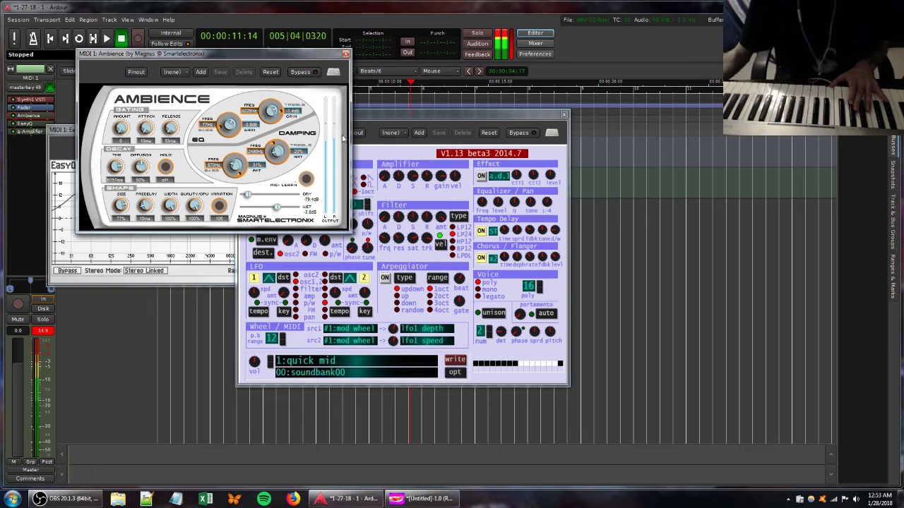
{"action": "left_click", "coordinate": [394, 244]}
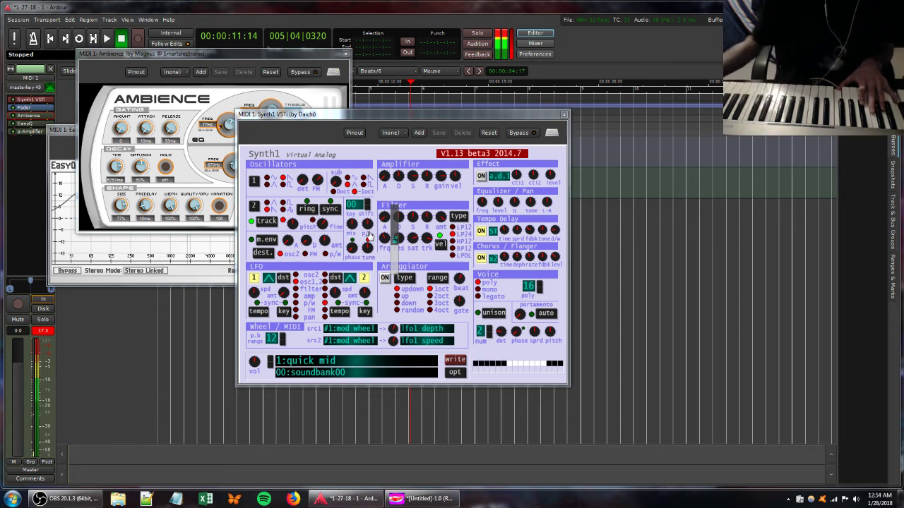
Lower the MIDI 1 fader to -3.7 dB and readjust the Synth1 filter resonance and key tracking.
{"action": "double_click", "coordinate": [24, 132]}
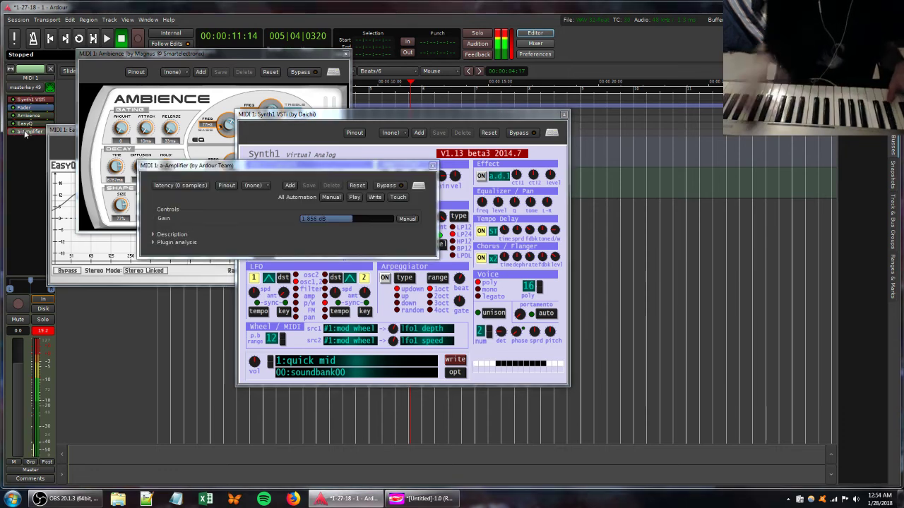
{"action": "left_click_drag", "start_coordinate": [19, 369], "coordinate": [18, 390]}
{"action": "left_click", "coordinate": [470, 115]}
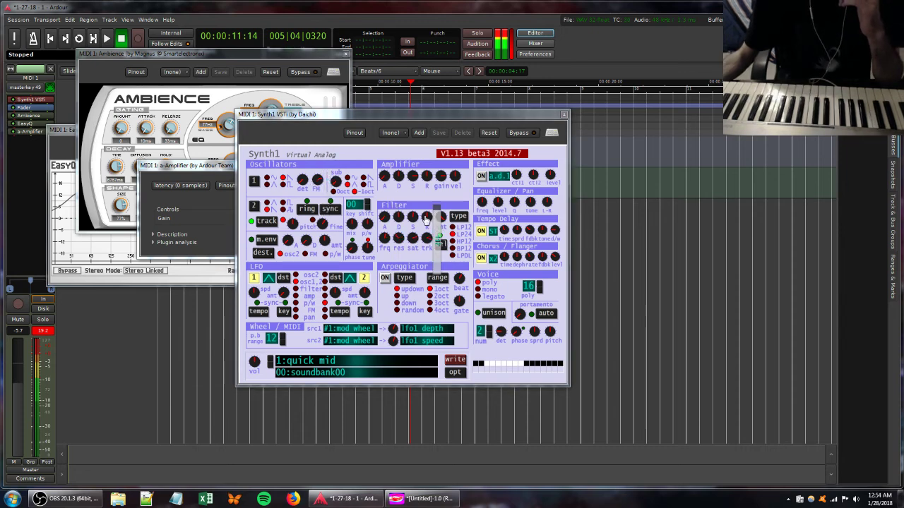
{"action": "left_click_drag", "start_coordinate": [411, 234], "coordinate": [412, 222]}
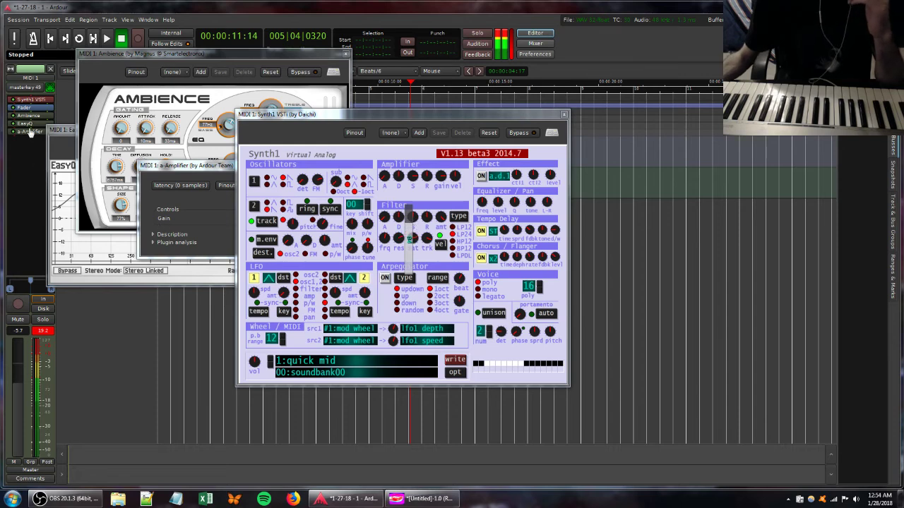
Raise Ambience's dry level to about -14.3 dB and set the MIDI 1 fader to about -1.8 dB.
{"action": "left_click", "coordinate": [136, 55]}
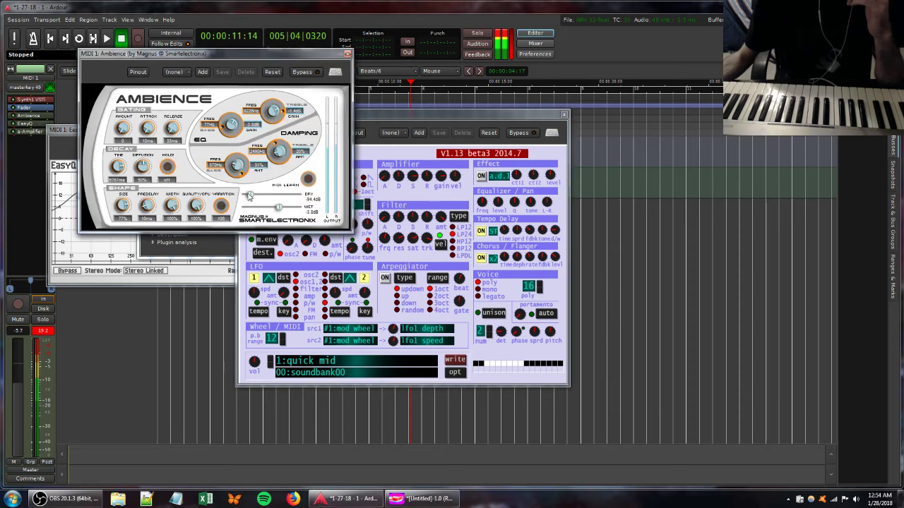
{"action": "left_click_drag", "start_coordinate": [248, 196], "coordinate": [259, 198]}
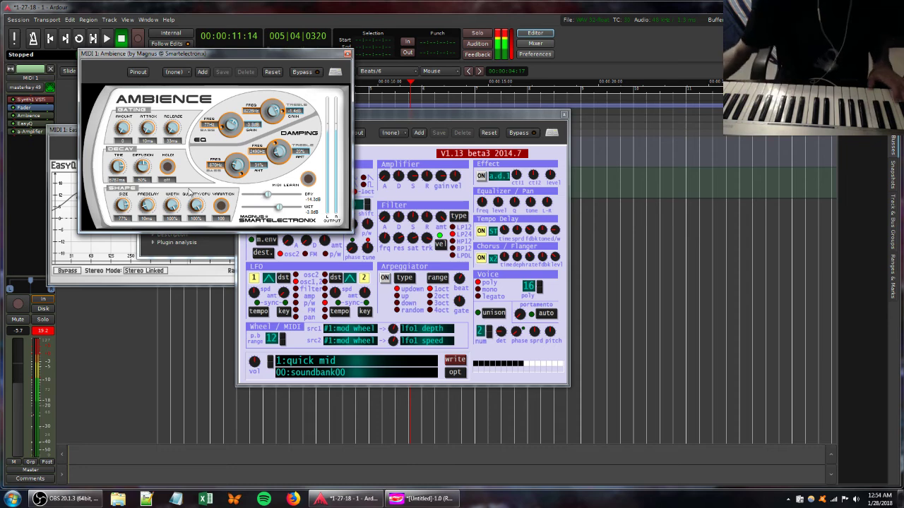
{"action": "left_click_drag", "start_coordinate": [18, 386], "coordinate": [17, 372]}
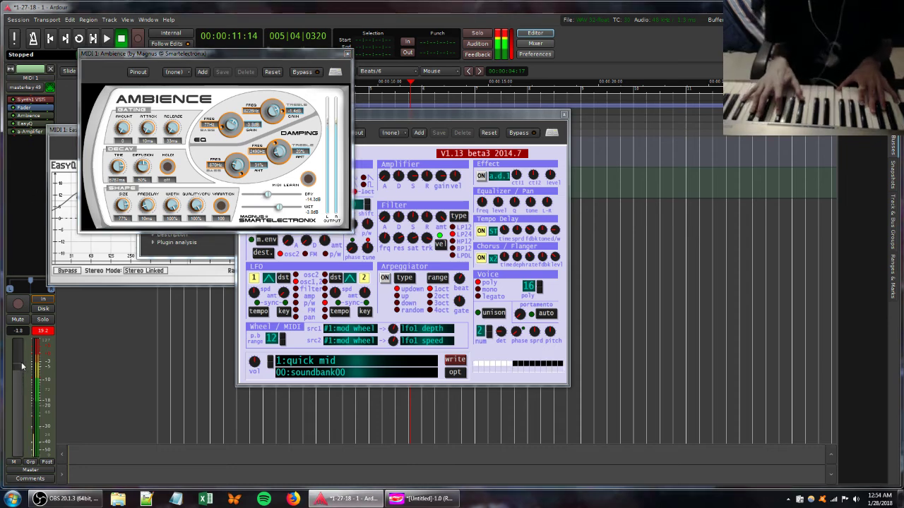
Add a high EasyQ Peak/Dip band on MIDI 1 at about 12542 Hz with 20.1 dB gain.
{"action": "left_click", "coordinate": [66, 132]}
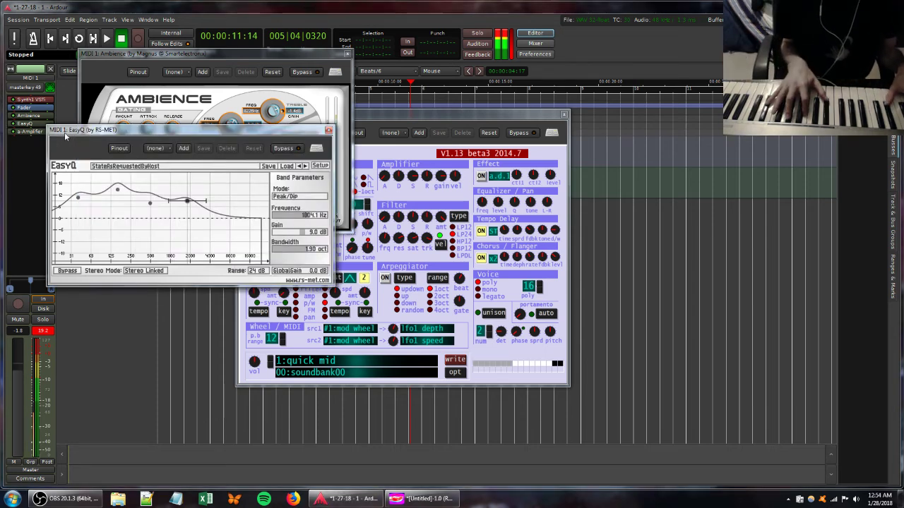
{"action": "left_click_drag", "start_coordinate": [213, 214], "coordinate": [243, 179]}
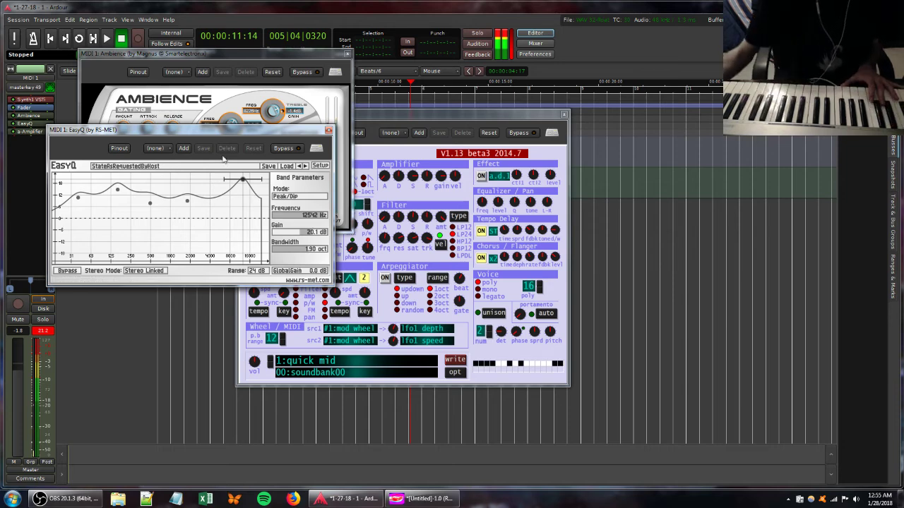
{"action": "left_click", "coordinate": [368, 233]}
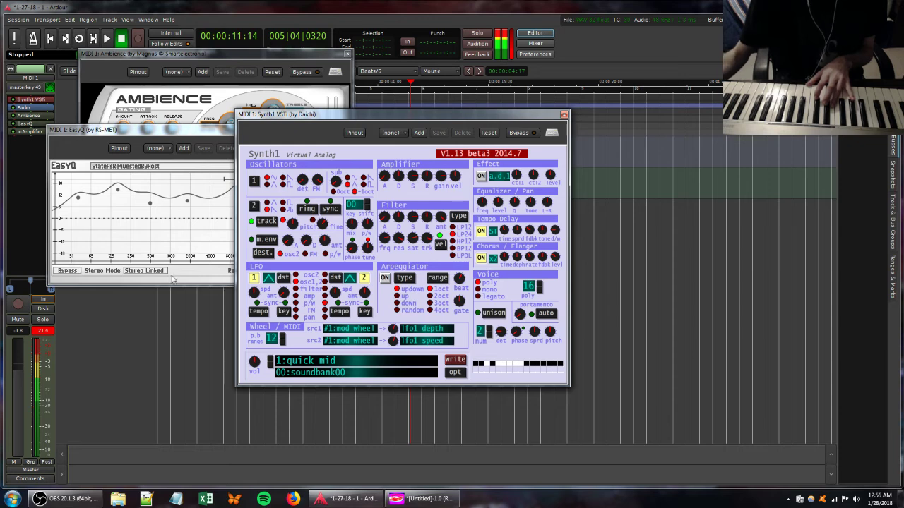
Raise the MIDI 1 fader to 0.7 dB and increase the wet level in Ambience.
{"action": "left_click_drag", "start_coordinate": [15, 374], "coordinate": [14, 364]}
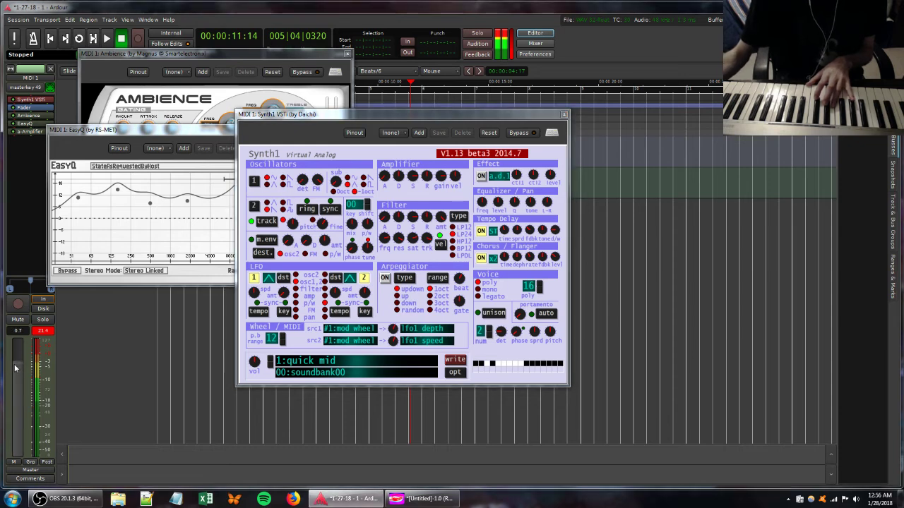
{"action": "left_click", "coordinate": [267, 53]}
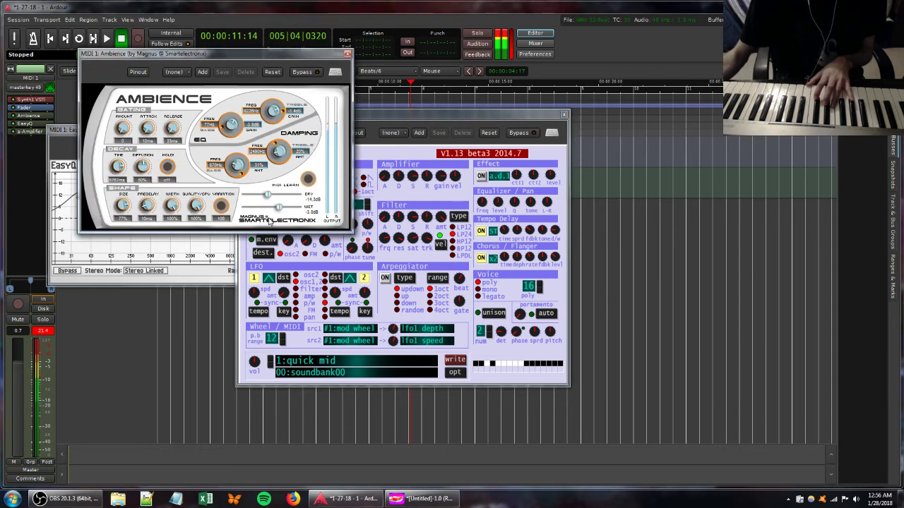
{"action": "mouse_move", "coordinate": [279, 206]}
{"action": "left_mouse_down"}
{"action": "mouse_move", "coordinate": [265, 206]}
{"action": "mouse_move", "coordinate": [279, 195]}
{"action": "mouse_move", "coordinate": [288, 202]}
{"action": "left_mouse_up"}
Adjust the filter saturation and frequency in MIDI 1's Synth1.
{"action": "left_click", "coordinate": [427, 246]}
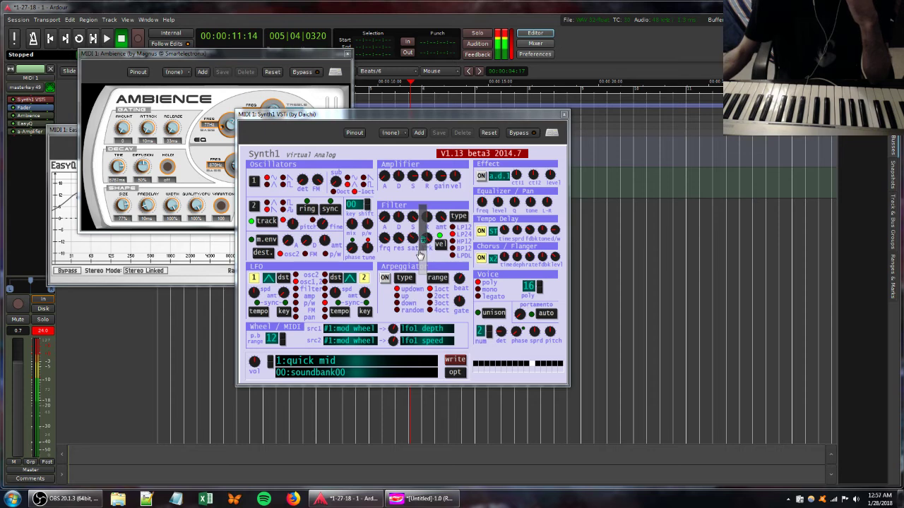
{"action": "left_click_drag", "start_coordinate": [417, 243], "coordinate": [439, 209]}
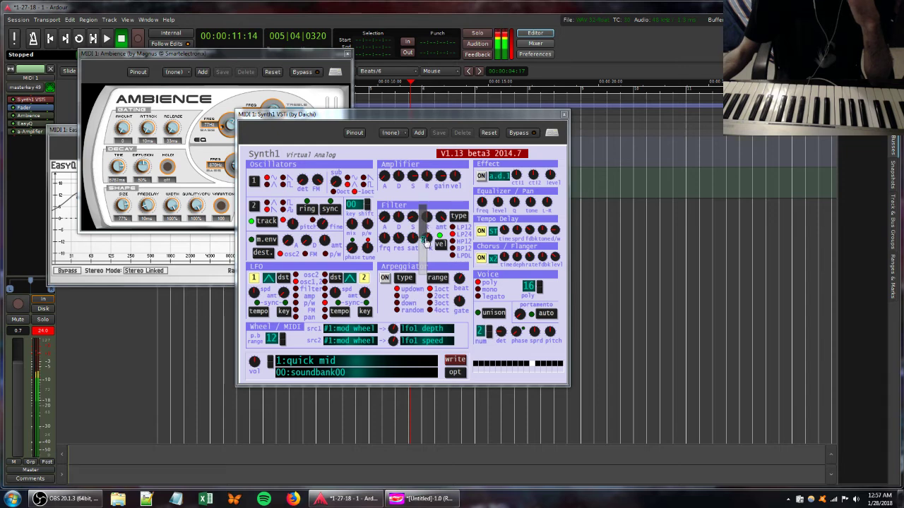
{"action": "mouse_move", "coordinate": [425, 235]}
{"action": "left_mouse_down"}
{"action": "mouse_move", "coordinate": [423, 216]}
{"action": "mouse_move", "coordinate": [424, 242]}
{"action": "left_mouse_up"}
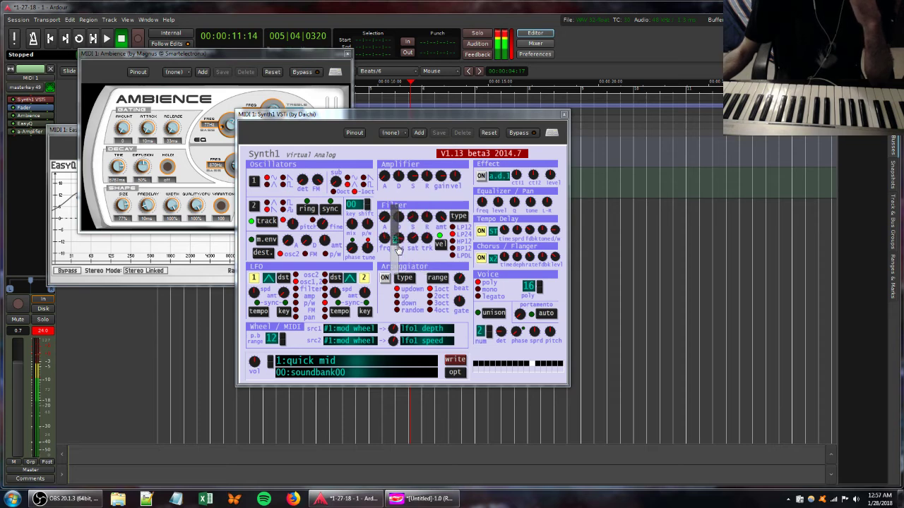
{"action": "left_click_drag", "start_coordinate": [398, 250], "coordinate": [398, 246]}
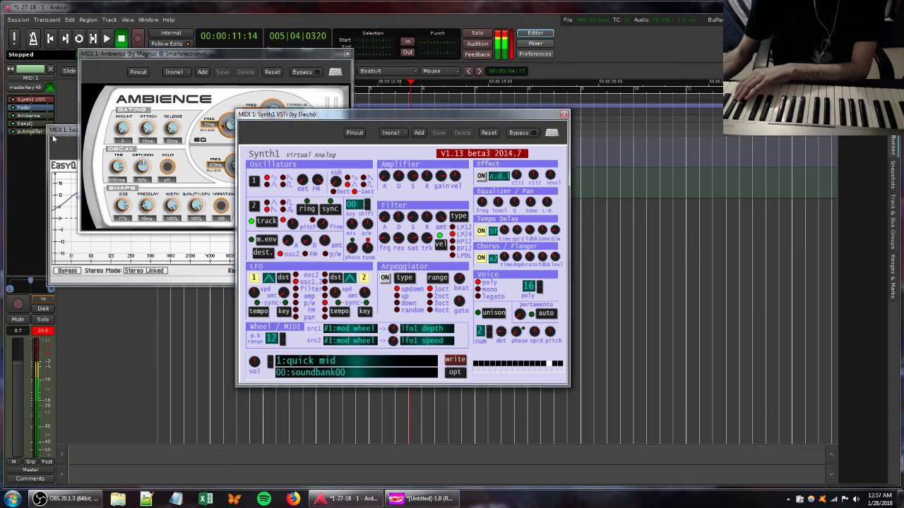
Lower the gain of MIDI 1's a-Amplifier to about -9.9 dB.
{"action": "double_click", "coordinate": [26, 133]}
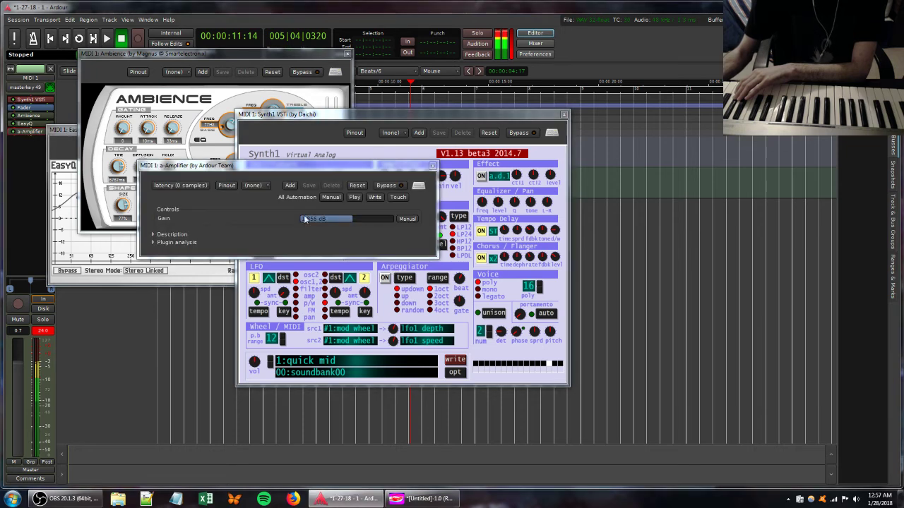
{"action": "left_click_drag", "start_coordinate": [345, 218], "coordinate": [320, 217]}
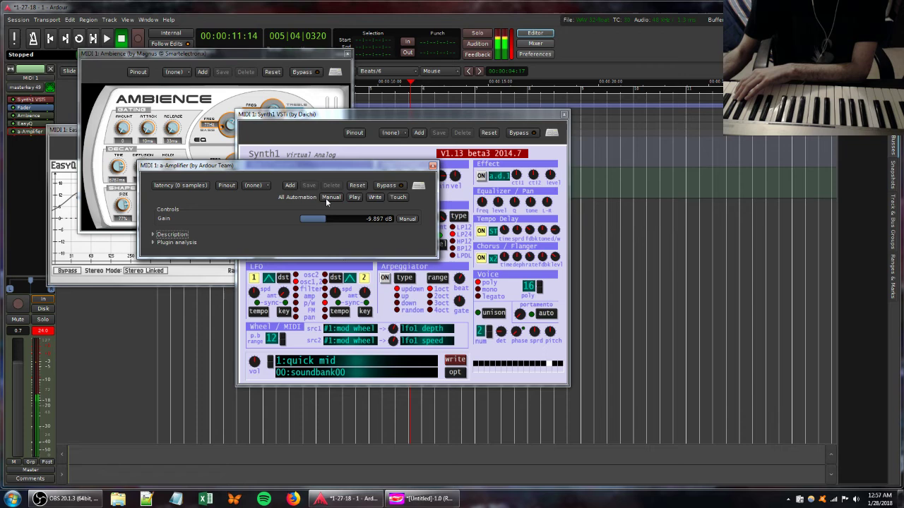
Rework the oscillator FM and the filter frequency, resonance and key tracking in MIDI 1's Synth1.
{"action": "left_click", "coordinate": [371, 117]}
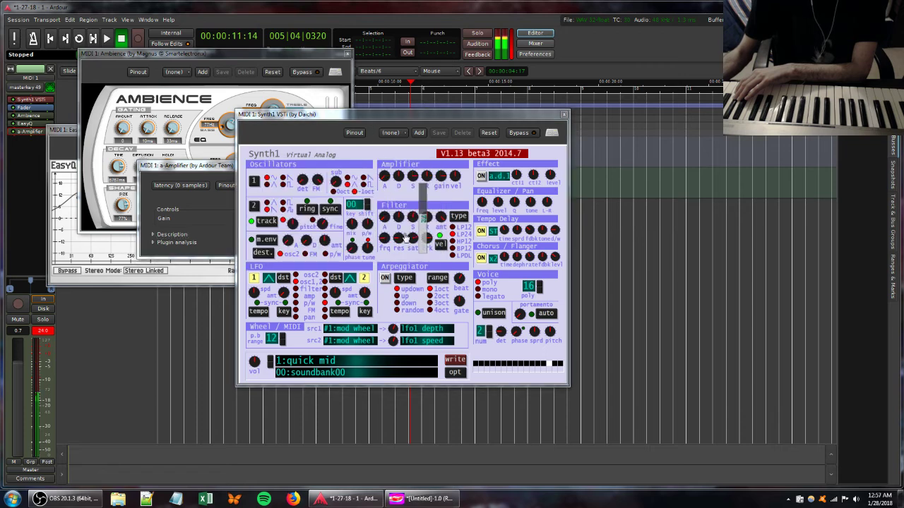
{"action": "left_click_drag", "start_coordinate": [408, 239], "coordinate": [378, 252]}
{"action": "mouse_move", "coordinate": [318, 180]}
{"action": "left_mouse_down"}
{"action": "mouse_move", "coordinate": [326, 162]}
{"action": "mouse_move", "coordinate": [327, 176]}
{"action": "left_mouse_up"}
{"action": "left_click_drag", "start_coordinate": [378, 244], "coordinate": [397, 266]}
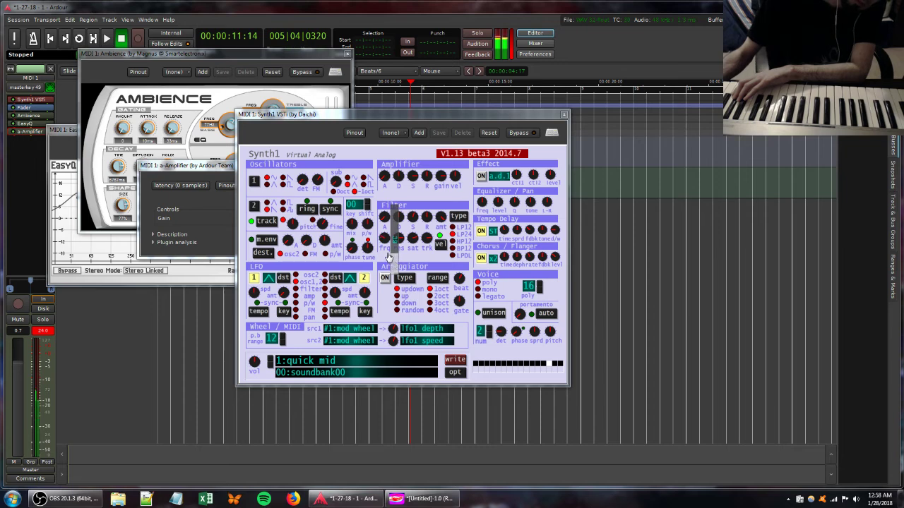
{"action": "left_click_drag", "start_coordinate": [388, 264], "coordinate": [389, 265]}
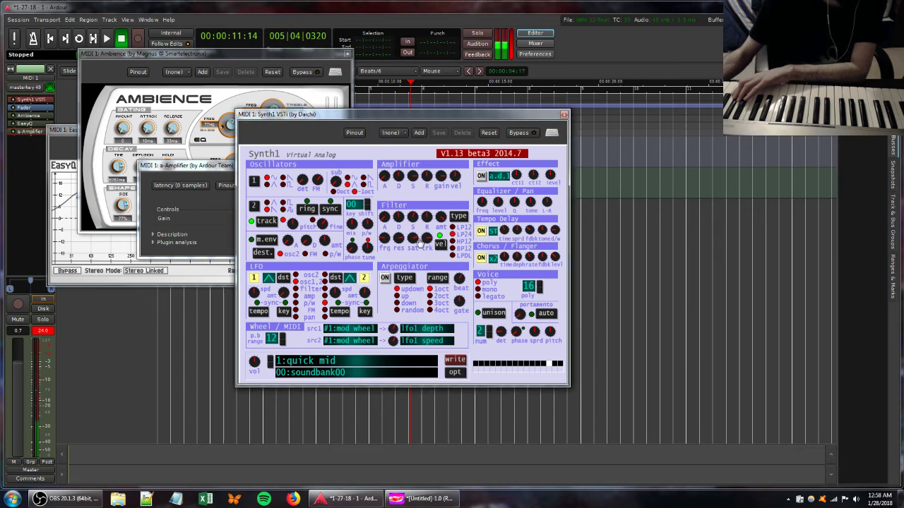
{"action": "left_click_drag", "start_coordinate": [426, 238], "coordinate": [422, 217]}
{"action": "left_click_drag", "start_coordinate": [393, 243], "coordinate": [407, 274]}
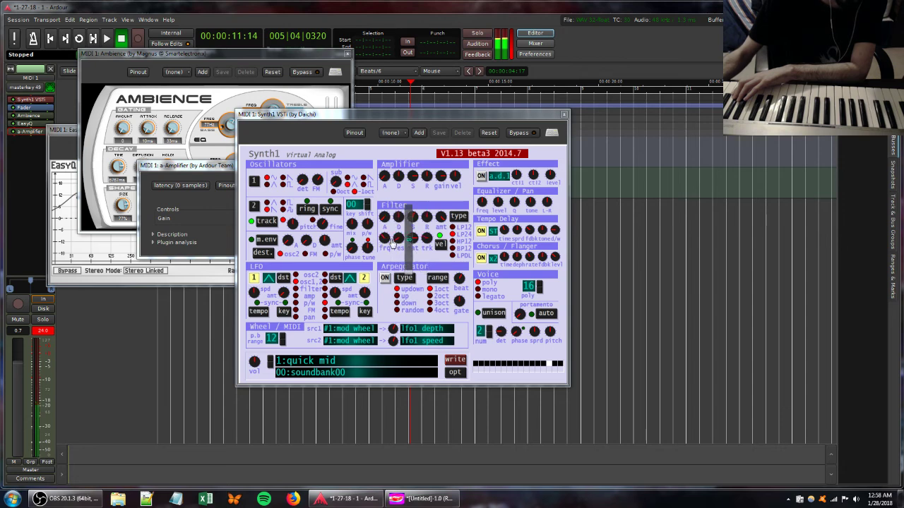
{"action": "left_click_drag", "start_coordinate": [393, 244], "coordinate": [396, 250]}
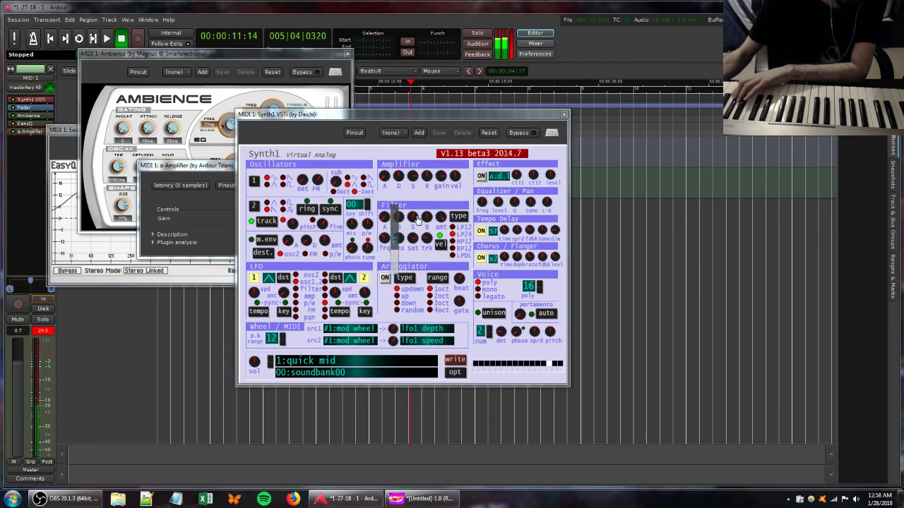
Move the highest EasyQ band on MIDI 1 down to about 982 Hz with 4.8 dB gain.
{"action": "left_click", "coordinate": [74, 132]}
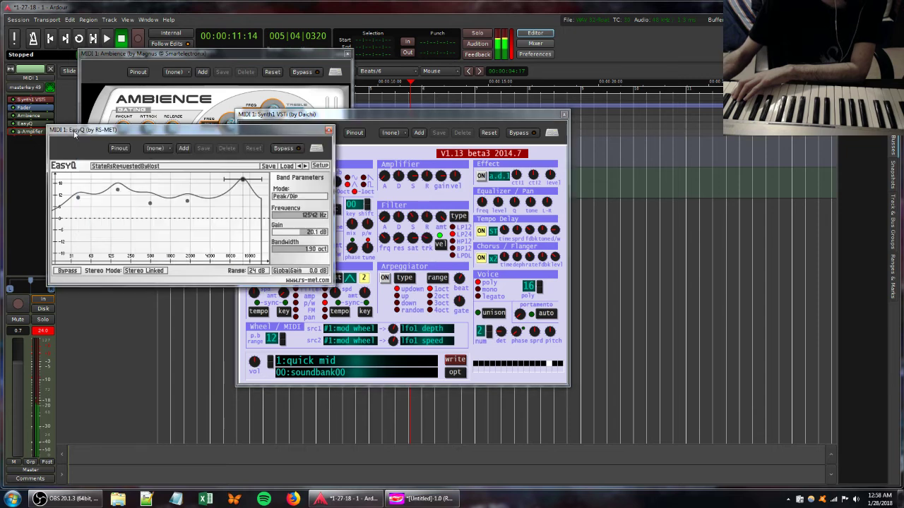
{"action": "left_click_drag", "start_coordinate": [243, 180], "coordinate": [170, 209]}
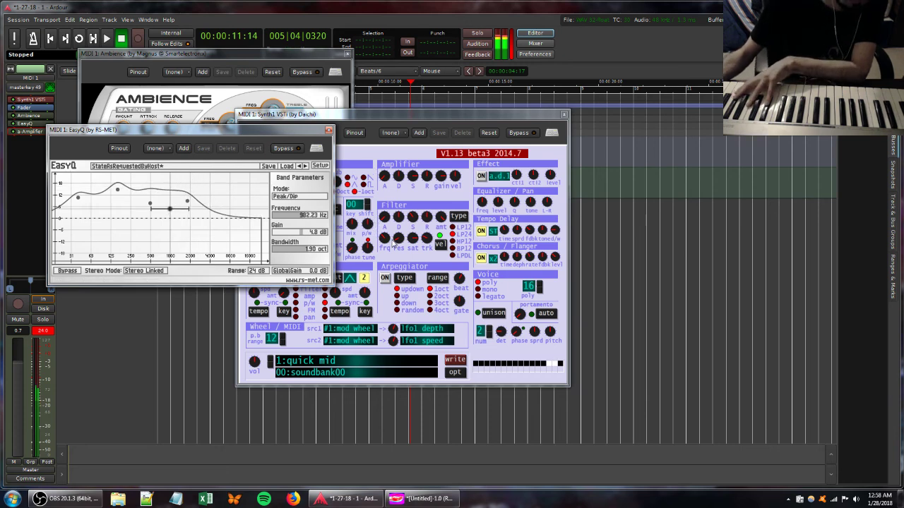
Readjust the filter frequency, resonance and saturation in MIDI 1's Synth1, and change the portamento amount.
{"action": "left_click", "coordinate": [392, 242]}
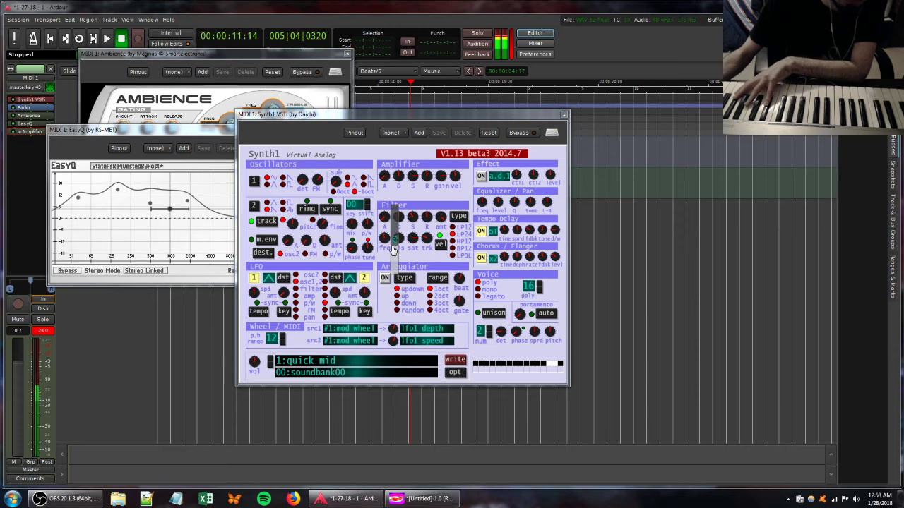
{"action": "left_click_drag", "start_coordinate": [392, 246], "coordinate": [396, 274]}
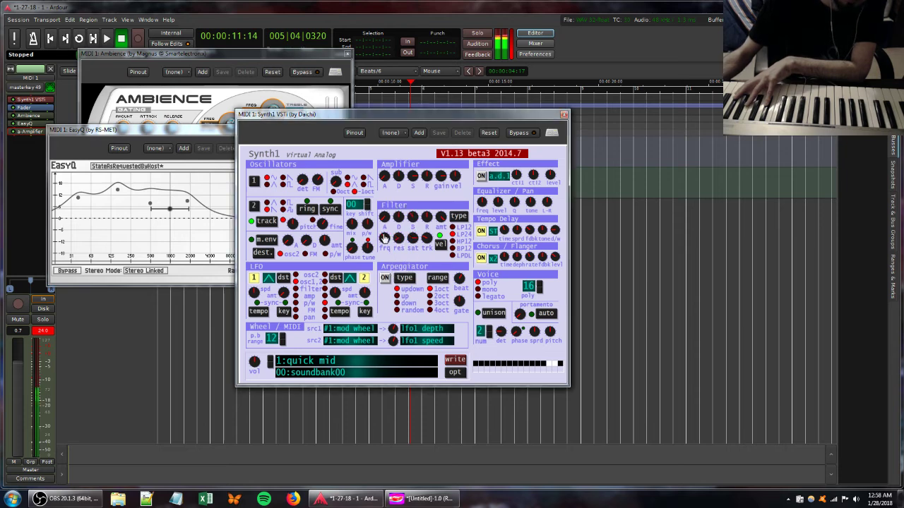
{"action": "left_click_drag", "start_coordinate": [384, 241], "coordinate": [398, 256]}
{"action": "left_click_drag", "start_coordinate": [413, 218], "coordinate": [428, 248]}
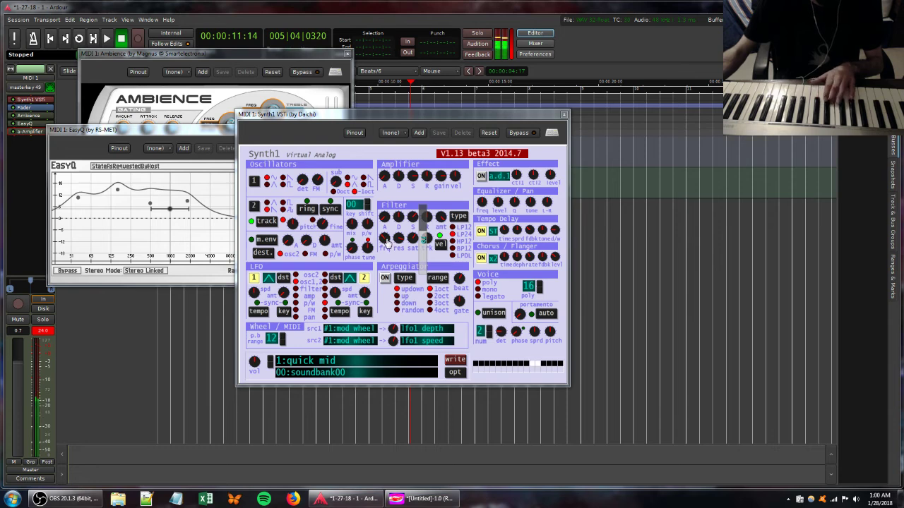
{"action": "left_click_drag", "start_coordinate": [397, 239], "coordinate": [399, 256]}
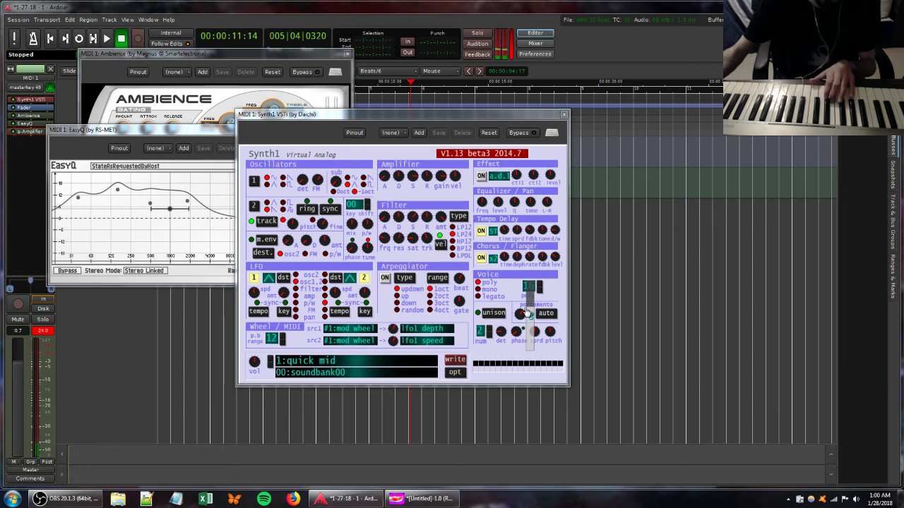
{"action": "left_click_drag", "start_coordinate": [526, 312], "coordinate": [535, 339]}
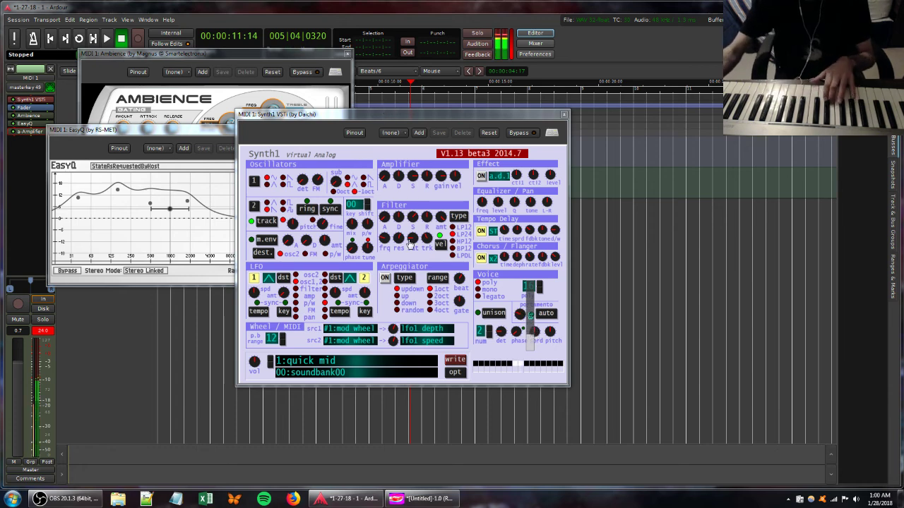
Readjust the filter key tracking, saturation and frequency in MIDI 1's Synth1.
{"action": "mouse_move", "coordinate": [423, 241]}
{"action": "left_mouse_down"}
{"action": "mouse_move", "coordinate": [423, 257]}
{"action": "mouse_move", "coordinate": [424, 240]}
{"action": "left_mouse_up"}
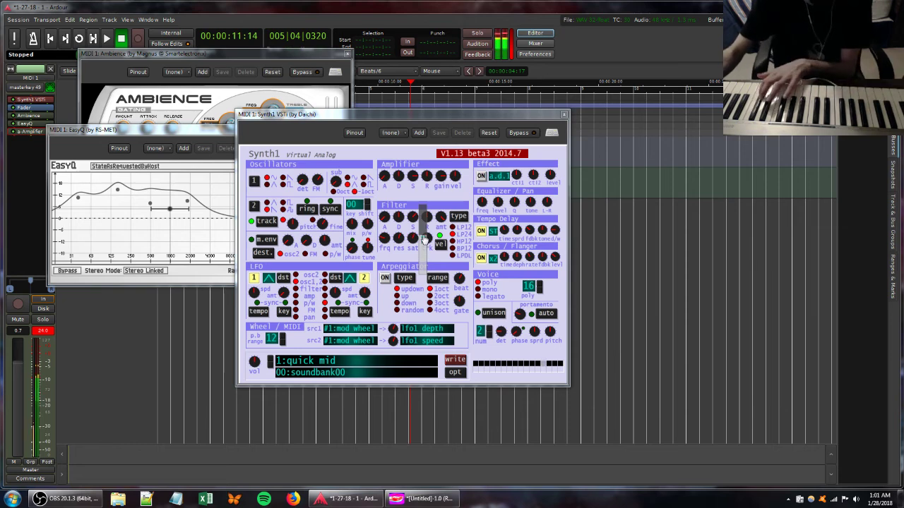
{"action": "left_click_drag", "start_coordinate": [411, 242], "coordinate": [408, 222]}
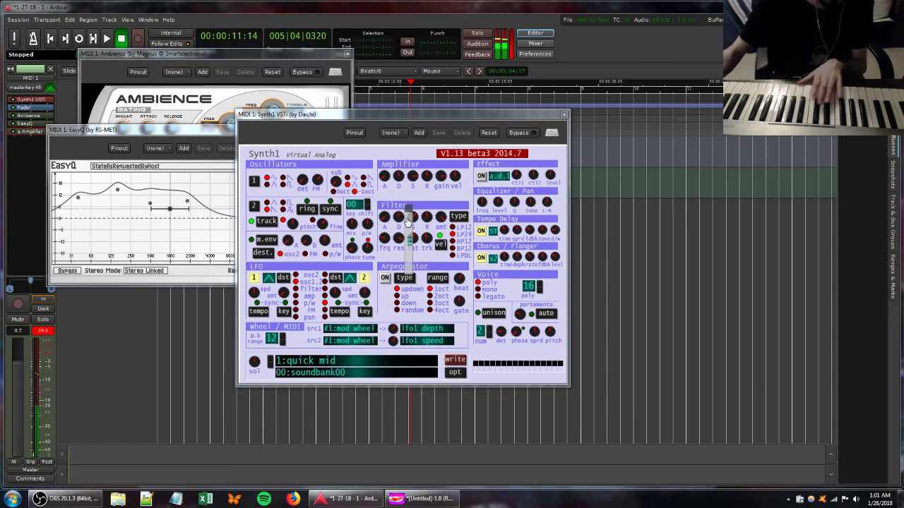
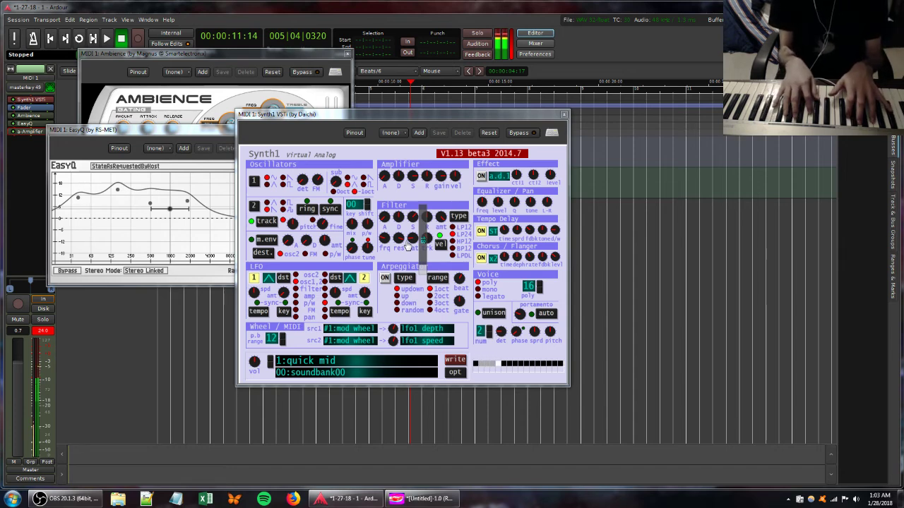
{"action": "left_click_drag", "start_coordinate": [385, 239], "coordinate": [397, 256]}
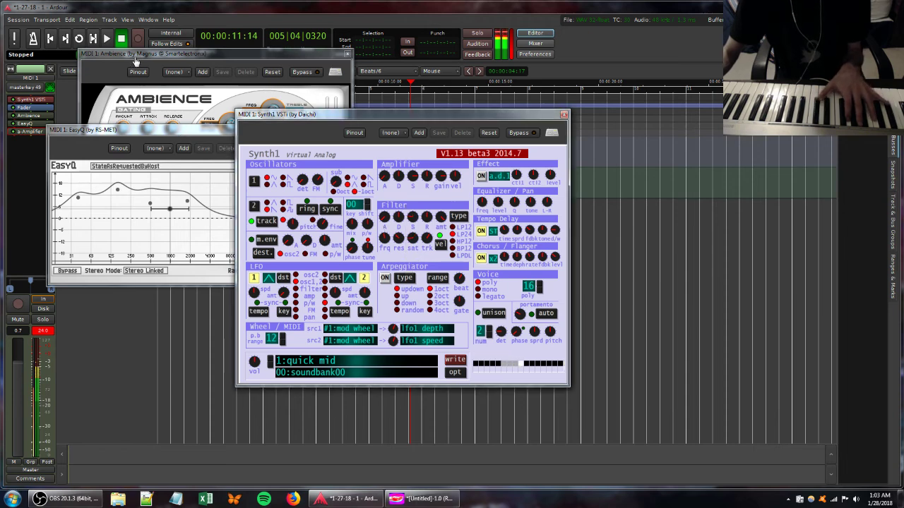
Turn Ambience's wet level on MIDI 1 down to -inf dB and add the BIONIC DELAY plugin below a-Amplifier.
{"action": "left_click", "coordinate": [138, 57]}
{"action": "left_click_drag", "start_coordinate": [262, 208], "coordinate": [268, 210]}
{"action": "right_click", "coordinate": [21, 145]}
{"action": "mouse_move", "coordinate": [69, 148]}
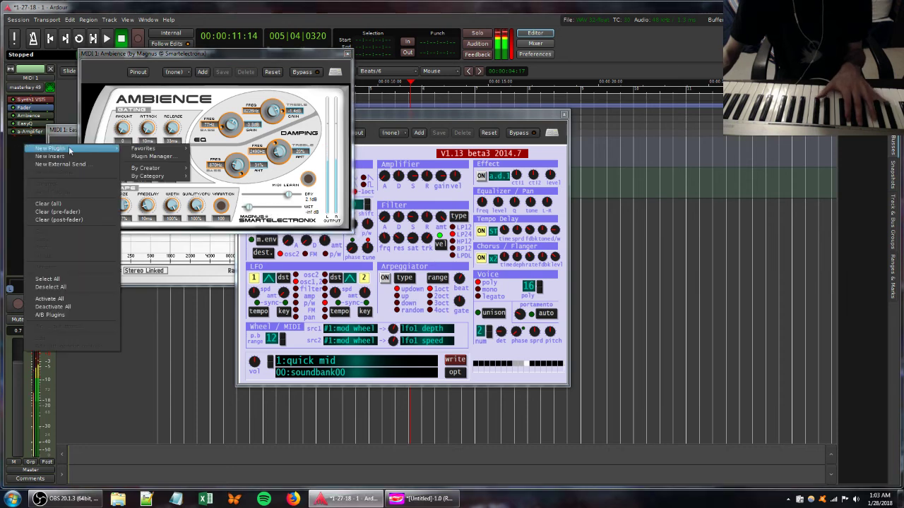
{"action": "mouse_move", "coordinate": [156, 150]}
{"action": "left_click", "coordinate": [232, 172]}
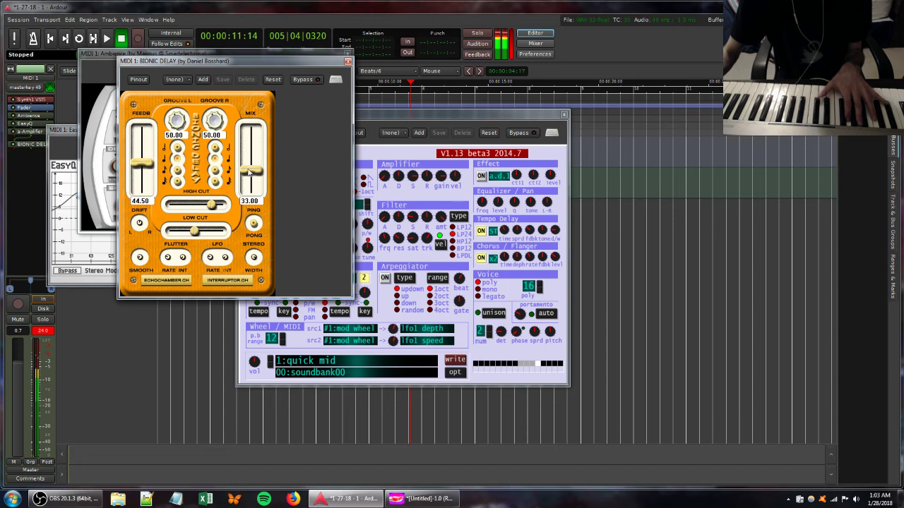
Set BIONIC DELAY's left and right groove to 75.00 and its mix to 55.00.
{"action": "left_click_drag", "start_coordinate": [172, 127], "coordinate": [169, 44]}
{"action": "left_click_drag", "start_coordinate": [212, 123], "coordinate": [201, 44]}
{"action": "left_click_drag", "start_coordinate": [252, 171], "coordinate": [251, 156]}
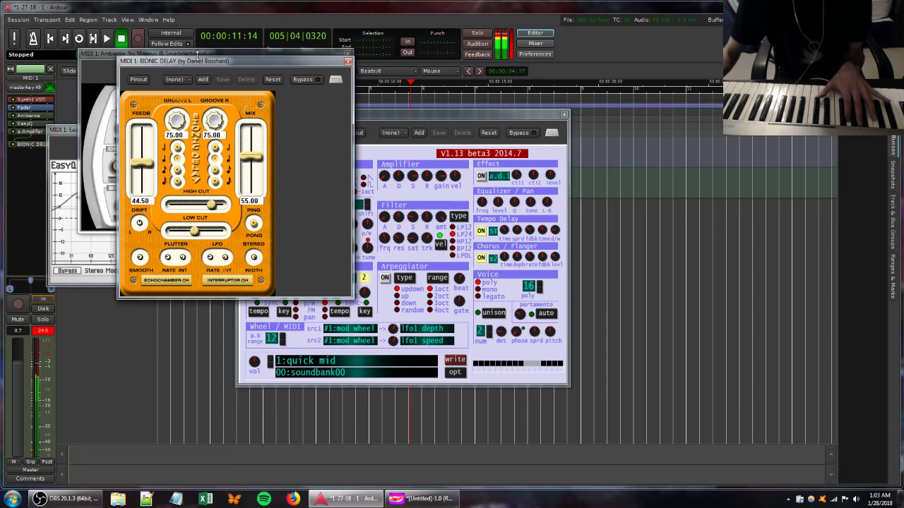
Uncover the tempo marker by moving the plugin windows aside, and apply a tapped tempo of 97.06 beats per minute.
{"action": "left_click_drag", "start_coordinate": [99, 54], "coordinate": [234, 114]}
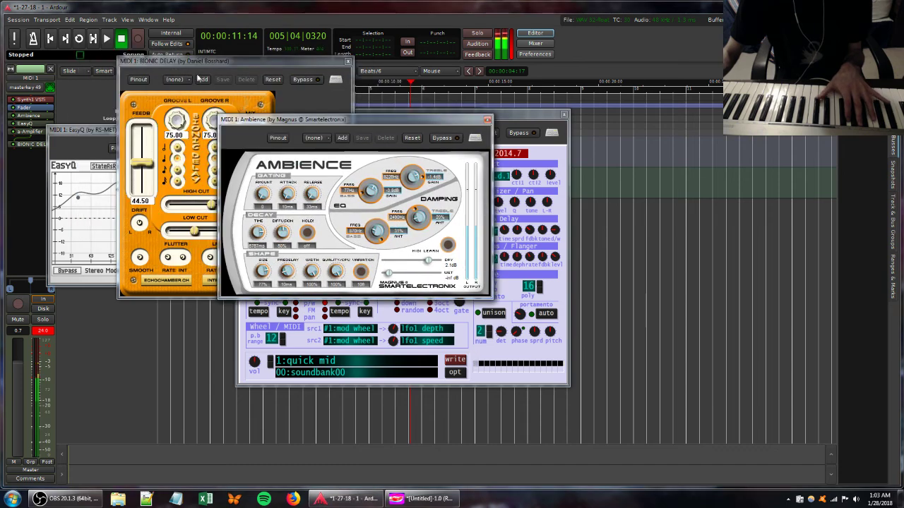
{"action": "left_click_drag", "start_coordinate": [188, 60], "coordinate": [239, 129]}
{"action": "double_click", "coordinate": [178, 105]}
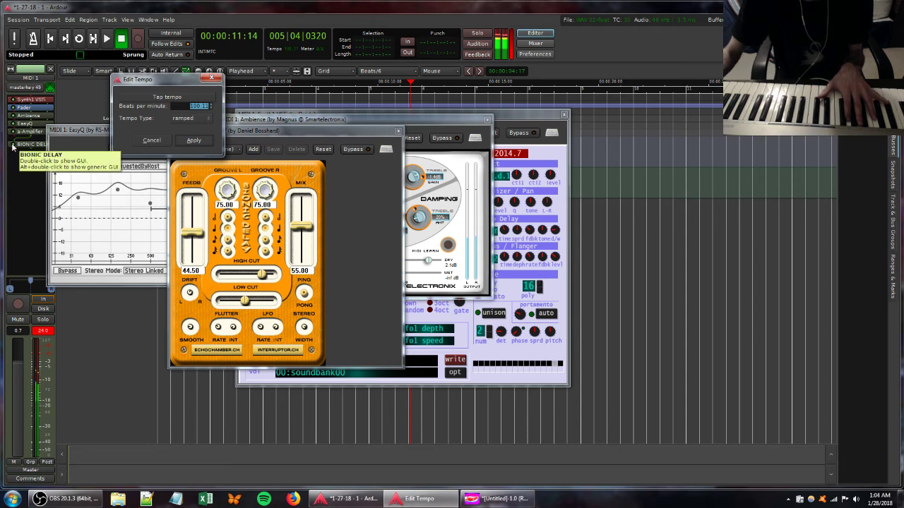
{"action": "left_click", "coordinate": [153, 100]}
{"action": "left_click", "coordinate": [152, 100]}
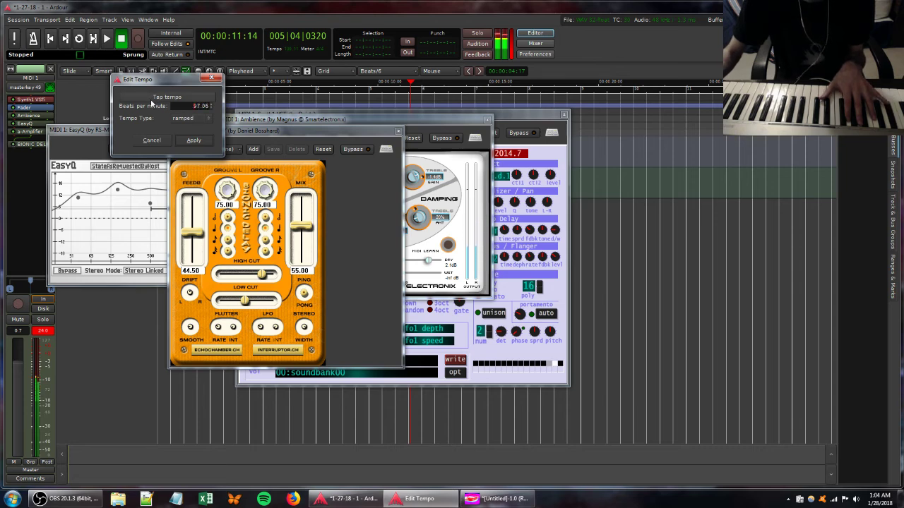
{"action": "left_click", "coordinate": [192, 140]}
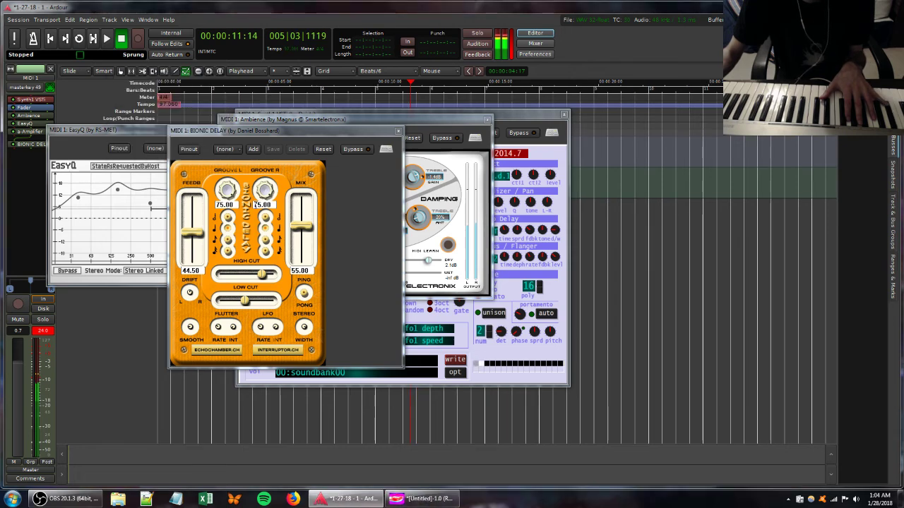
Raise BIONIC DELAY's high cut, lower the feedback to 21.50 and set the mix to 47.50.
{"action": "left_click_drag", "start_coordinate": [261, 274], "coordinate": [272, 274]}
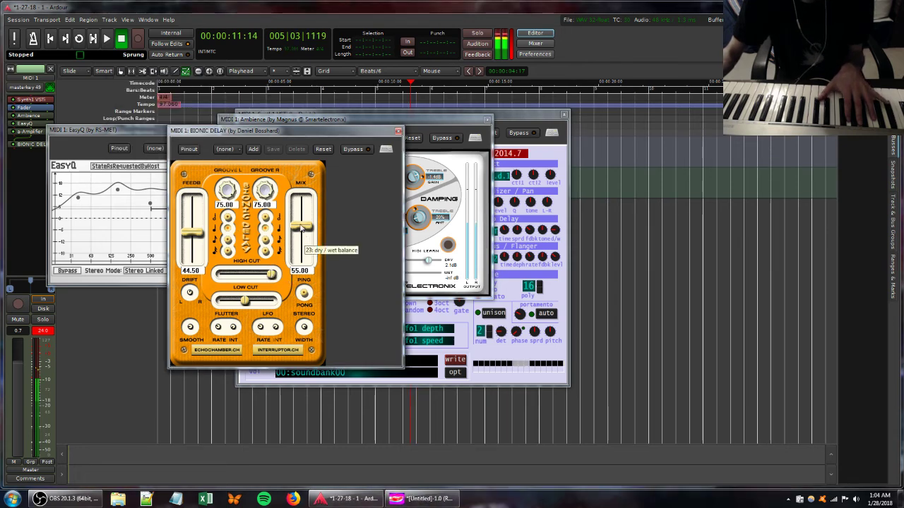
{"action": "left_click_drag", "start_coordinate": [302, 228], "coordinate": [301, 247]}
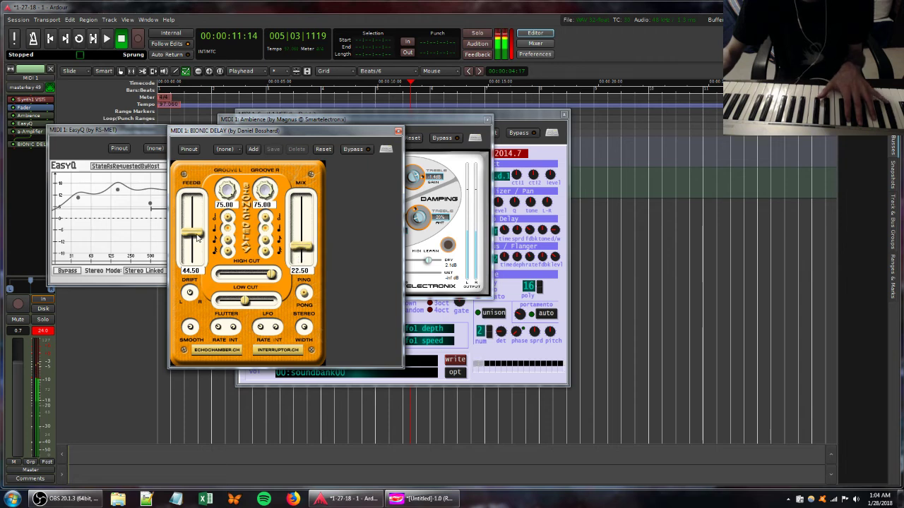
{"action": "left_click_drag", "start_coordinate": [192, 233], "coordinate": [200, 258]}
{"action": "left_click_drag", "start_coordinate": [300, 248], "coordinate": [302, 231]}
Return to MIDI 1's Synth1 and readjust its filter envelope and filter frequency.
{"action": "left_click", "coordinate": [461, 113]}
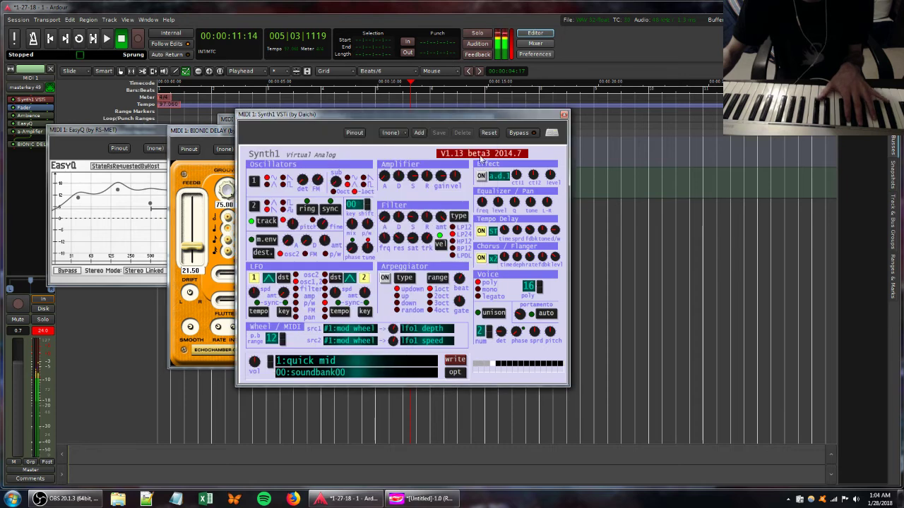
{"action": "mouse_move", "coordinate": [415, 219]}
{"action": "left_mouse_down"}
{"action": "mouse_move", "coordinate": [421, 259]}
{"action": "mouse_move", "coordinate": [408, 213]}
{"action": "left_mouse_up"}
{"action": "left_click", "coordinate": [384, 239]}
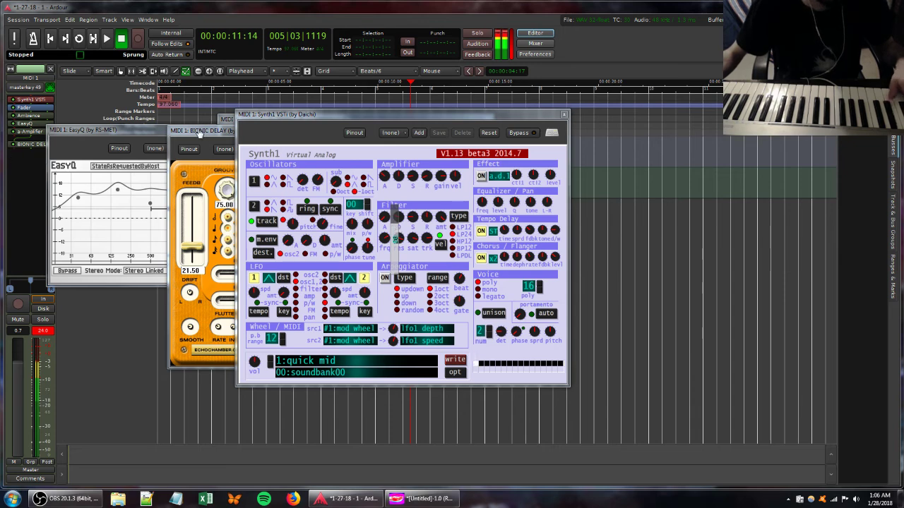
Move Ambience below BIONIC DELAY in MIDI 1's plugin chain and set its wet level to about -18.2 dB.
{"action": "left_click", "coordinate": [243, 123]}
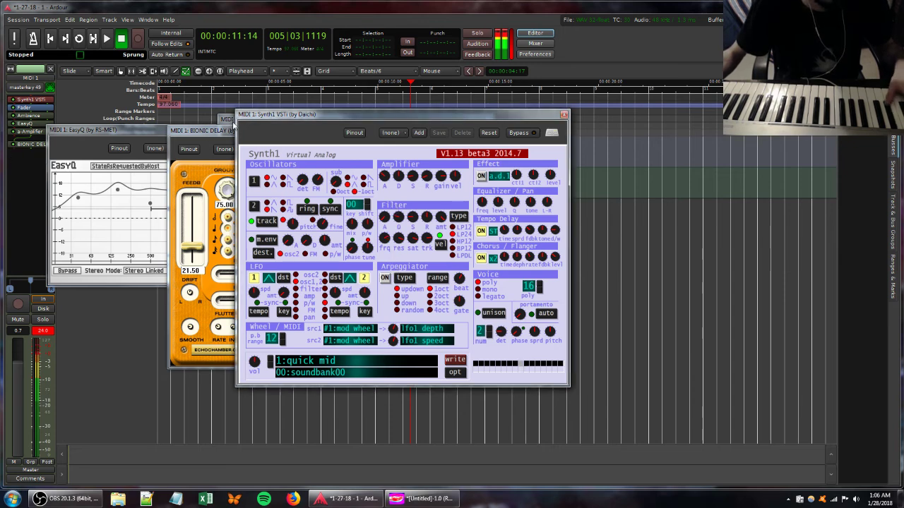
{"action": "left_click", "coordinate": [234, 123]}
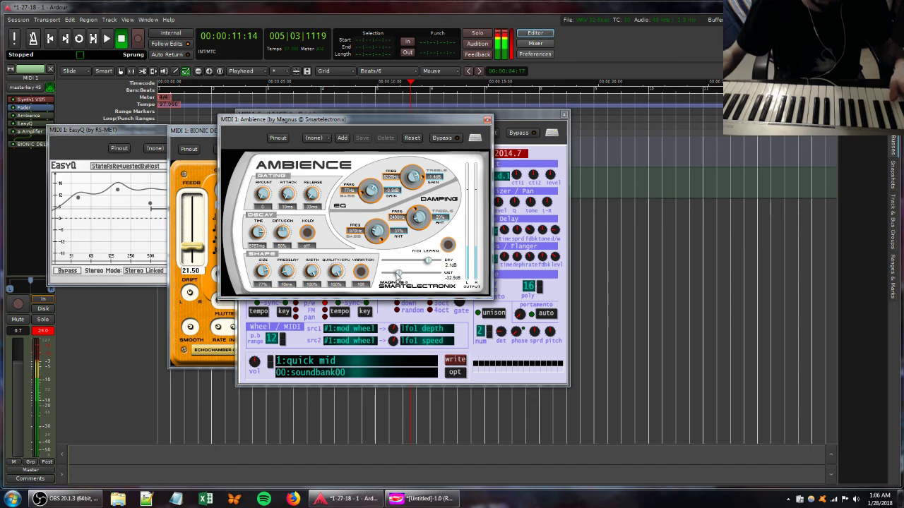
{"action": "left_click_drag", "start_coordinate": [399, 274], "coordinate": [412, 277]}
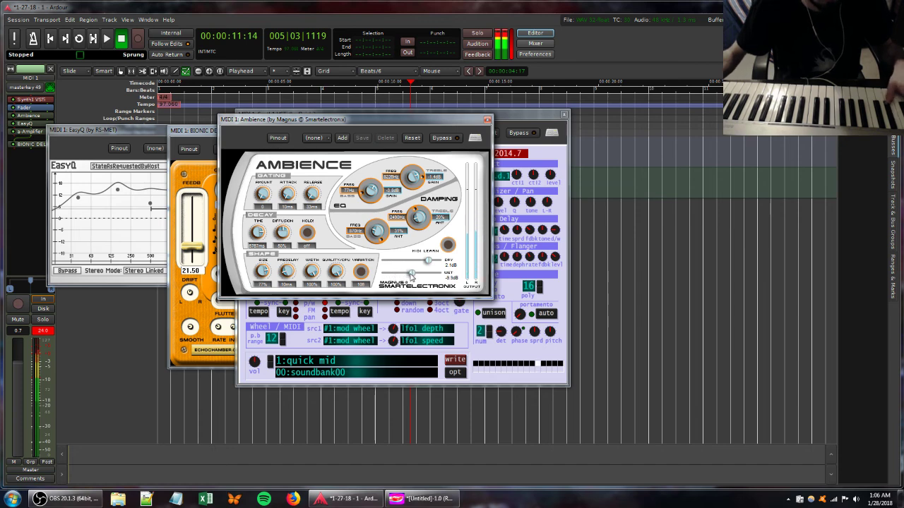
{"action": "left_click_drag", "start_coordinate": [29, 116], "coordinate": [26, 162]}
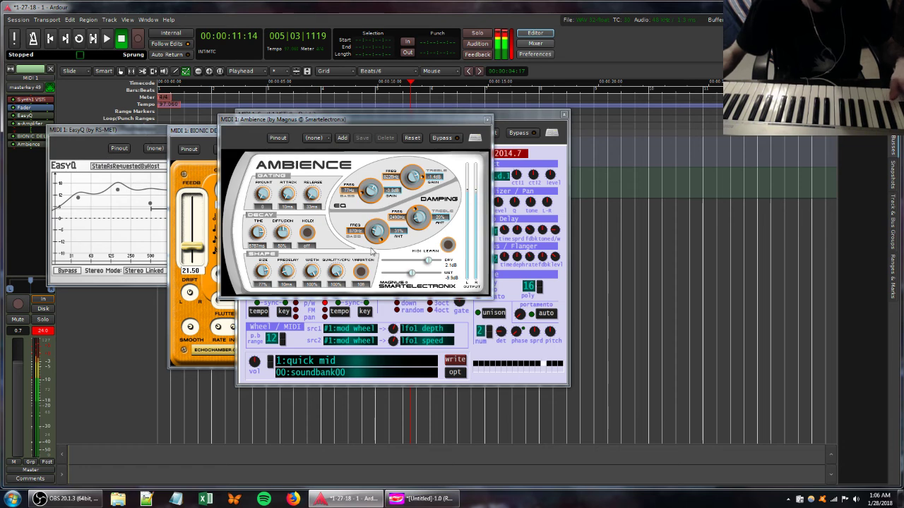
{"action": "left_click_drag", "start_coordinate": [412, 274], "coordinate": [403, 274]}
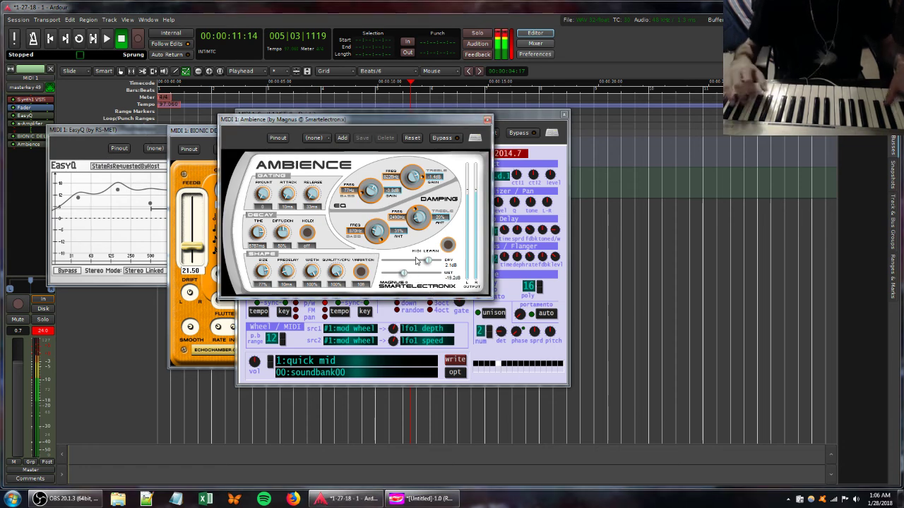
Adjust the amplifier release, filter resonance and key tracking in MIDI 1's Synth1, checking the BIONIC DELAY settings.
{"action": "left_click", "coordinate": [497, 139]}
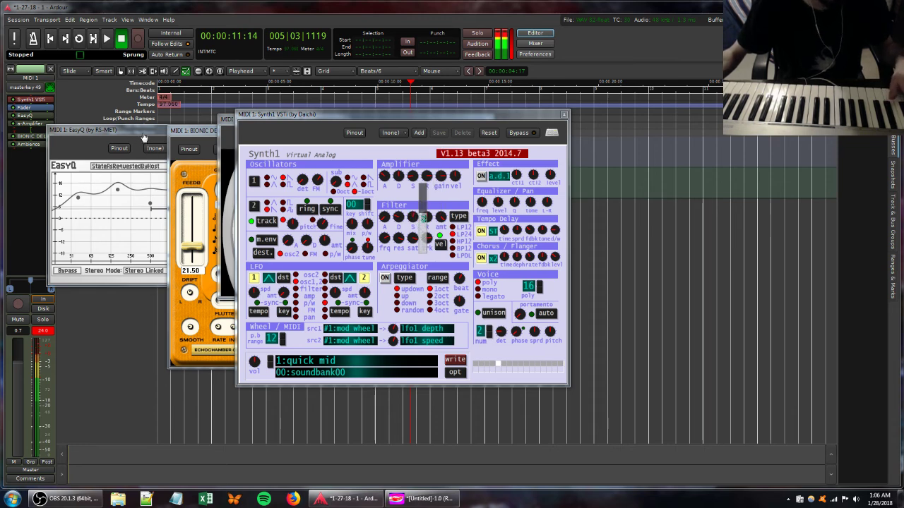
{"action": "left_click", "coordinate": [212, 132]}
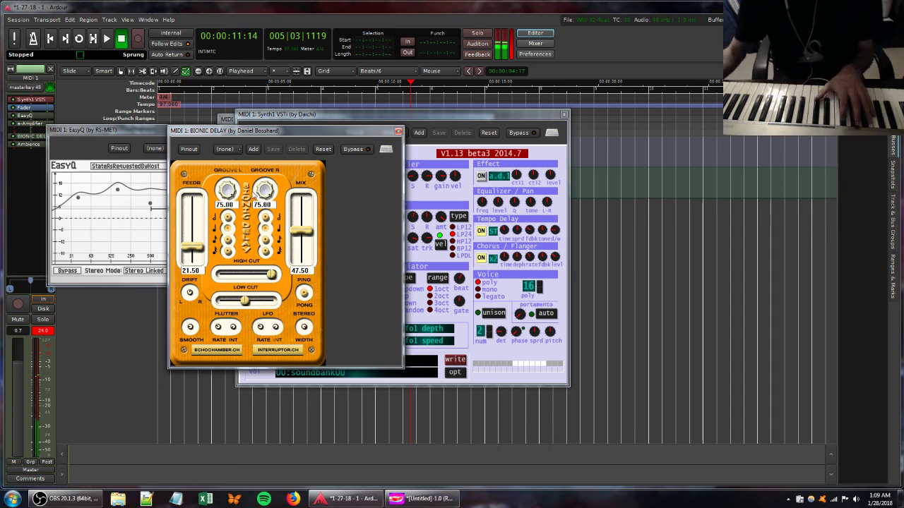
{"action": "left_click", "coordinate": [426, 159]}
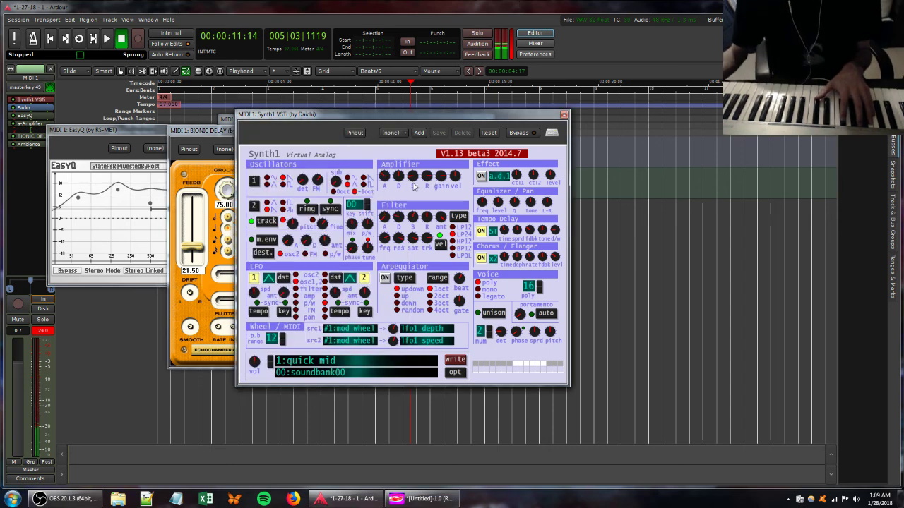
{"action": "left_click_drag", "start_coordinate": [411, 177], "coordinate": [421, 193]}
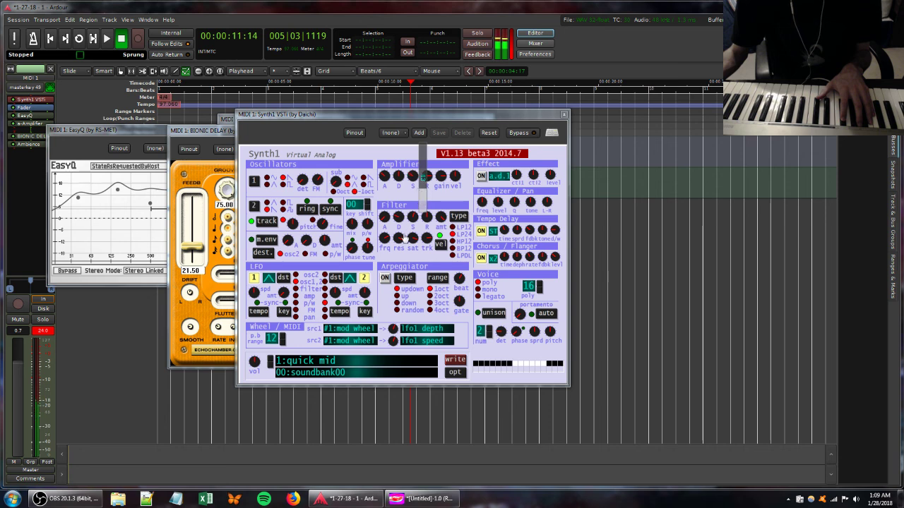
{"action": "left_click_drag", "start_coordinate": [407, 238], "coordinate": [400, 271]}
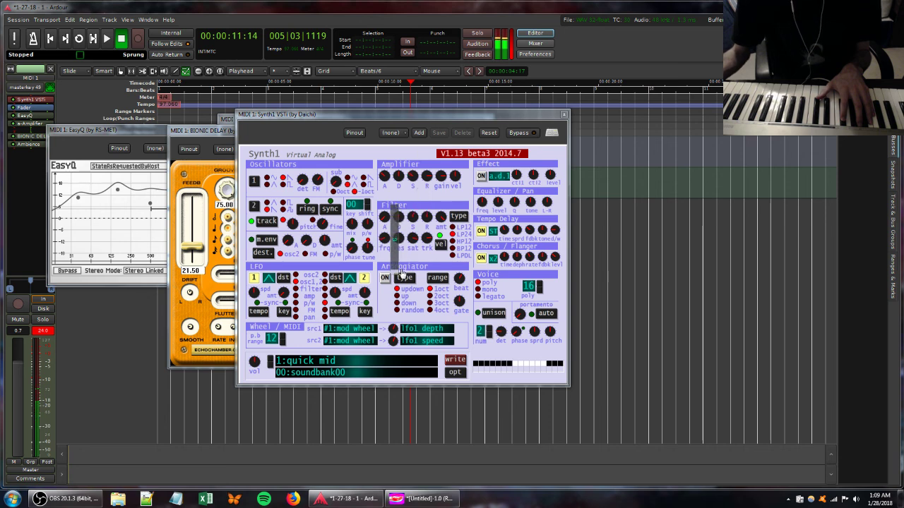
{"action": "left_click_drag", "start_coordinate": [422, 239], "coordinate": [420, 250]}
{"action": "left_click_drag", "start_coordinate": [417, 256], "coordinate": [425, 236]}
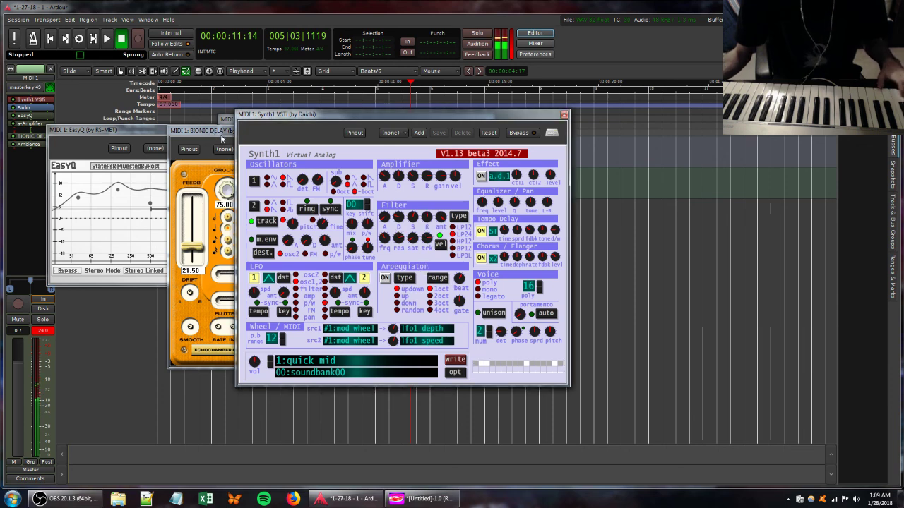
Change the amplifier decay in MIDI 1's Synth1 and readjust its filter section.
{"action": "left_click_drag", "start_coordinate": [394, 177], "coordinate": [395, 212]}
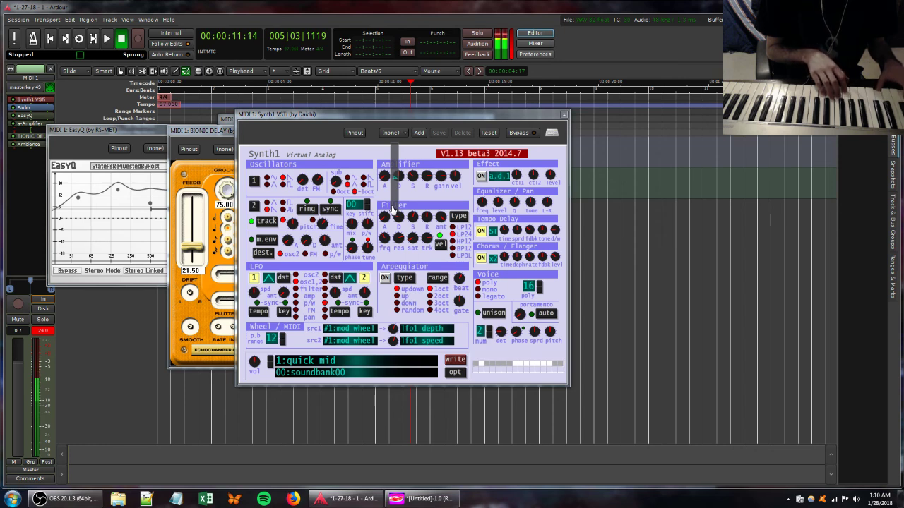
{"action": "left_click_drag", "start_coordinate": [393, 209], "coordinate": [394, 209]}
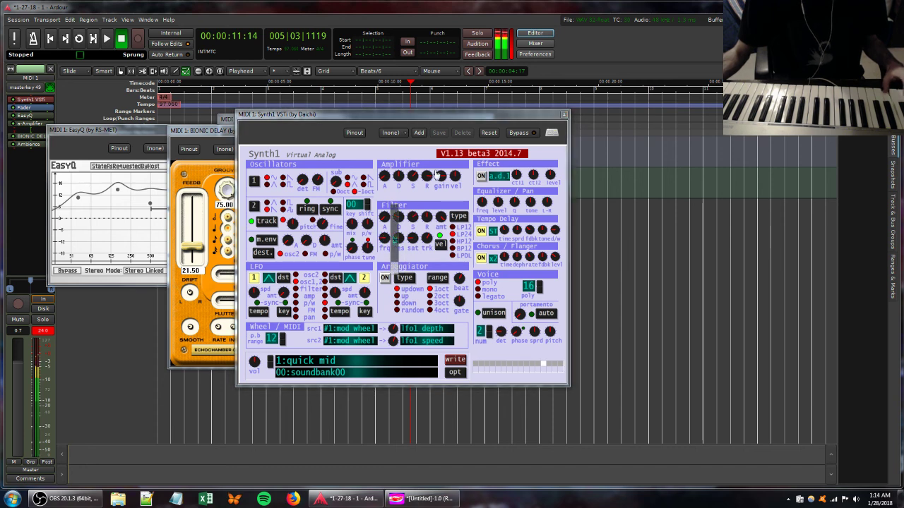
{"action": "left_click", "coordinate": [199, 132]}
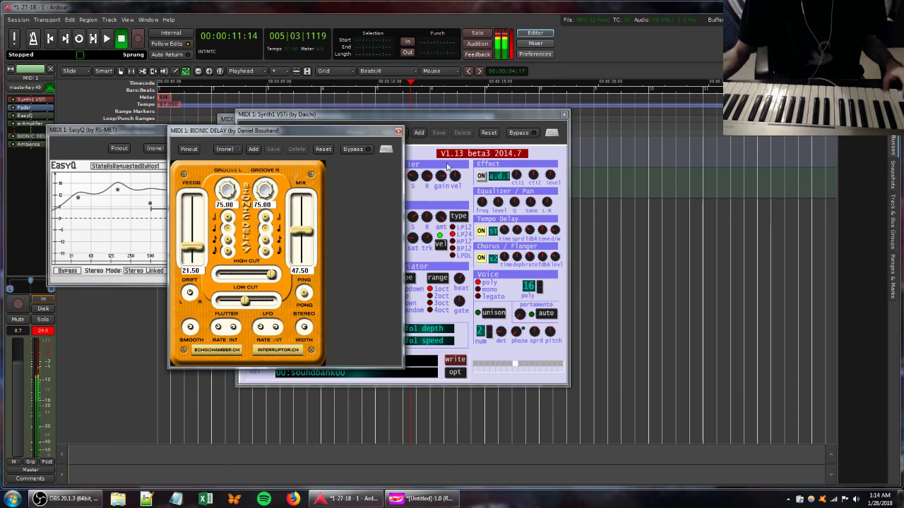
{"action": "left_click", "coordinate": [437, 180]}
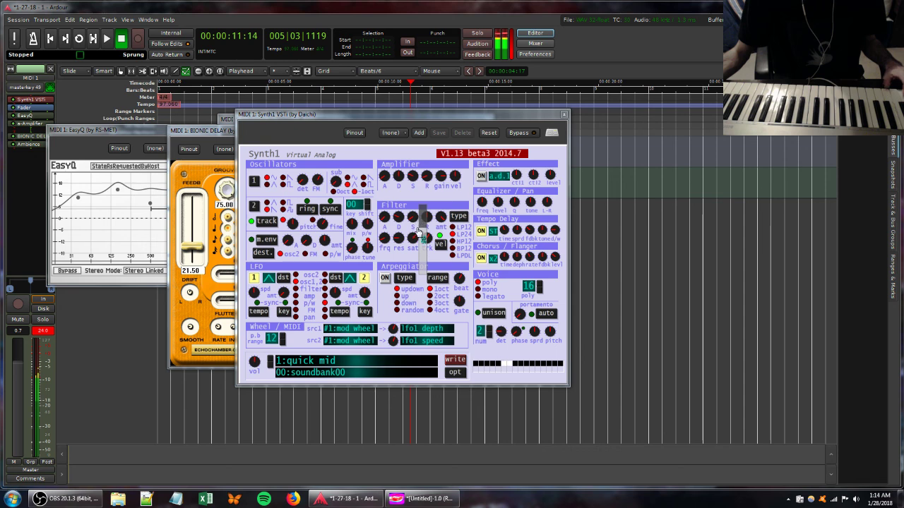
{"action": "left_click_drag", "start_coordinate": [417, 224], "coordinate": [416, 219]}
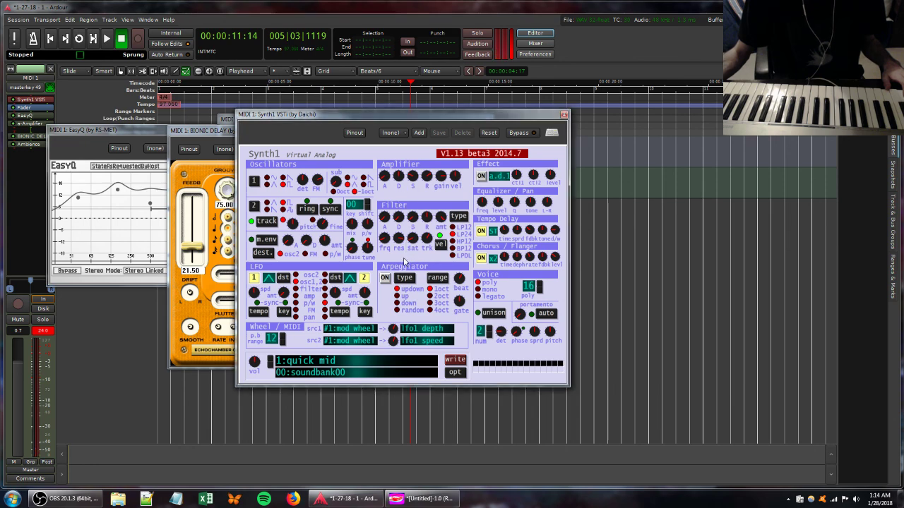
Switch to the OBS window.
{"action": "left_click", "coordinate": [67, 502]}
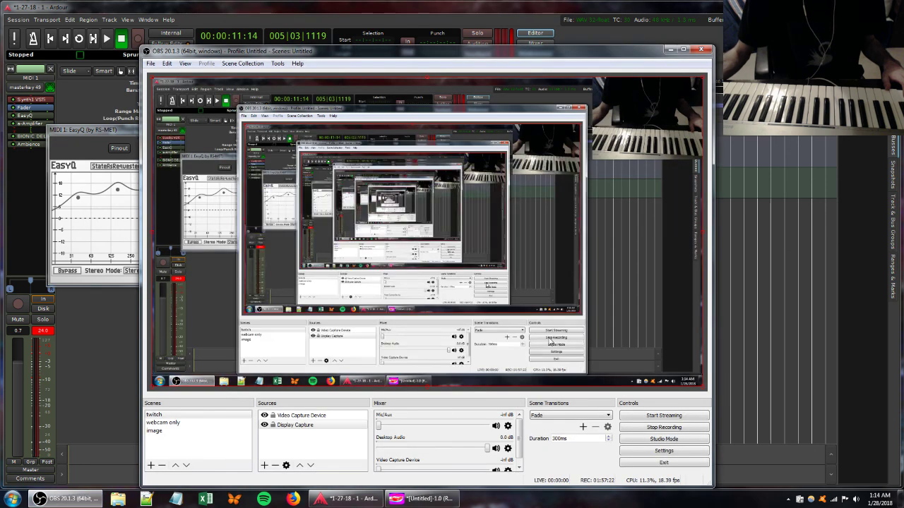